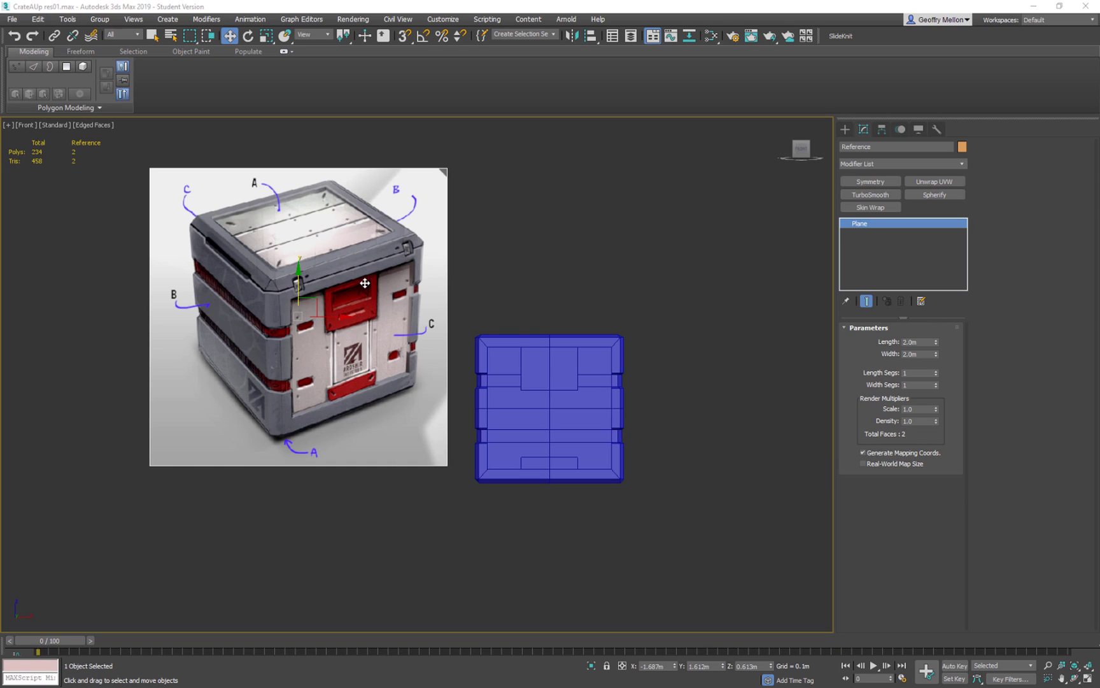
Sample the reference plane's material into the Slate Material Editor
middle_click_drag(394, 320, 376, 301, "alt")
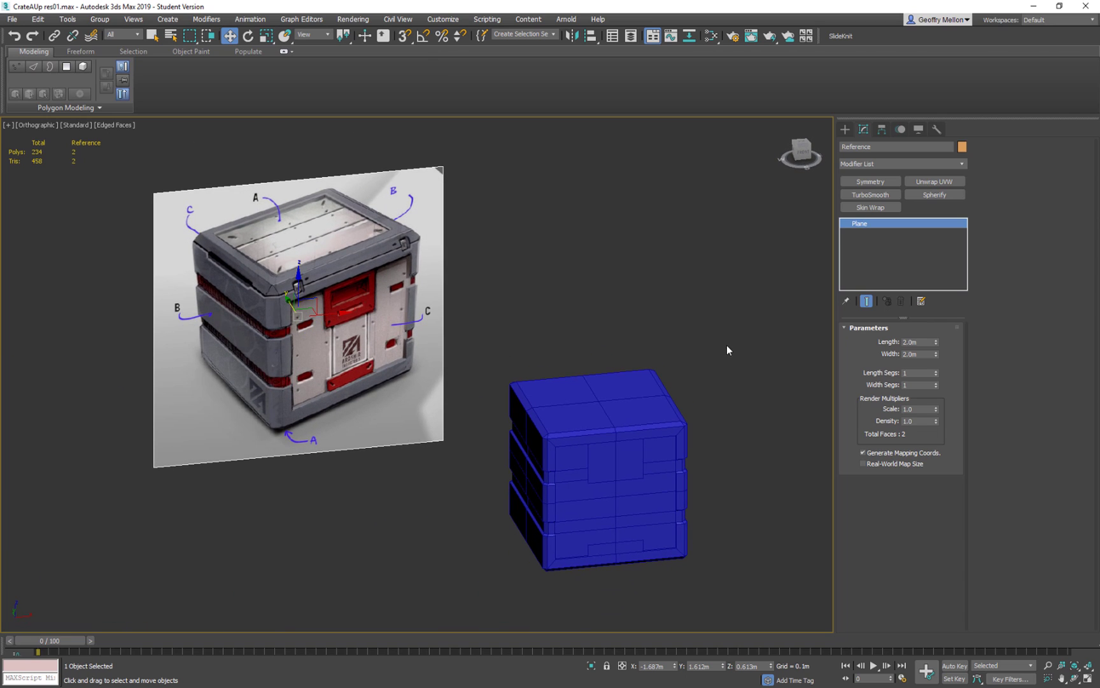
middle_click_drag(360, 226, 584, 243)
left_click(711, 36)
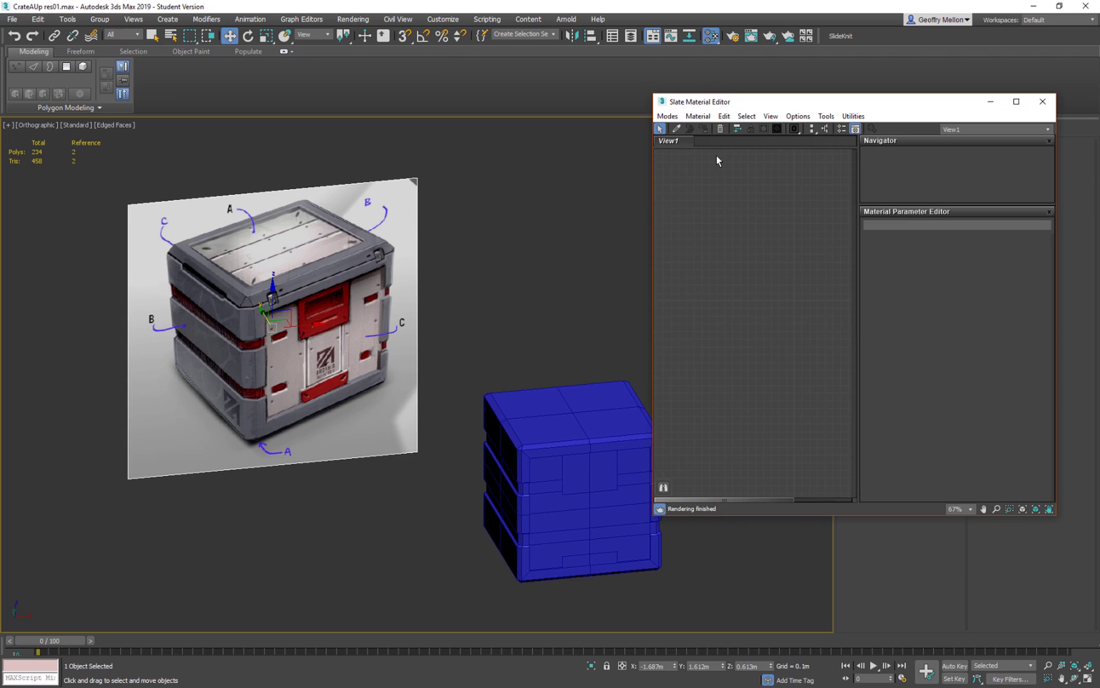
left_click(676, 129)
left_click(382, 248)
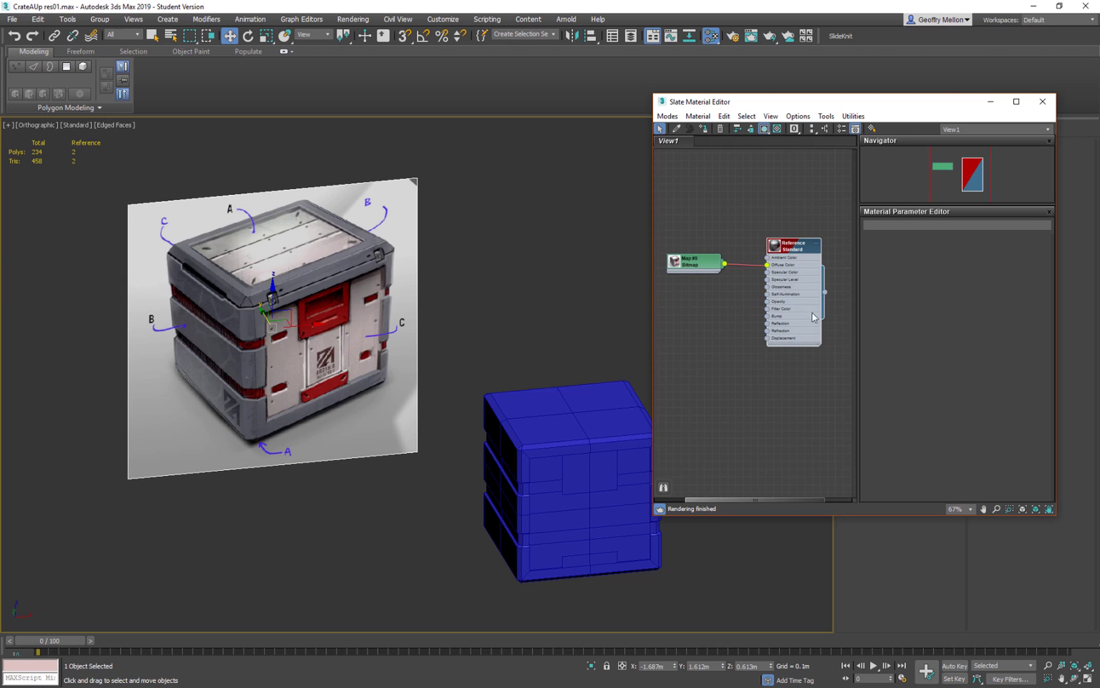
Set the Reference material's self-illumination to 100 and close the material editor
double_click(790, 249)
left_click(897, 224)
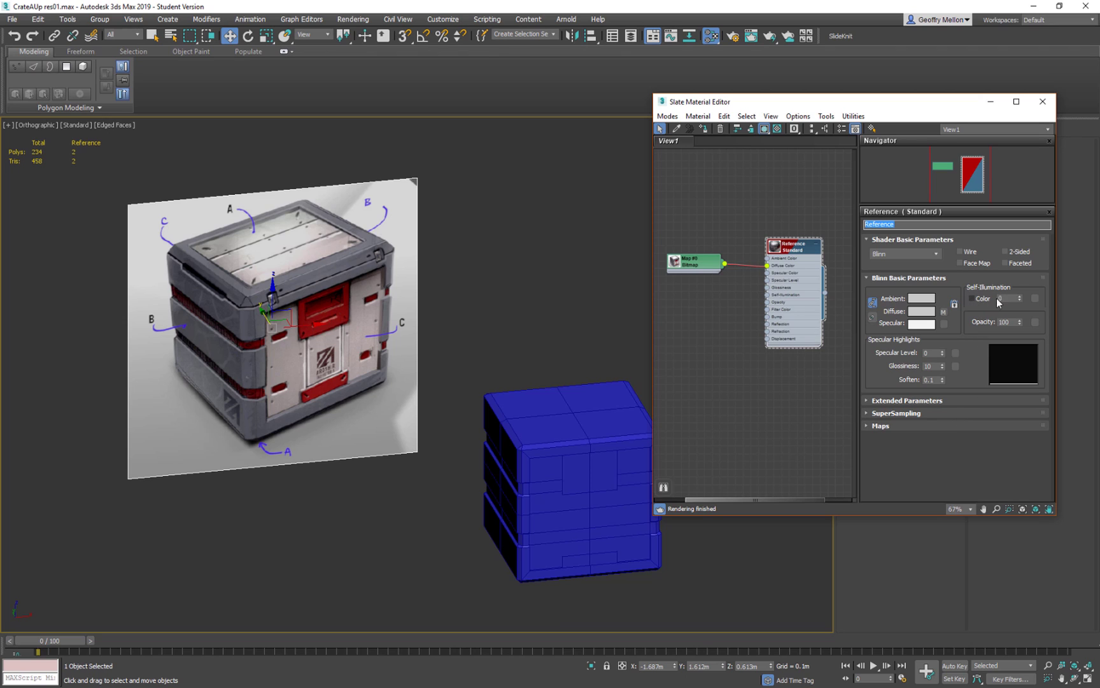
left_click_drag(1020, 304, 1032, 71)
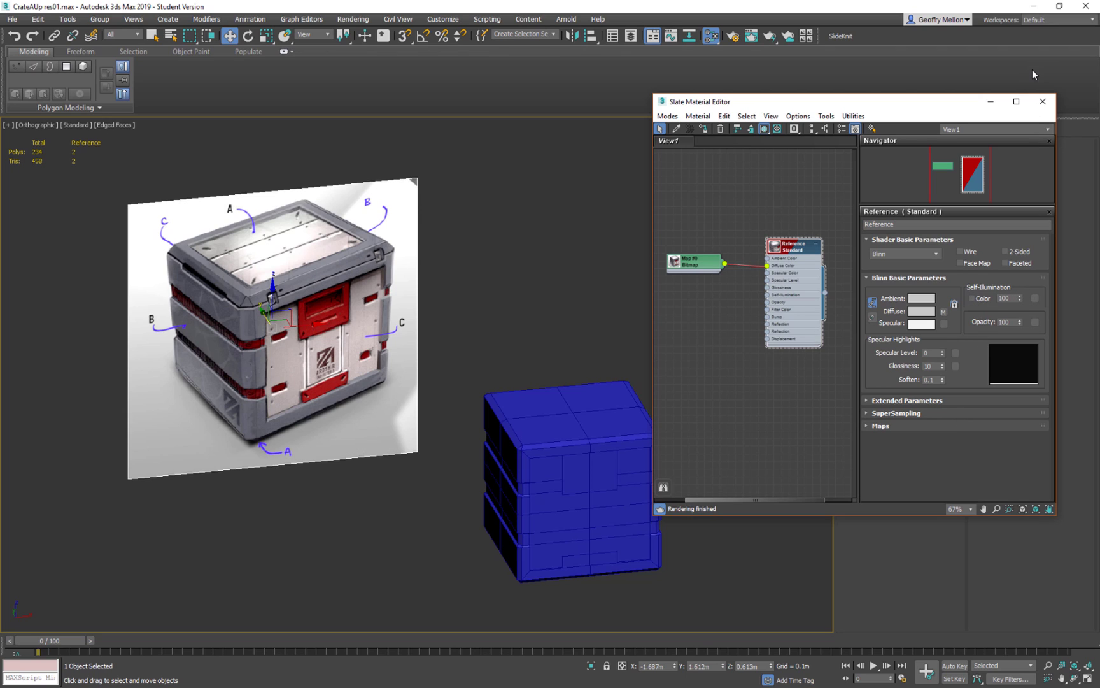
left_click(1042, 101)
Turn off Show Frozen in Gray for the reference plane and freeze it
middle_click_drag(430, 221, 567, 222, "alt")
middle_click_drag(663, 251, 533, 229, "alt")
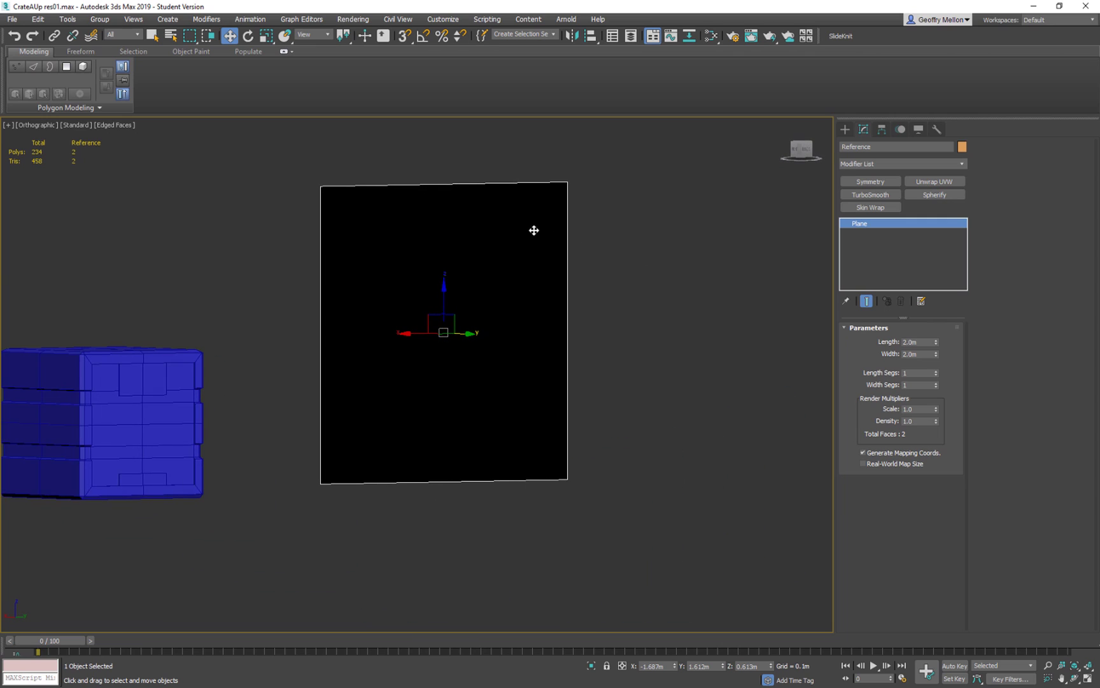
middle_click_drag(476, 254, 542, 256, "alt")
right_click(542, 255)
left_click(577, 344)
left_click(450, 431)
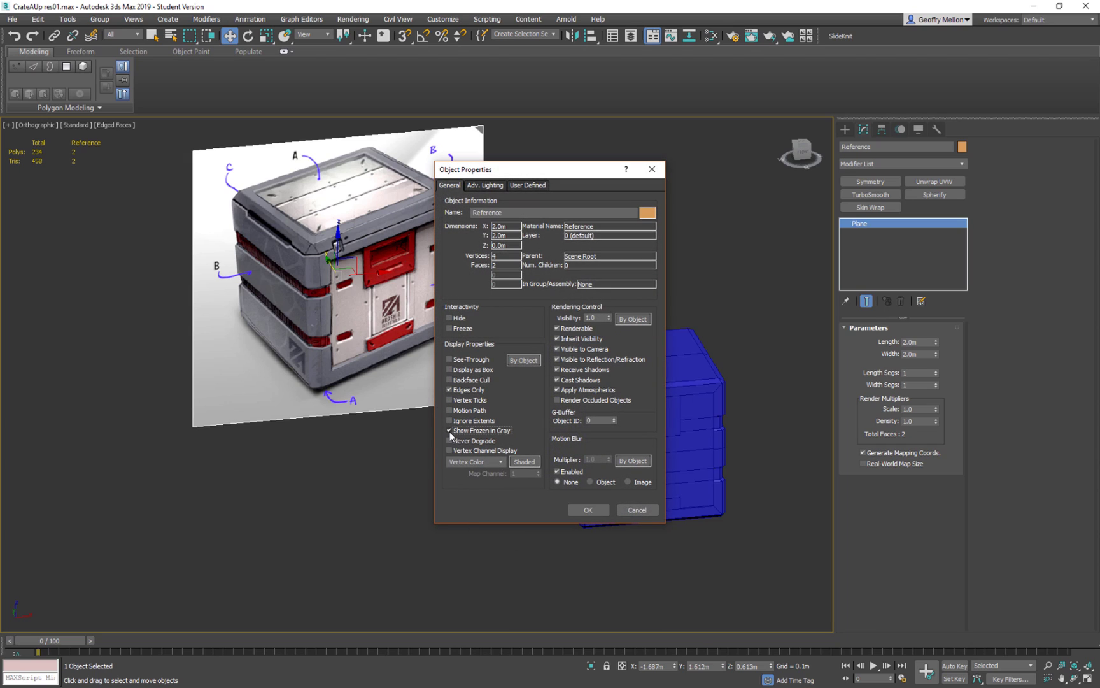
left_click(450, 329)
left_click(586, 509)
Select the crate and enter polygon editing with its four top polygons selected
middle_click_drag(452, 389, 433, 334, "alt")
left_click(632, 354)
key("4")
middle_click_drag(631, 354, 357, 206, "alt")
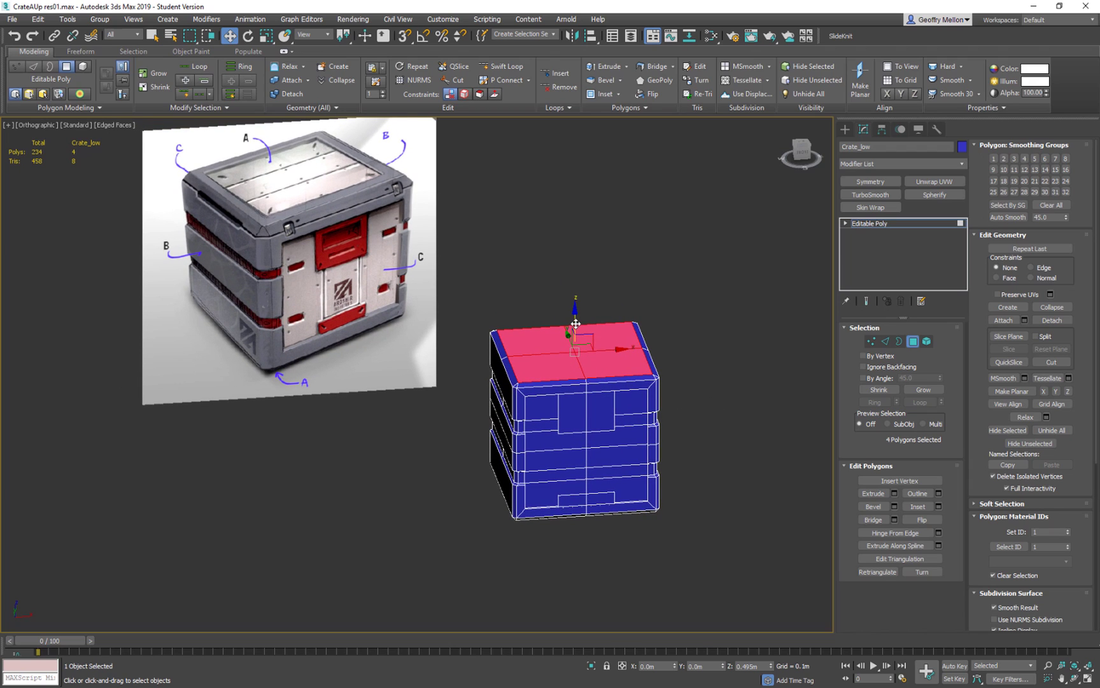
Try scaling the crate's four top polygons uniformly to 95 percent, and undo the scaling
left_click_drag(576, 323, 575, 319)
middle_click_drag(576, 320, 643, 469, "alt")
key("r")
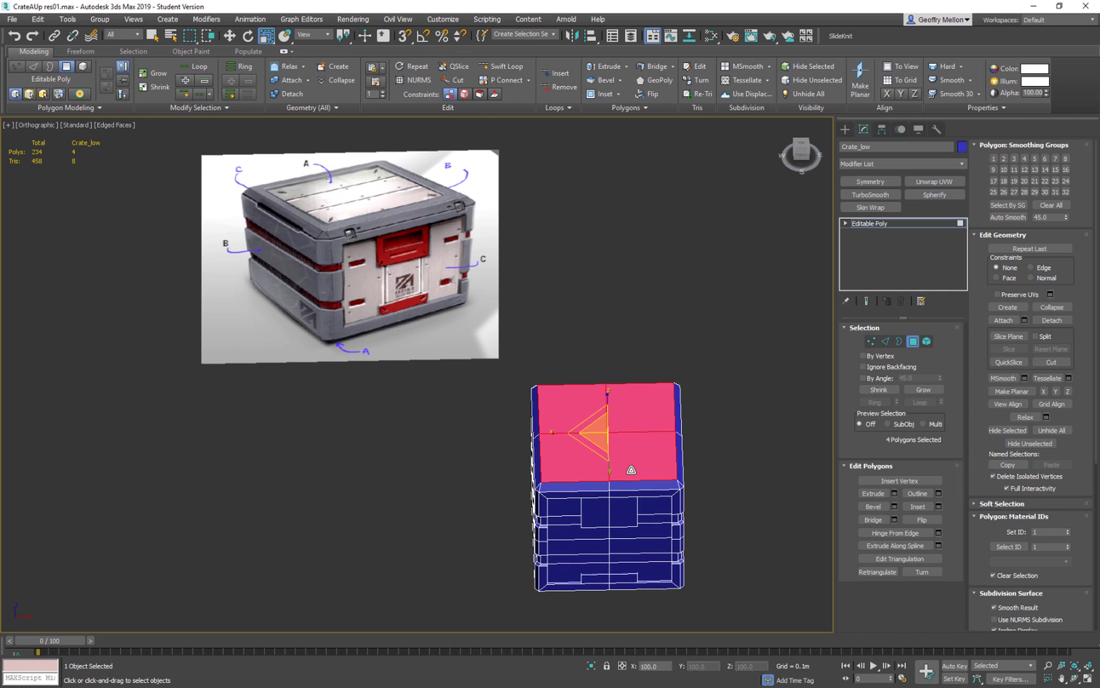
left_click_drag(601, 432, 600, 436)
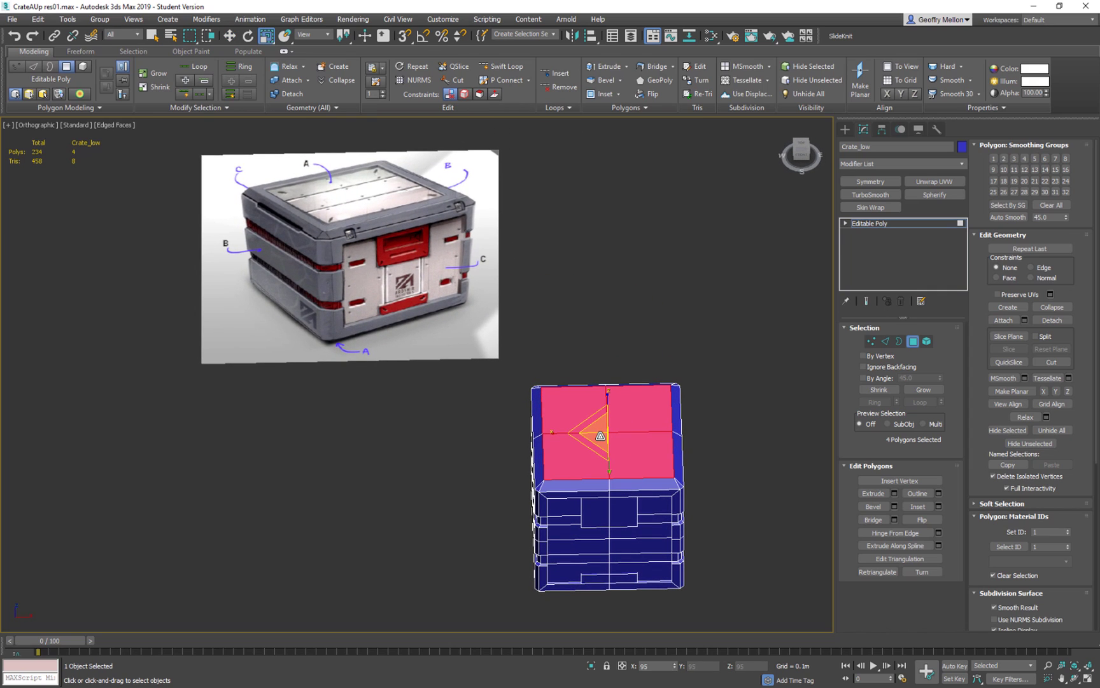
middle_click_drag(600, 436, 624, 369, "alt")
key("ctrl+z")
mouse_move(686, 445)
middle_mouse_down("alt")
mouse_move(697, 425)
mouse_move(668, 388)
mouse_move(680, 428)
middle_mouse_up("alt")
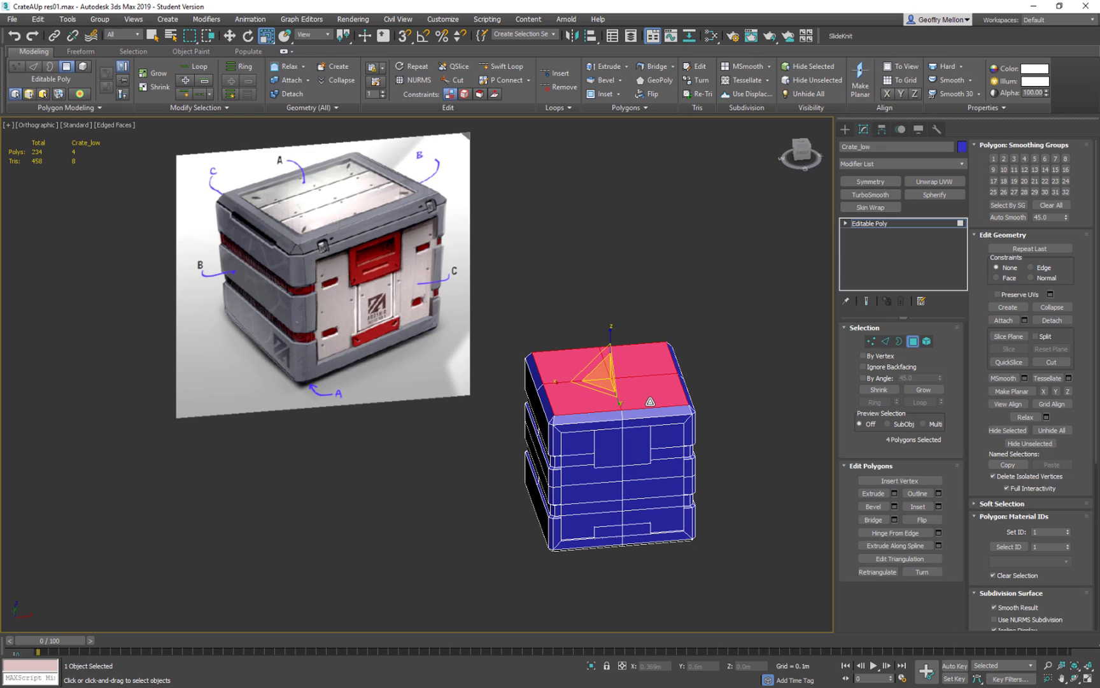
Start a Bevel on the crate's four top polygons with a height of 0 m
middle_click_drag(662, 384, 681, 423, "alt")
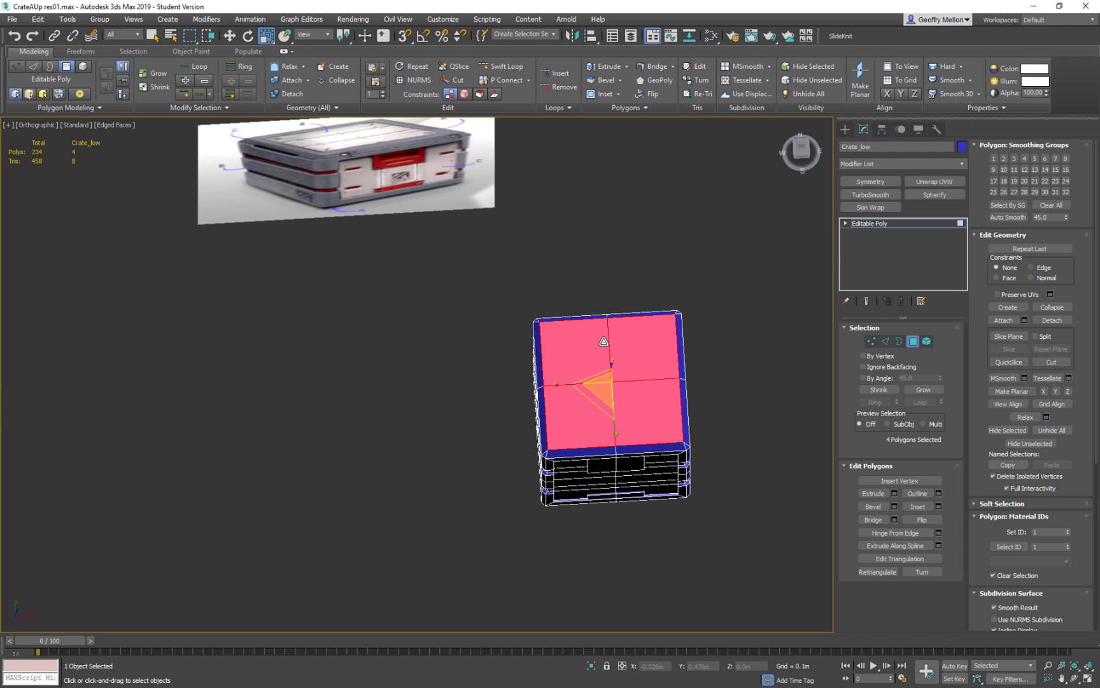
middle_click_drag(721, 378, 685, 341, "alt")
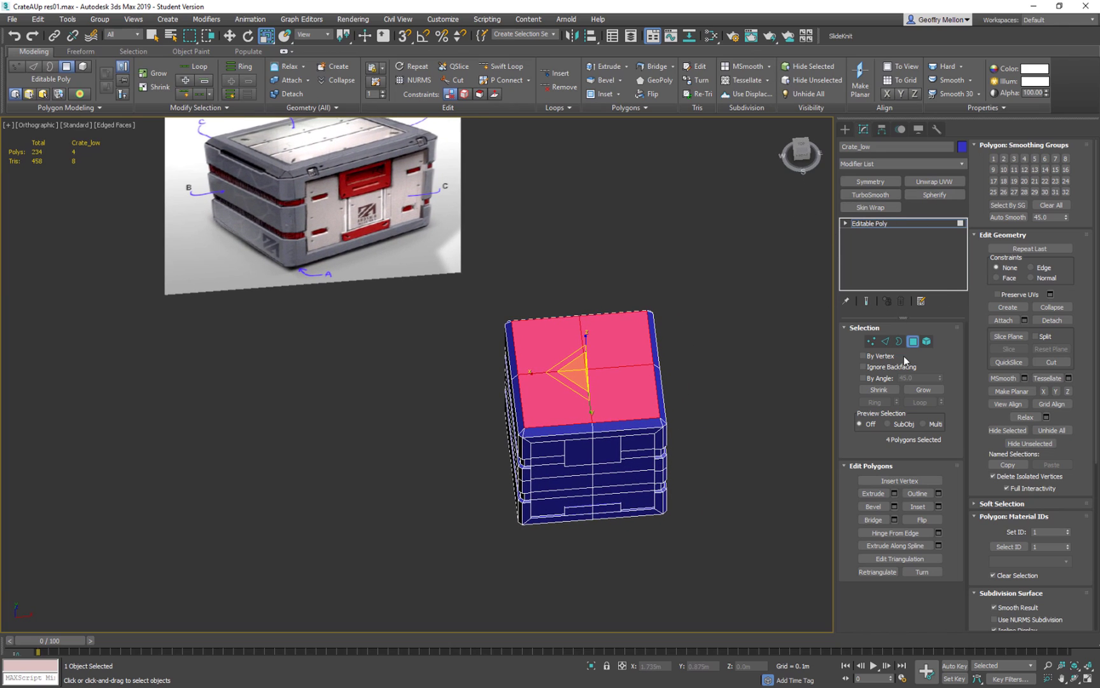
left_click(894, 506)
scroll(454, 349, "up", 5)
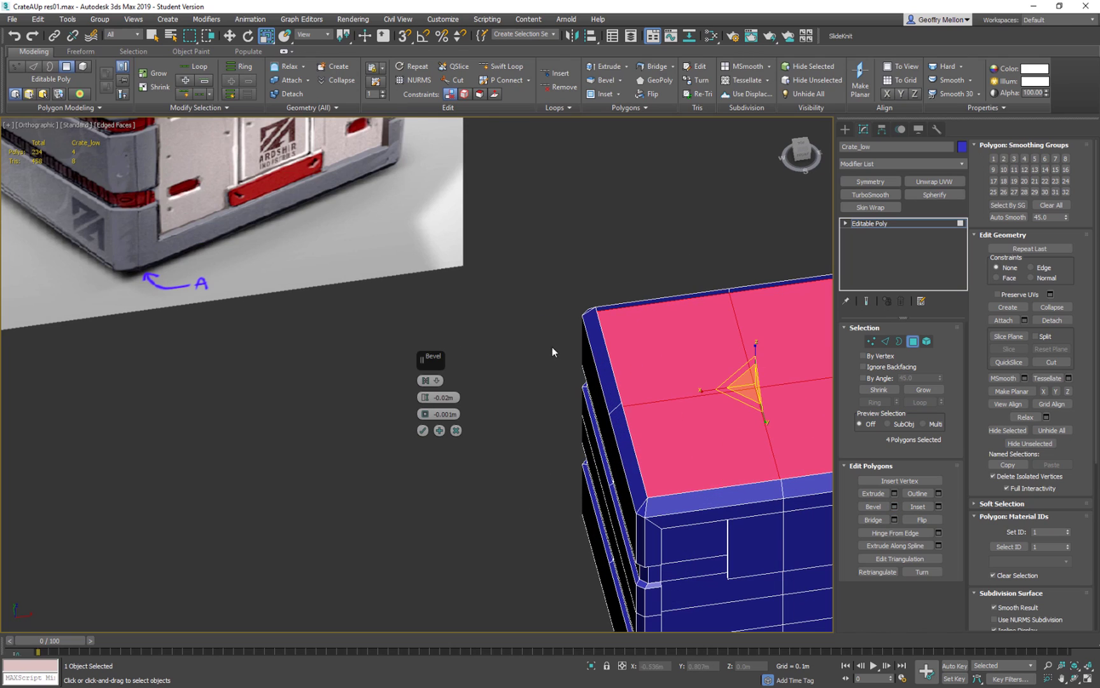
scroll(552, 350, "down", 3)
left_click(443, 397)
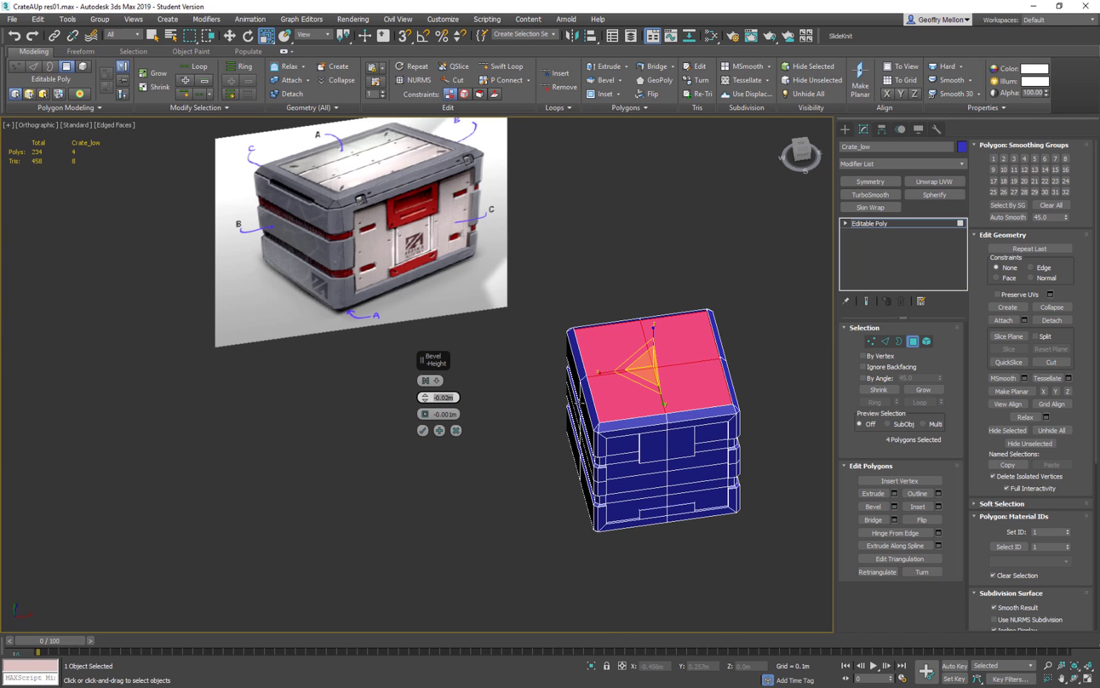
type("0")
key("Return")
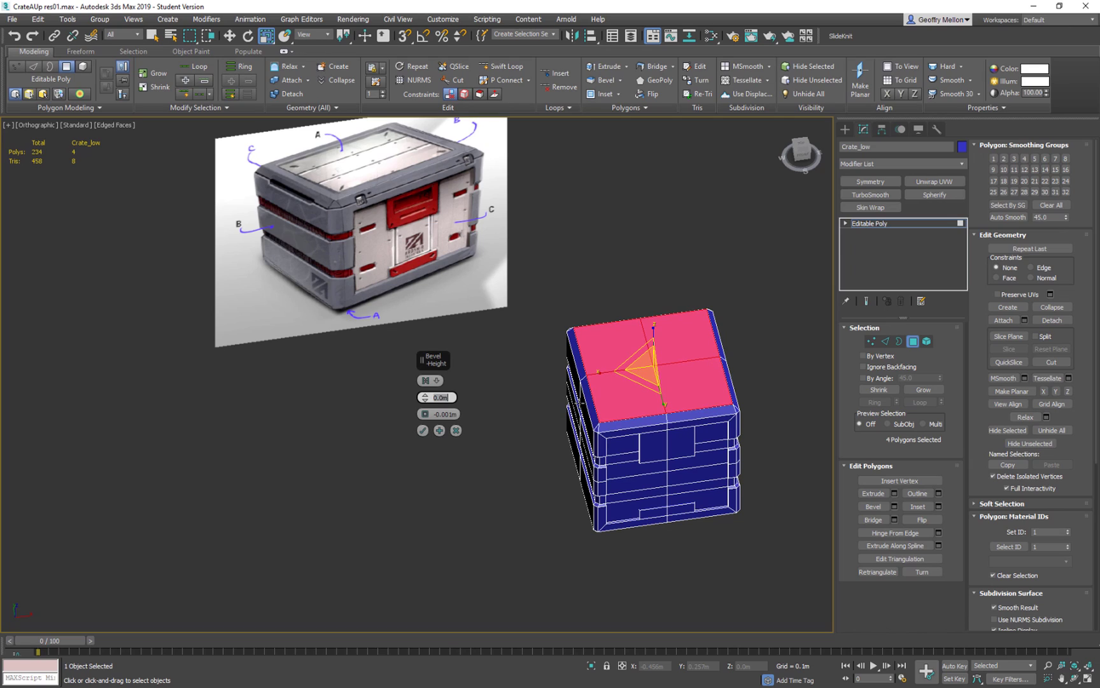
Try bevel outlines of -0.03 m and -0.05 m on the crate's top polygons
left_click(448, 414)
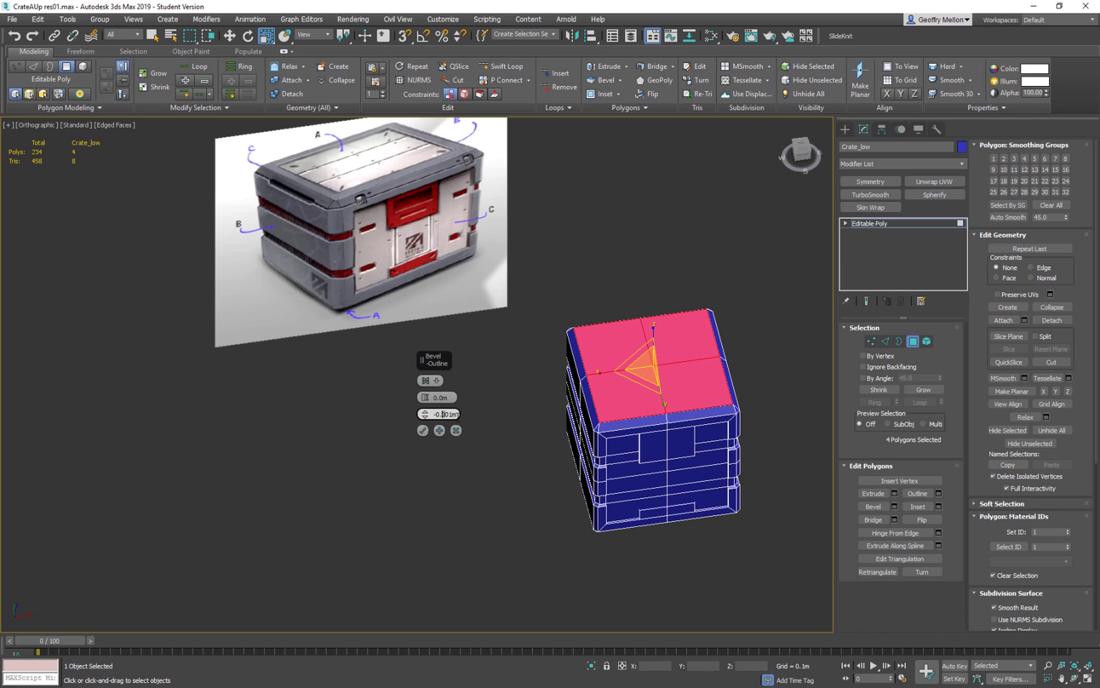
left_click_drag(479, 421, 501, 430)
type("-0.03")
key("Return")
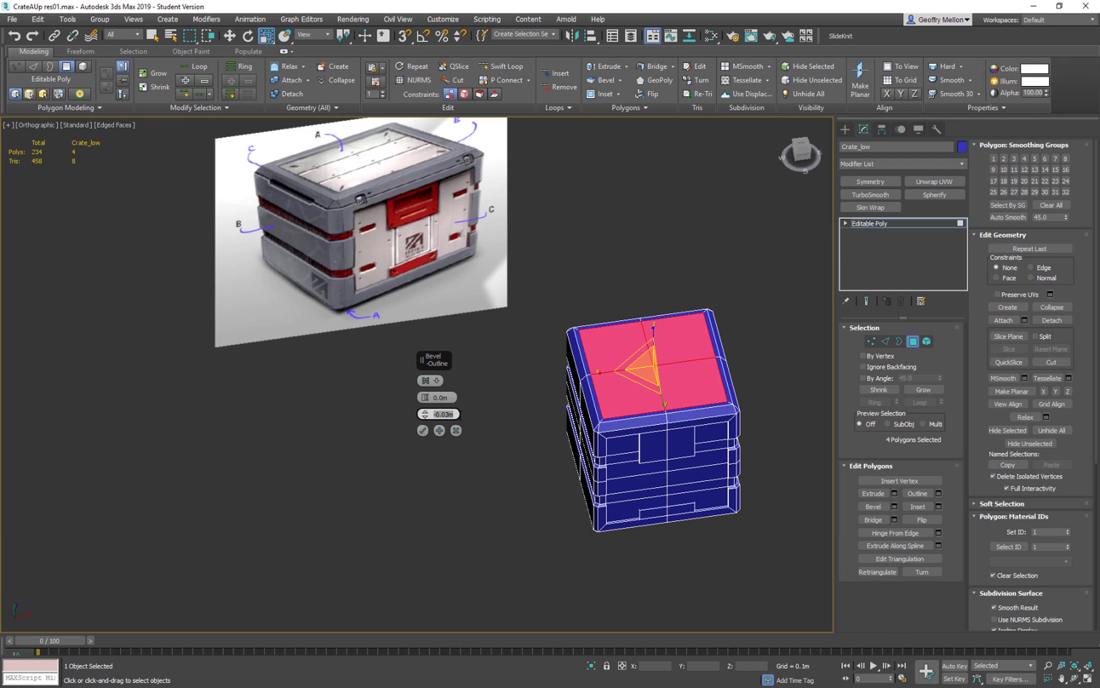
mouse_move(620, 416)
middle_mouse_down("alt")
mouse_move(626, 445)
mouse_move(629, 431)
middle_mouse_up("alt")
middle_click_drag(411, 389, 371, 305, "alt")
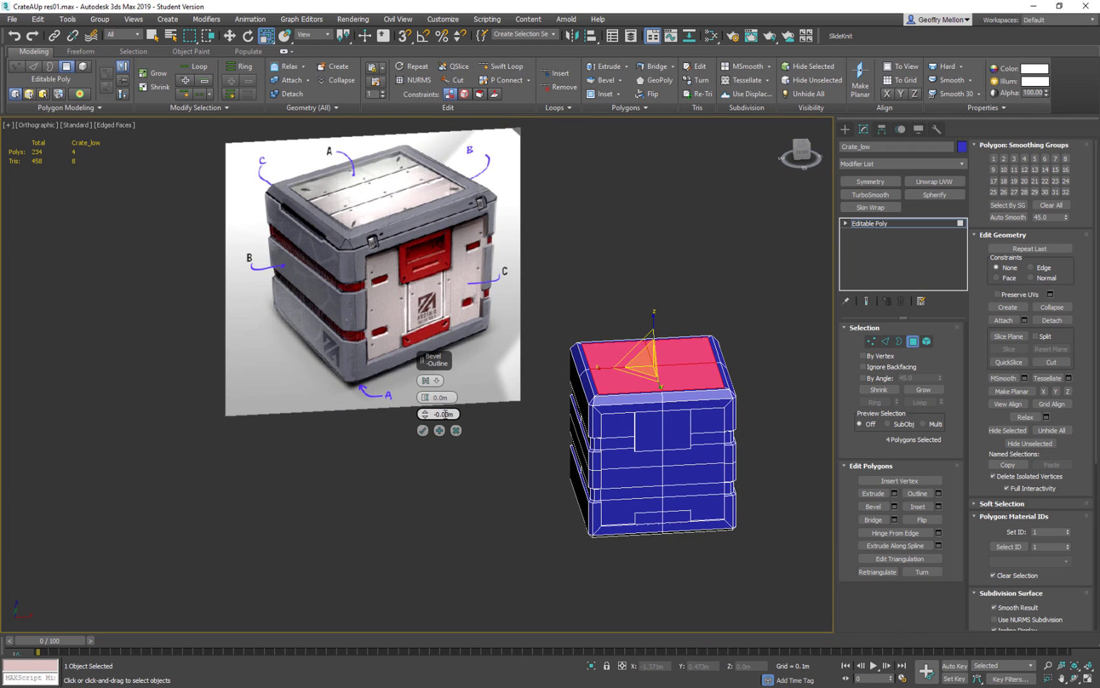
type("5")
key("Return")
middle_click_drag(569, 390, 618, 409, "alt")
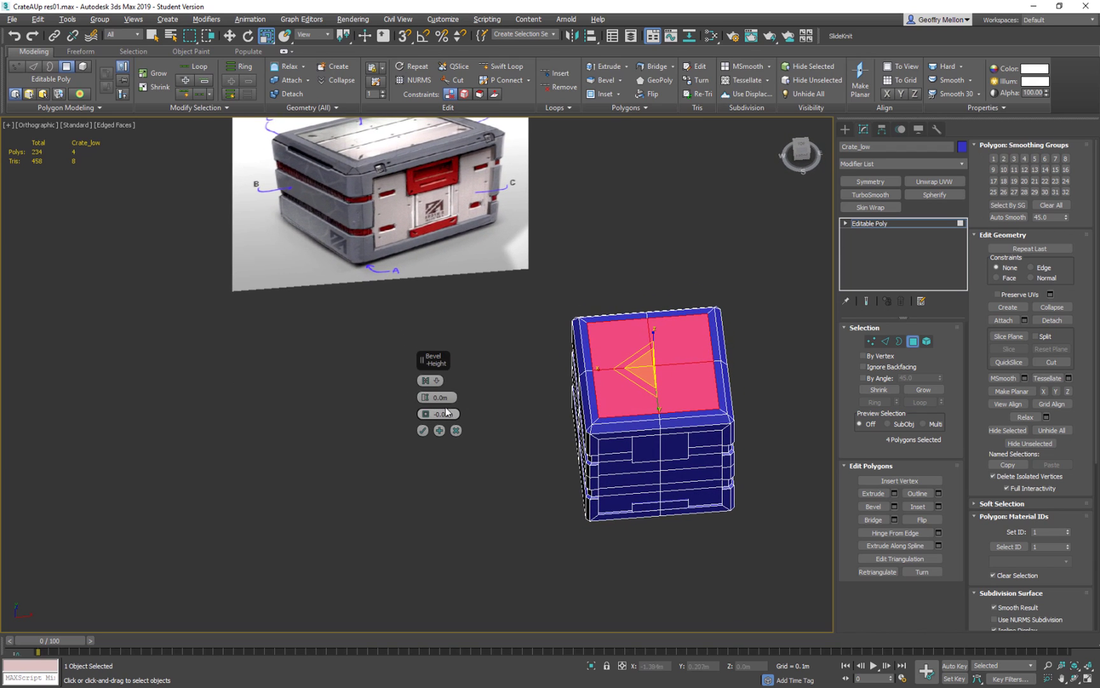
left_click(446, 413)
type("3")
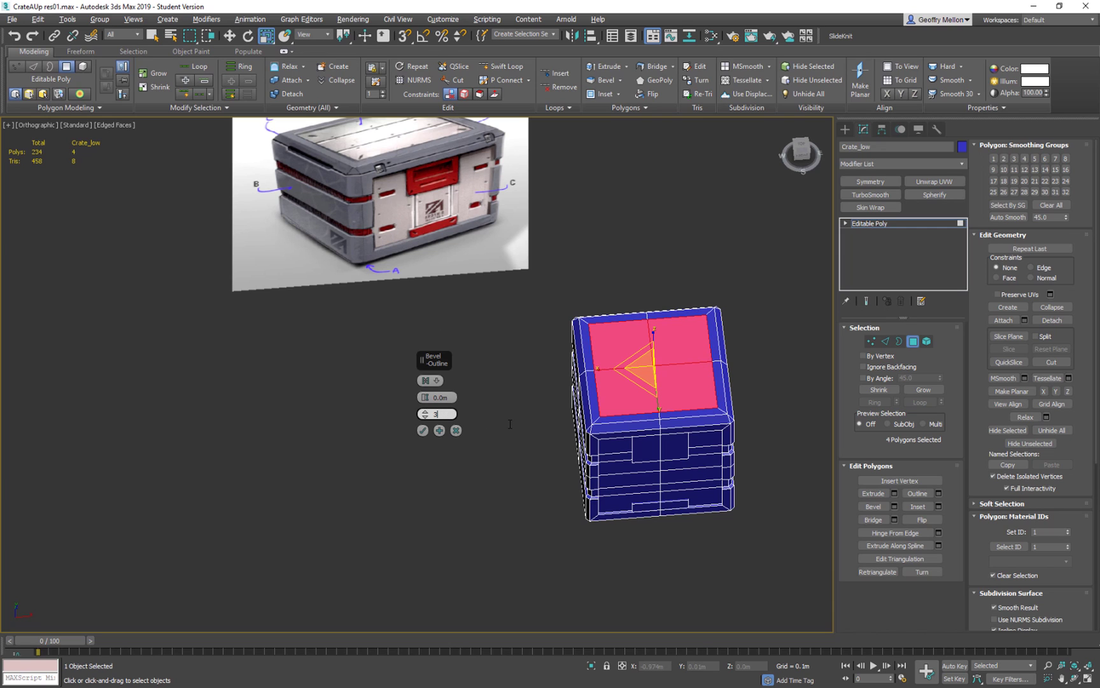
key("Return")
middle_click_drag(529, 413, 518, 442, "alt")
scroll(518, 442, "down", 4)
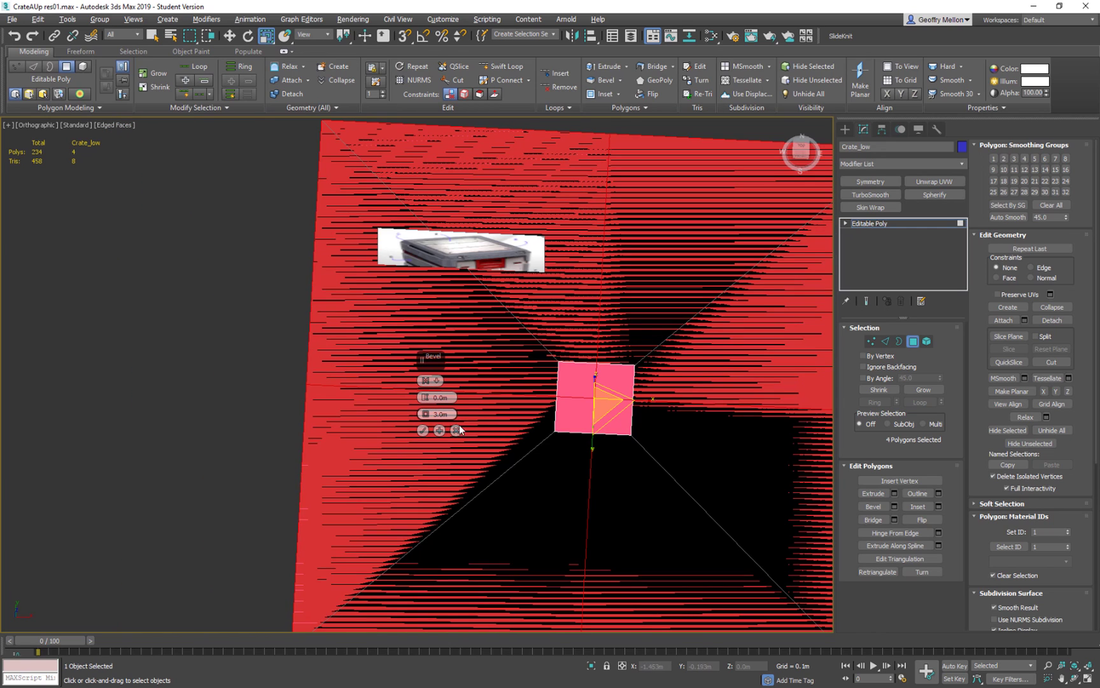
Set the bevel outline to -0.06 m and apply it, continuing with another bevel on the inset top polygons
left_click_drag(448, 414, 393, 404)
key("BackSpace")
type("-0.06")
key("Return")
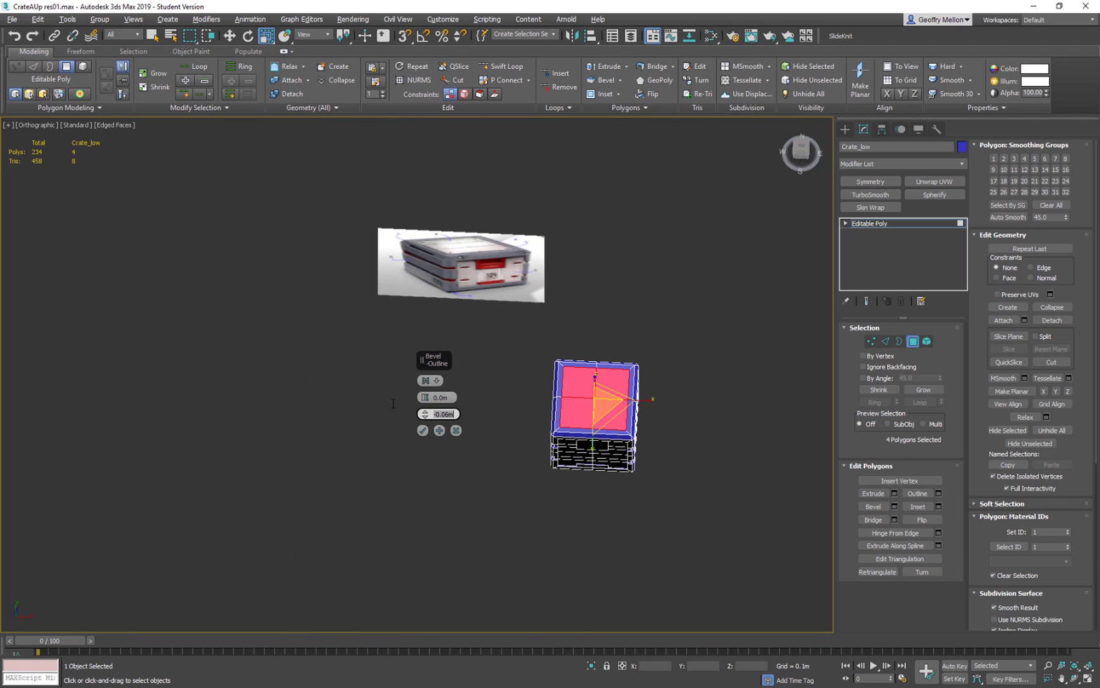
middle_click_drag(392, 403, 649, 404, "alt")
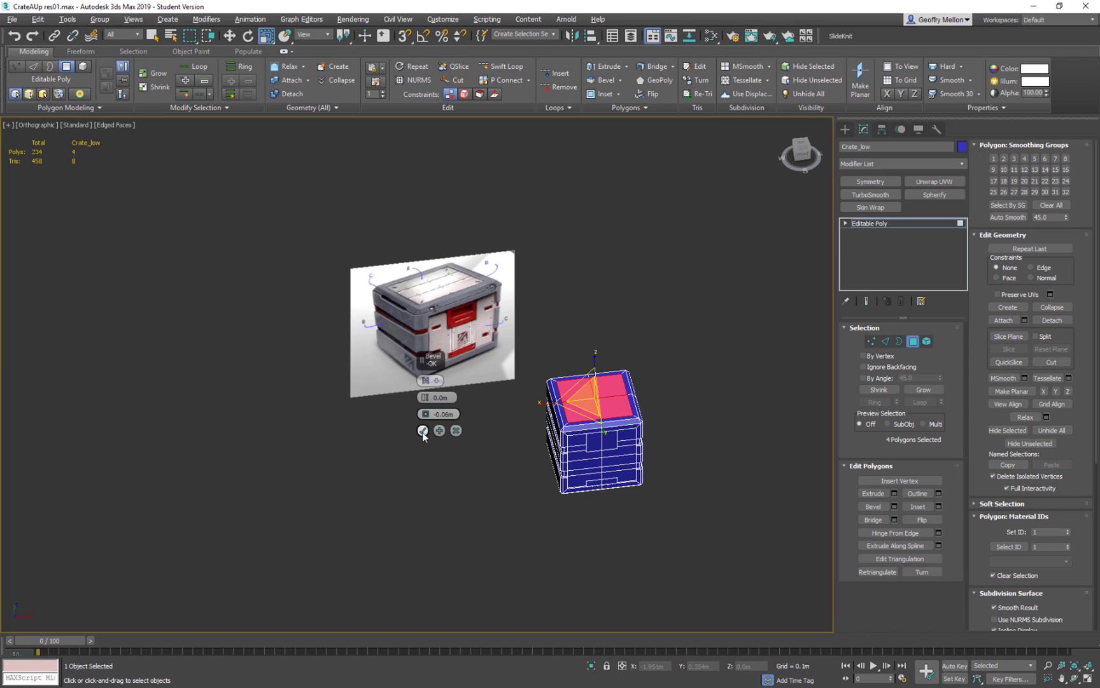
left_click(439, 431)
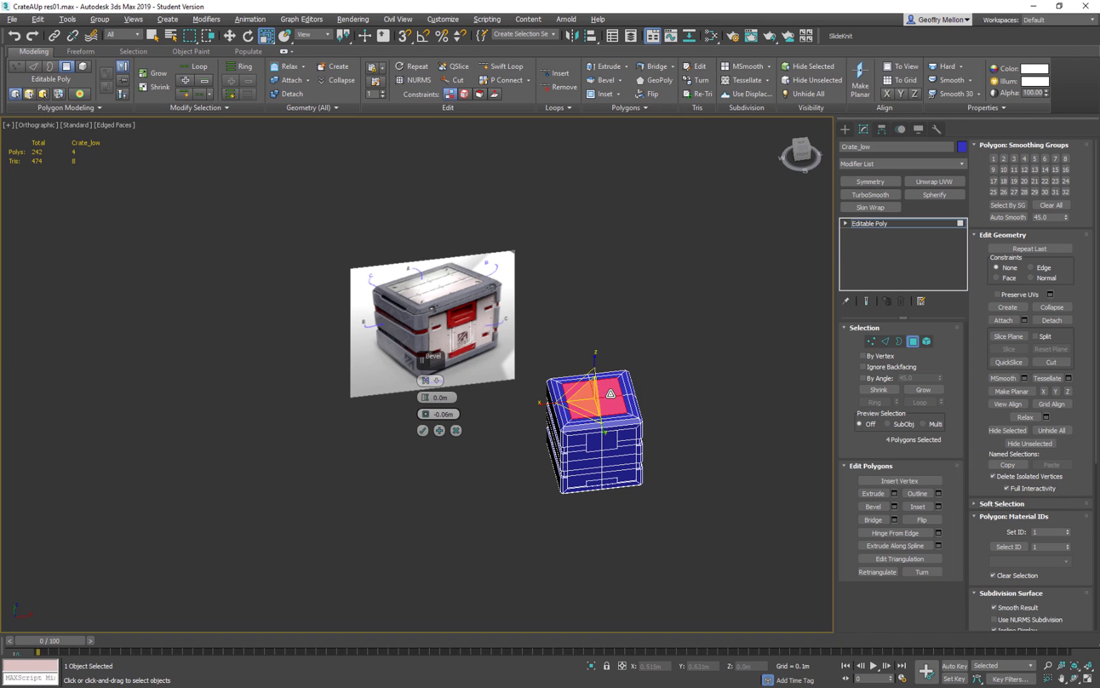
Set the second bevel's outline to -0.001 m on the inset top polygons
scroll(546, 357, "up", 3)
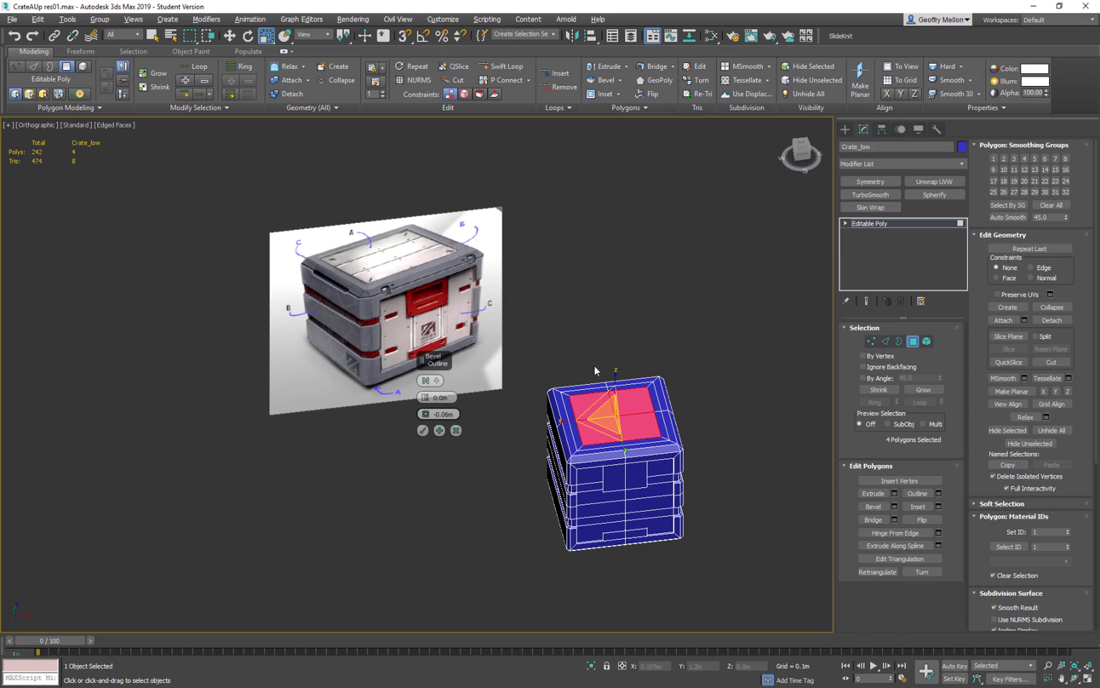
left_click(449, 415)
type("-0.001")
key("Return")
scroll(643, 423, "up", 6)
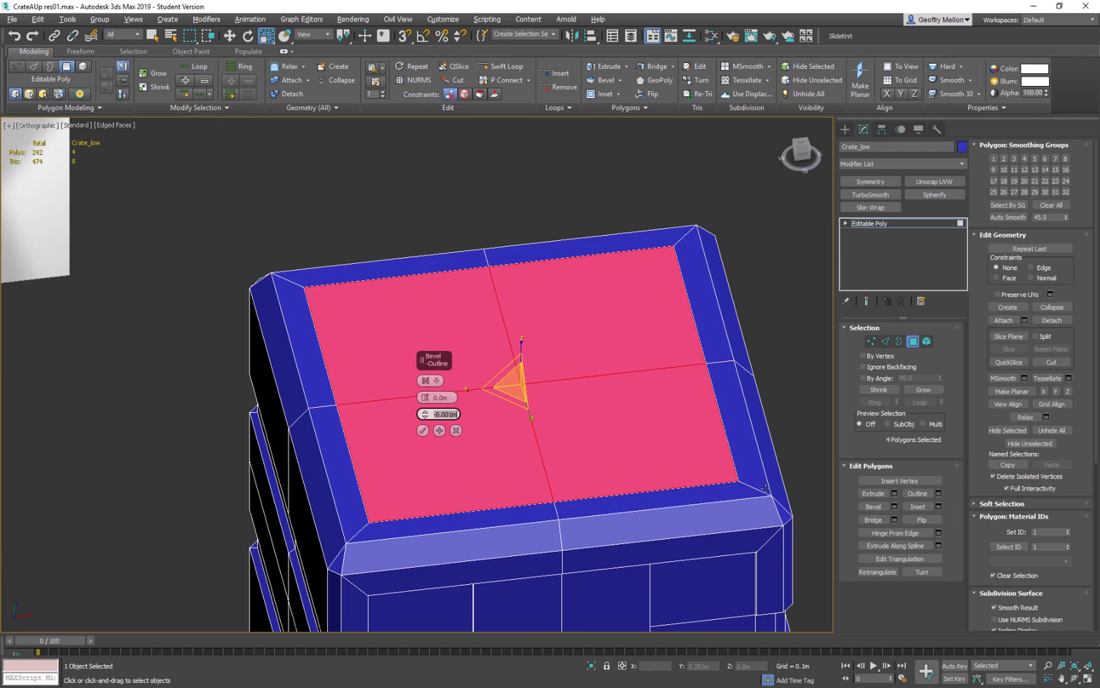
scroll(557, 422, "down", 5)
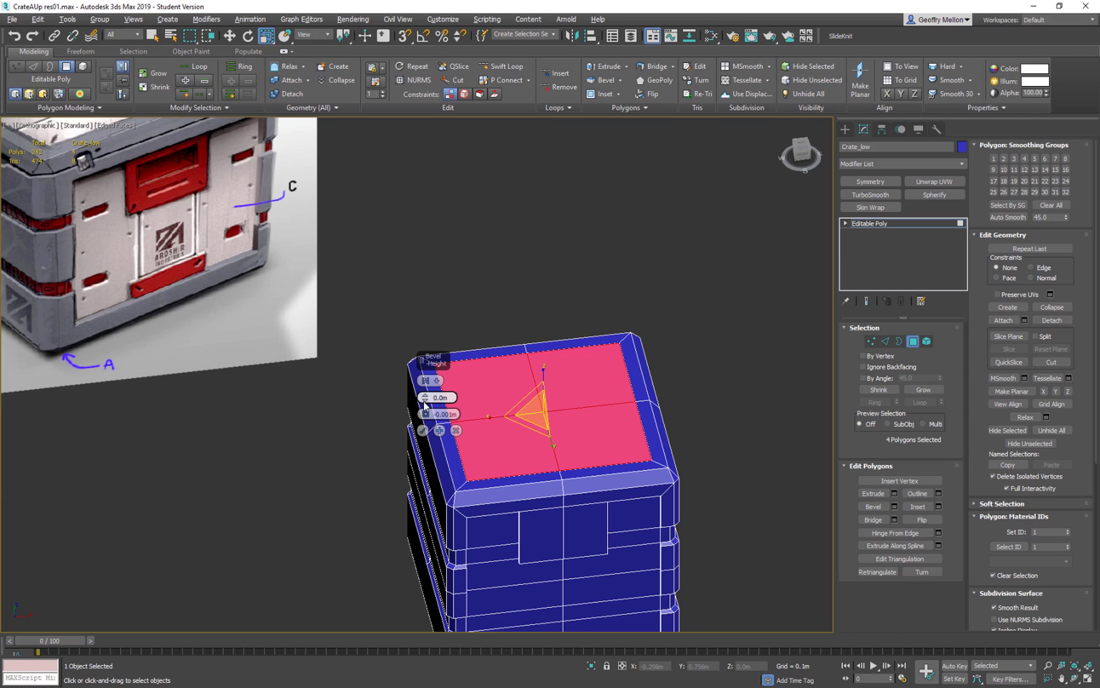
Set the second bevel's height to -0.03 m to recess the crate's top panel
left_click_drag(425, 398, 425, 393)
type("-0.03")
scroll(594, 399, "down", 6)
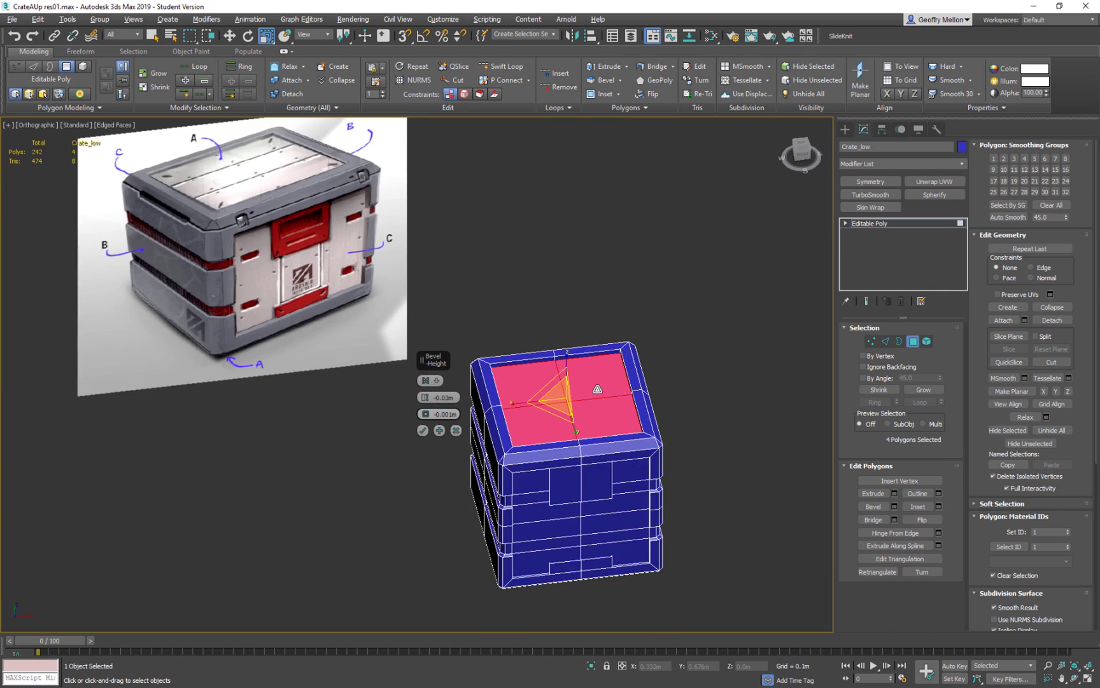
scroll(457, 376, "up", 8)
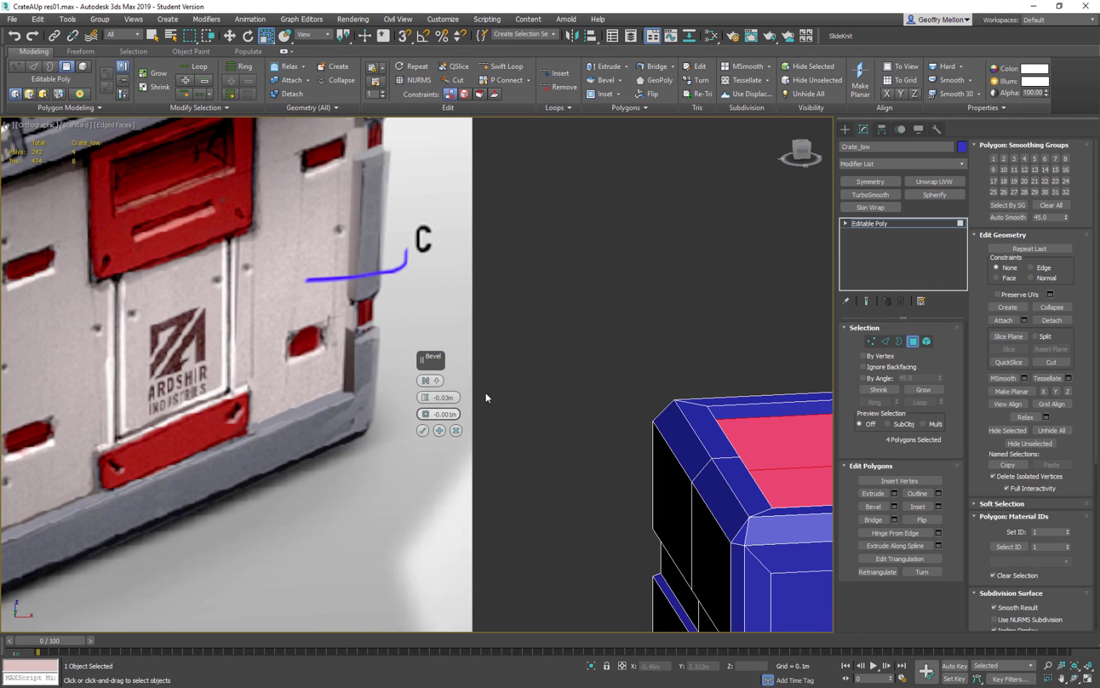
Try shallower bevel heights of -0.02 m and -0.005 m for the recessed top panel
double_click(448, 398)
type("02")
key("Return")
scroll(470, 380, "down", 2)
middle_click_drag(469, 380, 409, 408)
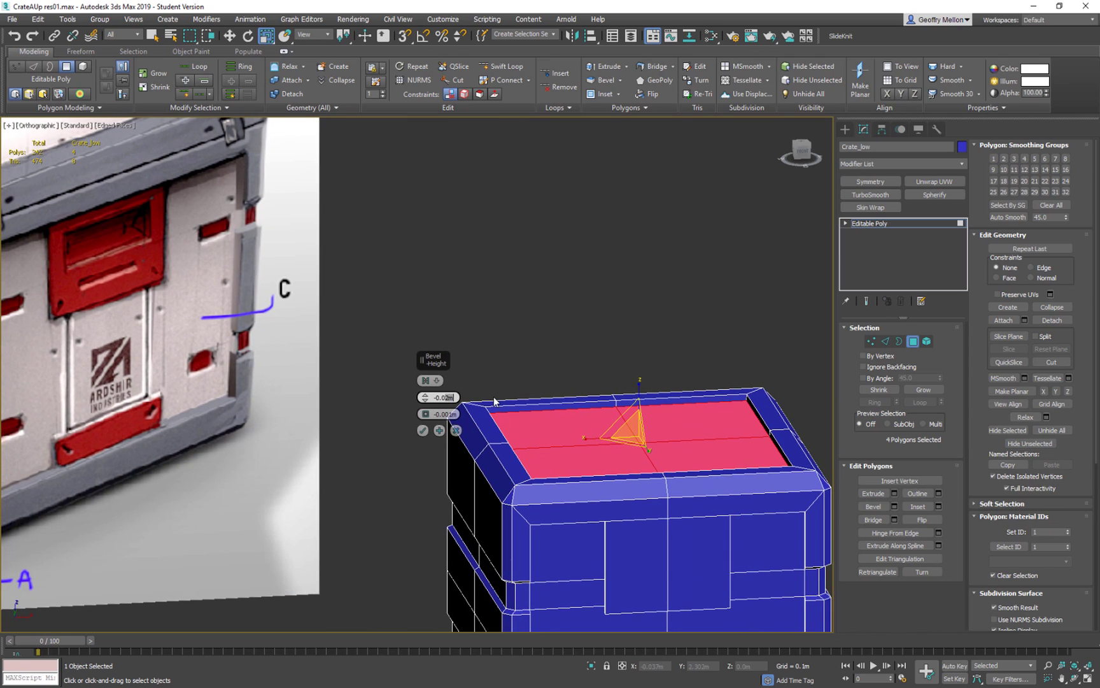
key("Return")
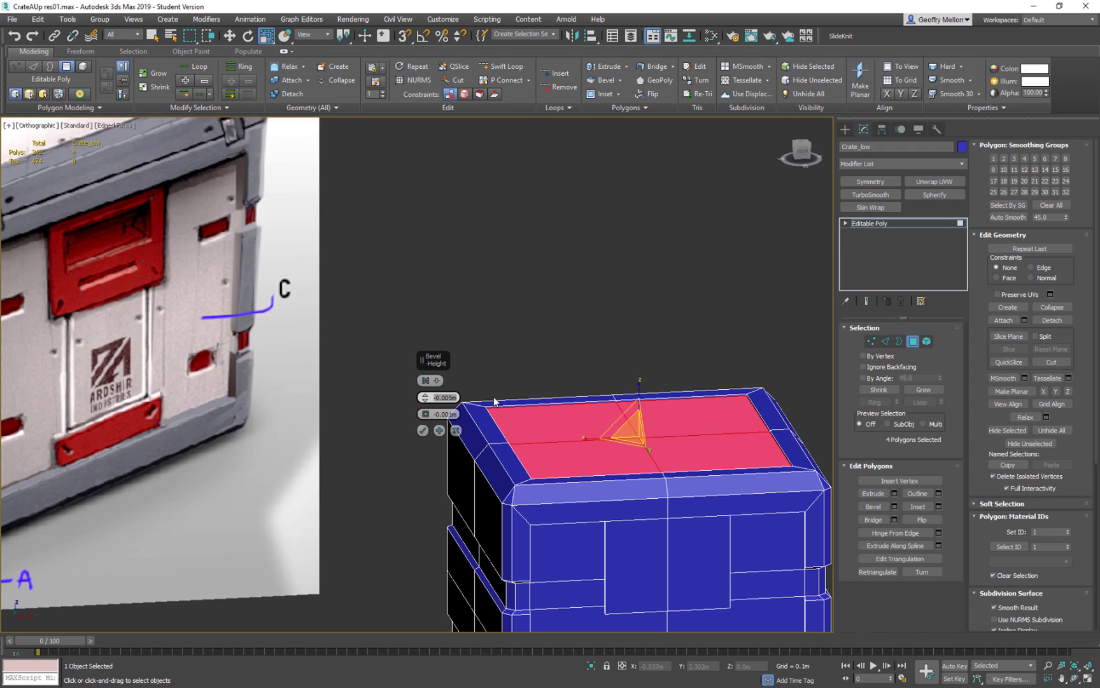
Set the bevel height of the recessed top panel to -0.01 m
type("-0.01")
key("Return")
scroll(627, 398, "down", 5)
middle_click_drag(678, 407, 666, 428, "alt")
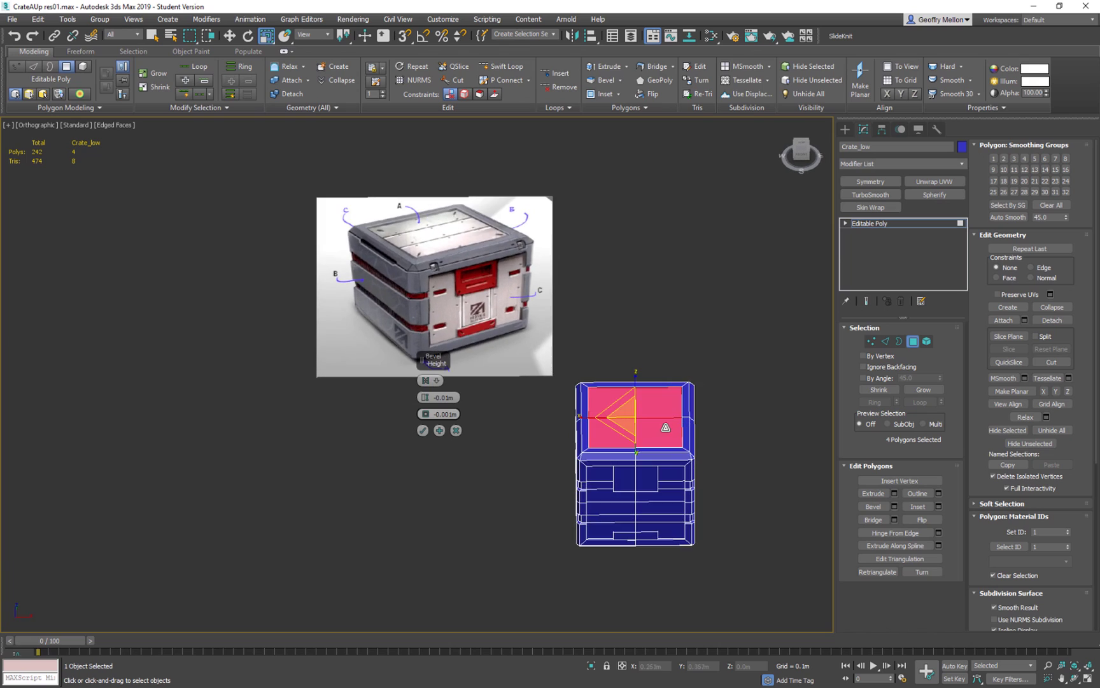
Fine-tune the bevel height of the recessed top panel and accept the bevel
scroll(674, 408, "up", 5)
middle_click_drag(722, 395, 732, 369, "alt")
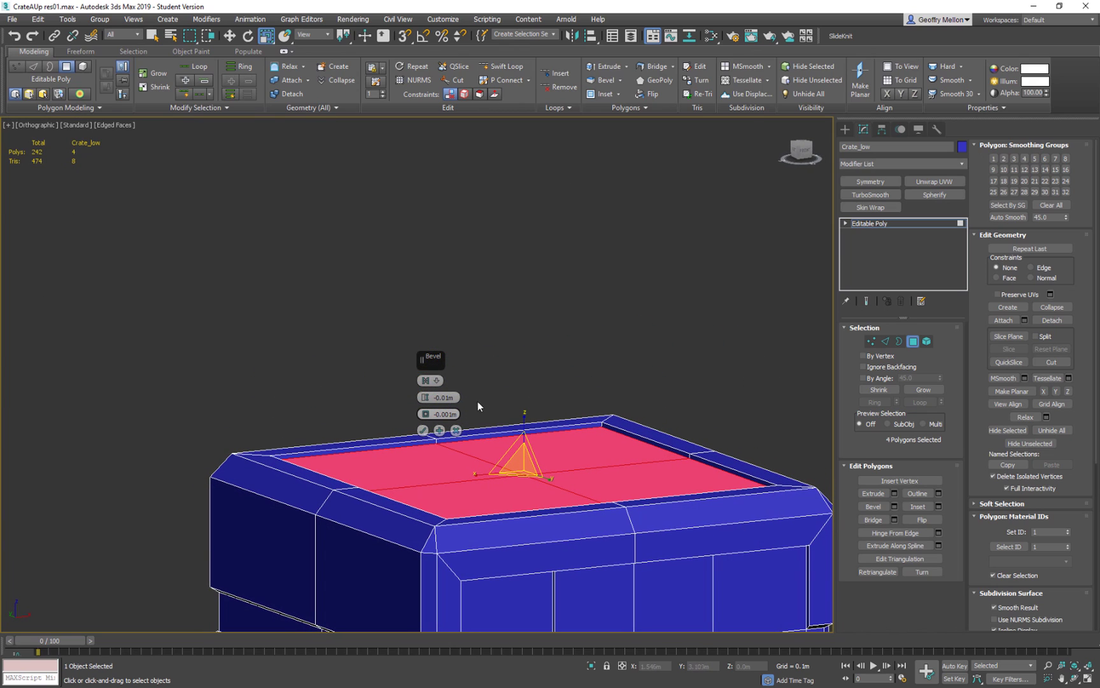
left_click(447, 397)
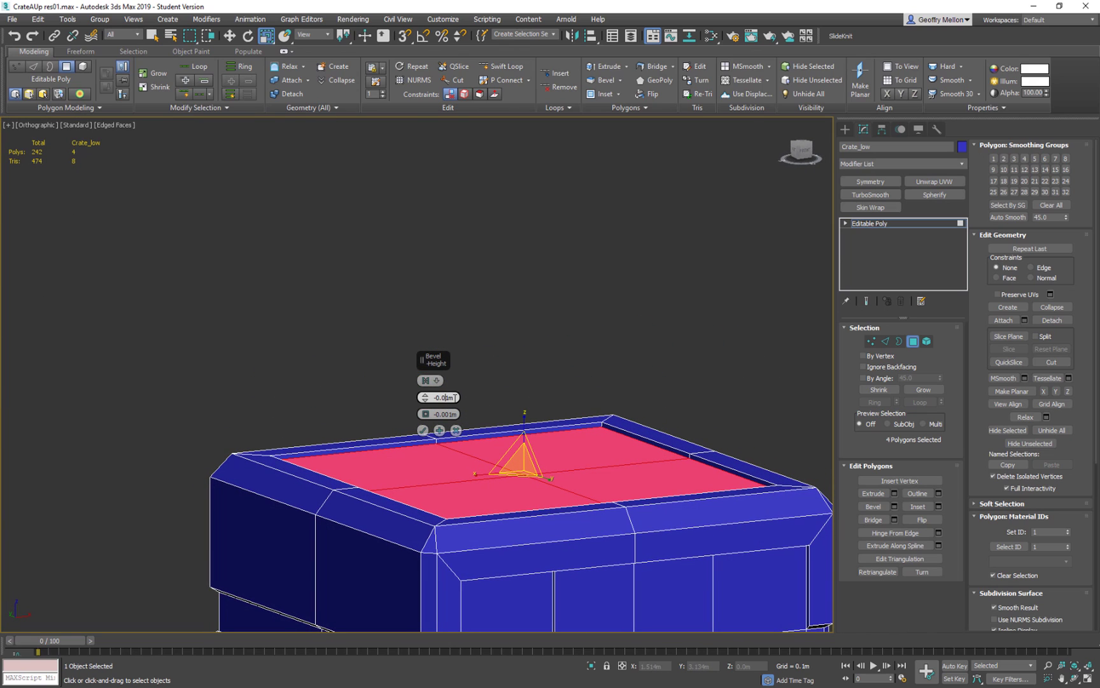
type("5")
key("Return")
middle_click_drag(690, 466, 518, 346, "alt")
scroll(617, 482, "down", 5)
scroll(585, 364, "down", 3)
middle_click_drag(584, 364, 477, 298)
left_click(422, 430)
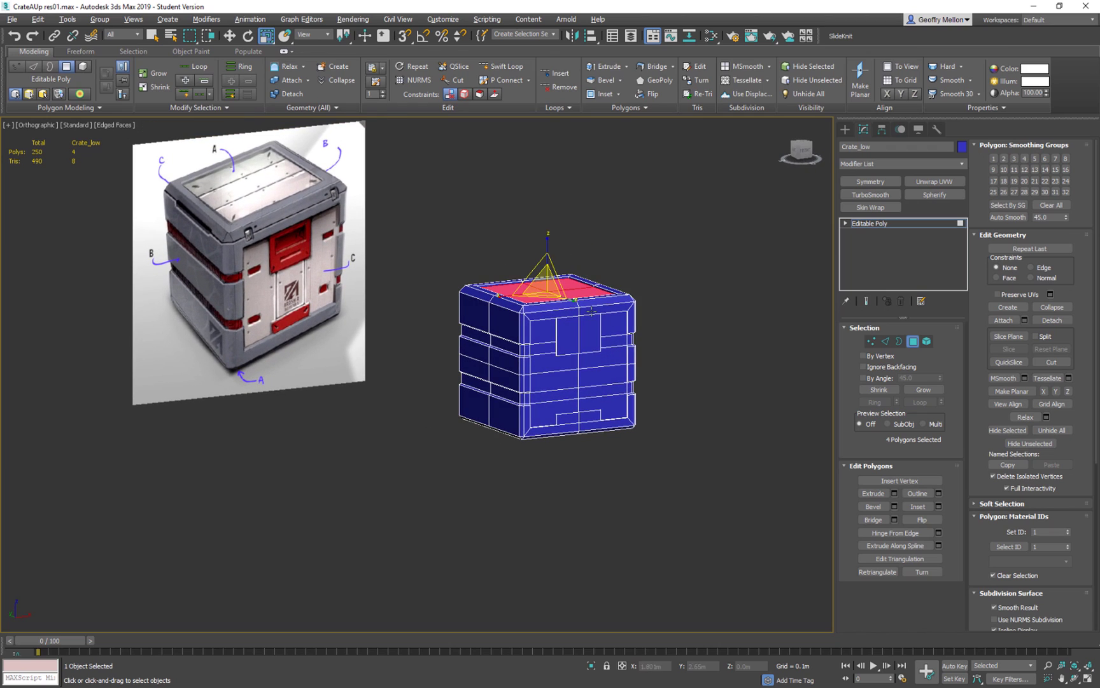
Compare the crate's top, front and sides with the reference image from several angles
left_click(686, 394)
middle_click_drag(690, 377, 475, 320, "alt")
scroll(446, 318, "up", 6)
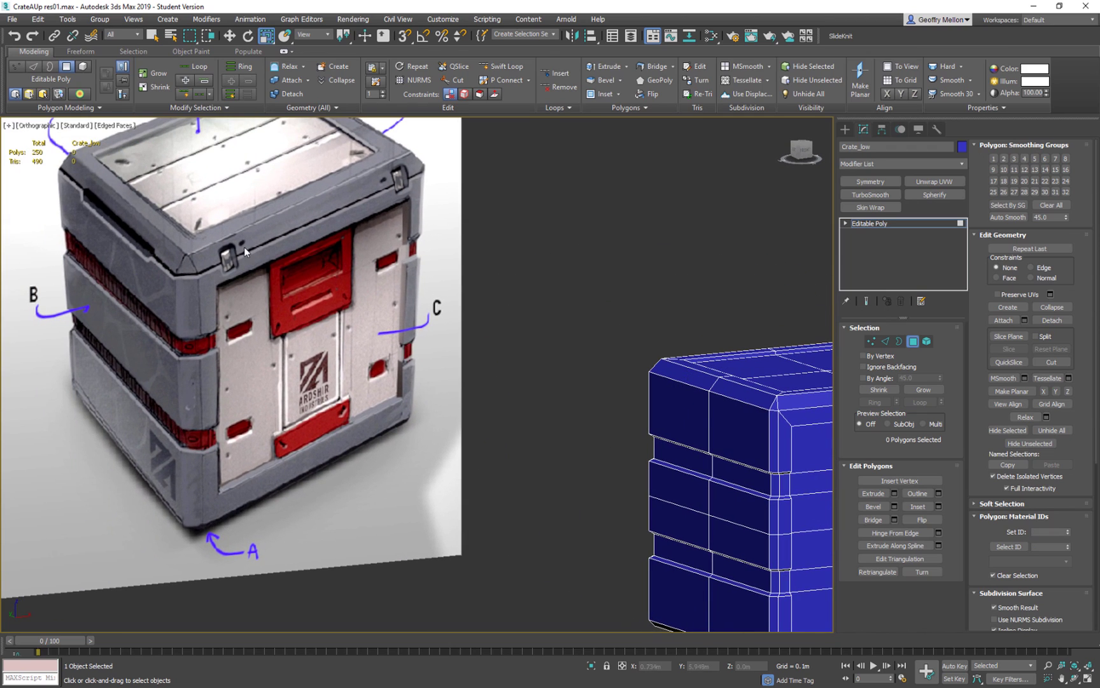
scroll(496, 299, "down", 5)
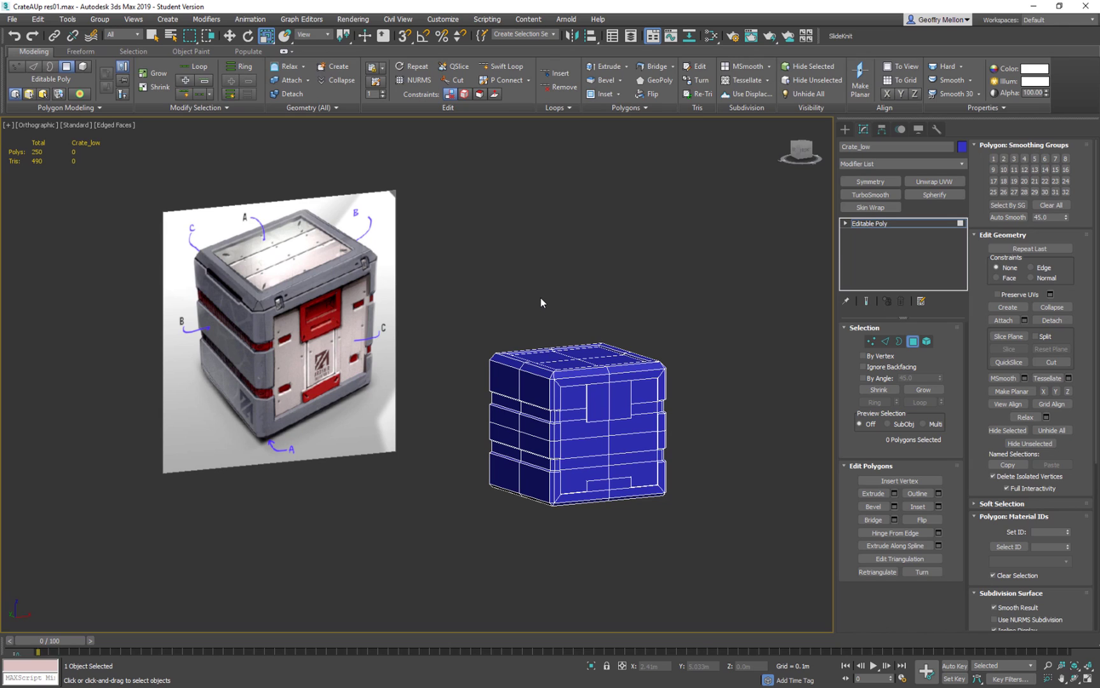
middle_click_drag(541, 298, 627, 382, "alt")
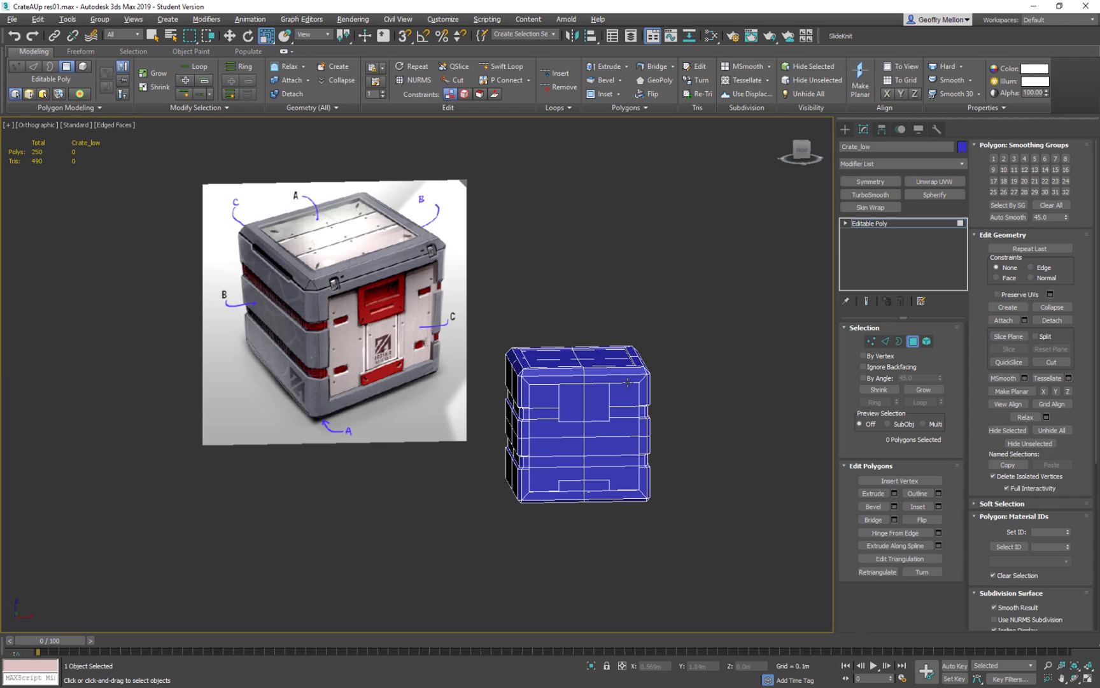
middle_click_drag(627, 382, 587, 382, "alt")
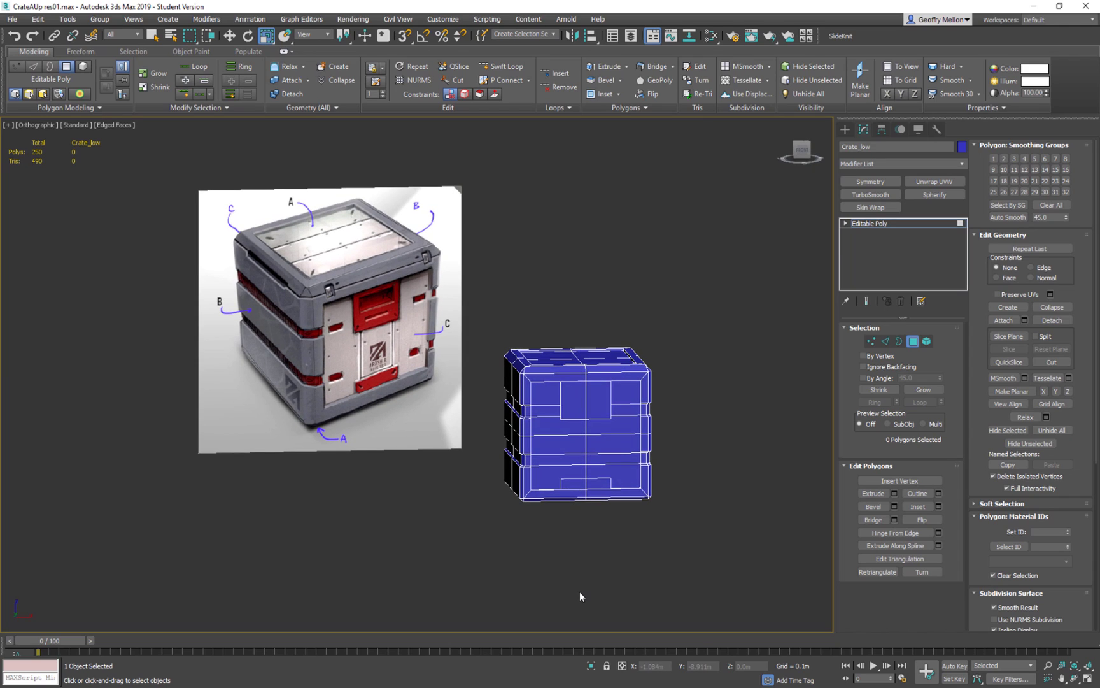
middle_click_drag(590, 441, 582, 440, "alt")
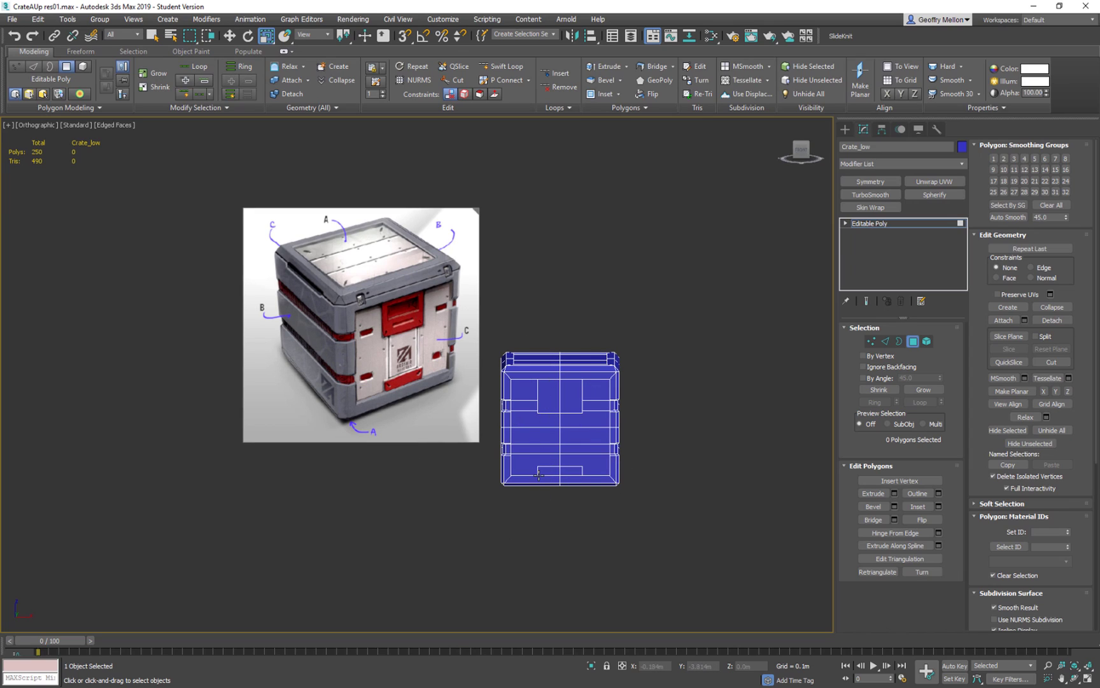
middle_click_drag(536, 325, 534, 358, "alt")
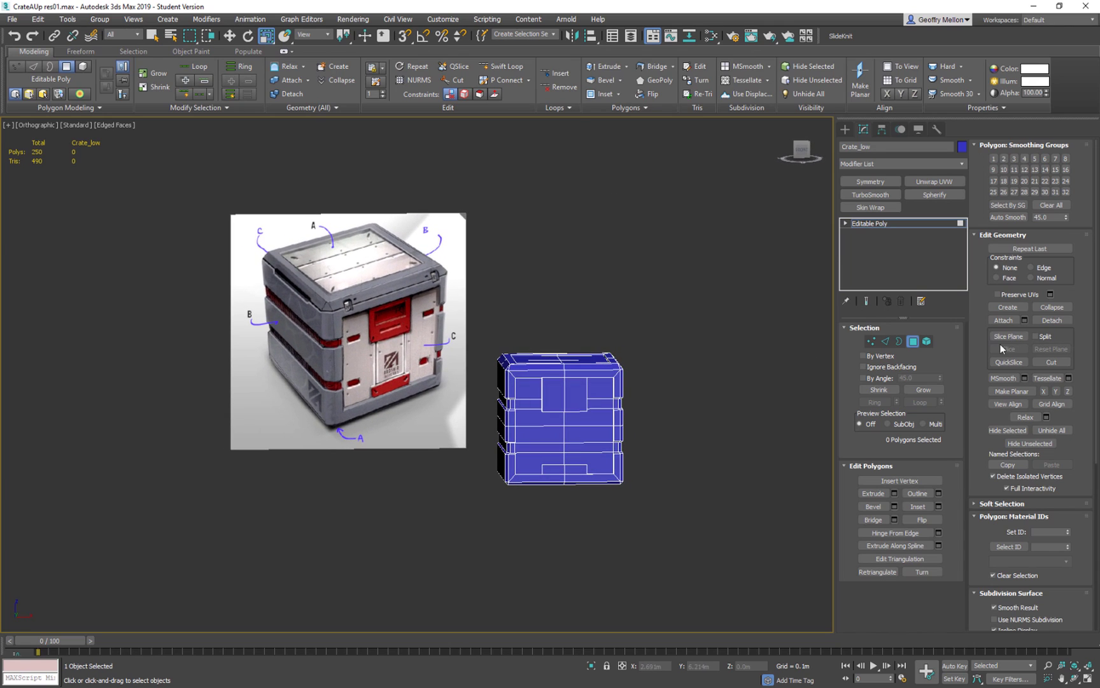
left_click_drag(681, 283, 581, 540)
middle_click_drag(581, 540, 636, 541, "alt")
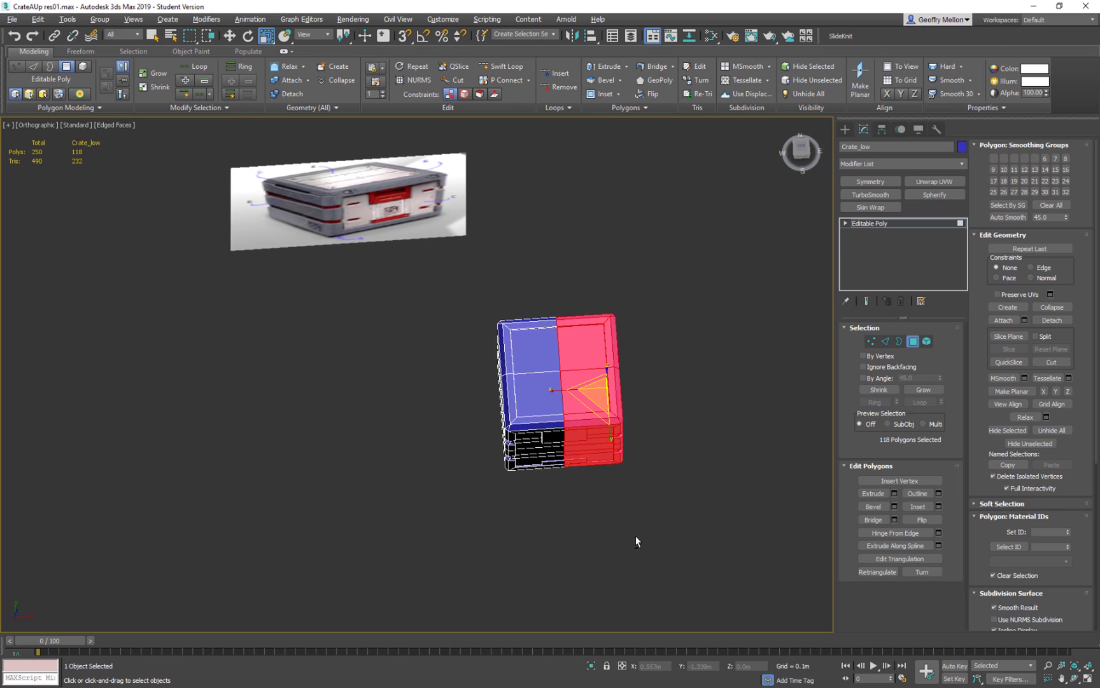
left_click_drag(410, 366, 410, 365, "ctrl")
middle_click_drag(411, 364, 702, 484, "alt")
left_click_drag(449, 450, 471, 430, "ctrl")
middle_click_drag(573, 497, 687, 503, "alt")
left_click_drag(673, 400, 646, 407, "ctrl")
left_click_drag(570, 484, 585, 484, "alt")
middle_click_drag(584, 484, 646, 474, "alt")
left_click(553, 487)
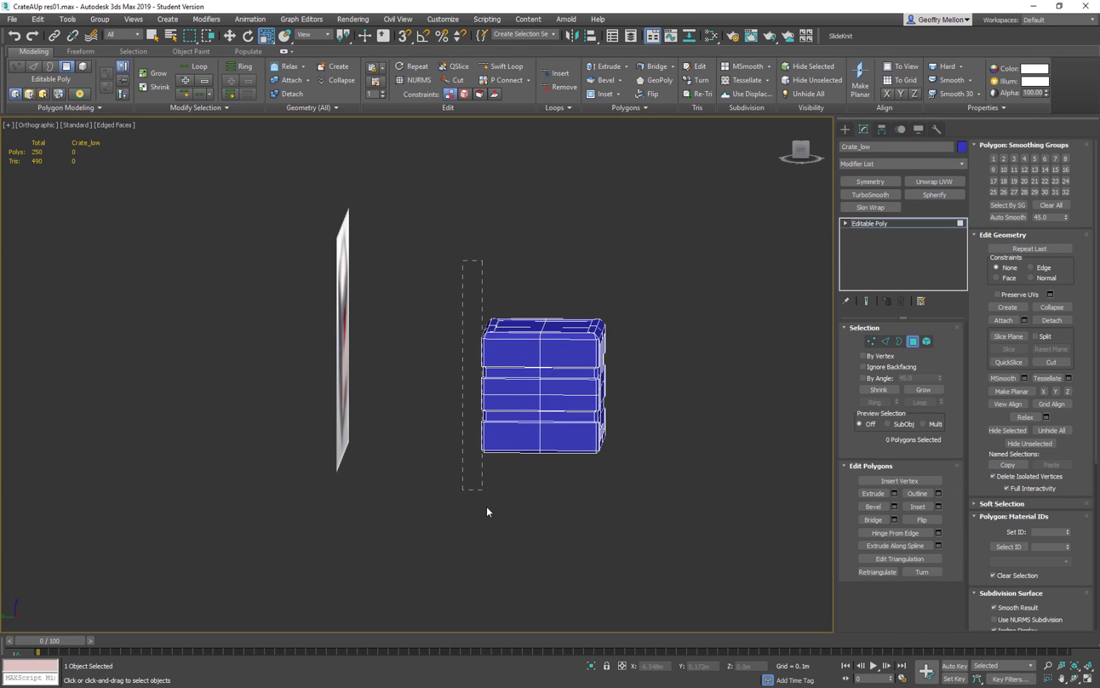
Delete the polygons of the crate's back half and right half, keeping only one quarter of the mesh
middle_click_drag(525, 548, 586, 498, "alt")
left_click_drag(683, 331, 643, 548)
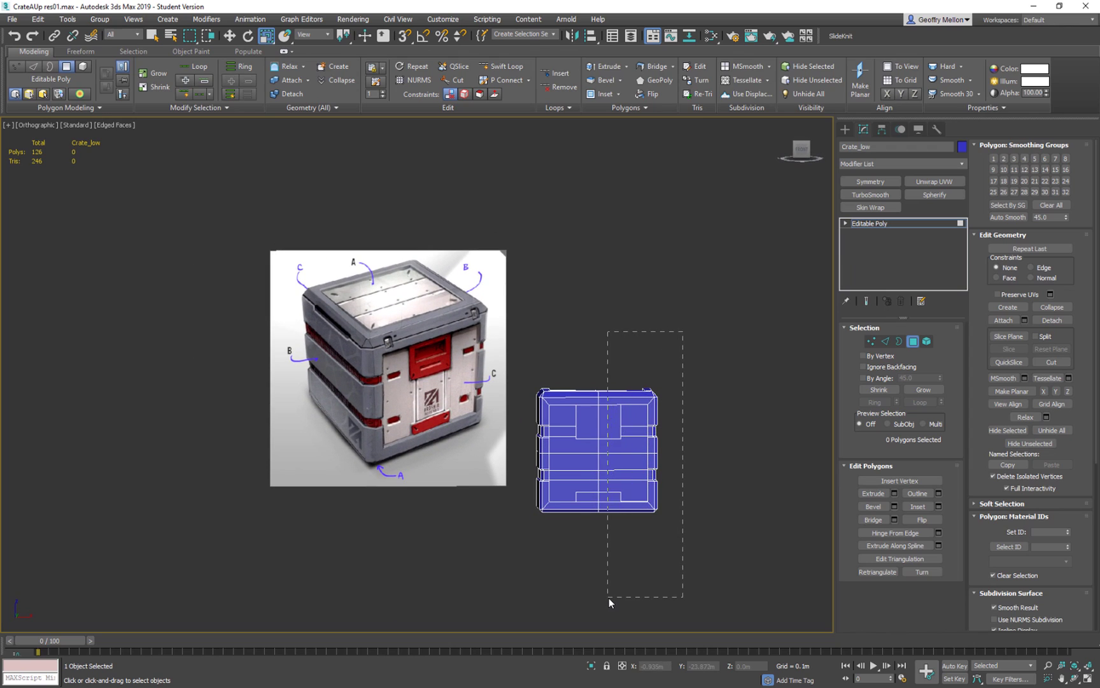
left_click_drag(608, 598, 609, 598)
key("Delete")
mouse_move(620, 480)
middle_mouse_down("alt")
mouse_move(734, 484)
mouse_move(619, 493)
mouse_move(612, 479)
middle_mouse_up("alt")
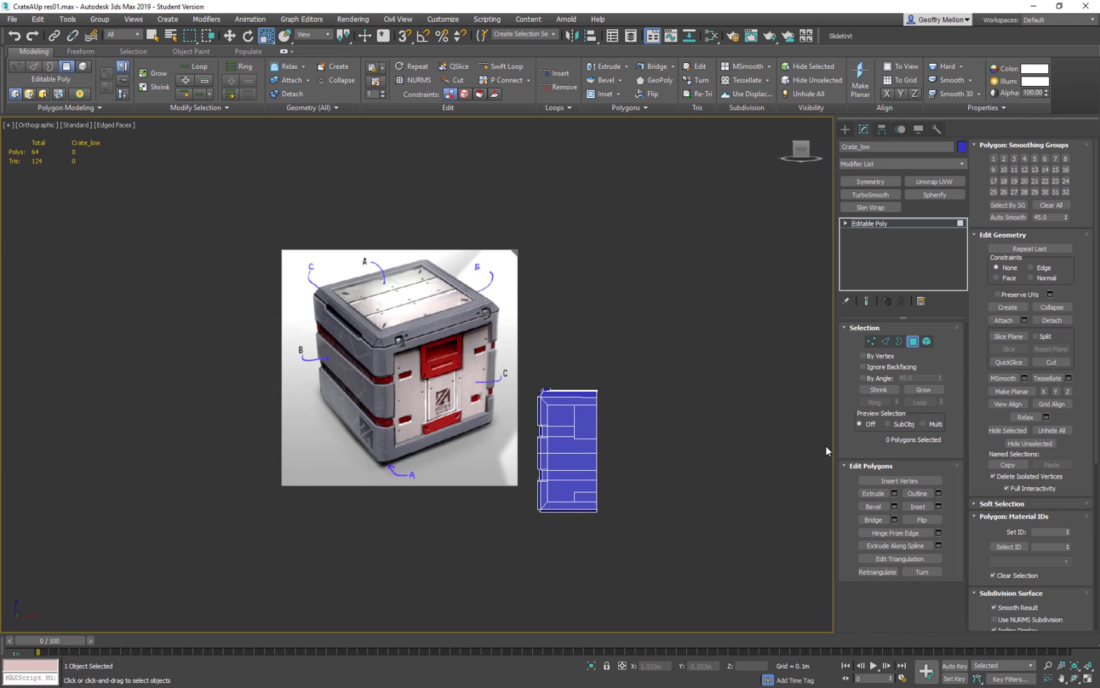
Add a Symmetry modifier to the quarter crate, mirrored along X with Flip enabled
left_click(913, 342)
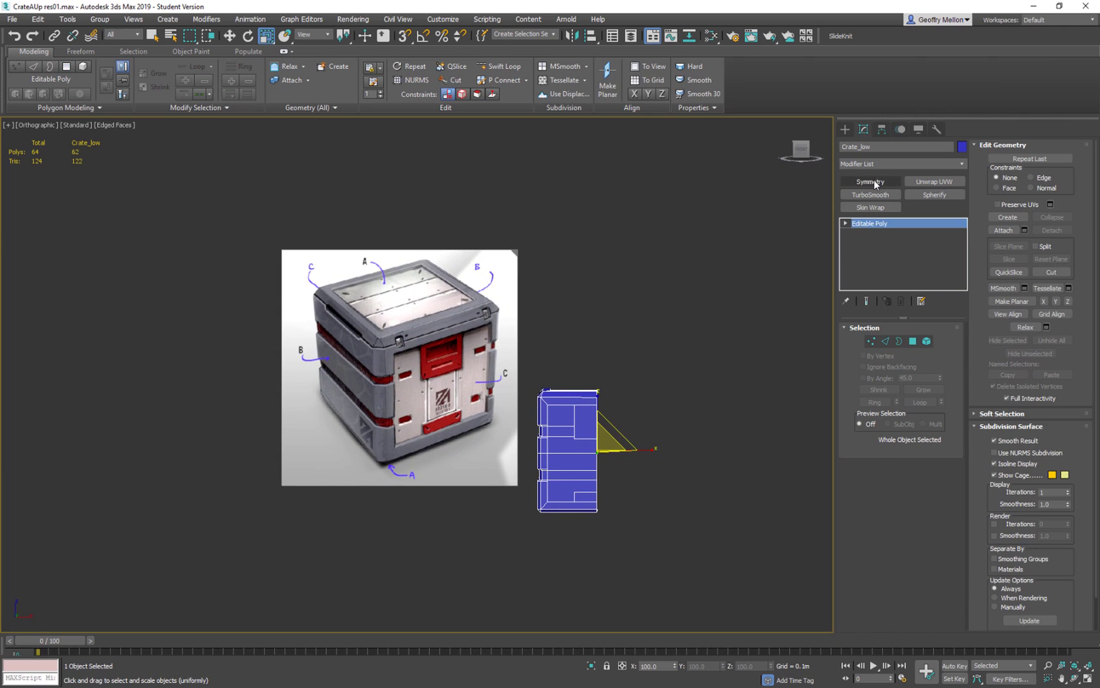
left_click(871, 182)
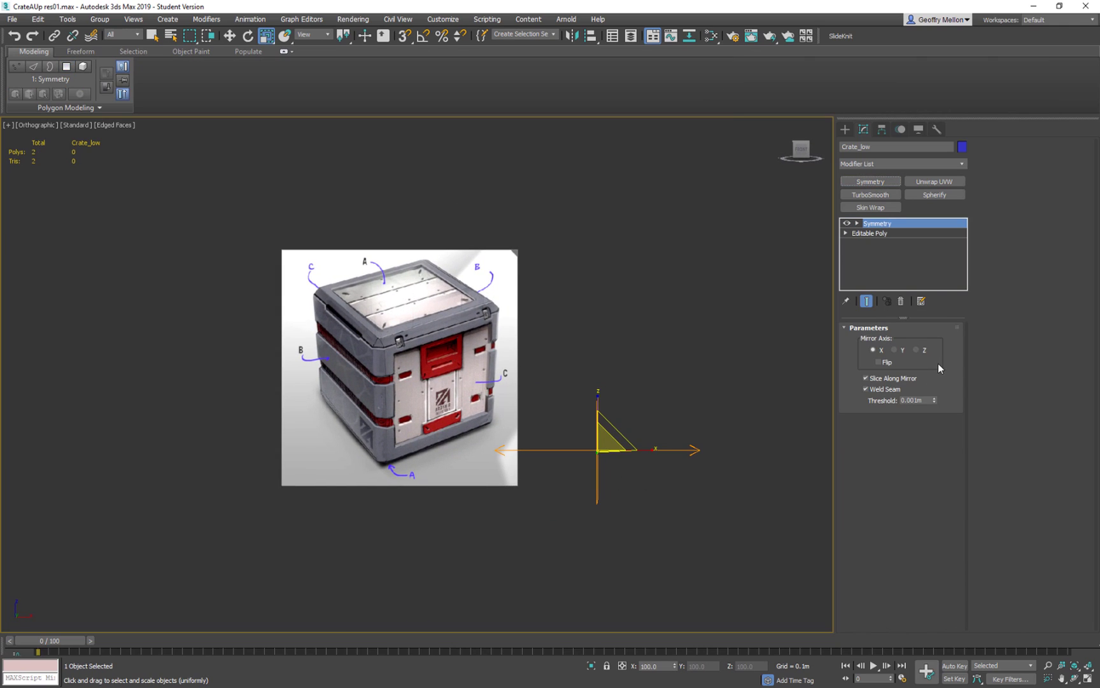
left_click(879, 362)
middle_click_drag(635, 334, 677, 363, "alt")
Stack a second Symmetry modifier mirrored along Y with Flip enabled to complete the crate
left_click(871, 182)
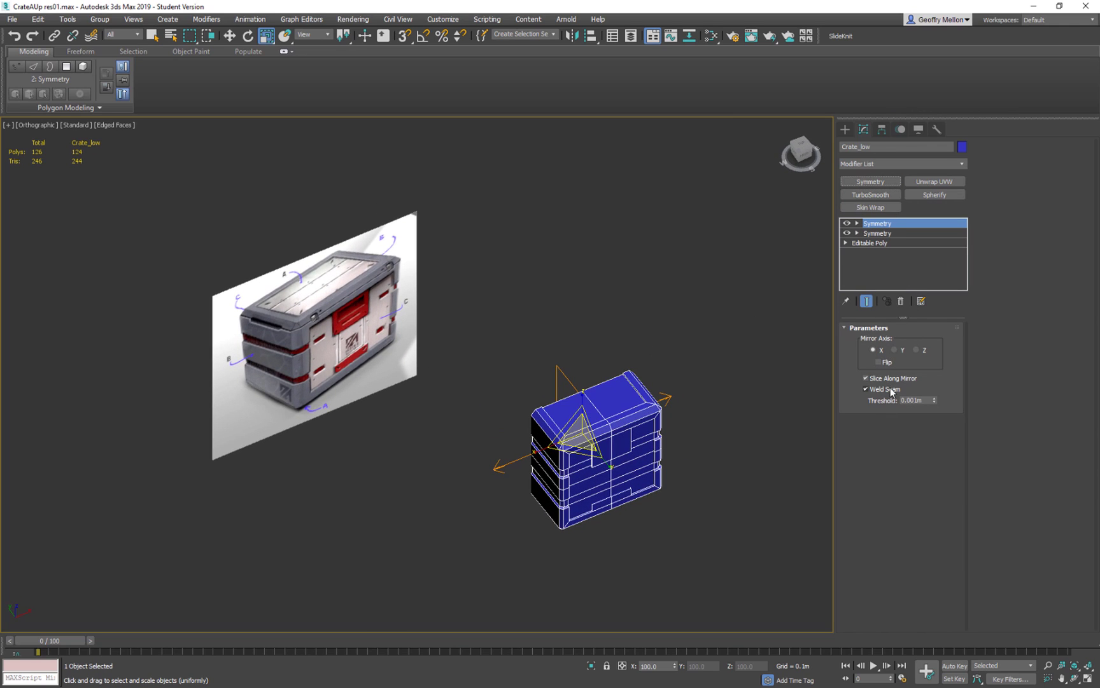
left_click(894, 349)
left_click(879, 363)
Examine the red latch, white panels and lower plate in the reference against the crate's front face
middle_click_drag(714, 413, 633, 312, "alt")
middle_click_drag(585, 356, 542, 308, "alt")
scroll(582, 305, "up", 5)
scroll(541, 308, "down", 2)
middle_click_drag(354, 235, 376, 293)
middle_click_drag(519, 378, 488, 340, "alt")
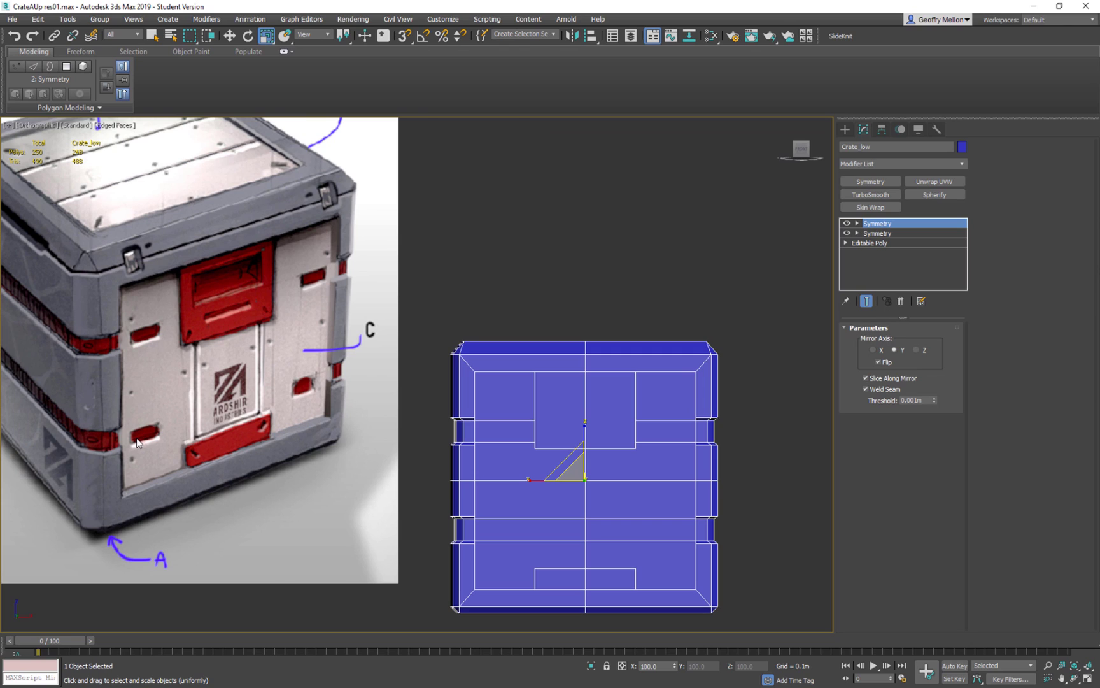
scroll(196, 323, "down", 2)
middle_click_drag(196, 324, 405, 331)
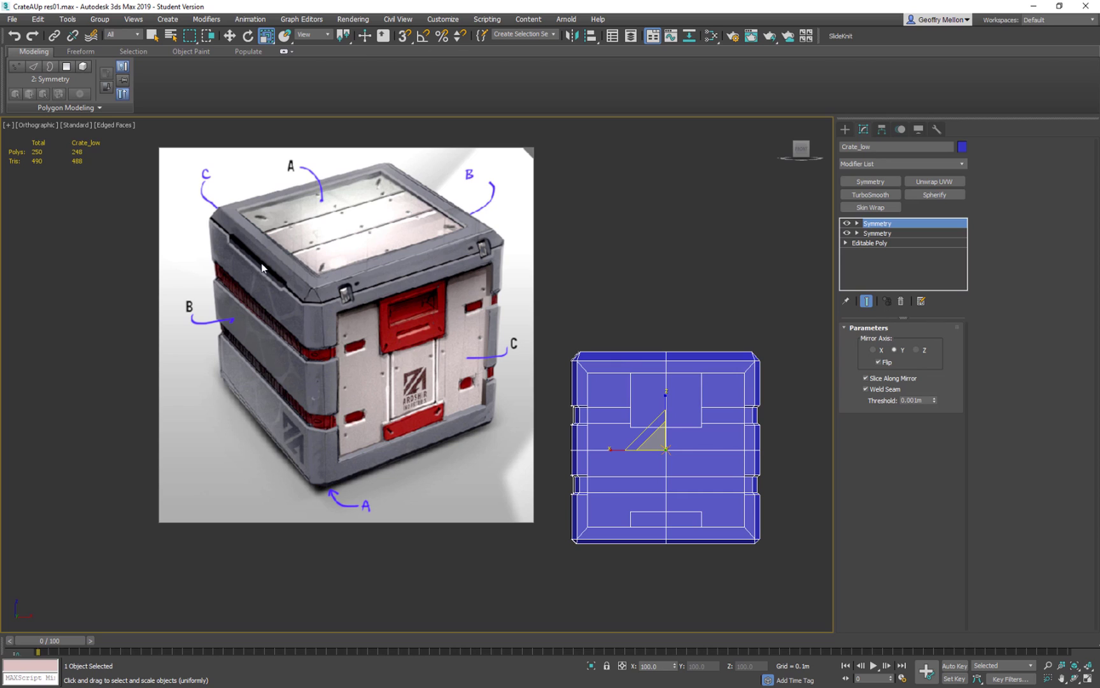
middle_click_drag(414, 326, 422, 275)
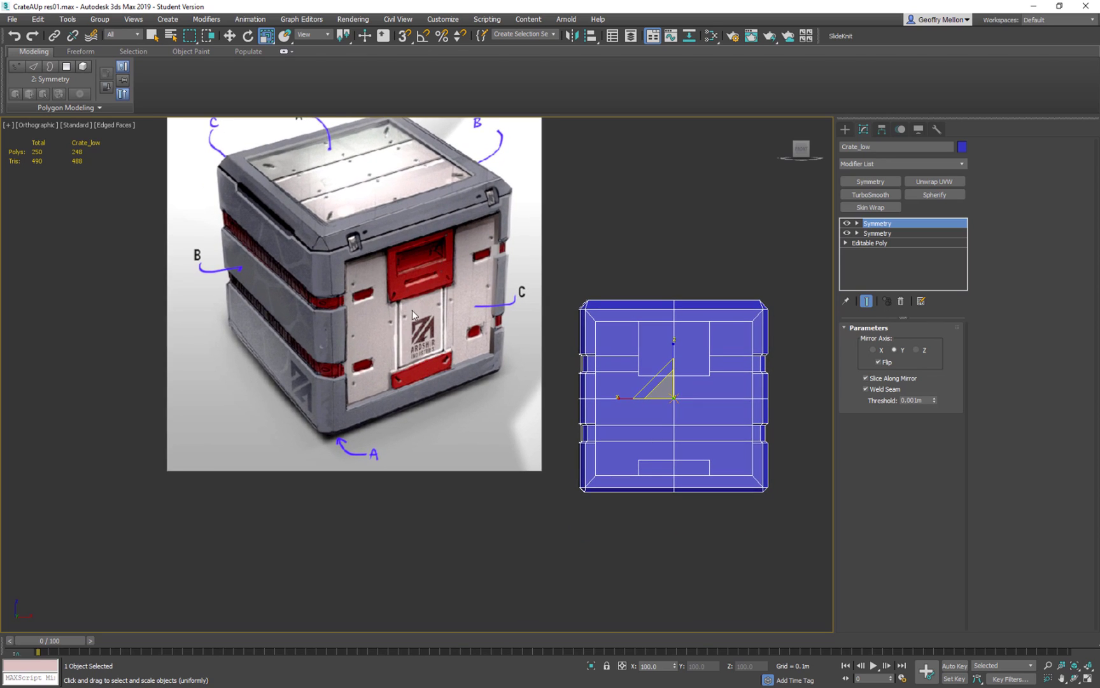
middle_click_drag(673, 406, 650, 345)
scroll(650, 346, "up", 5)
scroll(624, 238, "down", 3)
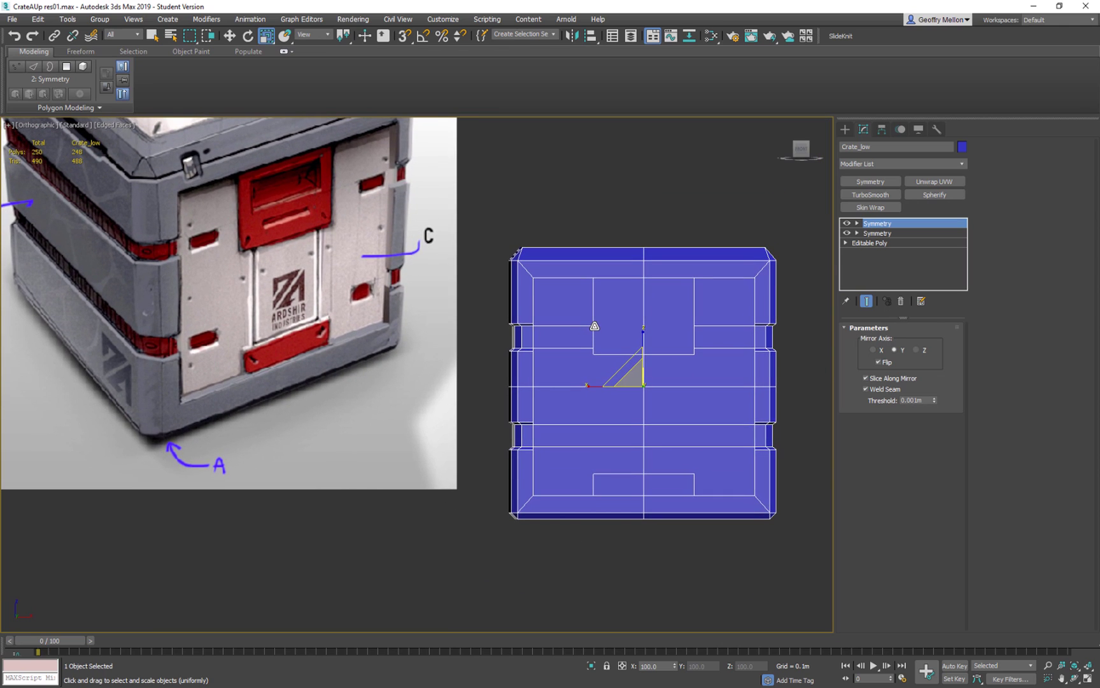
Return to edge editing on the base Editable Poly and select the edges across the left half of the front
key("w")
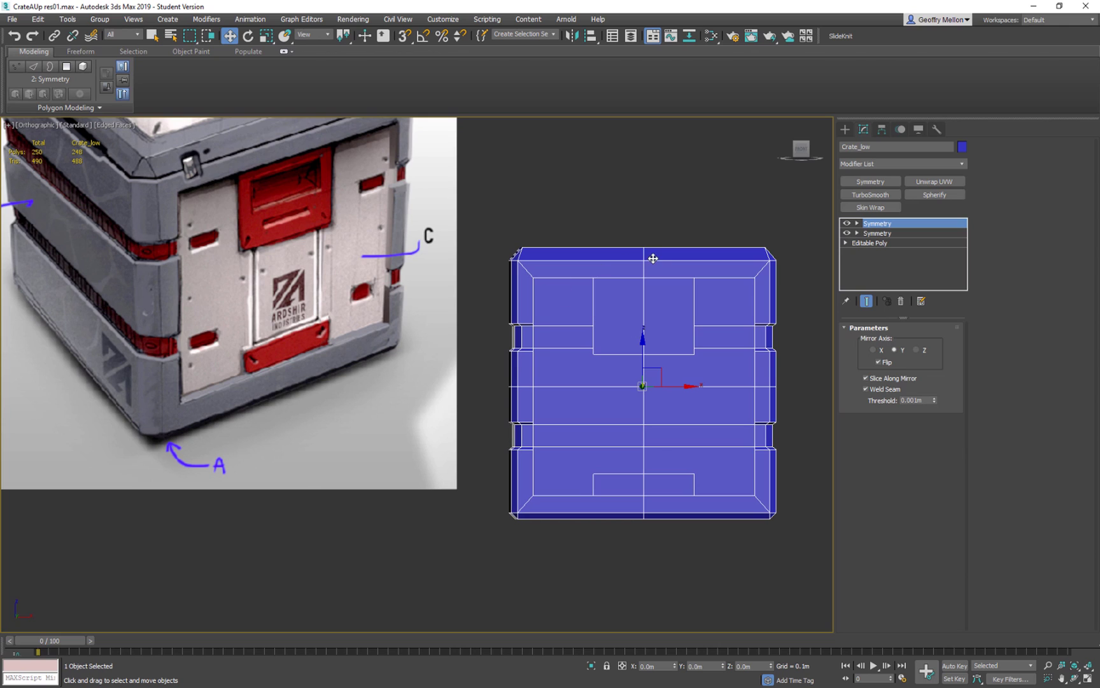
middle_click_drag(653, 258, 598, 310)
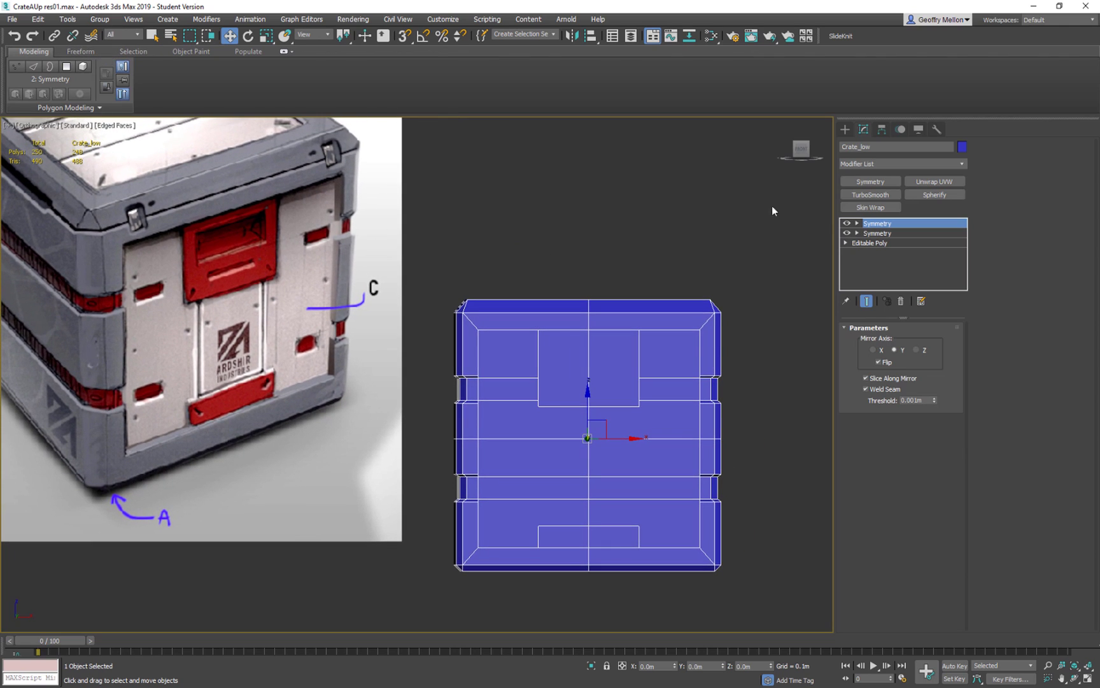
left_click(873, 243)
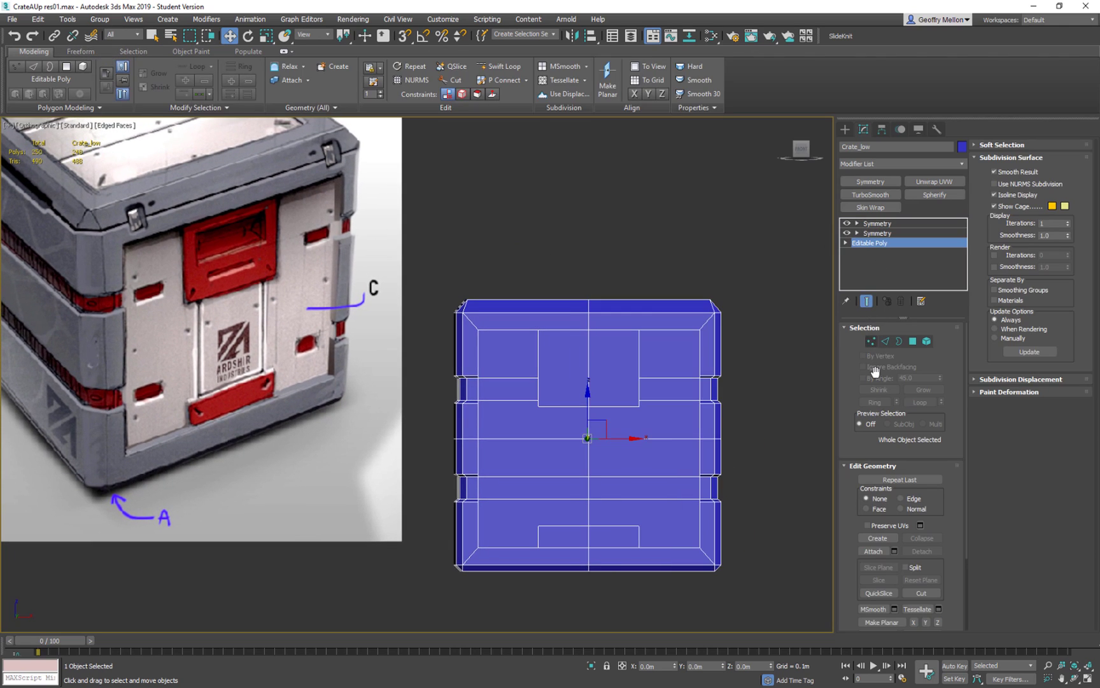
left_click(885, 341)
middle_click_drag(639, 260, 599, 226)
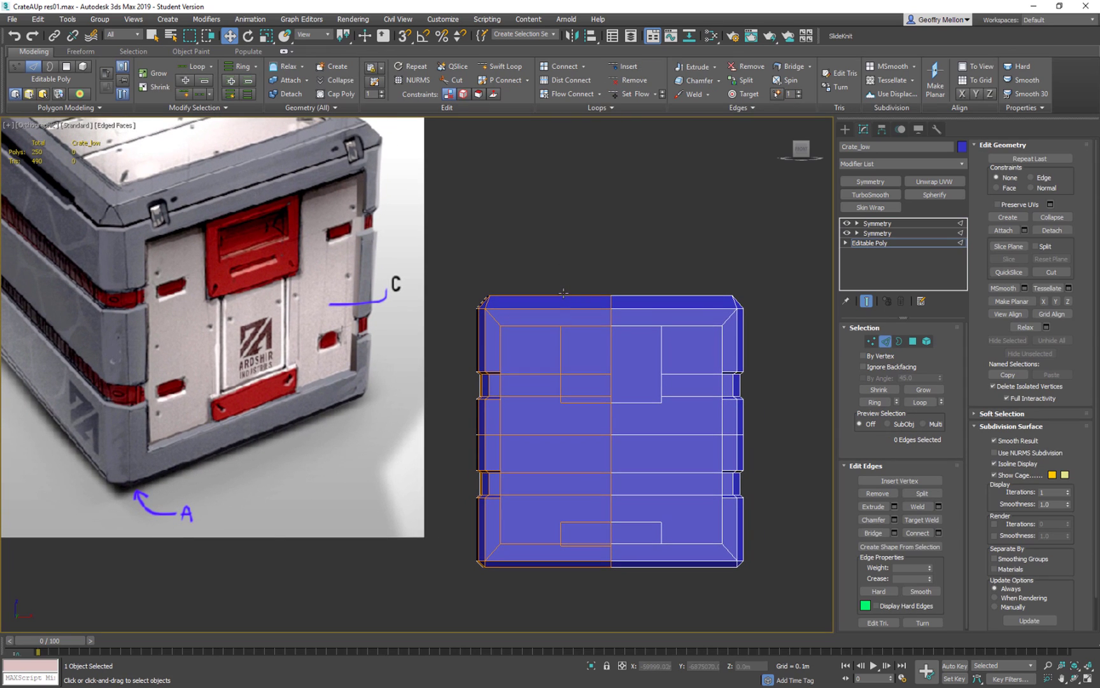
left_click_drag(523, 258, 525, 584)
mouse_move(645, 357)
middle_mouse_down("alt")
mouse_move(631, 400)
mouse_move(641, 365)
middle_mouse_up("alt")
Insert a vertical edge loop with Swift Loop through the left half of the front and make it planar in X
right_click(690, 228)
left_click(502, 68)
middle_click_drag(615, 318, 626, 241, "alt")
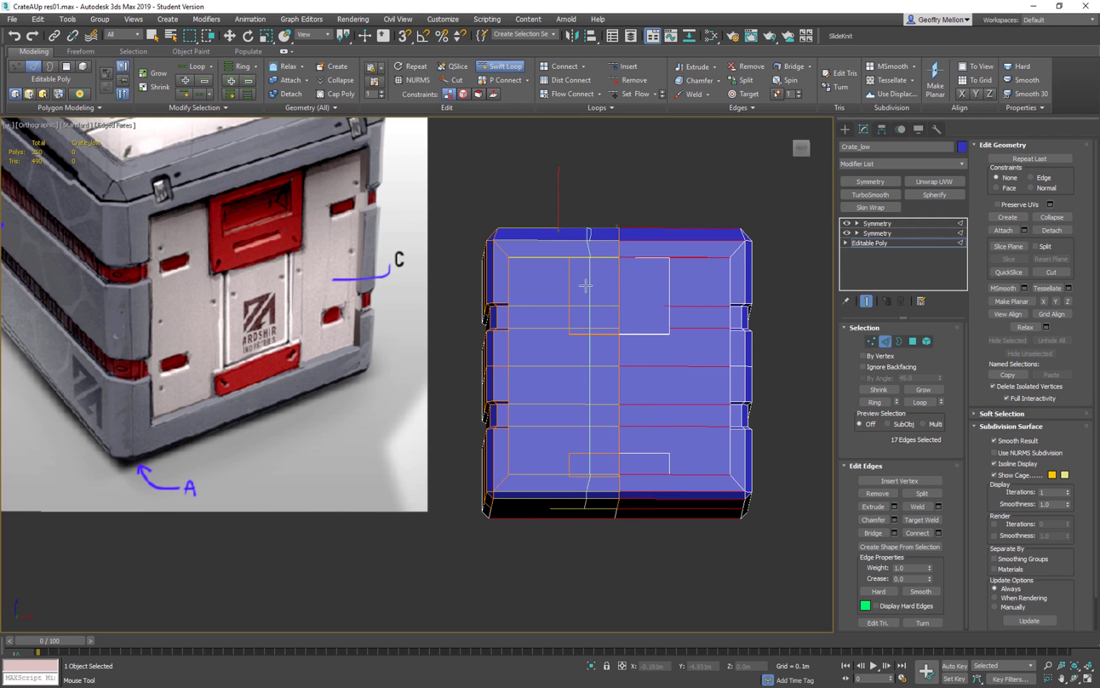
left_click(578, 230)
middle_click_drag(639, 223, 633, 262, "alt")
left_click(1043, 301)
Insert a horizontal Swift Loop around the crate's lower band, near the upper edge of the bottom plate
middle_click_drag(702, 273, 702, 323)
middle_click_drag(702, 323, 694, 241, "alt")
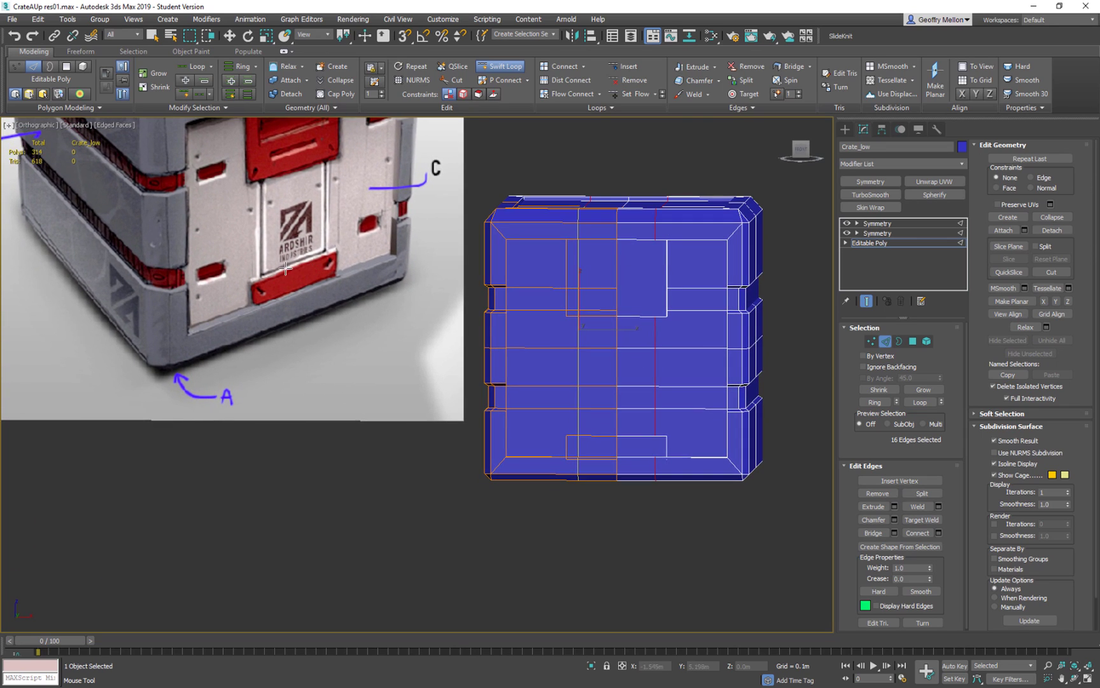
middle_click_drag(676, 418, 667, 343)
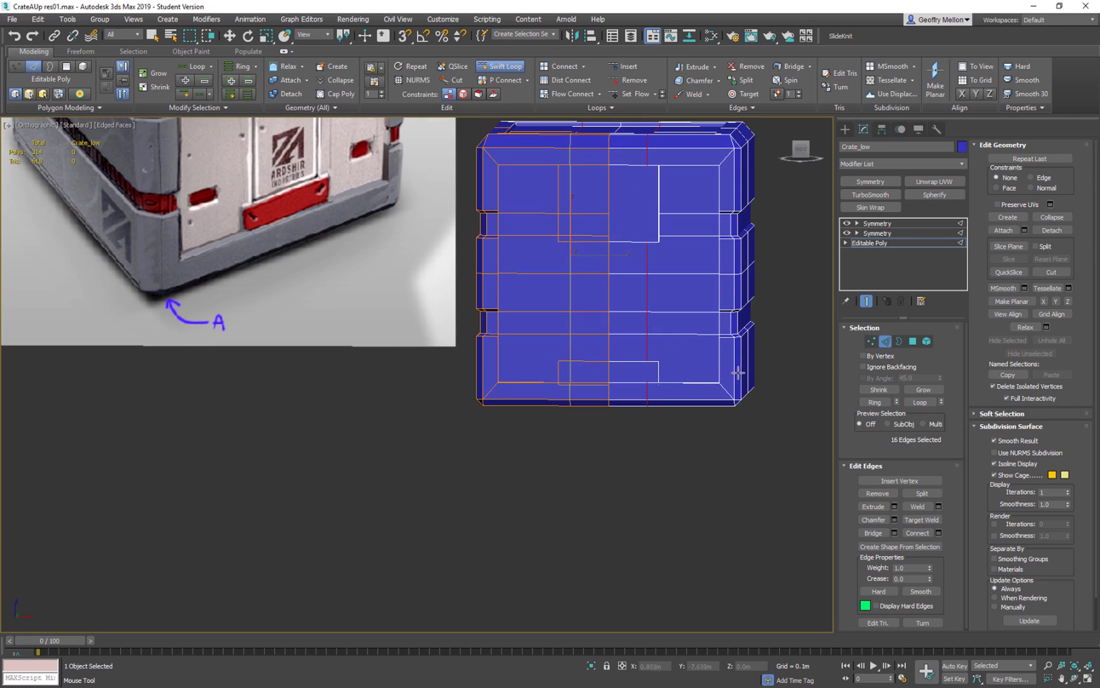
left_click(560, 358)
middle_click_drag(560, 358, 614, 361, "alt")
scroll(608, 350, "up", 5)
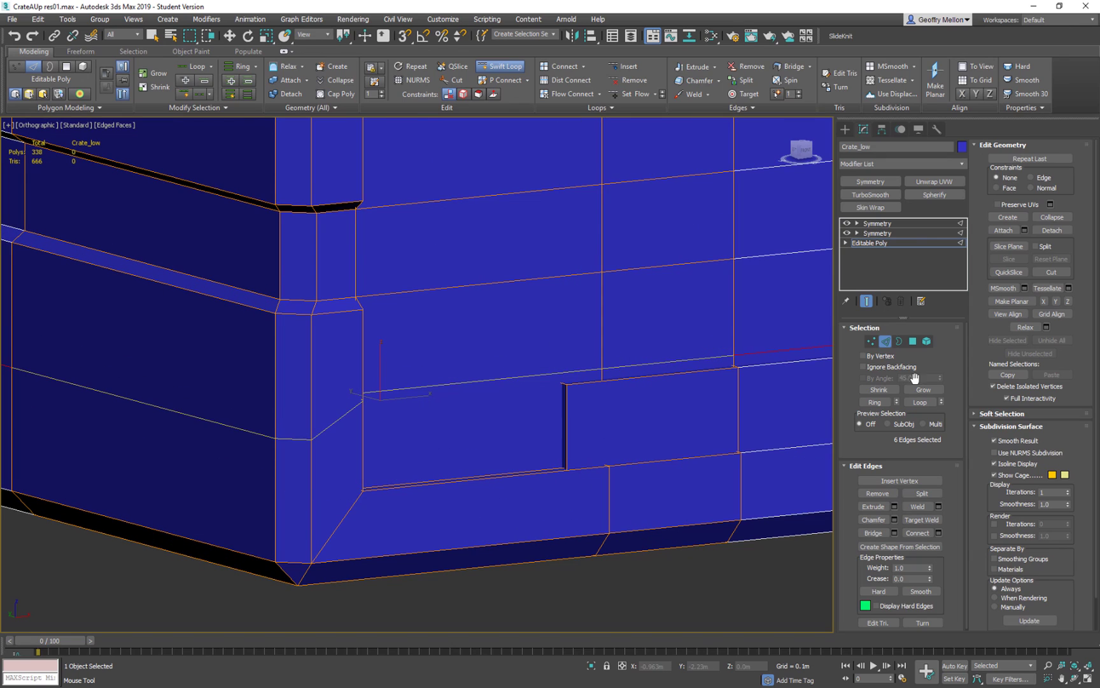
Try making the new horizontal loop planar in Y, and undo it
left_click(1056, 301)
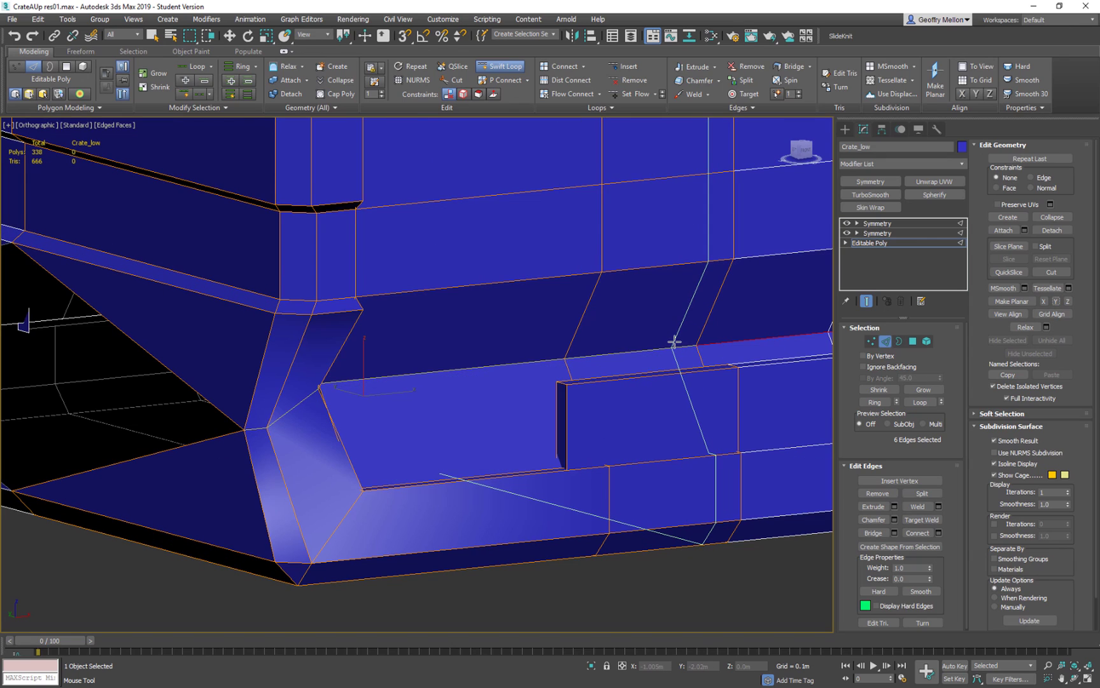
key("ctrl+z")
key("ctrl+z")
Level the horizontal loop and raise it about 0.01 m in Z toward the bottom plate's upper edge
middle_click_drag(585, 317, 618, 324, "alt")
key("w")
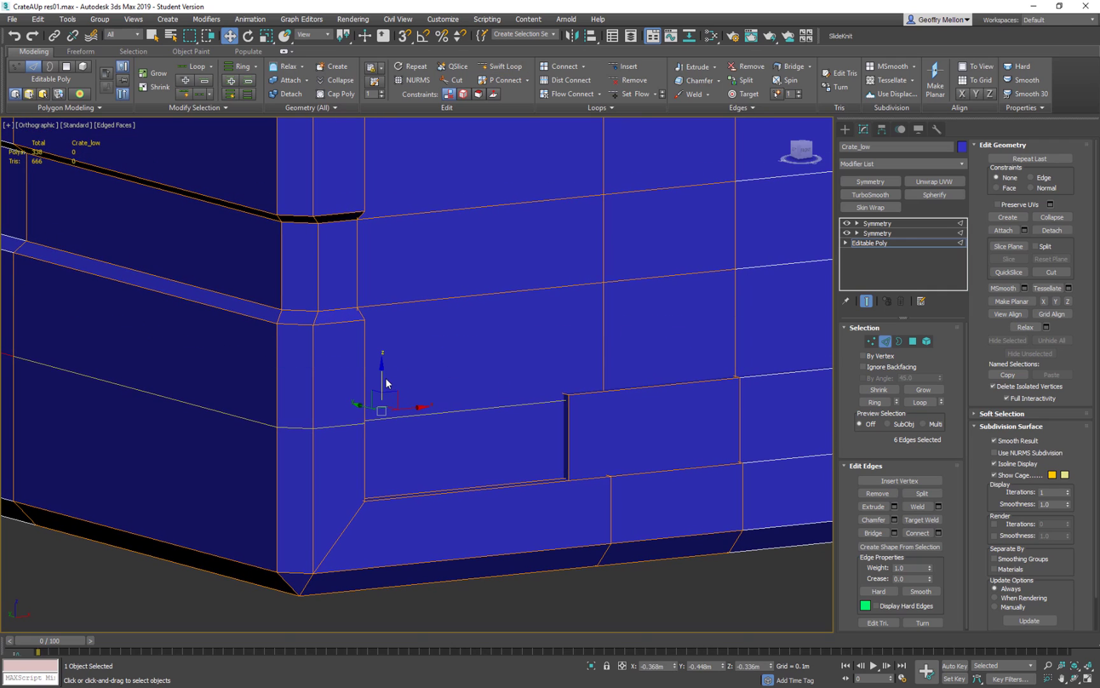
left_click_drag(381, 380, 379, 369)
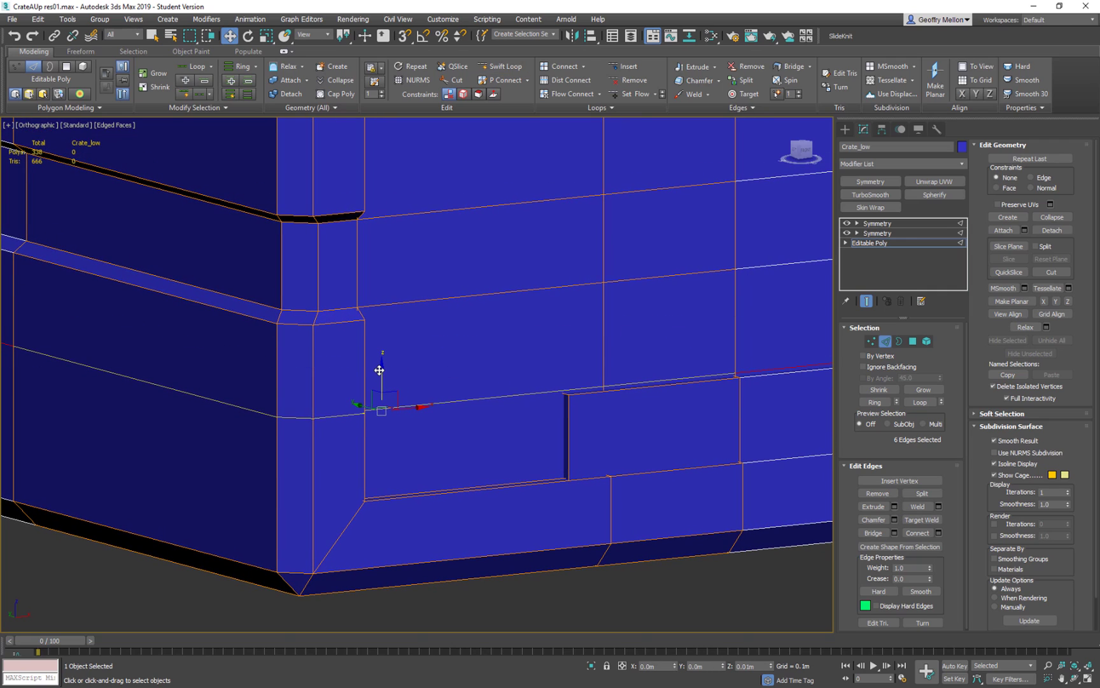
middle_click_drag(563, 421, 731, 409, "alt")
Add a TurboSmooth modifier between the Editable Poly and the Symmetry modifiers, and view the crate without edged faces
scroll(565, 422, "down", 5)
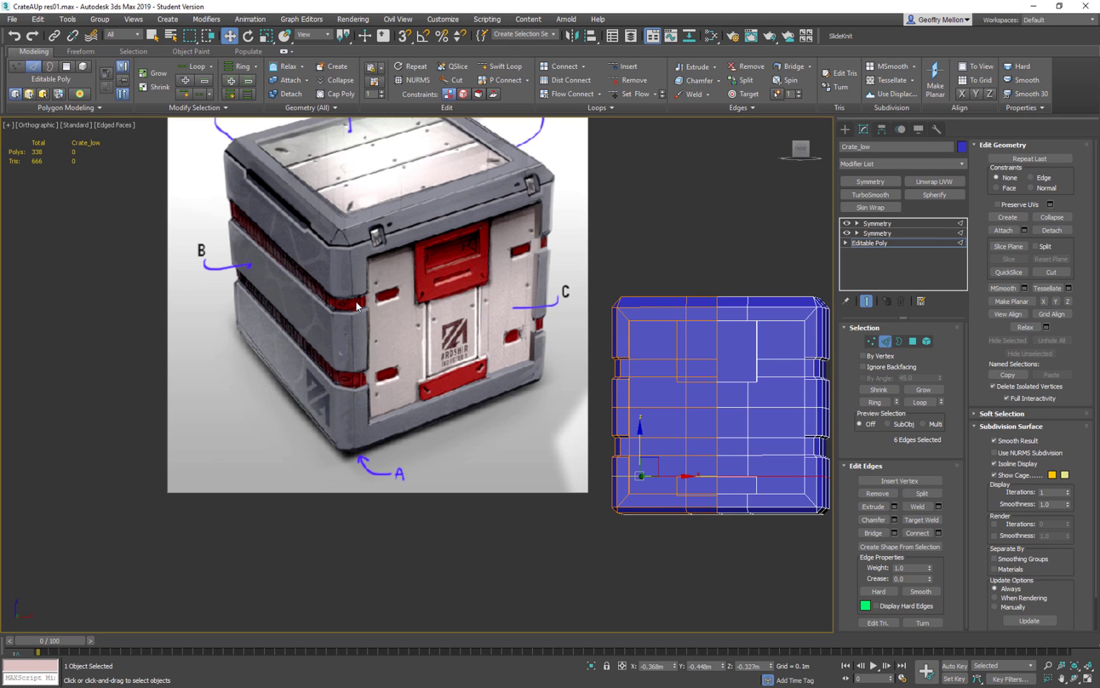
middle_click_drag(517, 309, 415, 267)
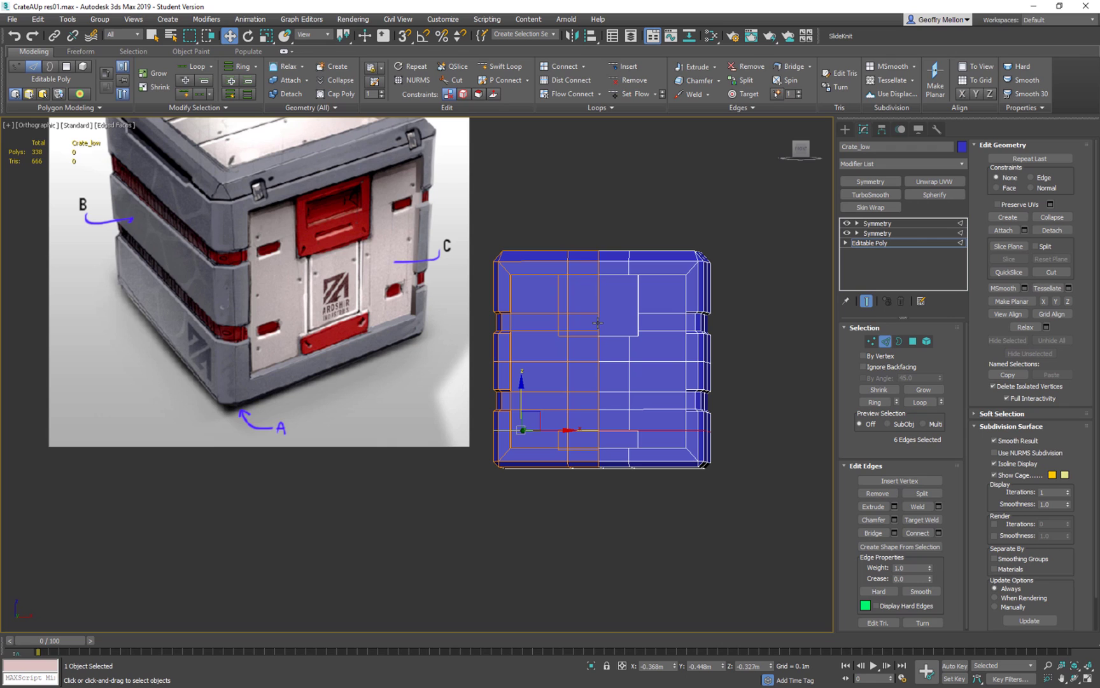
mouse_move(585, 310)
middle_mouse_down("alt")
mouse_move(624, 319)
mouse_move(590, 330)
mouse_move(558, 367)
mouse_move(575, 300)
mouse_move(597, 352)
mouse_move(616, 364)
mouse_move(573, 319)
mouse_move(596, 292)
mouse_move(562, 235)
mouse_move(493, 228)
mouse_move(527, 252)
mouse_move(570, 250)
mouse_move(576, 305)
middle_mouse_up("alt")
left_click(884, 195)
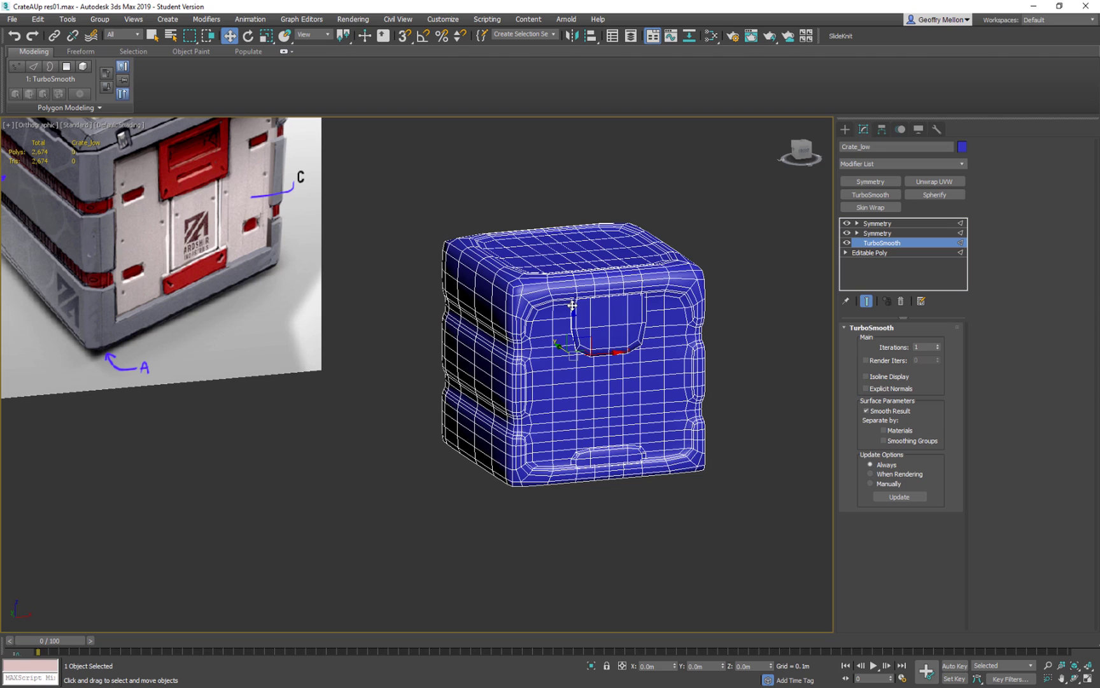
mouse_move(594, 317)
middle_mouse_down("alt")
mouse_move(663, 321)
mouse_move(577, 338)
mouse_move(572, 294)
mouse_move(589, 319)
middle_mouse_up("alt")
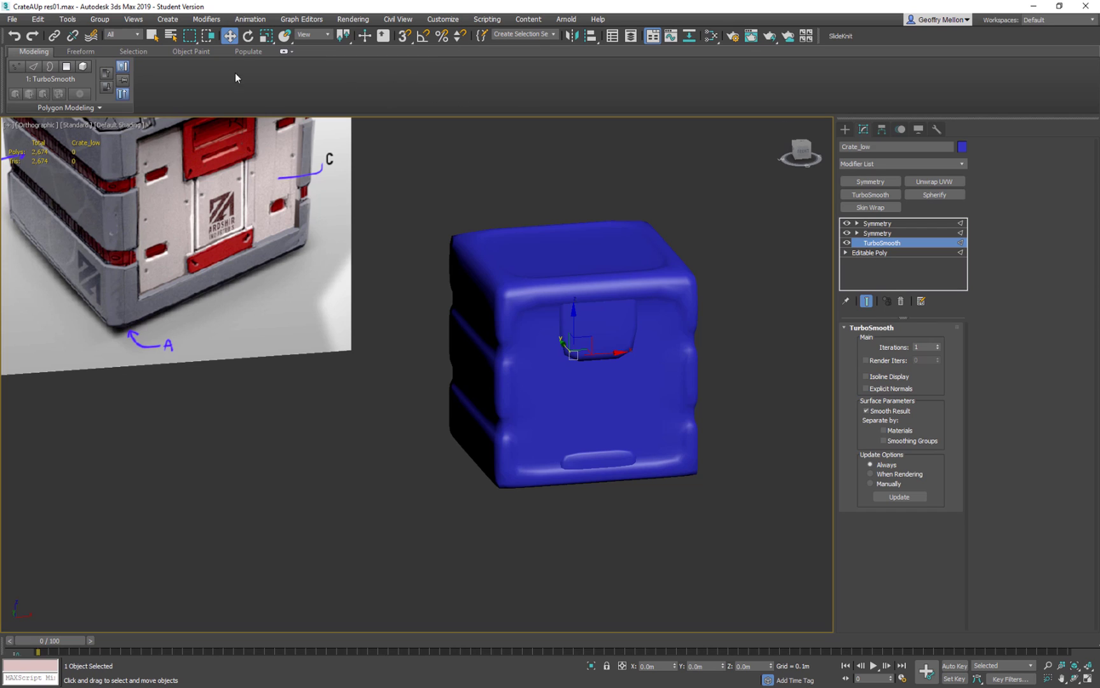
Move the TurboSmooth modifier to the top of the stack, above both Symmetry modifiers
left_click(872, 253)
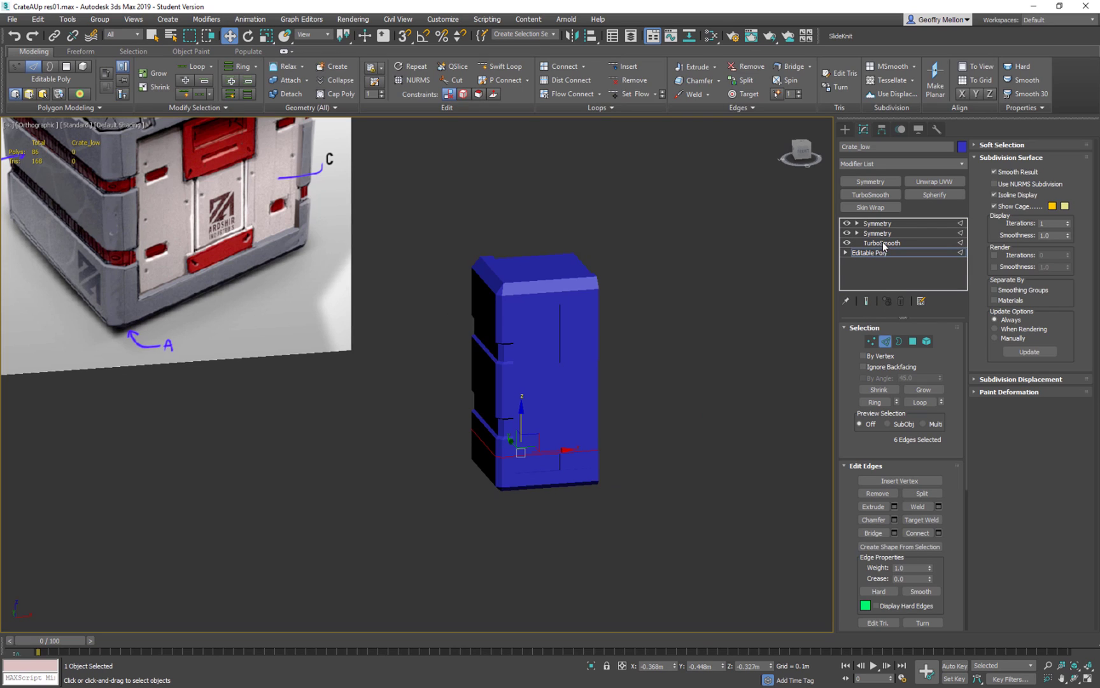
left_click(883, 243)
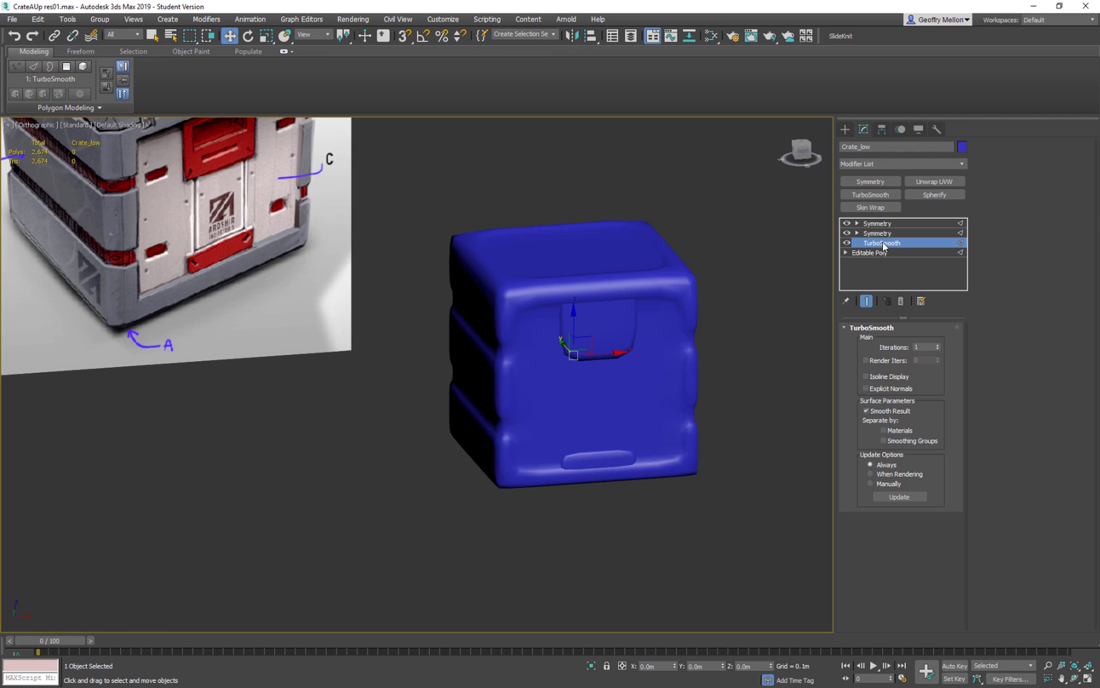
middle_click_drag(673, 227, 697, 254, "alt")
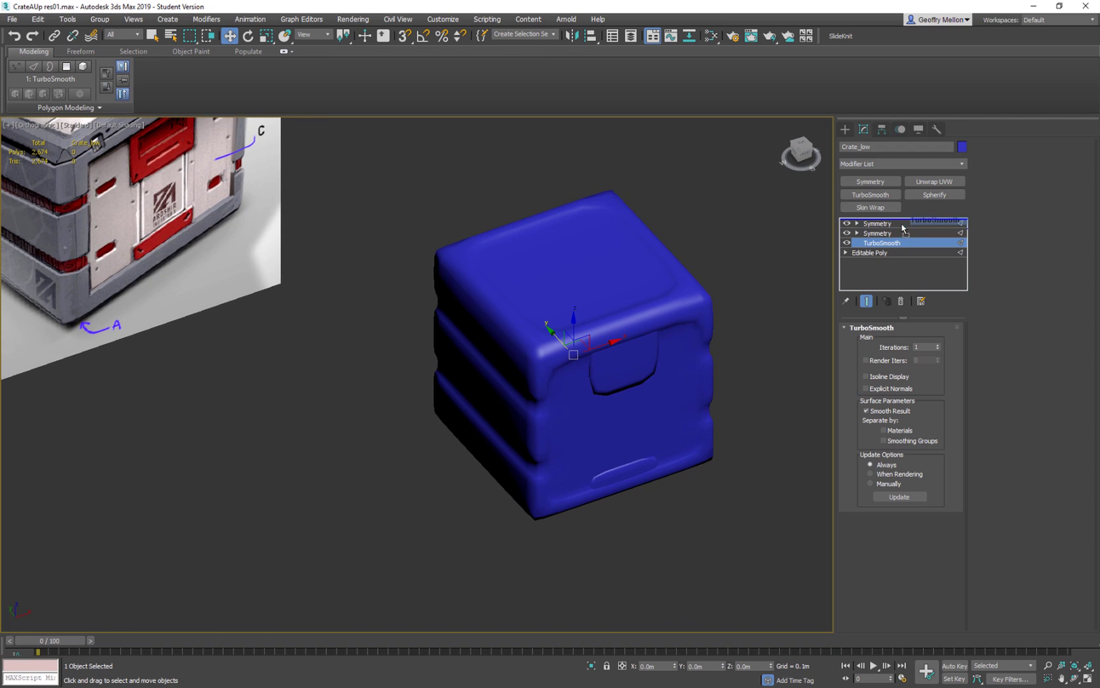
left_click_drag(901, 222, 902, 223)
middle_click_drag(706, 255, 672, 223, "alt")
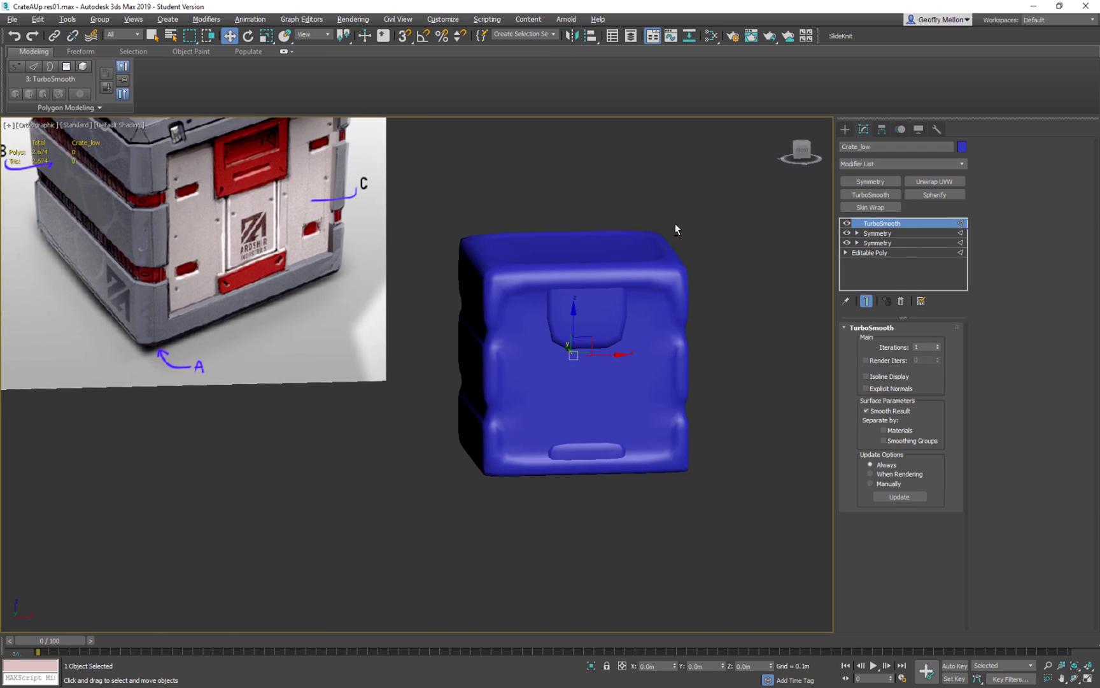
Show the end result while editing the Editable Poly, and insert a Swift Loop along the front top bevel just below its upper edge
left_click(905, 253)
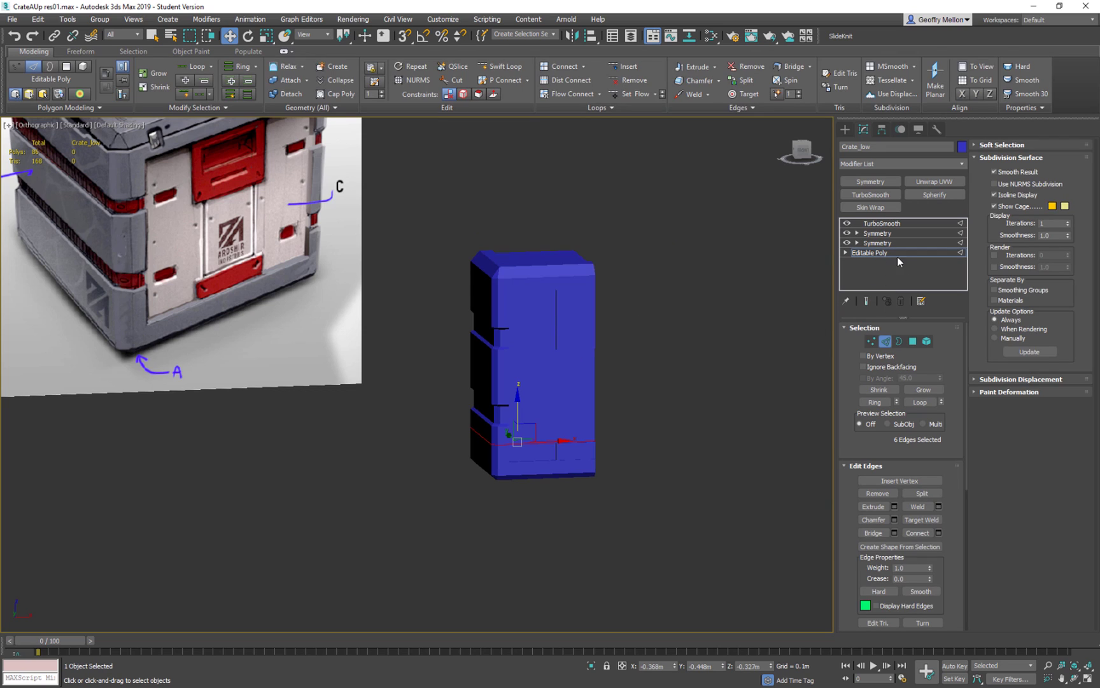
left_click(866, 301)
middle_click_drag(558, 253, 584, 120)
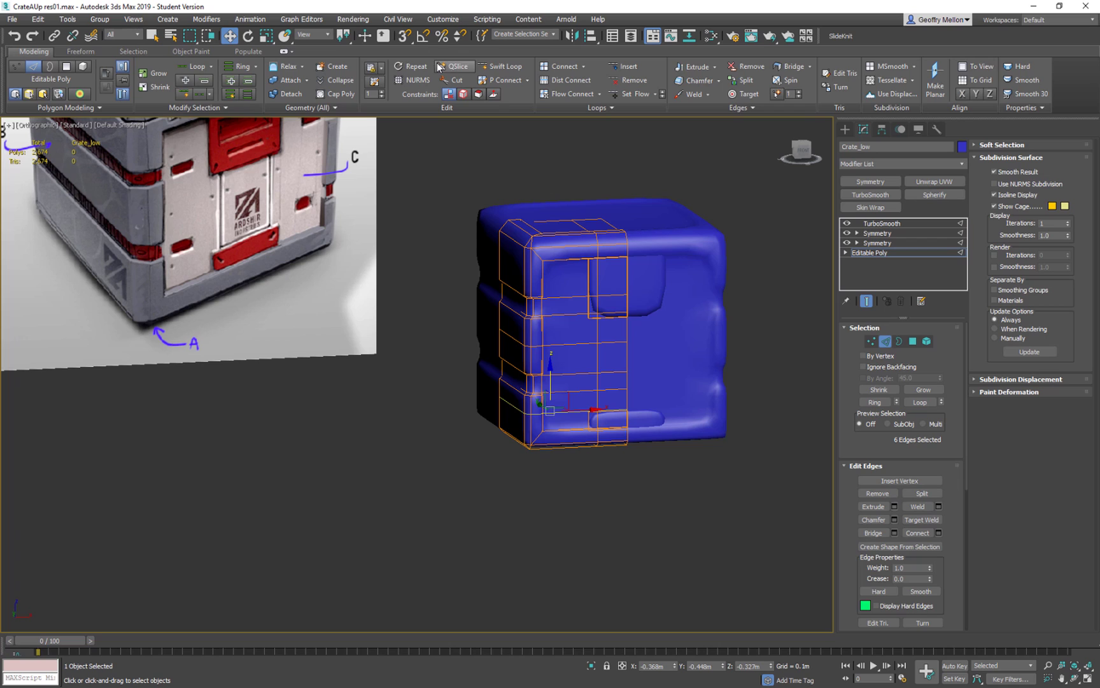
left_click(507, 66)
scroll(643, 253, "down", 3)
scroll(455, 209, "up", 6)
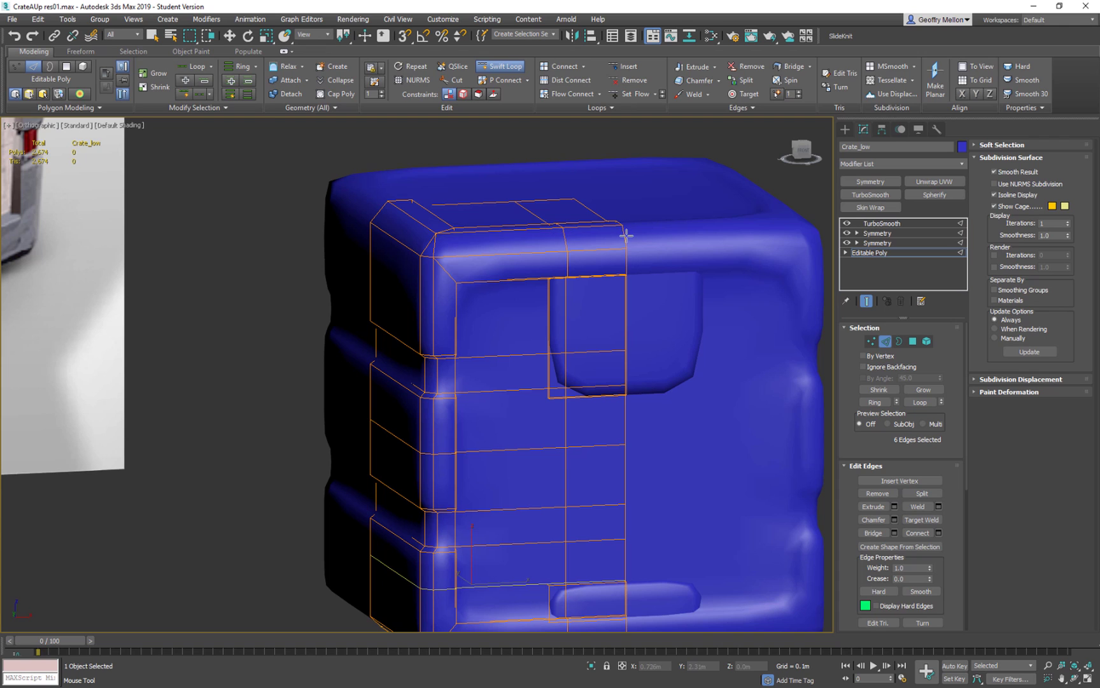
scroll(626, 236, "up", 4)
left_click(615, 213)
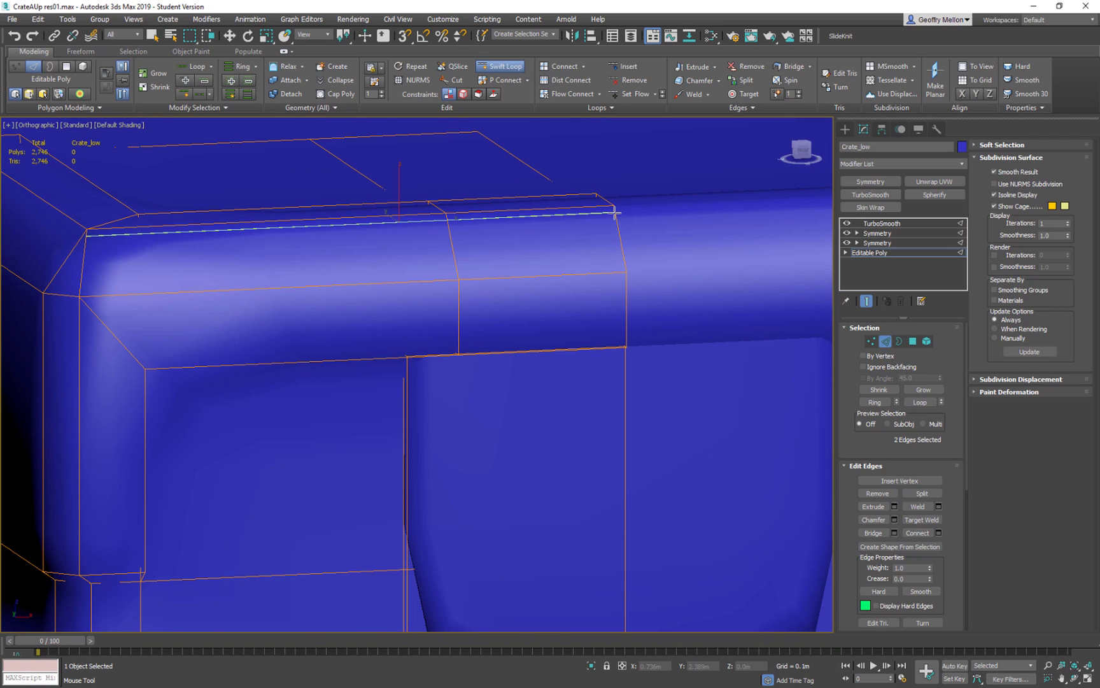
Insert another Swift Loop around the crate's top bevel, just above its lower edge, and leave the Swift Loop tool
mouse_move(626, 246)
middle_mouse_down("alt")
mouse_move(697, 241)
mouse_move(604, 253)
mouse_move(633, 255)
middle_mouse_up("alt")
middle_click_drag(106, 232, 517, 322)
scroll(518, 322, "down", 3)
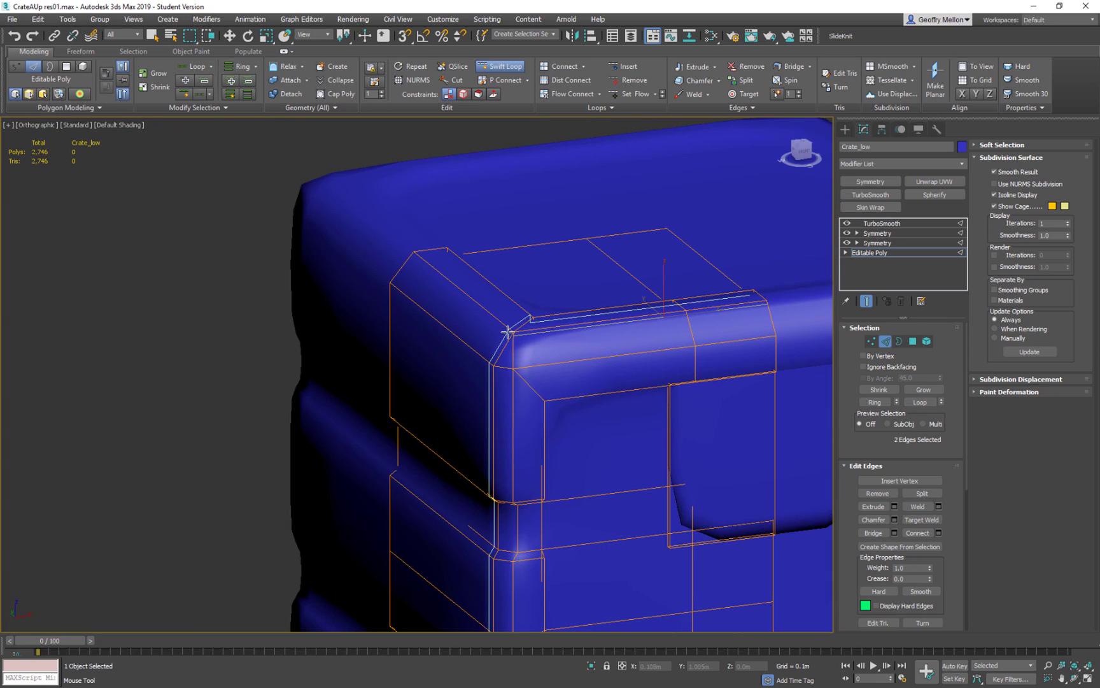
scroll(507, 339, "up", 5)
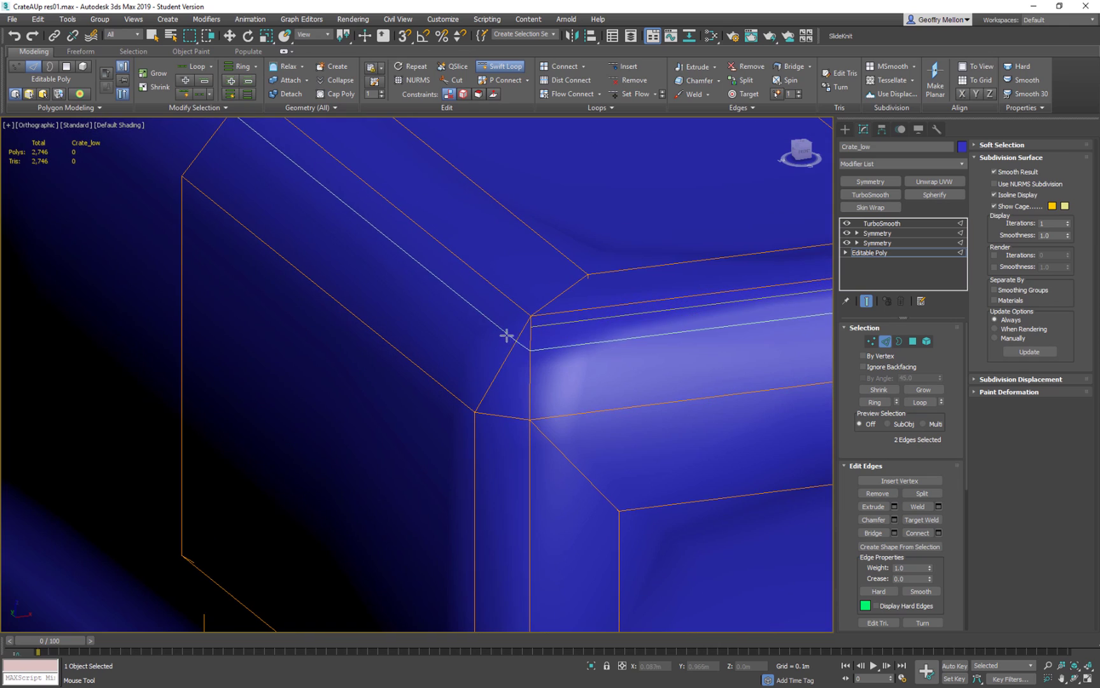
scroll(558, 323, "down", 5)
middle_click_drag(607, 349, 430, 336)
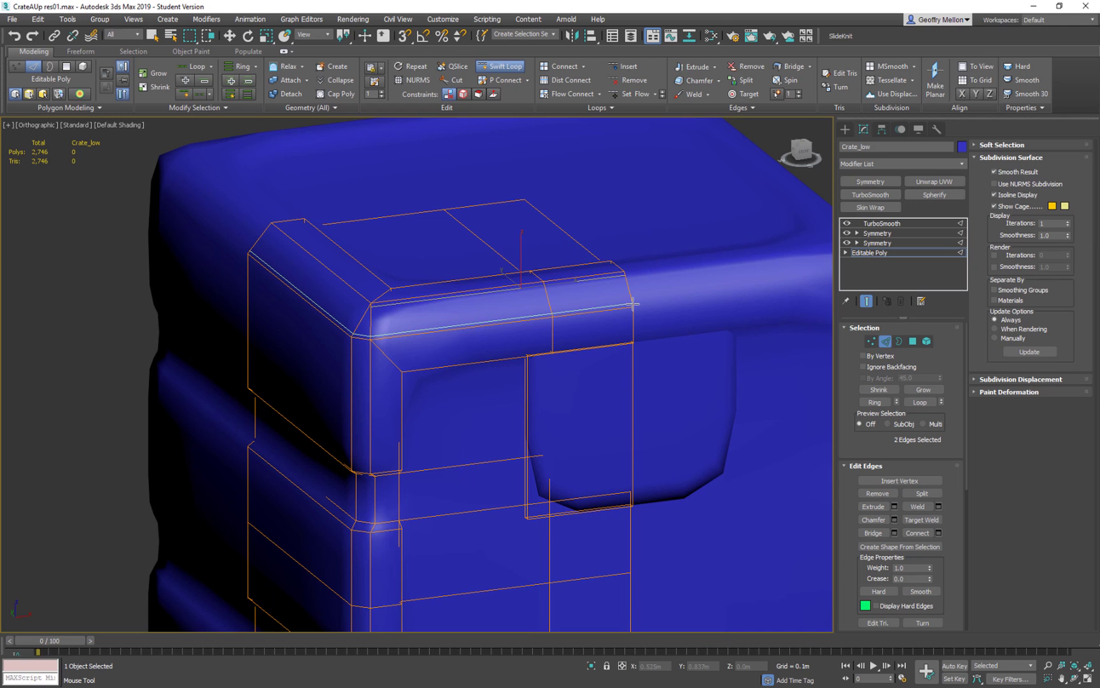
left_click(633, 304)
middle_click_drag(634, 310, 528, 299, "alt")
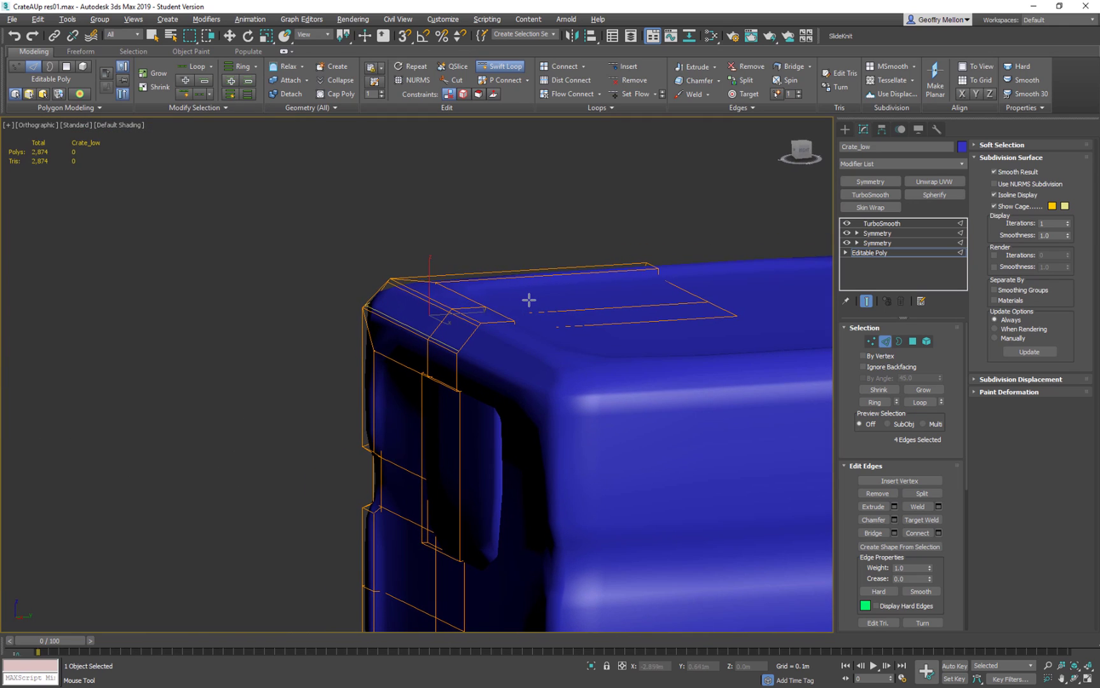
middle_click_drag(439, 312, 580, 372, "alt")
middle_click_drag(579, 373, 732, 366)
scroll(481, 300, "up", 4)
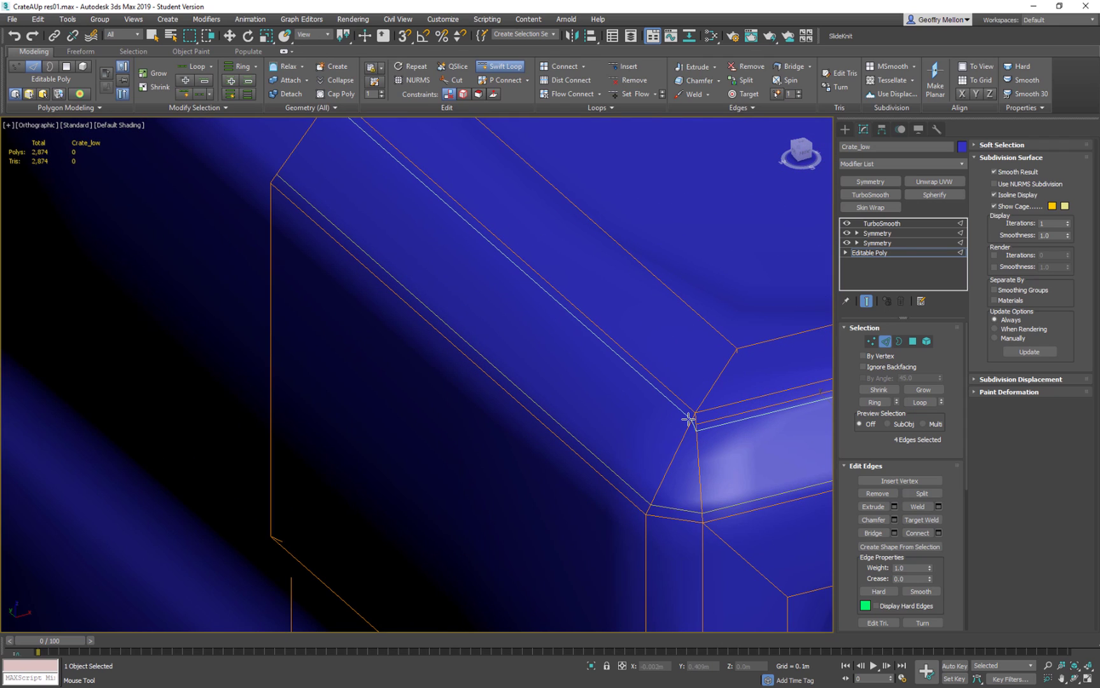
right_click(654, 417)
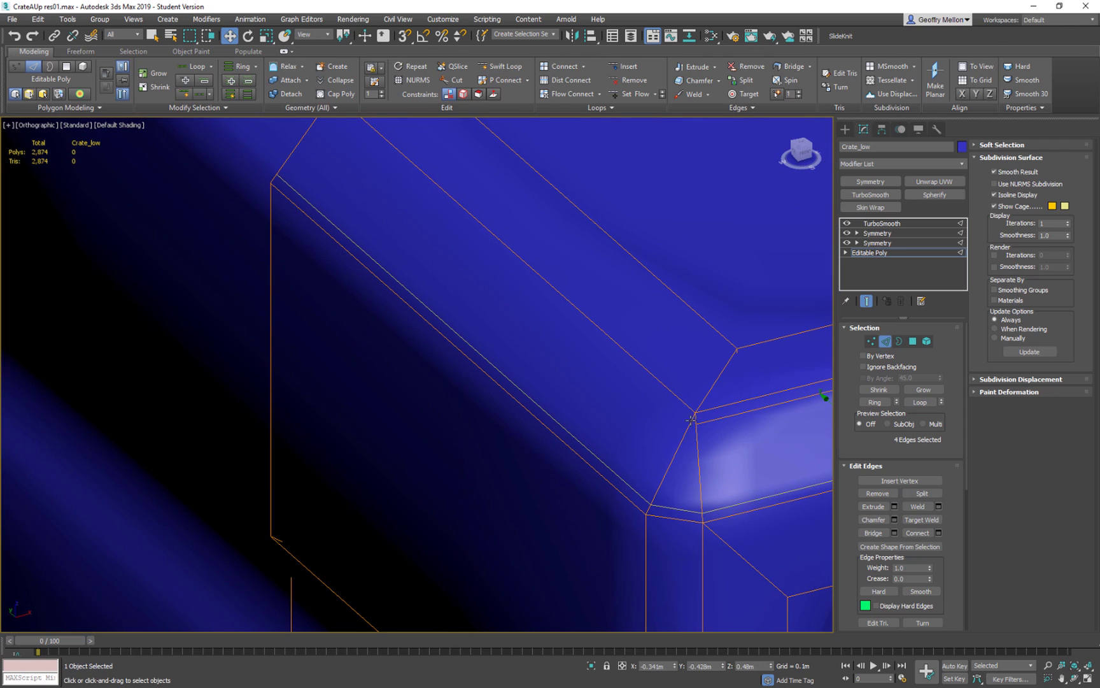
Connect the two end edges of the side top bevel with 1 segment, slid to -76 toward the bevel's upper edge
middle_click_drag(506, 285, 628, 428)
left_click(442, 258, "ctrl")
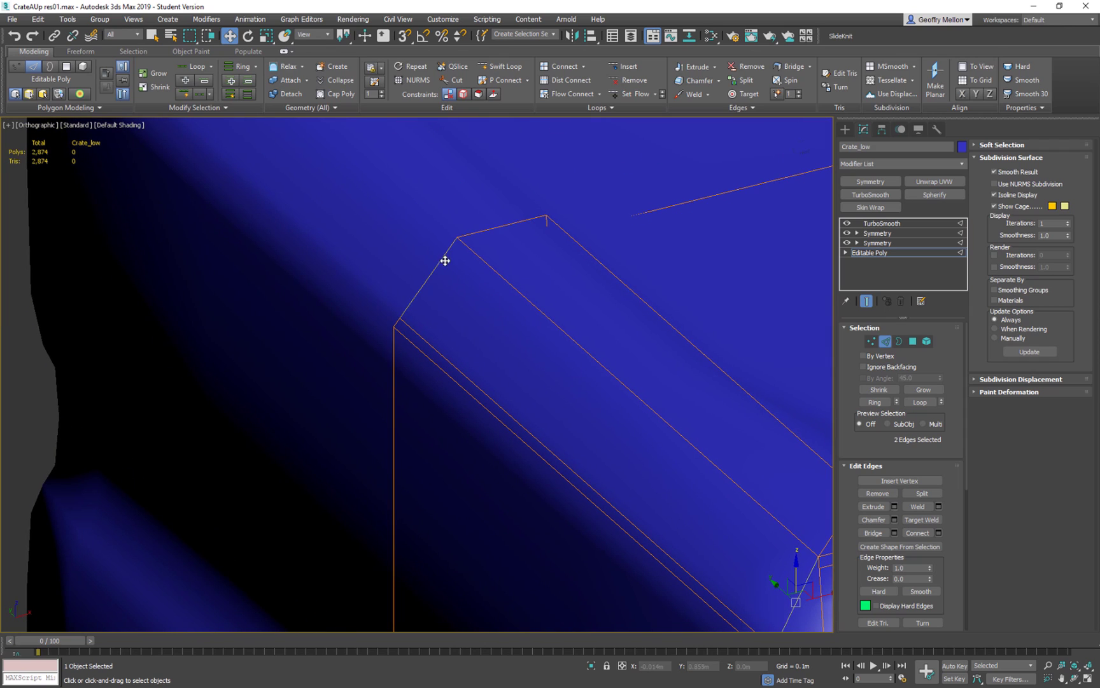
middle_click_drag(567, 312, 494, 295)
right_click(430, 223)
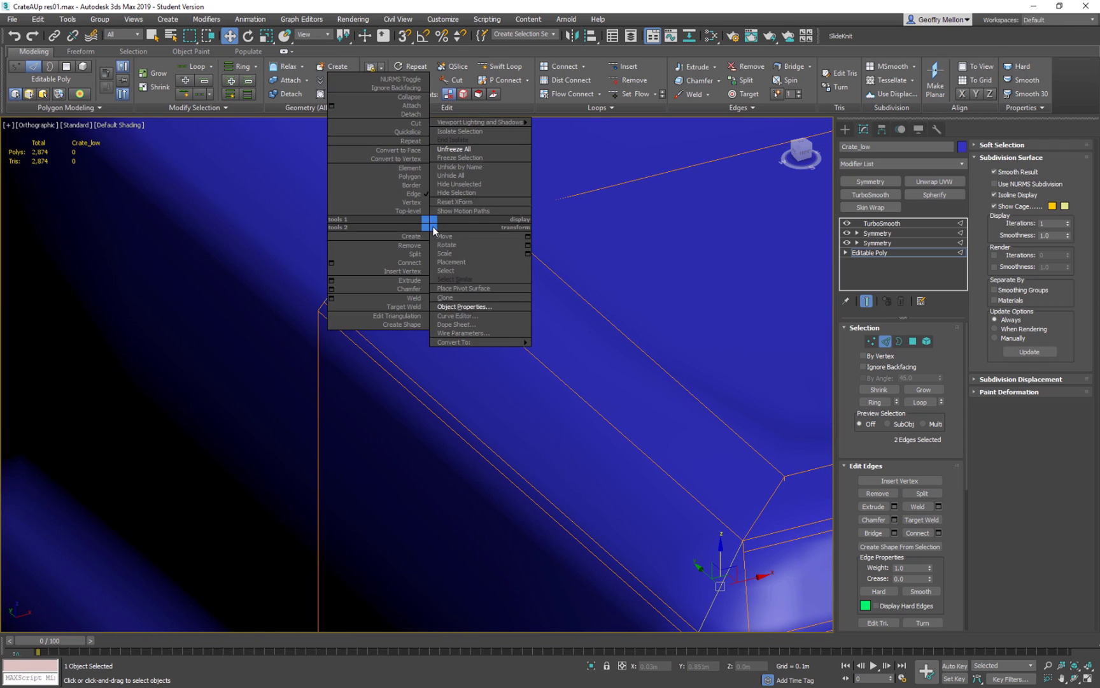
left_click(339, 267)
middle_click_drag(579, 541, 488, 450)
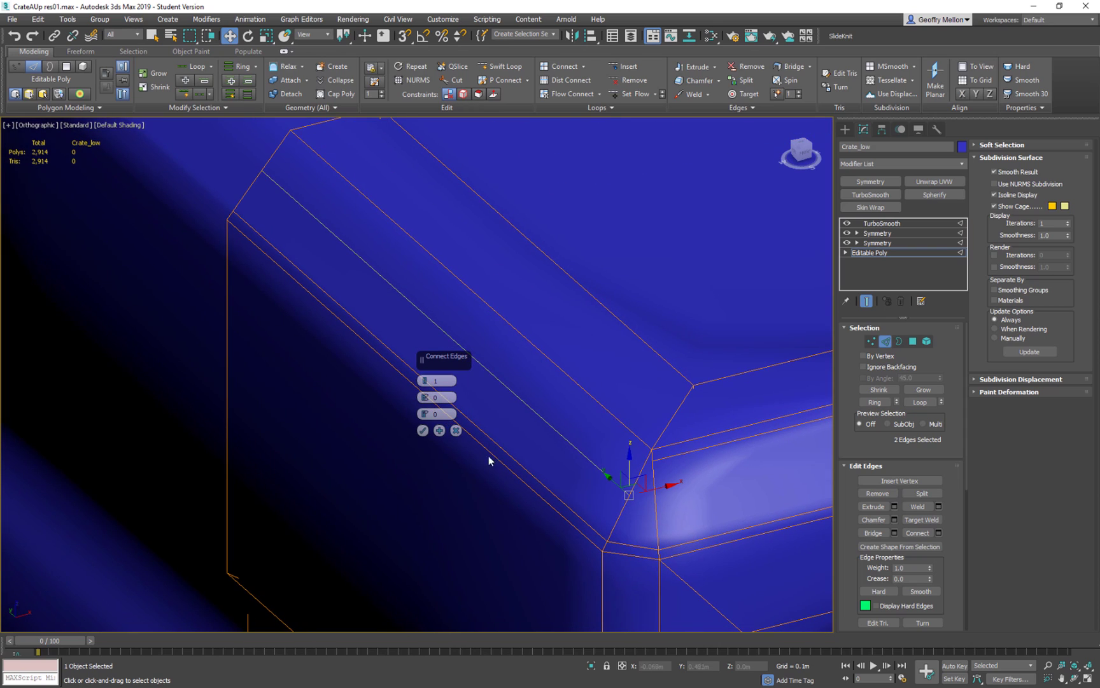
left_click_drag(426, 407, 503, 595)
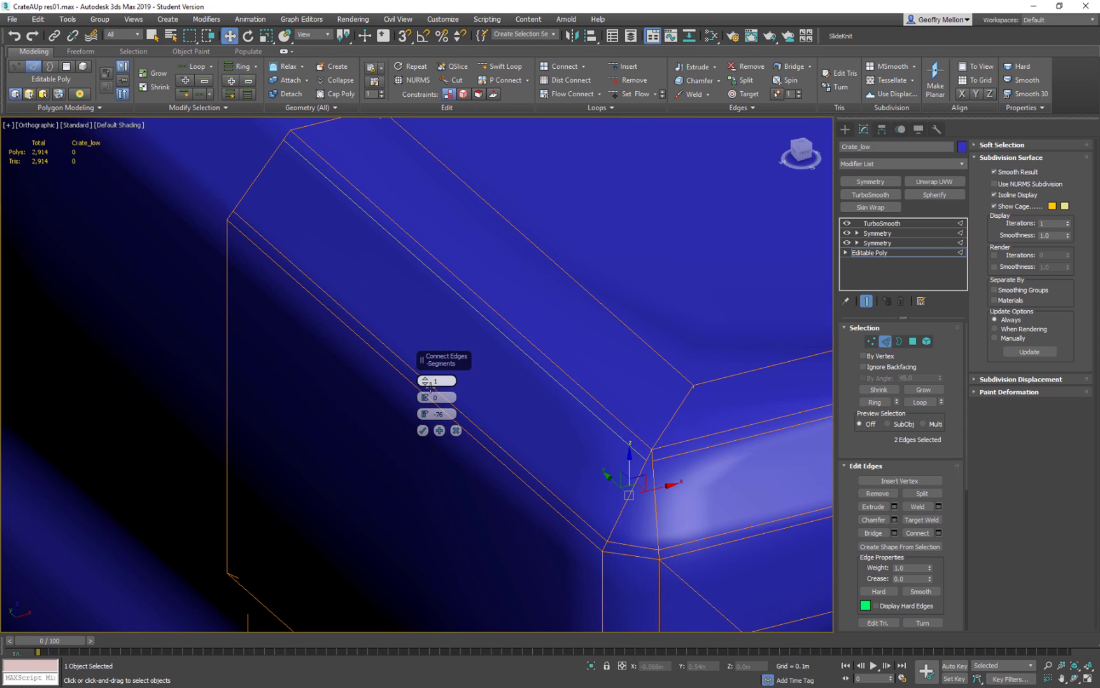
left_click(424, 430)
Connect the two selected vertices at the top corner, joining the side bevel's new edge to the front bevel's loop
middle_click_drag(676, 471, 558, 468)
key("1")
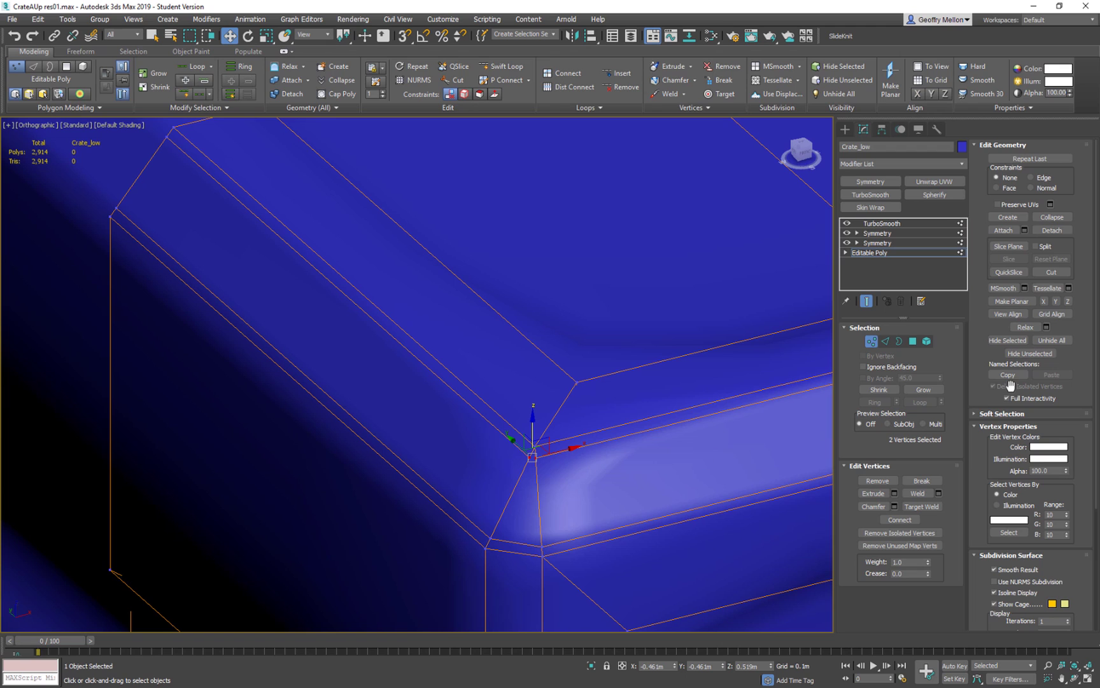
left_click(900, 520)
middle_click_drag(743, 430, 776, 410)
scroll(552, 464, "up", 3)
middle_click_drag(551, 464, 480, 477)
middle_click_drag(347, 351, 727, 266)
middle_click_drag(418, 400, 533, 310)
middle_click_drag(548, 428, 521, 321)
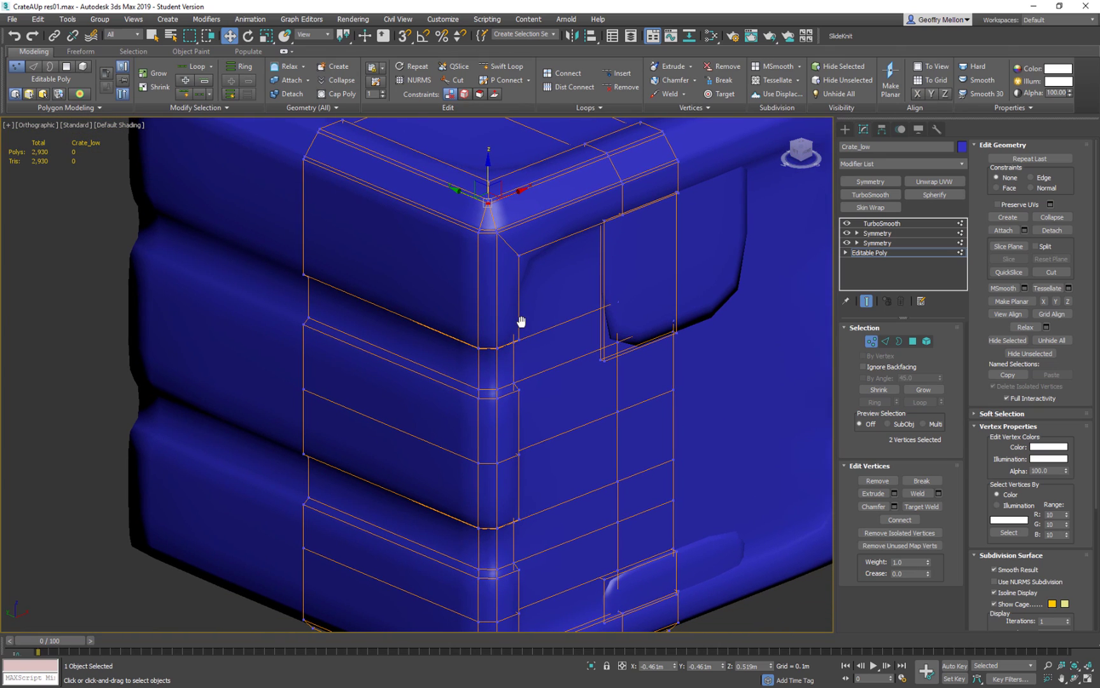
Insert a Swift Loop on the flat rim of the crate's top, close to its outer edge
right_click(591, 306)
left_click(503, 66)
scroll(510, 274, "down", 3)
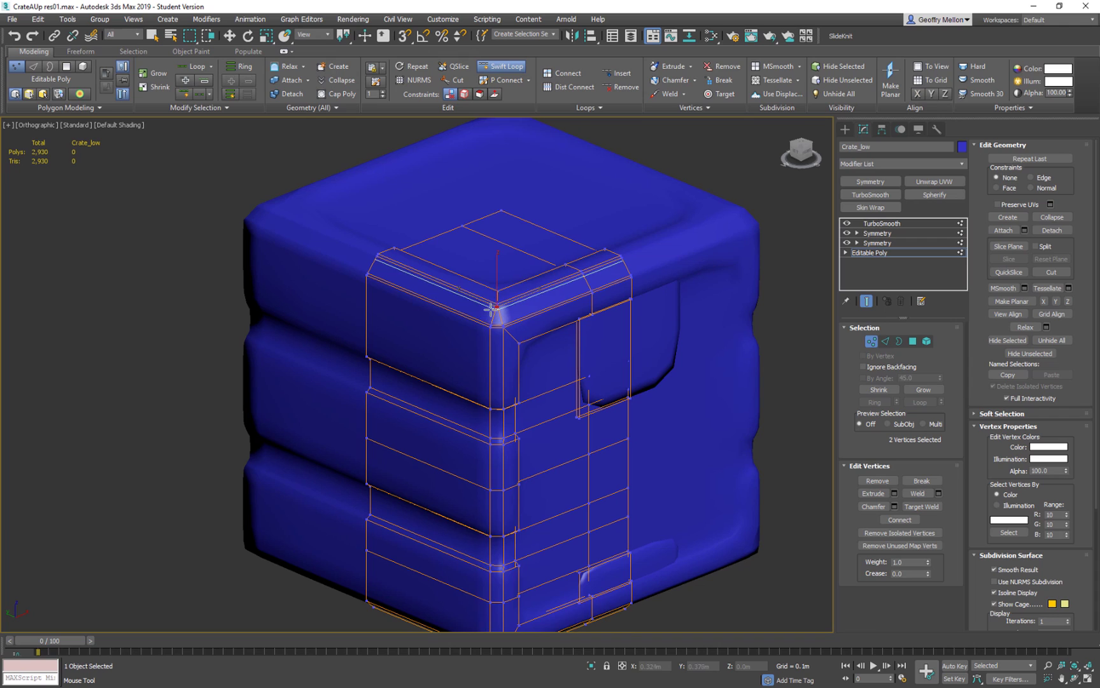
scroll(494, 326, "up", 4)
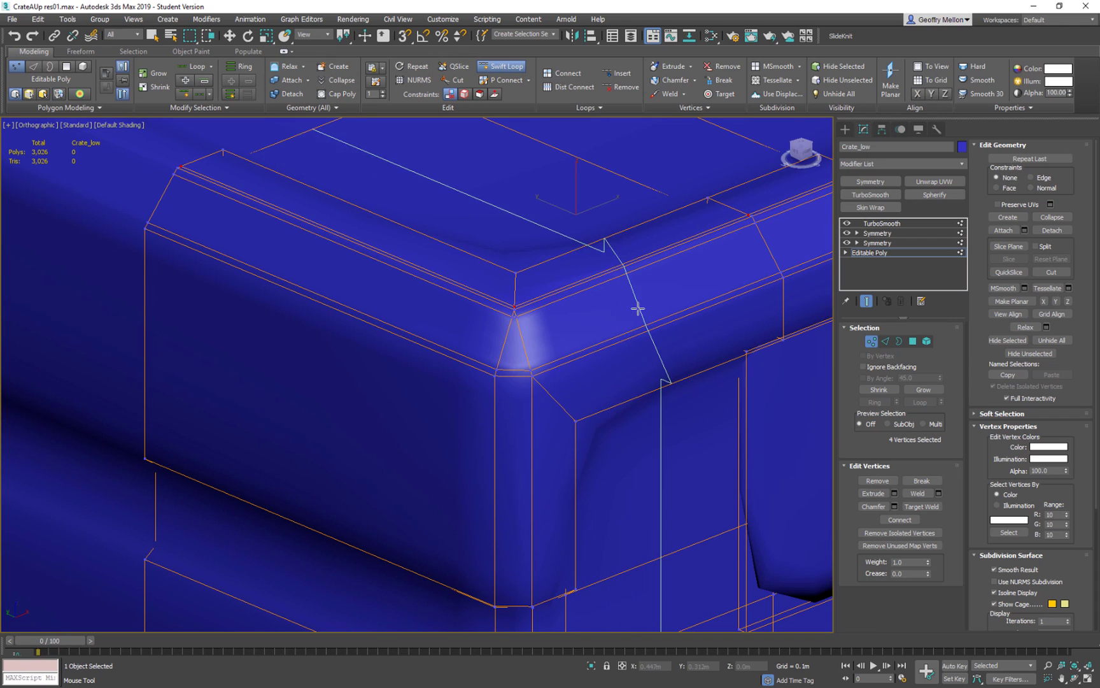
Insert a Swift Loop on the crate's top rim, close to its inner edge beside the recess
scroll(566, 294, "down", 3)
scroll(395, 294, "down", 2)
middle_click_drag(395, 295, 616, 258)
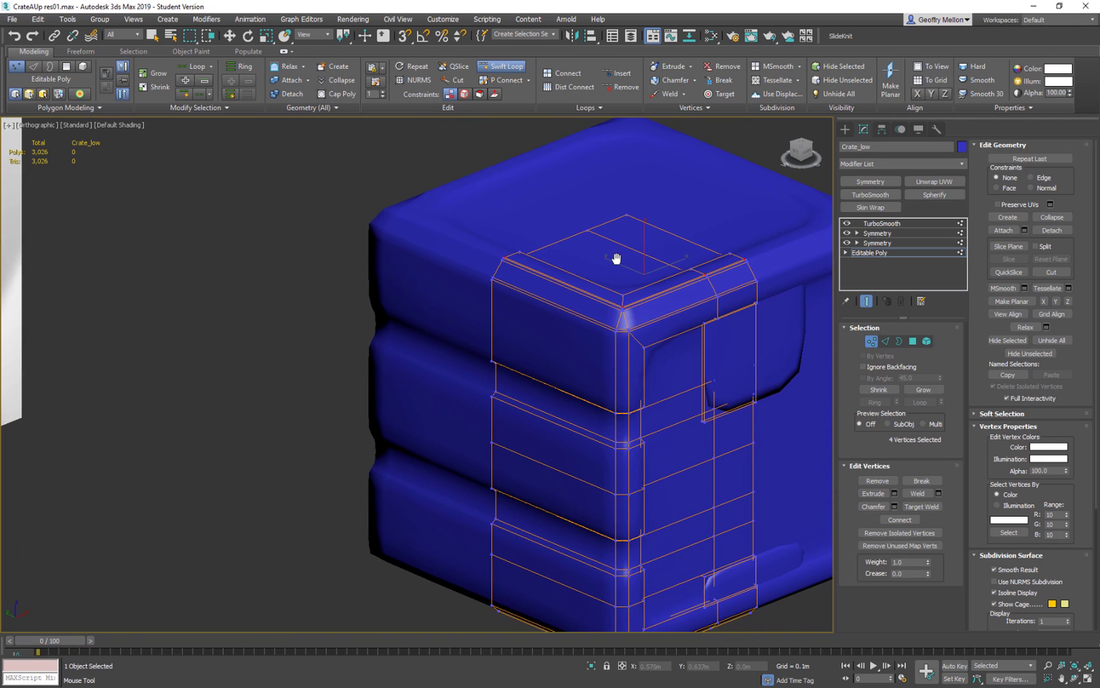
middle_click_drag(684, 308, 627, 358, "alt")
scroll(618, 298, "up", 3)
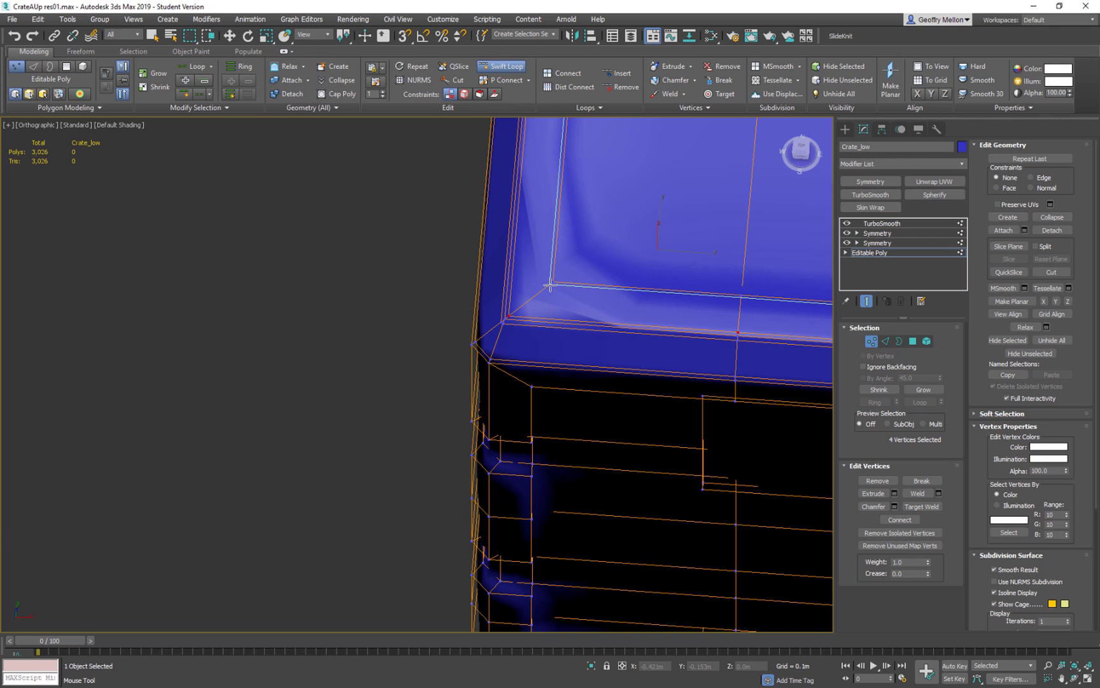
left_click(550, 284)
Insert a Swift Loop around the top recess wall, close to where it meets the recessed floor
scroll(685, 312, "down", 4)
middle_click_drag(685, 312, 568, 341)
middle_click_drag(568, 341, 546, 288, "alt")
scroll(510, 289, "up", 5)
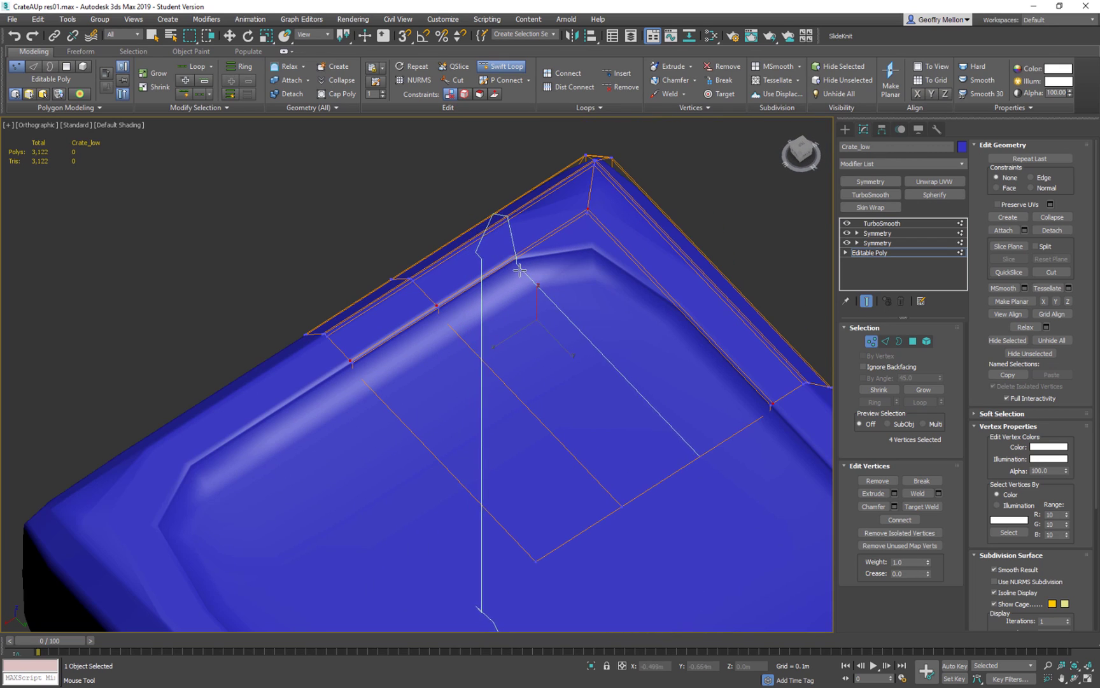
scroll(588, 243, "up", 4)
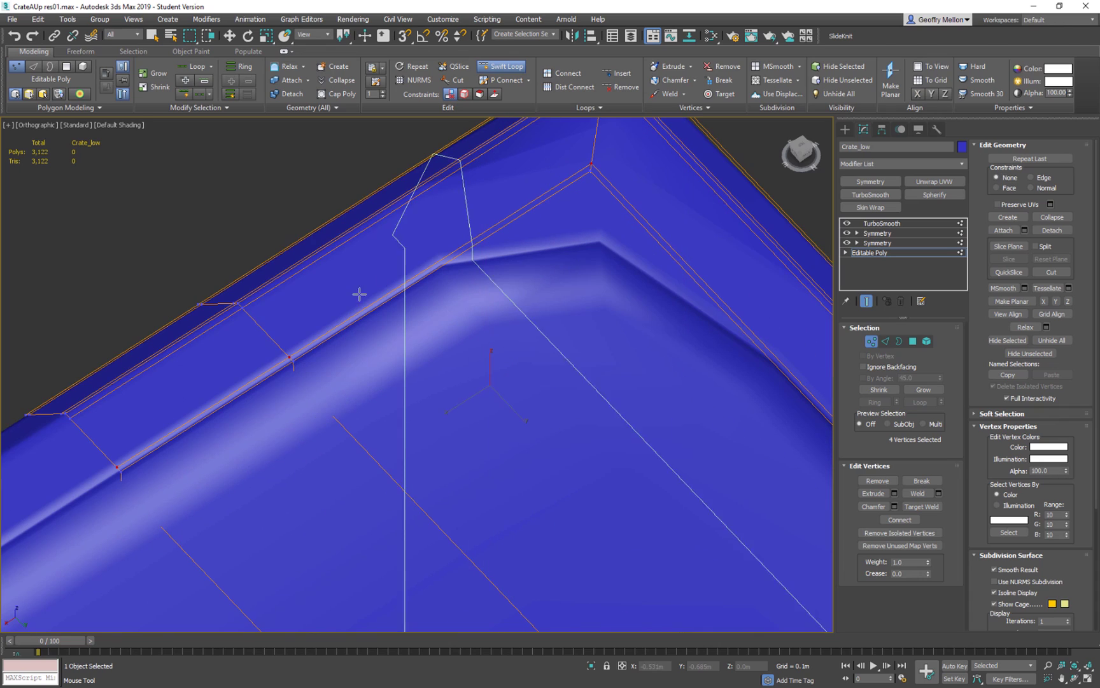
middle_click_drag(377, 320, 483, 263)
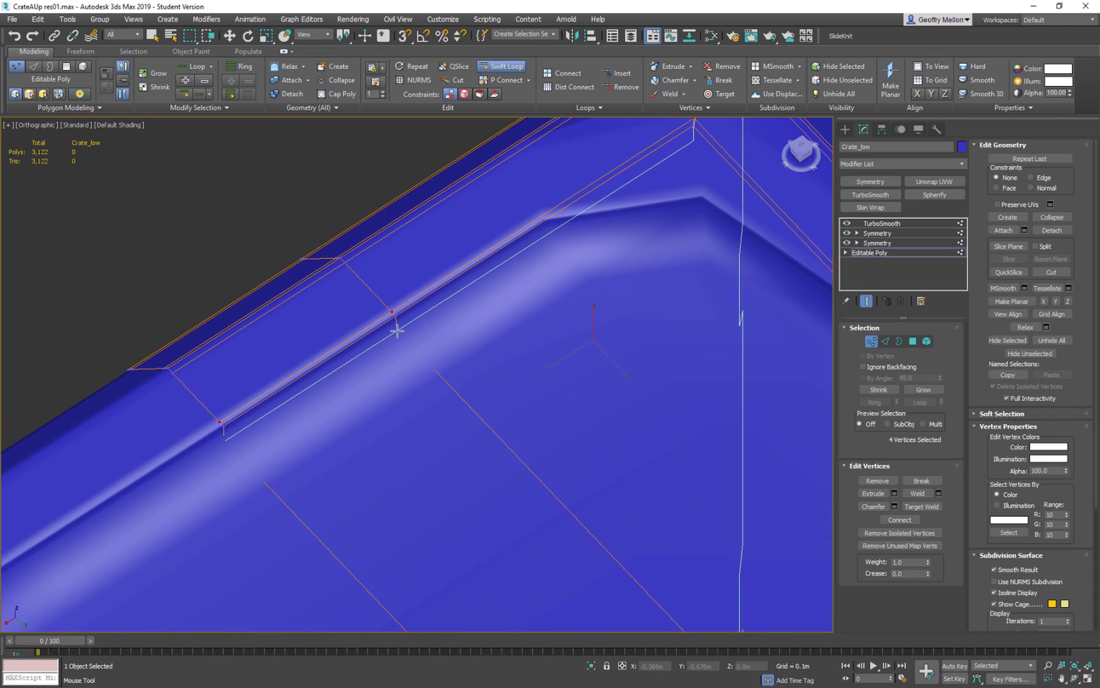
left_click(396, 329)
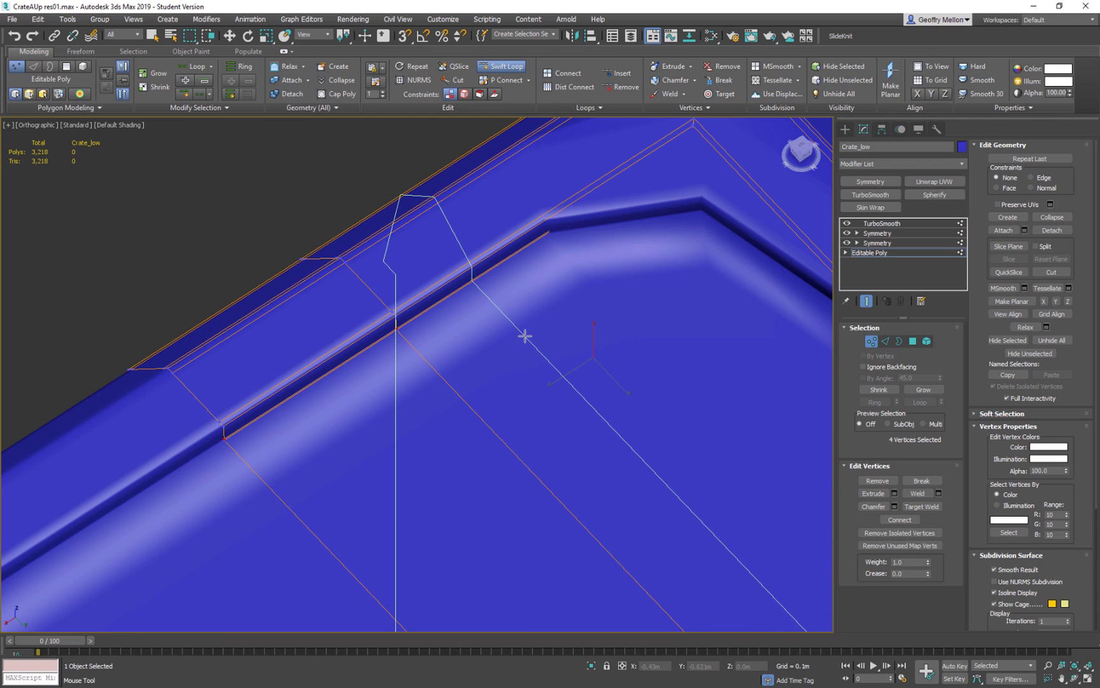
Examine the smoothed top recess and the possible loop positions on its floor beside the wall
scroll(536, 312, "down", 5)
middle_click_drag(536, 312, 478, 286, "alt")
key("shift+z")
key("shift+z")
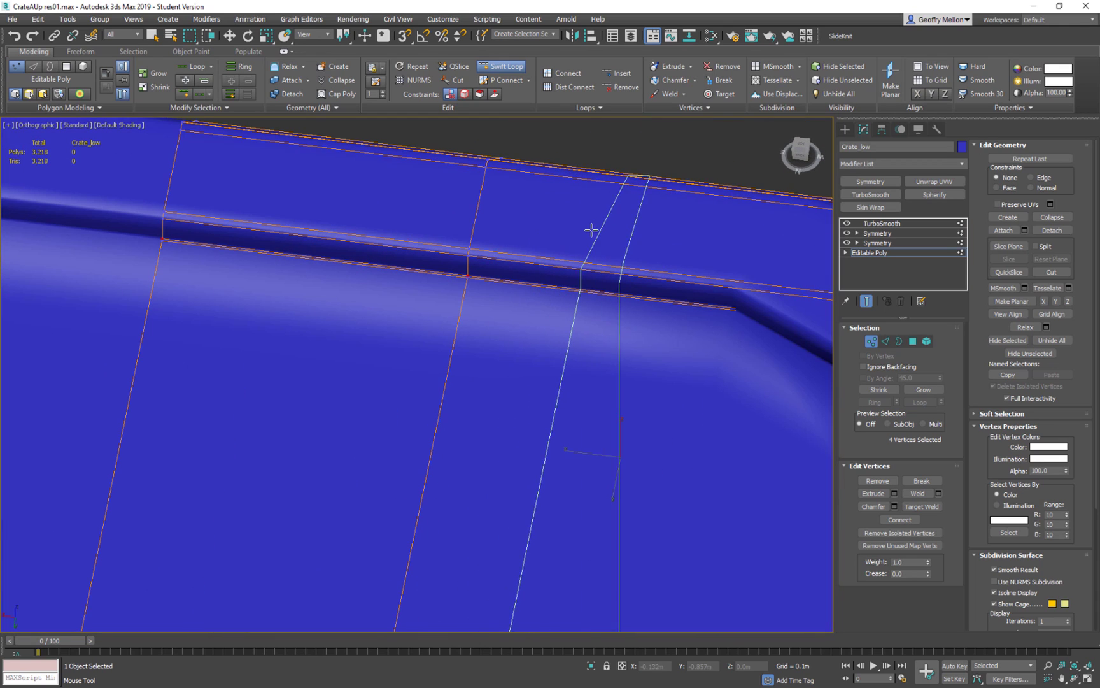
scroll(474, 282, "up", 4)
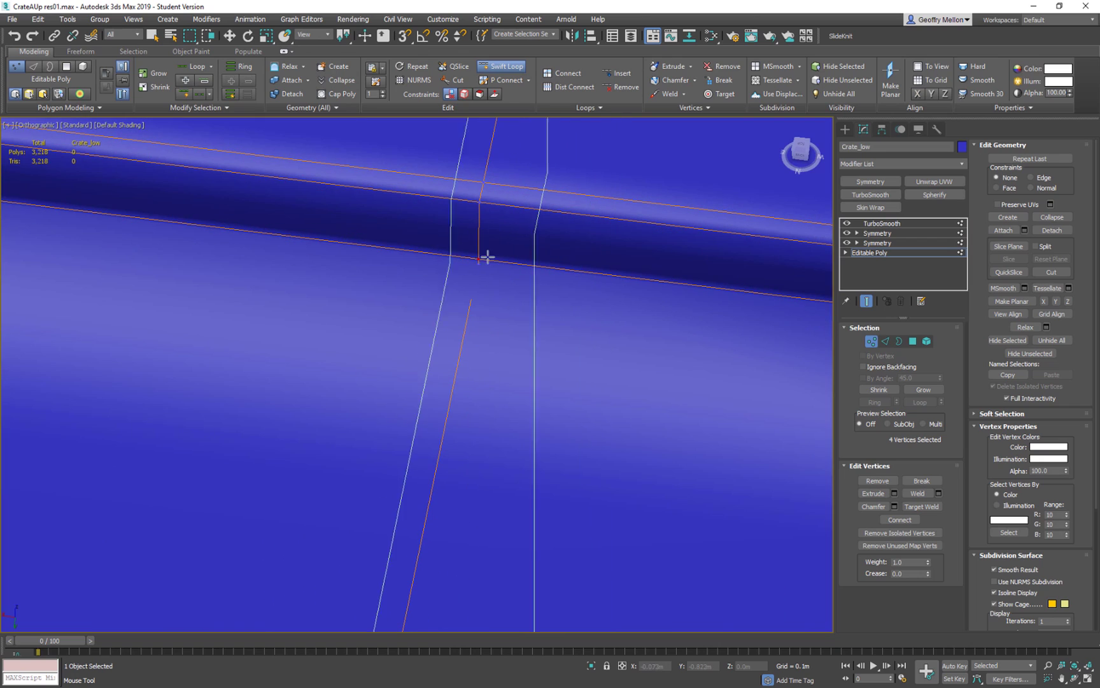
middle_click_drag(503, 284, 514, 314)
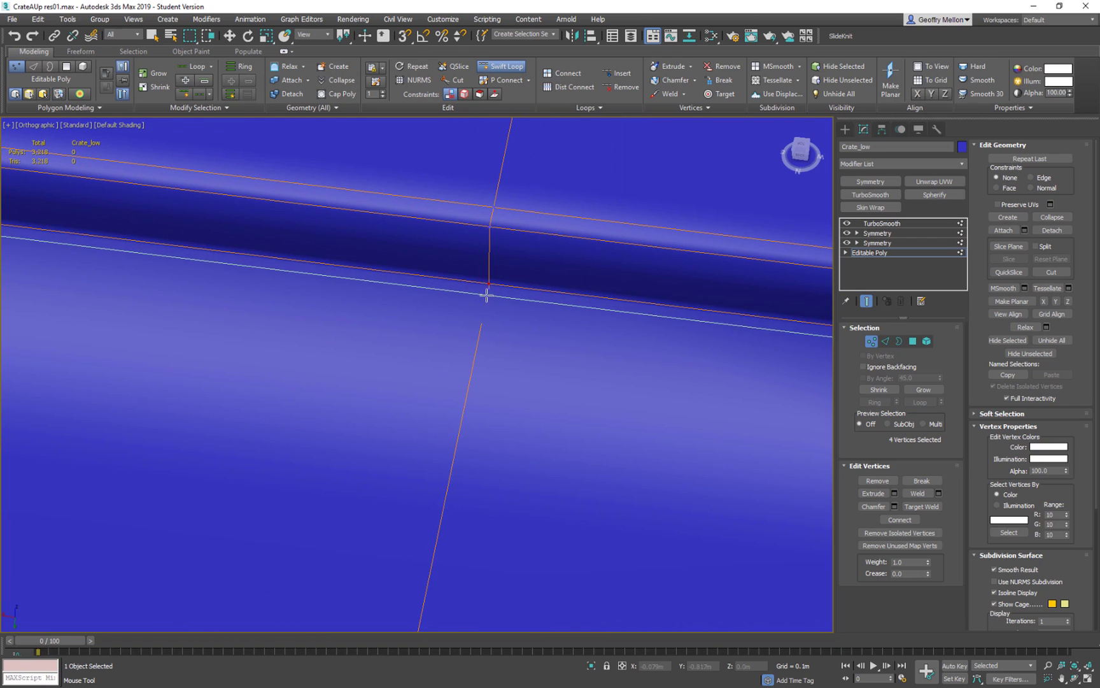
scroll(487, 295, "down", 6)
middle_click_drag(530, 306, 713, 255)
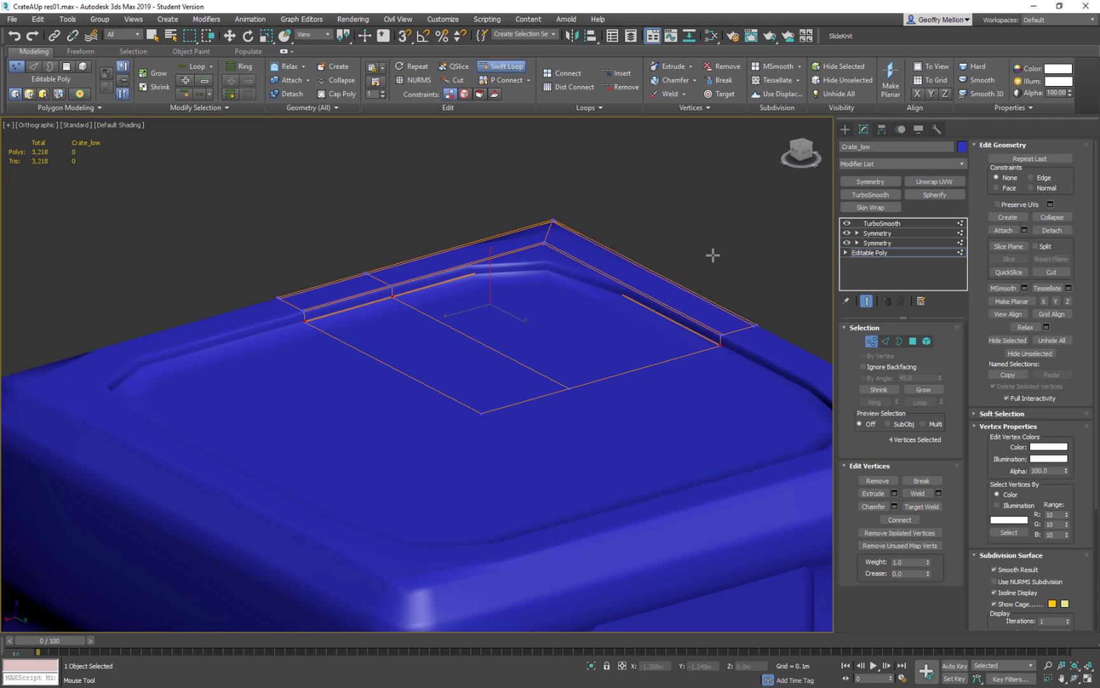
middle_click_drag(695, 259, 633, 294)
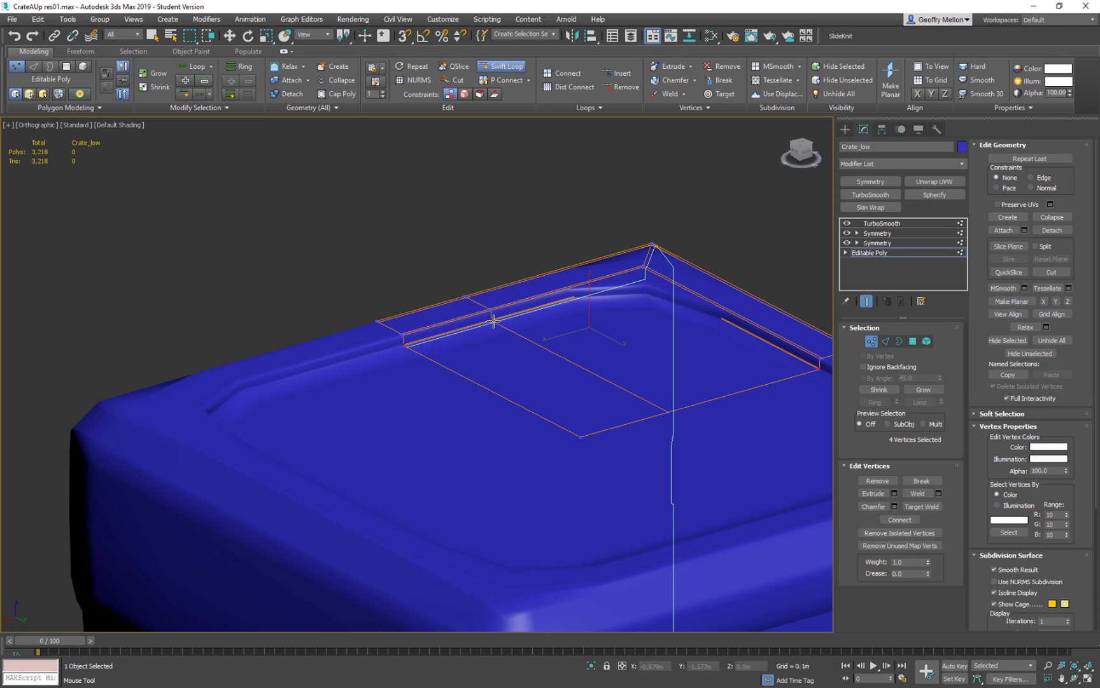
scroll(484, 319, "up", 5)
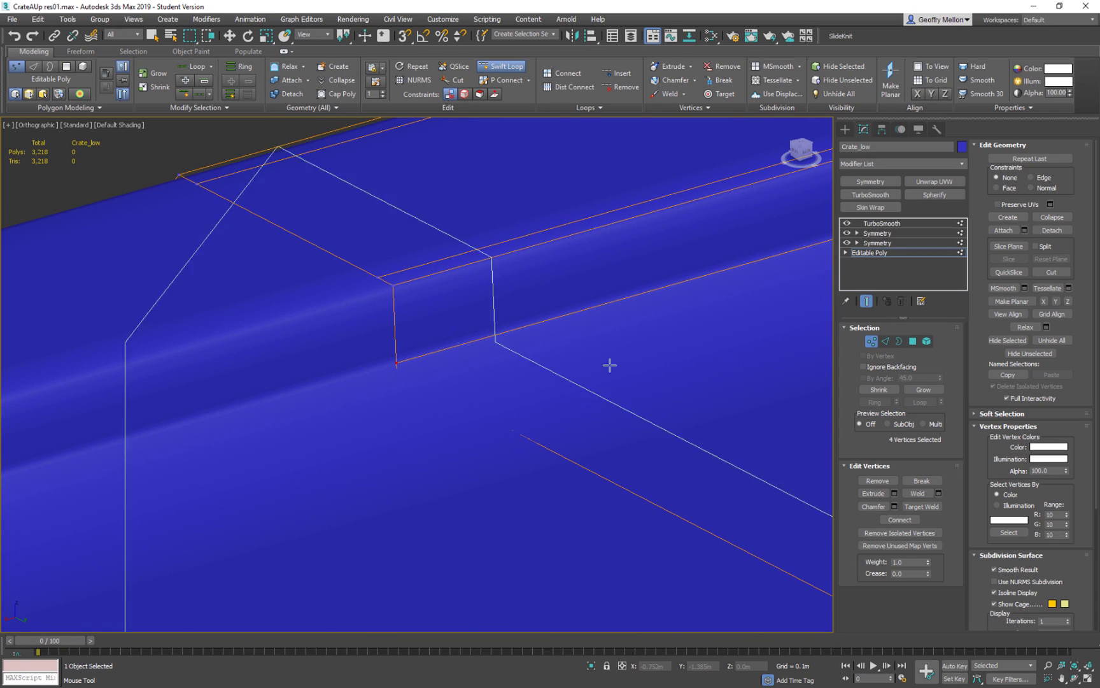
Insert a Swift Loop beside the recess wall so that it runs over the rim and down the crate's vertical corner
left_click(866, 301)
left_click(442, 375)
middle_click_drag(532, 313, 407, 328)
scroll(408, 328, "down", 5)
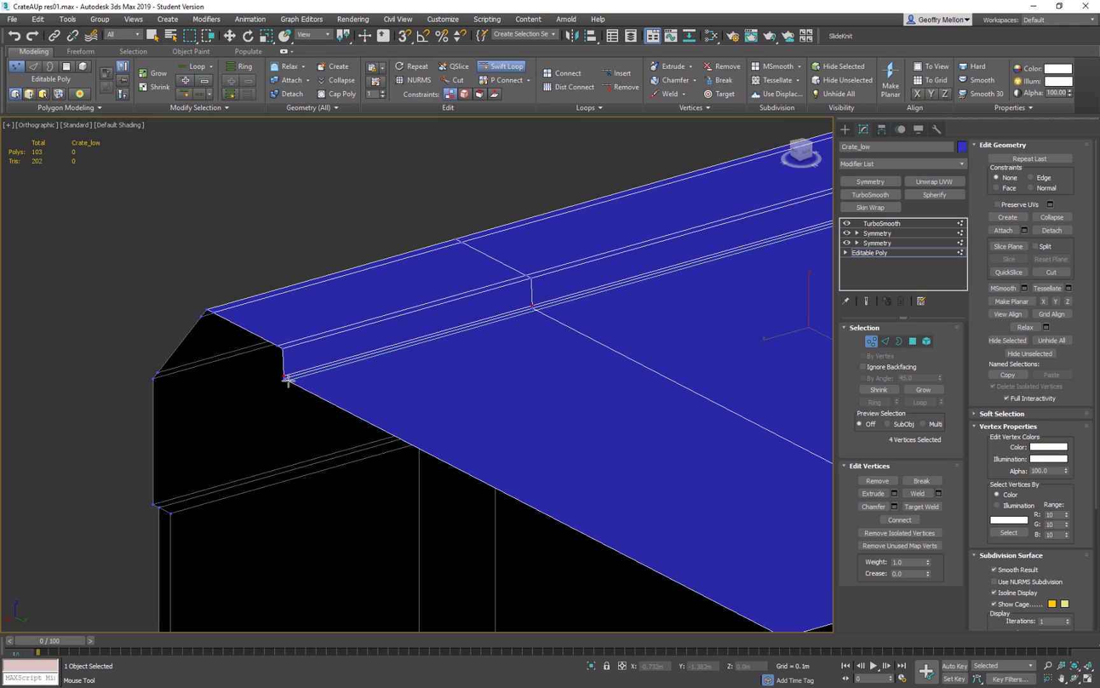
left_click(866, 301)
middle_click_drag(427, 304, 292, 381)
middle_click_drag(194, 401, 438, 177, "alt")
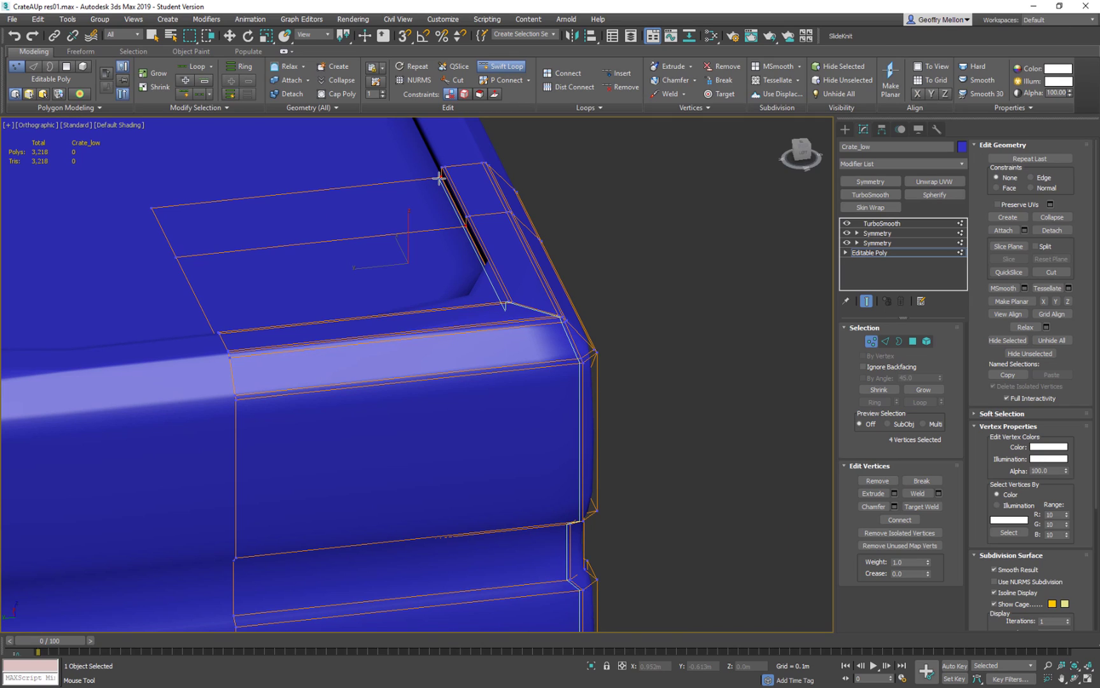
left_click(597, 373)
Try a Swift Loop along the adjoining recess wall, check how it runs down the crate's corner, and undo it
middle_click_drag(597, 373, 518, 341, "alt")
scroll(487, 362, "up", 5)
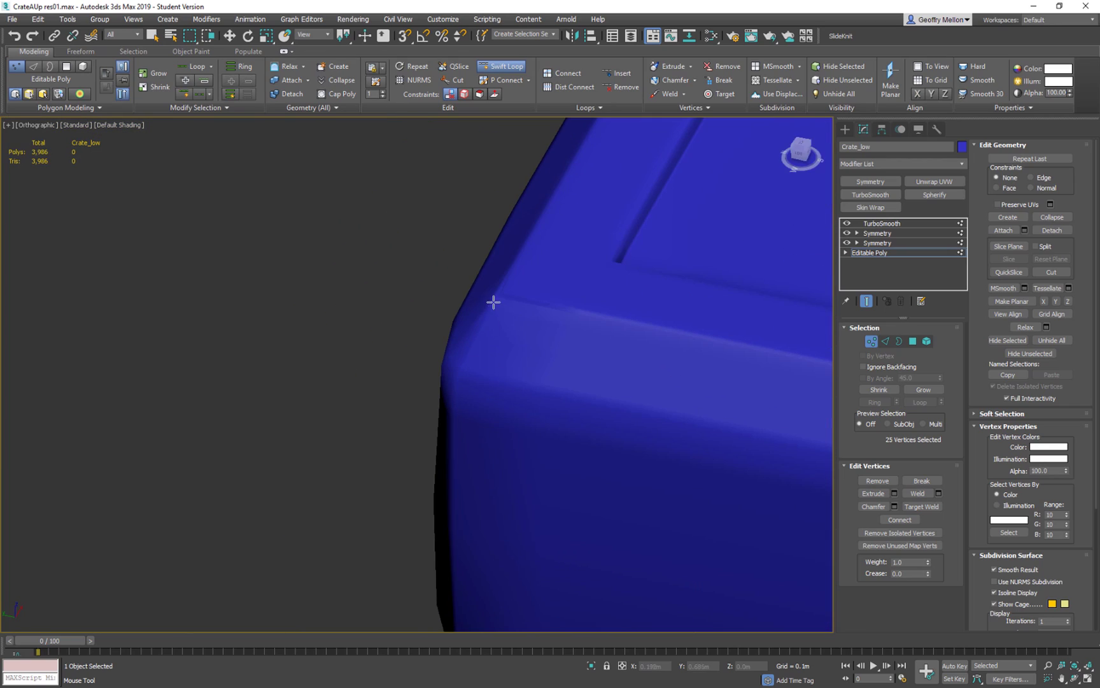
scroll(493, 302, "down", 5)
middle_click_drag(766, 388, 511, 339, "alt")
scroll(503, 285, "up", 5)
middle_click_drag(503, 285, 378, 301, "alt")
left_click(652, 356)
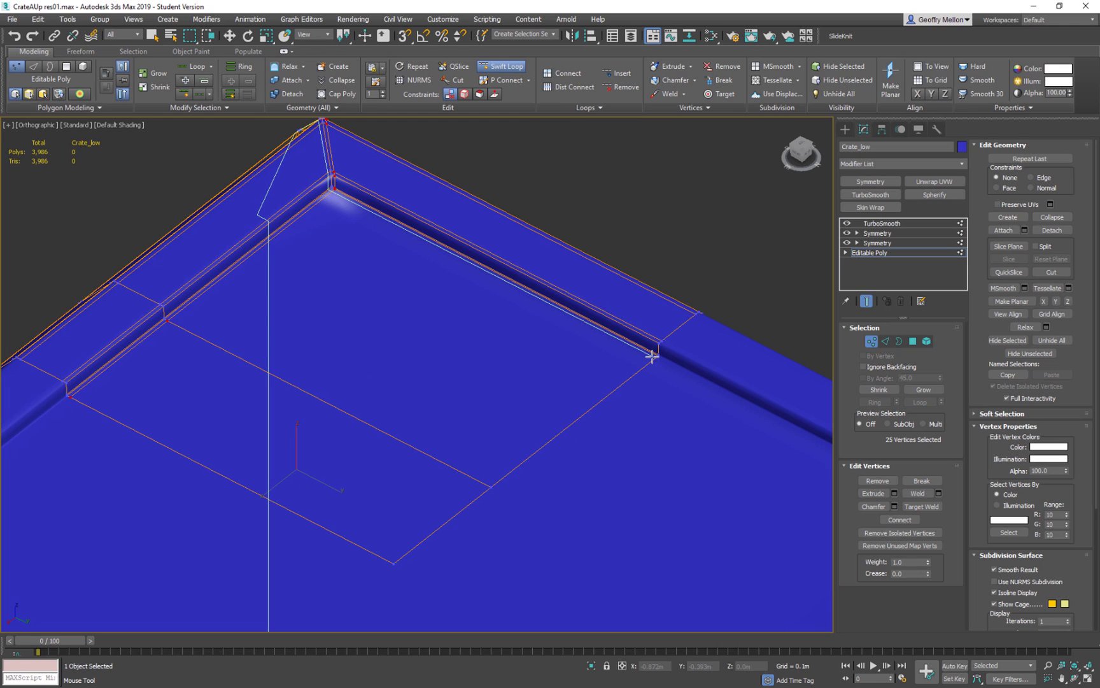
scroll(652, 355, "down", 6)
middle_click_drag(651, 352, 620, 251, "alt")
scroll(405, 246, "up", 5)
middle_click_drag(405, 246, 581, 262)
scroll(523, 243, "down", 3)
scroll(524, 220, "up", 3)
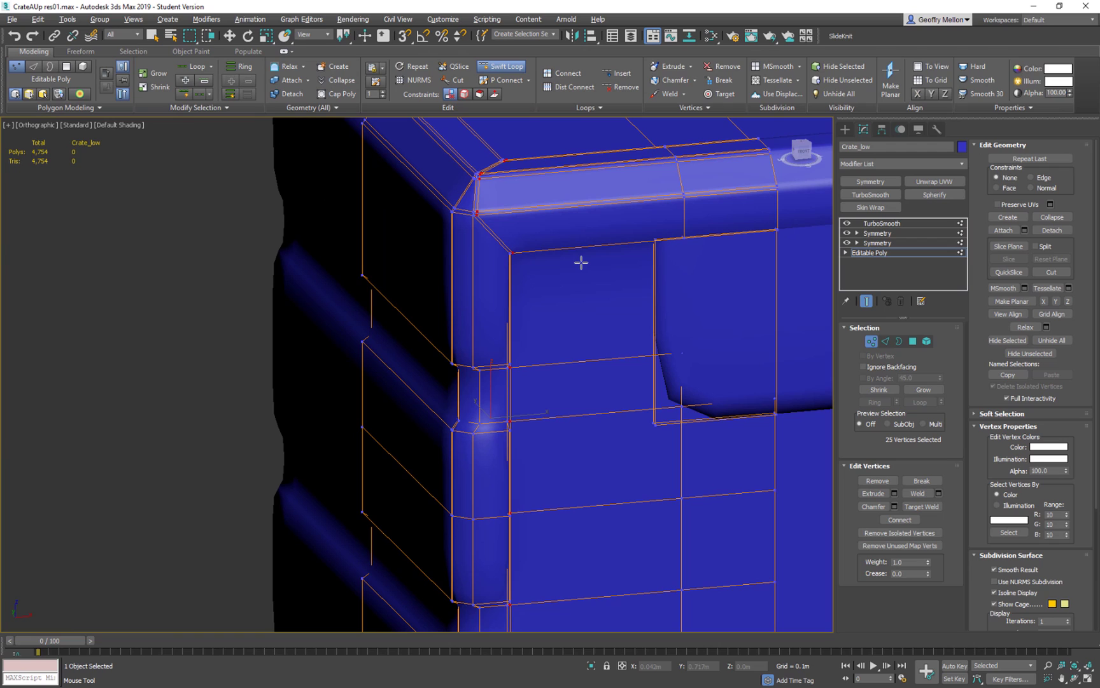
key("ctrl+z")
Insert a Swift Loop that follows the crate's vertical corner over the top rim, close beside the front panel's side edge
middle_click_drag(669, 297, 652, 272, "alt")
middle_click_drag(652, 273, 646, 310)
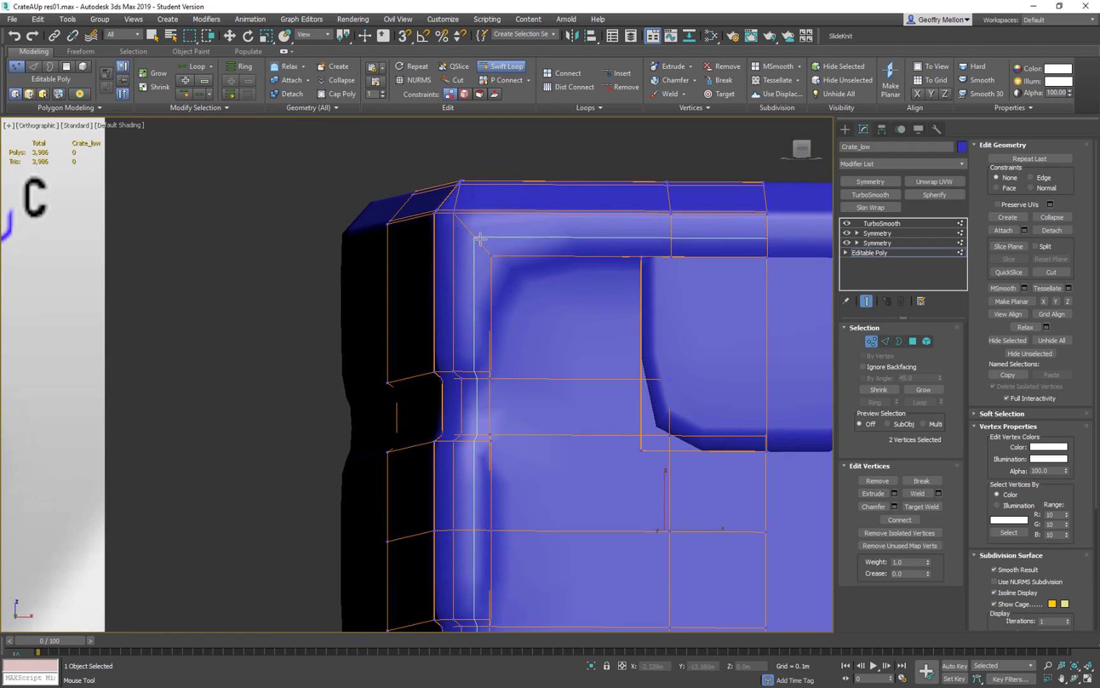
scroll(474, 239, "down", 4)
scroll(528, 275, "up", 5)
mouse_move(528, 275)
middle_mouse_down("alt")
mouse_move(444, 280)
mouse_move(509, 287)
middle_mouse_up("alt")
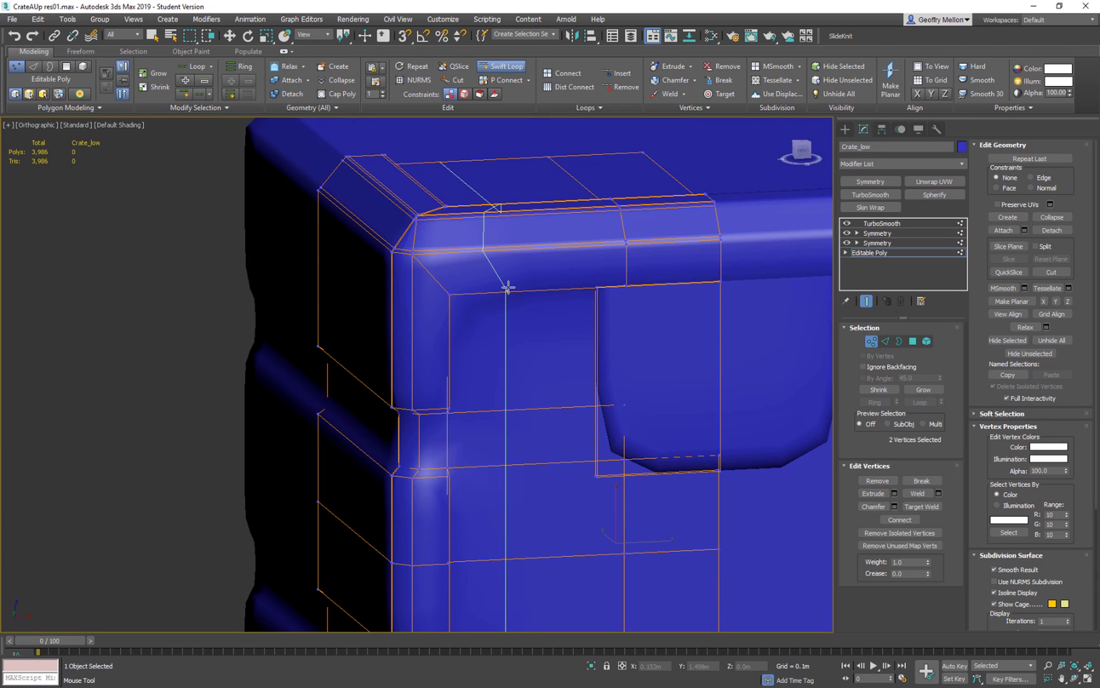
middle_click_drag(507, 288, 523, 485, "alt")
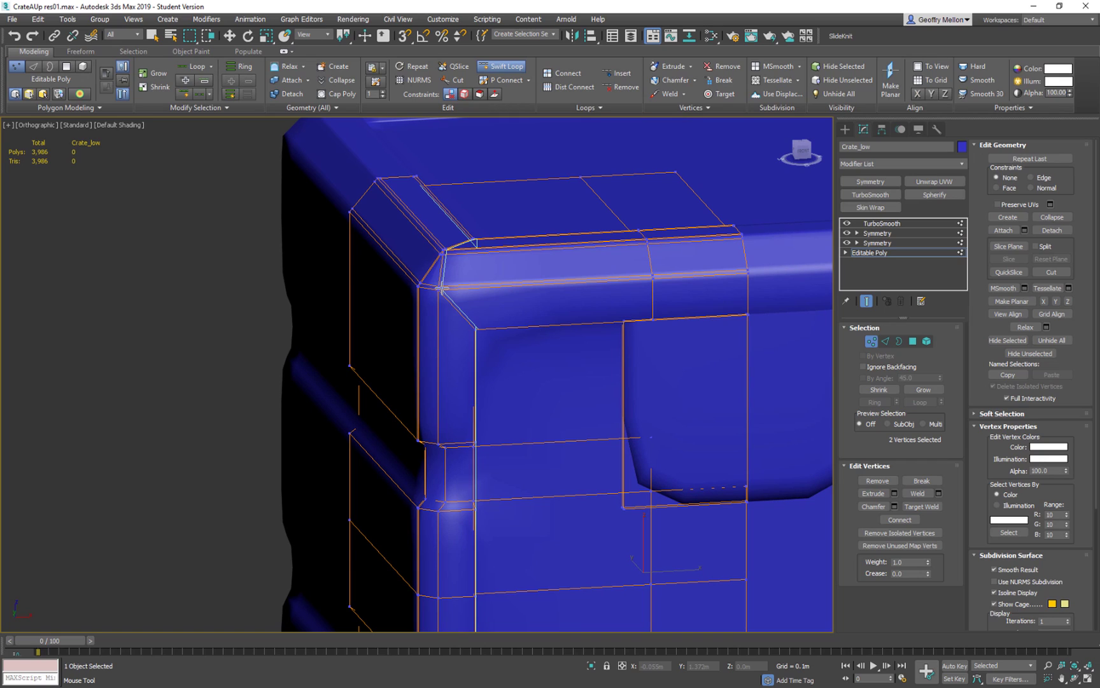
left_click(477, 310)
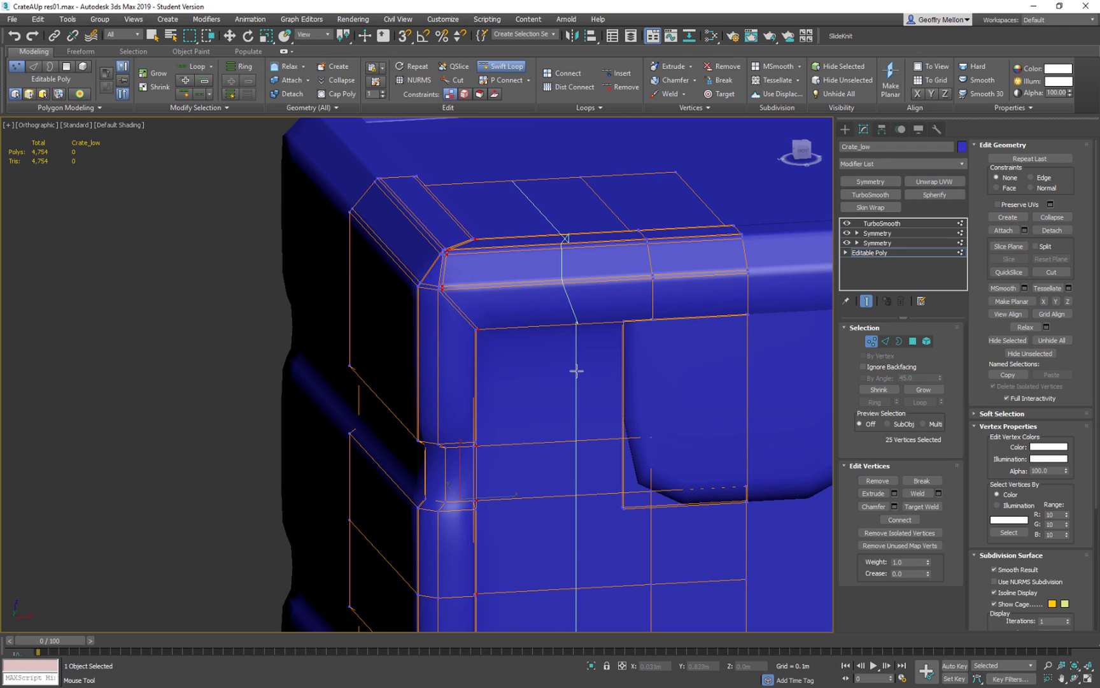
Insert a horizontal Swift Loop around the upper part of the crate, close to the front frame's upper inner corner
middle_click_drag(575, 368, 363, 340)
middle_click_drag(438, 299, 252, 282, "alt")
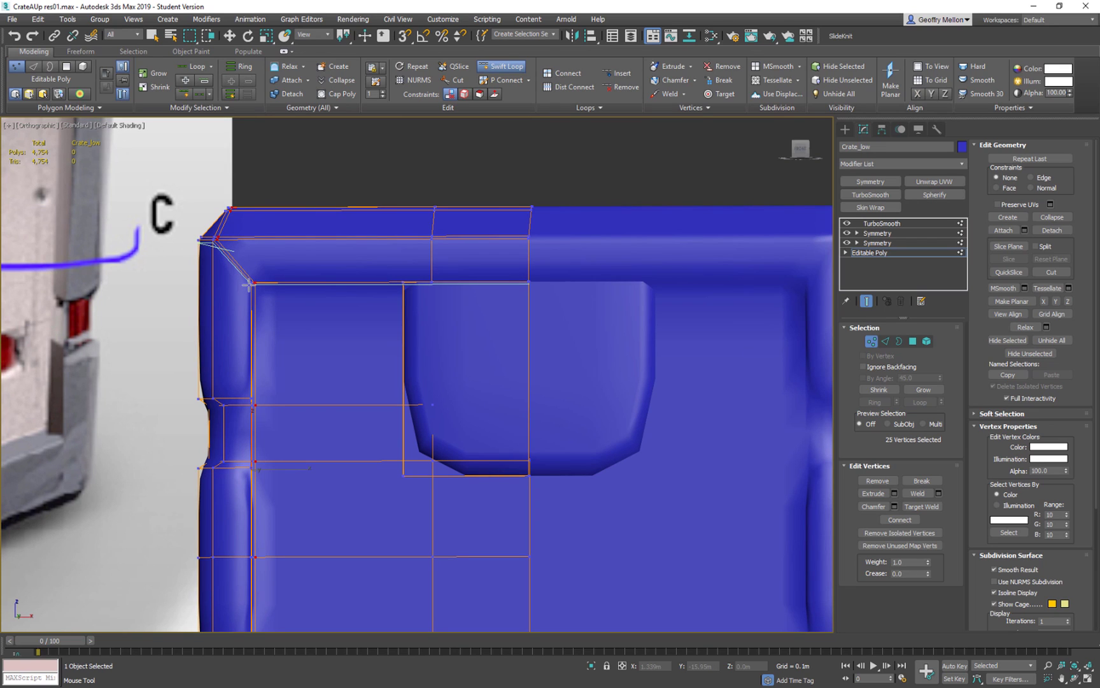
middle_click_drag(249, 284, 289, 297, "alt")
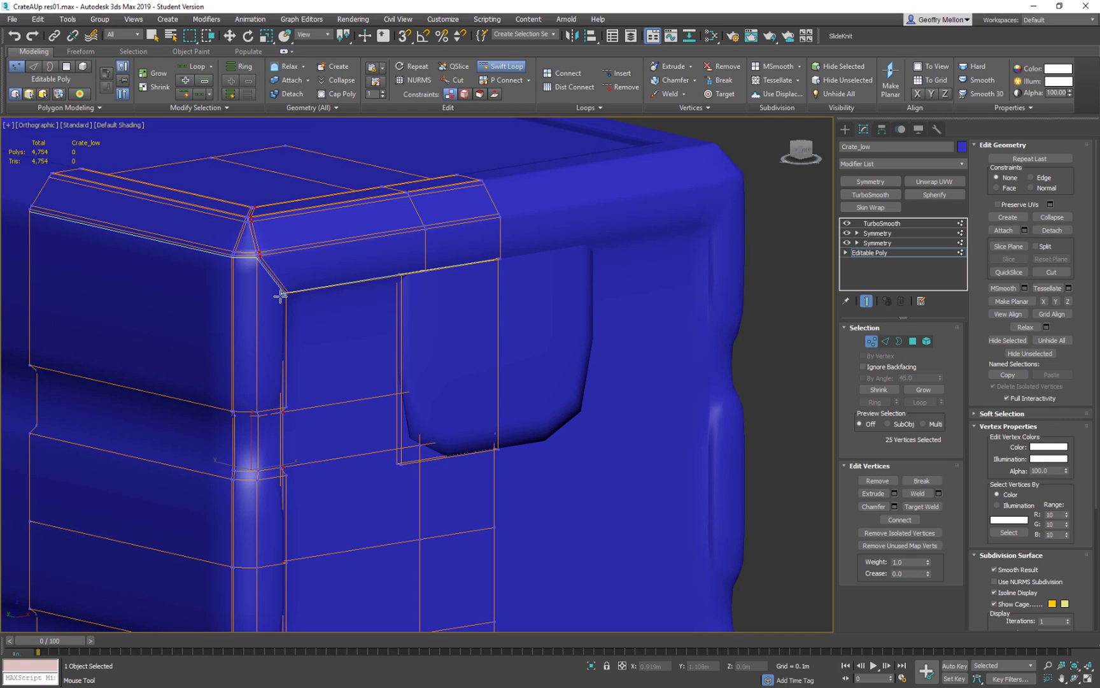
left_click(281, 297)
Insert a Swift Loop along the front frame, close to its outer edge at the bevel
middle_click_drag(385, 344, 337, 329, "alt")
middle_click_drag(547, 254, 403, 245, "alt")
scroll(488, 280, "up", 5)
scroll(317, 237, "down", 3)
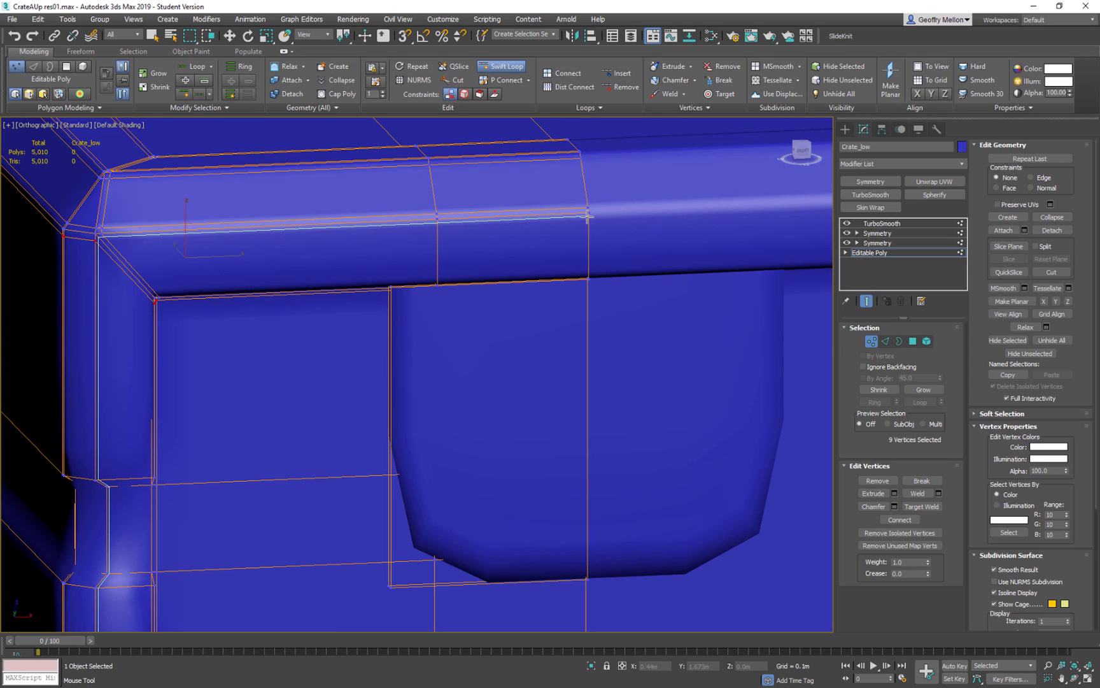
left_click(108, 241)
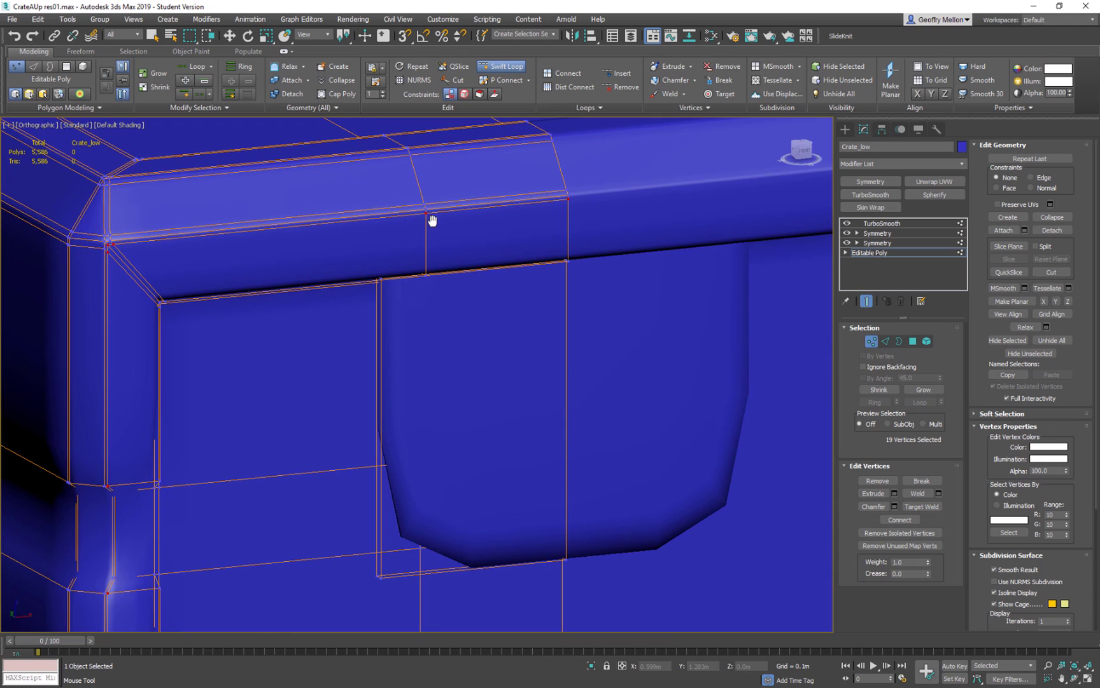
Insert a horizontal Swift Loop around the crate just above the upper side groove
scroll(400, 302, "down", 4)
middle_click_drag(401, 302, 635, 308, "alt")
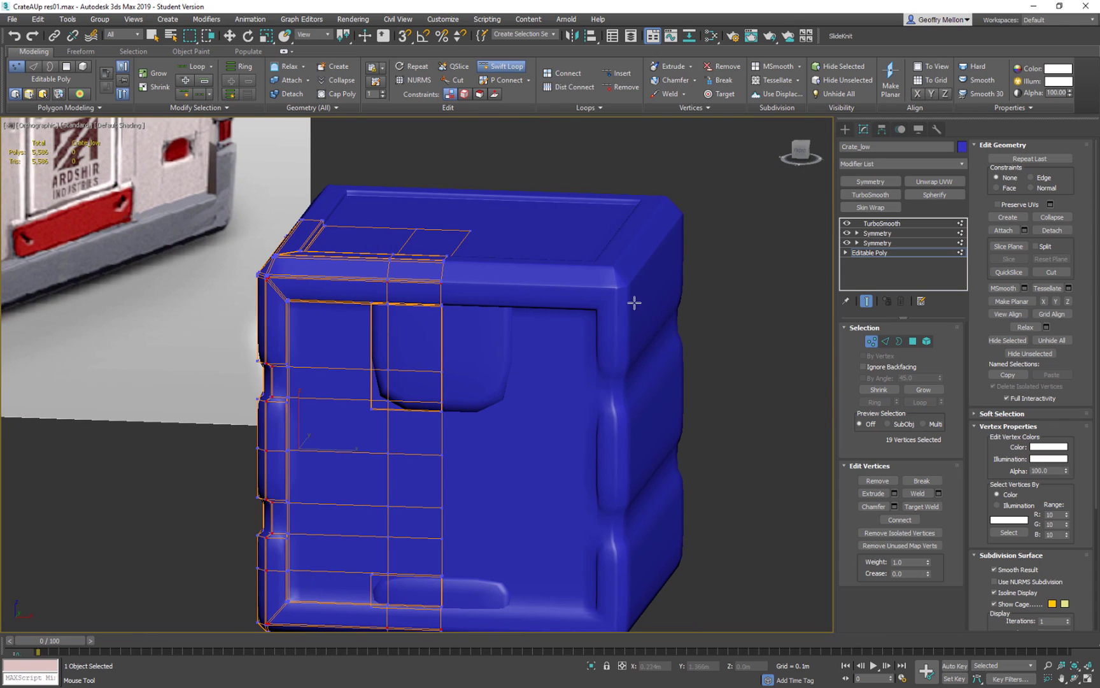
middle_click_drag(331, 309, 509, 300, "alt")
scroll(263, 280, "up", 3)
middle_click_drag(263, 307, 421, 290)
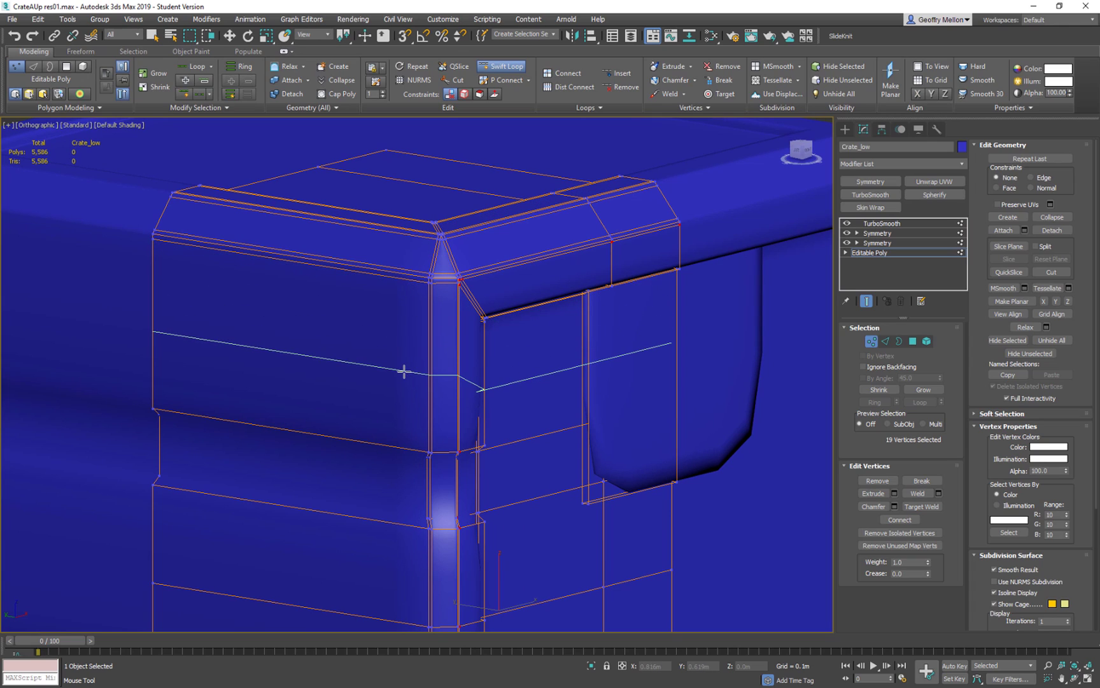
left_click(429, 449)
Insert supporting Swift Loops on the upper groove's top sloped wall and on the groove floor just beneath it
middle_click_drag(520, 431, 519, 348)
middle_click_drag(428, 398, 431, 299, "alt")
scroll(433, 303, "up", 4)
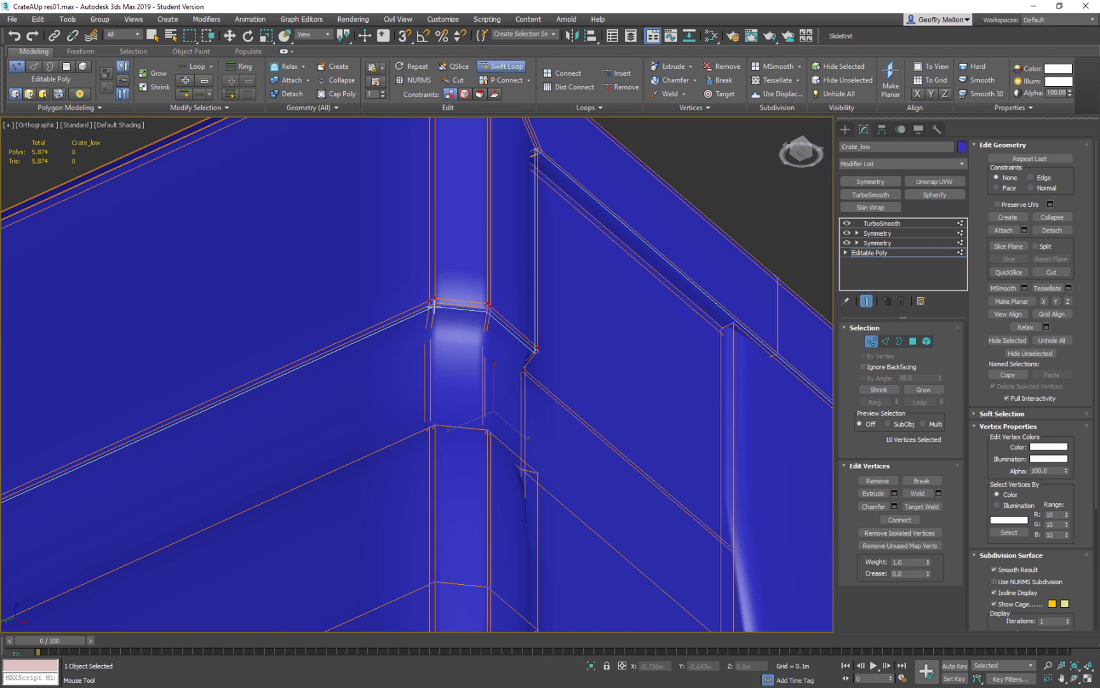
left_click(432, 306)
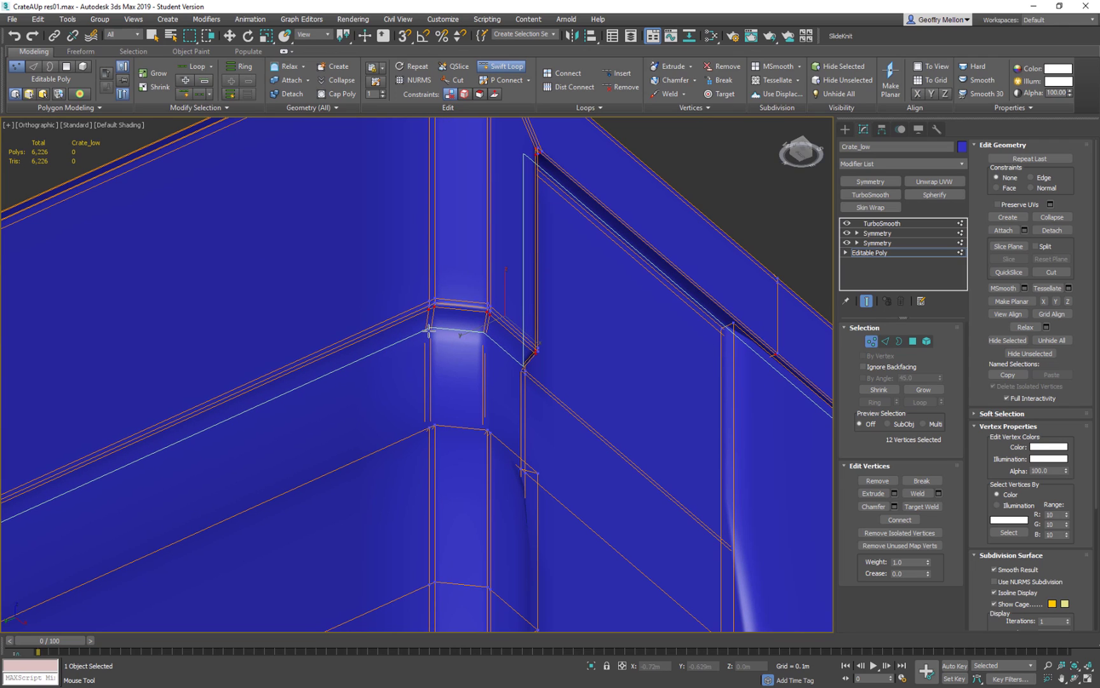
left_click(426, 337)
Insert a Swift Loop along the front frame, close to its inner edge beside the recessed panel
middle_click_drag(538, 347, 381, 314, "alt")
scroll(379, 312, "up", 4)
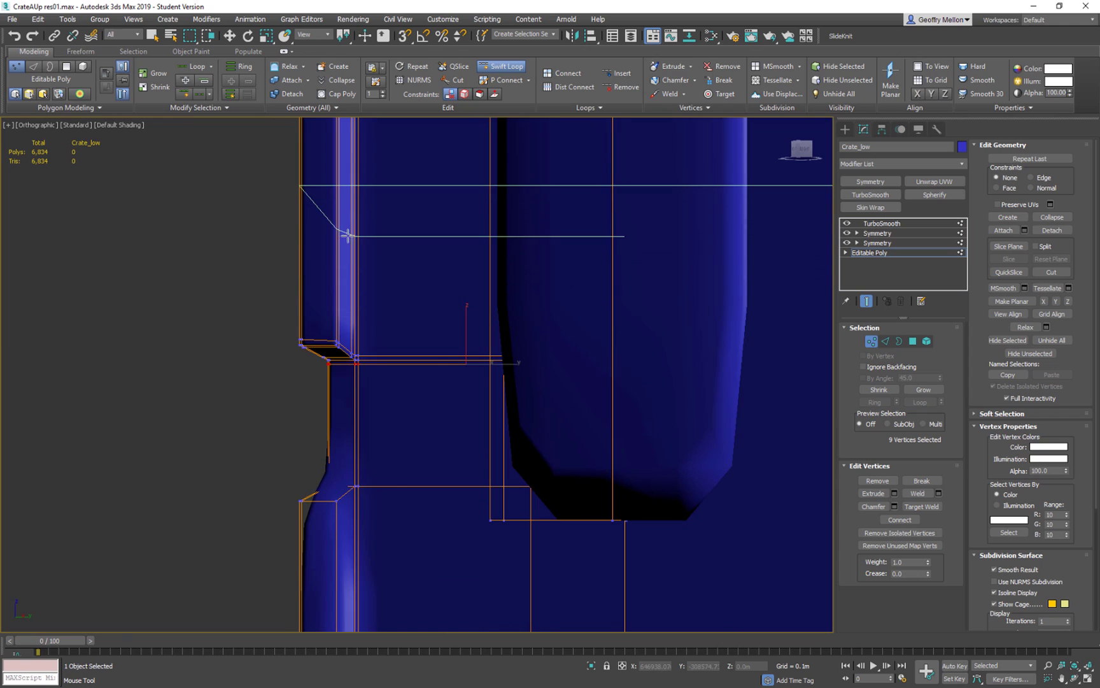
middle_click_drag(349, 236, 398, 228, "alt")
scroll(398, 228, "down", 4)
middle_click_drag(430, 344, 424, 308, "alt")
left_click_drag(399, 349, 409, 358)
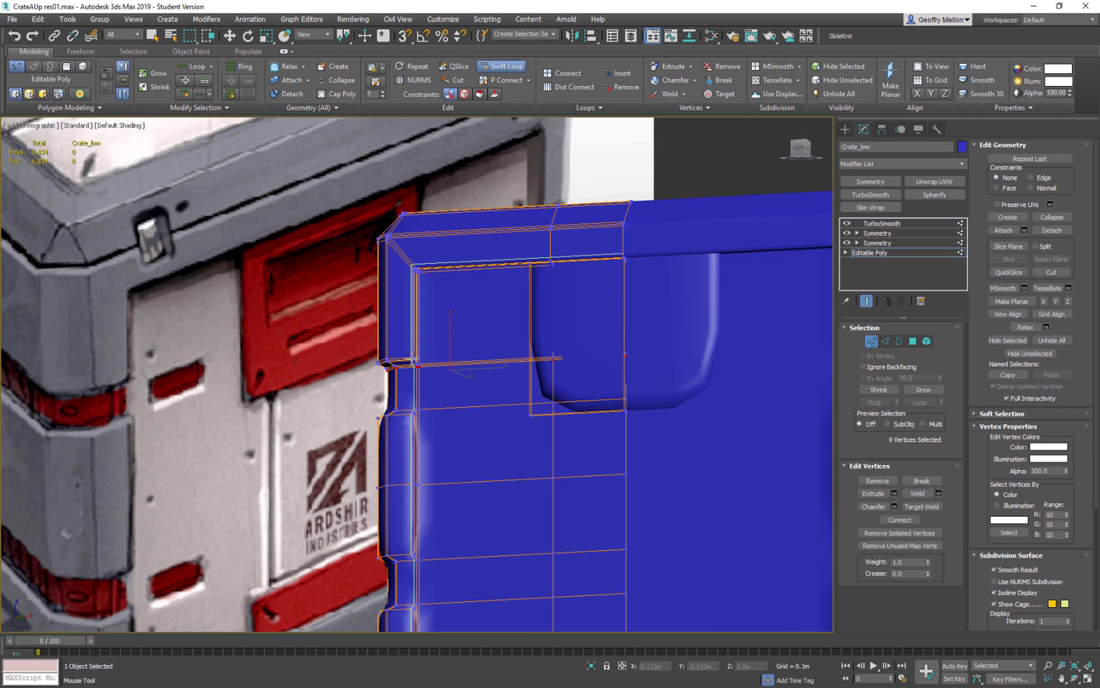
left_click(412, 360)
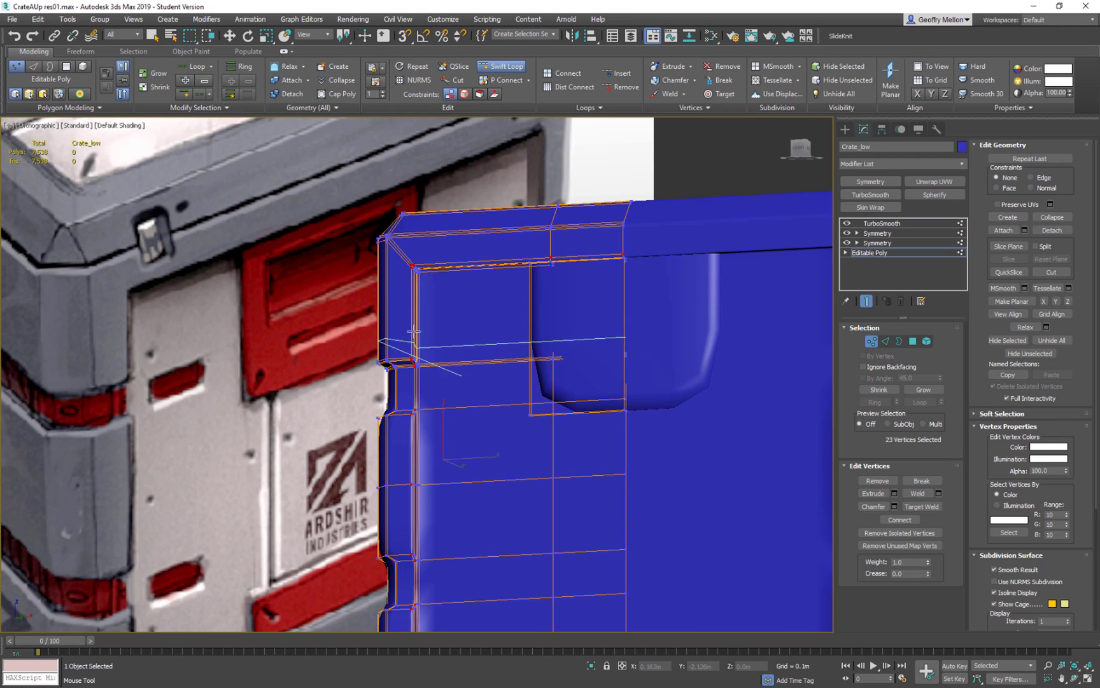
Insert a horizontal Swift Loop around the crate just below the upper side groove
scroll(415, 336, "down", 5)
middle_click_drag(449, 309, 575, 283, "alt")
scroll(440, 310, "up", 8)
middle_click_drag(575, 282, 711, 347)
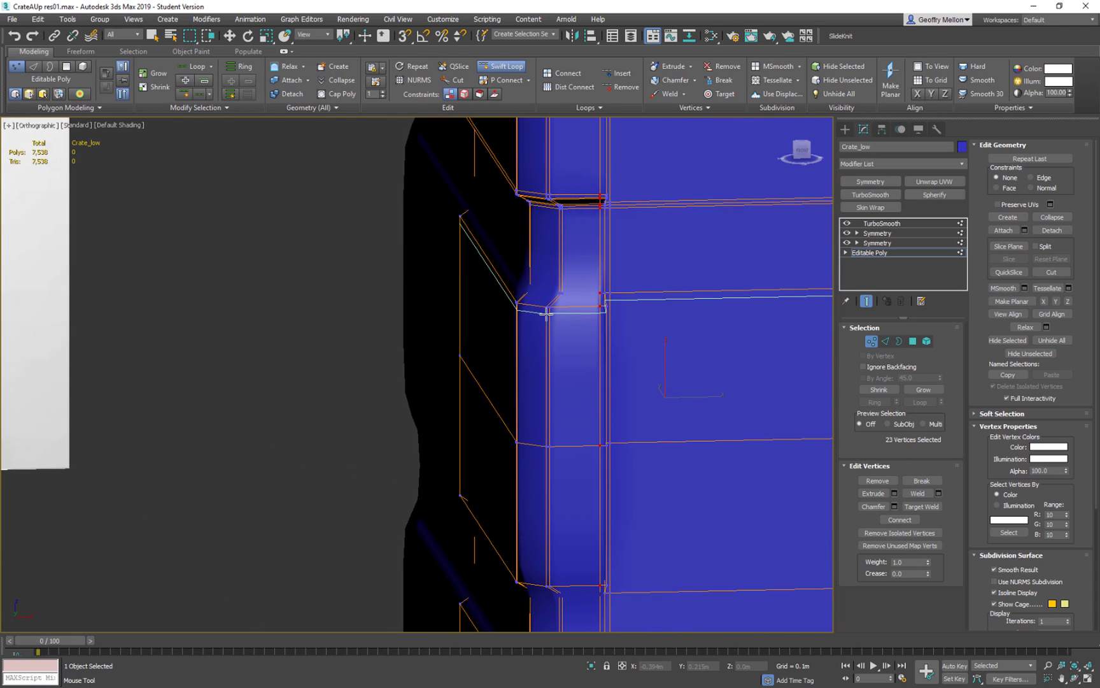
left_click(548, 312)
Insert a horizontal Swift Loop on the upper groove's floor, close to its lower sloped wall
middle_click_drag(658, 344, 624, 321, "alt")
scroll(609, 294, "up", 3)
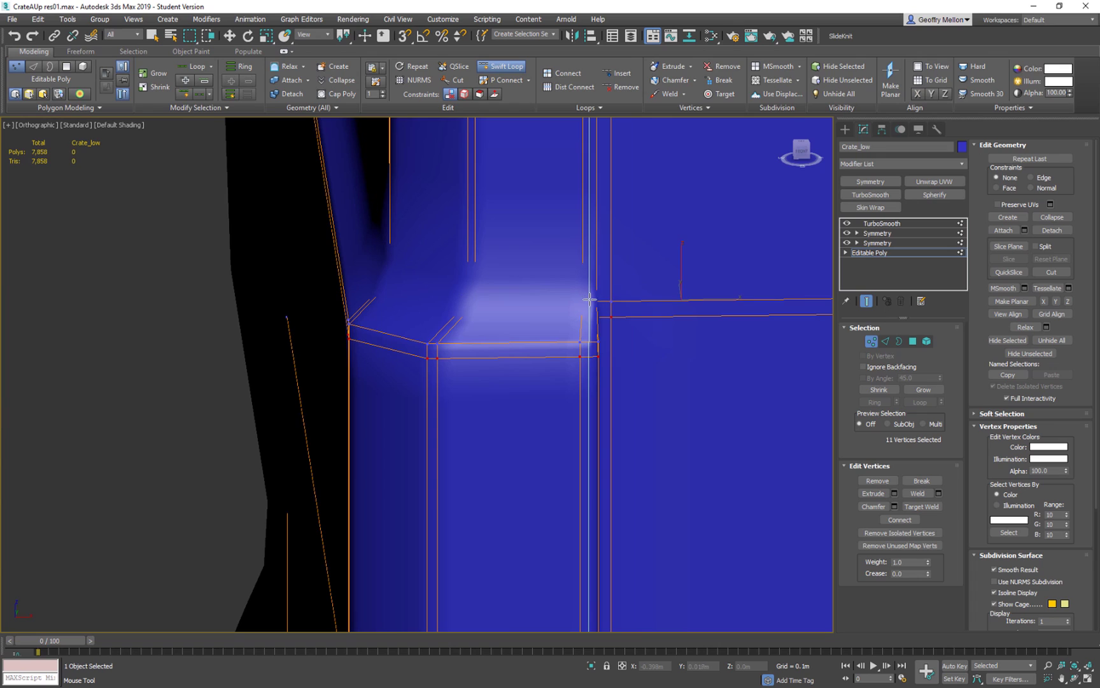
left_click(597, 299)
Insert a Swift Loop on the upper groove's lower sloped wall, close to where it meets the groove floor
middle_click_drag(420, 312, 450, 299, "alt")
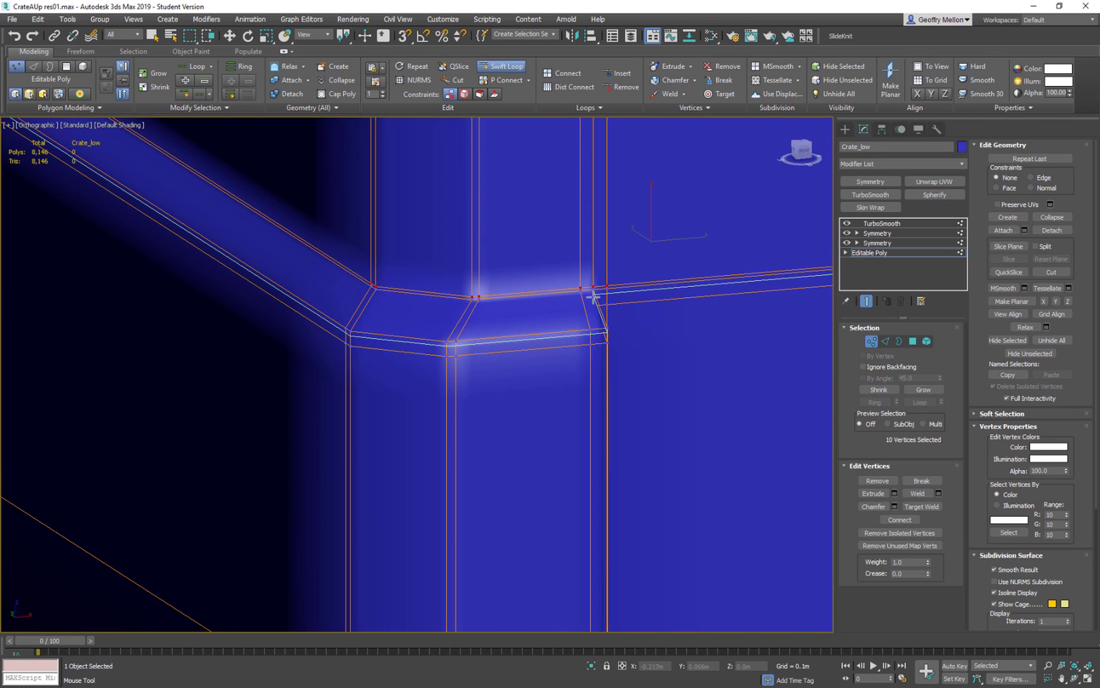
key("w")
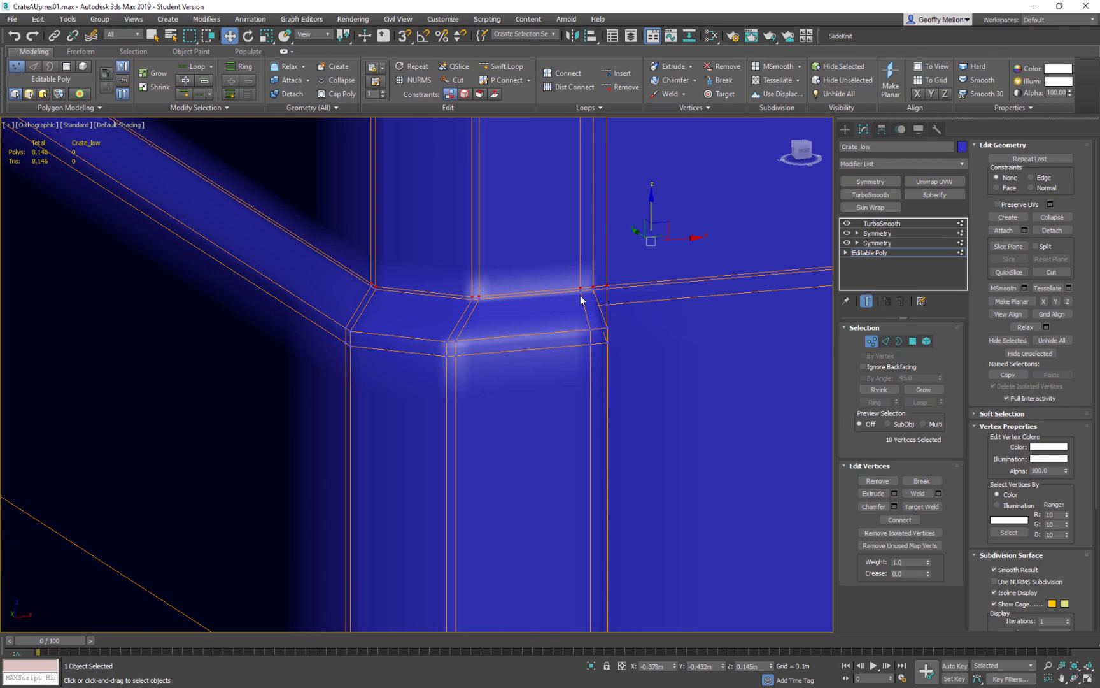
left_click(503, 66)
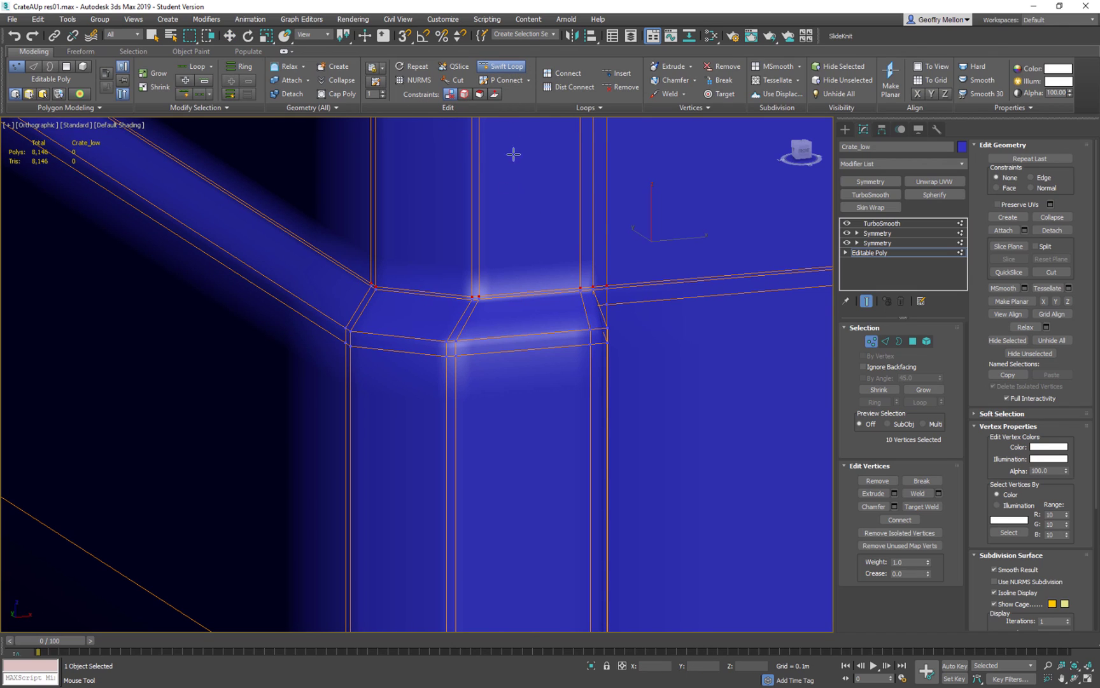
left_click(582, 293)
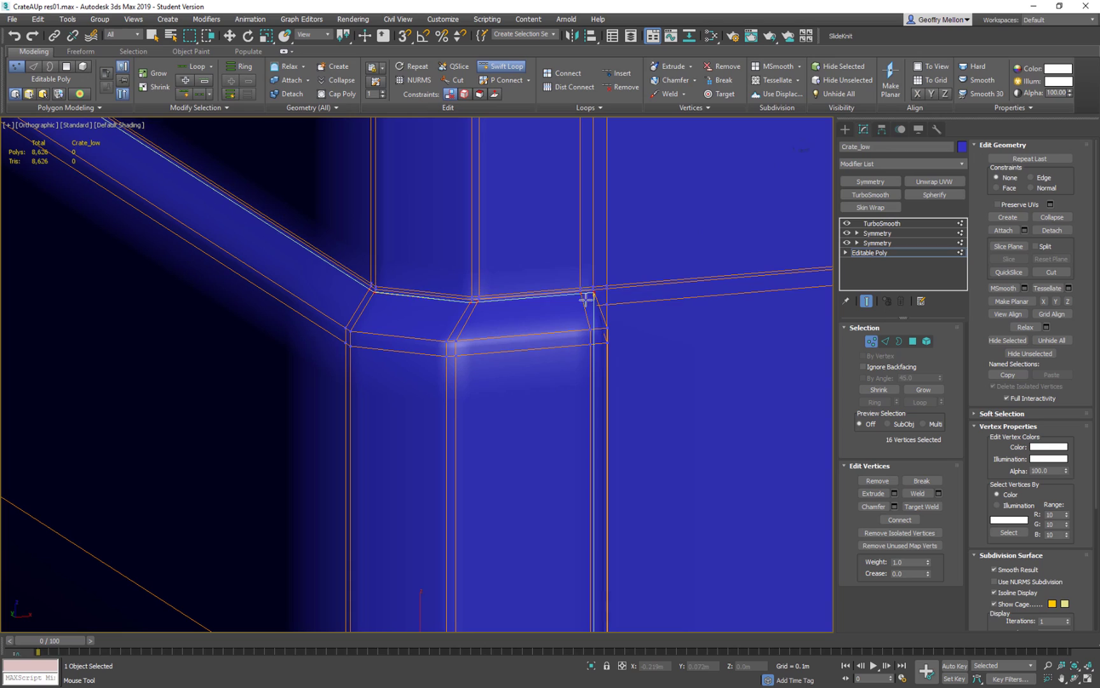
Insert a vertical Swift Loop on the crate's narrow corner face, close to its edge beside the front frame, and leave Swift Loop
scroll(625, 315, "down", 5)
middle_click_drag(668, 322, 511, 415)
scroll(643, 393, "down", 4)
middle_click_drag(643, 393, 393, 287)
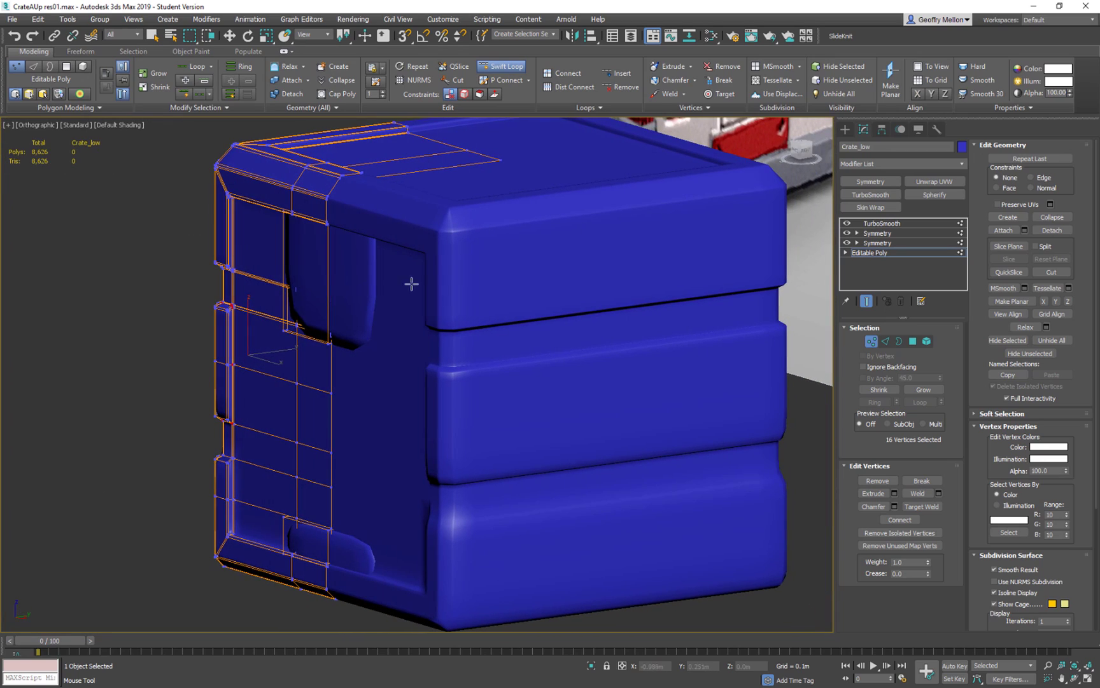
middle_click_drag(531, 250, 674, 244, "alt")
middle_click_drag(381, 218, 587, 295)
scroll(587, 295, "up", 5)
scroll(523, 300, "up", 5)
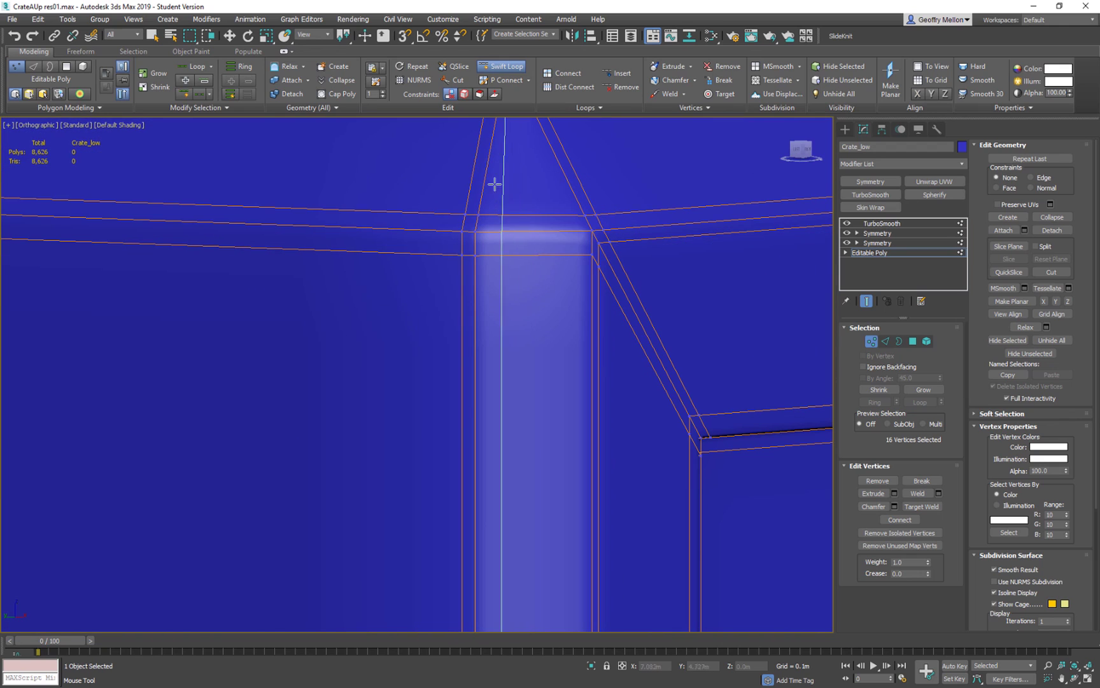
scroll(509, 210, "down", 3)
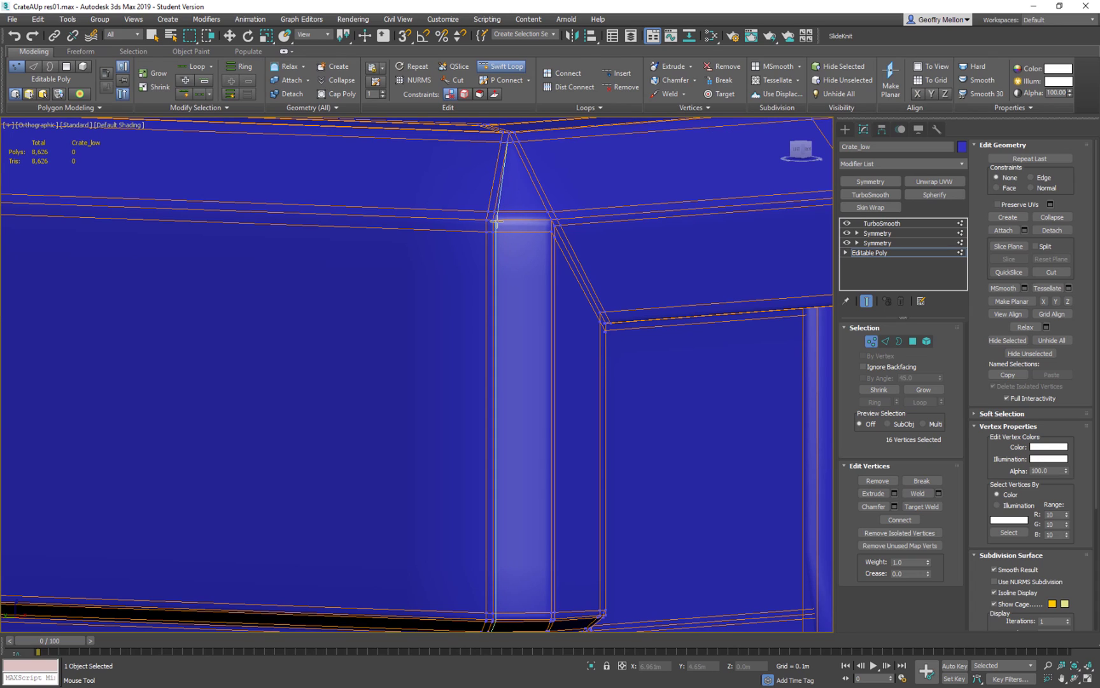
left_click(545, 219)
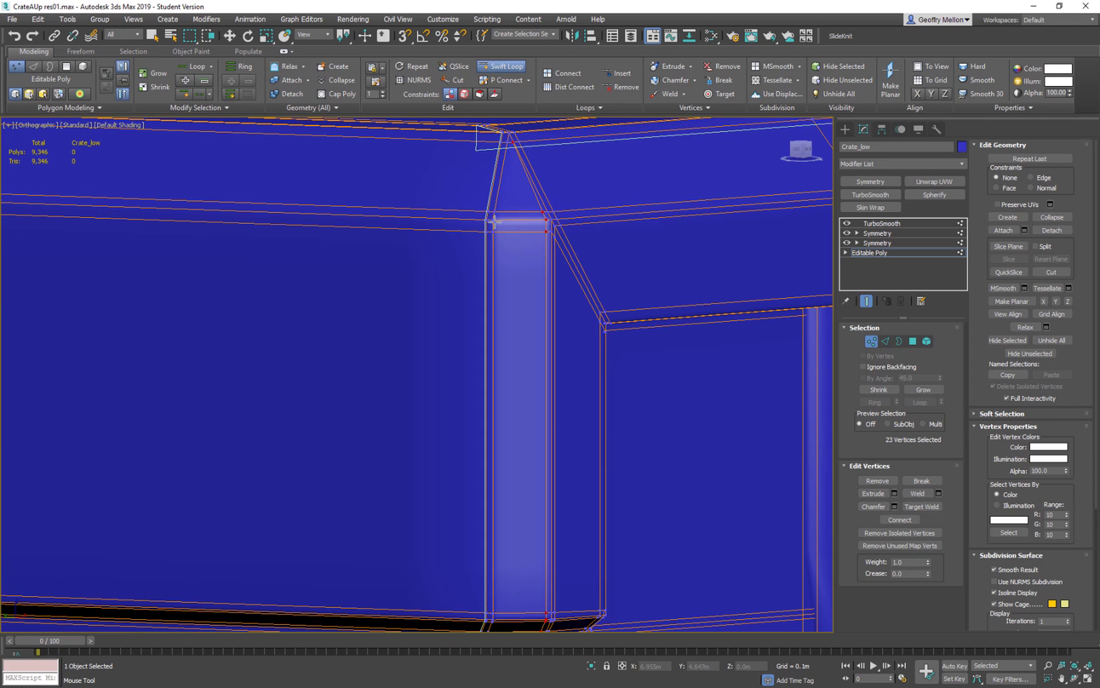
key("w")
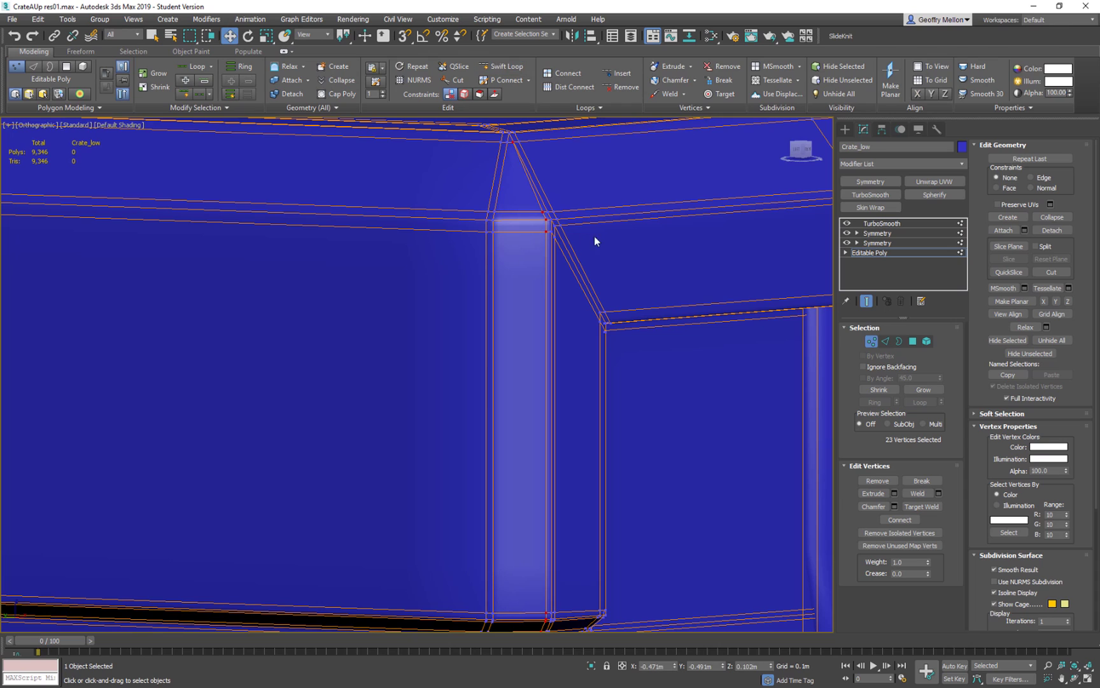
Join the two nearby vertices at the upper tip of the triangular corner bevel with a new edge
scroll(572, 336, "up", 8)
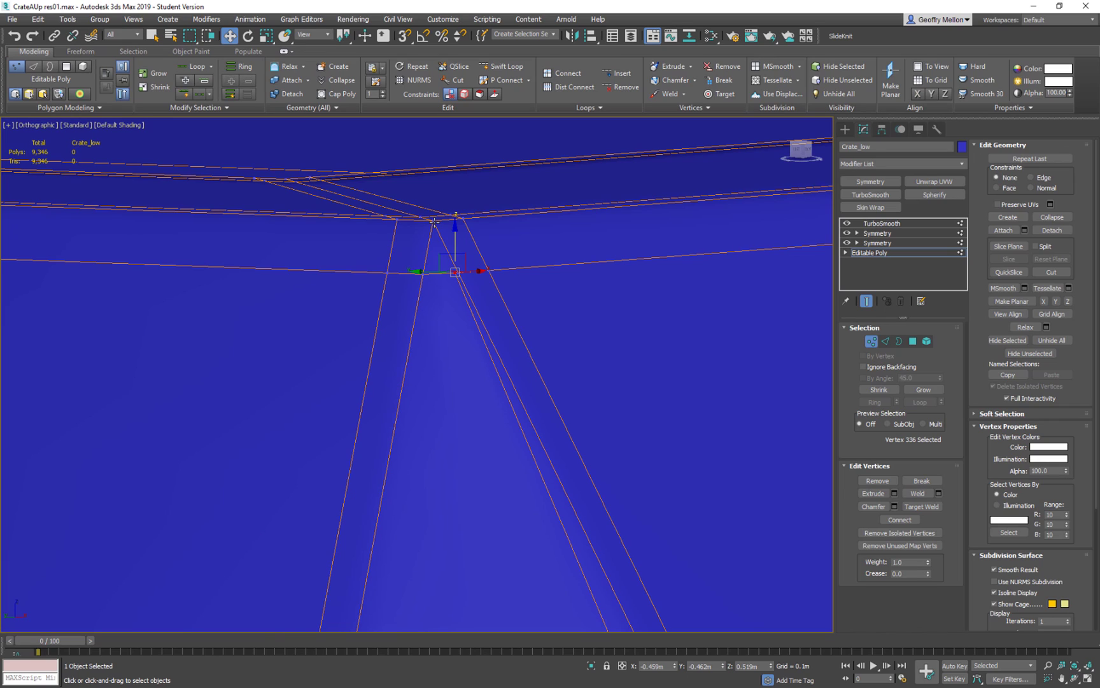
right_click(434, 223)
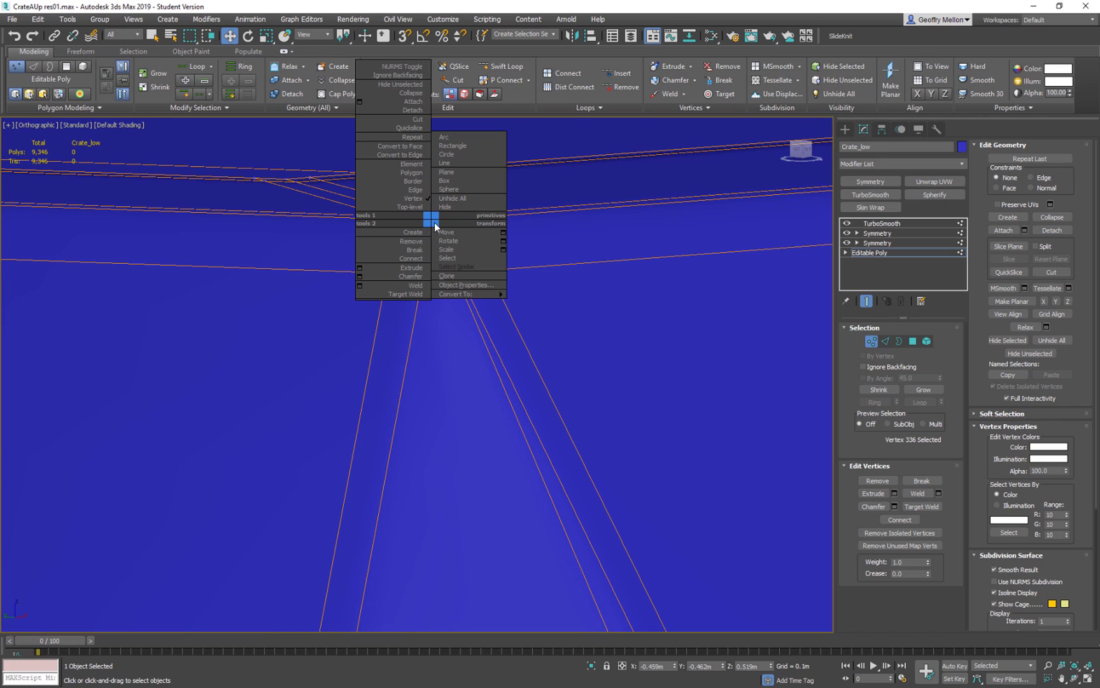
left_click(417, 119)
left_click(451, 271)
right_click(481, 294)
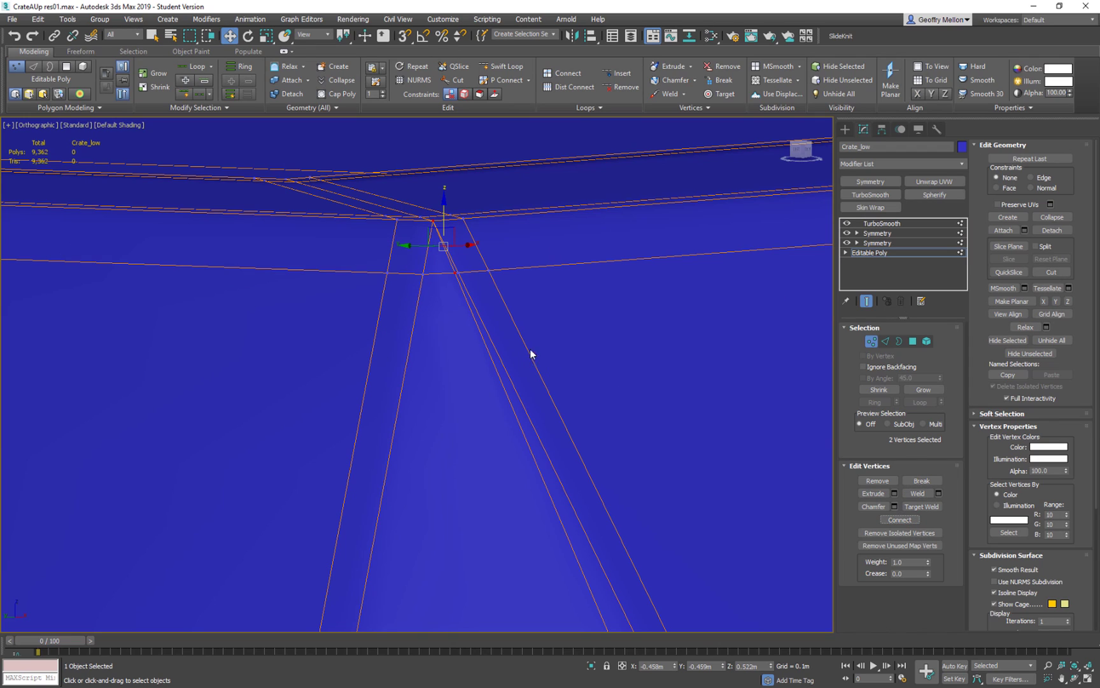
scroll(532, 343, "up", 5)
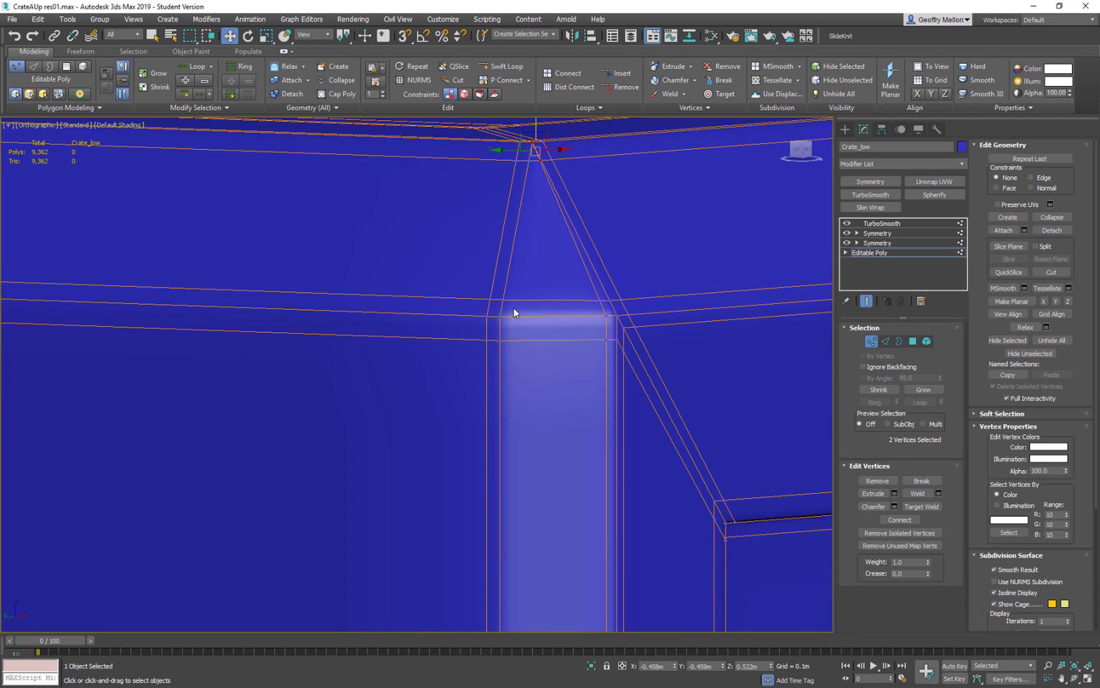
Insert a vertical Swift Loop on the narrow corner face near its edge beside the crate's side, and connect the adjacent vertices at the bevel's upper tip
left_click(502, 68)
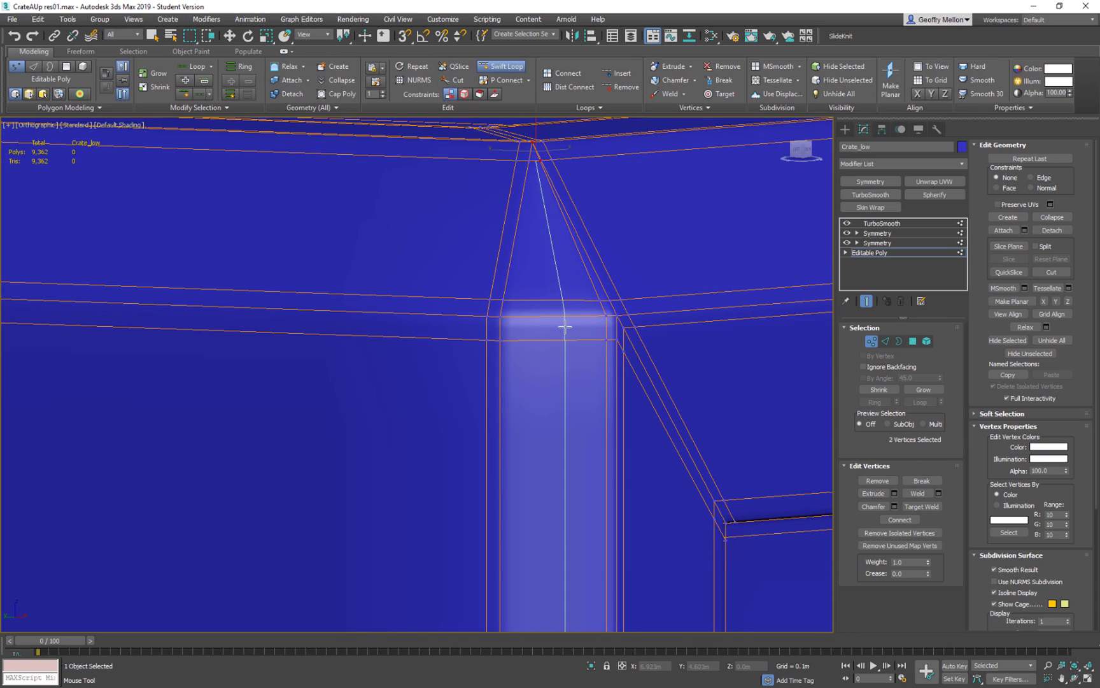
left_click(506, 299)
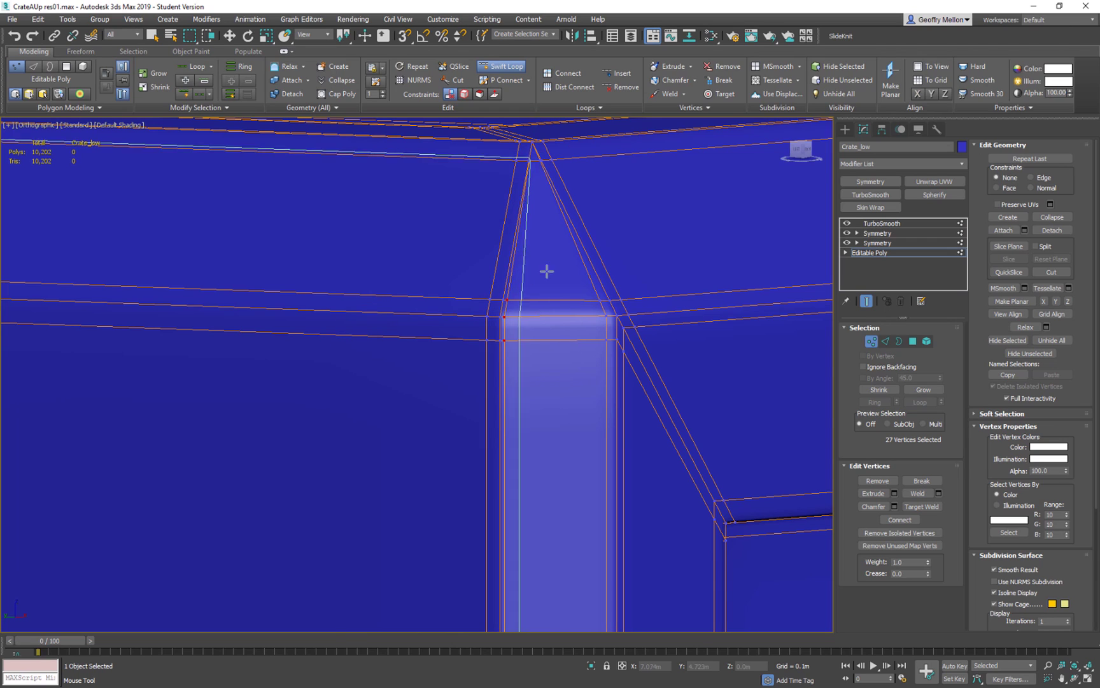
scroll(535, 282, "up", 4)
key("w")
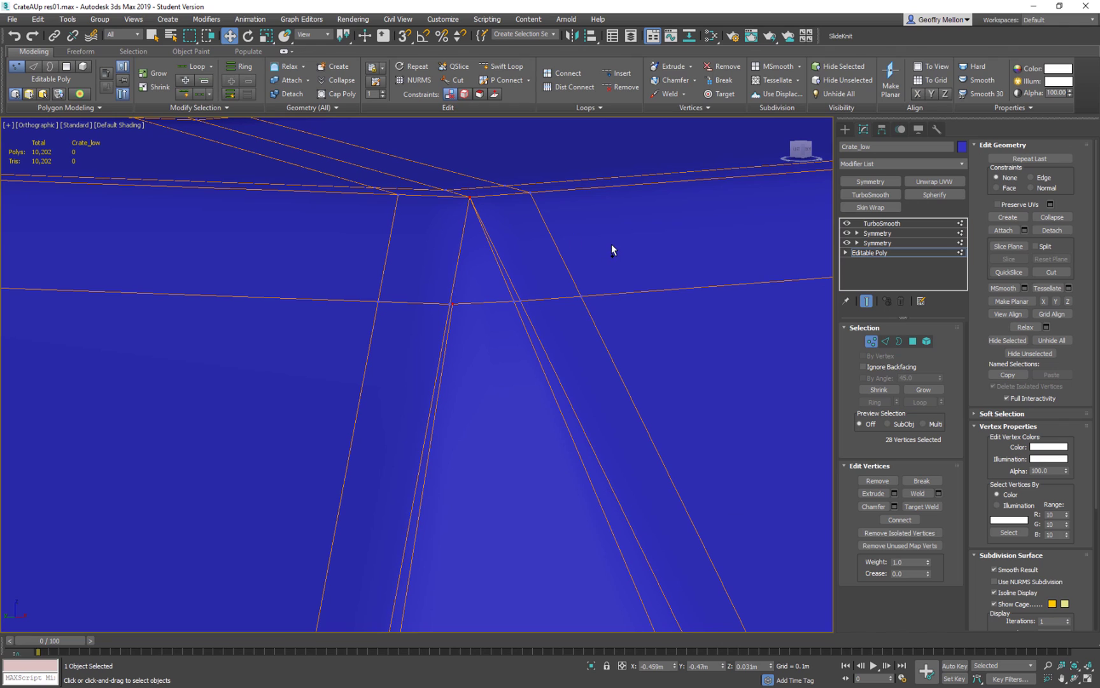
scroll(592, 234, "down", 5)
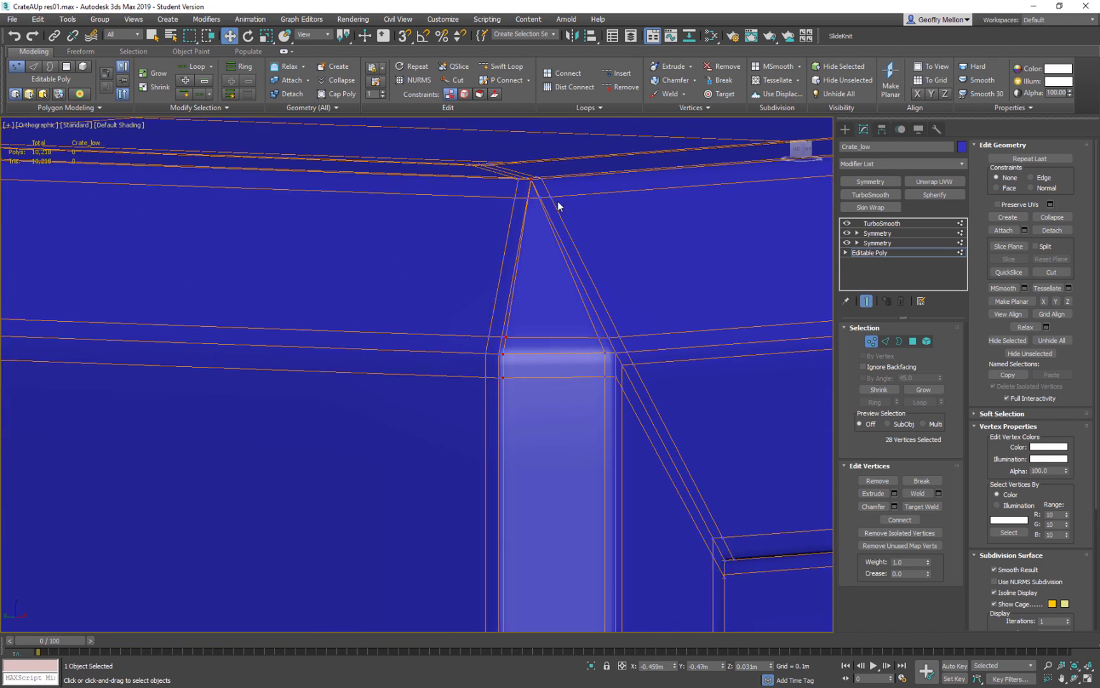
Insert a horizontal Swift Loop on the upper groove's lower sloped wall, close to its edge with the middle band
scroll(590, 253, "down", 2)
middle_click_drag(591, 255, 566, 222, "alt")
scroll(582, 228, "down", 2)
middle_click_drag(566, 222, 395, 264)
scroll(394, 264, "down", 5)
middle_click_drag(592, 309, 693, 311, "alt")
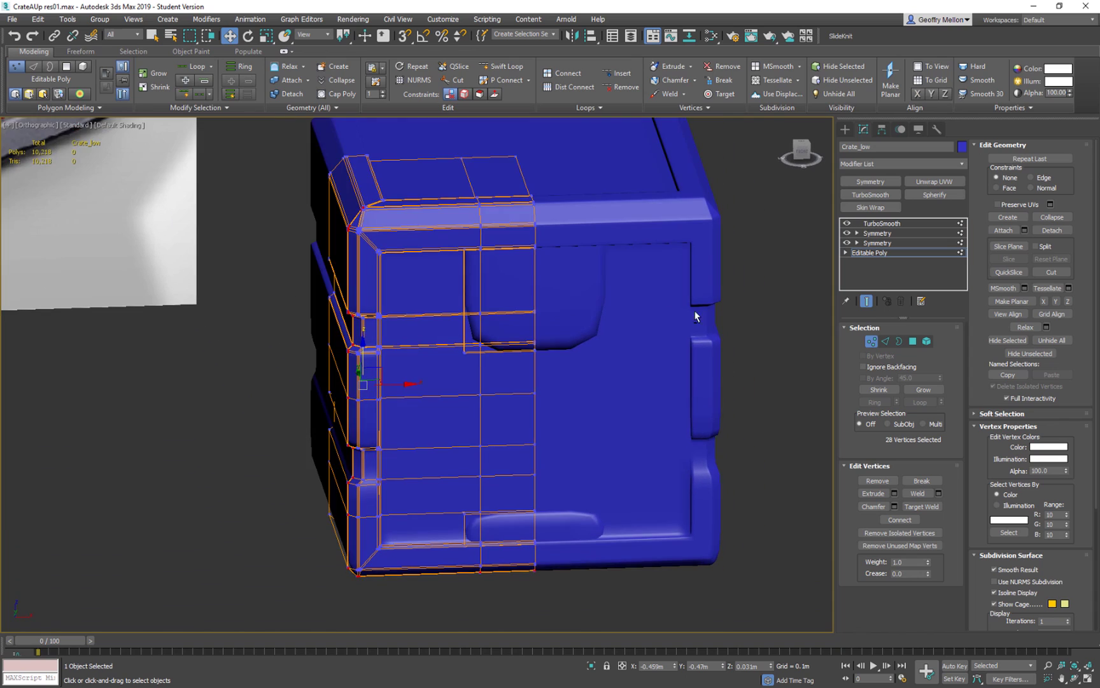
scroll(699, 321, "up", 6)
scroll(286, 347, "down", 4)
middle_click_drag(298, 353, 690, 276)
scroll(450, 273, "up", 5)
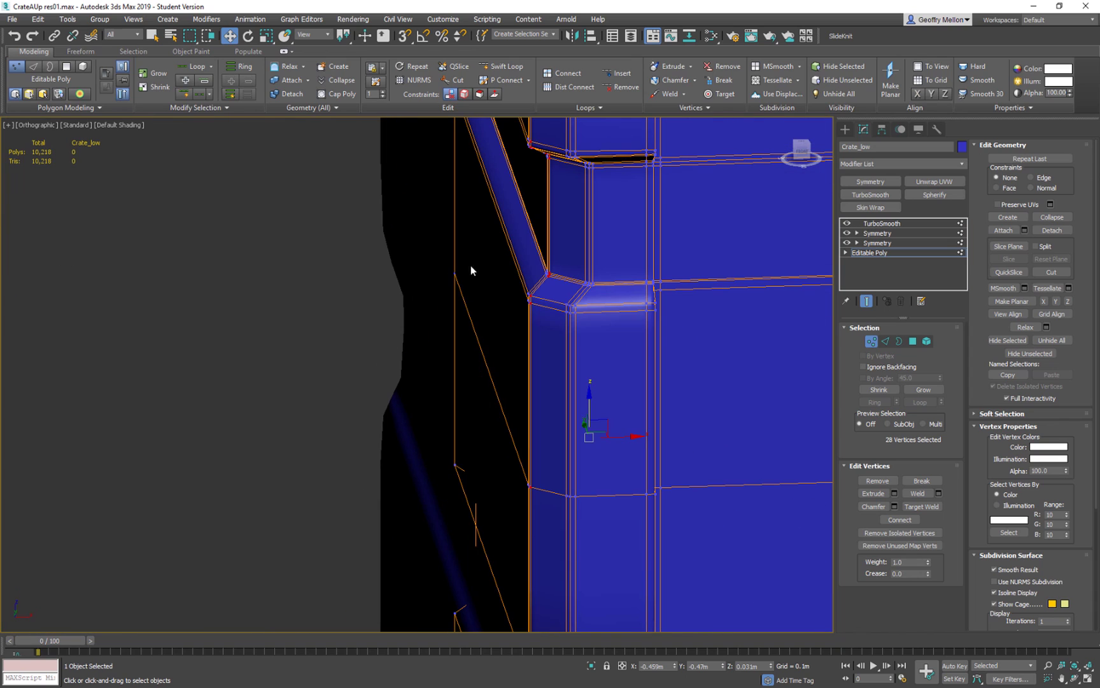
scroll(604, 349, "up", 3)
scroll(589, 335, "down", 4)
middle_click_drag(545, 344, 524, 355, "alt")
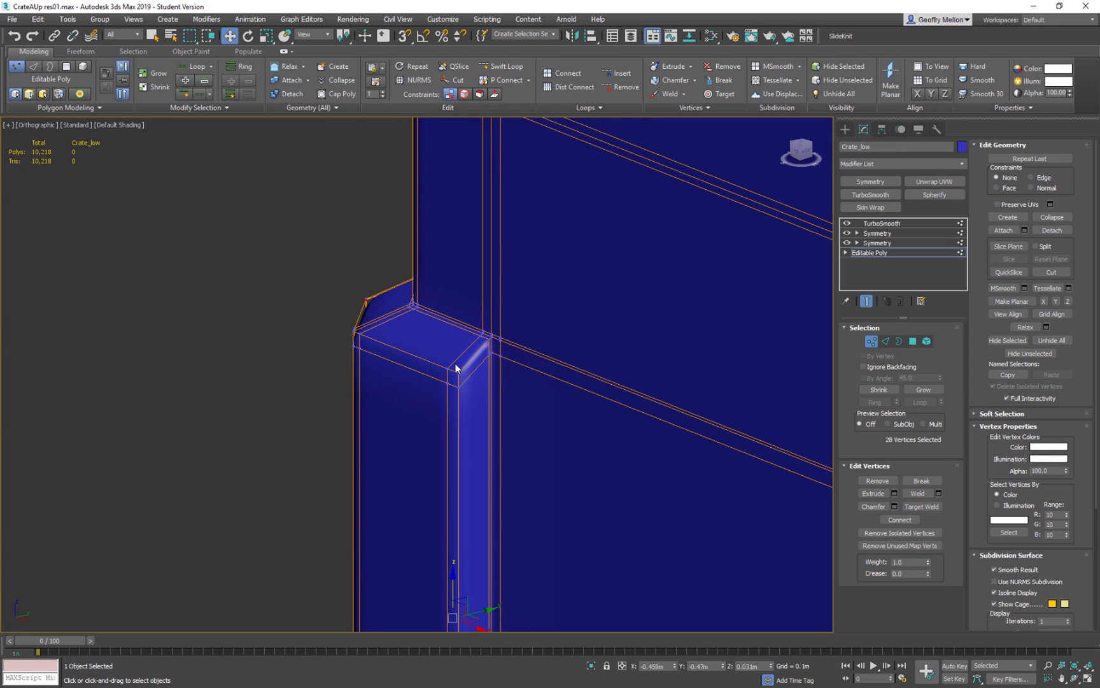
key("shift+alt+w")
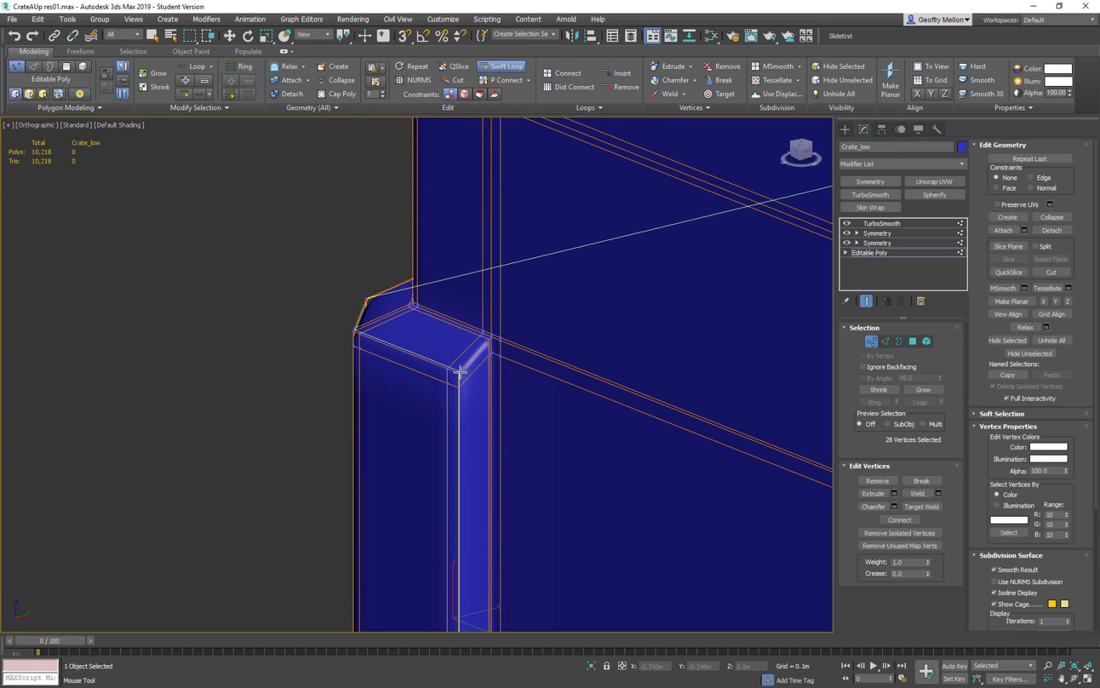
middle_click_drag(459, 371, 503, 360, "alt")
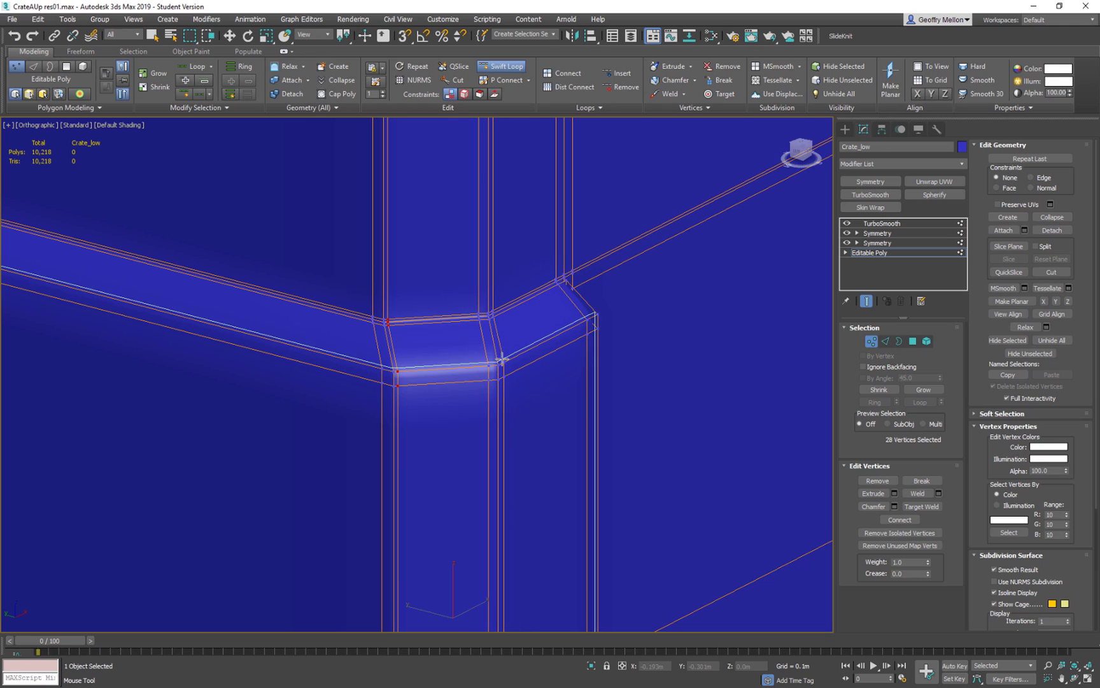
left_click(500, 361)
Insert supporting Swift Loops along the lower groove's upper sloped wall, close to its edges
middle_click_drag(656, 369, 426, 274, "alt")
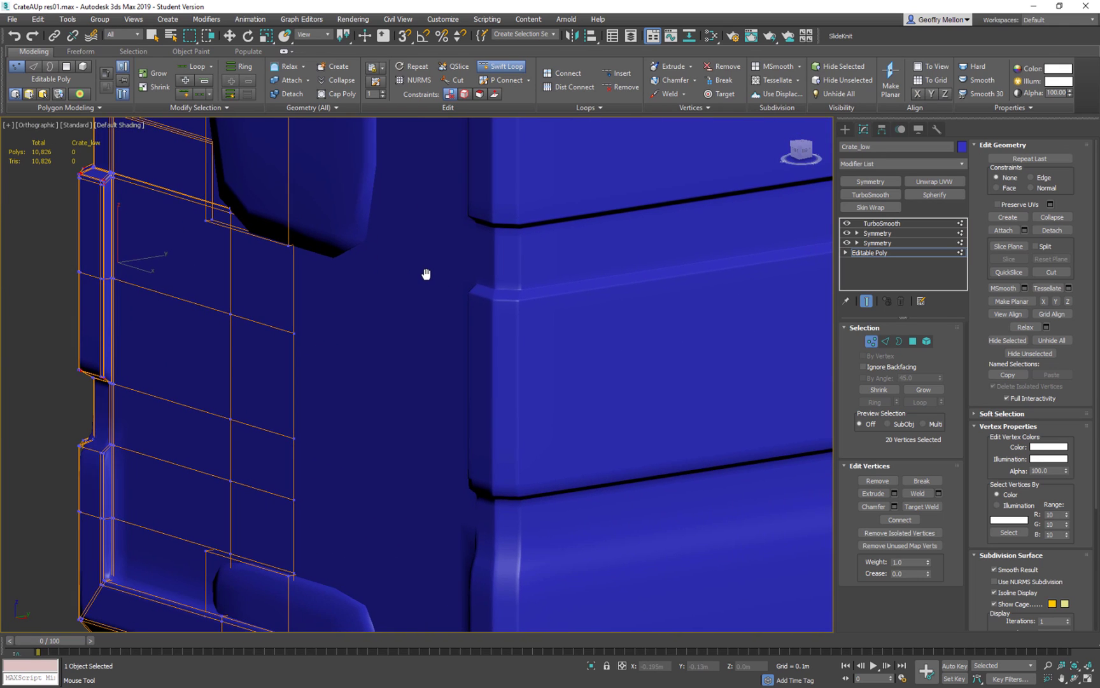
middle_click_drag(538, 307, 395, 349, "alt")
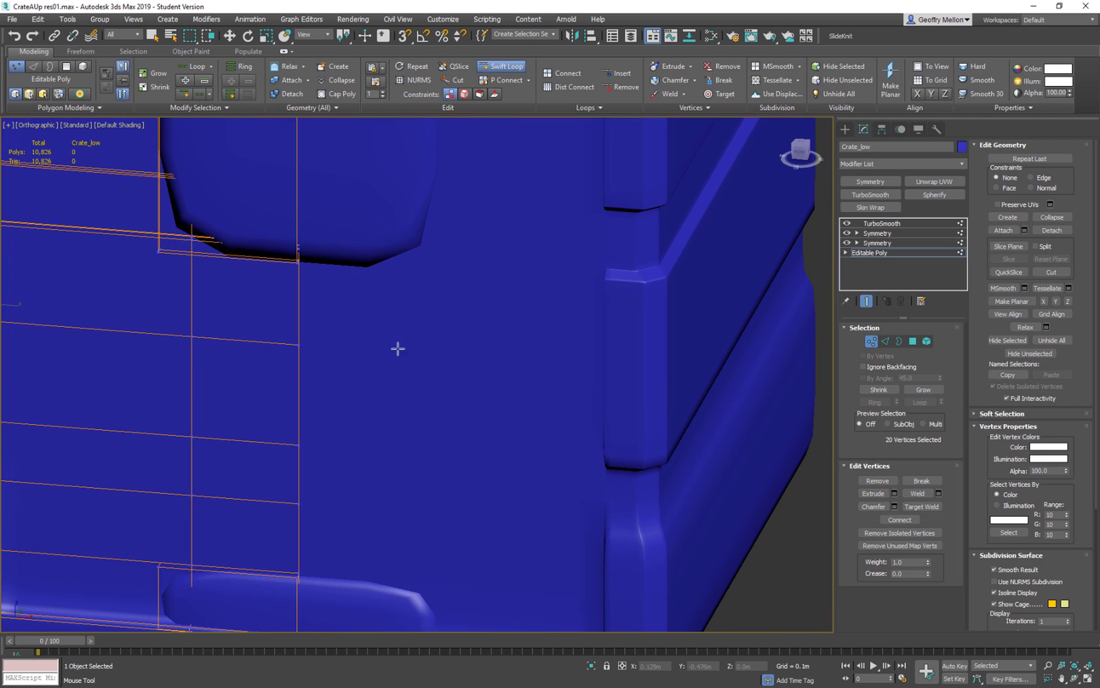
scroll(640, 264, "down", 8)
middle_click_drag(621, 363, 662, 292, "alt")
middle_click_drag(552, 266, 453, 330, "alt")
scroll(552, 277, "up", 6)
scroll(521, 301, "up", 4)
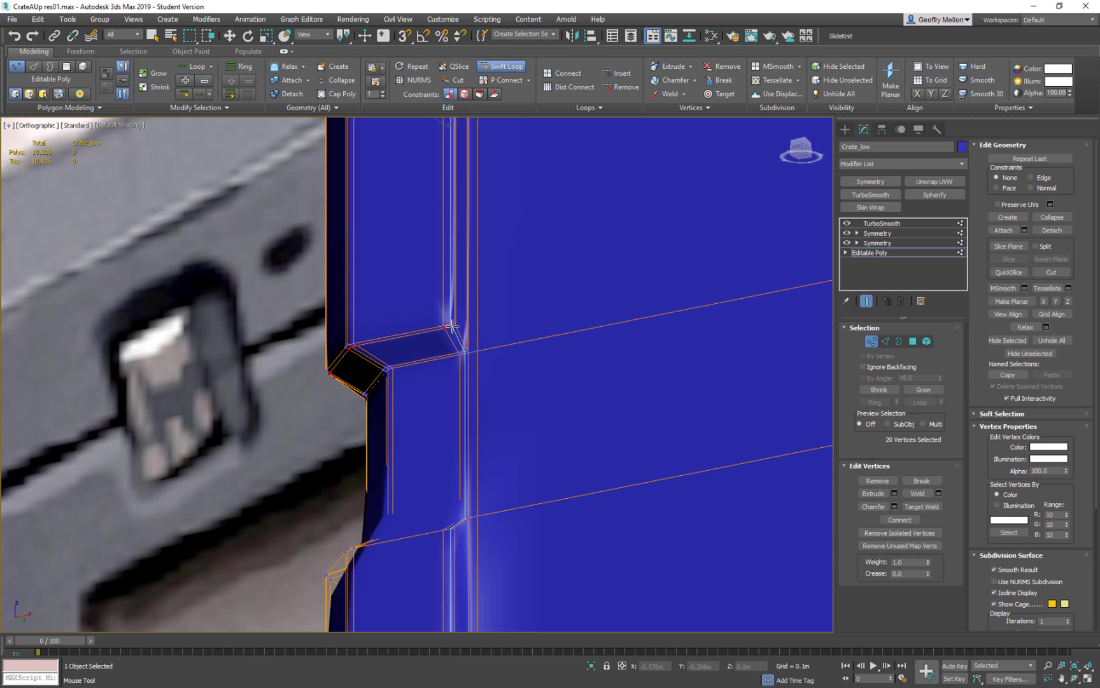
scroll(529, 306, "down", 5)
middle_click_drag(648, 287, 595, 433, "alt")
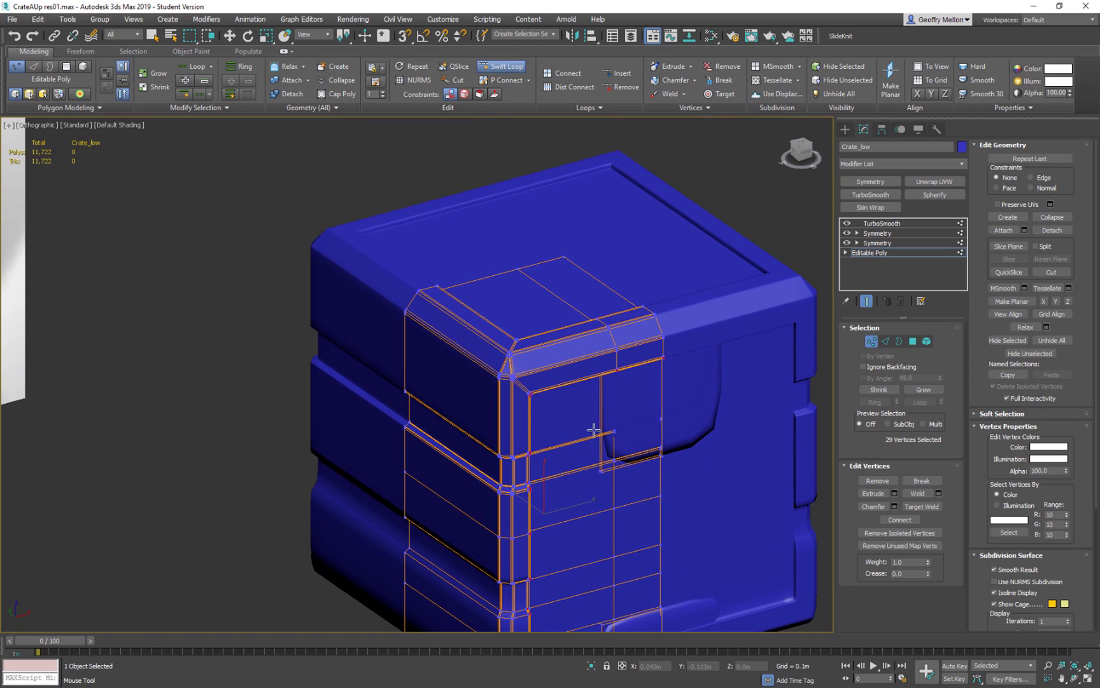
Insert horizontal Swift Loops on the lower groove's floor beside its lower sloped wall and close to both edges of that sloped wall
middle_click_drag(587, 388, 418, 315, "alt")
scroll(562, 323, "down", 5)
scroll(458, 268, "up", 3)
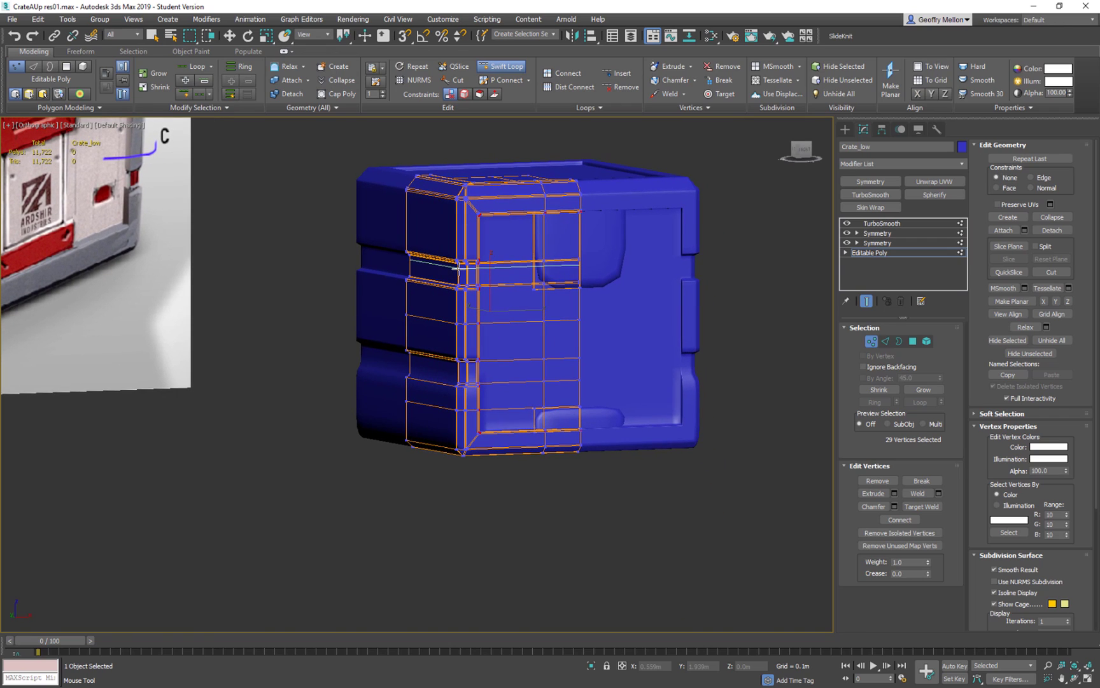
middle_click_drag(501, 404, 607, 362)
scroll(607, 362, "up", 4)
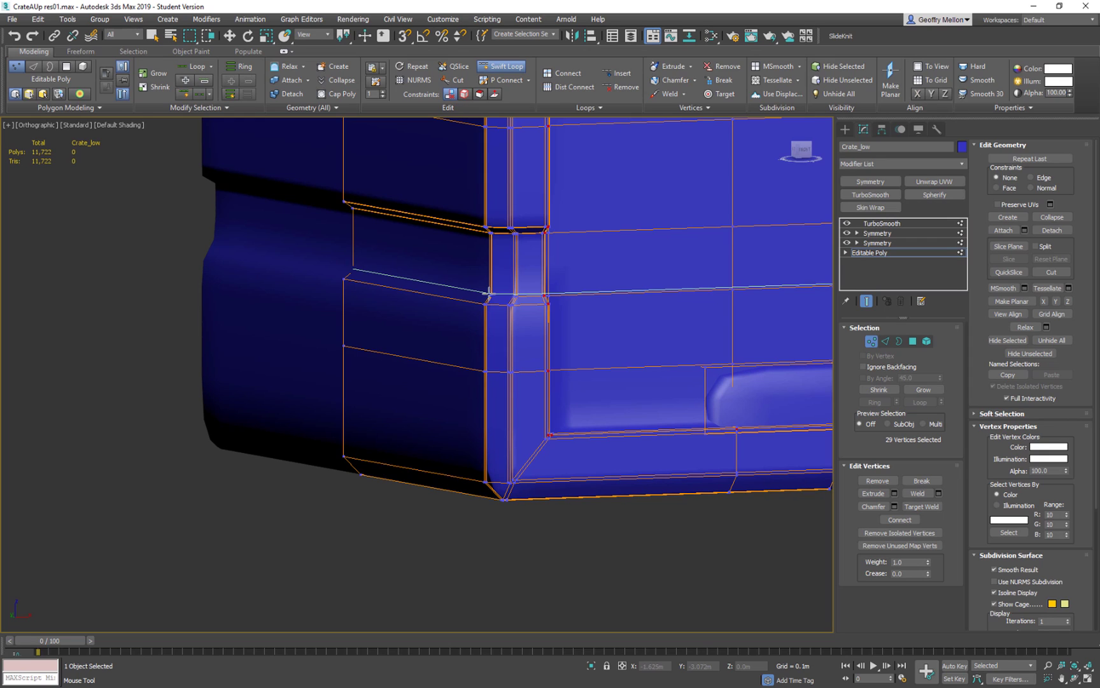
scroll(489, 290, "up", 2)
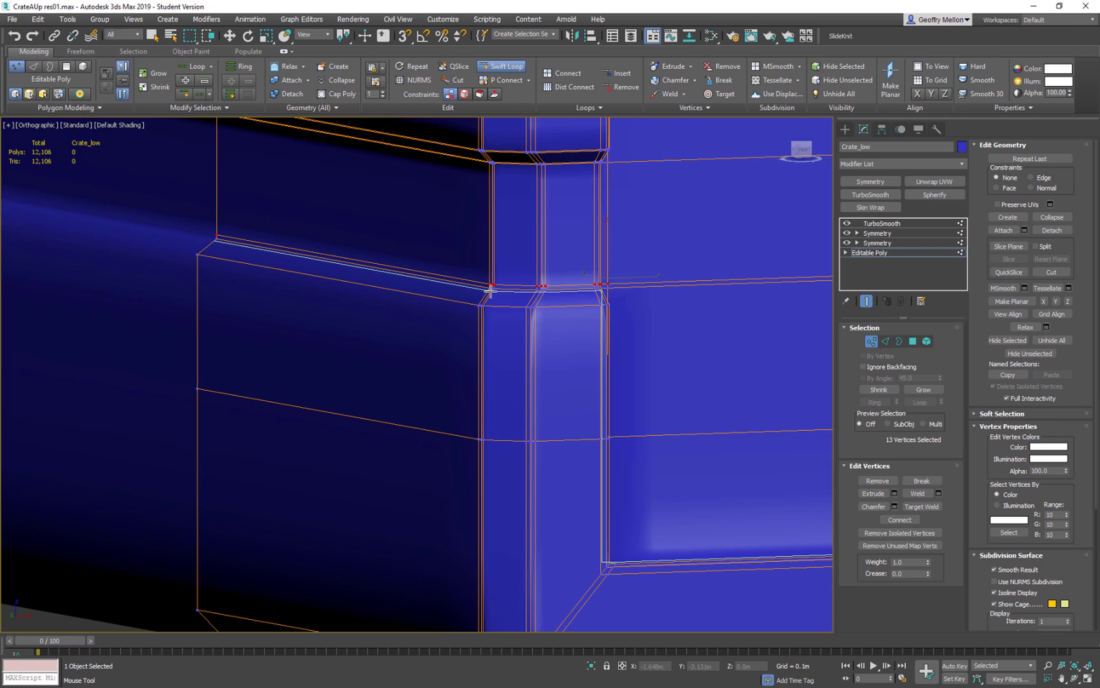
left_click(481, 301)
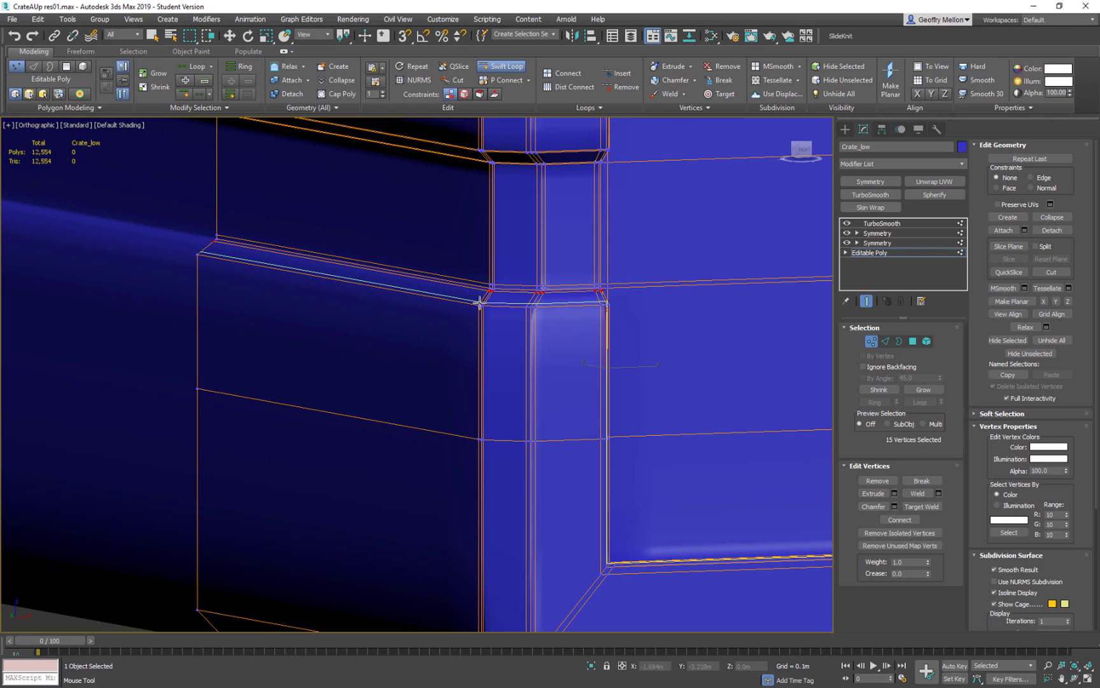
Examine the smoothed grooves and the crate's lower bevelled corner for missing support loops, and leave Swift Loop
middle_click_drag(542, 323, 531, 270)
scroll(531, 270, "down", 4)
middle_click_drag(597, 286, 731, 330, "alt")
middle_click_drag(498, 326, 633, 285, "alt")
scroll(620, 303, "up", 3)
scroll(538, 324, "down", 8)
scroll(541, 325, "up", 2)
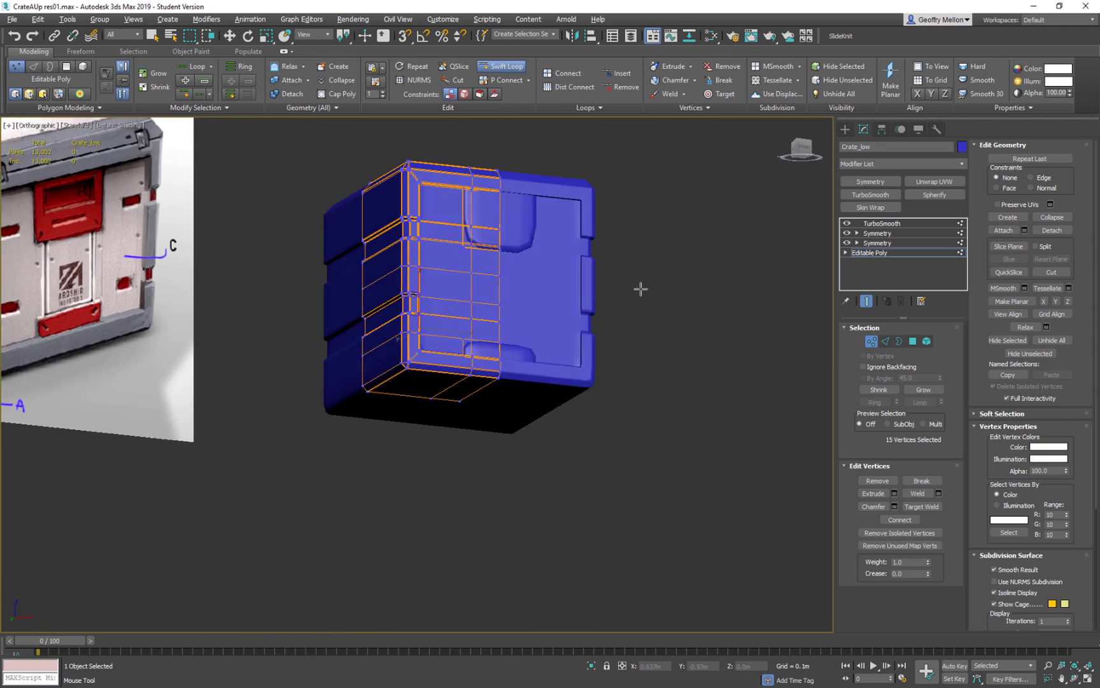
scroll(385, 352, "up", 5)
scroll(386, 352, "up", 4)
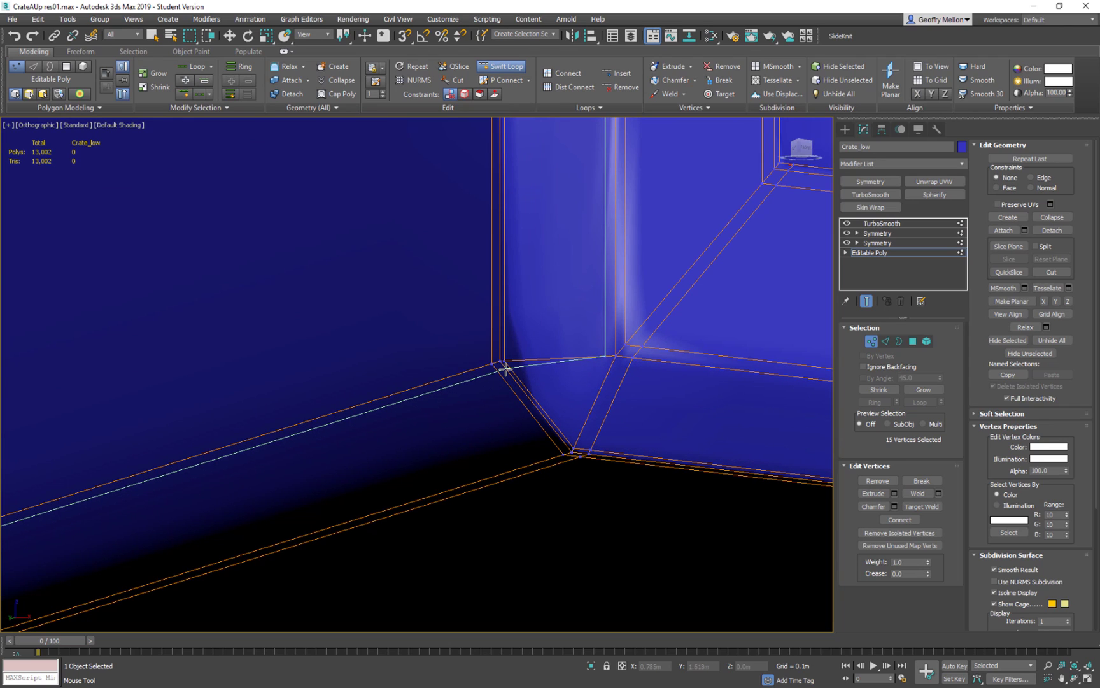
right_click(620, 362)
middle_click_drag(435, 350, 516, 342)
scroll(513, 344, "down", 2)
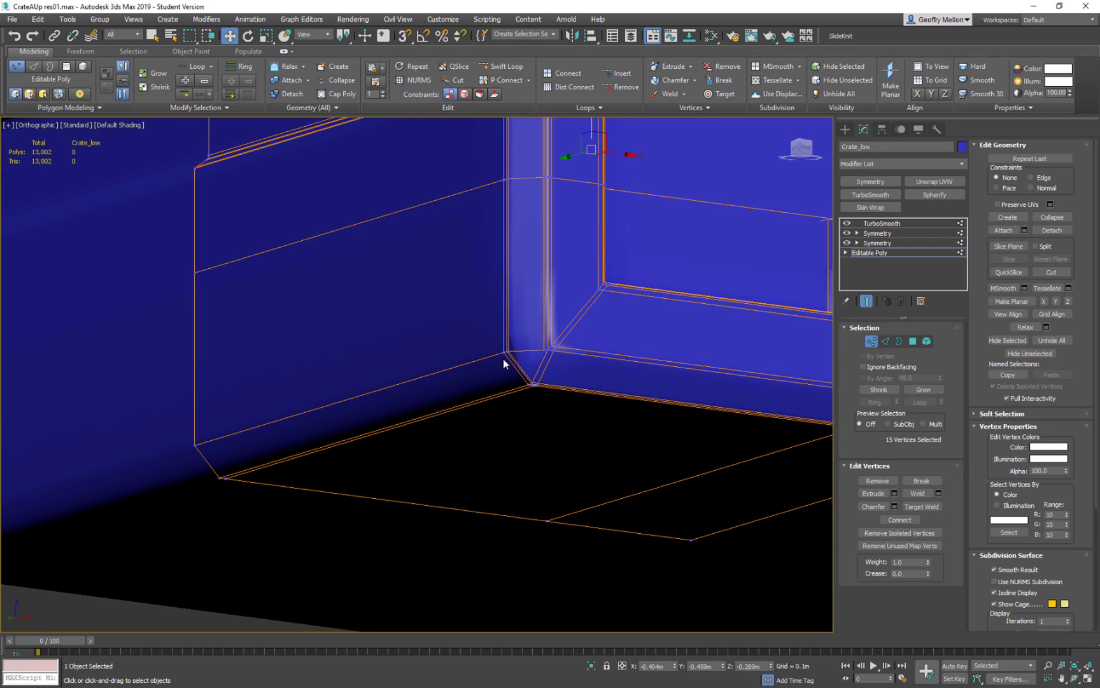
Connect the edges across the crate side's bottom bevel with 1 segment and a slide of -91, close to the bevel's upper edge
key("2")
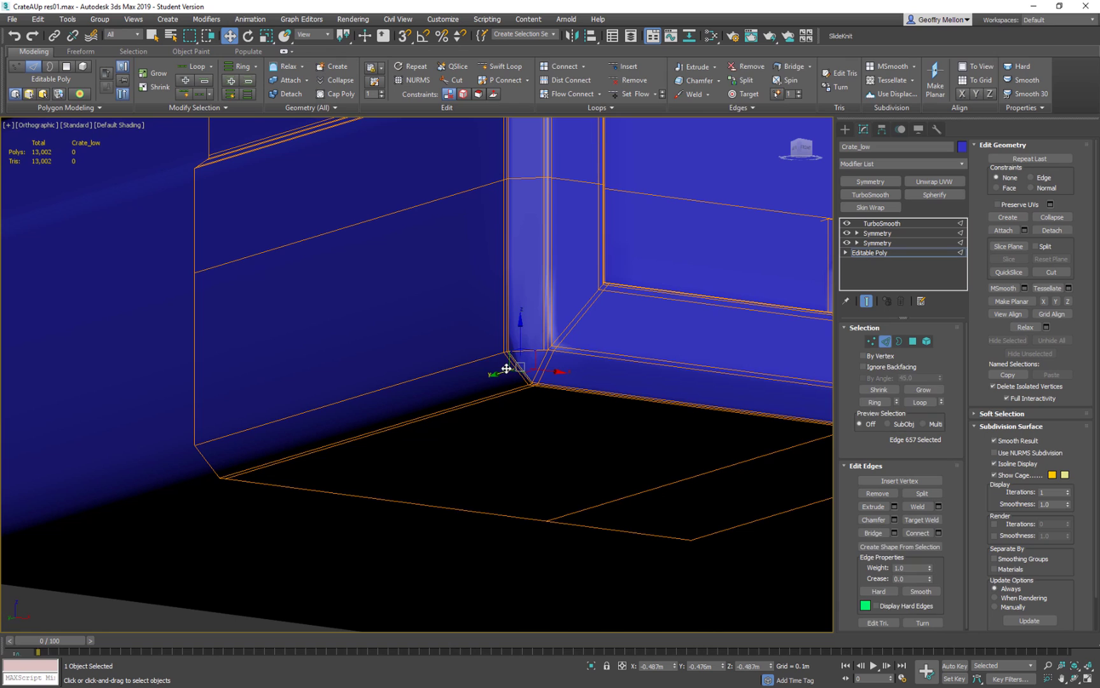
scroll(509, 367, "up", 3)
scroll(327, 362, "down", 4)
middle_click_drag(314, 408, 688, 377)
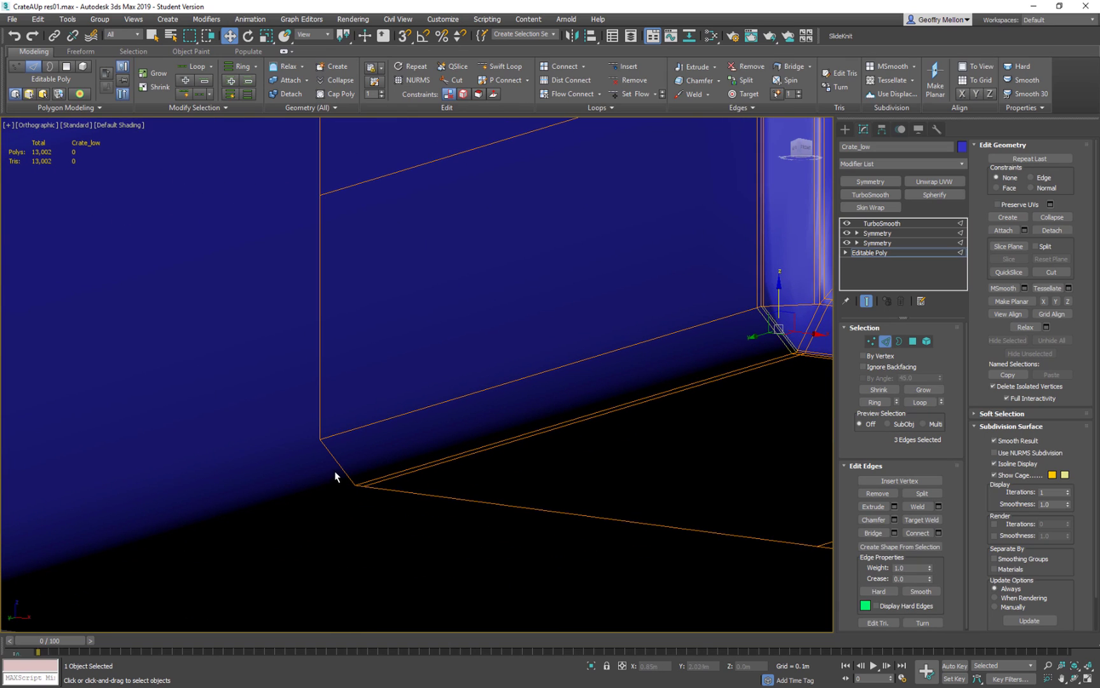
right_click(541, 363)
left_click(439, 406)
scroll(458, 363, "up", 2)
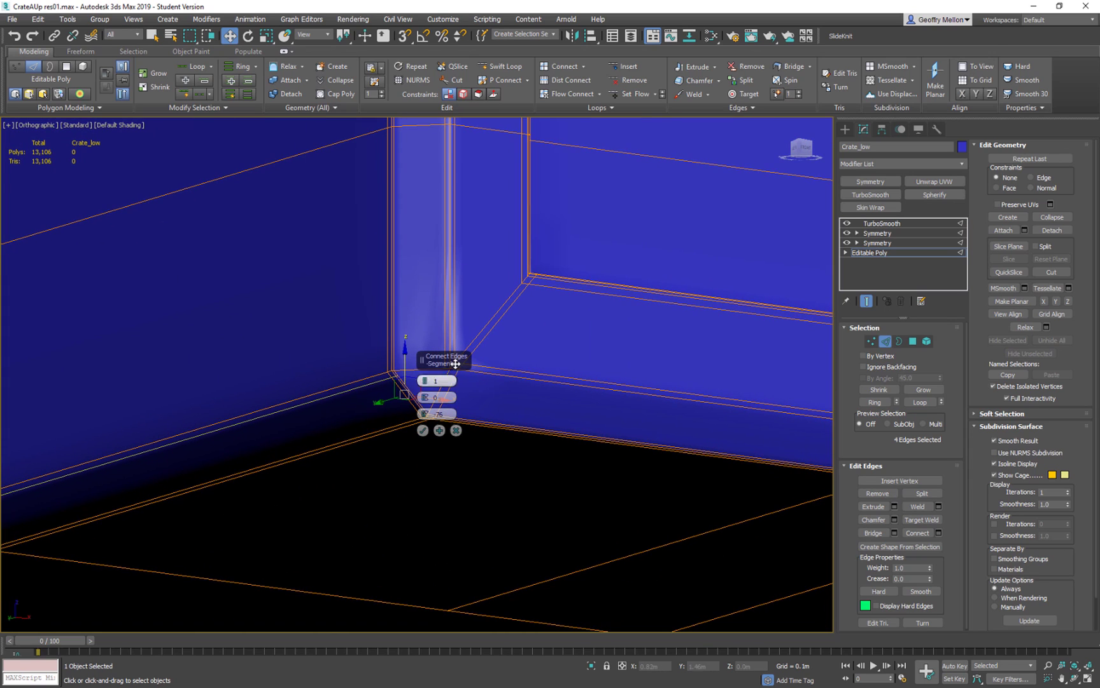
middle_click_drag(534, 158, 604, 267, "alt")
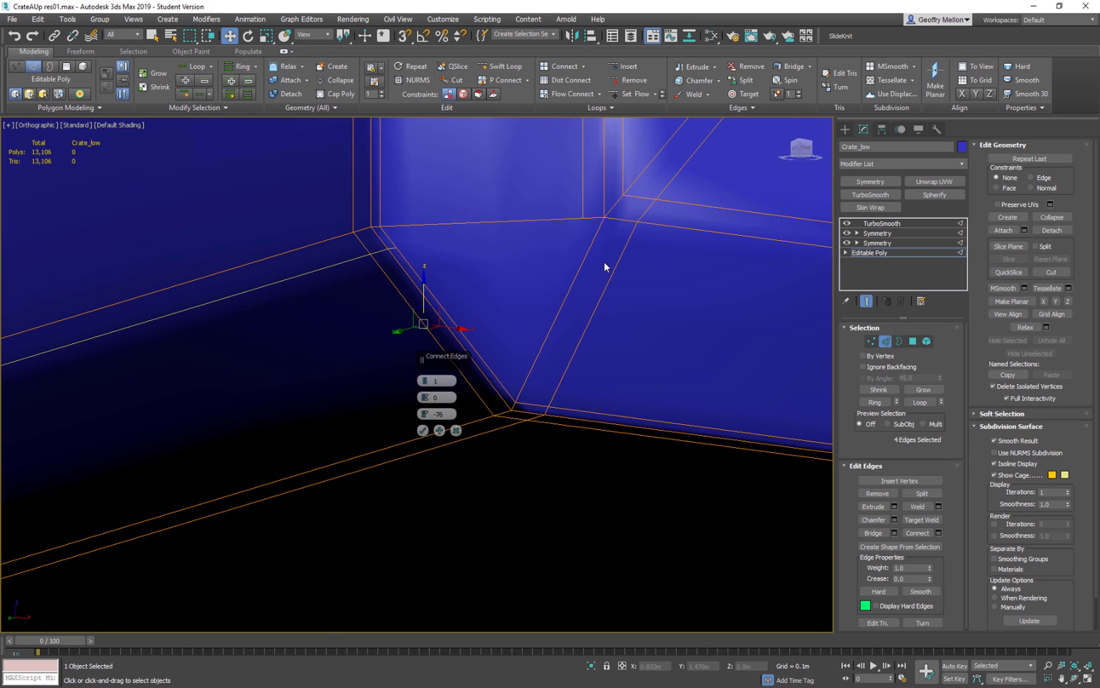
left_click_drag(426, 414, 426, 448)
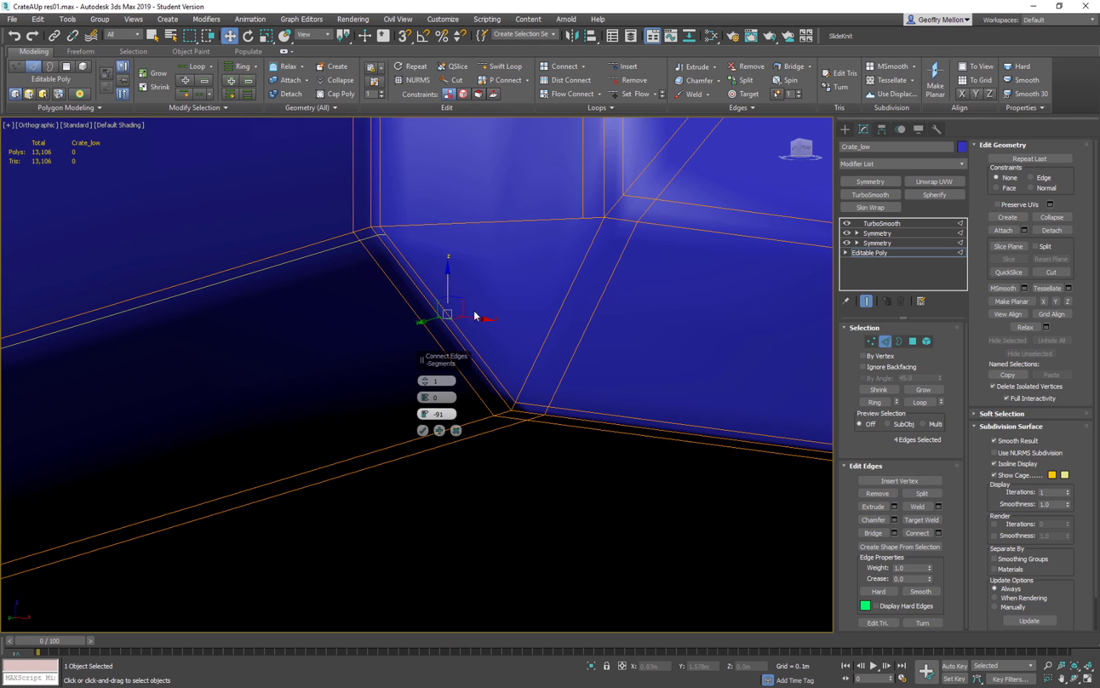
left_click(422, 430)
Try to connect the new side bevel loop's end vertex to the vertical loop's vertex at the lower corner triangle
key("1")
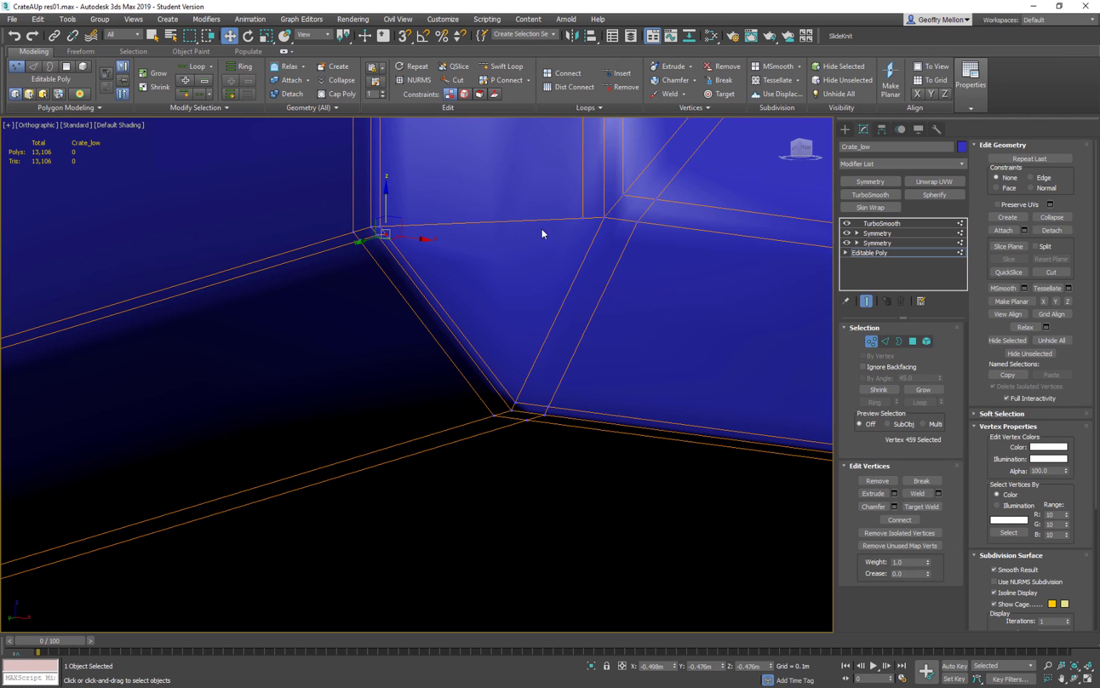
left_click(583, 221, "ctrl")
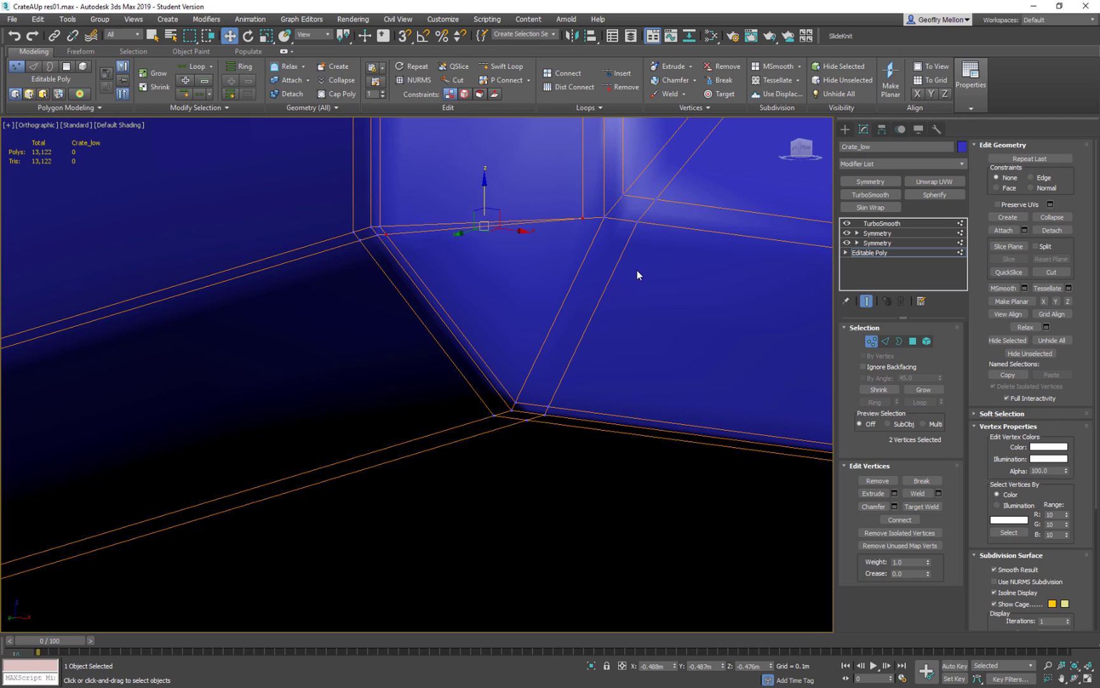
middle_click_drag(579, 253, 473, 254, "alt")
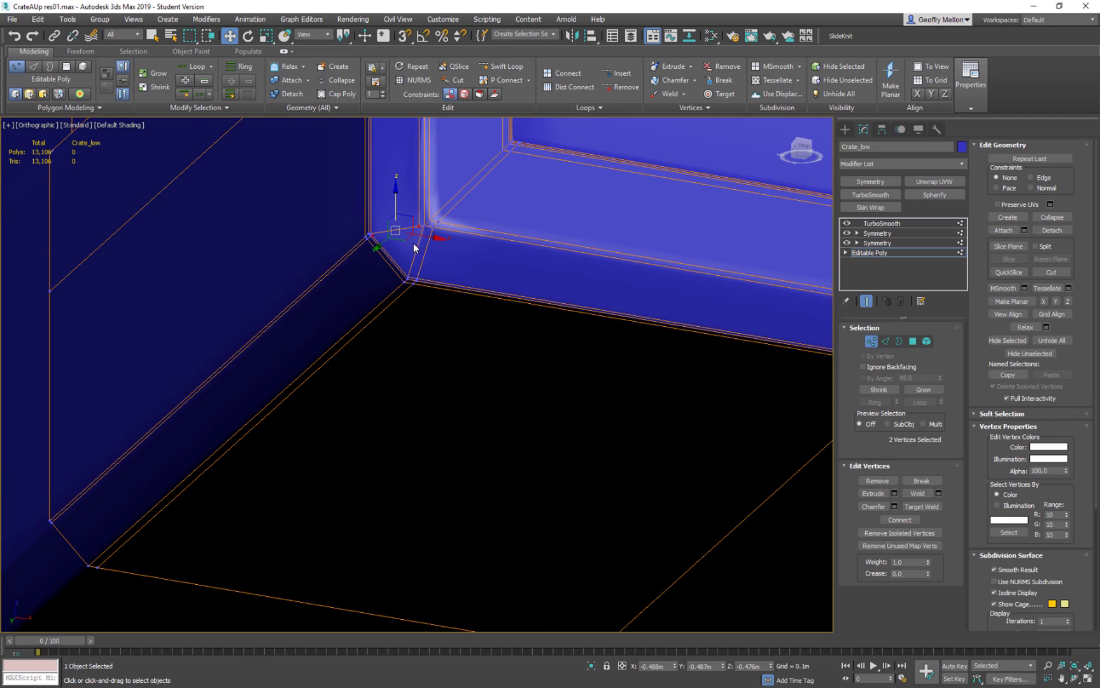
Connect the edges across the crate front's bottom bevel with 1 segment and a slide of 91, close to the bevel's upper edge
key("2")
double_click(508, 293)
middle_click_drag(636, 314, 315, 260)
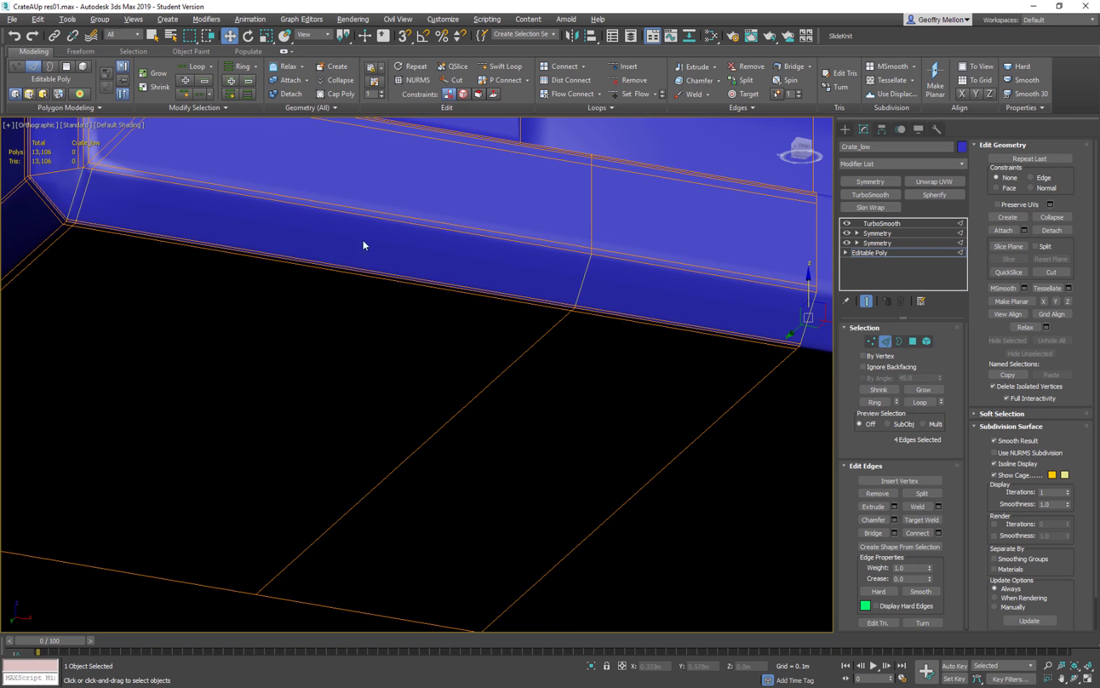
middle_click_drag(466, 263, 489, 298, "alt")
middle_click_drag(583, 307, 644, 316, "alt")
right_click(642, 309)
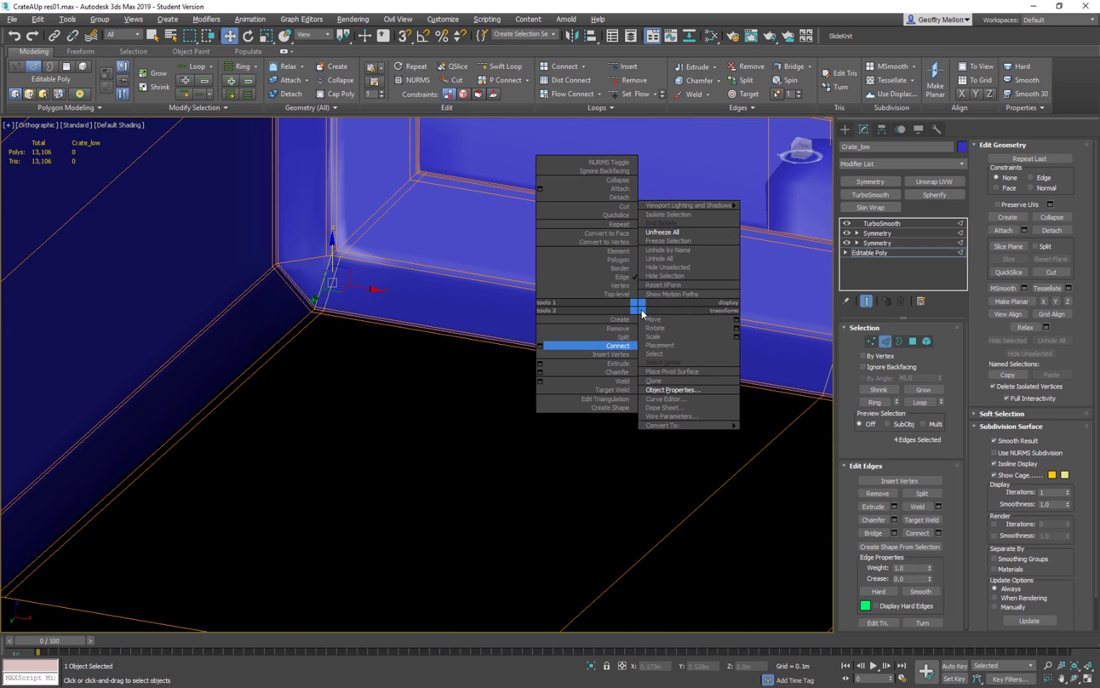
left_click(541, 344)
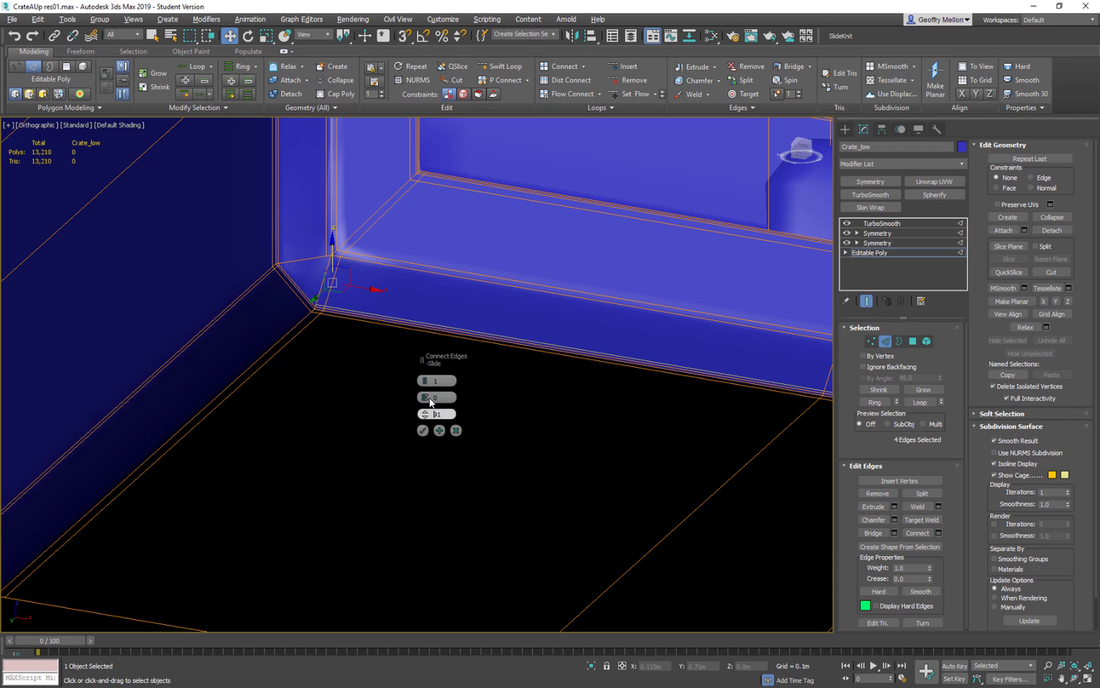
key("Return")
middle_click_drag(378, 271, 509, 341)
scroll(530, 330, "up", 5)
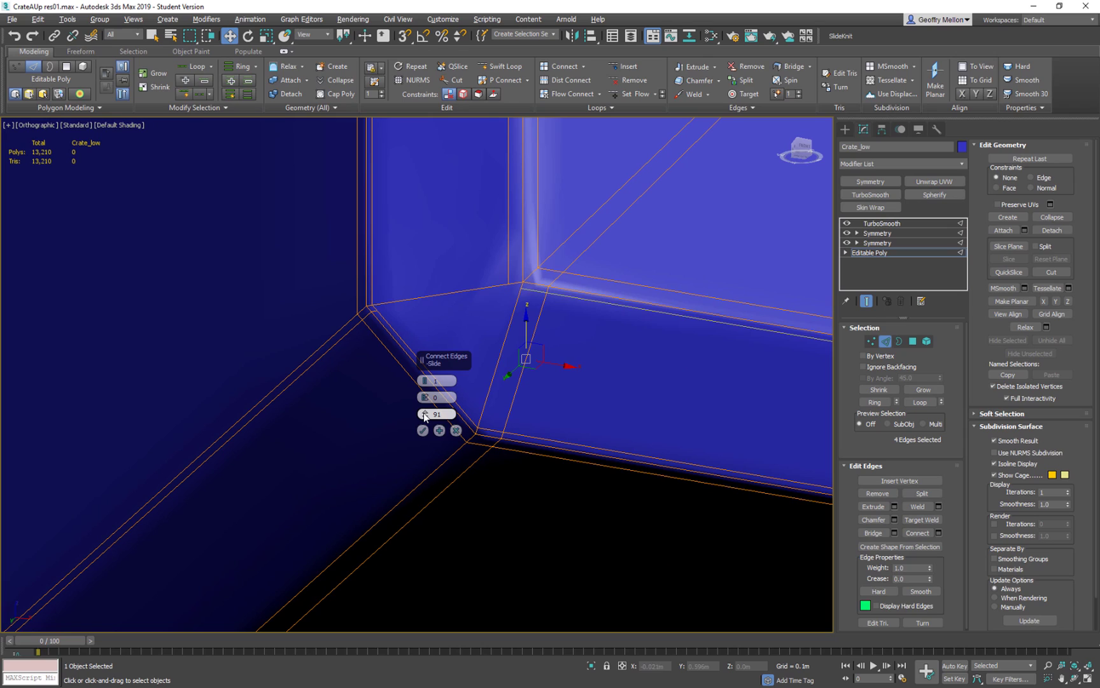
left_click(422, 430)
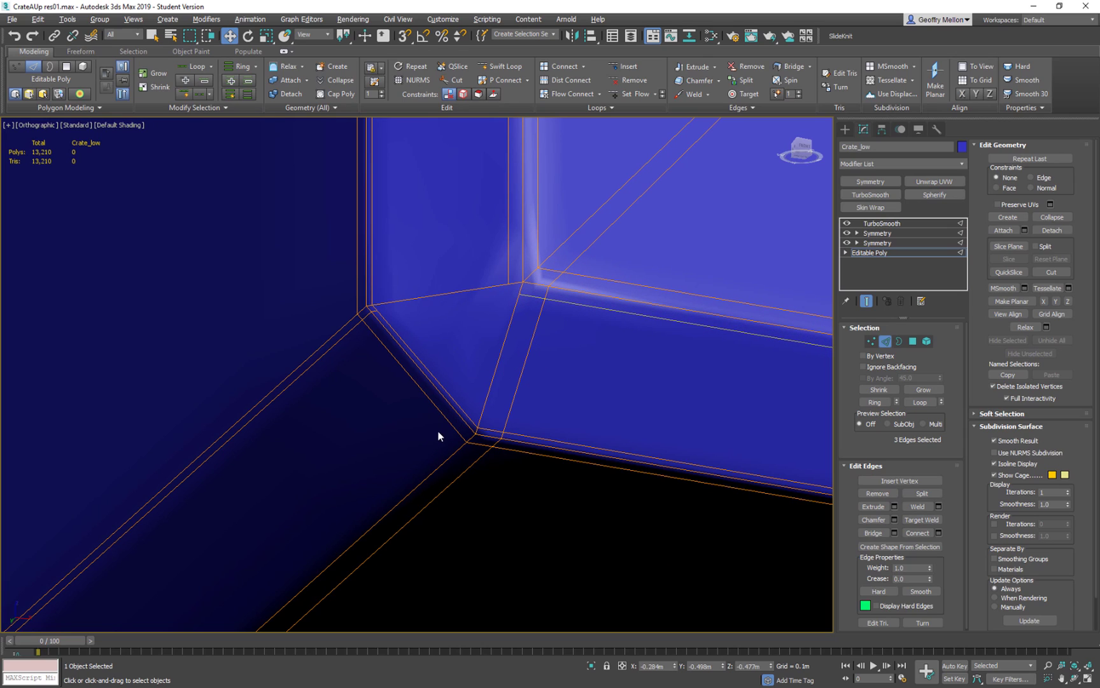
Connect the vertical loop's bottom vertex to the end vertex of the new front bevel loop at the lower corner
key("1")
left_click(509, 284)
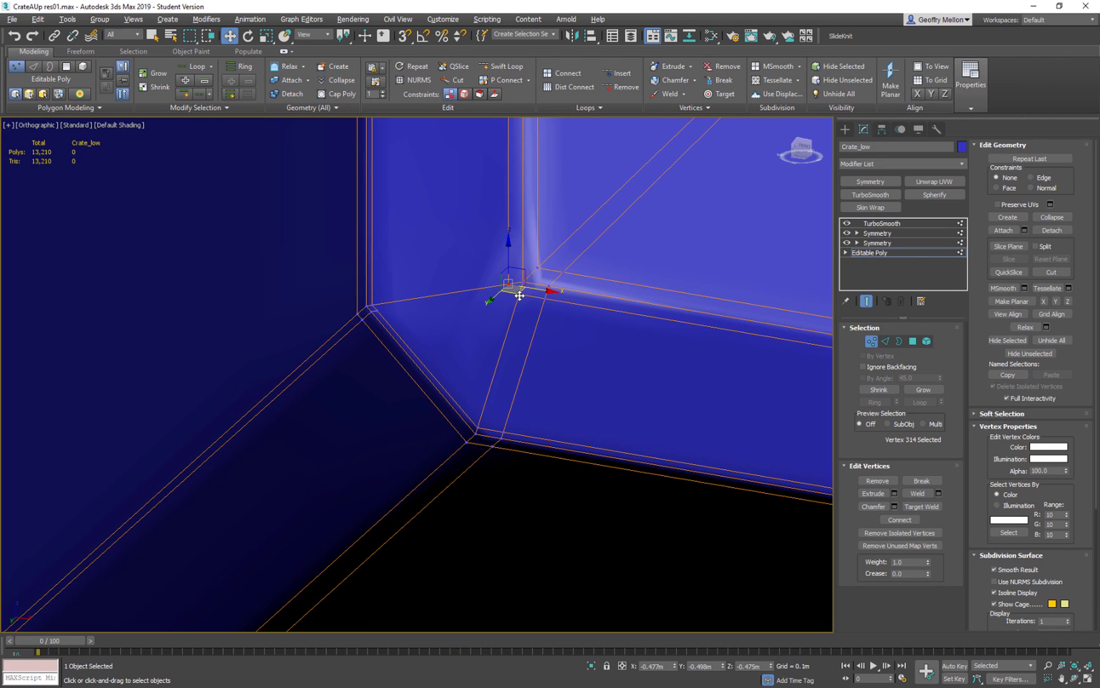
key("ctrl+shift+e")
middle_click_drag(541, 341, 324, 374, "alt")
middle_click_drag(631, 291, 475, 344)
scroll(650, 387, "up", 4)
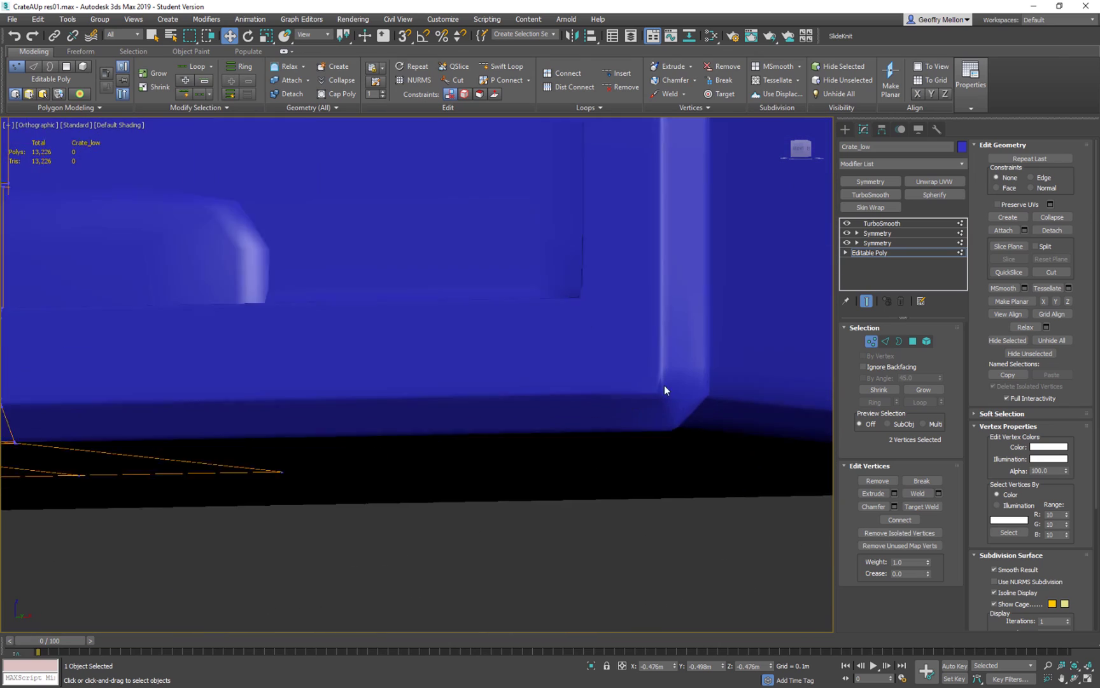
Connect the end vertices of the side and front bottom bevel loops across the lower corner triangle
scroll(617, 393, "down", 5)
middle_click_drag(274, 325, 812, 347, "alt")
middle_click_drag(373, 348, 419, 426, "alt")
scroll(422, 417, "up", 3)
middle_click_drag(509, 367, 442, 405, "alt")
scroll(433, 414, "up", 2)
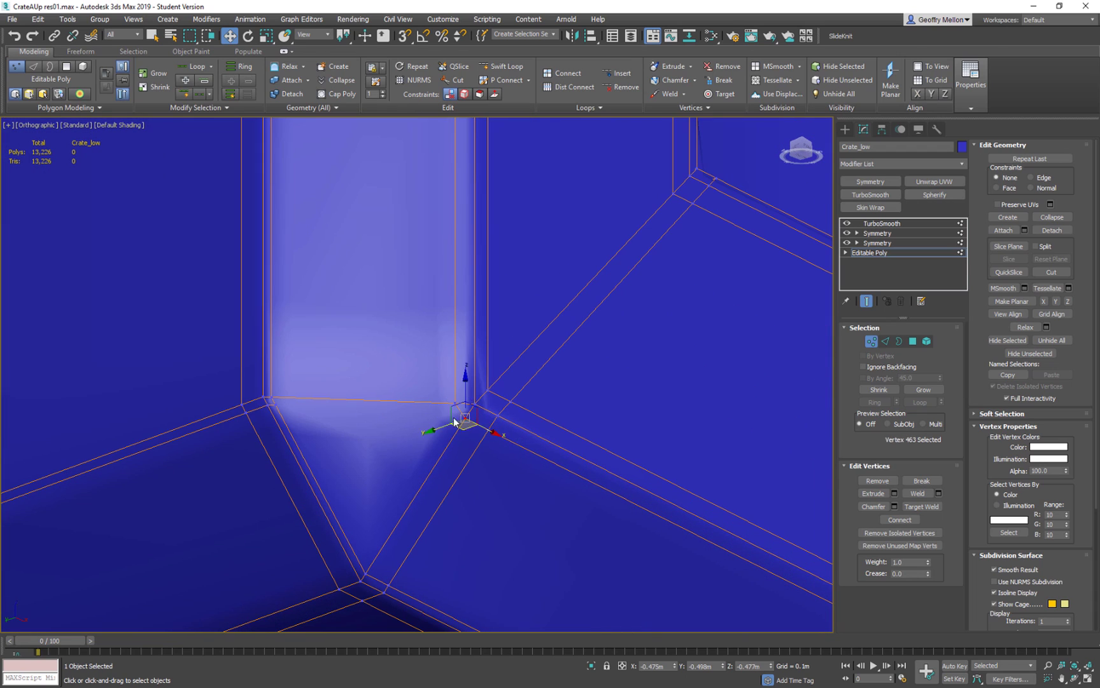
left_click_drag(403, 435, 398, 442)
mouse_move(425, 422)
middle_mouse_down("alt")
mouse_move(378, 435)
mouse_move(383, 458)
mouse_move(415, 435)
mouse_move(418, 396)
mouse_move(417, 440)
middle_mouse_up("alt")
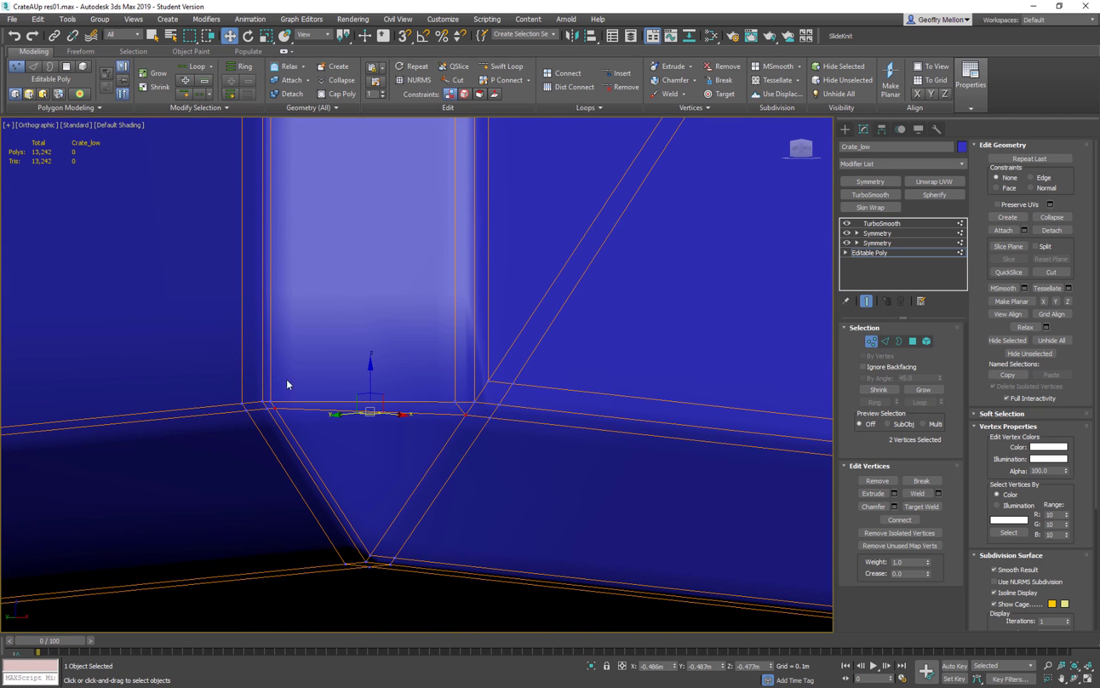
Insert an edge loop just above the side's bottom bevel, running across the vertical corner strip and along the front frame
key("alt+shift+w")
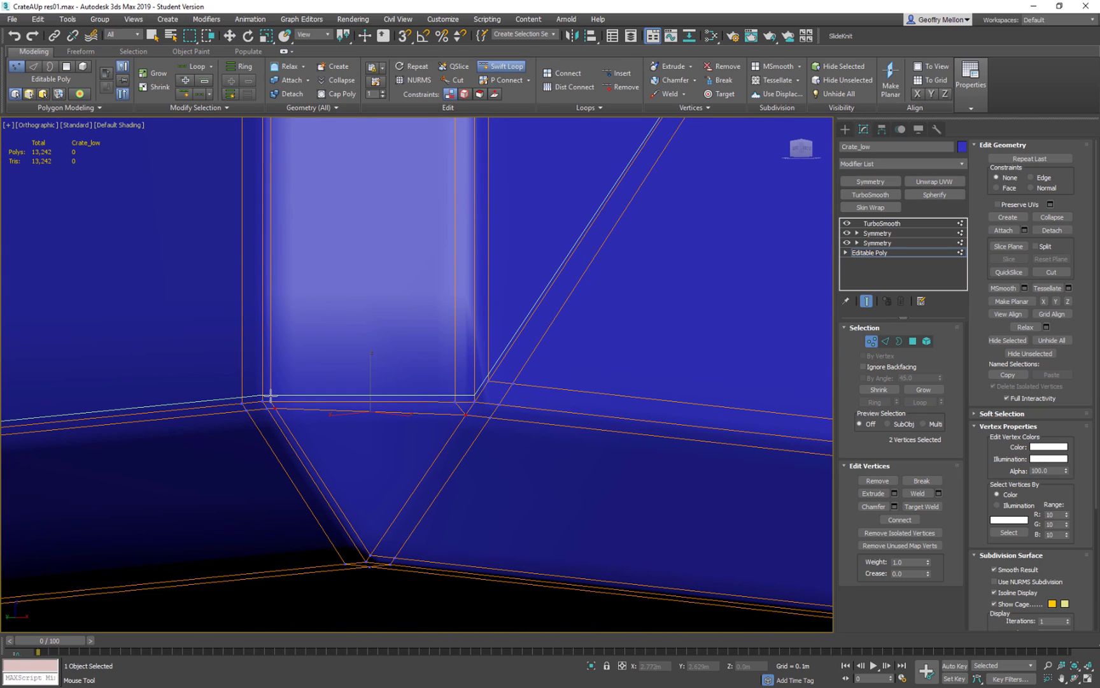
left_click(271, 396)
scroll(581, 385, "down", 5)
middle_click_drag(633, 371, 597, 431)
scroll(596, 426, "down", 3)
middle_click_drag(661, 418, 564, 414, "alt")
scroll(438, 361, "down", 5)
middle_click_drag(532, 375, 619, 326, "alt")
scroll(393, 385, "up", 5)
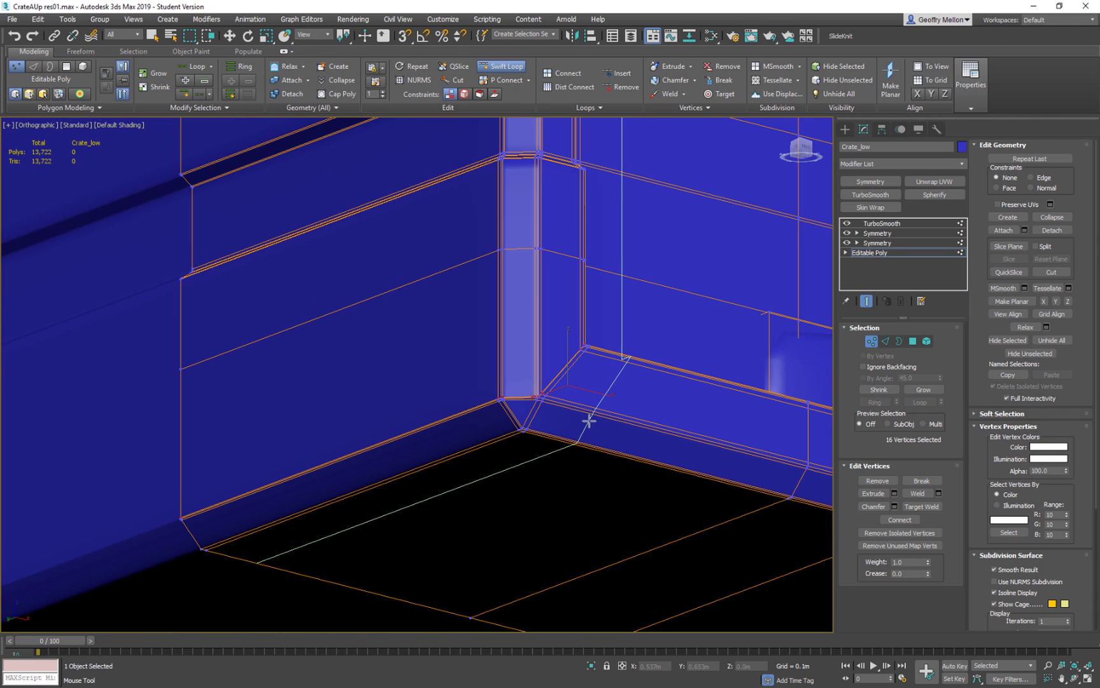
Remove the short edge between the vertical loop's bottom vertex and the front bevel loop's end vertex at the lower corner
middle_click_drag(590, 418, 605, 364)
scroll(606, 365, "up", 4)
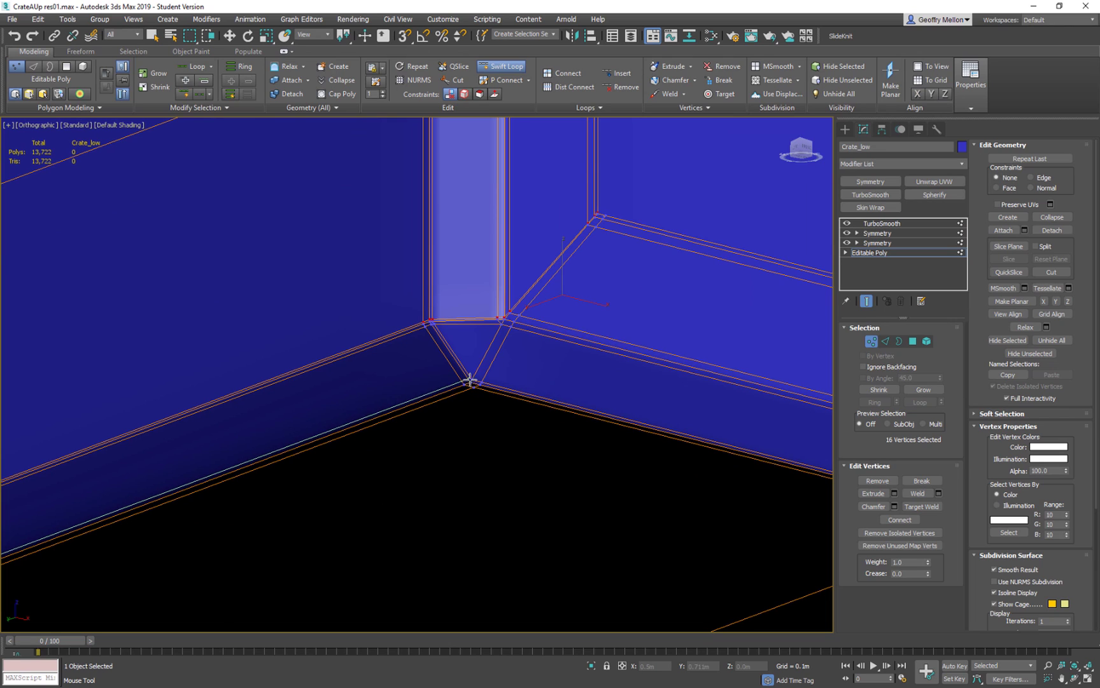
scroll(470, 380, "up", 3)
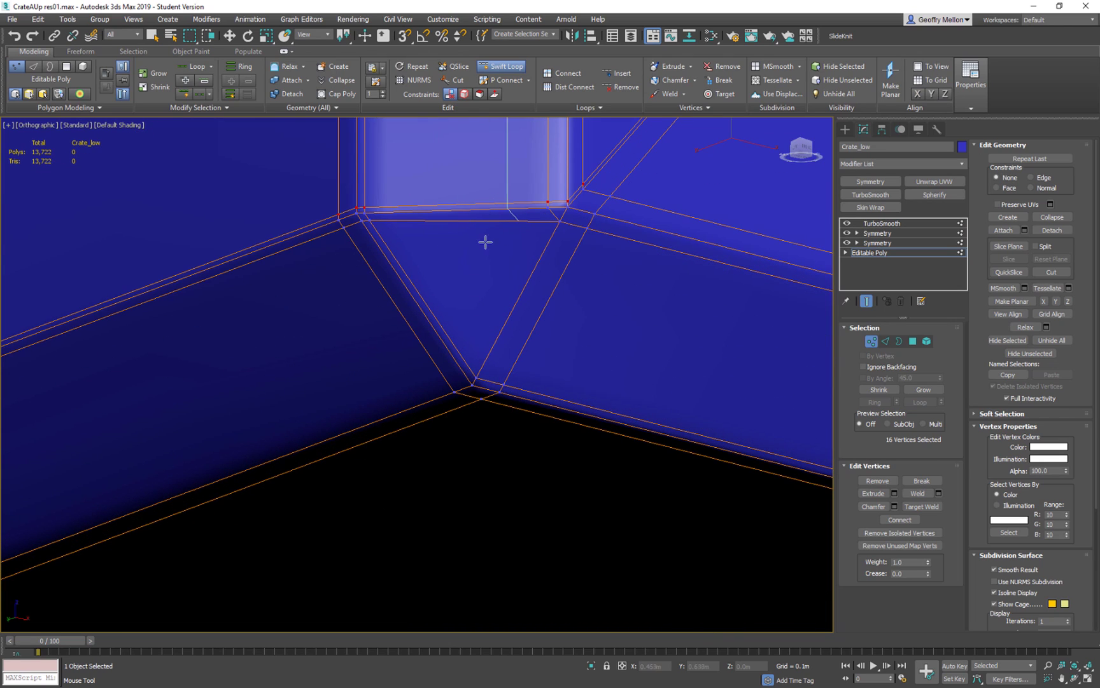
middle_click_drag(502, 279, 444, 373)
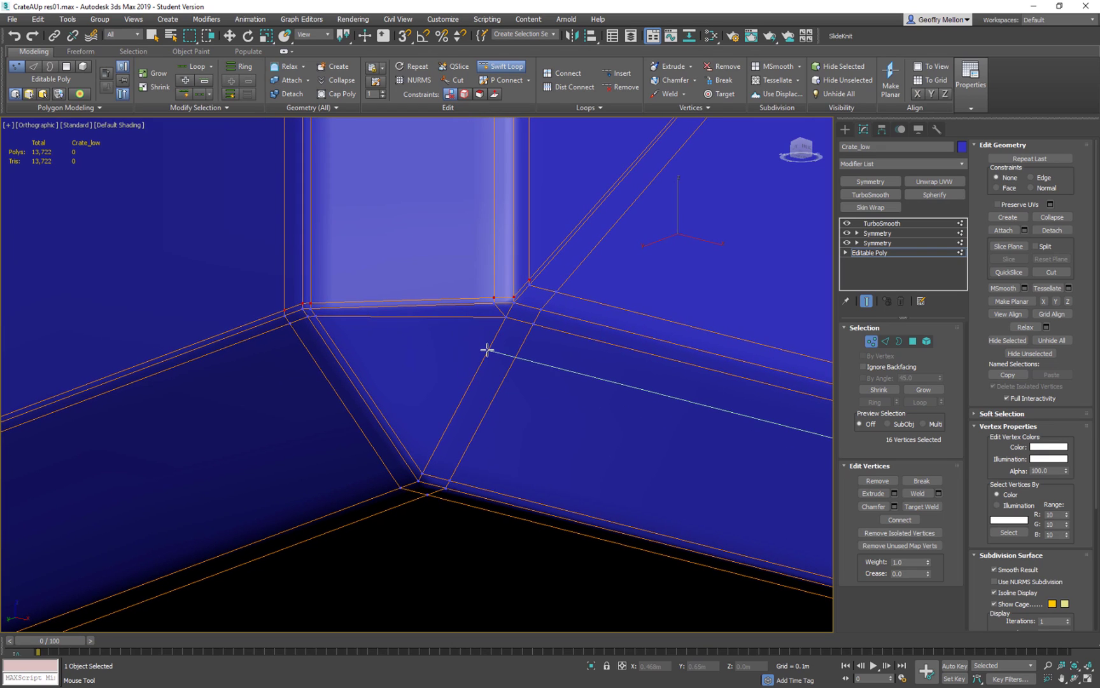
left_click(506, 315)
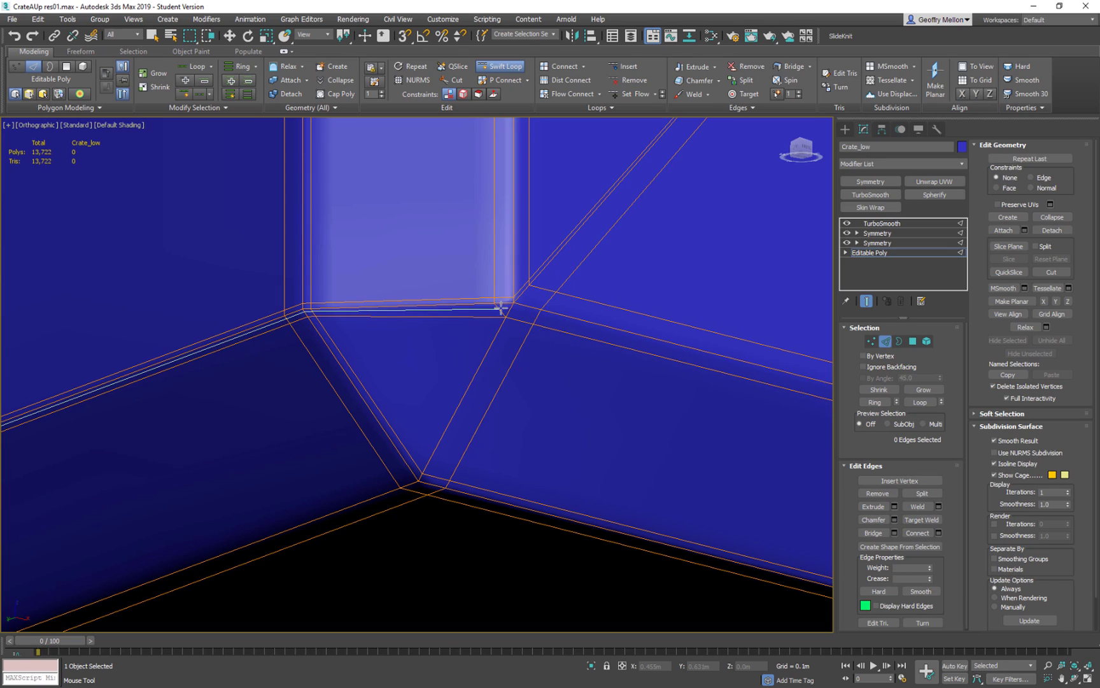
right_click(501, 308)
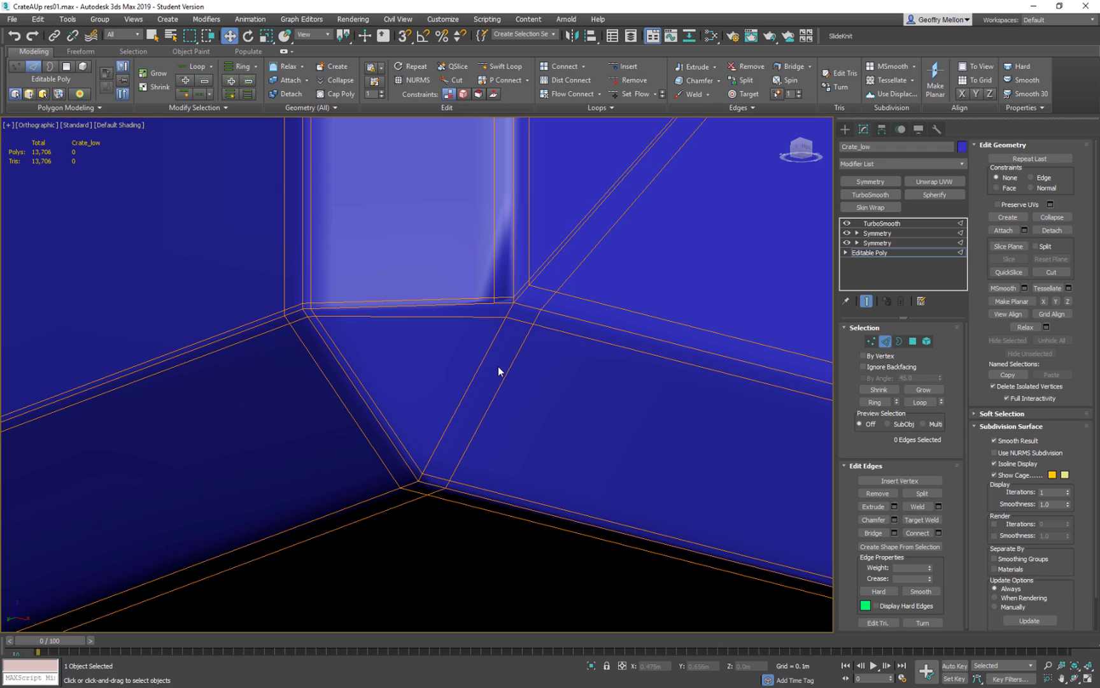
key("BackSpace")
Try to insert an edge loop along the side's bottom bevel, close to its lower edge
middle_click_drag(409, 406, 616, 408)
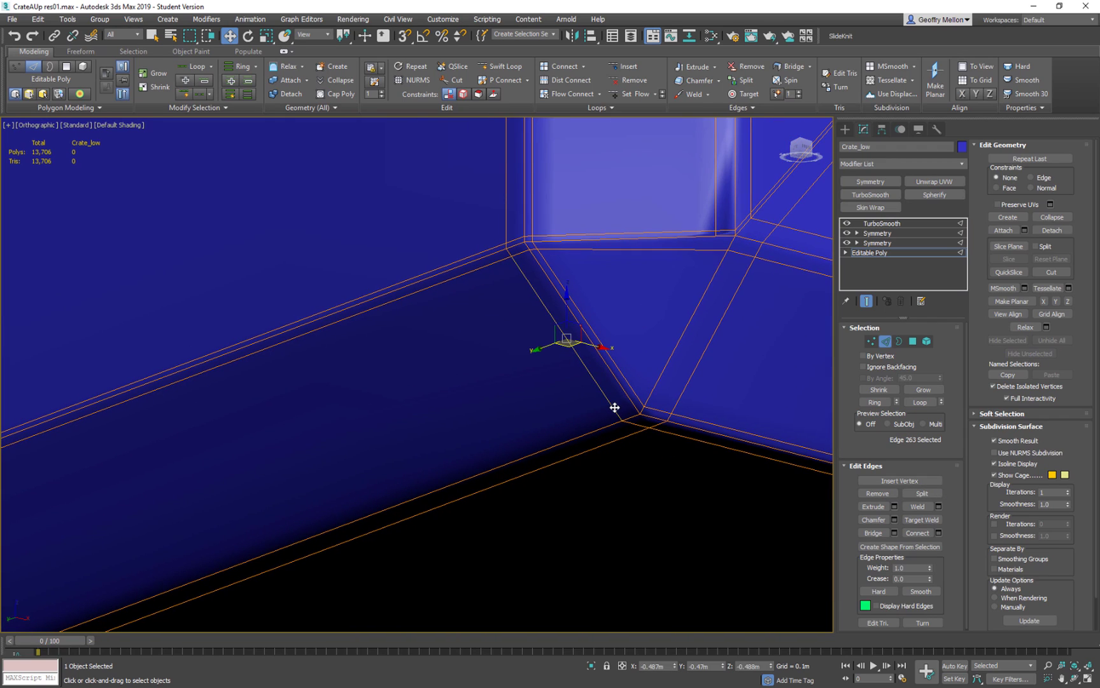
key("alt+s")
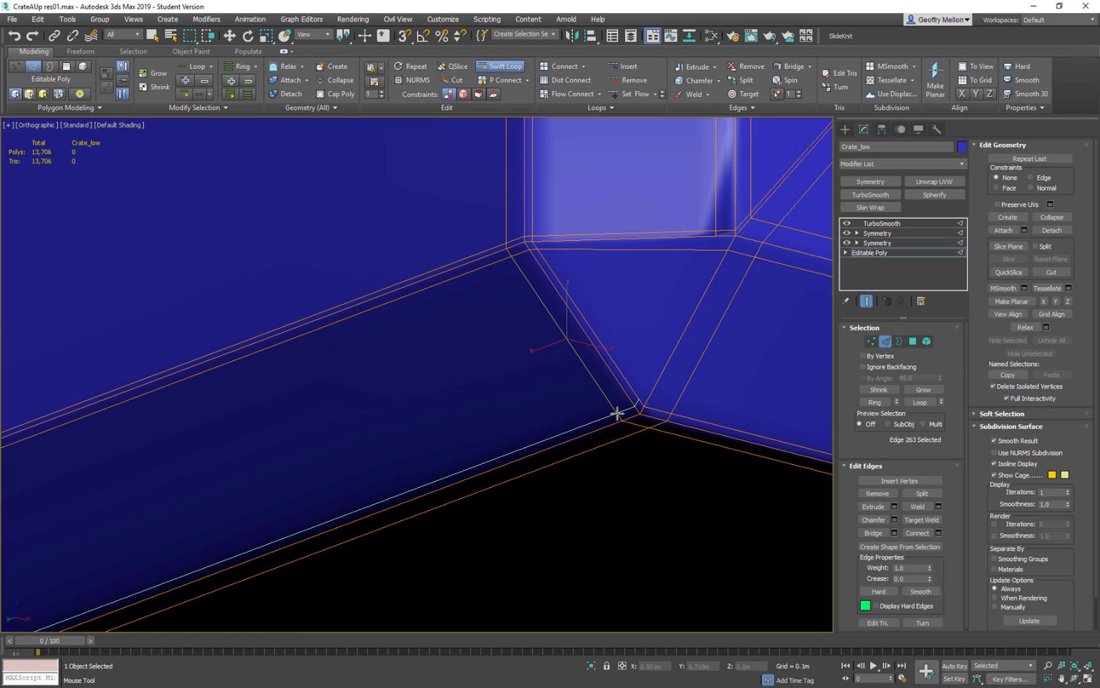
left_click(617, 414)
right_click(617, 414)
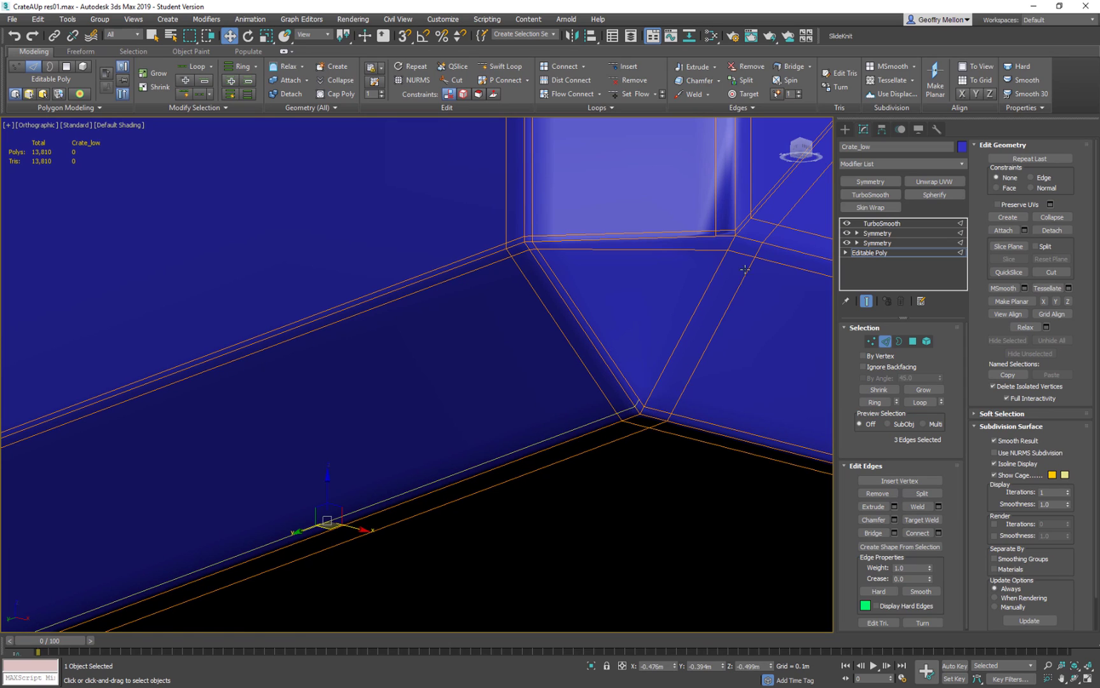
scroll(740, 260, "down", 2)
middle_click_drag(739, 260, 655, 356)
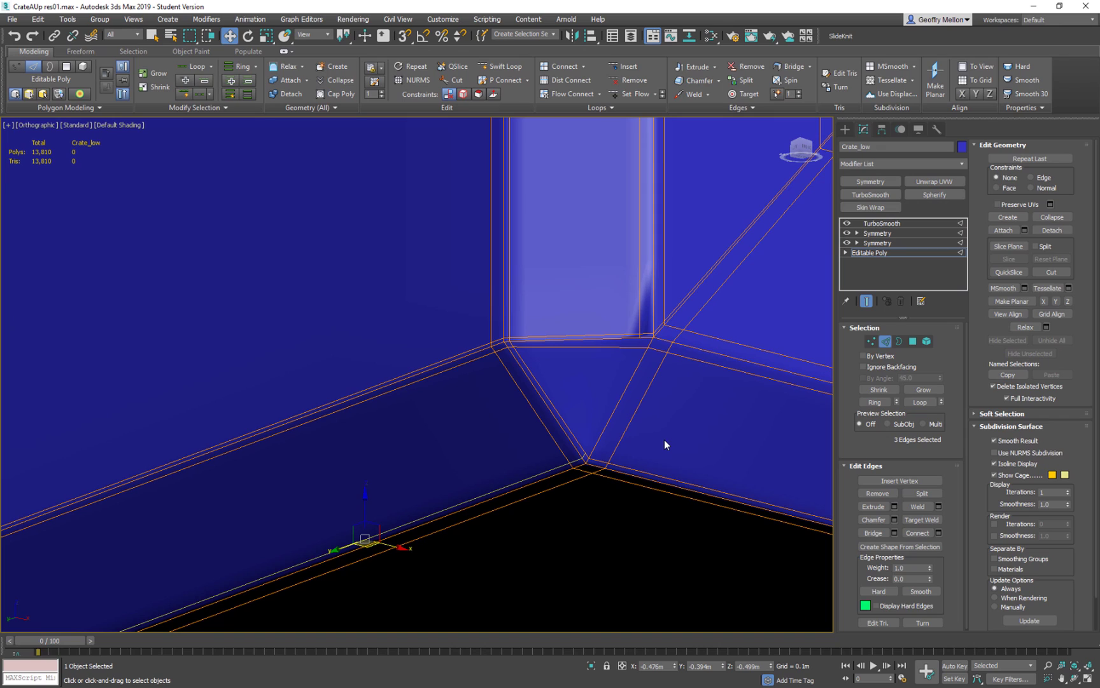
Undo the new bevel loop and the short corner edge's removal, and remove that edge once more
key("ctrl+z")
key("ctrl+z")
key("ctrl+z")
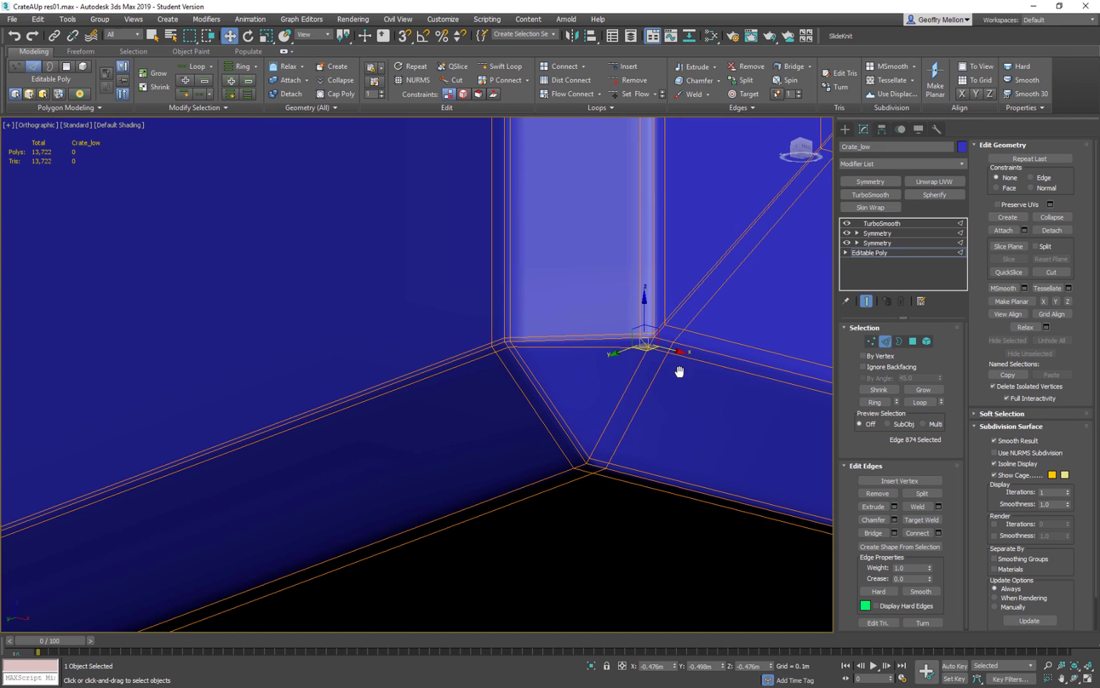
middle_click_drag(665, 439, 699, 366, "alt")
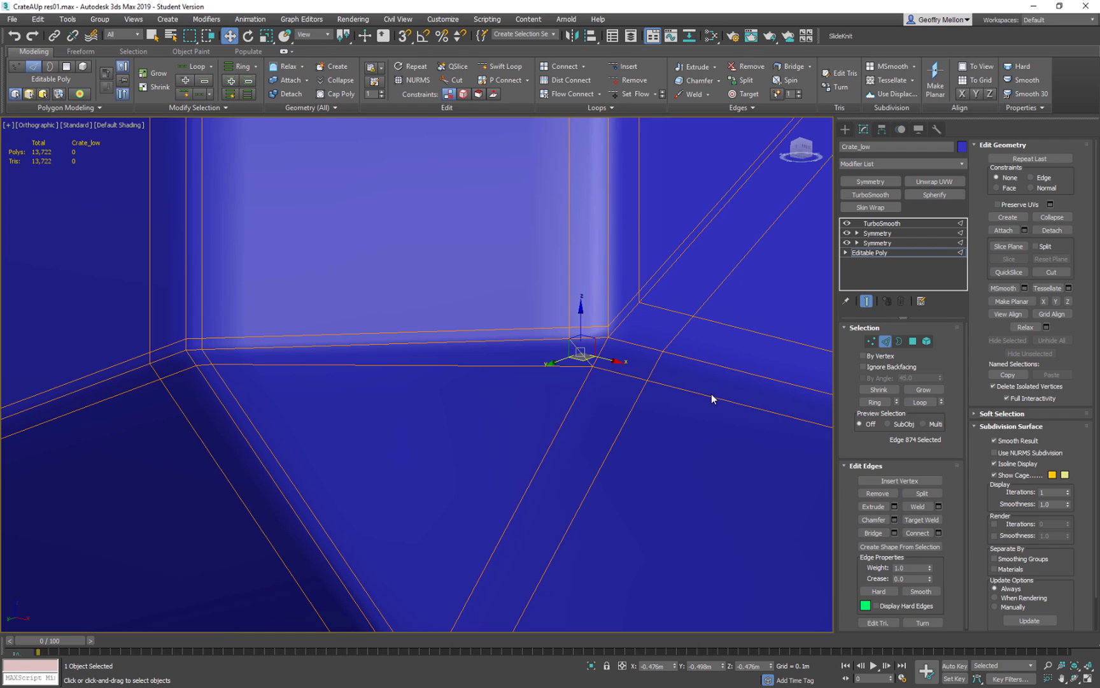
key("ctrl+z")
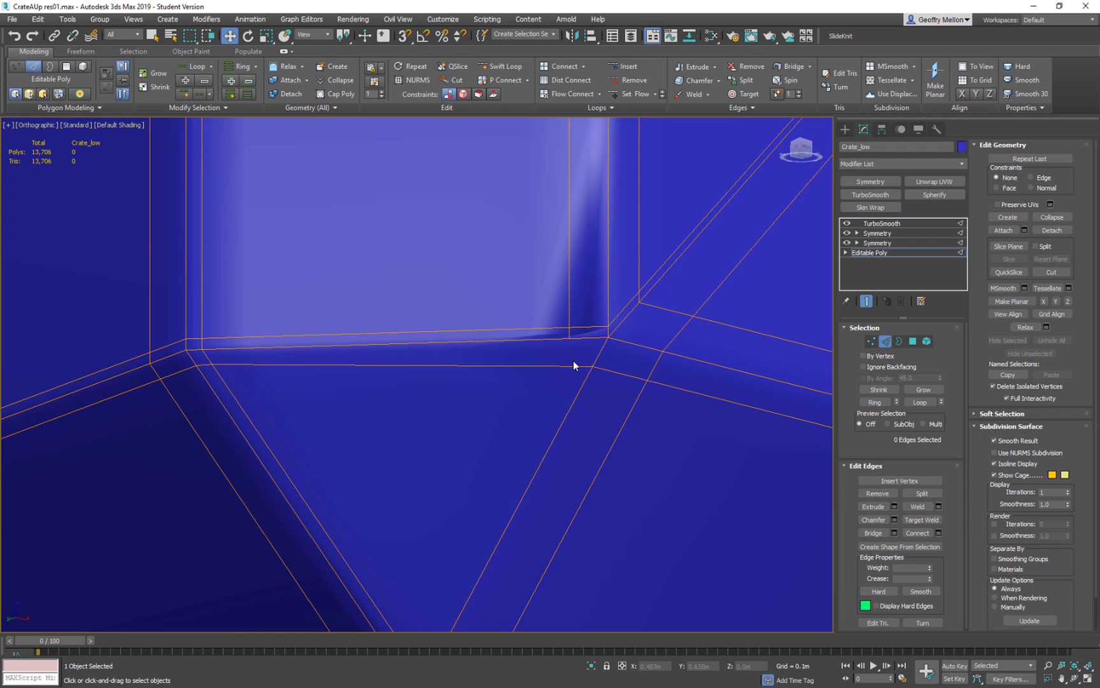
middle_click_drag(572, 366, 622, 355, "alt")
middle_click_drag(583, 401, 605, 399, "alt")
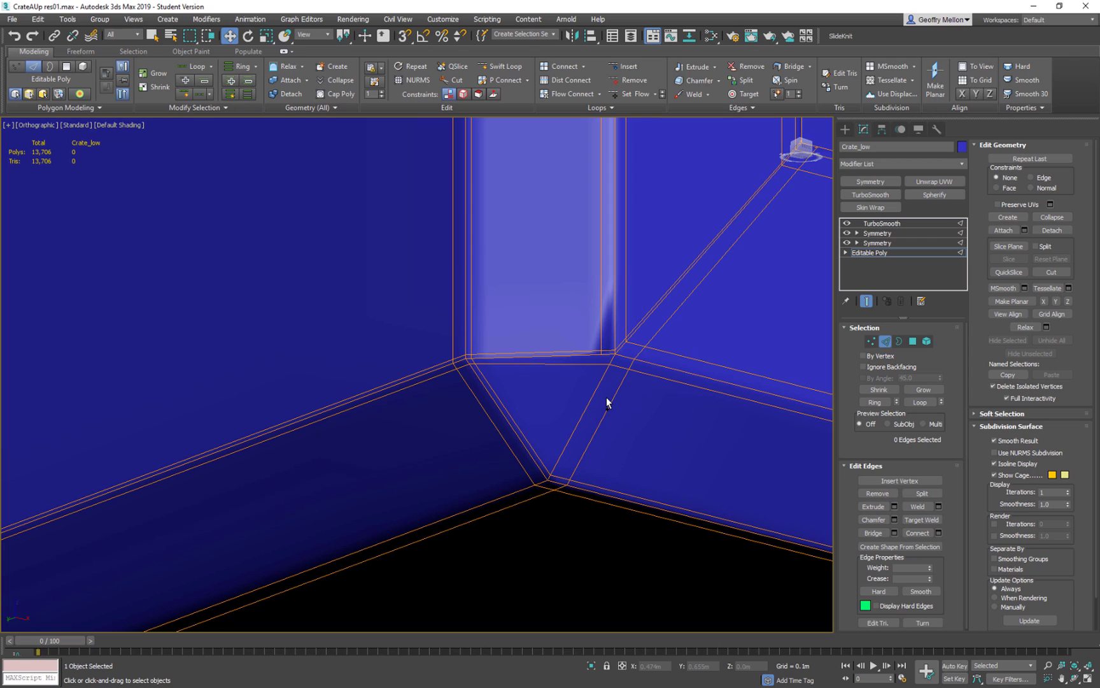
Insert a Swift Loop along the side's bottom bevel, close to its lower edge, ending at the corner triangle
key("alt+1")
left_click(622, 381)
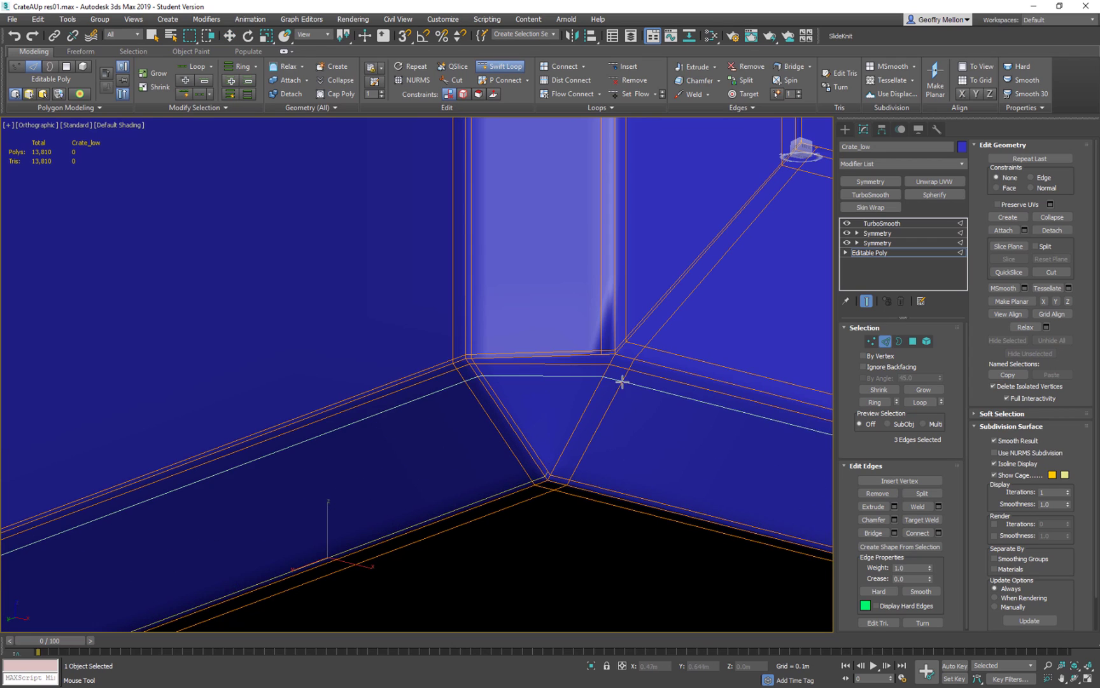
scroll(622, 381, "up", 2)
middle_click_drag(621, 380, 616, 397)
right_click(771, 363)
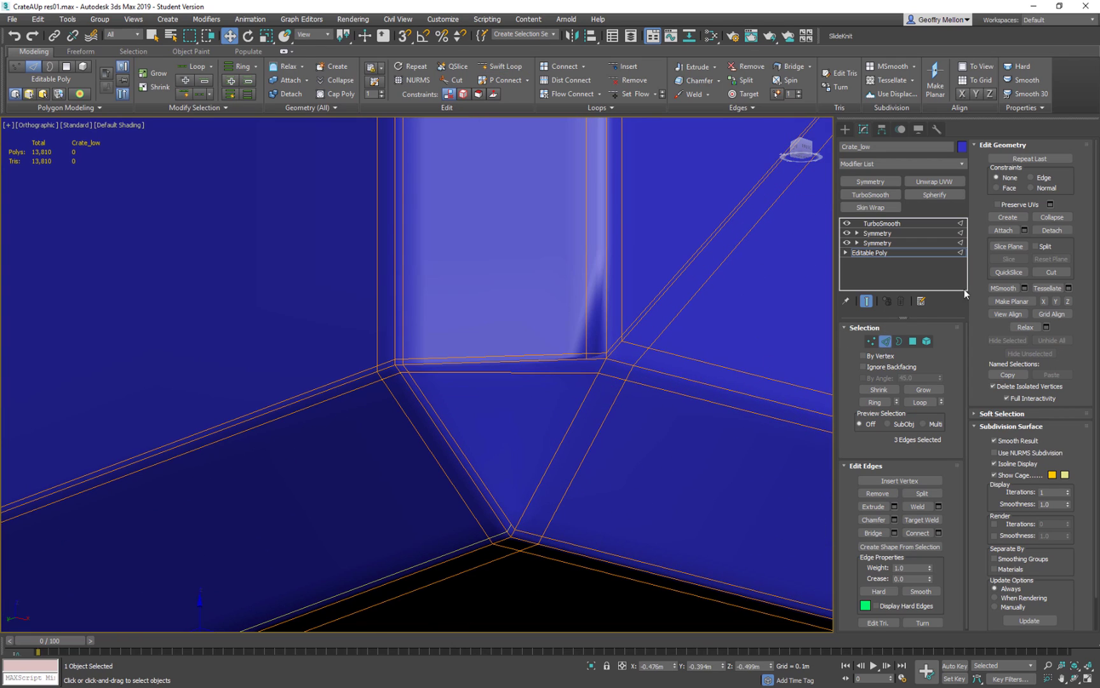
Cut an edge across the corner triangle from its bottom tip to the vertical loop's bottom vertex on the corner strip
left_click(1051, 271)
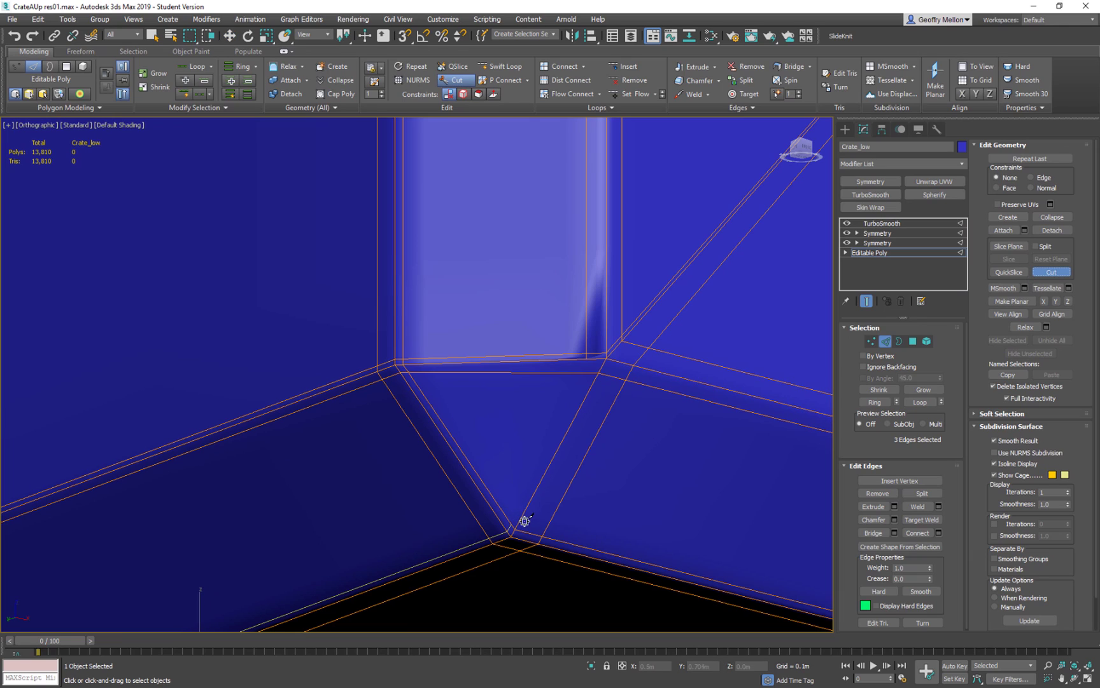
key("1")
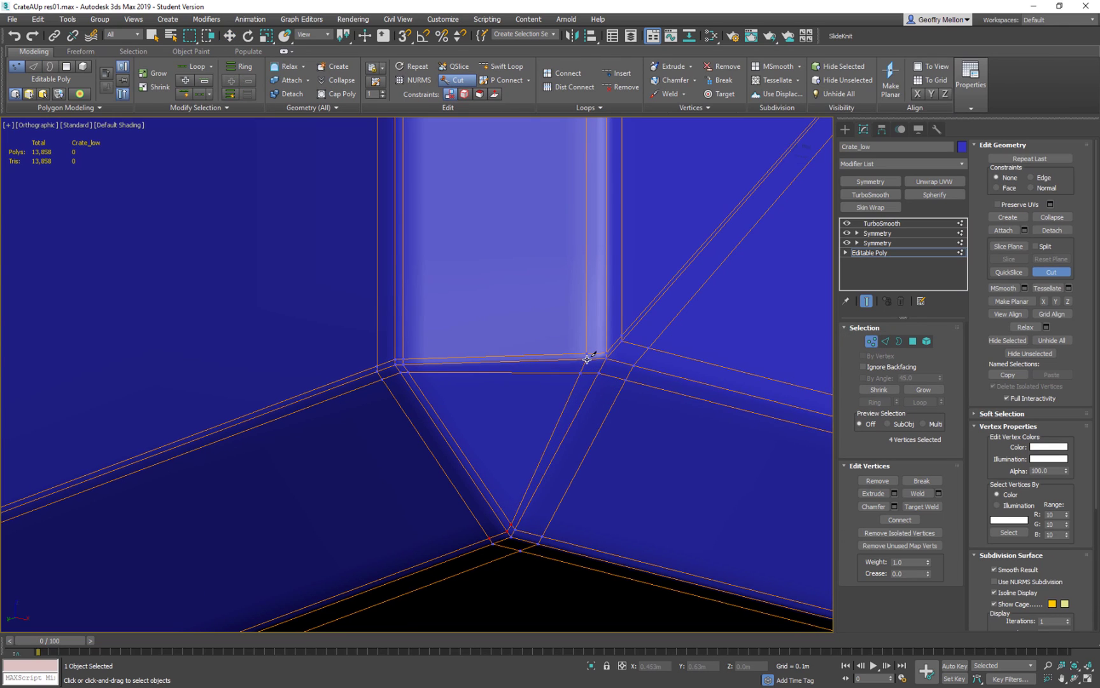
scroll(711, 407, "down", 6)
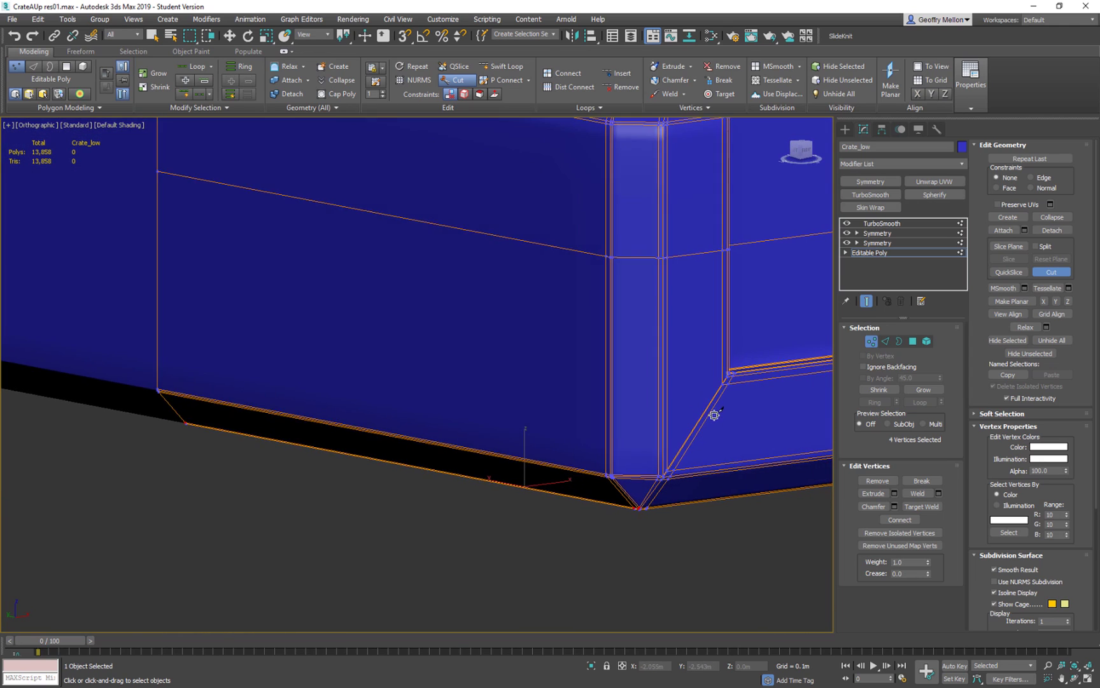
middle_click_drag(698, 366, 525, 342, "alt")
scroll(548, 366, "up", 3)
scroll(499, 394, "down", 5)
middle_click_drag(527, 297, 651, 382, "alt")
middle_click_drag(574, 385, 386, 381, "alt")
scroll(452, 444, "up", 4)
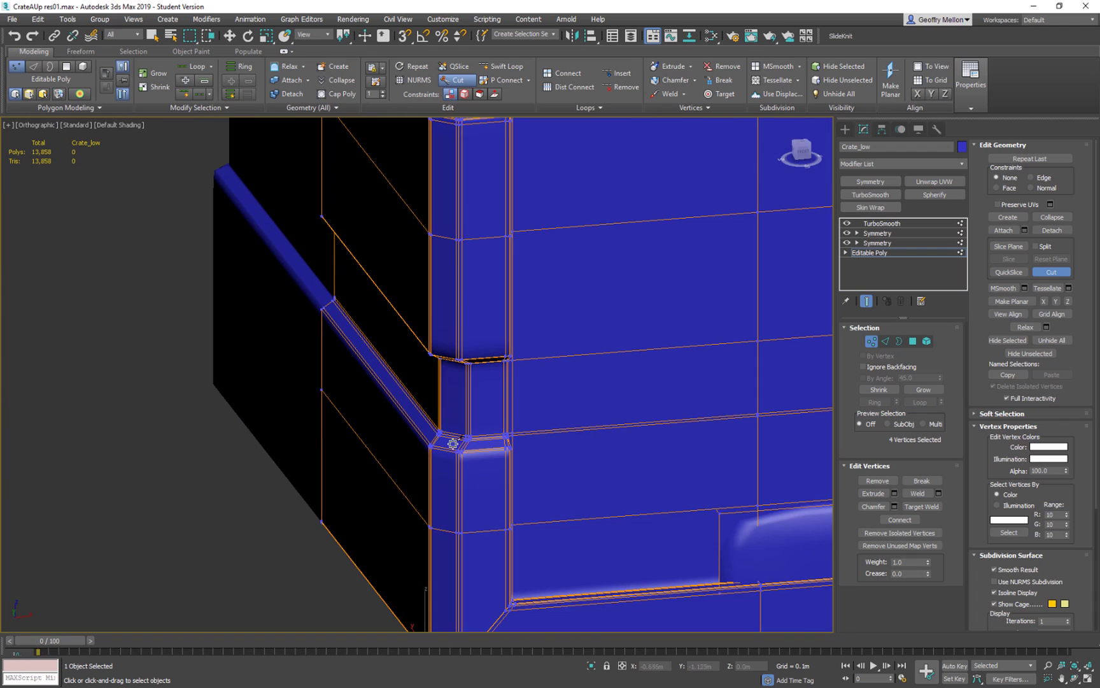
scroll(453, 443, "up", 3)
right_click(646, 433)
Insert an edge loop around the crate just below the lower groove's bottom edge
scroll(687, 406, "down", 4)
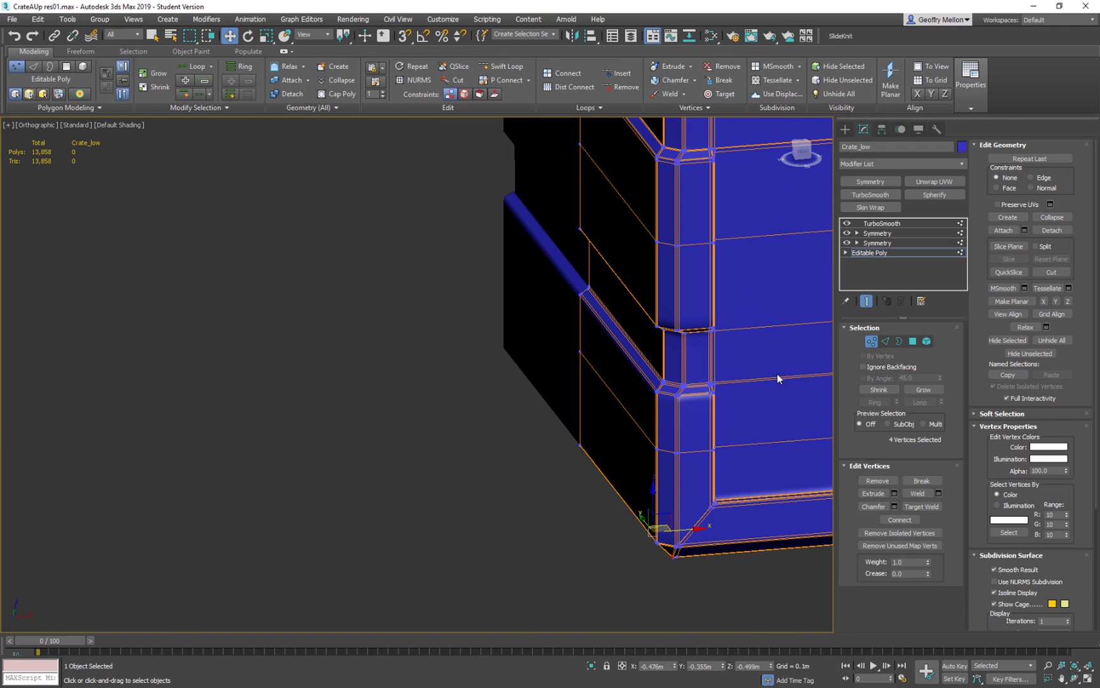
middle_click_drag(776, 375, 641, 337, "alt")
middle_click_drag(801, 310, 607, 339, "alt")
scroll(542, 359, "up", 4)
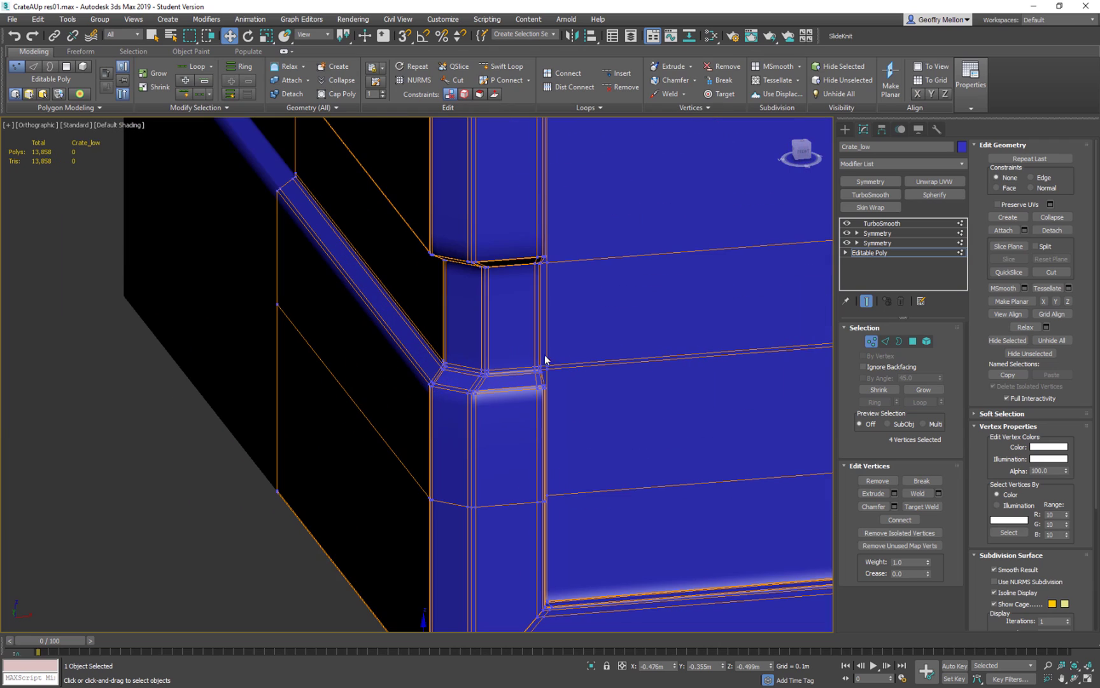
key("alt+shift+w")
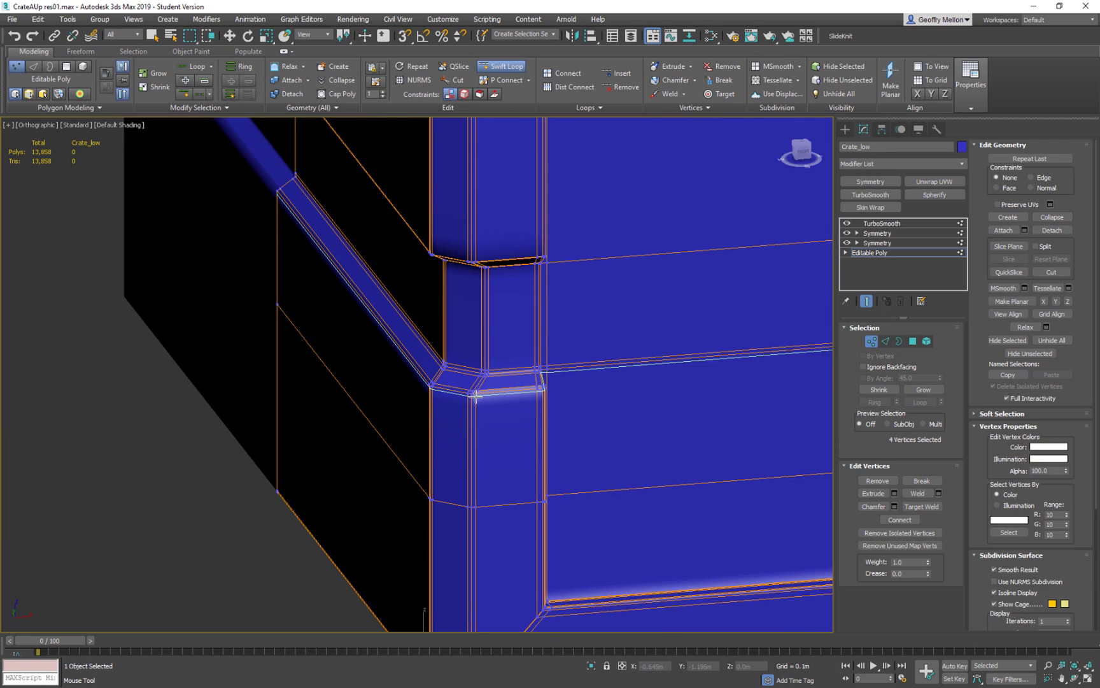
left_click(575, 412)
Insert an edge loop around the crate just above the lower groove's top edge
mouse_move(575, 412)
middle_mouse_down("alt")
mouse_move(560, 405)
mouse_move(600, 386)
mouse_move(592, 363)
mouse_move(555, 386)
mouse_move(569, 393)
middle_mouse_up("alt")
scroll(570, 393, "up", 5)
middle_click_drag(565, 319, 489, 344, "alt")
left_click(546, 322)
Examine the smoothed crate front and its grooves, and compare the overall shape with the reference image
middle_click_drag(352, 337, 626, 375)
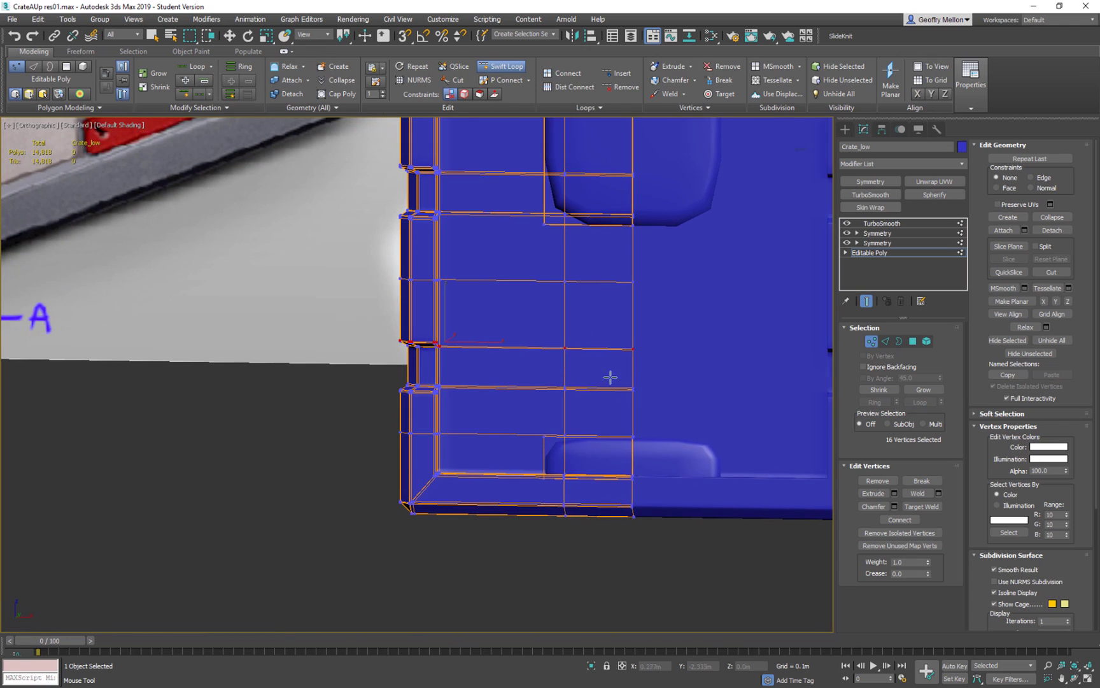
scroll(420, 356, "up", 6)
scroll(407, 302, "down", 1)
scroll(407, 311, "down", 3)
middle_click_drag(503, 346, 597, 304, "alt")
scroll(666, 336, "down", 5)
middle_click_drag(589, 403, 645, 451, "alt")
middle_click_drag(625, 397, 627, 438, "alt")
middle_click_drag(627, 431, 609, 414)
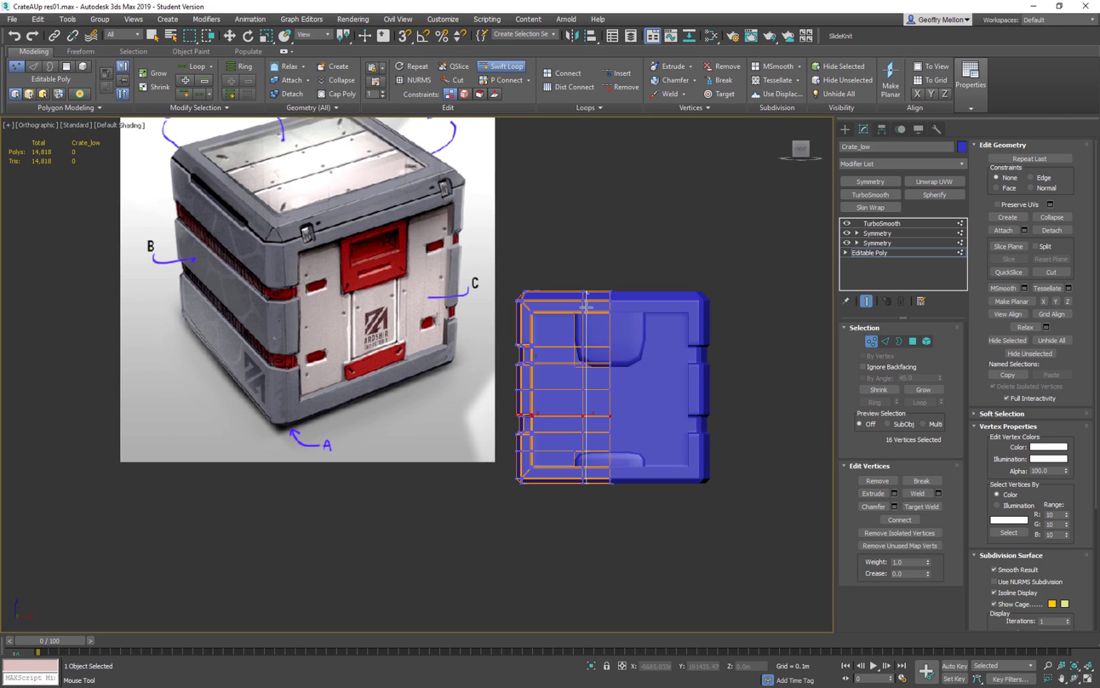
Insert supporting edge loops inside the front's upper recess, close to its lower edge and its side edge
scroll(599, 395, "up", 10)
scroll(525, 337, "up", 5)
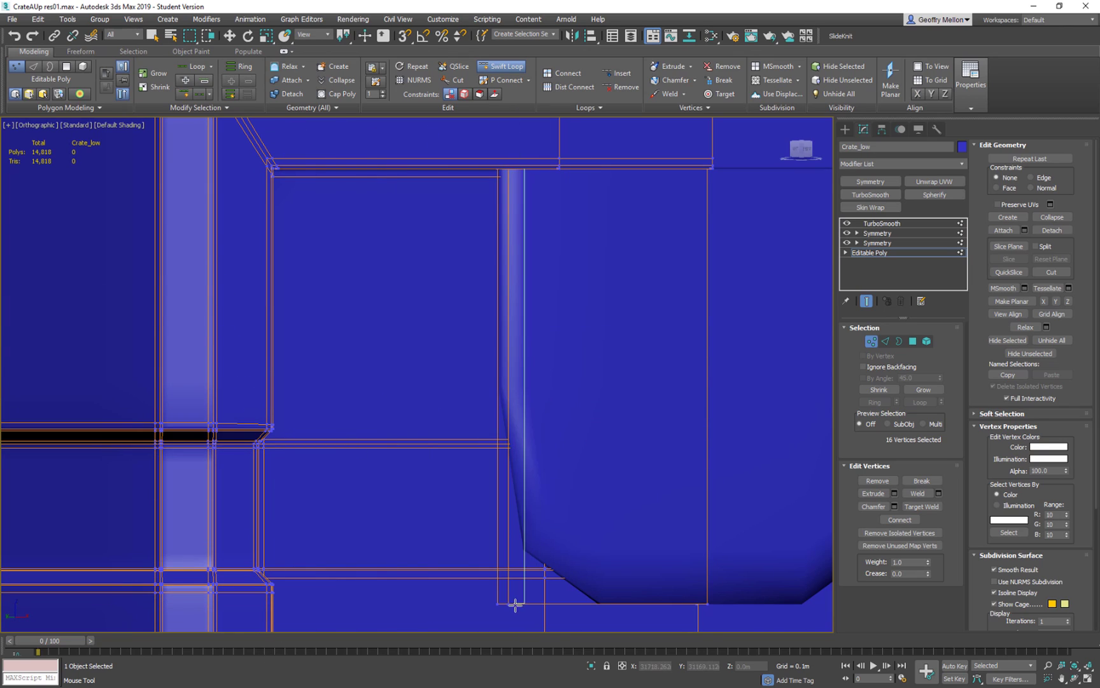
left_click(621, 601)
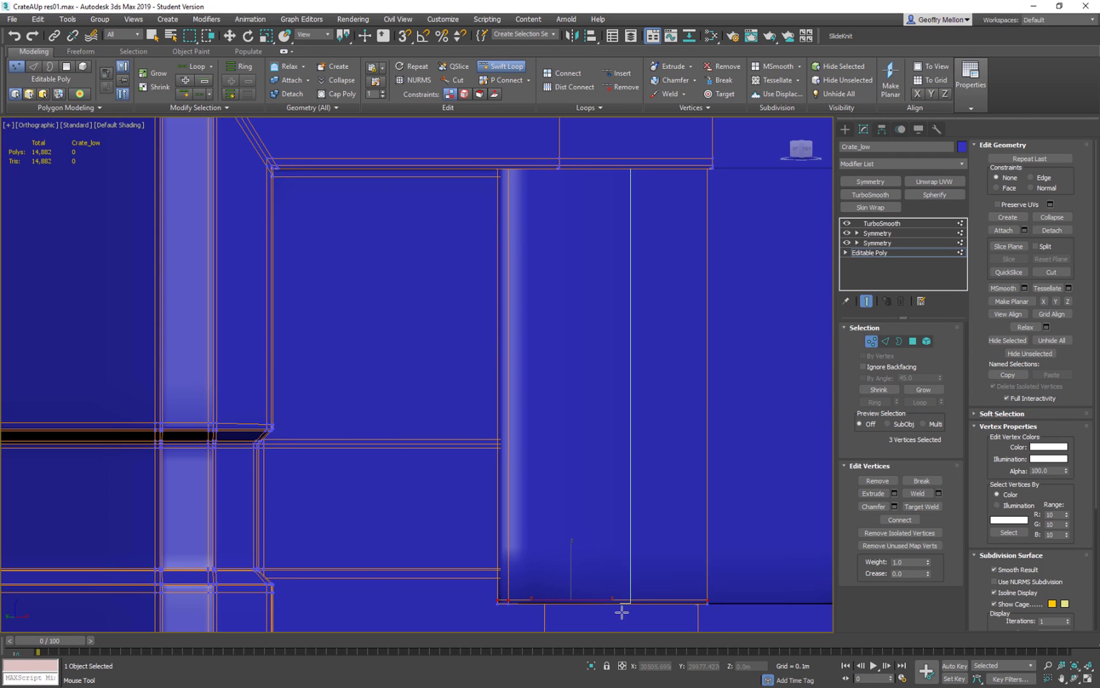
scroll(585, 590, "up", 4)
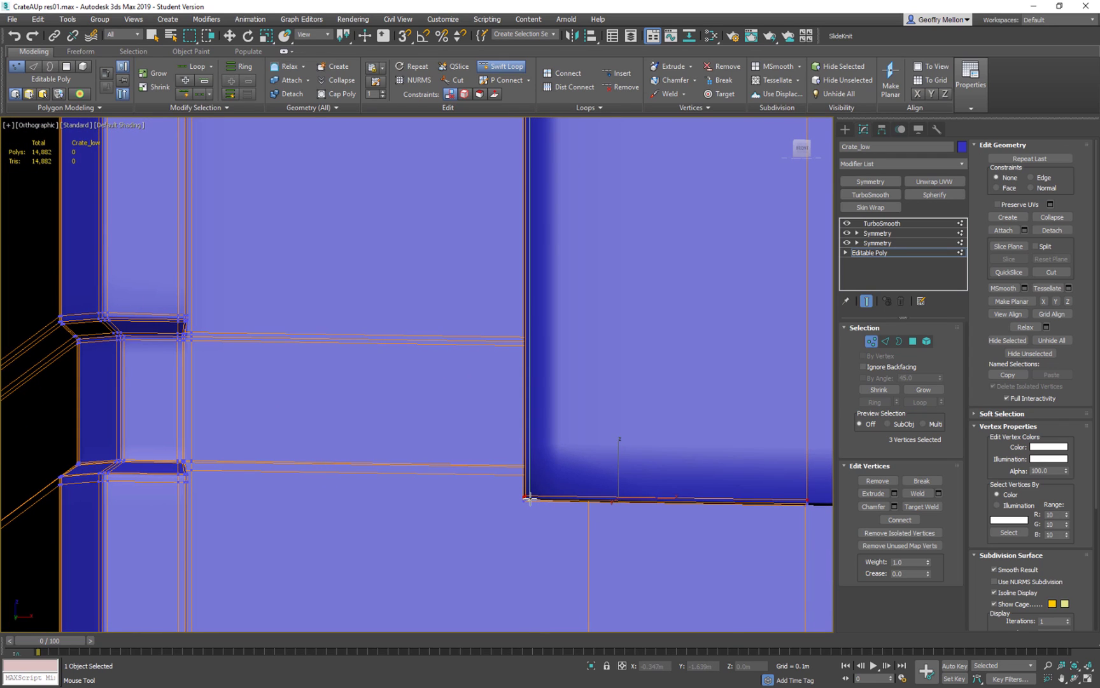
left_click(530, 498)
scroll(691, 507, "down", 5)
middle_click_drag(570, 491, 516, 481, "alt")
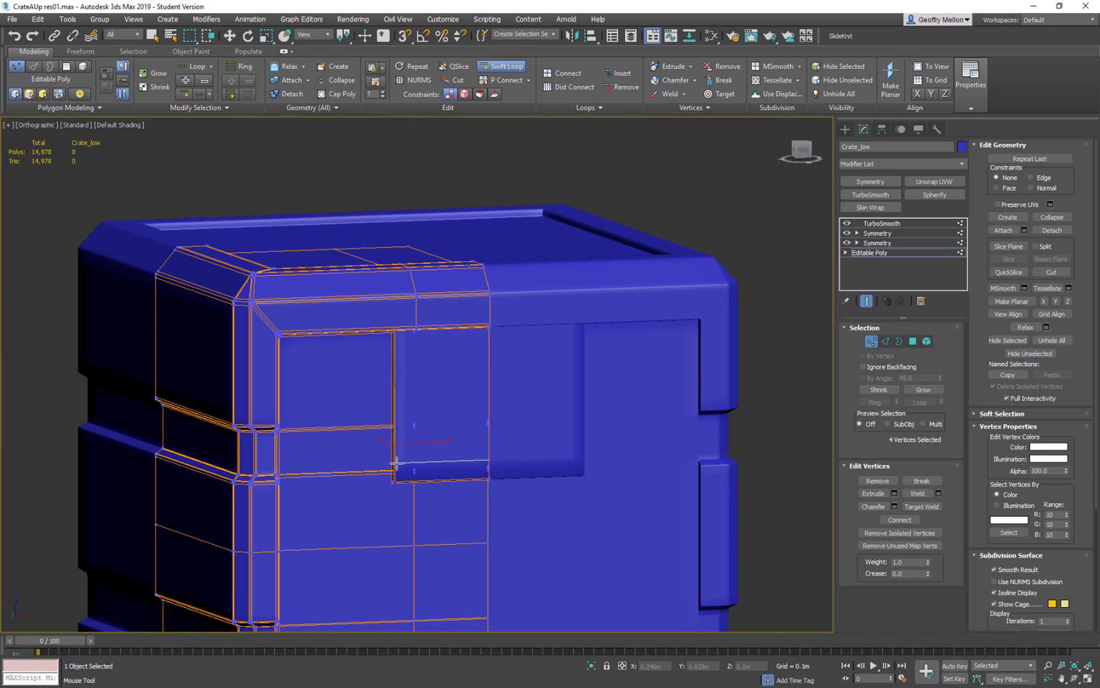
Insert two horizontal edge loops across the front's upper recess, one near its top edge and one around mid-height
middle_click_drag(475, 433, 584, 483, "alt")
scroll(584, 484, "down", 2)
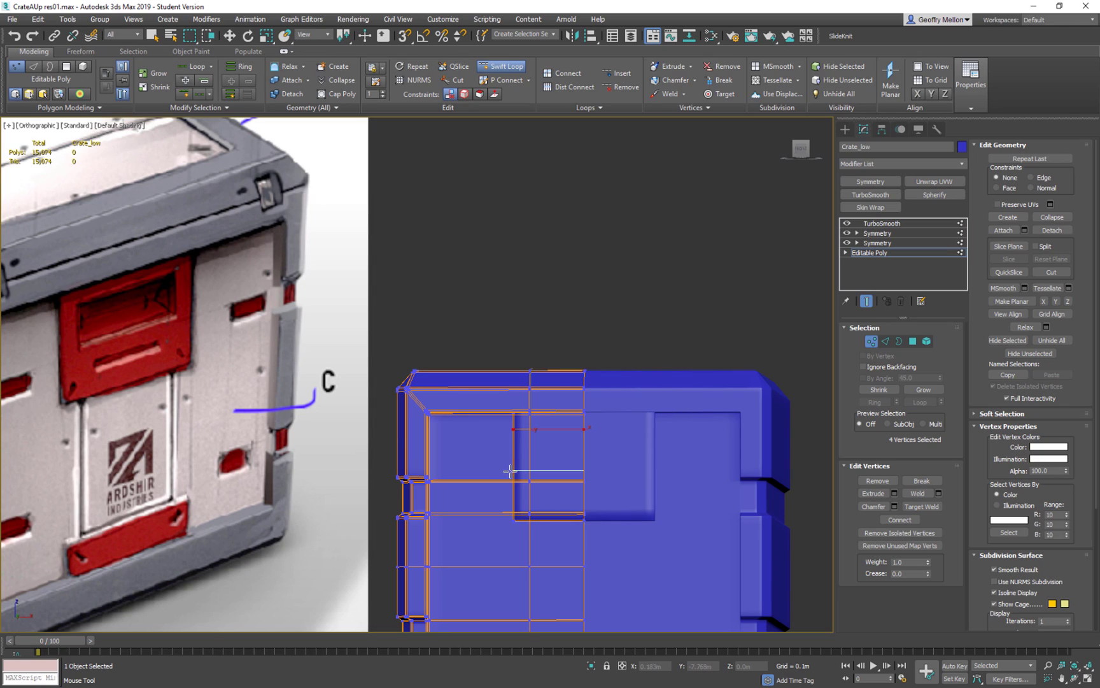
middle_click_drag(511, 470, 575, 312, "alt")
scroll(631, 429, "up", 5)
scroll(574, 312, "down", 3)
scroll(573, 493, "up", 6)
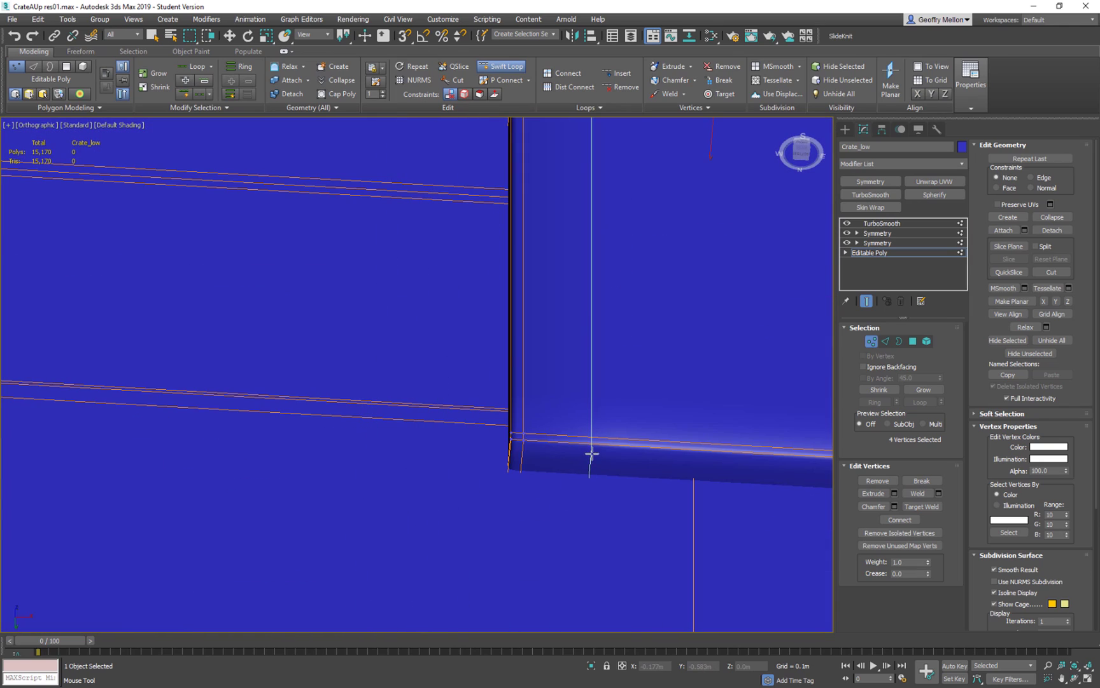
middle_click_drag(589, 454, 368, 479)
scroll(558, 459, "down", 2)
middle_click_drag(557, 458, 541, 488, "alt")
scroll(541, 488, "down", 2)
scroll(671, 438, "down", 4)
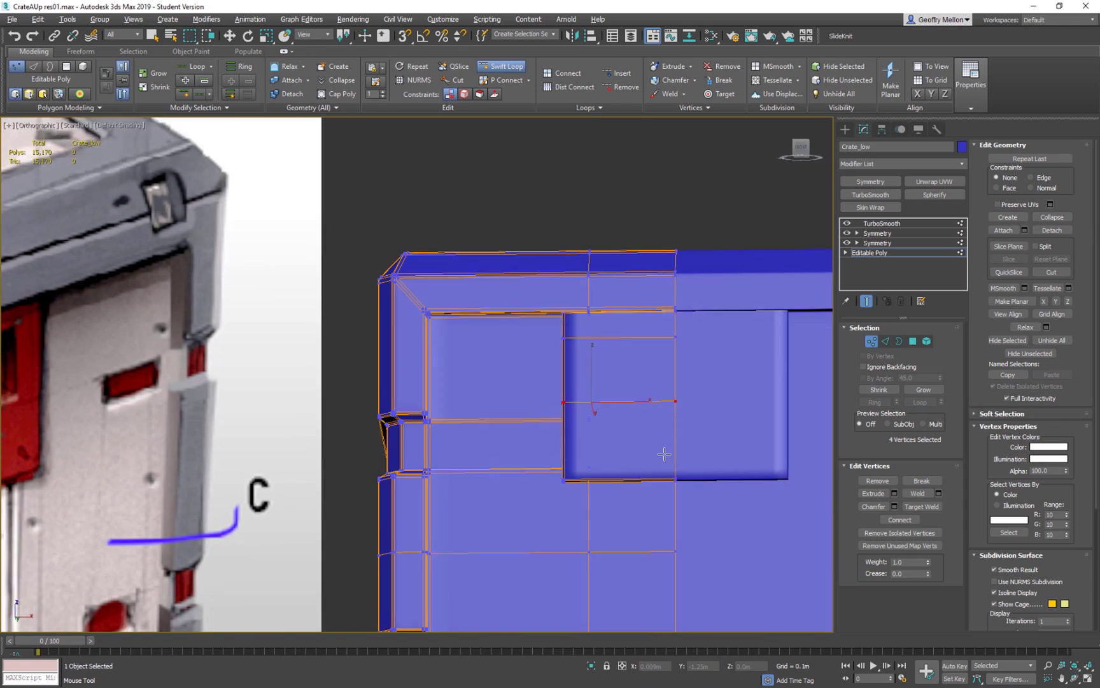
Insert horizontal edge loops across the lower part of the front's upper raised plate and through the middle of the upper side groove
scroll(277, 393, "down", 2)
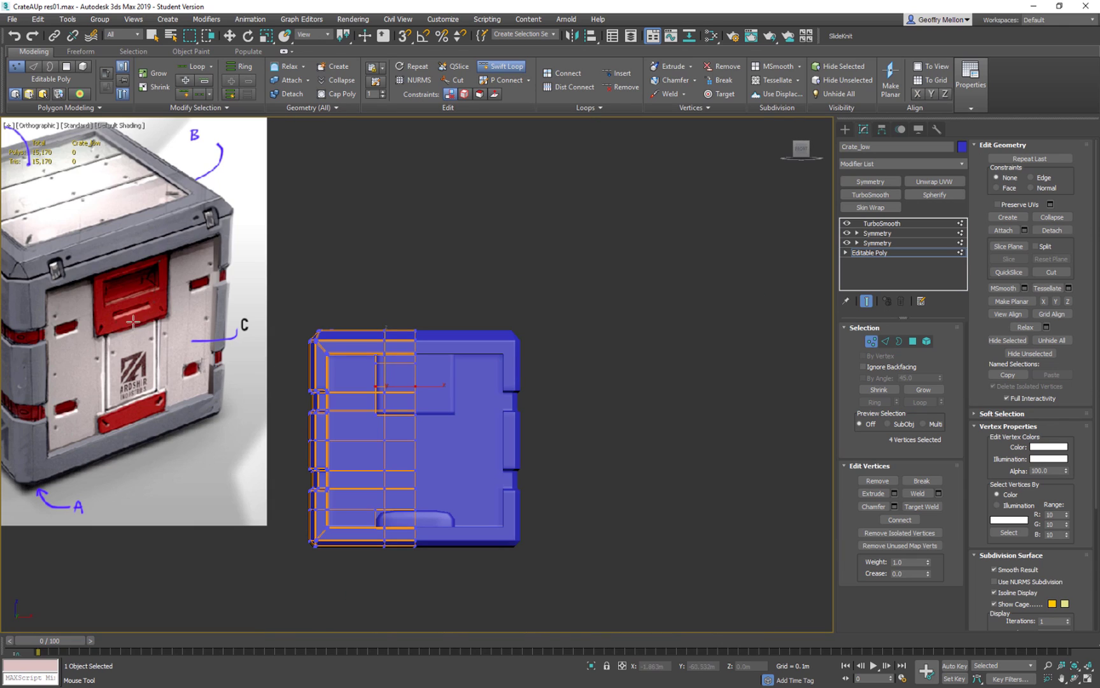
scroll(394, 406, "up", 3)
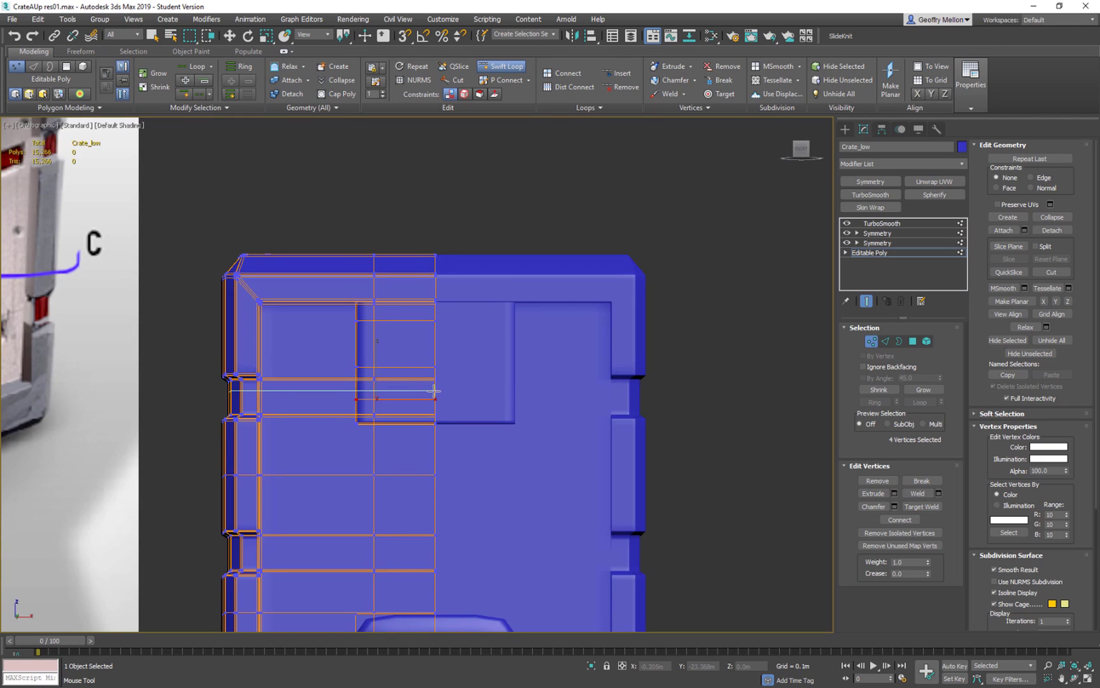
middle_click_drag(496, 437, 513, 420)
scroll(496, 435, "down", 2)
scroll(397, 352, "up", 3)
scroll(396, 352, "up", 3)
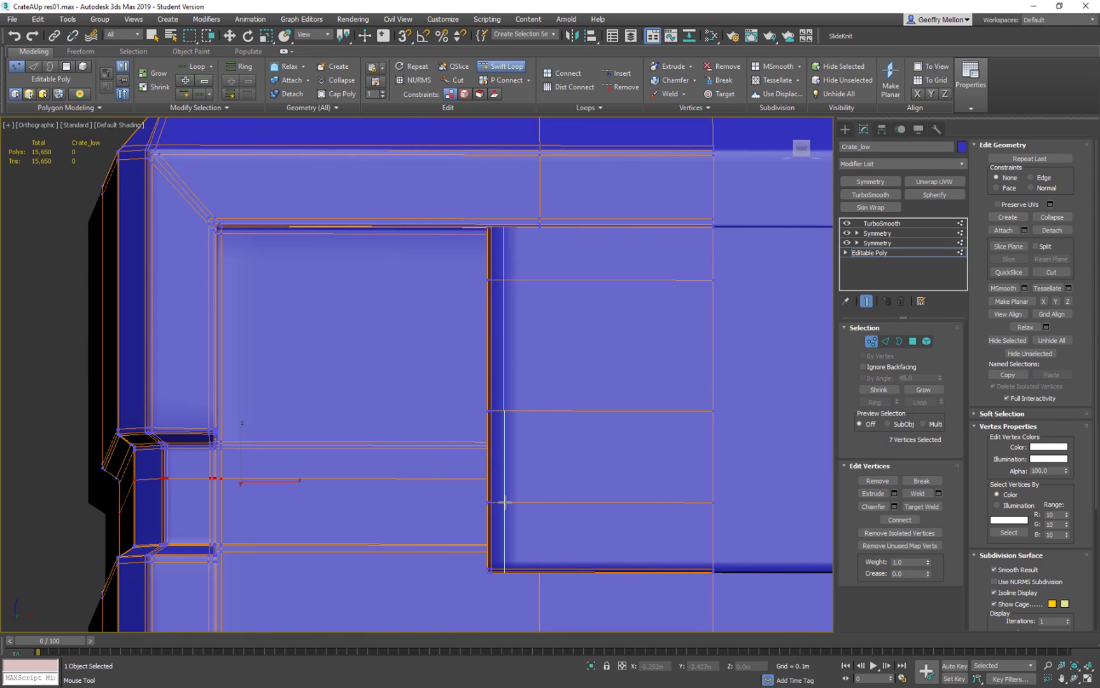
scroll(504, 502, "down", 4)
mouse_move(422, 449)
middle_mouse_down("alt")
mouse_move(393, 385)
mouse_move(411, 388)
mouse_move(421, 459)
mouse_move(368, 469)
mouse_move(415, 424)
mouse_move(491, 457)
mouse_move(592, 449)
mouse_move(444, 462)
mouse_move(498, 442)
mouse_move(413, 464)
mouse_move(435, 484)
mouse_move(393, 469)
mouse_move(414, 453)
middle_mouse_up("alt")
scroll(412, 464, "down", 5)
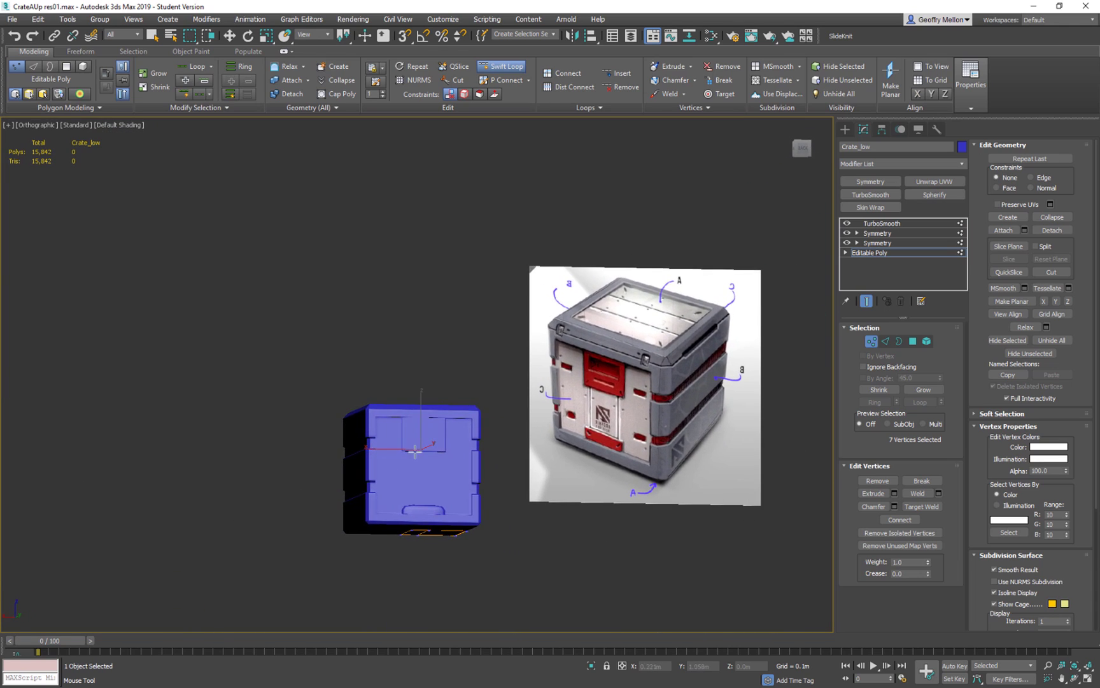
Insert supporting edge loops on the front's lower raised plate, close to its top edge and its side edge
scroll(414, 453, "up", 5)
middle_click_drag(503, 462, 730, 485, "alt")
scroll(730, 485, "down", 2)
middle_click_drag(555, 486, 565, 332)
middle_click_drag(577, 446, 538, 395, "alt")
scroll(531, 358, "up", 6)
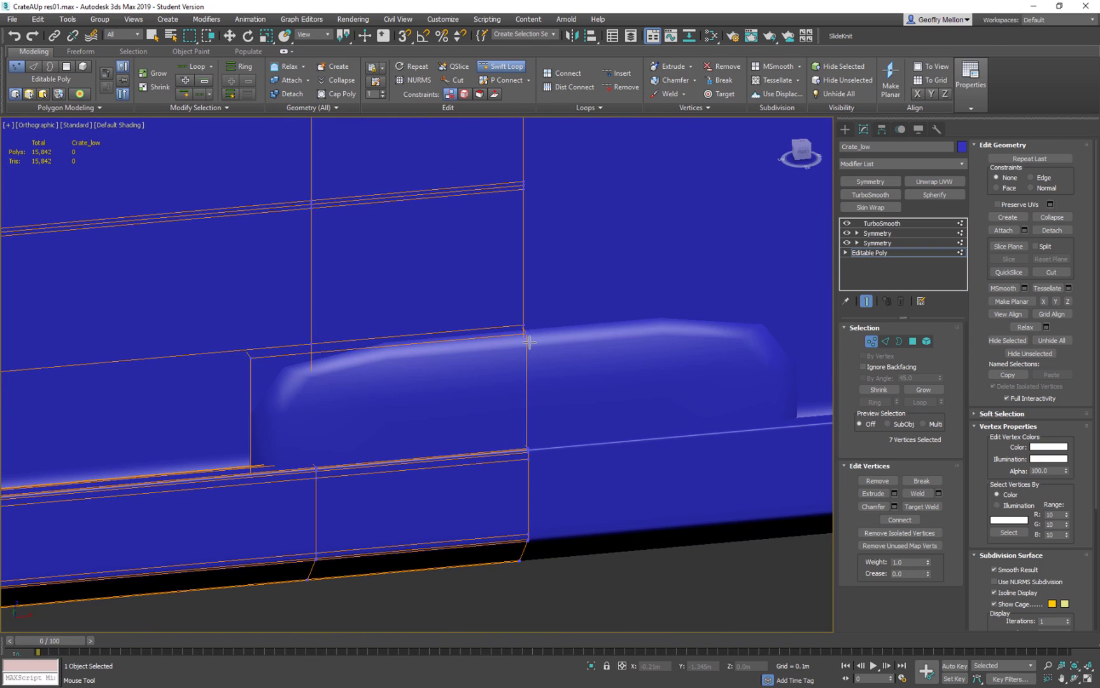
left_click(526, 340)
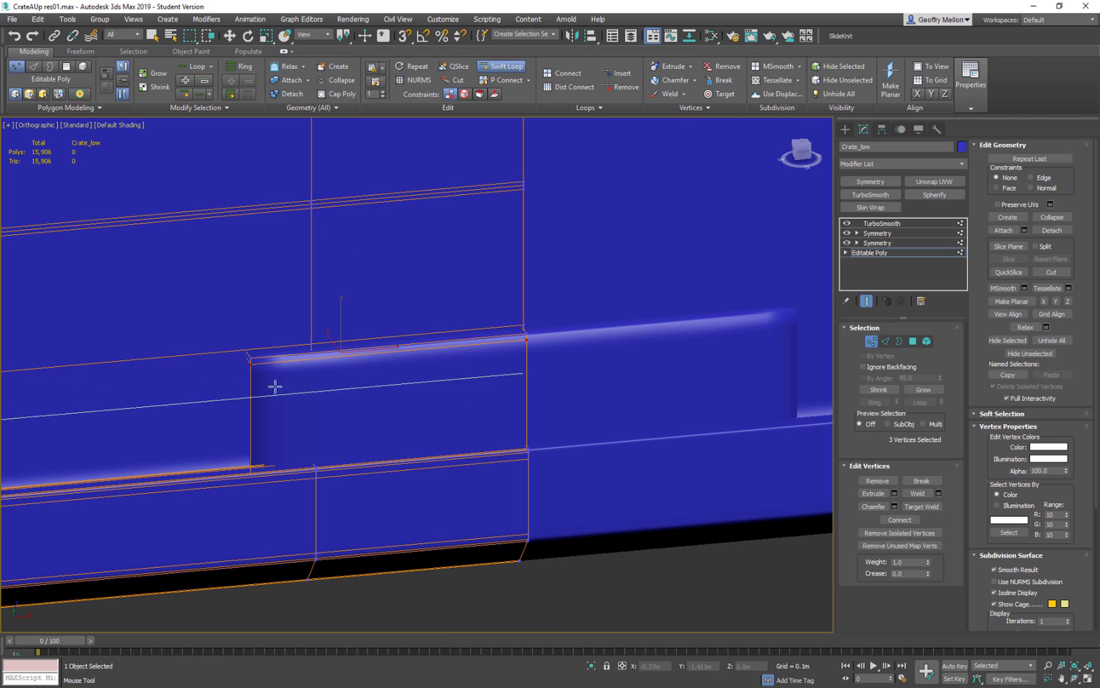
left_click(250, 355)
left_click(250, 357)
middle_click_drag(422, 434, 466, 404)
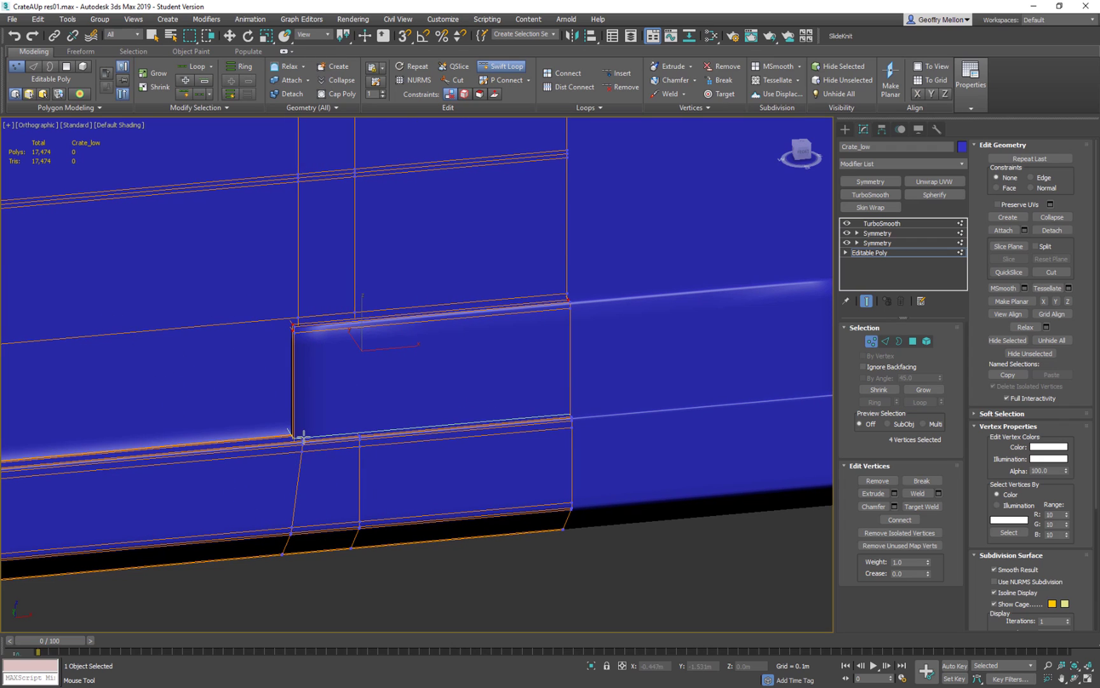
In the left view, move the four vertices along the lower raised plate's bottom edge up until they sit just below the frame's ledge
key("w")
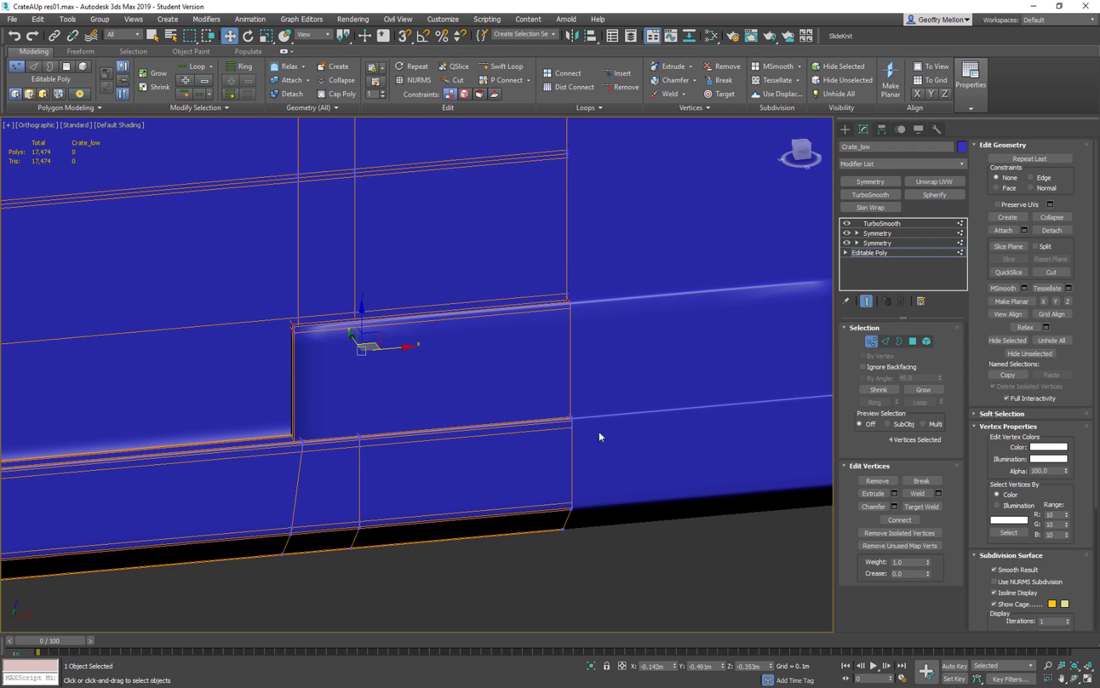
left_click(911, 340)
middle_click_drag(397, 389, 553, 351)
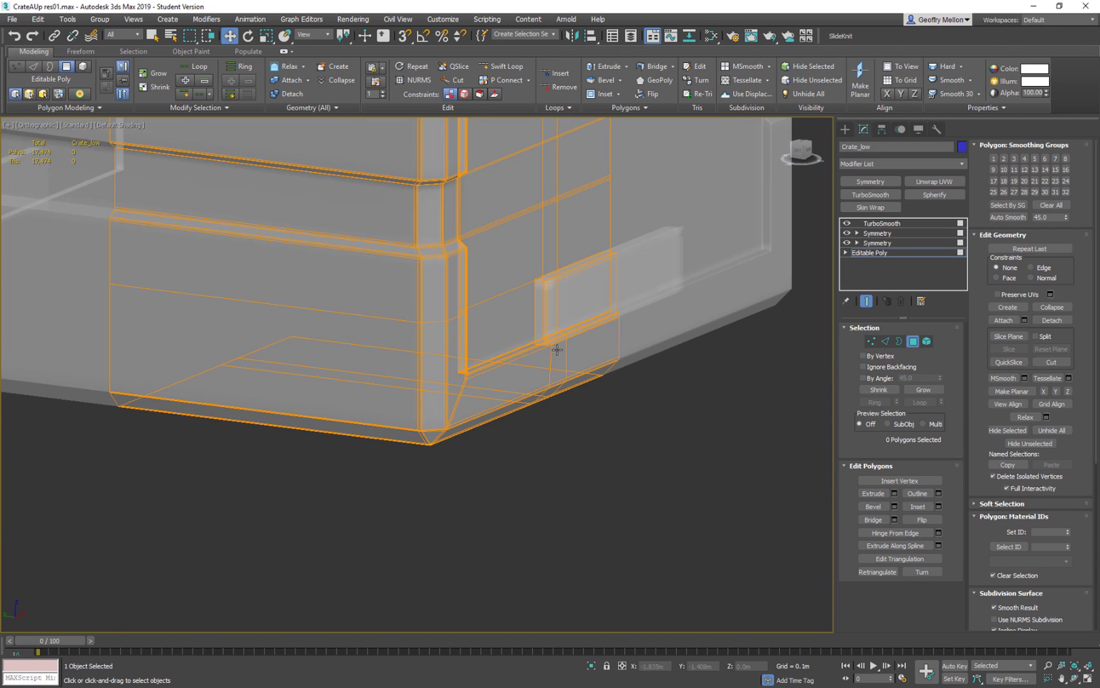
scroll(551, 334, "up", 2)
scroll(549, 347, "up", 2)
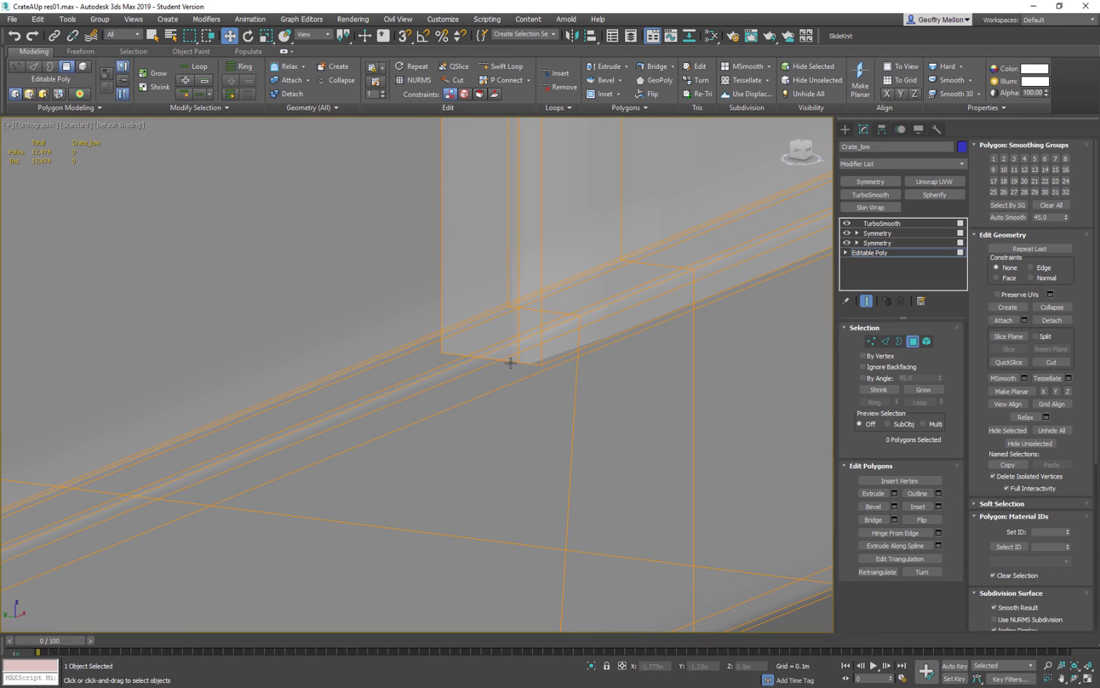
key("l")
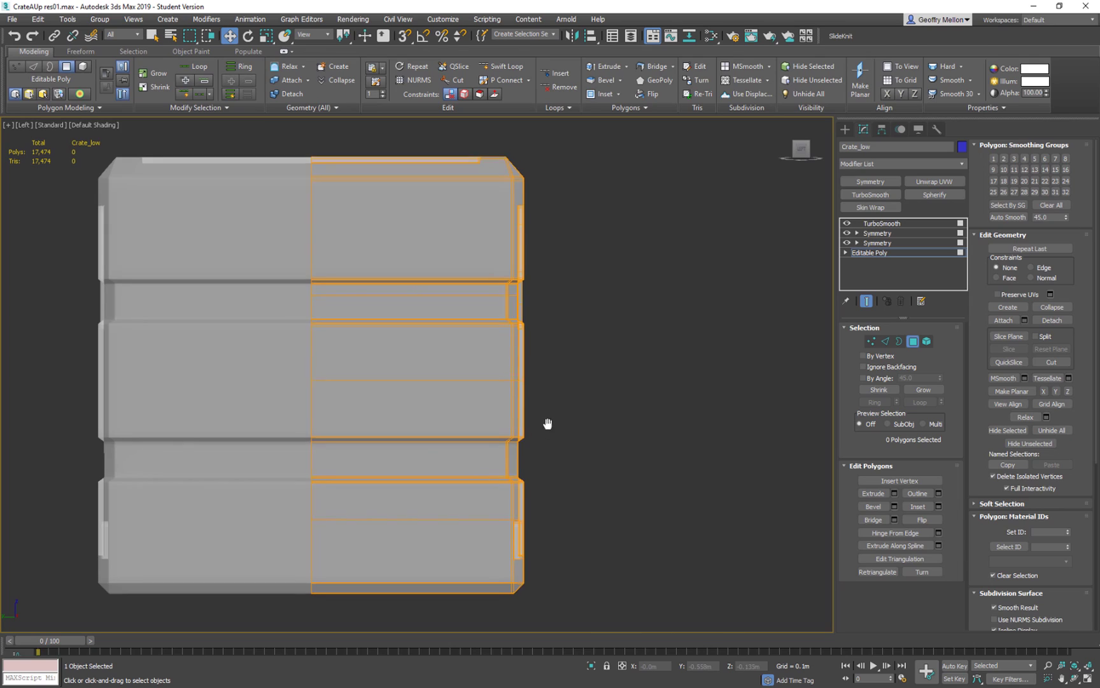
scroll(509, 471, "up", 3)
scroll(543, 368, "up", 2)
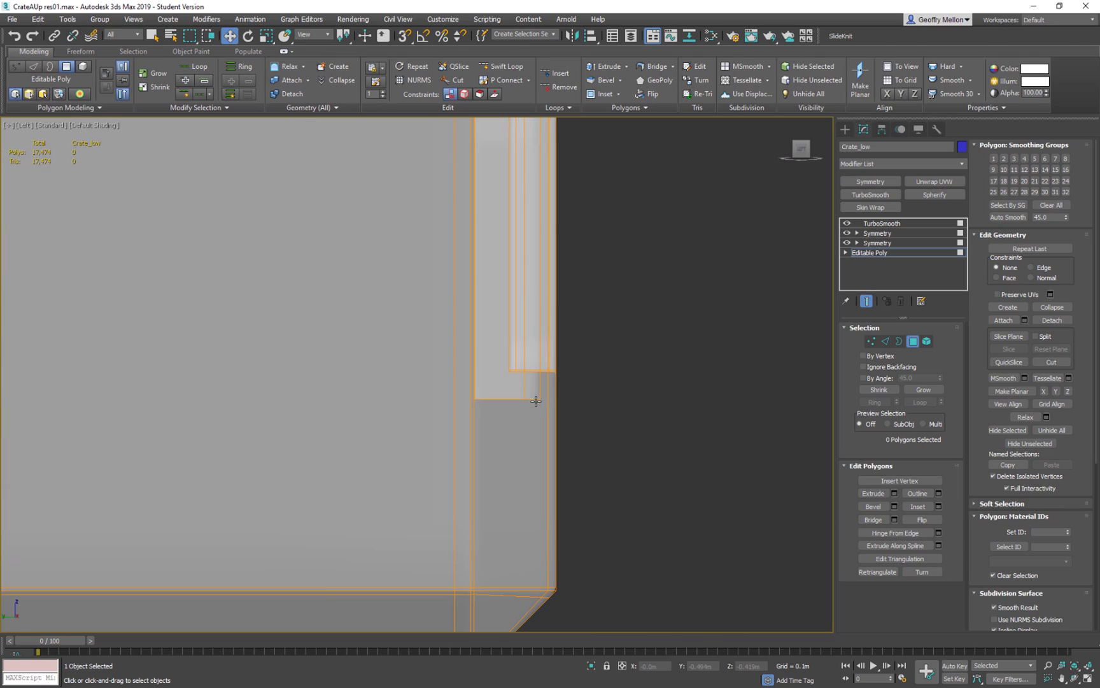
left_click(870, 342)
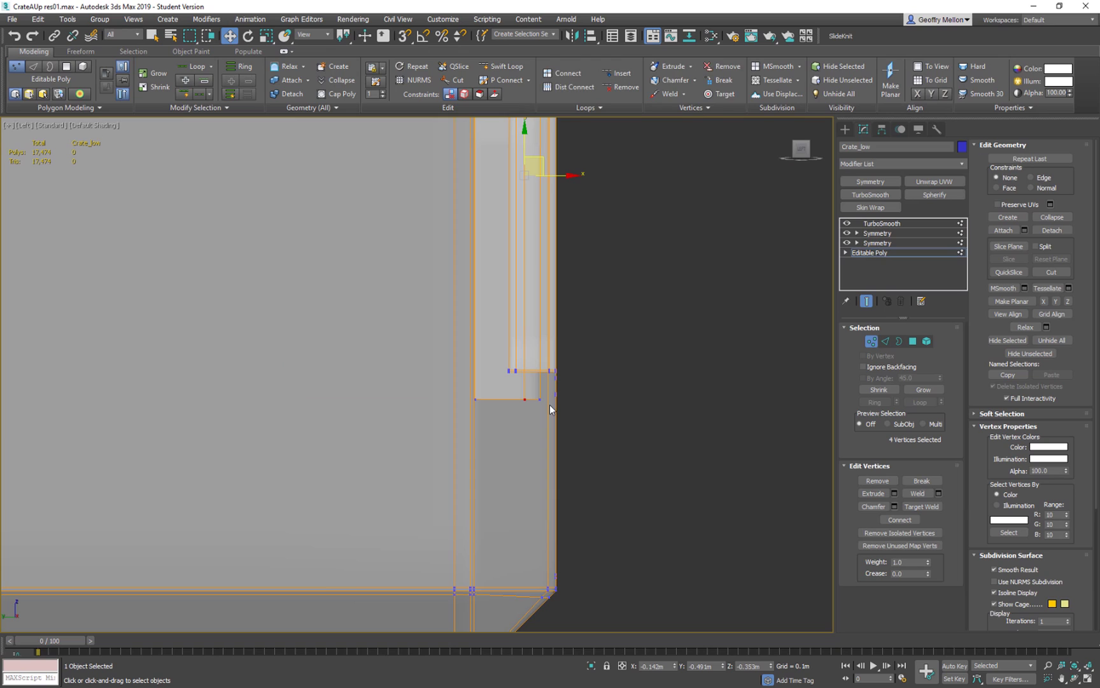
left_click_drag(427, 395, 425, 396)
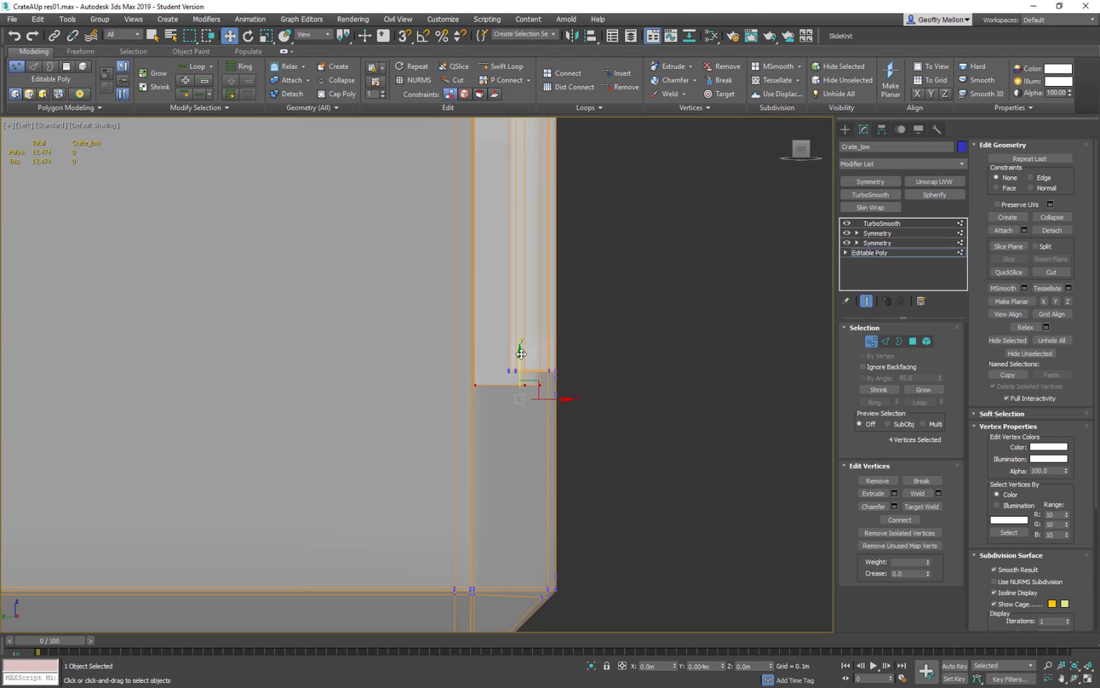
scroll(554, 357, "down", 5)
middle_click_drag(649, 361, 644, 359, "alt")
key("l")
key("z")
scroll(582, 408, "down", 8)
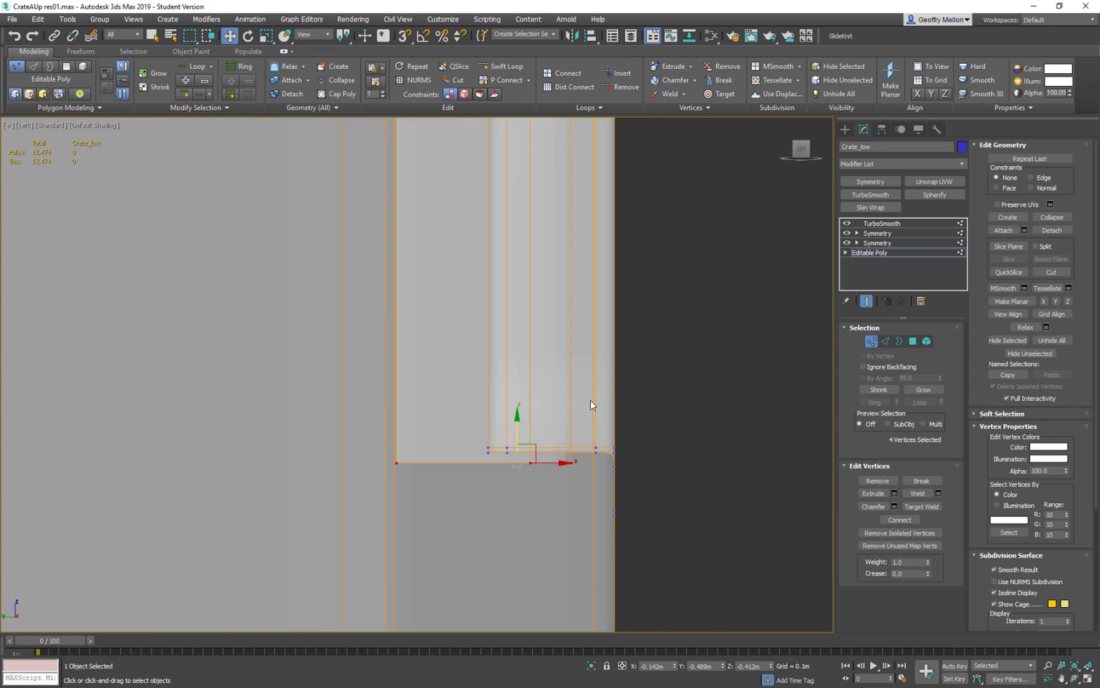
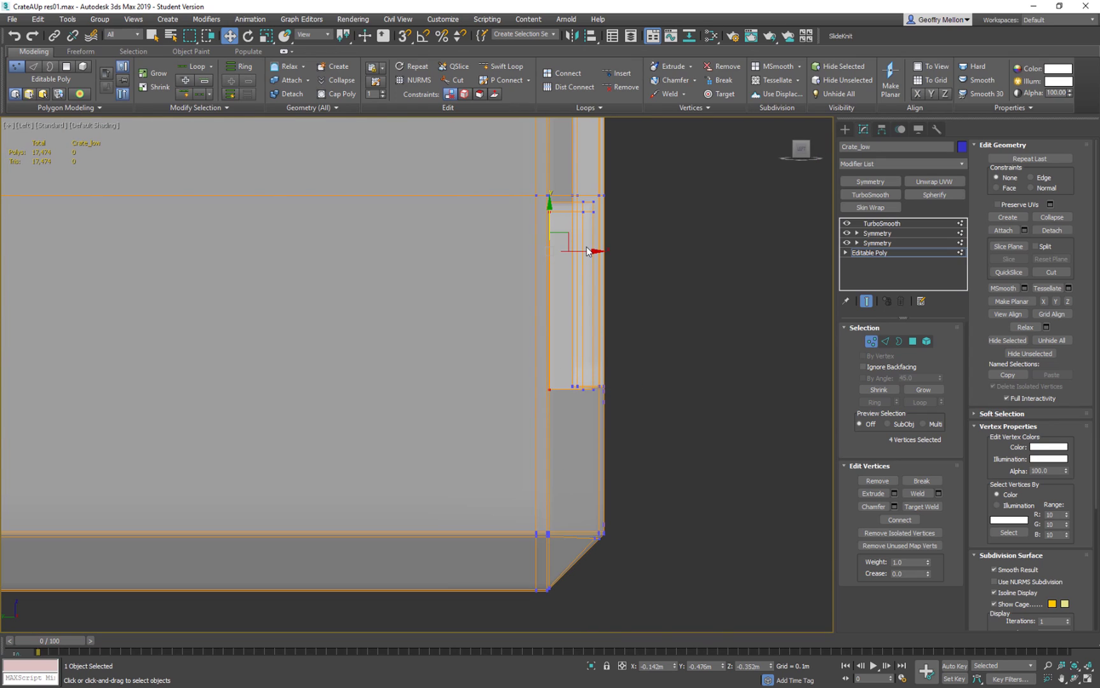
Move the lower raised plate's rear vertices toward the front of the crate to reduce the plate's depth
left_click_drag(586, 252, 601, 252)
scroll(668, 288, "down", 8)
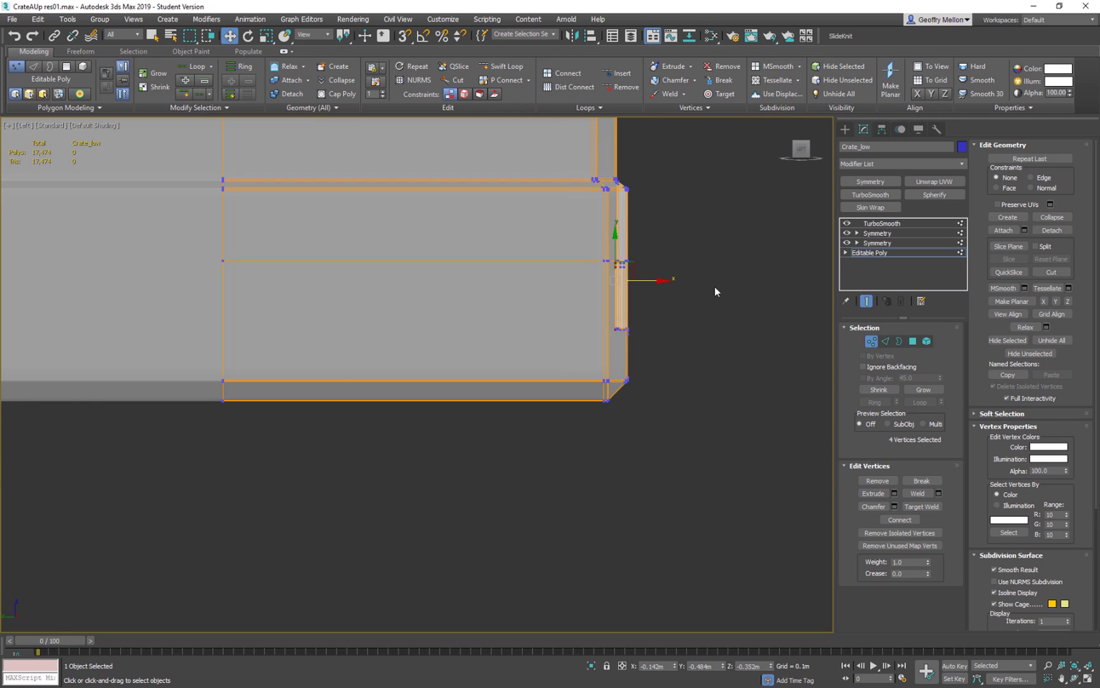
middle_click_drag(678, 320, 668, 445)
middle_click_drag(643, 322, 571, 452)
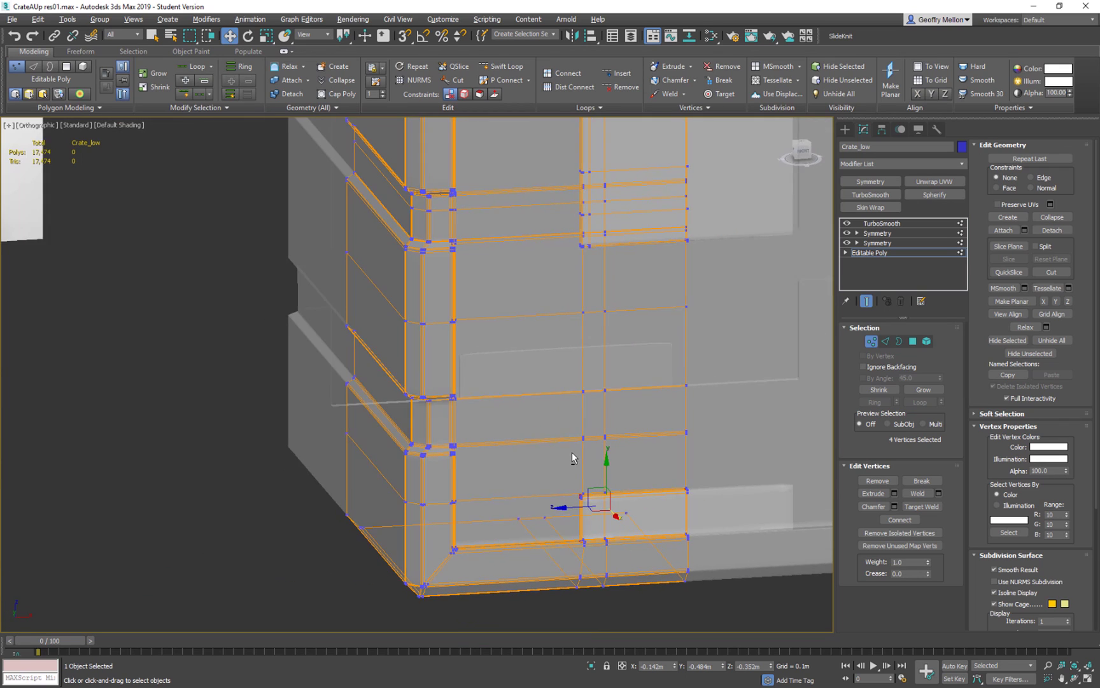
Insert a vertical supporting edge loop on the lower raised plate, just inside its side edge
scroll(562, 382, "up", 8)
middle_click_drag(507, 380, 584, 369, "alt")
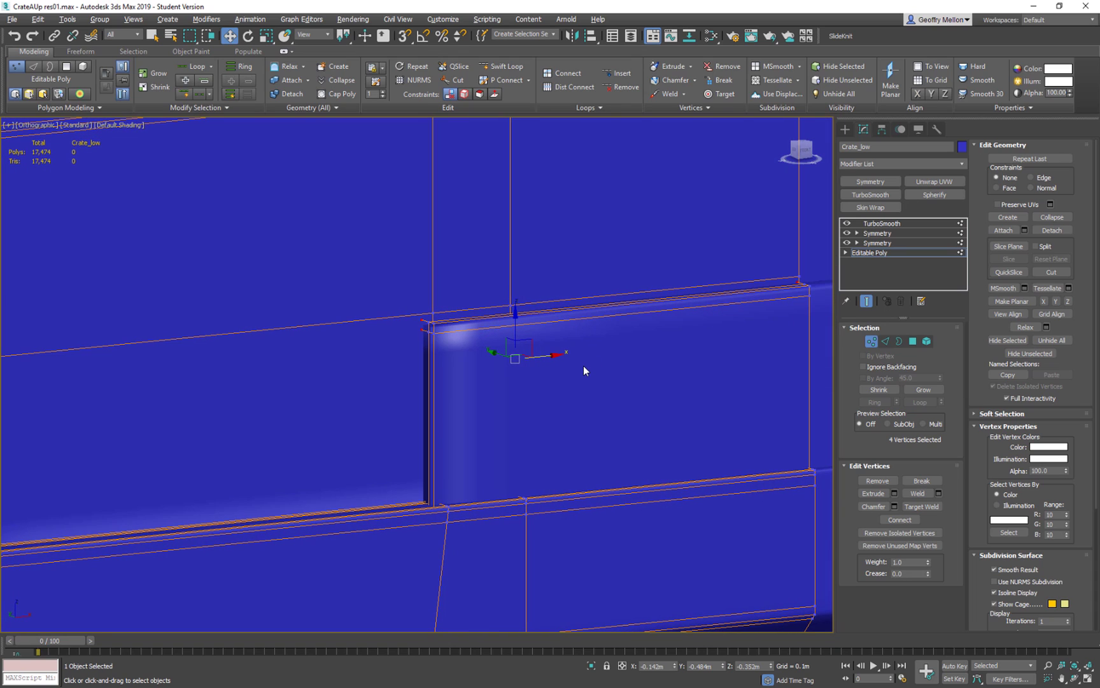
key("alt+shift+w")
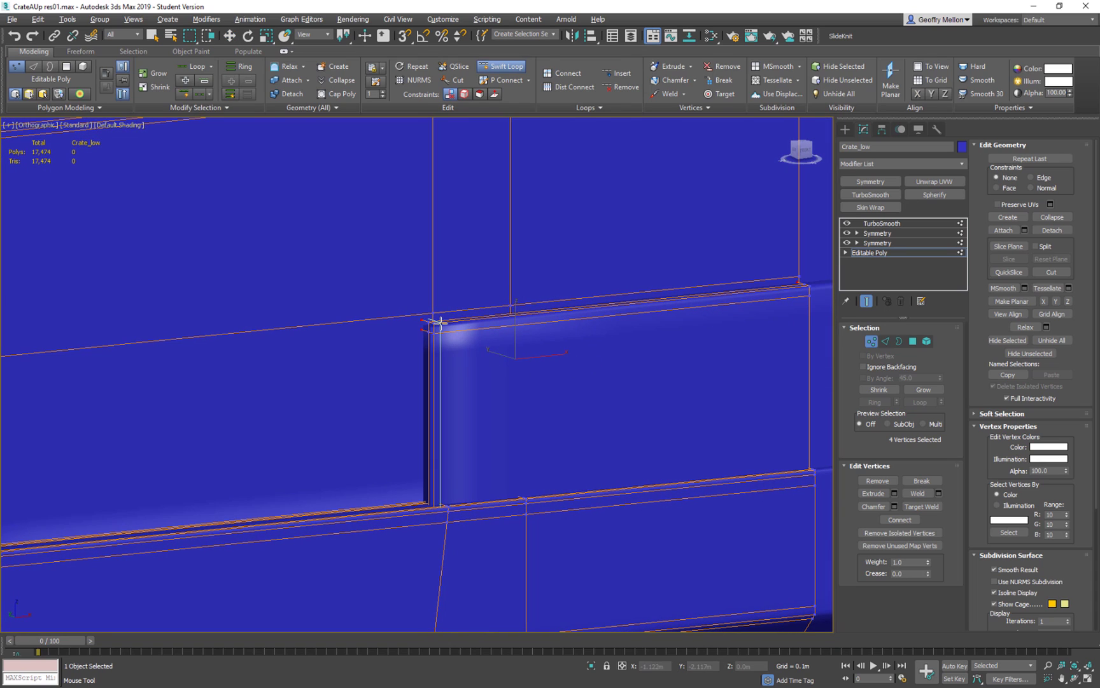
left_click(441, 323)
middle_click_drag(594, 406, 349, 374)
middle_click_drag(501, 363, 598, 463, "alt")
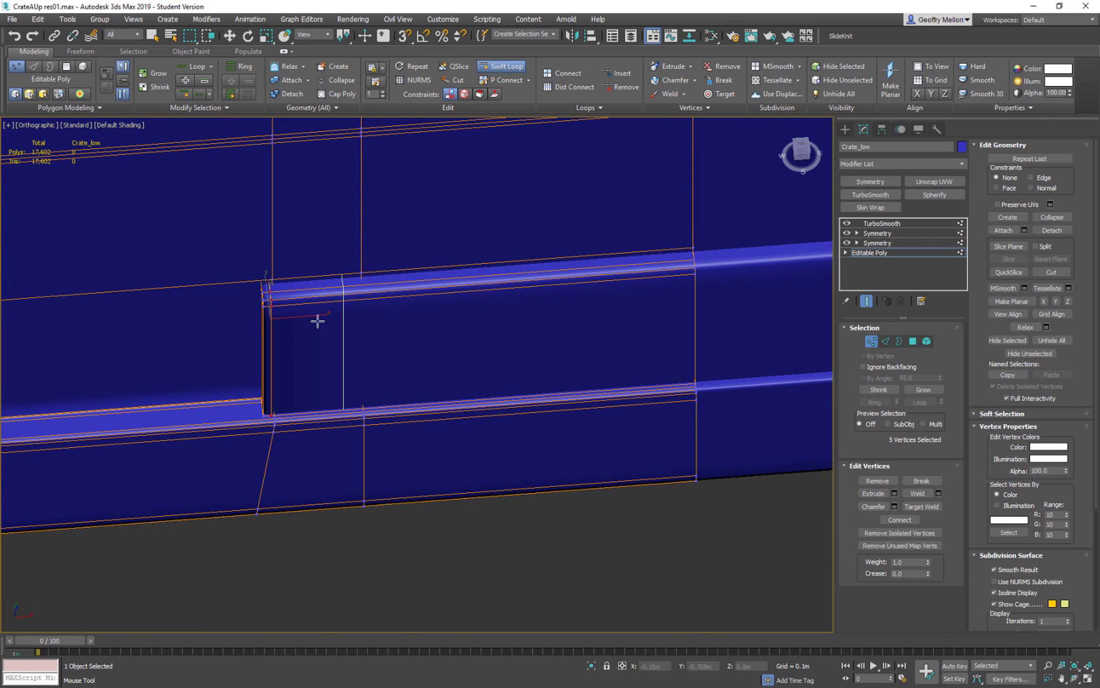
scroll(327, 325, "up", 2)
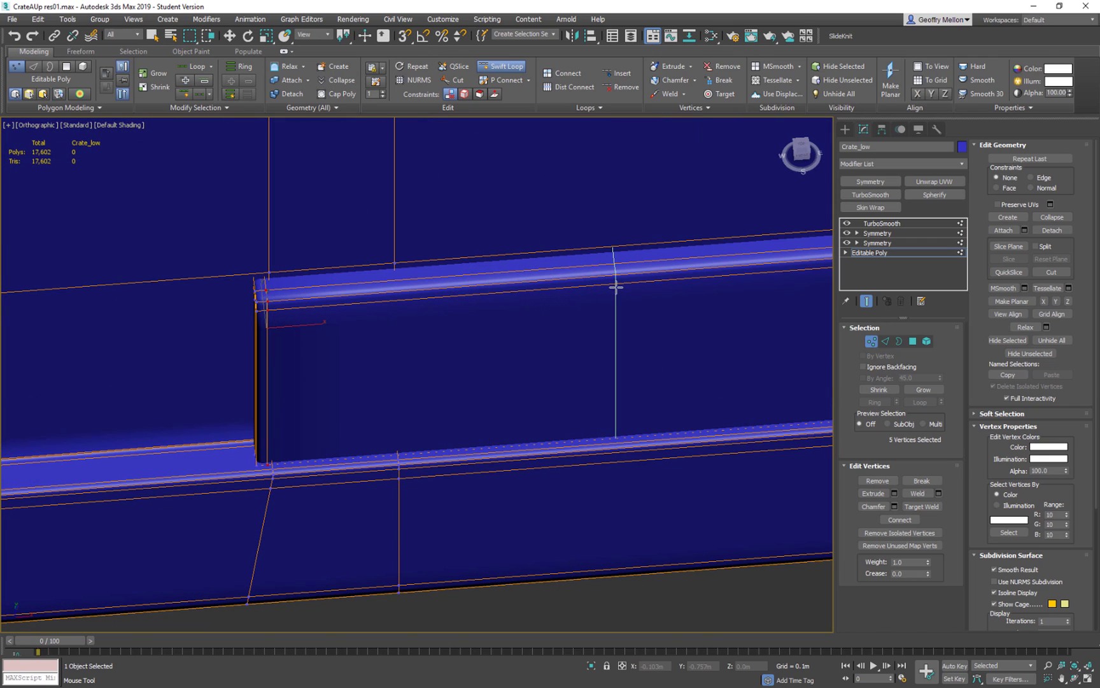
Insert two more supporting edge loops tight around the upper outer corner of the lower raised plate
middle_click_drag(264, 303, 239, 222, "alt")
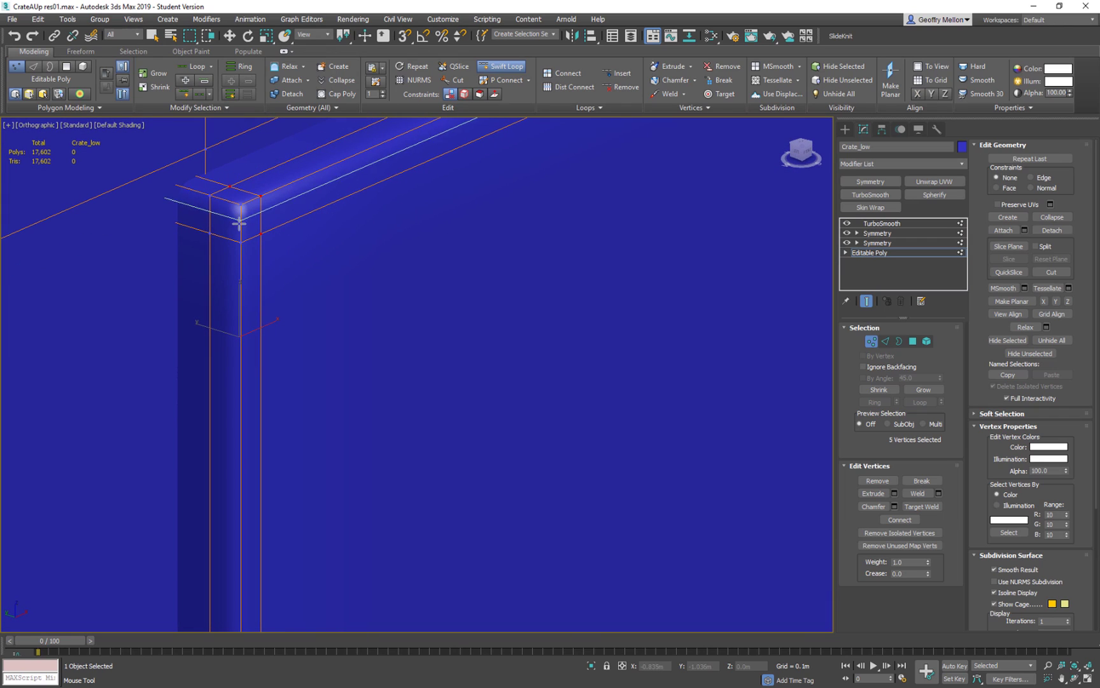
left_click(240, 215)
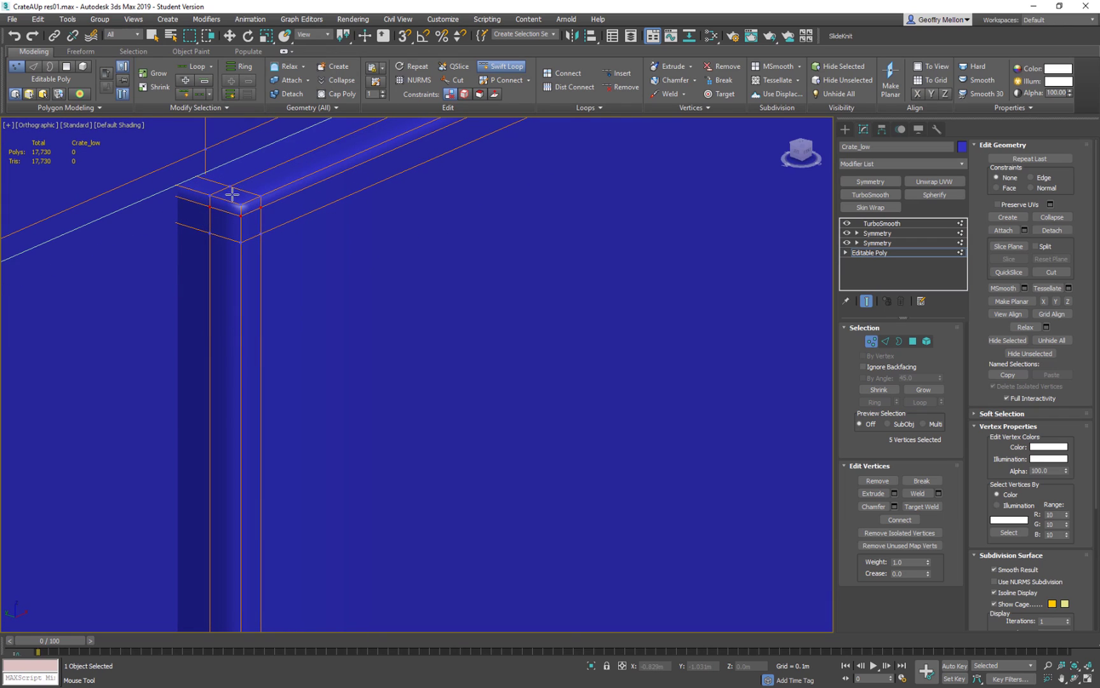
left_click(236, 204)
Insert supporting edge loops at the recessed front panel's lower corner, one vertical beside the frame and one horizontal above the bottom ledge
scroll(472, 361, "down", 8)
middle_click_drag(591, 371, 339, 336, "alt")
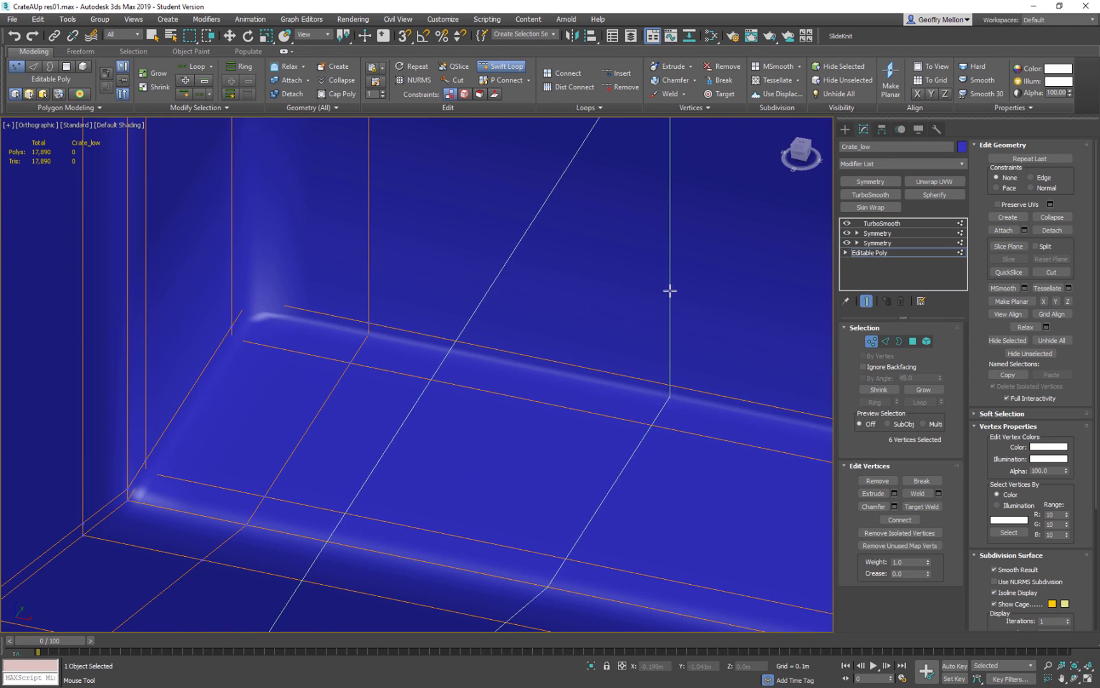
left_click(256, 310)
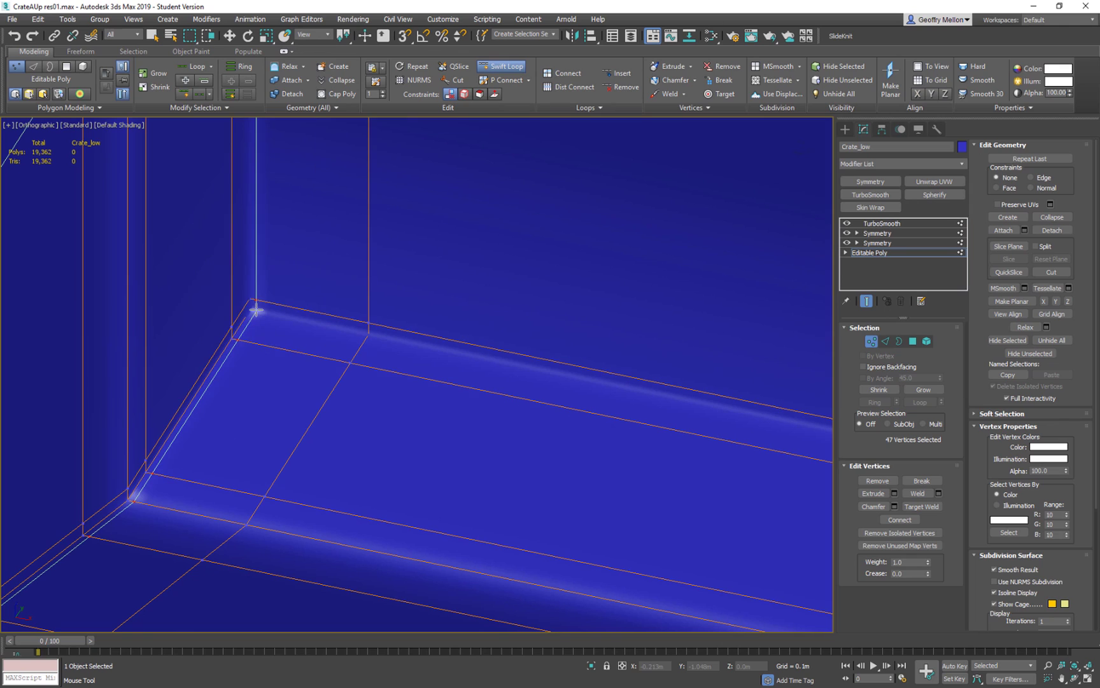
scroll(390, 359, "down", 5)
middle_click_drag(499, 394, 170, 334)
scroll(170, 334, "down", 4)
scroll(620, 421, "down", 5)
middle_click_drag(623, 422, 218, 351)
scroll(542, 439, "up", 5)
middle_click_drag(93, 309, 697, 475)
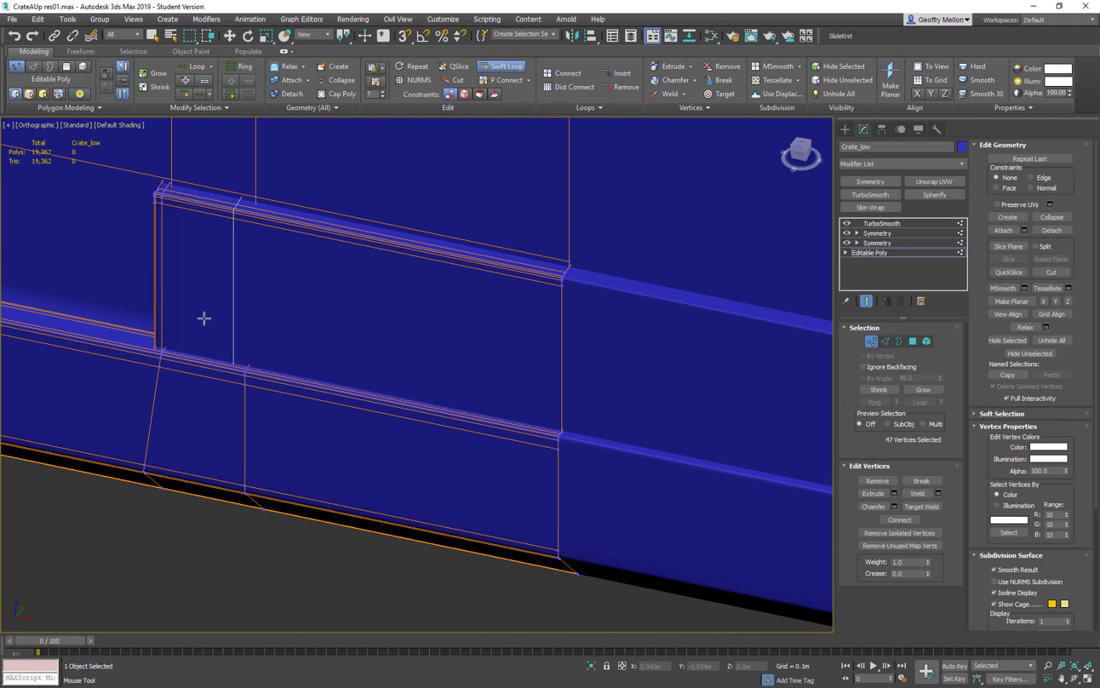
middle_click_drag(184, 314, 226, 314)
scroll(226, 315, "up", 3)
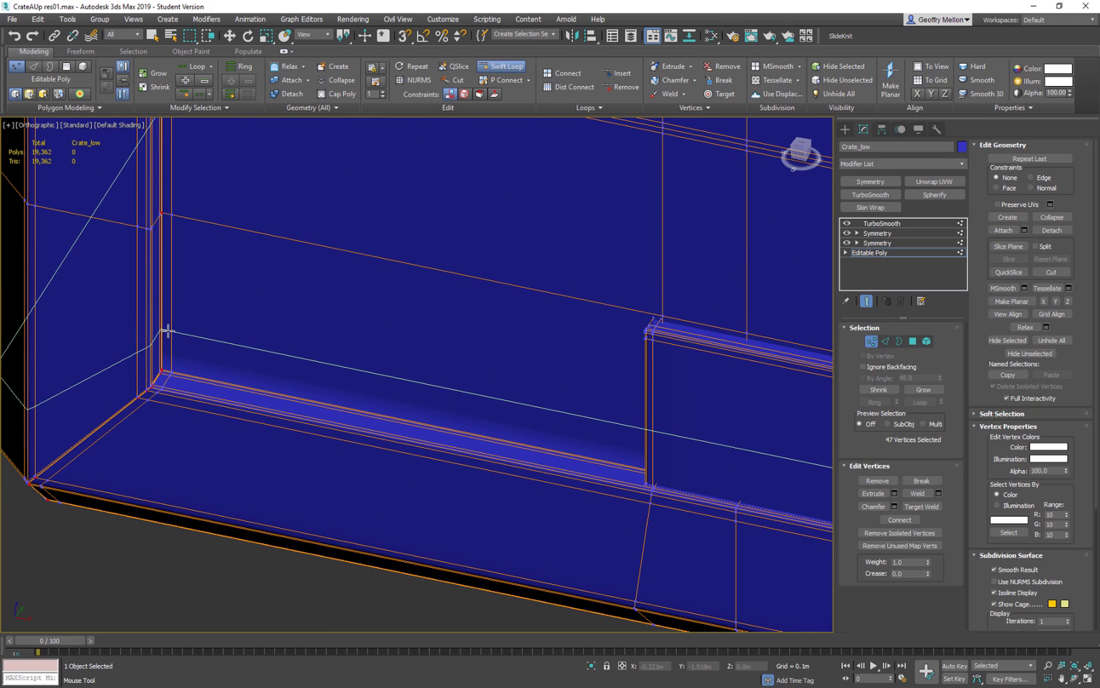
left_click(159, 352)
Leave vertex editing and examine the smoothed crate front, checking the raised plates, panel corners and side grooves
scroll(357, 376, "down", 4)
middle_click_drag(356, 375, 596, 409)
middle_click_drag(352, 378, 442, 418, "alt")
scroll(528, 475, "down", 3)
middle_click_drag(527, 474, 576, 476)
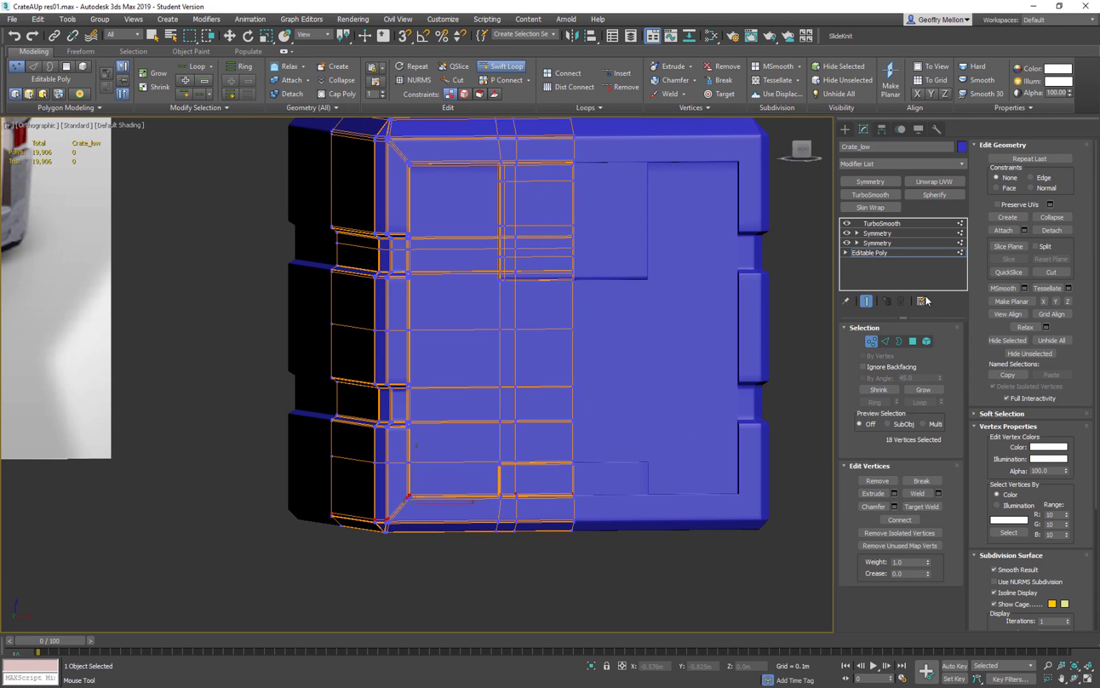
left_click(872, 342)
mouse_move(523, 317)
middle_mouse_down("alt")
mouse_move(573, 319)
mouse_move(577, 275)
mouse_move(521, 285)
mouse_move(499, 312)
mouse_move(508, 322)
middle_mouse_up("alt")
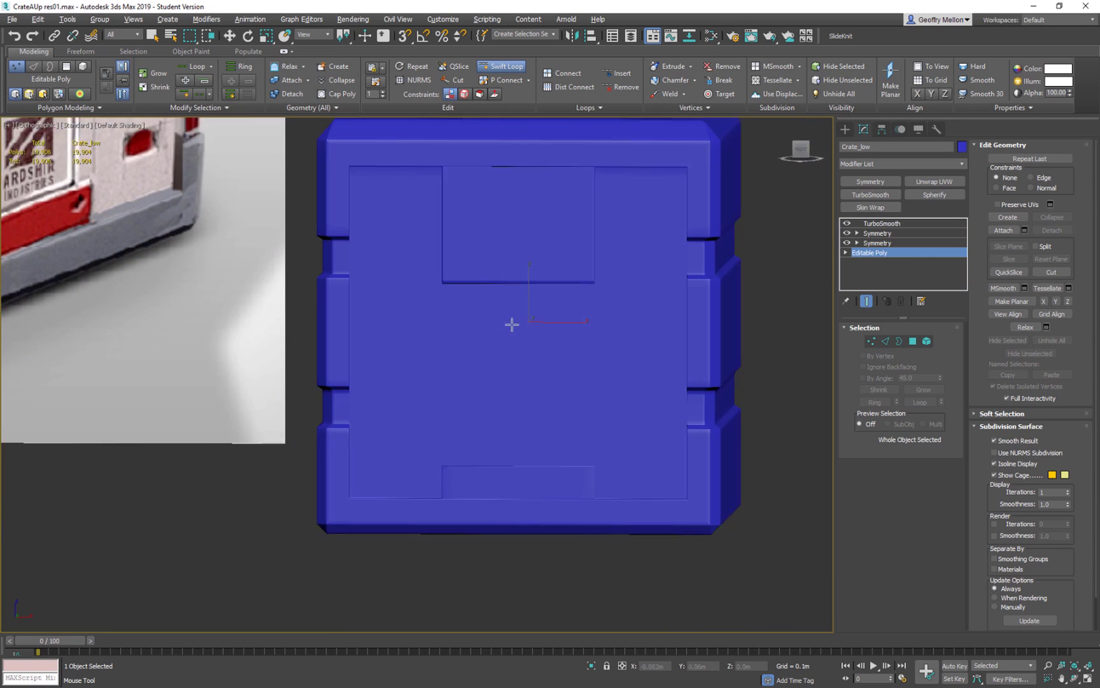
scroll(645, 270, "up", 4)
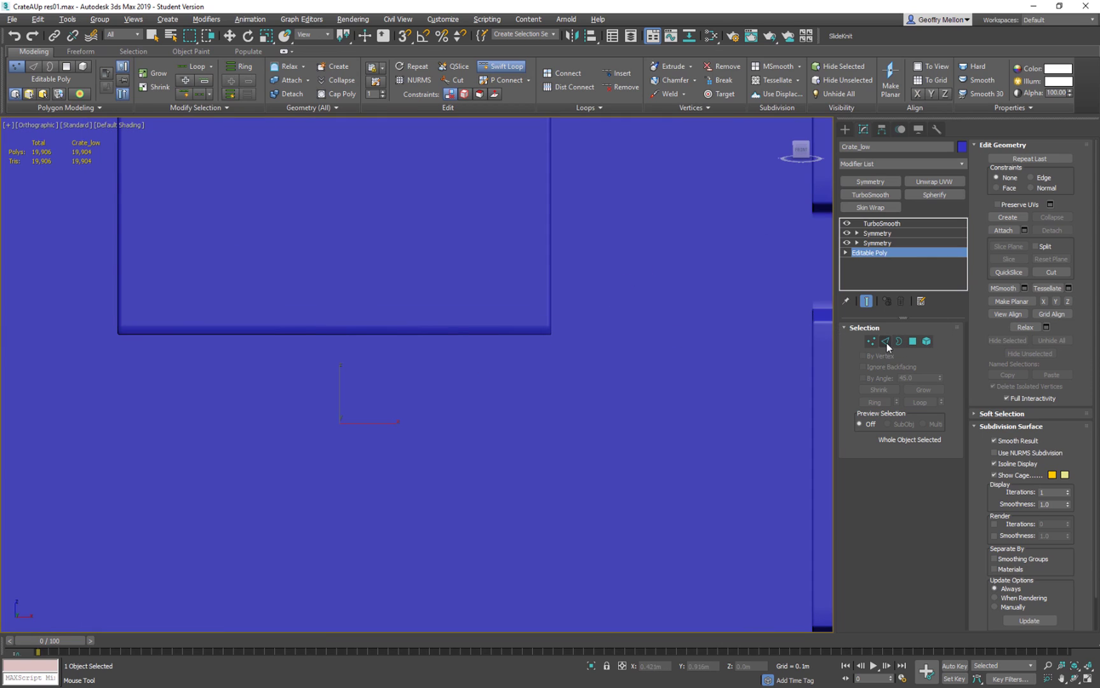
key("w")
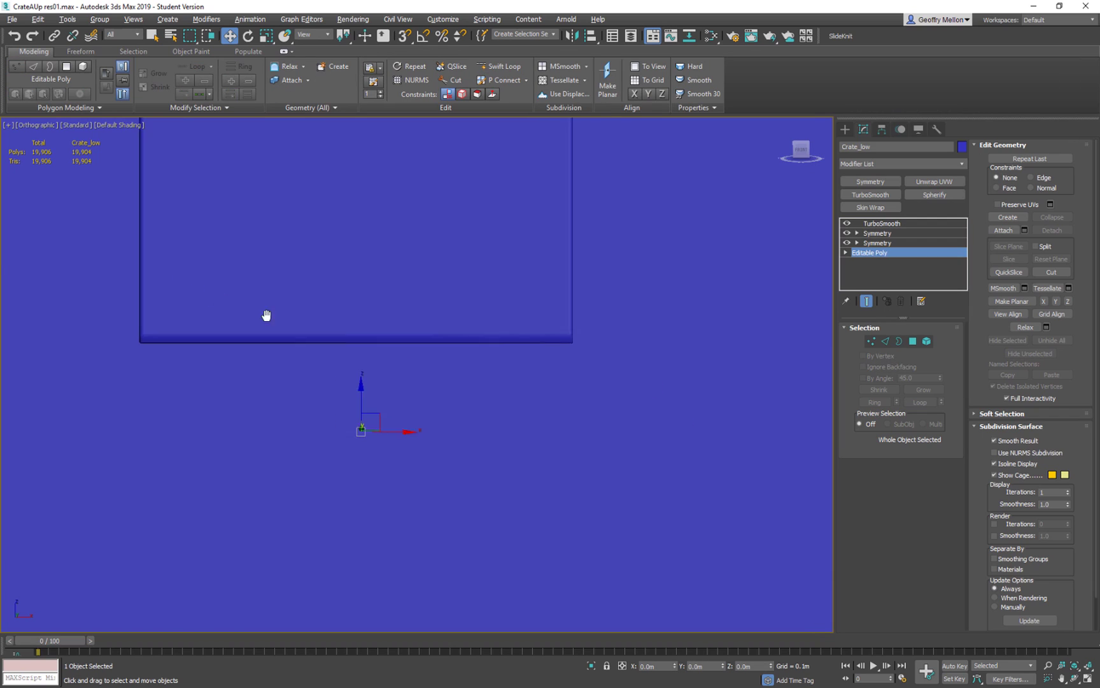
middle_click_drag(238, 305, 482, 412)
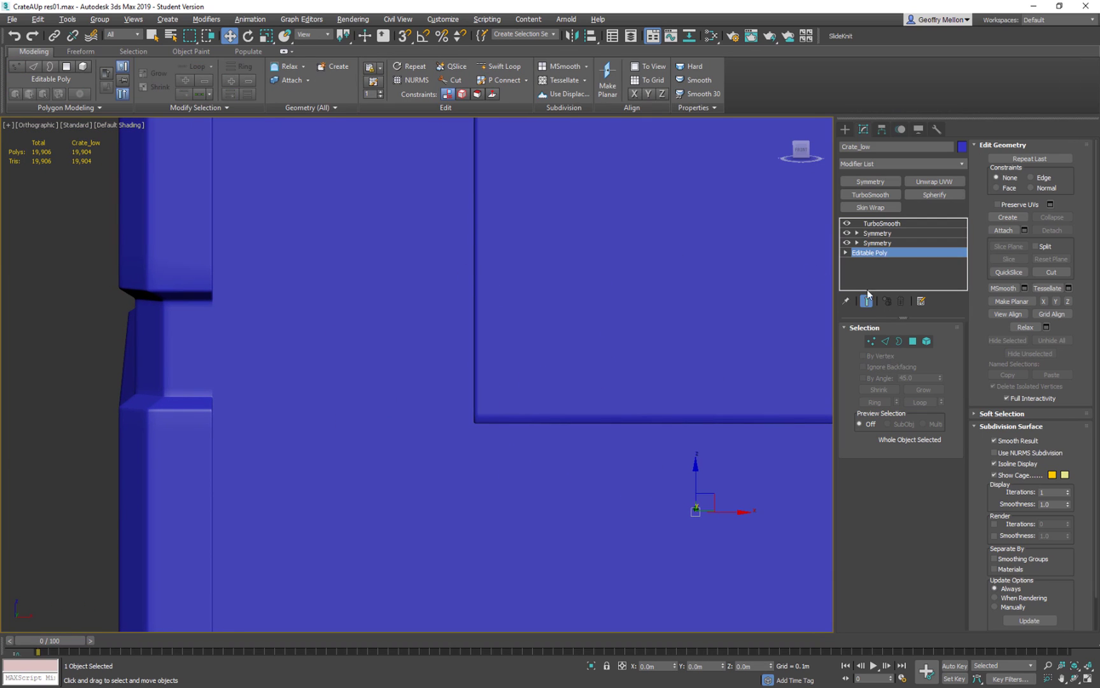
Insert supporting edge loops on the upper raised plate, close to its lower outer corner, using Swift Loop
left_click(885, 342)
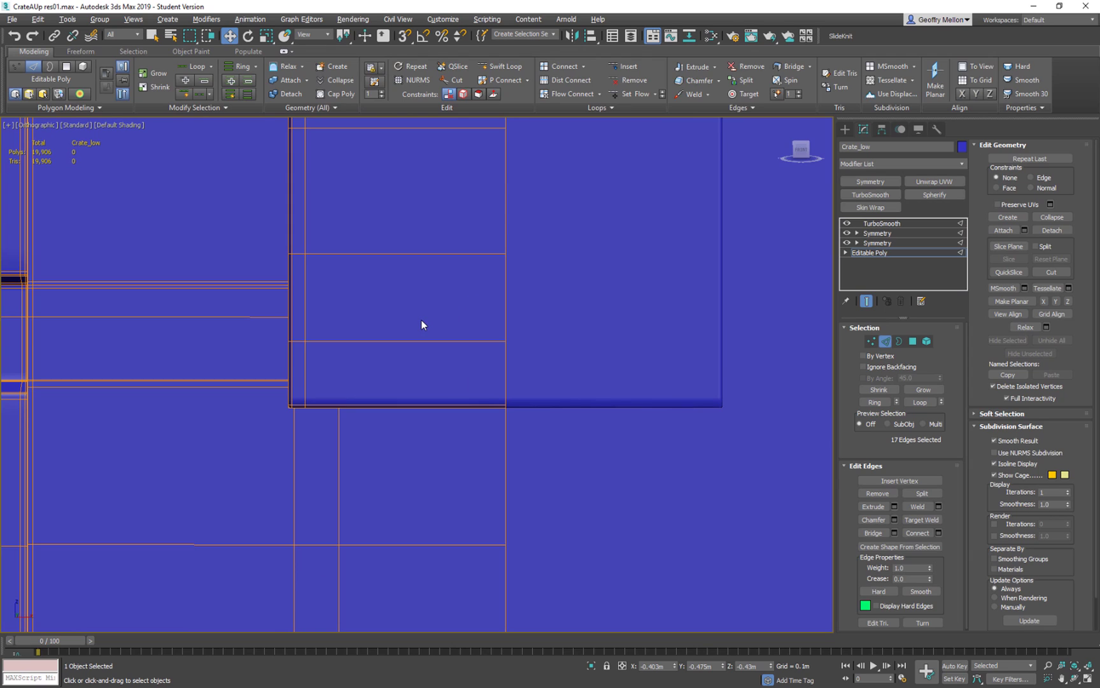
key("alt+shift+w")
middle_click_drag(344, 364, 425, 307)
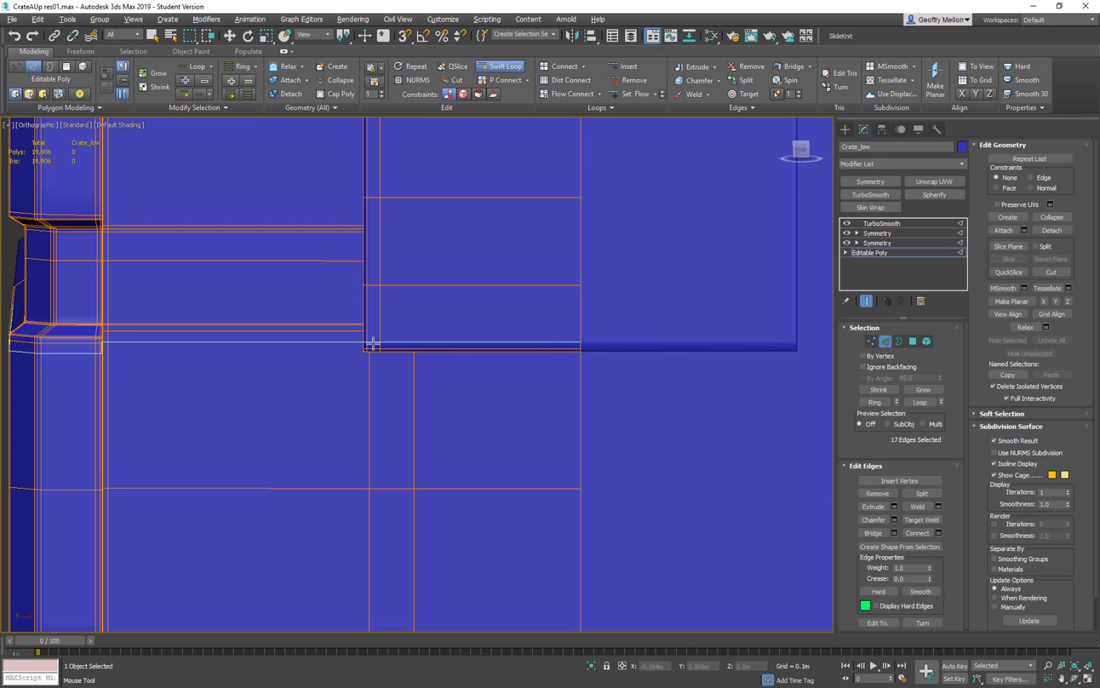
left_click(373, 343)
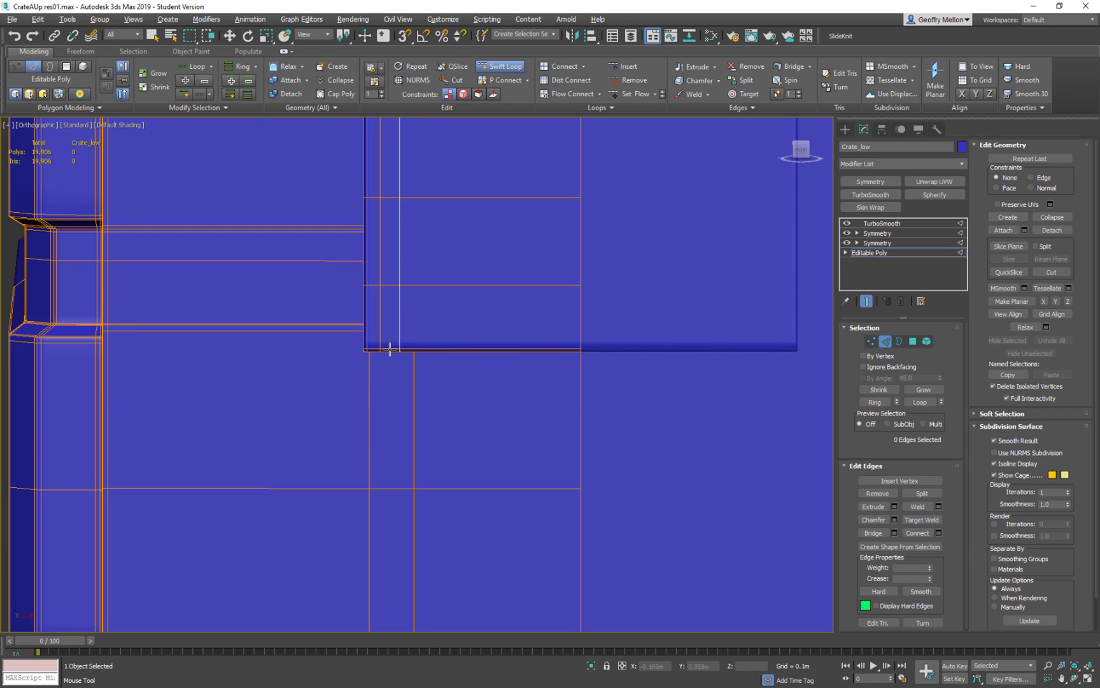
left_click(380, 340)
middle_click_drag(474, 351, 419, 335, "alt")
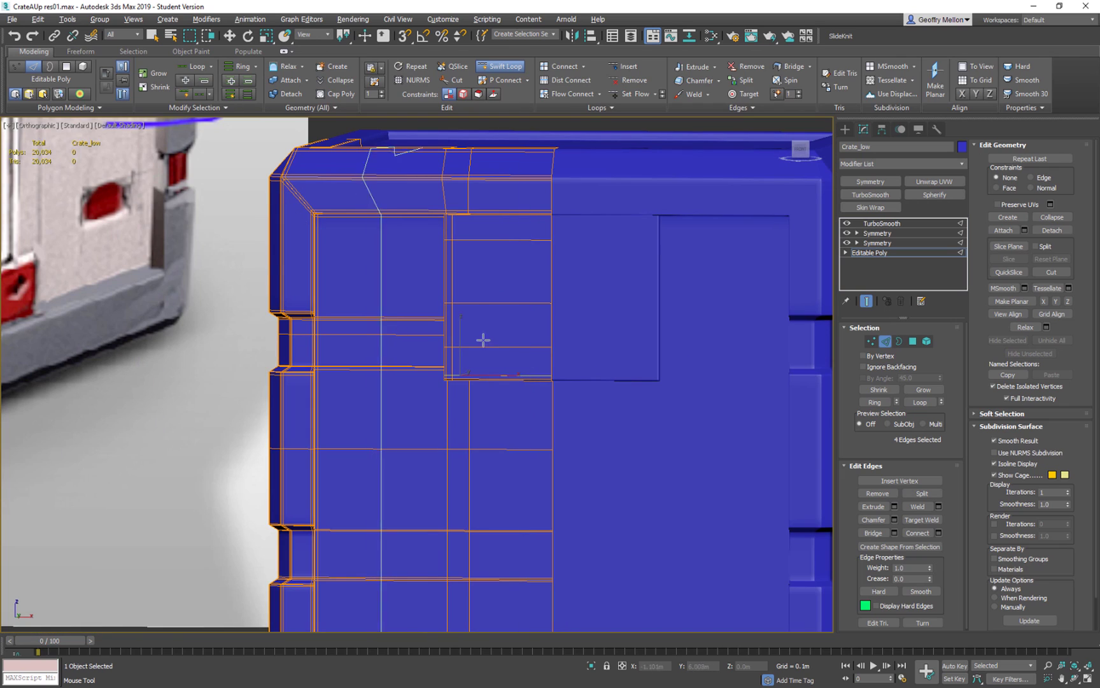
Leave edge editing and examine the whole smoothed crate against the reference, both with and without edged faces
middle_click_drag(554, 302, 624, 400)
scroll(602, 297, "down", 4)
scroll(568, 322, "up", 6)
scroll(565, 321, "down", 2)
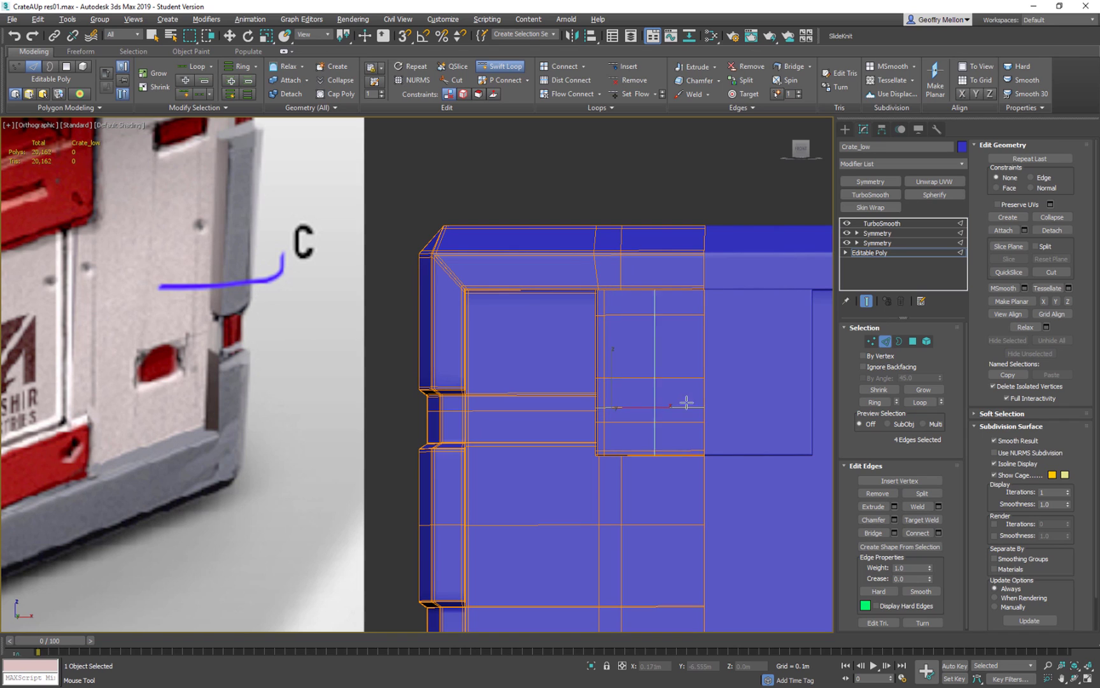
scroll(707, 369, "down", 6)
middle_click_drag(707, 368, 717, 278, "alt")
left_click(885, 342)
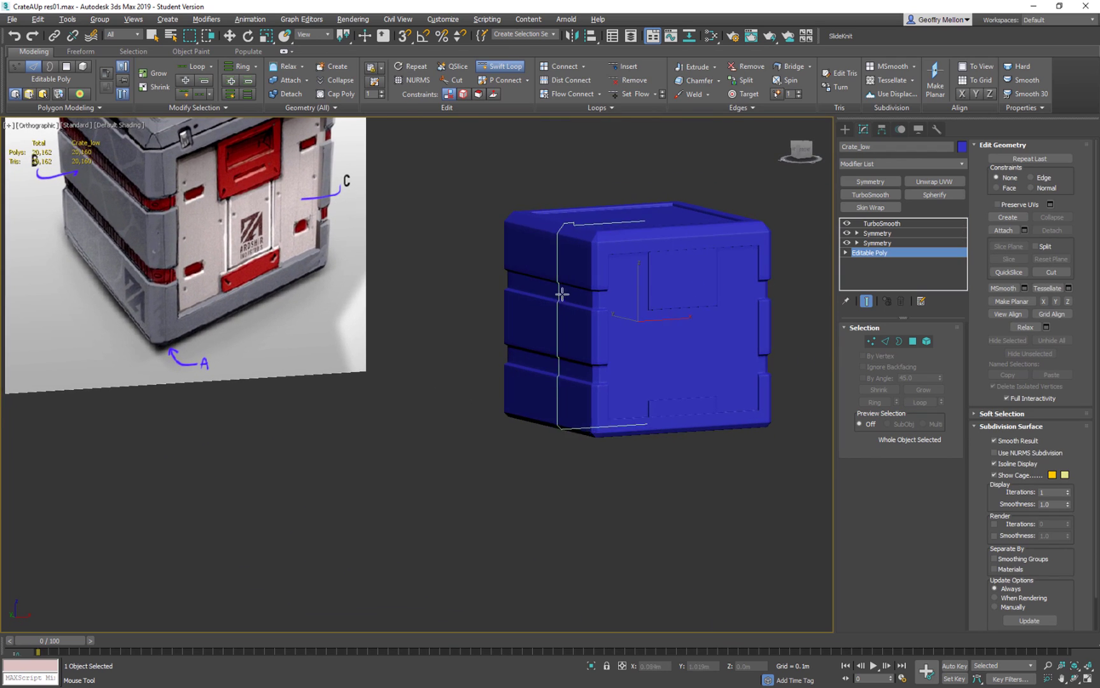
scroll(604, 294, "up", 10)
mouse_move(625, 295)
middle_mouse_down("alt")
mouse_move(691, 297)
mouse_move(644, 284)
middle_mouse_up("alt")
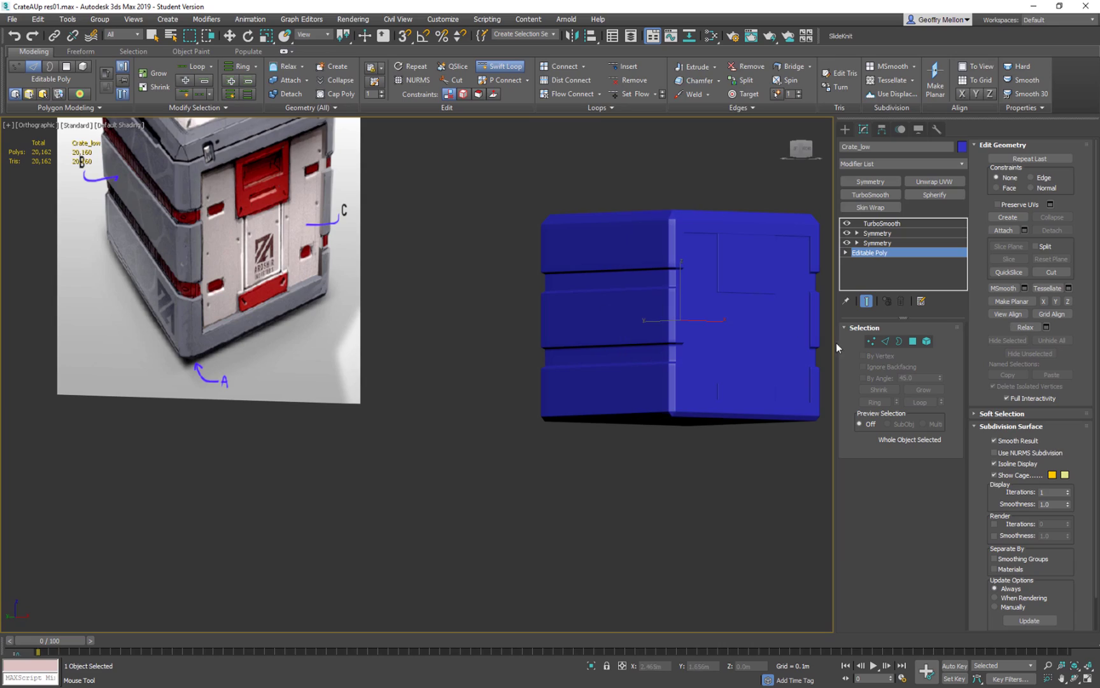
key("F4")
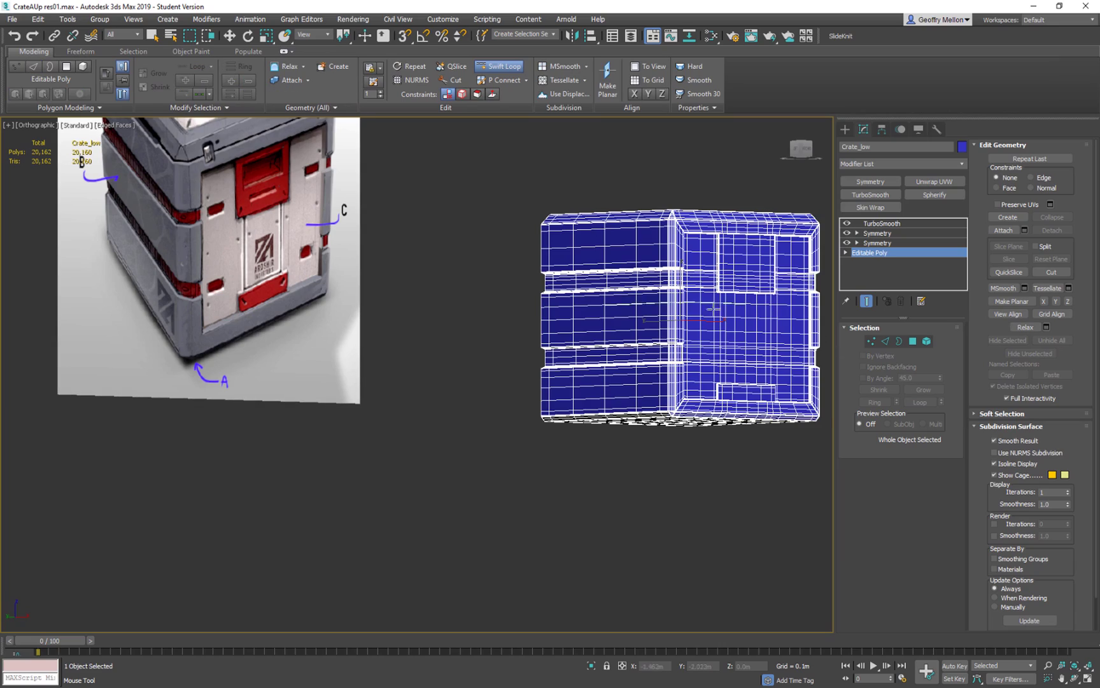
middle_click_drag(786, 309, 153, 162, "alt")
middle_click_drag(375, 278, 444, 319, "alt")
scroll(444, 319, "up", 3)
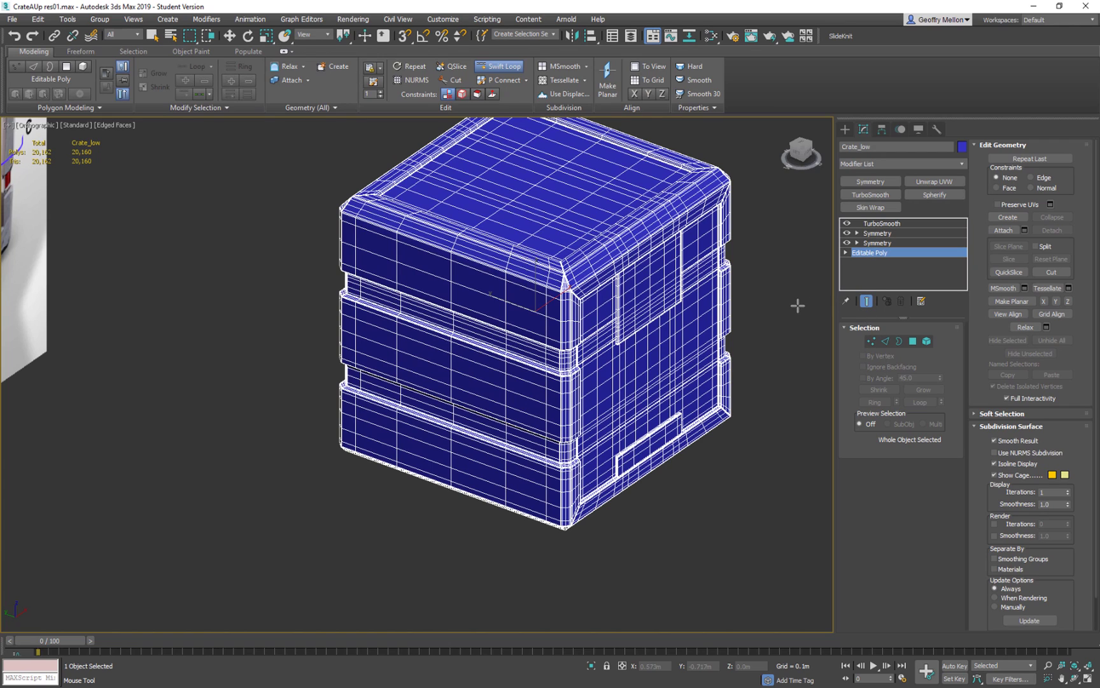
key("F4")
mouse_move(560, 349)
middle_mouse_down("alt")
mouse_move(491, 322)
mouse_move(513, 326)
middle_mouse_up("alt")
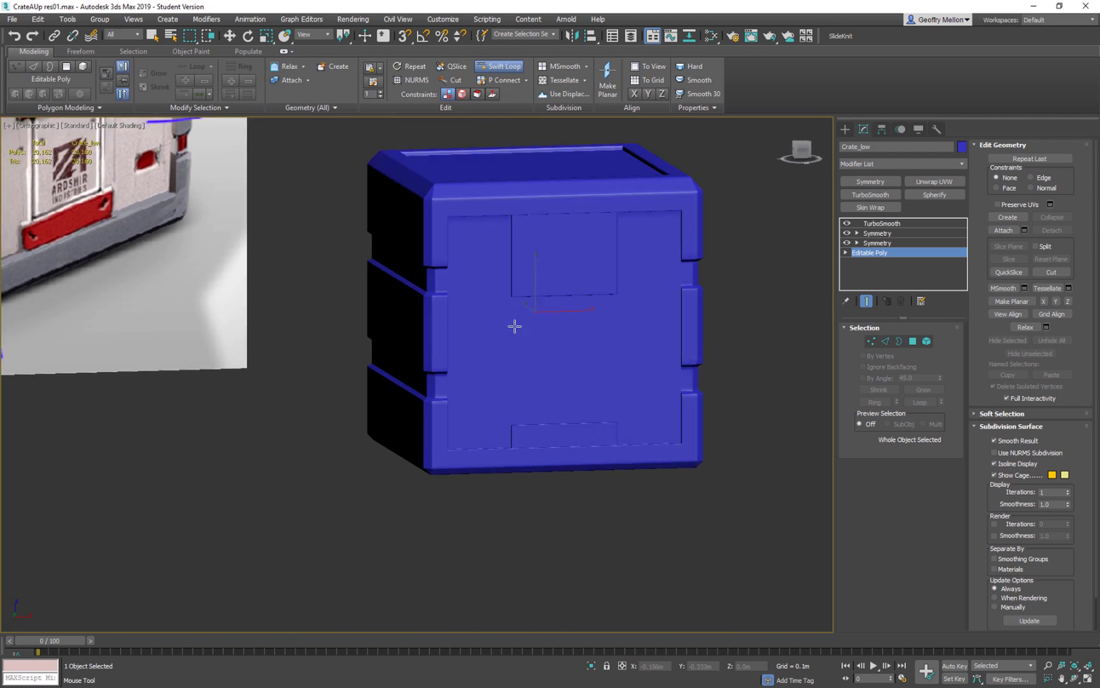
scroll(601, 361, "down", 3)
mouse_move(602, 361)
middle_mouse_down("alt")
mouse_move(592, 352)
mouse_move(611, 366)
middle_mouse_up("alt")
scroll(594, 354, "up", 4)
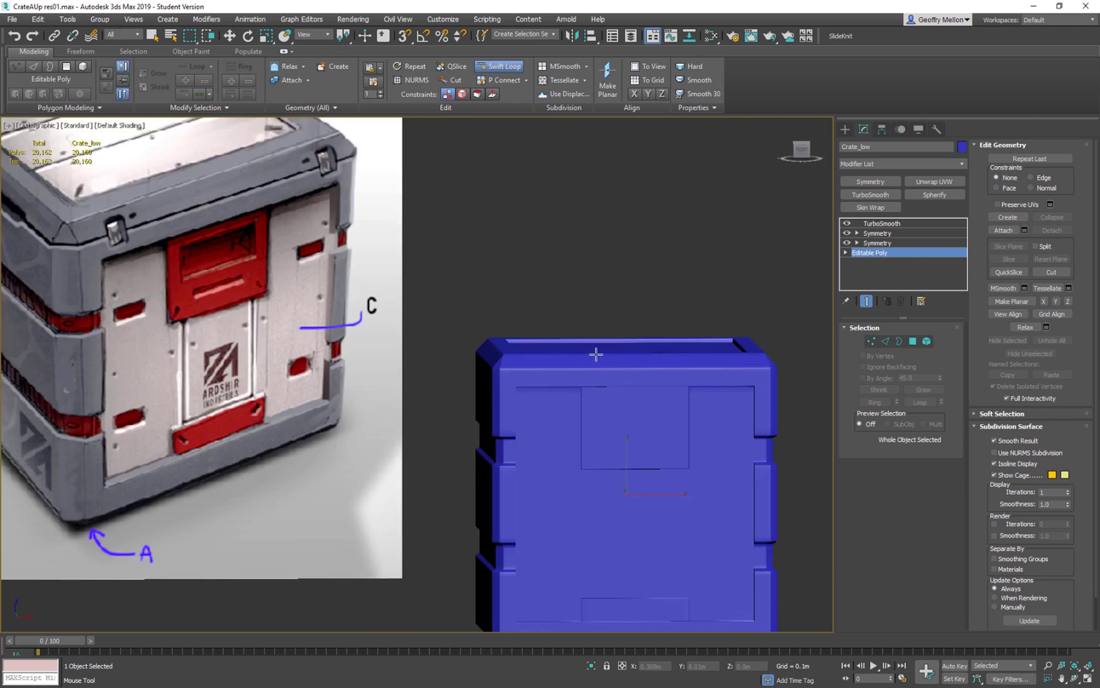
scroll(594, 354, "up", 2)
Resume edge editing and select the short horizontal edge beneath the bevelled triangle at the crate's upper front corner
key("w")
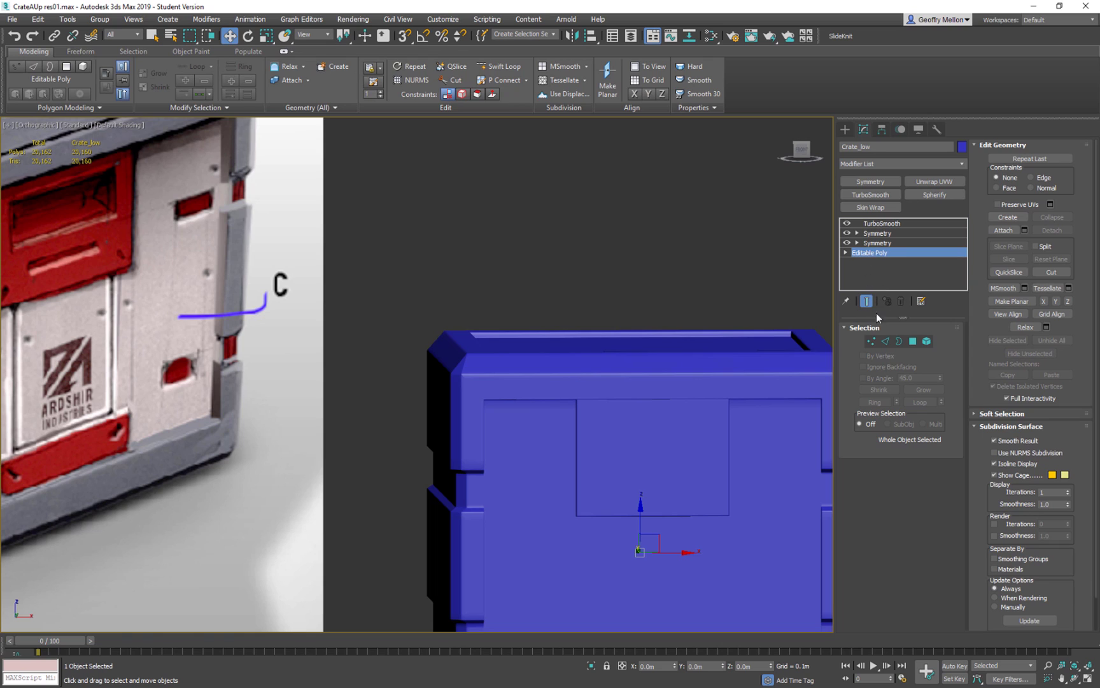
left_click(886, 347)
scroll(798, 422, "down", 4)
middle_click_drag(798, 422, 699, 387)
scroll(699, 386, "up", 3)
scroll(561, 390, "up", 4)
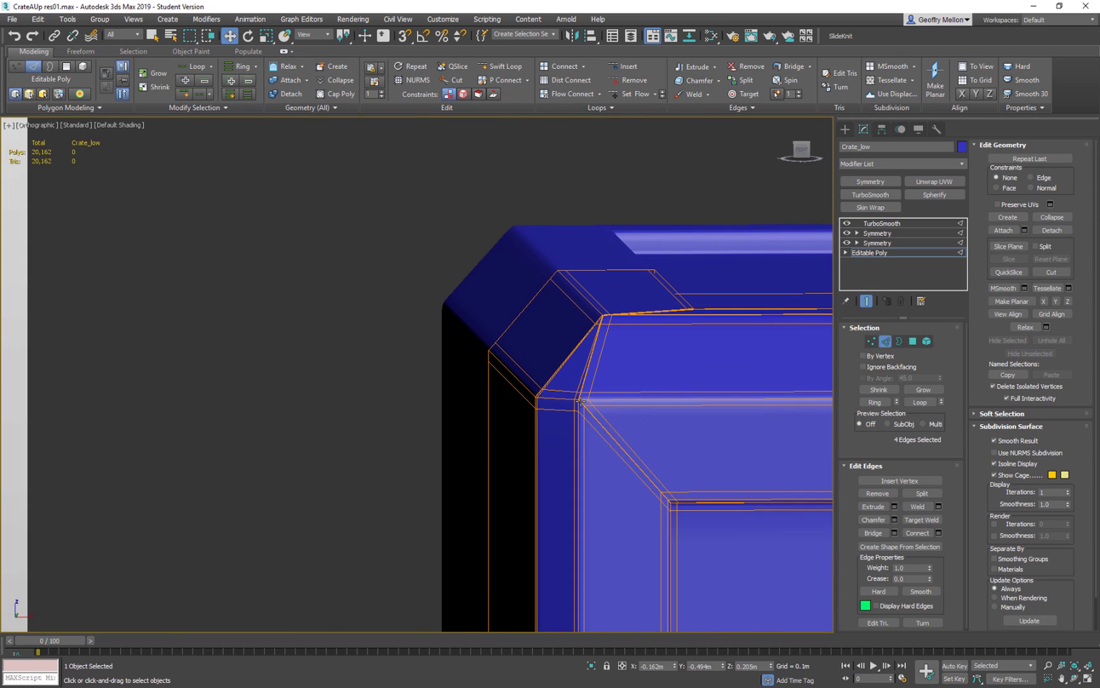
left_click(568, 400)
middle_click_drag(567, 400, 693, 404, "alt")
scroll(619, 395, "up", 4)
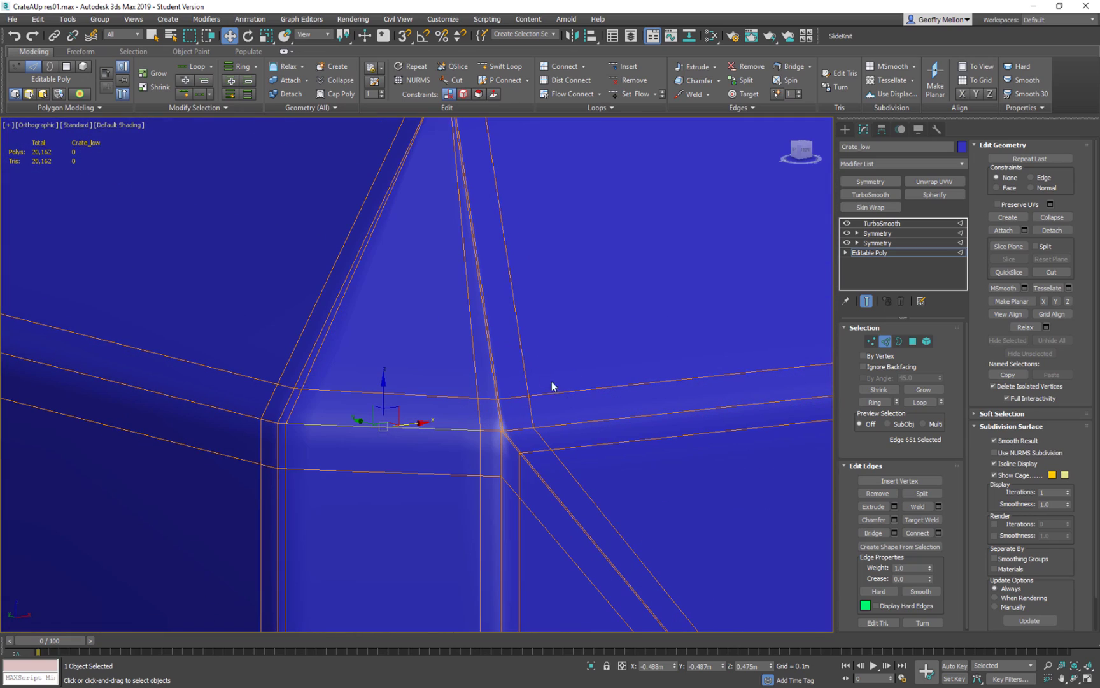
middle_click_drag(559, 356, 699, 593)
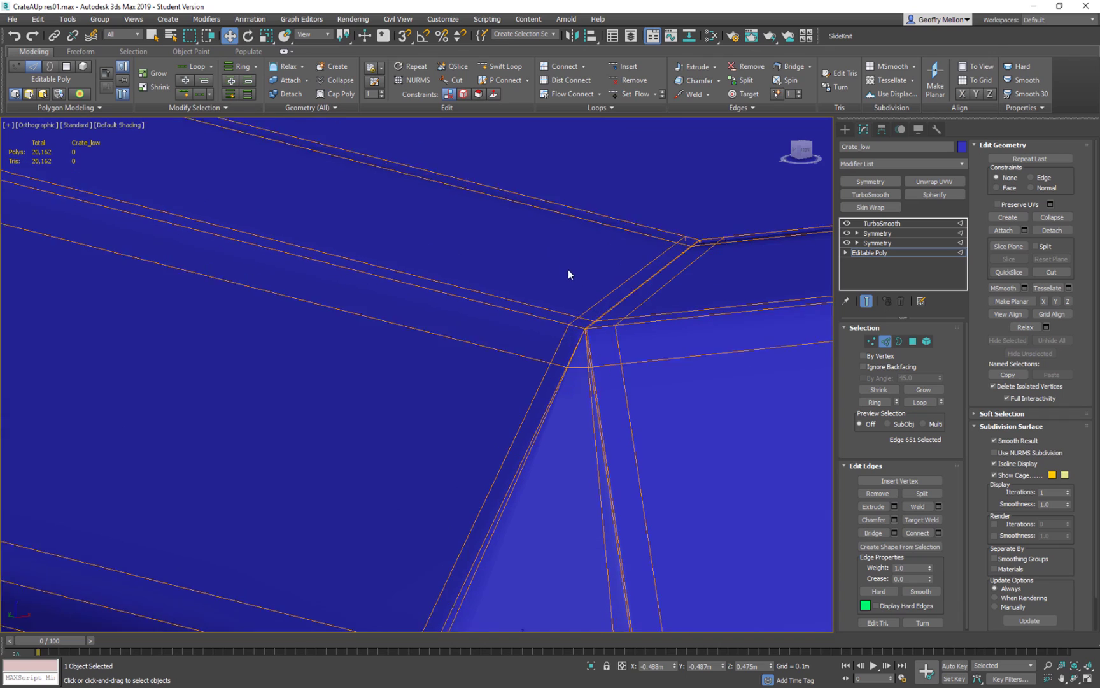
scroll(597, 330, "up", 7)
scroll(557, 382, "up", 3)
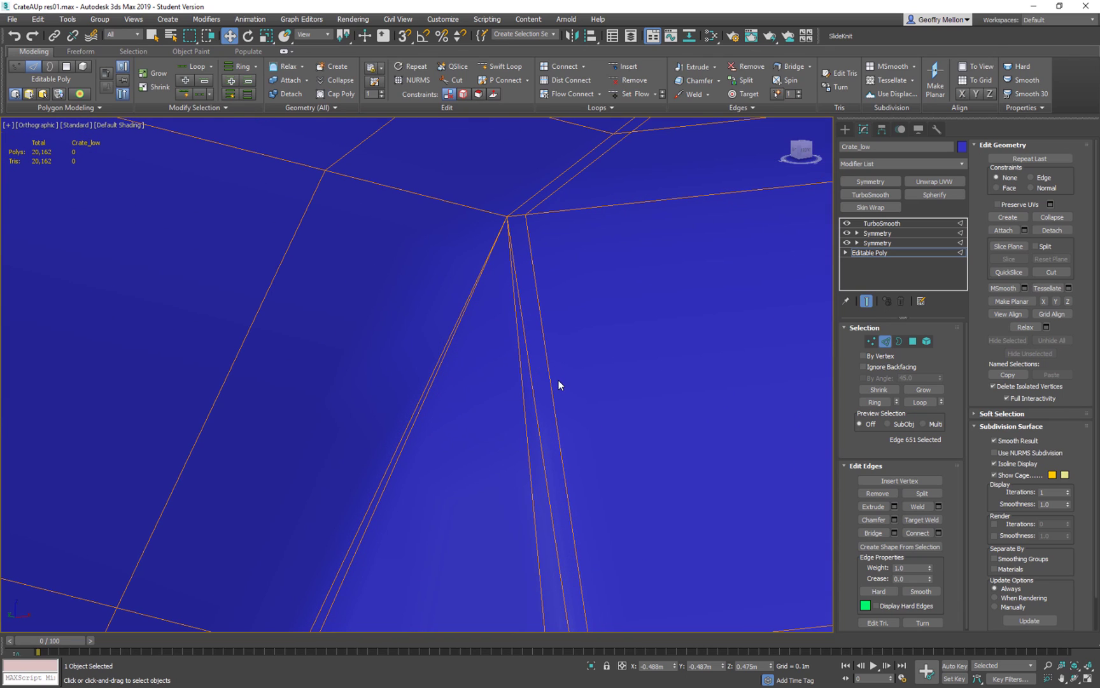
scroll(559, 380, "down", 5)
scroll(560, 240, "up", 5)
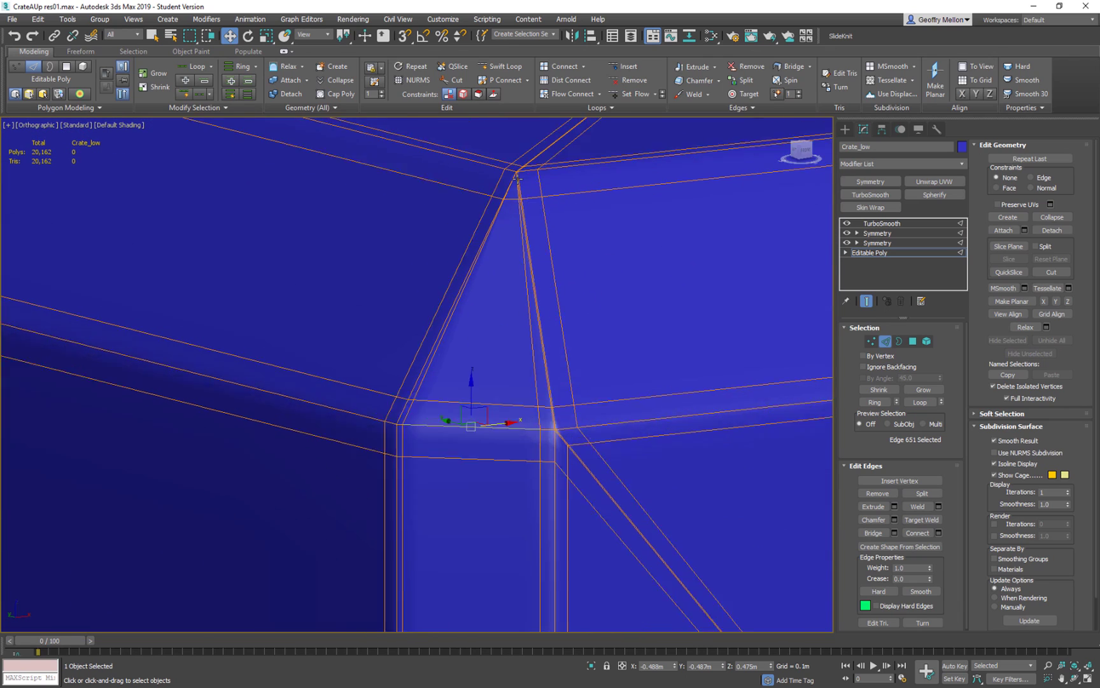
scroll(612, 255, "down", 2)
middle_click_drag(655, 320, 485, 155)
Extend the selection to the full horizontal edge loop under the top bevel, around the corner and along both sides
double_click(426, 355)
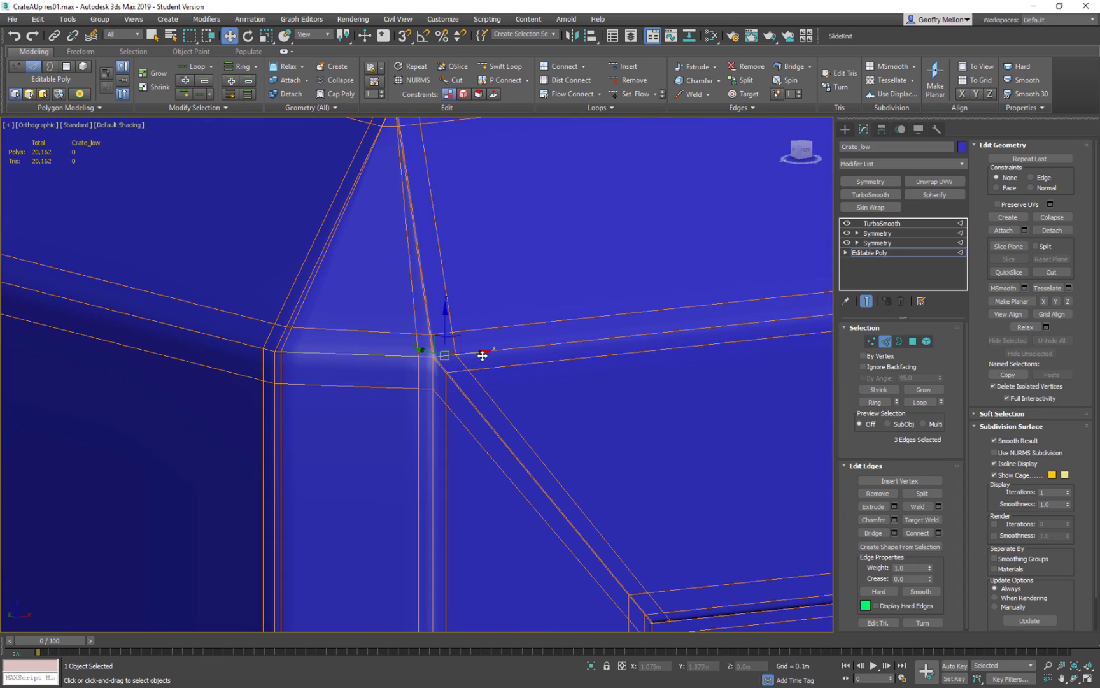
left_click(515, 350, "ctrl")
left_click(247, 344, "ctrl")
key("alt+l")
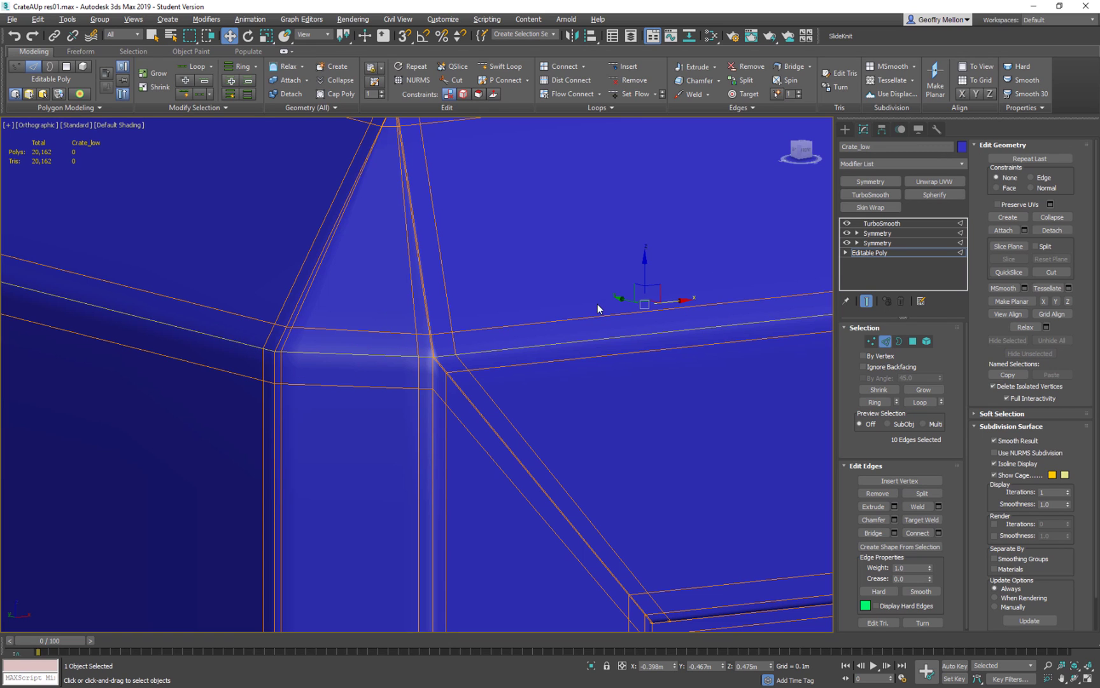
scroll(597, 304, "down", 5)
middle_click_drag(597, 304, 686, 325, "alt")
middle_click_drag(380, 277, 748, 319)
middle_click_drag(565, 320, 523, 301, "alt")
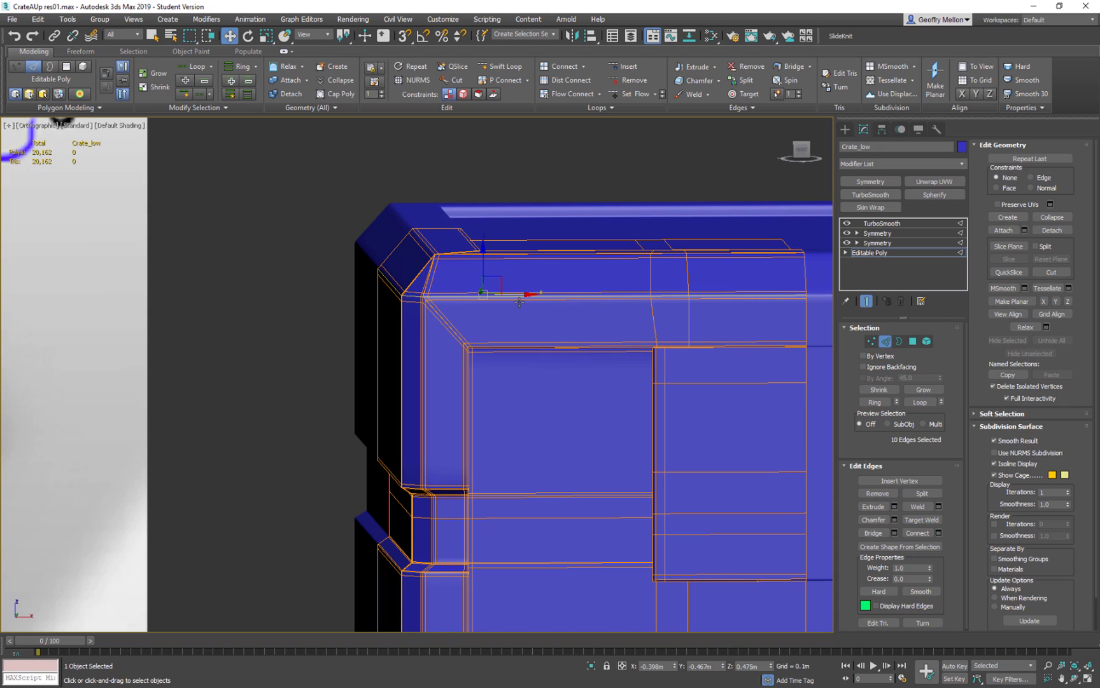
mouse_move(488, 279)
middle_mouse_down()
mouse_move(595, 297)
mouse_move(479, 276)
middle_mouse_up()
middle_click_drag(479, 276, 564, 291, "alt")
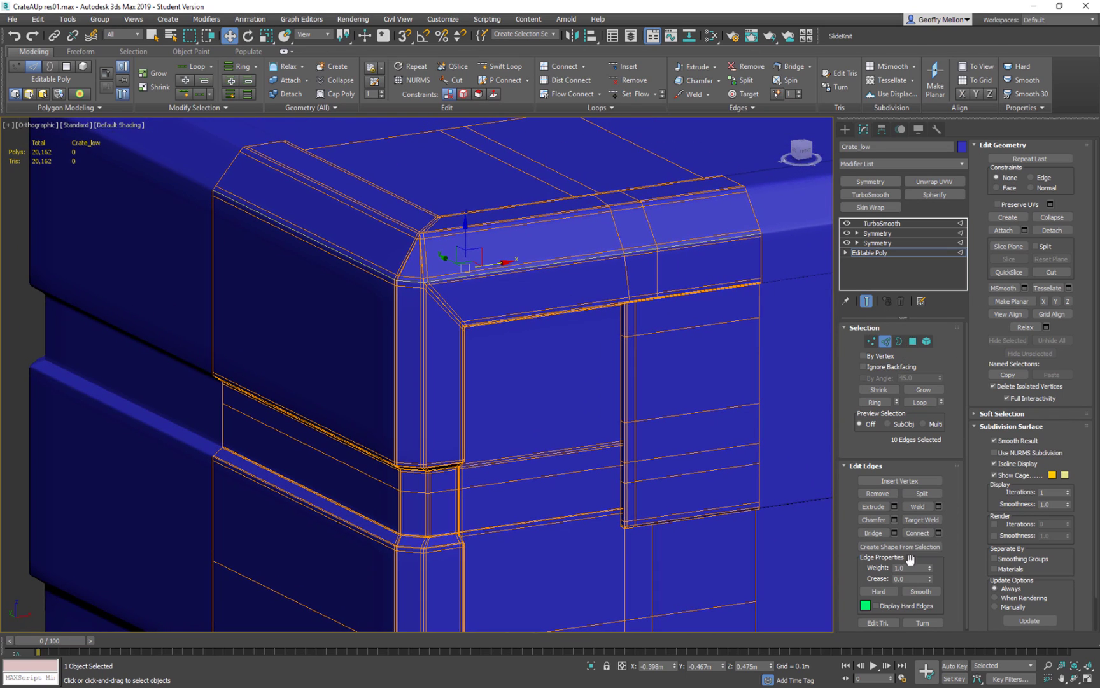
Extrude the selected edge loop inward as a seam groove, with height about -0.006 m and width about 0.002 m
left_click(895, 506)
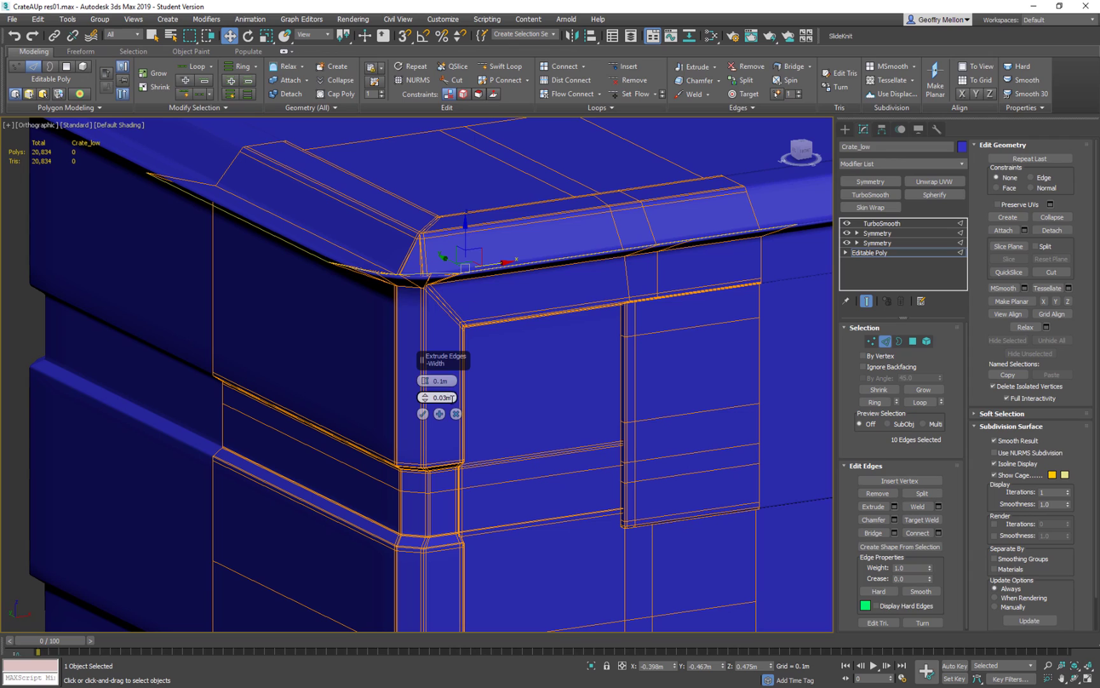
type("0")
key("Return")
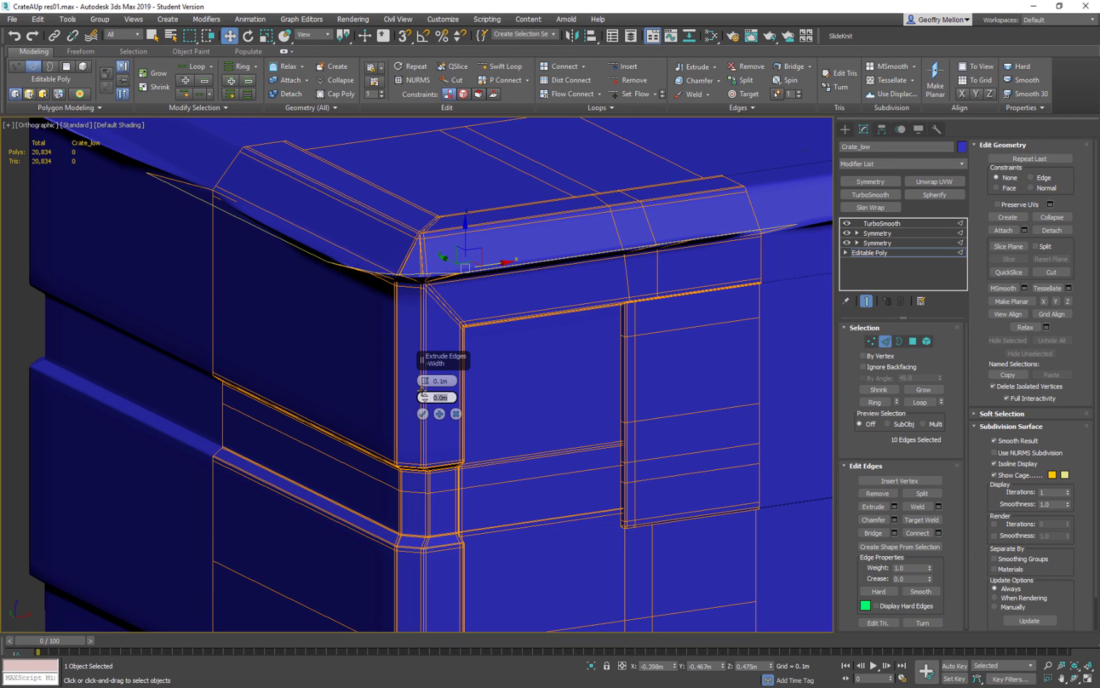
left_click_drag(426, 381, 435, 469)
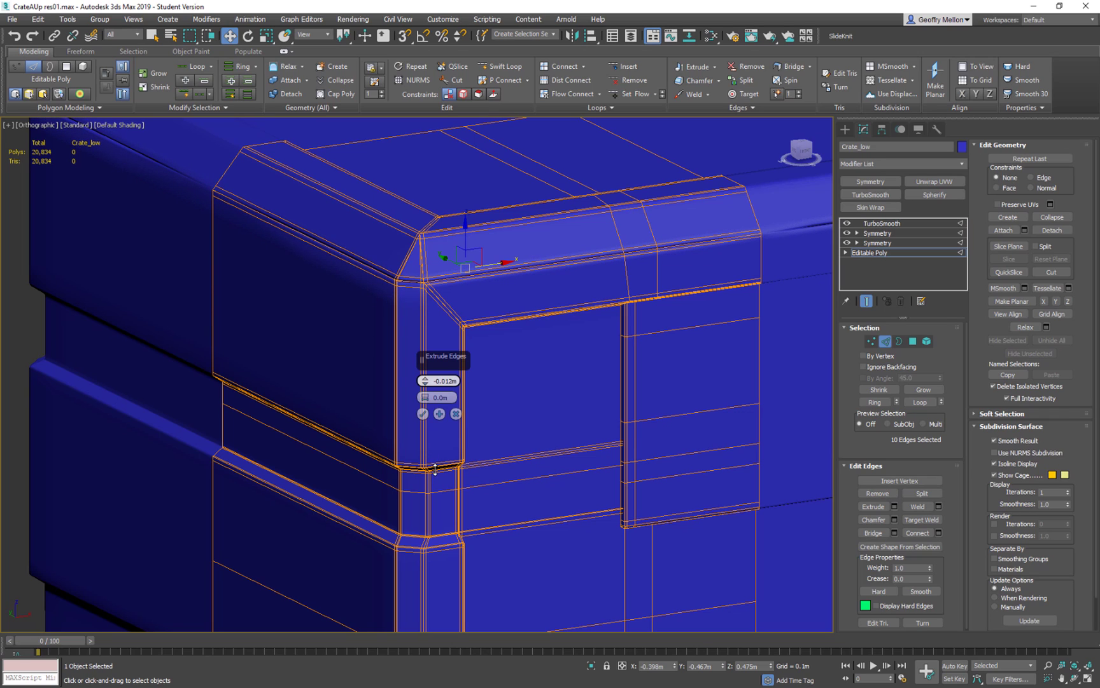
scroll(374, 283, "up", 6)
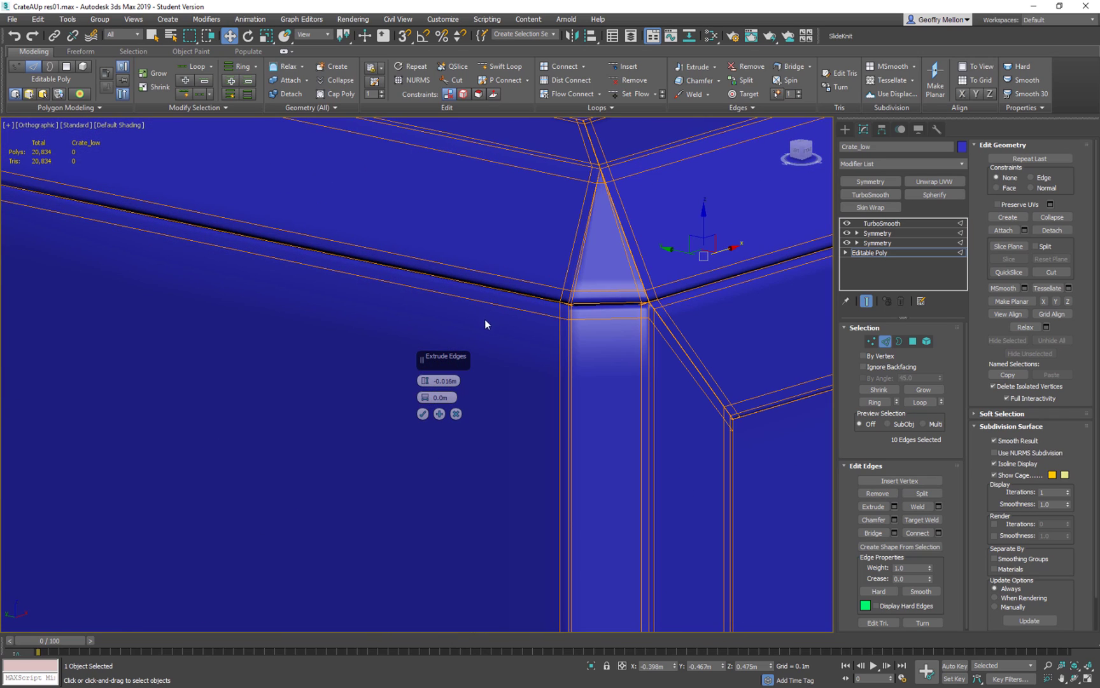
left_click_drag(424, 398, 436, 361)
middle_click_drag(537, 391, 557, 379, "alt")
scroll(558, 380, "down", 5)
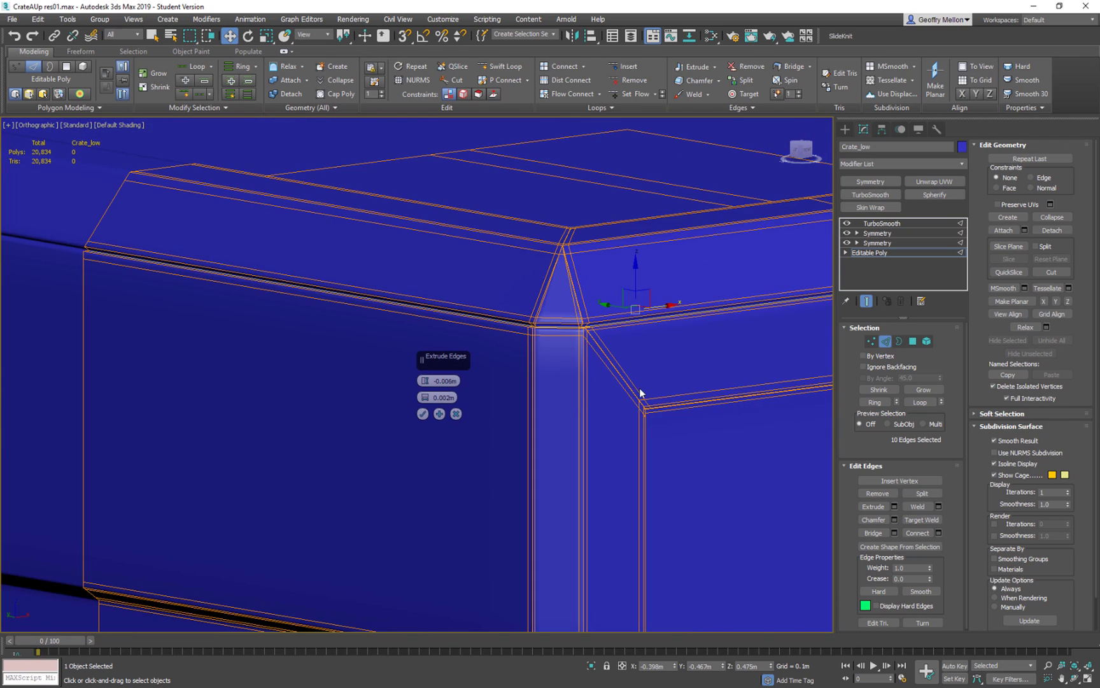
Examine the extruded seam groove along the crate's upper sides and where it meets the symmetry line
middle_click_drag(220, 360, 526, 361, "alt")
scroll(691, 391, "down", 5)
middle_click_drag(252, 321, 405, 327)
scroll(541, 338, "up", 5)
middle_click_drag(639, 357, 526, 430)
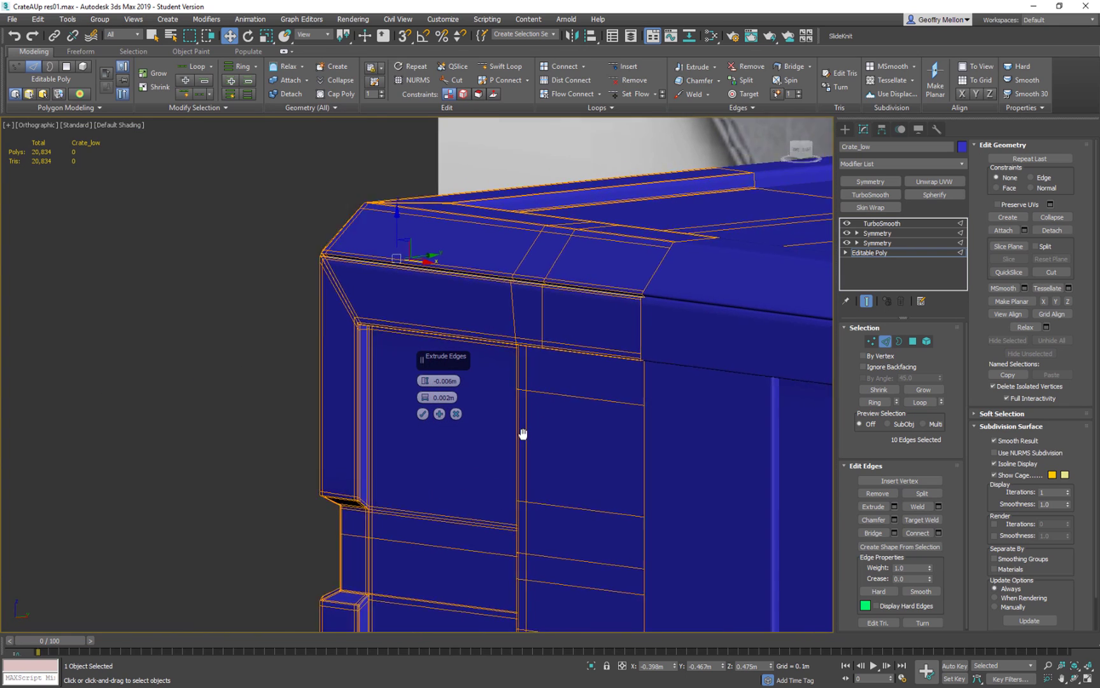
scroll(526, 429, "up", 3)
middle_click_drag(665, 280, 611, 374)
scroll(612, 374, "up", 3)
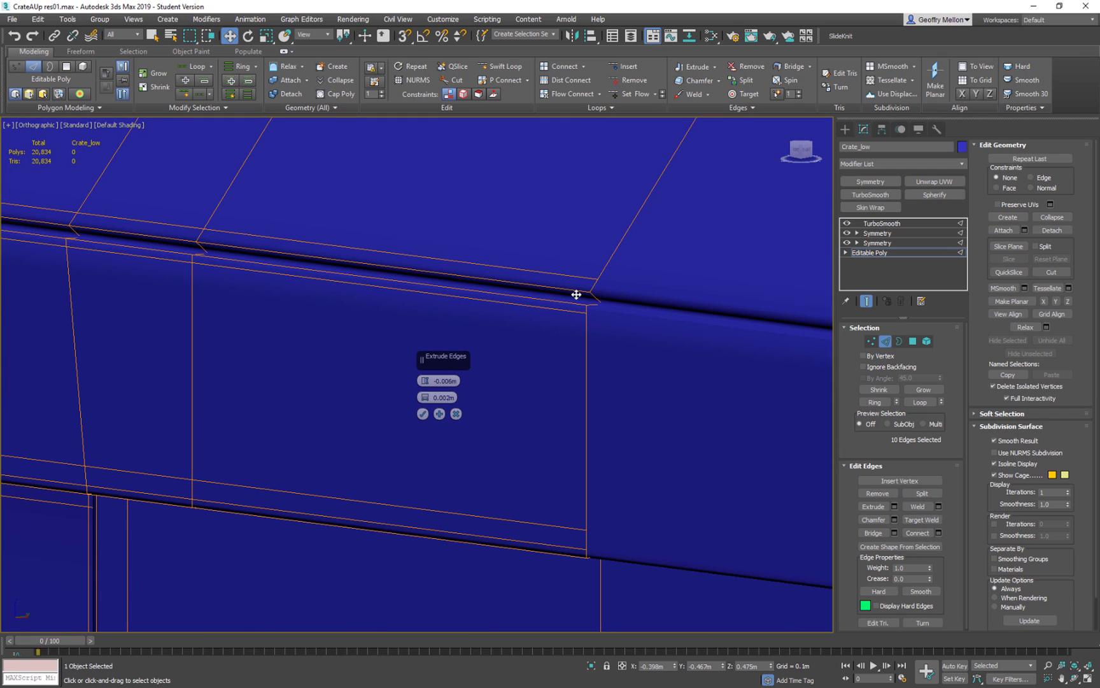
scroll(613, 300, "down", 4)
middle_click_drag(701, 326, 660, 329)
middle_click_drag(517, 371, 554, 331)
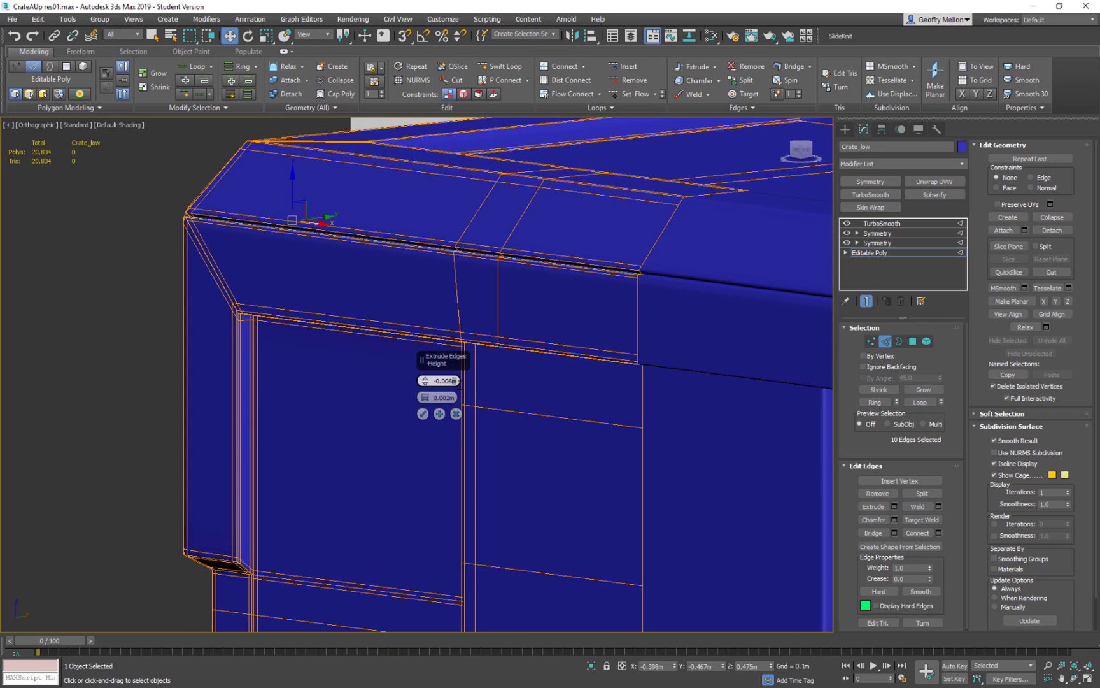
Try an extrusion height of -0.007 m for the seam groove and check it at the corner
type("7")
key("Return")
mouse_move(257, 278)
middle_mouse_down("alt")
mouse_move(322, 276)
mouse_move(216, 255)
mouse_move(242, 267)
middle_mouse_up("alt")
scroll(242, 267, "up", 5)
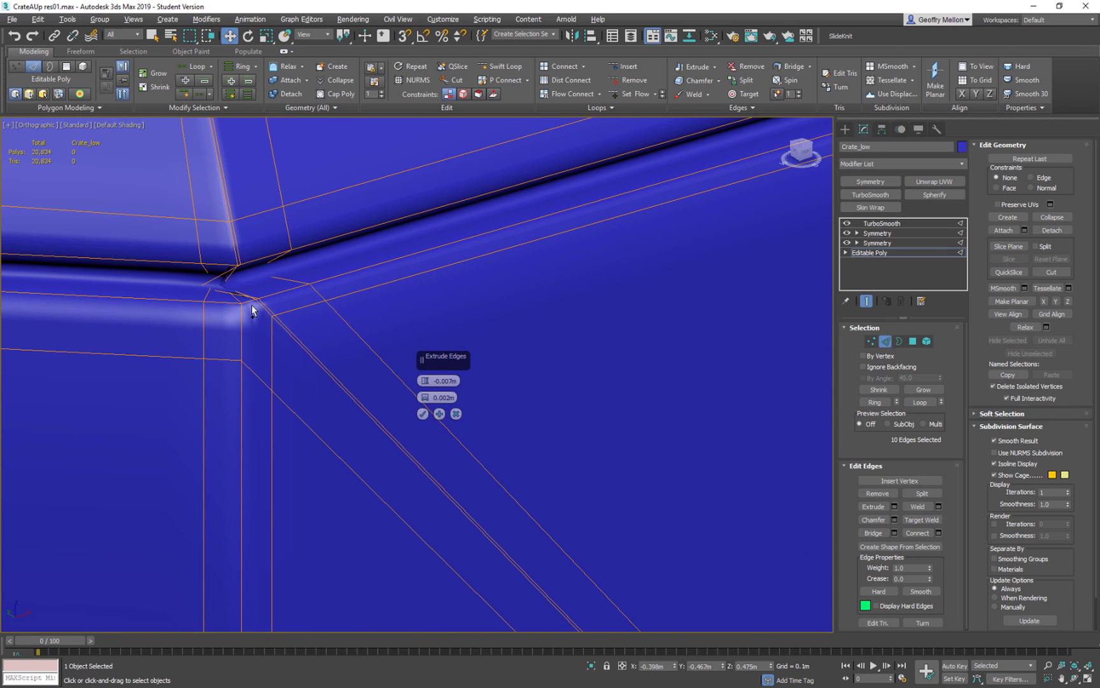
middle_click_drag(480, 389, 539, 380)
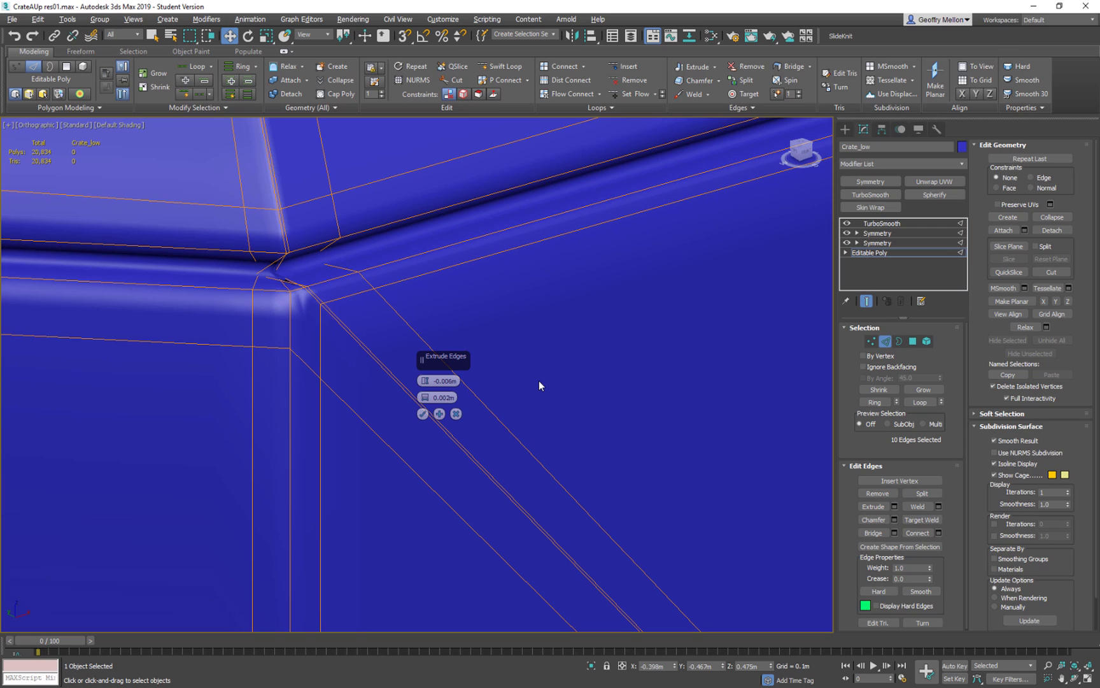
key("ctrl+z")
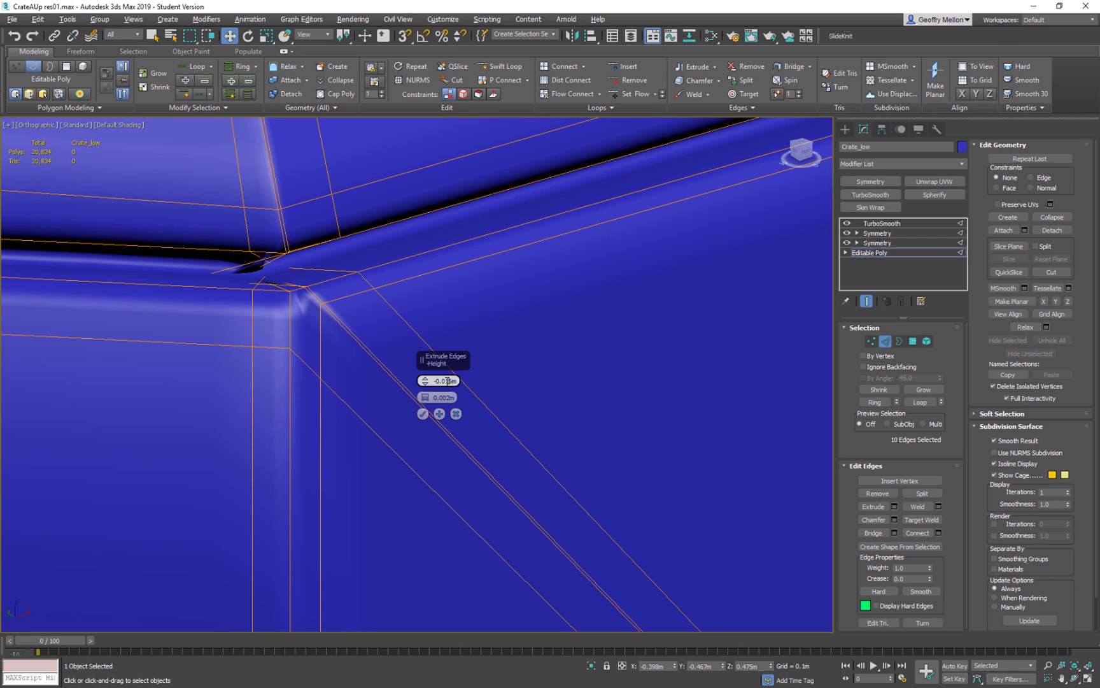
Set the seam groove's extrusion height to -0.005 m and accept the edge extrusion
type("05")
key("Return")
scroll(510, 322, "down", 4)
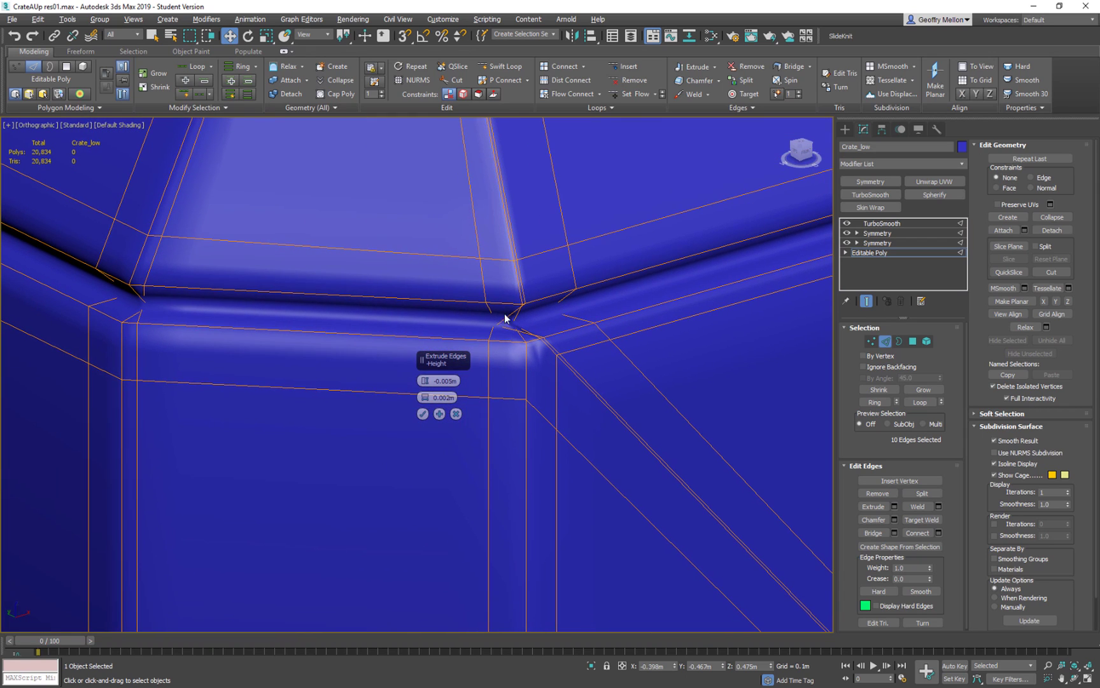
middle_click_drag(505, 323, 541, 319, "alt")
left_click(422, 414)
Turn off the end-result display to inspect the unsmoothed seam groove at the upper corner
middle_click_drag(576, 356, 561, 288, "alt")
scroll(568, 295, "up", 5)
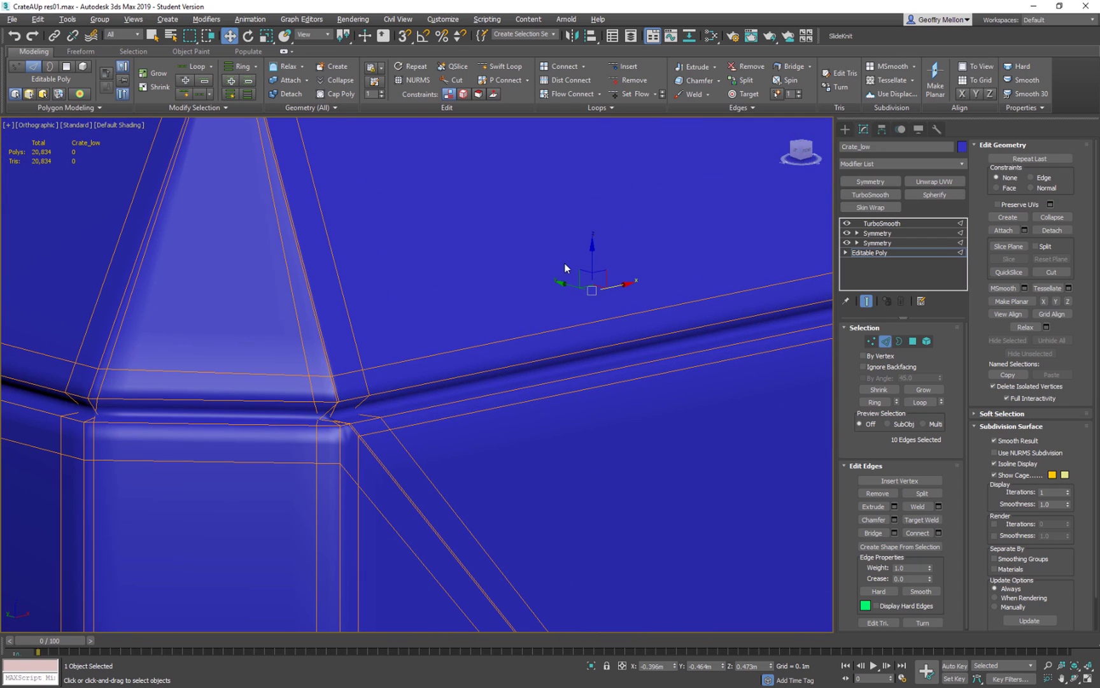
left_click(865, 304)
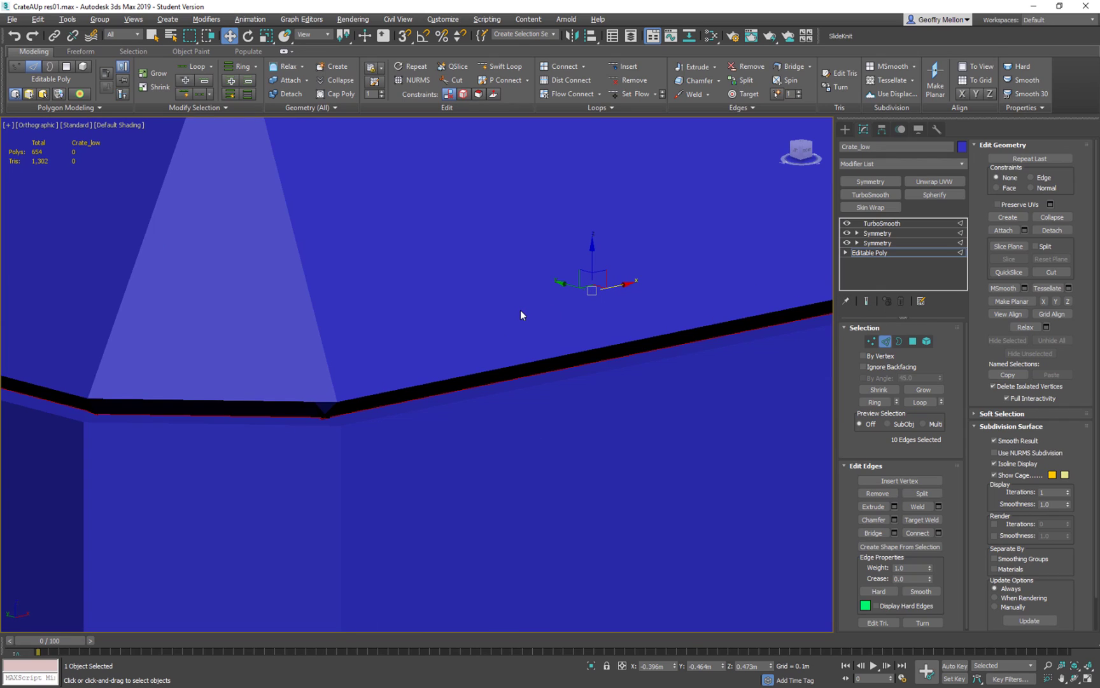
Display the wireframe over the shaded crate and raise the selected seam groove edges slightly along Z
key("F4")
left_click_drag(592, 263, 592, 257)
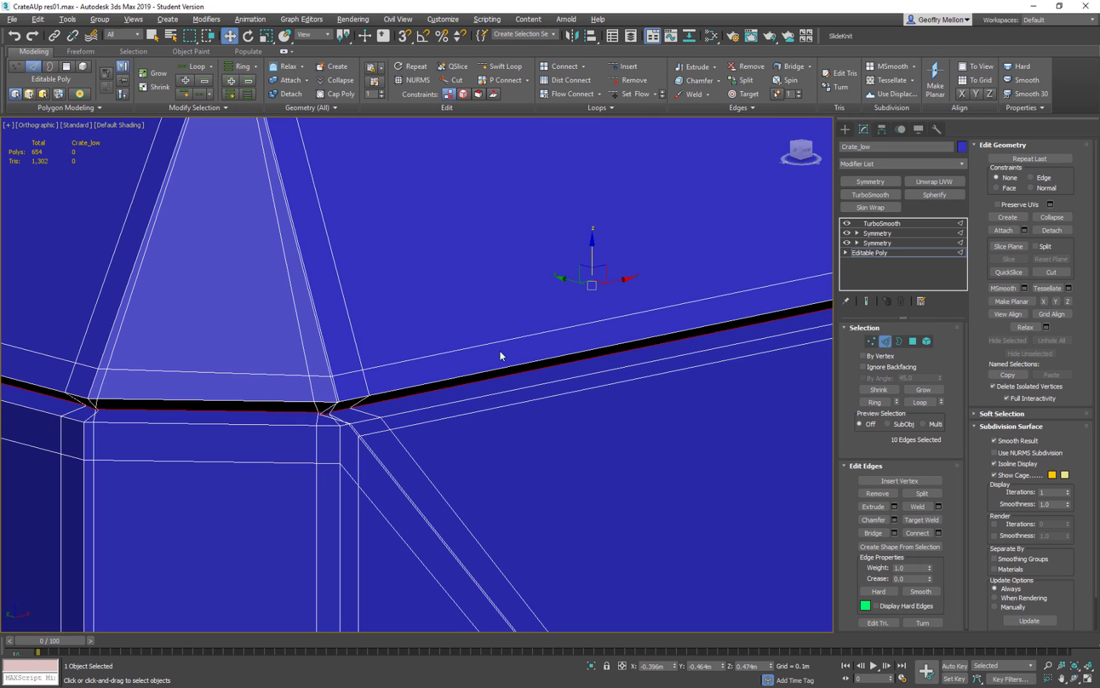
Slide the two inner seam groove vertices at the upper corner along X to bring them close together
scroll(486, 263, "up", 5)
key("1")
left_click(382, 298)
left_click_drag(412, 299, 438, 299)
mouse_move(438, 298)
middle_mouse_down("alt")
mouse_move(495, 336)
mouse_move(484, 300)
mouse_move(433, 327)
mouse_move(530, 292)
mouse_move(416, 314)
mouse_move(425, 315)
middle_mouse_up("alt")
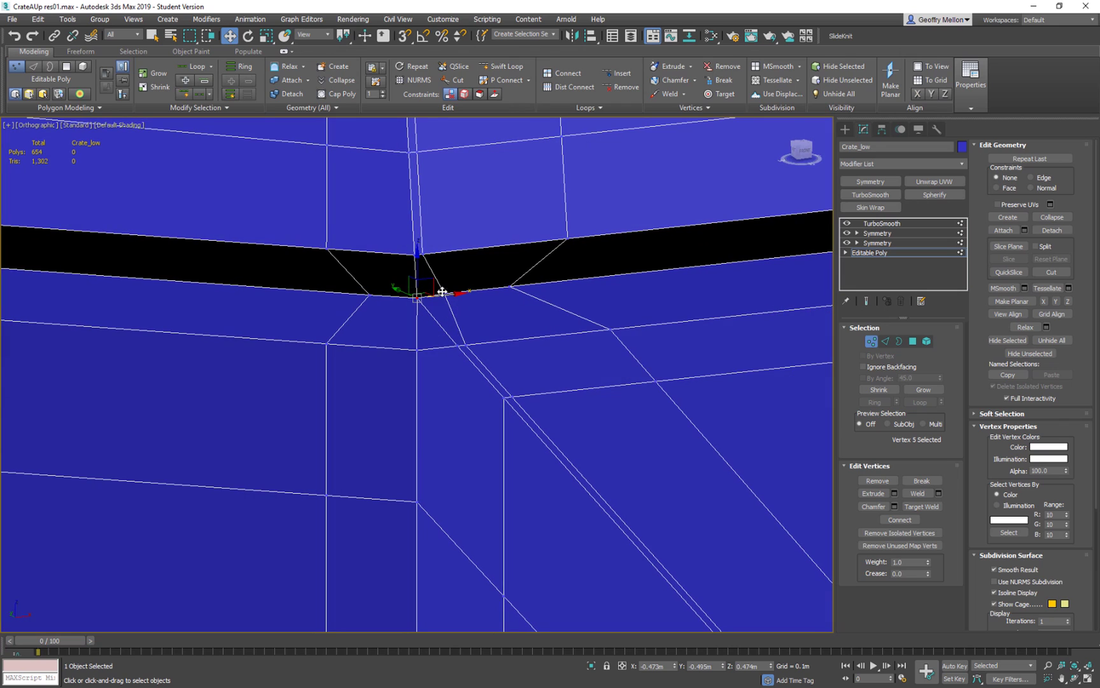
left_click(444, 293)
left_click_drag(475, 290, 455, 291)
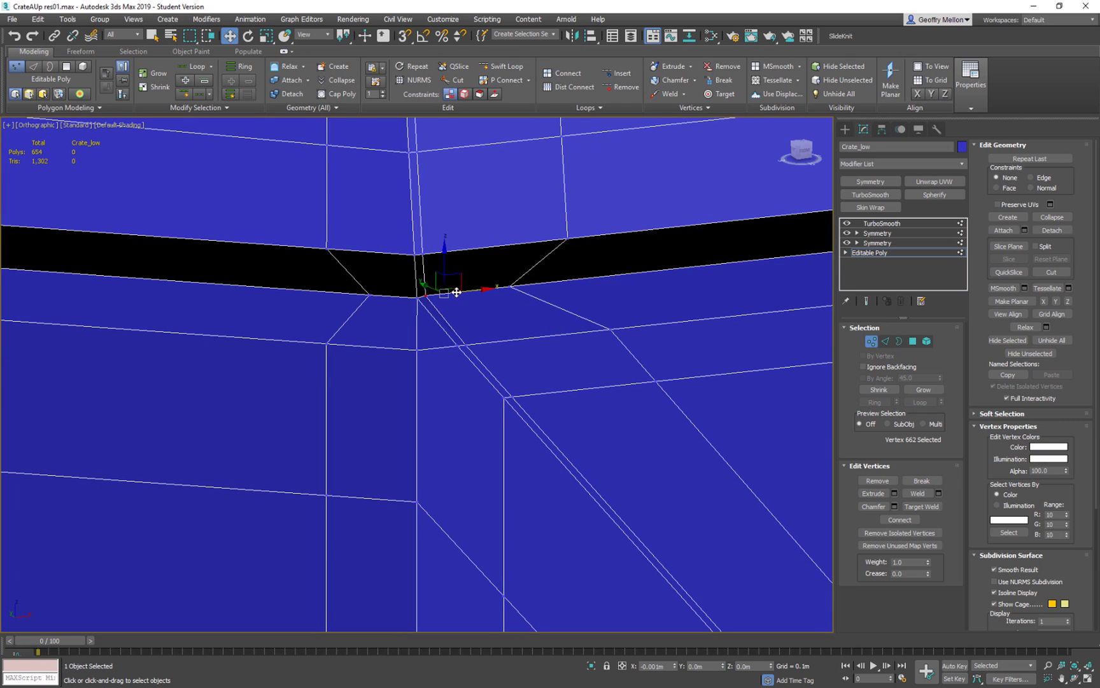
Adjust the inner groove corner vertex, add the neighbouring groove vertices to the selection, and make them planar in Z
middle_click_drag(455, 292, 422, 308, "alt")
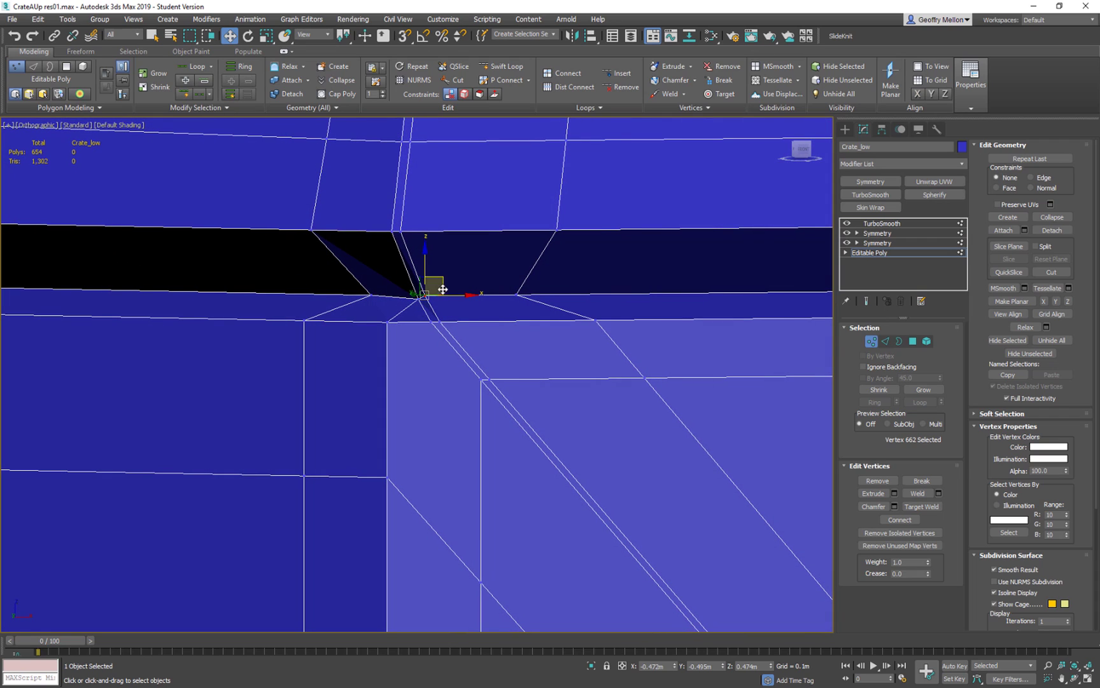
left_click_drag(428, 290, 378, 304)
left_click(373, 296, "ctrl")
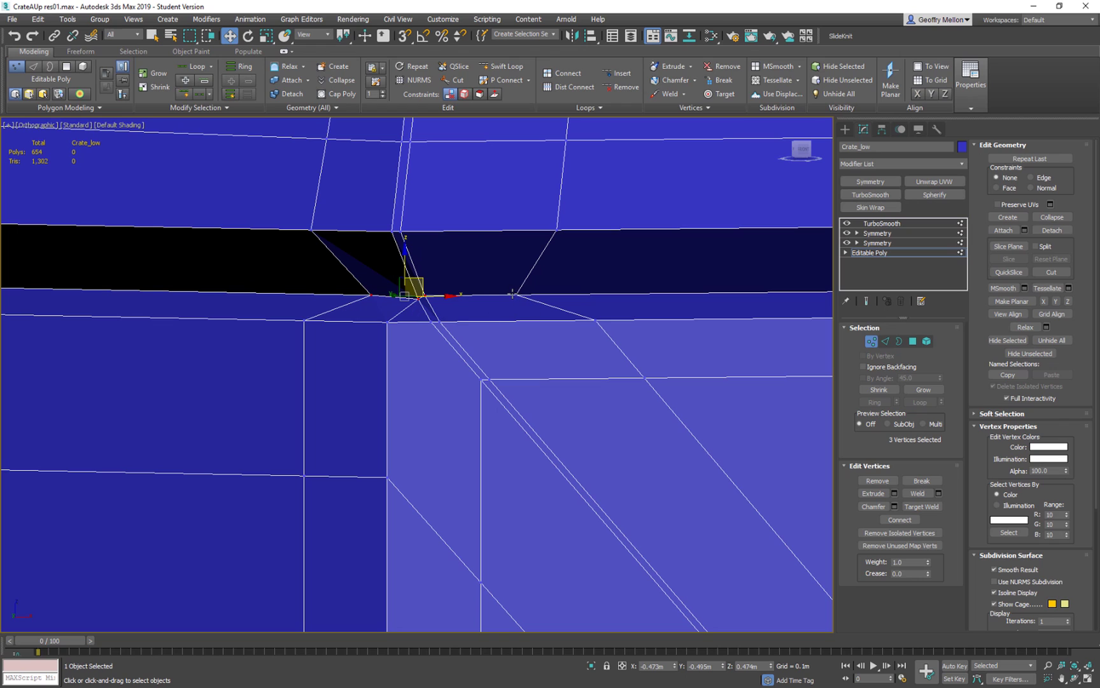
left_click(513, 294, "ctrl")
left_click(1067, 302)
Reposition the inner groove vertex at the other upper corner horizontally to line it up with the seam
middle_click_drag(508, 280, 557, 336, "alt")
scroll(448, 321, "up", 5)
left_click(446, 312)
left_click_drag(545, 321, 534, 317)
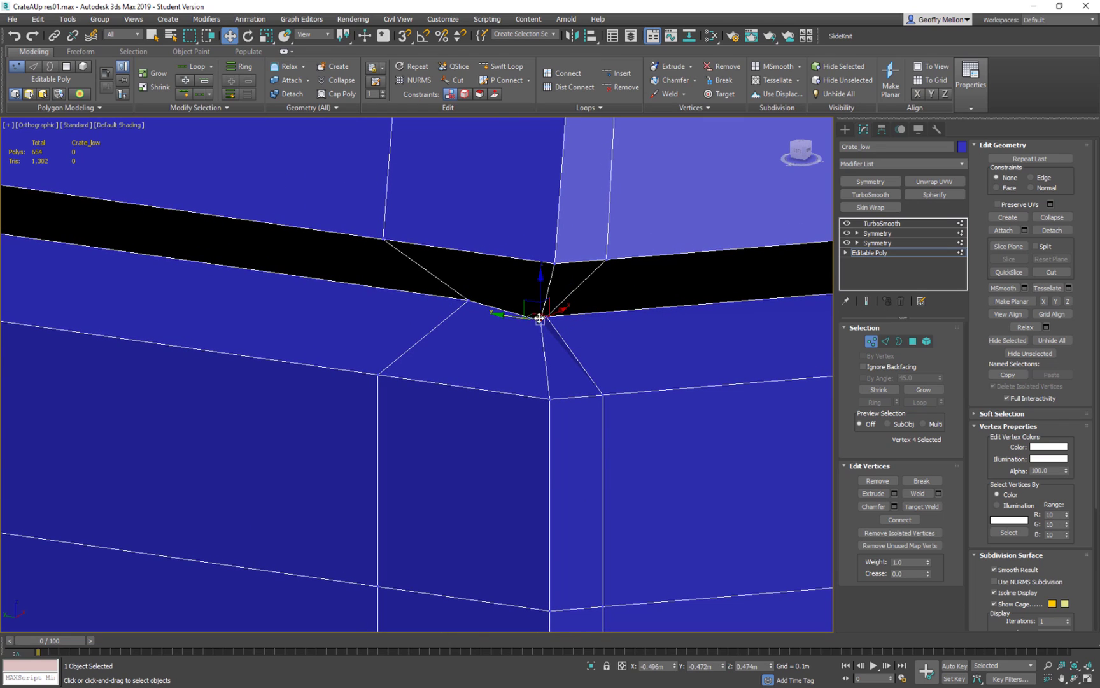
middle_click_drag(549, 328, 522, 341, "alt")
mouse_move(519, 317)
left_mouse_down()
mouse_move(503, 315)
mouse_move(509, 325)
left_mouse_up()
middle_click_drag(509, 325, 539, 325, "alt")
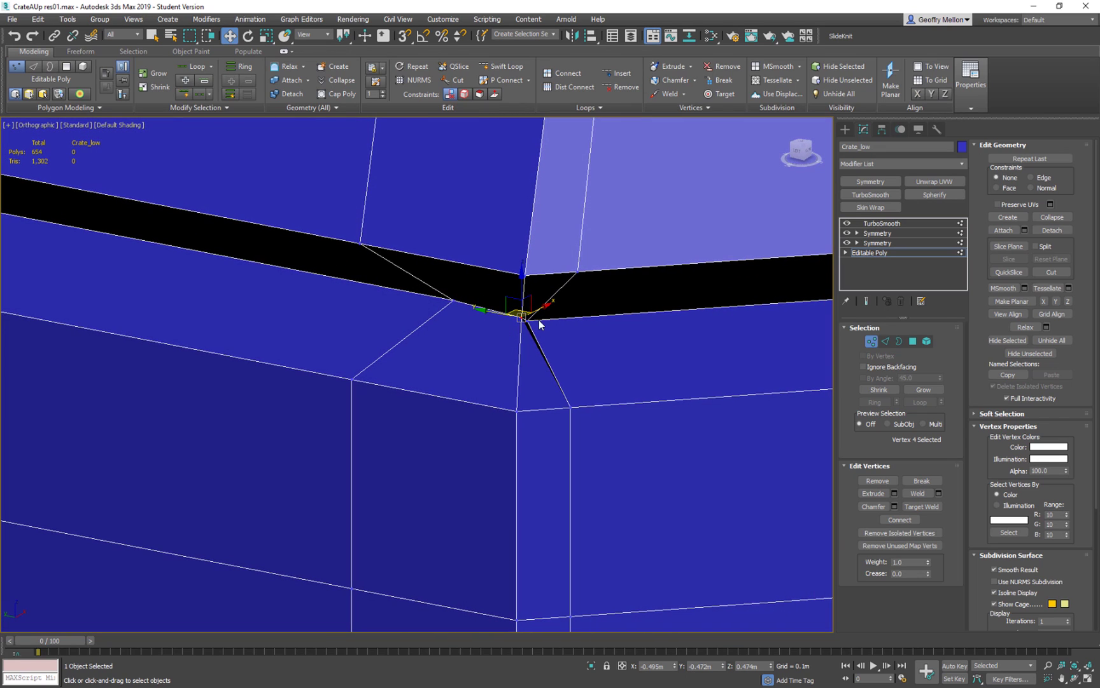
Make the two inner vertices at this groove corner planar in Z and shift the corner vertex along X
left_click(526, 320)
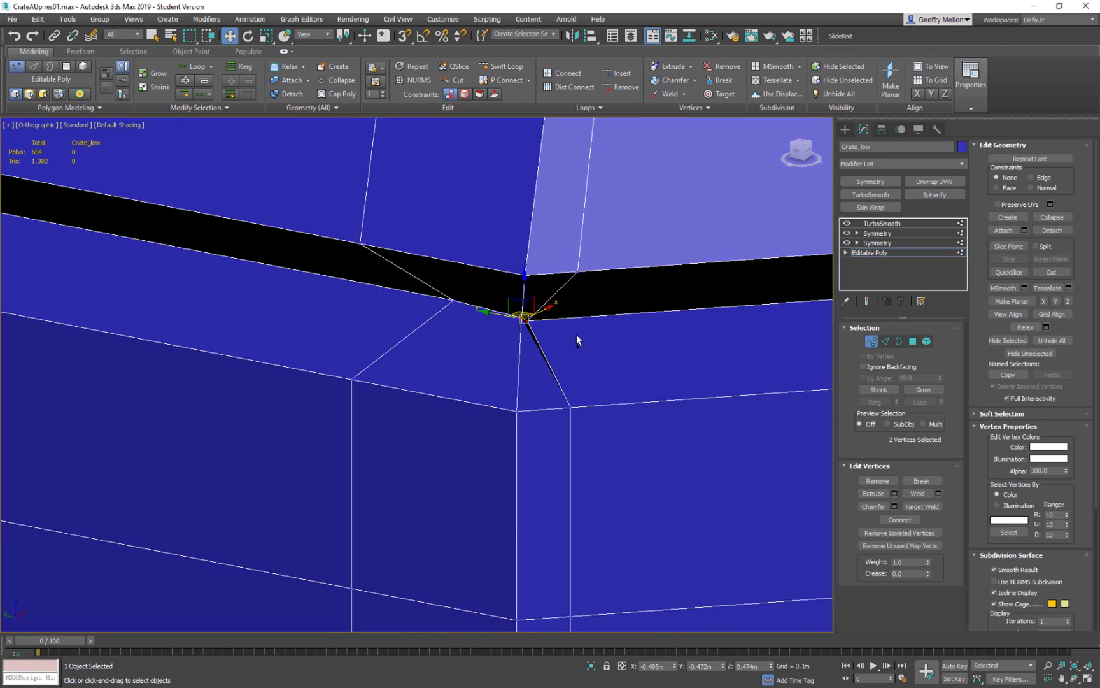
left_click(1068, 301)
mouse_move(535, 322)
middle_mouse_down("alt")
mouse_move(576, 312)
mouse_move(507, 319)
mouse_move(536, 328)
middle_mouse_up("alt")
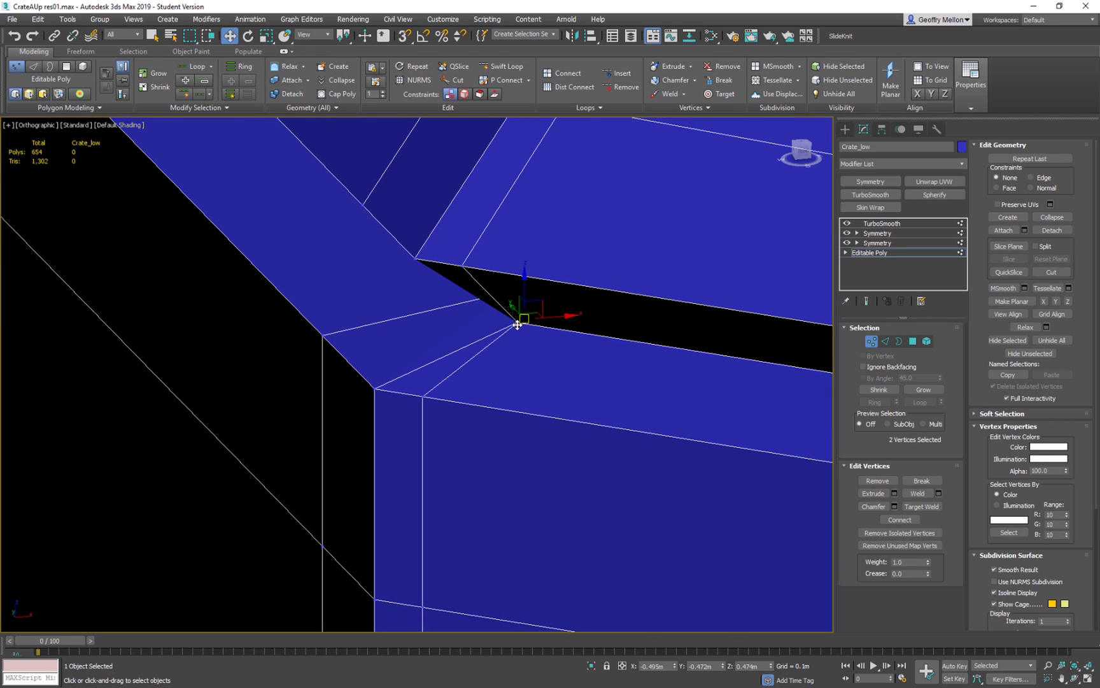
left_click_drag(555, 318, 582, 316)
Turn on the end-result display and inspect the smoothed seam groove along the crate's upper side
middle_click_drag(584, 317, 401, 292, "alt")
scroll(675, 338, "down", 5)
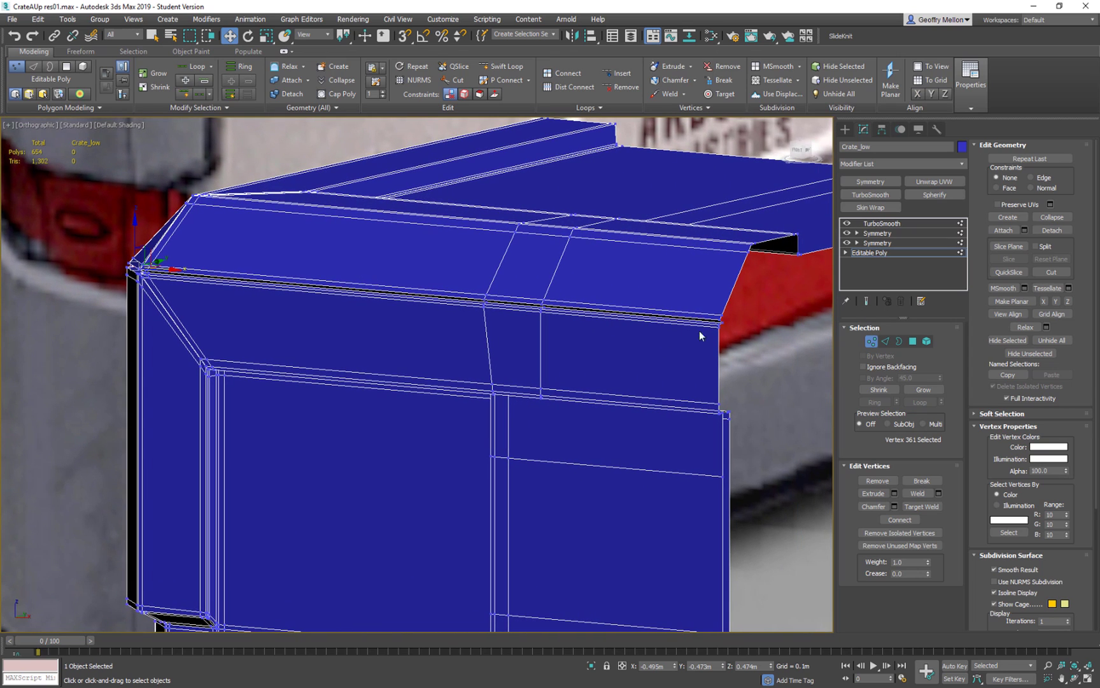
left_click(865, 301)
middle_click_drag(521, 297, 491, 312, "alt")
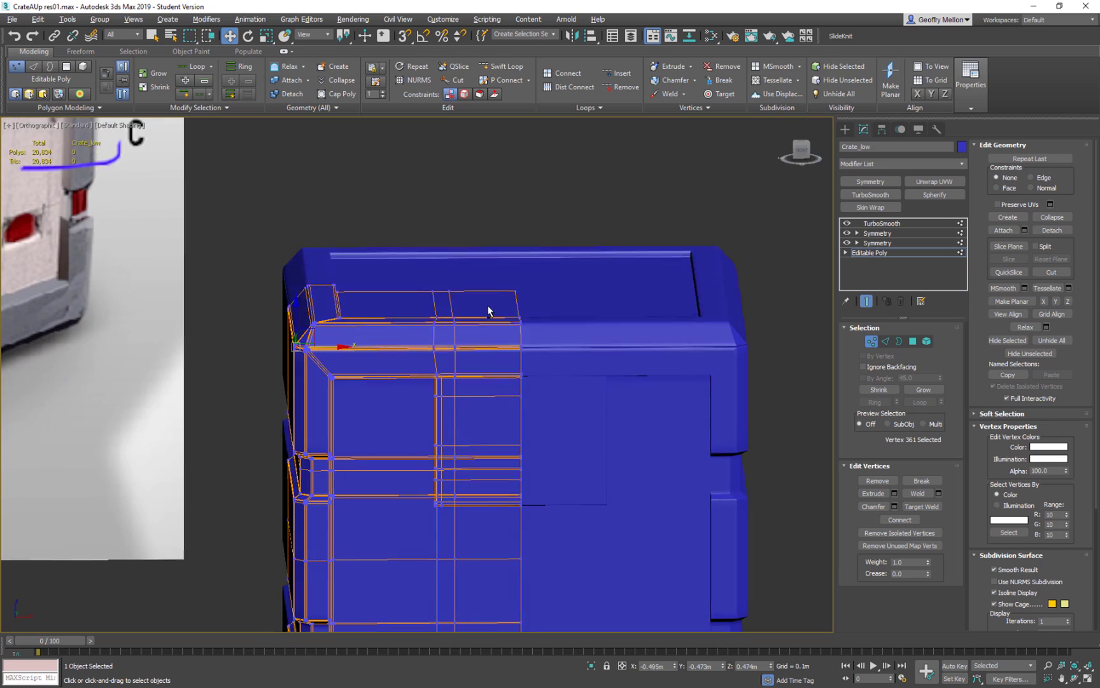
scroll(675, 356, "up", 5)
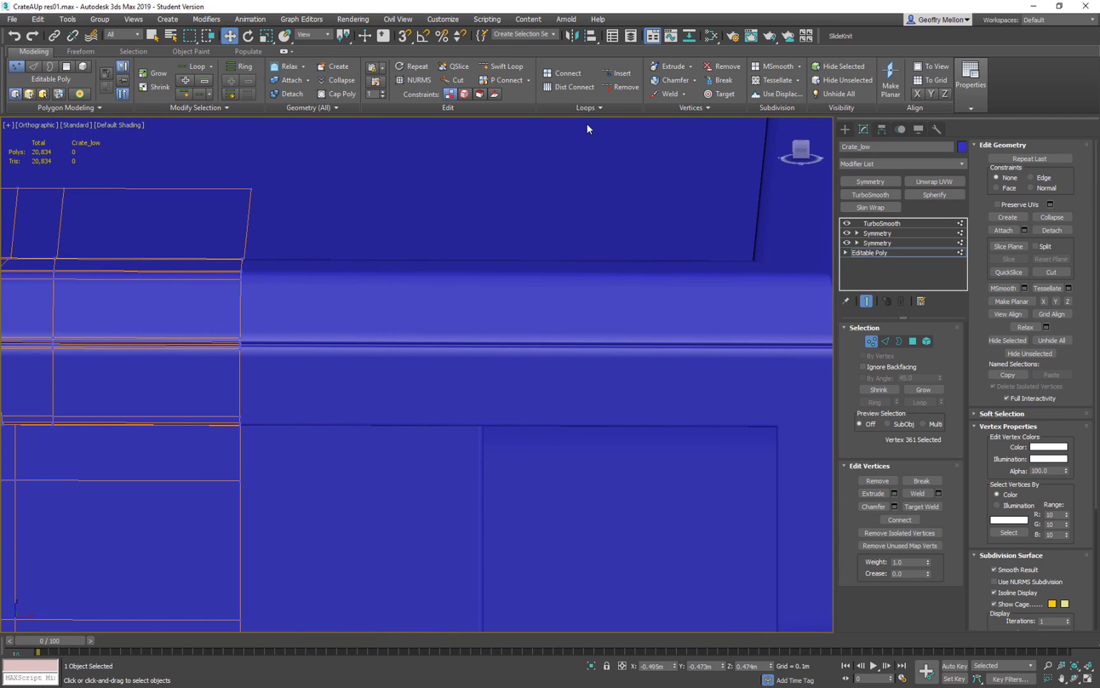
Compare the seam below the crate's lid with the concept reference image
scroll(338, 185, "down", 10)
scroll(299, 241, "up", 10)
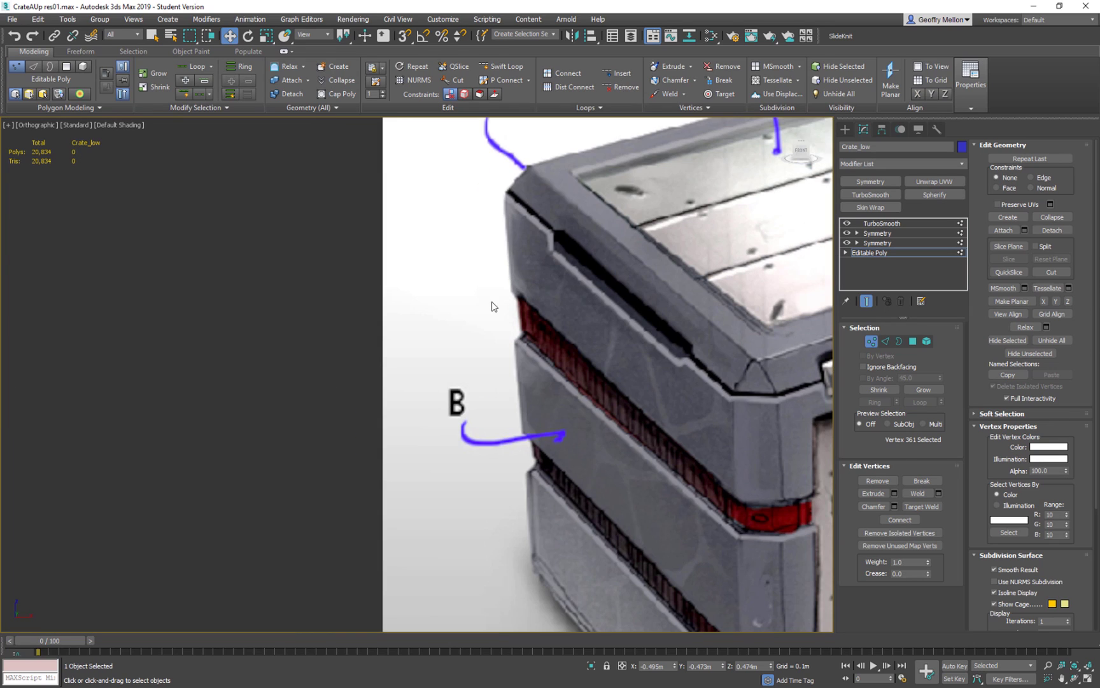
middle_click_drag(494, 306, 404, 251)
scroll(547, 285, "down", 5)
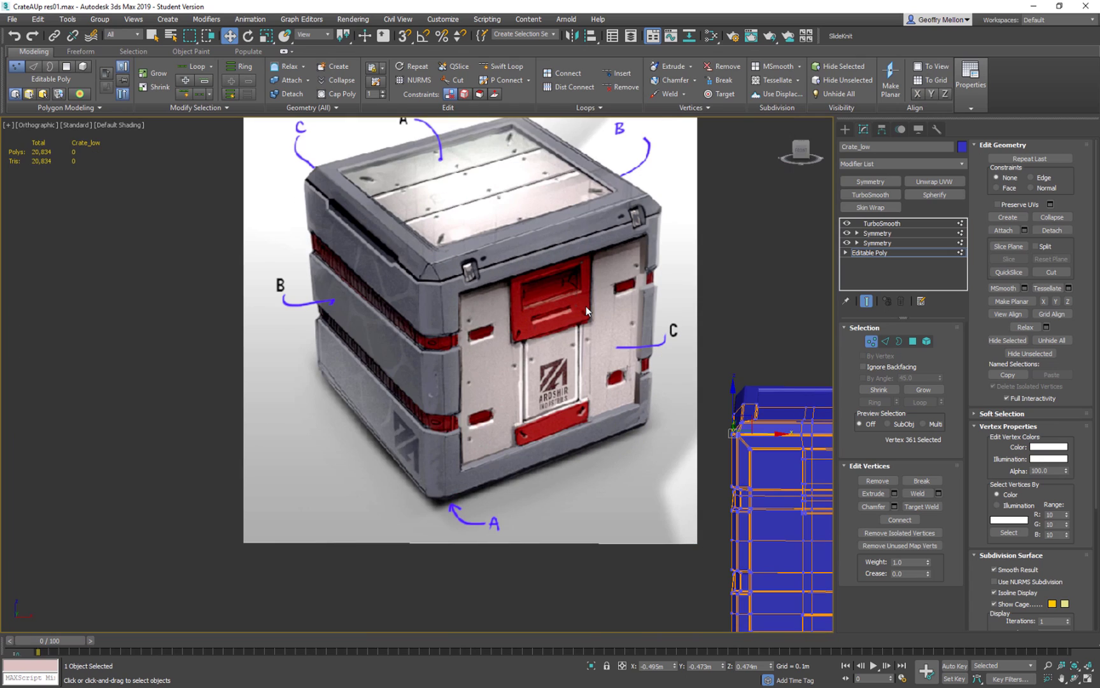
middle_click_drag(351, 204, 573, 316)
scroll(573, 316, "up", 4)
middle_click_drag(478, 294, 462, 248)
scroll(661, 297, "up", 4)
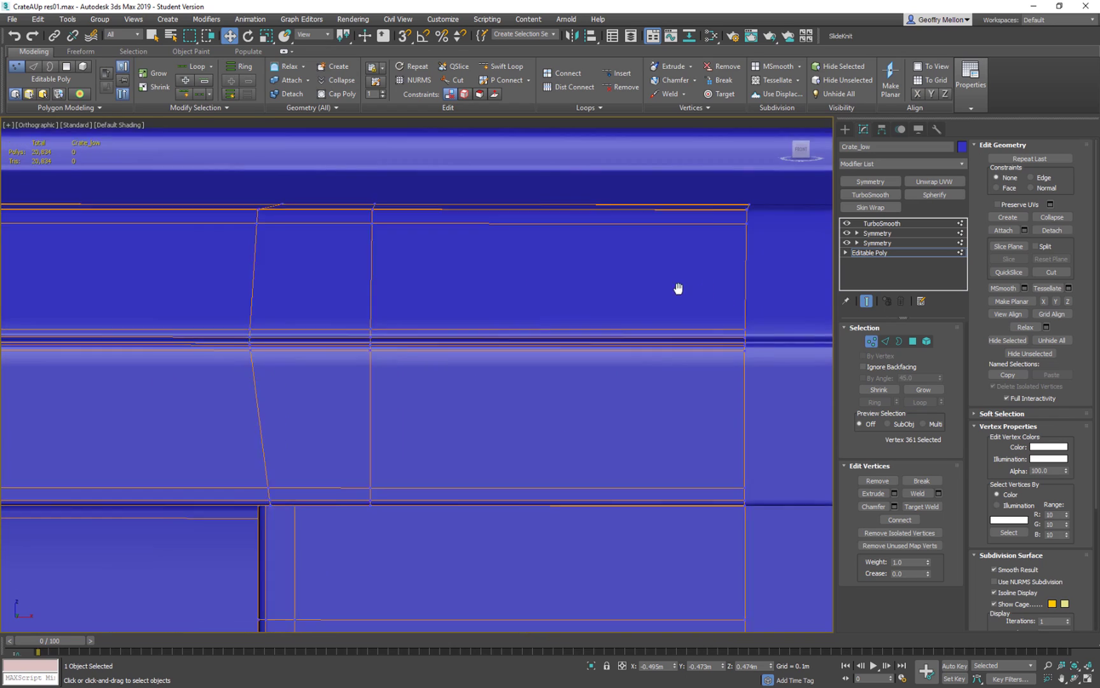
middle_click_drag(687, 290, 643, 275)
scroll(643, 275, "up", 3)
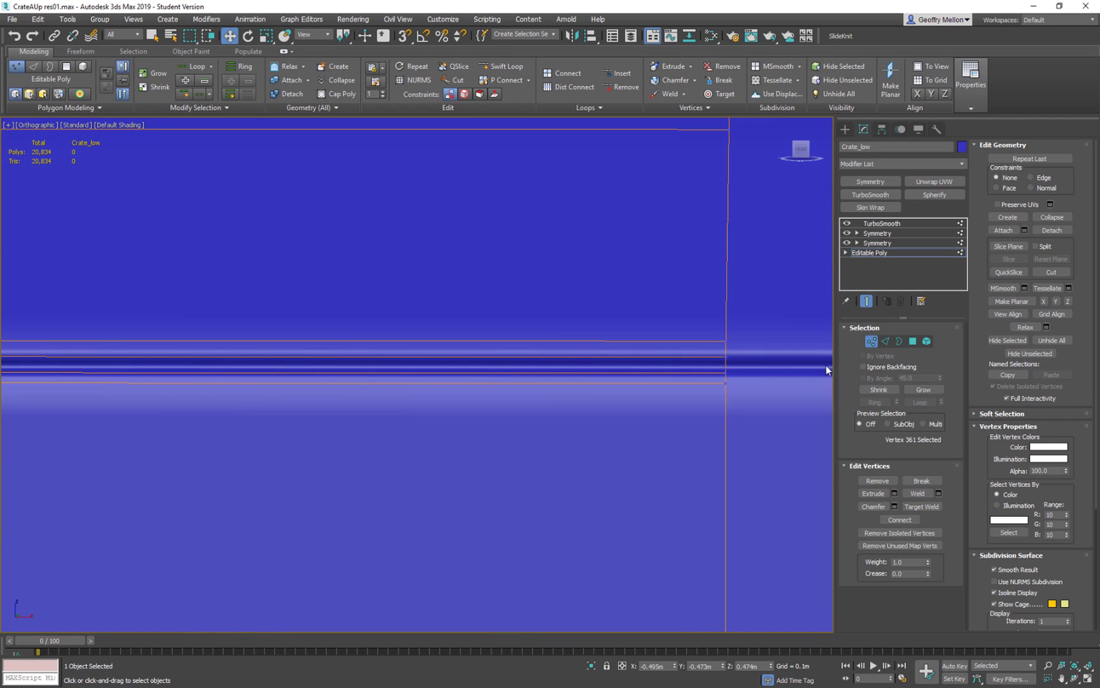
Select an edge of the seam under the lid at edge level, hide the modifiers' end result and show edged faces
left_click(886, 341)
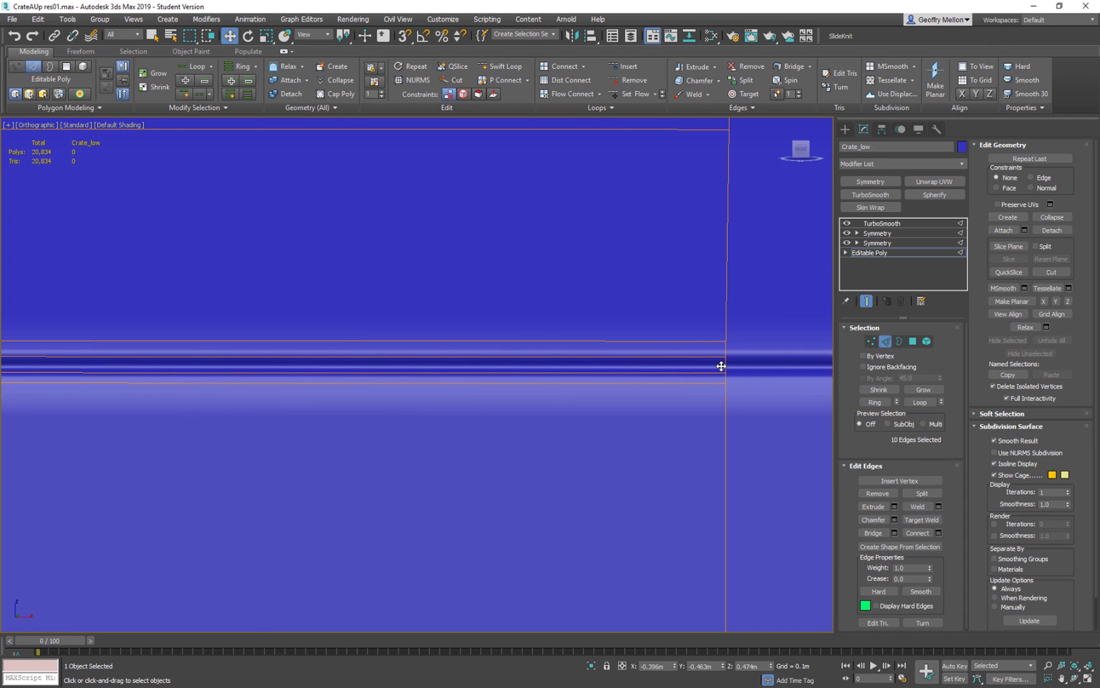
left_click(721, 366)
left_click(866, 302)
middle_click_drag(374, 335, 600, 376, "alt")
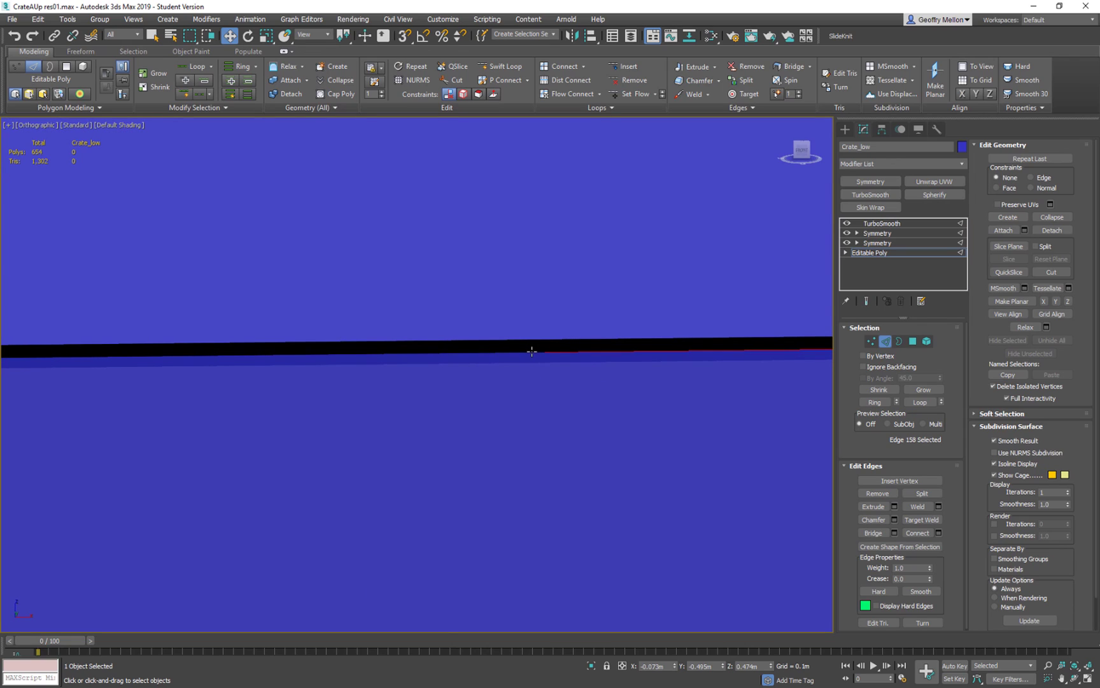
key("F2")
key("alt+1")
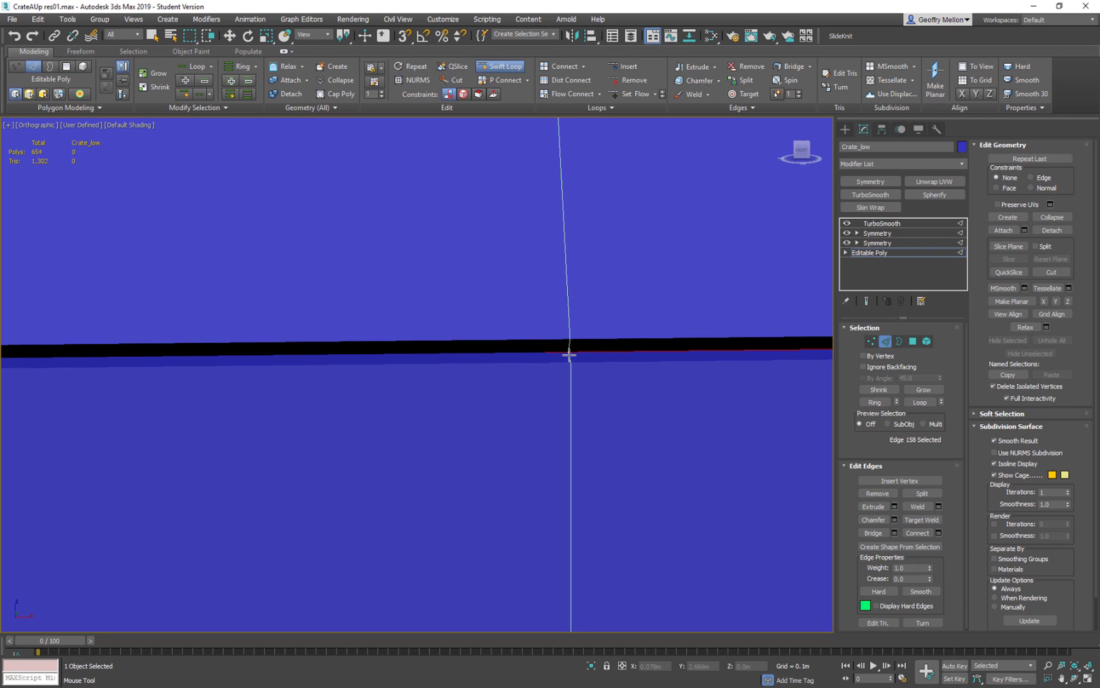
right_click(569, 356)
key("F4")
scroll(622, 351, "up", 8)
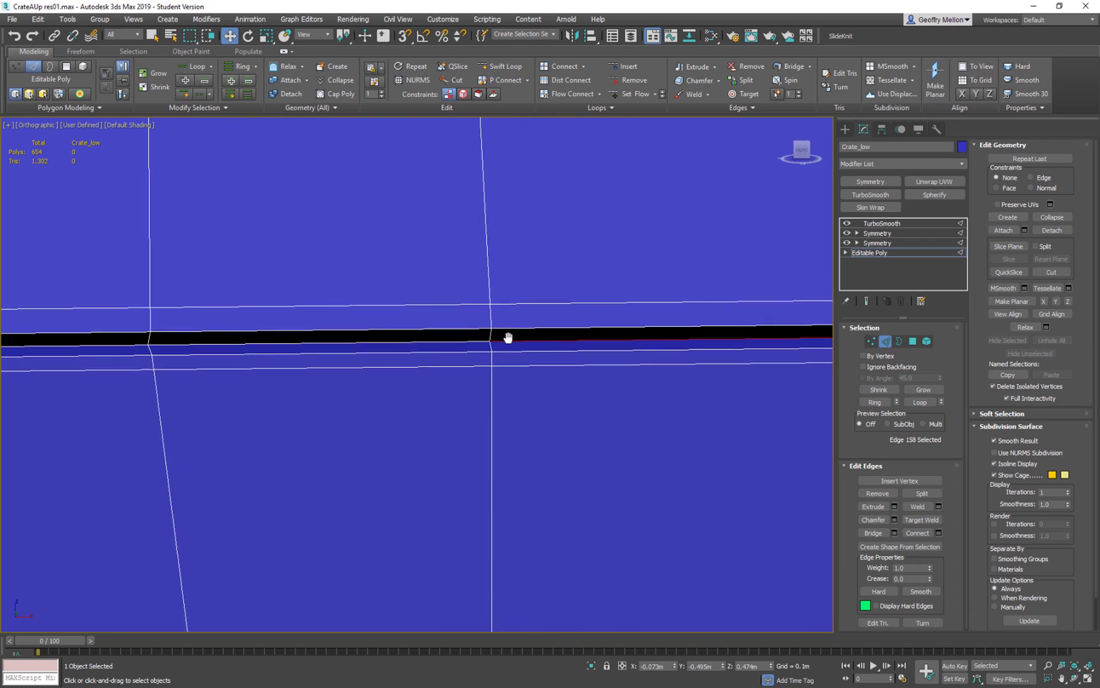
Select the edge loop running along the lower edge of the groove across the crate's front
left_click(375, 334)
scroll(516, 358, "down", 8)
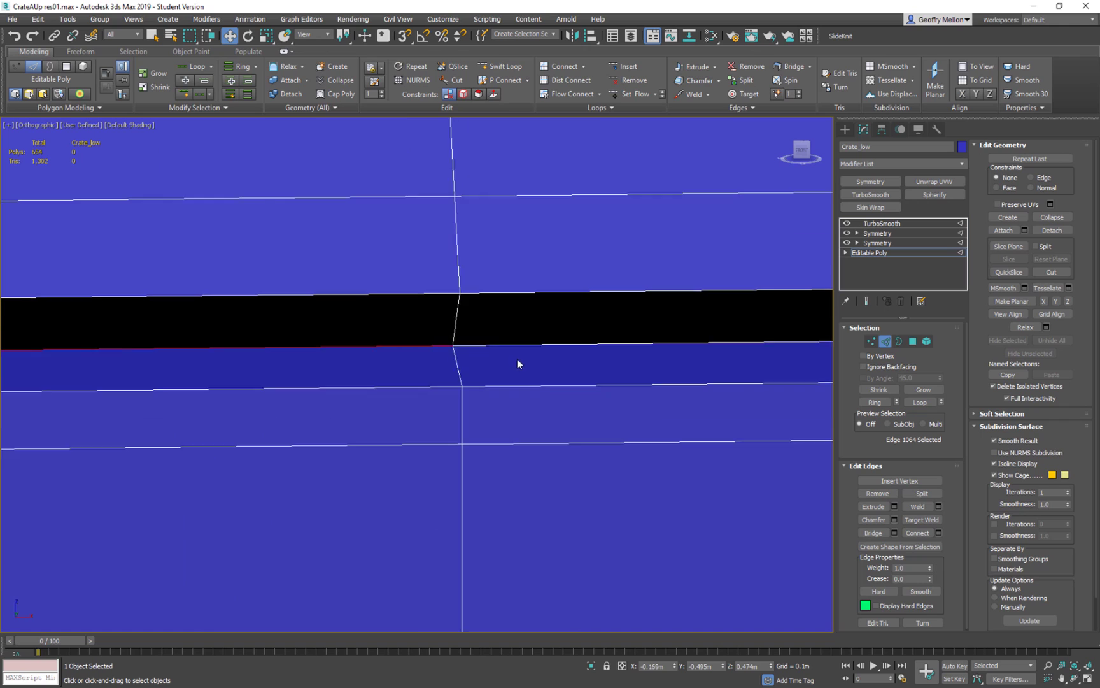
double_click(543, 360)
scroll(724, 384, "down", 3)
middle_click_drag(640, 380, 573, 366)
middle_click_drag(210, 344, 643, 361)
mouse_move(204, 368)
middle_mouse_down()
mouse_move(427, 373)
mouse_move(189, 343)
middle_mouse_up()
middle_click_drag(659, 369, 314, 354)
scroll(498, 325, "up", 6)
middle_click_drag(546, 331, 469, 327)
scroll(382, 325, "down", 6)
scroll(470, 329, "up", 2)
Move the offset vertex on the groove's lower edge along X to line up with the vertical edge below it
key("1")
left_click(482, 326)
left_click_drag(525, 327, 502, 325)
middle_click_drag(648, 356, 570, 375)
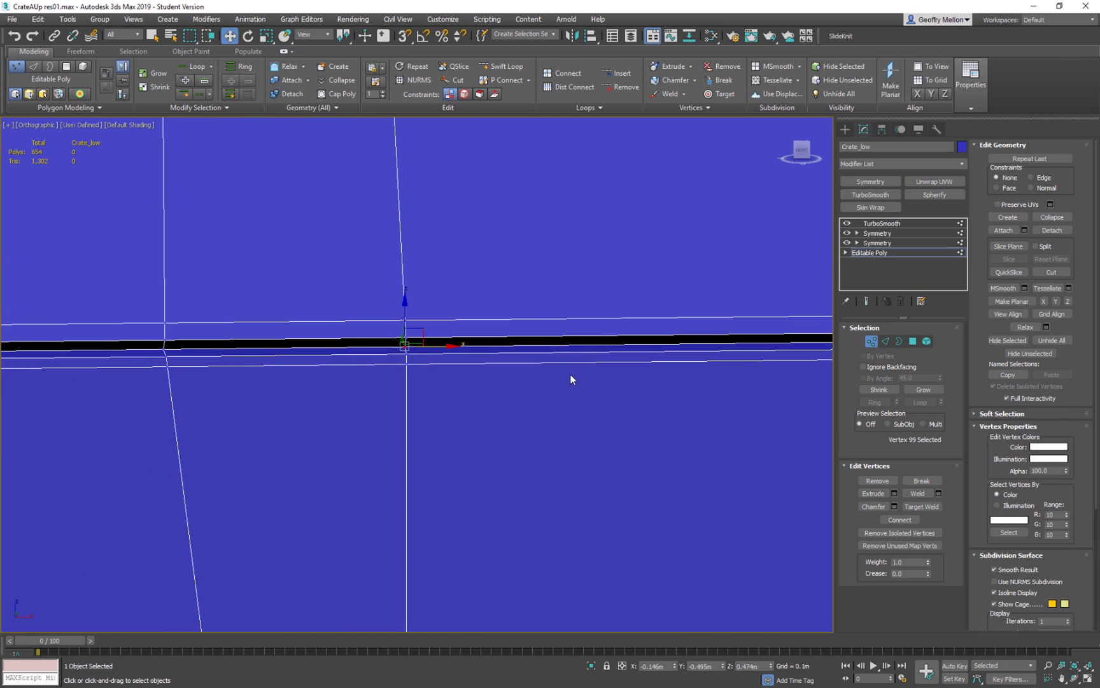
Return to edge level and add the groove's lower edges around the corner to the selected edge loop
key("2")
scroll(382, 351, "down", 4)
middle_click_drag(127, 350, 313, 363)
scroll(313, 363, "down", 2)
middle_click_drag(439, 369, 584, 373)
scroll(509, 373, "down", 4)
middle_click_drag(394, 371, 484, 380, "alt")
scroll(454, 391, "up", 10)
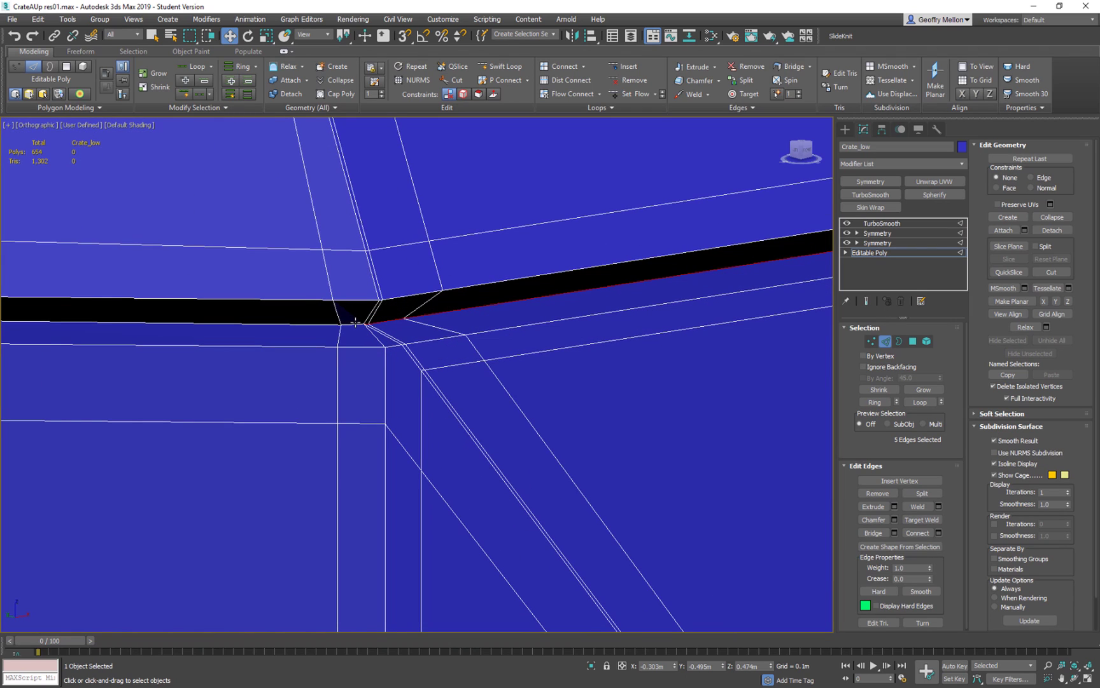
middle_click_drag(167, 317, 487, 349)
double_click(484, 357, "ctrl")
scroll(266, 354, "down", 5)
middle_click_drag(274, 360, 309, 349)
scroll(497, 356, "down", 7)
scroll(506, 361, "up", 4)
scroll(503, 346, "down", 3)
middle_click_drag(569, 350, 544, 337, "alt")
scroll(545, 338, "up", 5)
middle_click_drag(415, 324, 462, 282)
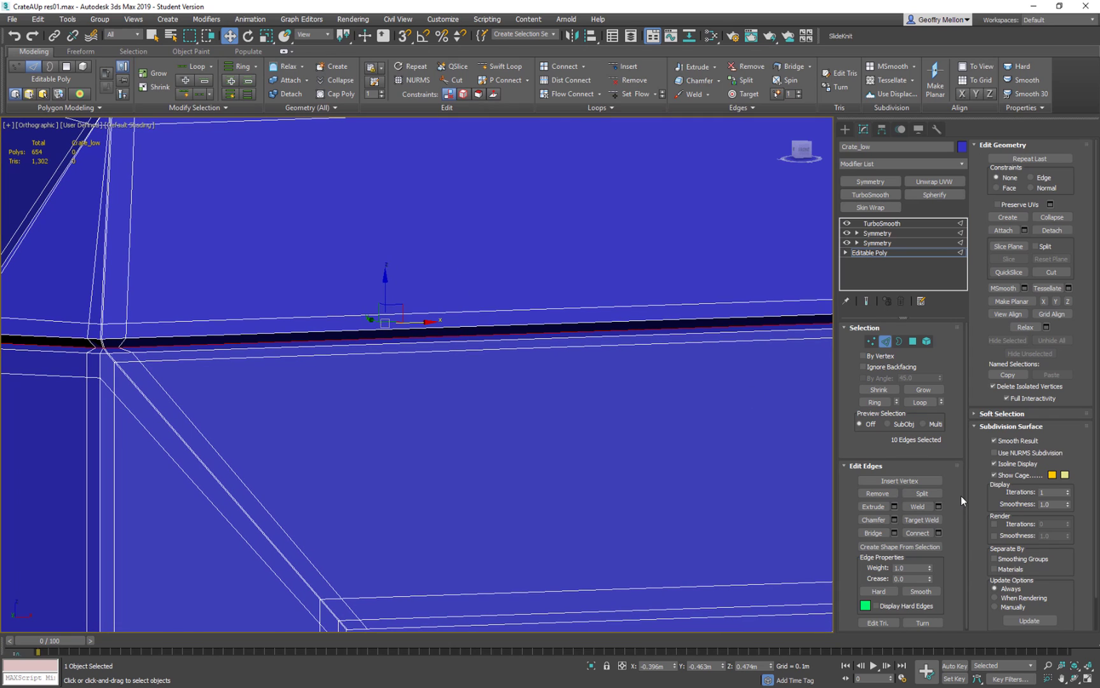
Chamfer the selected groove edges with the amount reduced to 0.0 m and Open Chamfer enabled, splitting lid from body
left_click(894, 520)
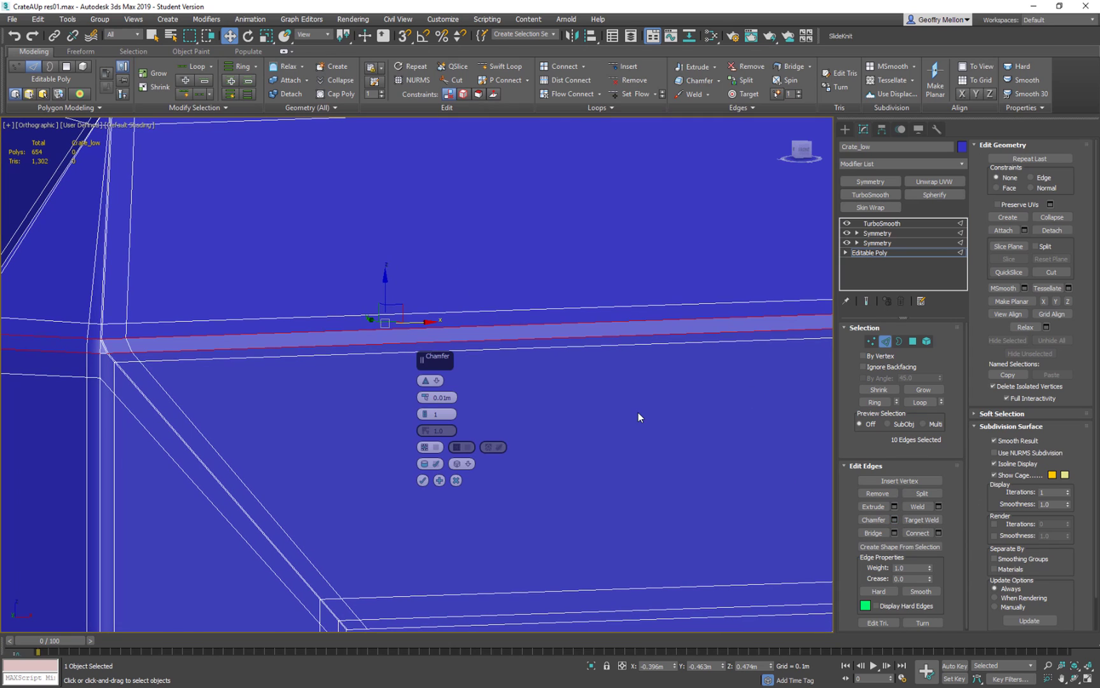
middle_click_drag(601, 412, 641, 373)
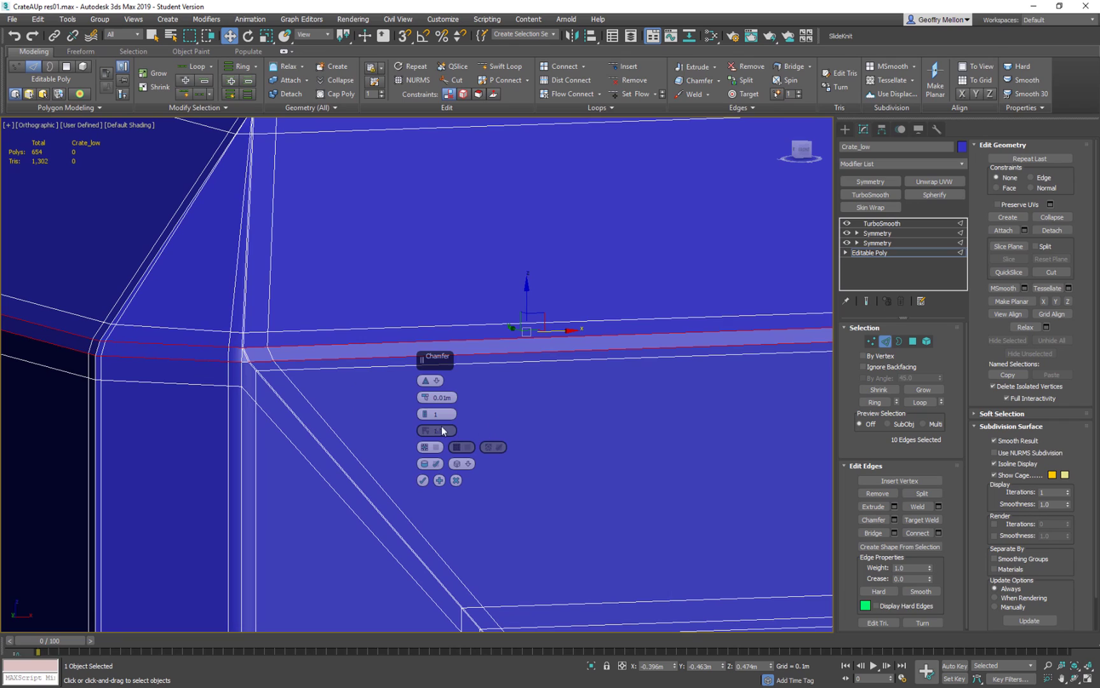
left_click_drag(424, 397, 425, 446)
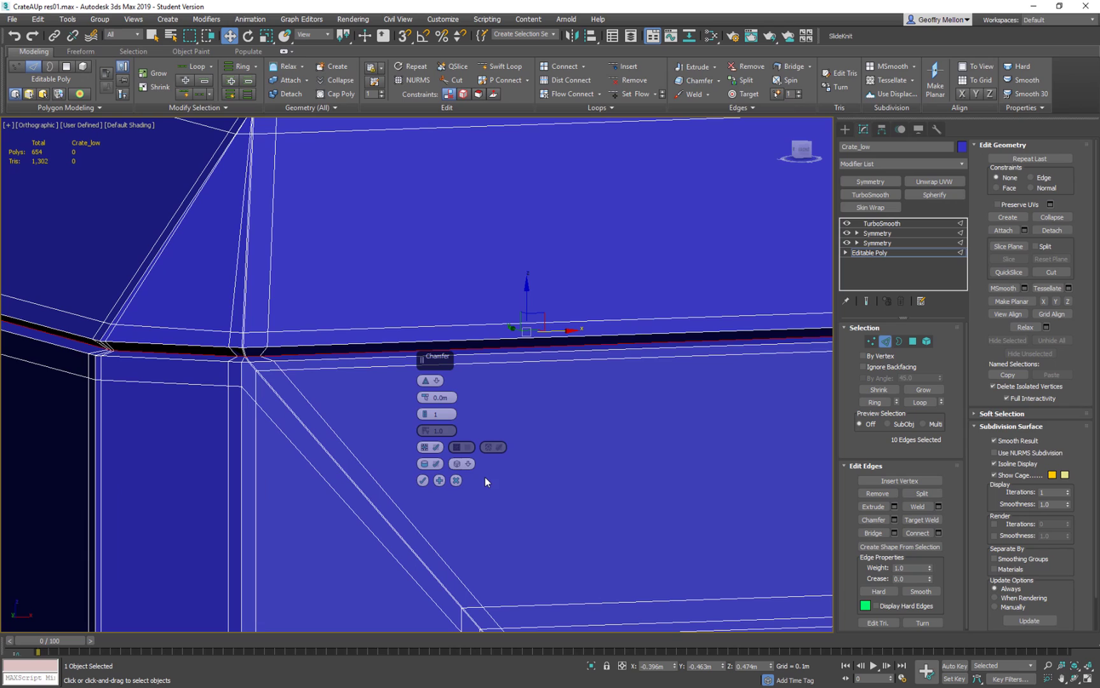
left_click(423, 480)
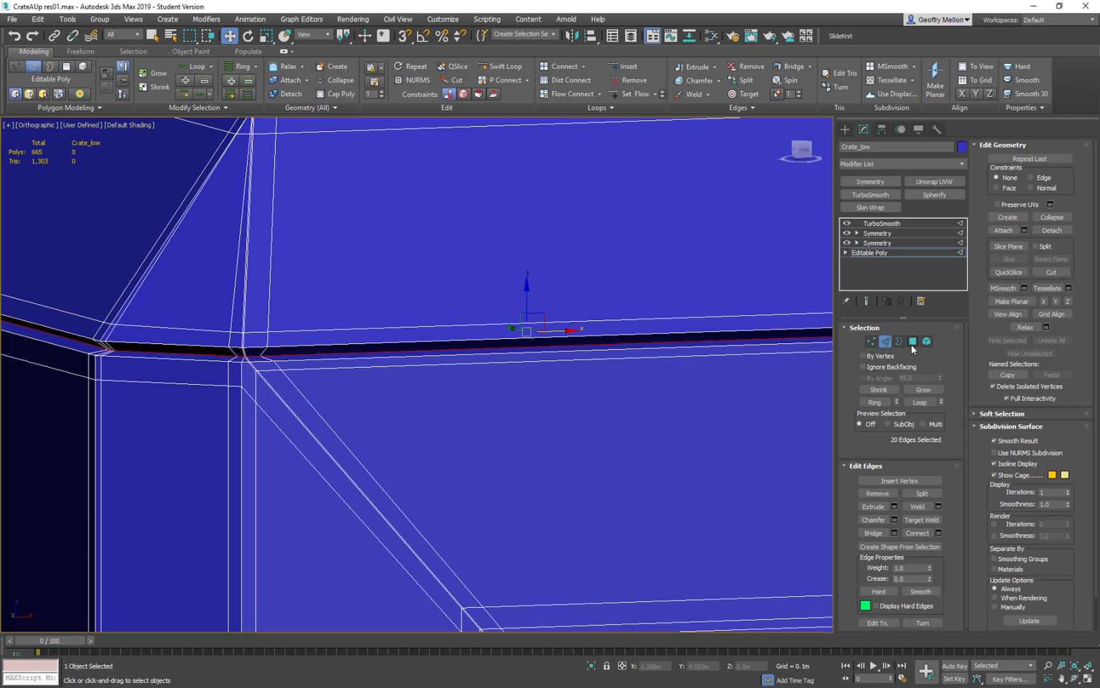
Select the lid as an element, show the modifiers' end result again and turn off edged faces
left_click(927, 342)
left_click(645, 266)
scroll(463, 300, "down", 5)
middle_click_drag(579, 328, 728, 370)
left_click(866, 302)
scroll(592, 341, "down", 4)
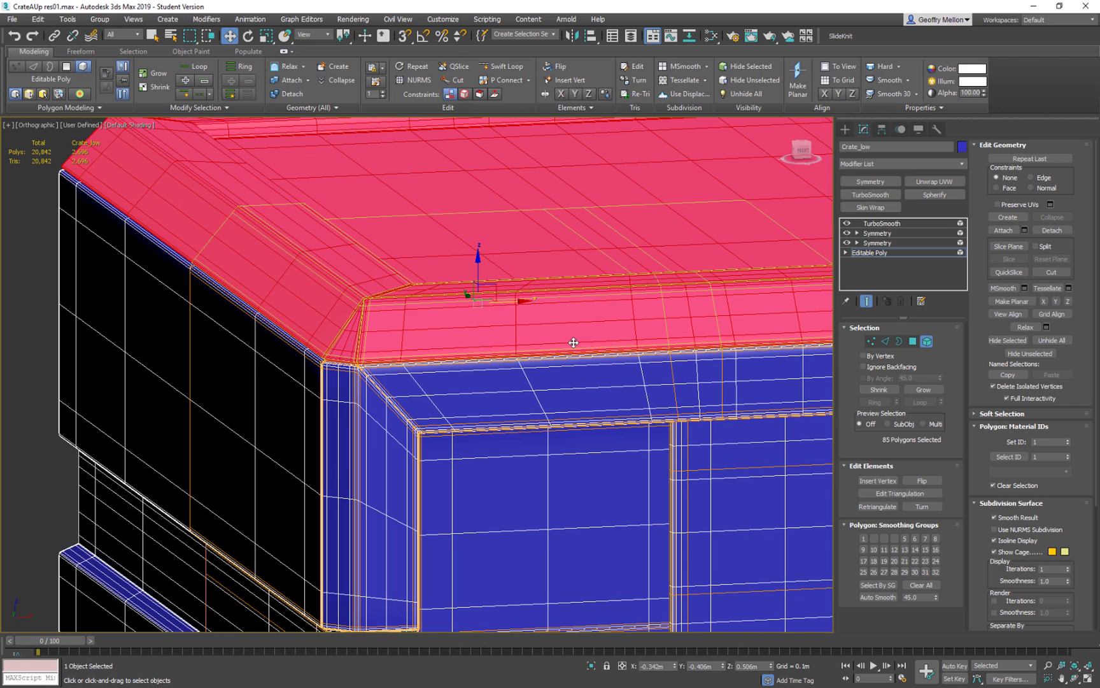
key("F4")
Inspect the selected lid element and its seam with the crate body from several angles
middle_click_drag(639, 369, 523, 350, "alt")
left_click(129, 470)
middle_click_drag(503, 402, 344, 408, "alt")
scroll(661, 393, "up", 8)
middle_click_drag(661, 397, 541, 368, "alt")
scroll(309, 318, "down", 3)
scroll(469, 372, "down", 3)
middle_click_drag(470, 372, 530, 366)
scroll(625, 372, "down", 4)
Detach the selected lid element as a separate object named Lid
left_click(552, 352)
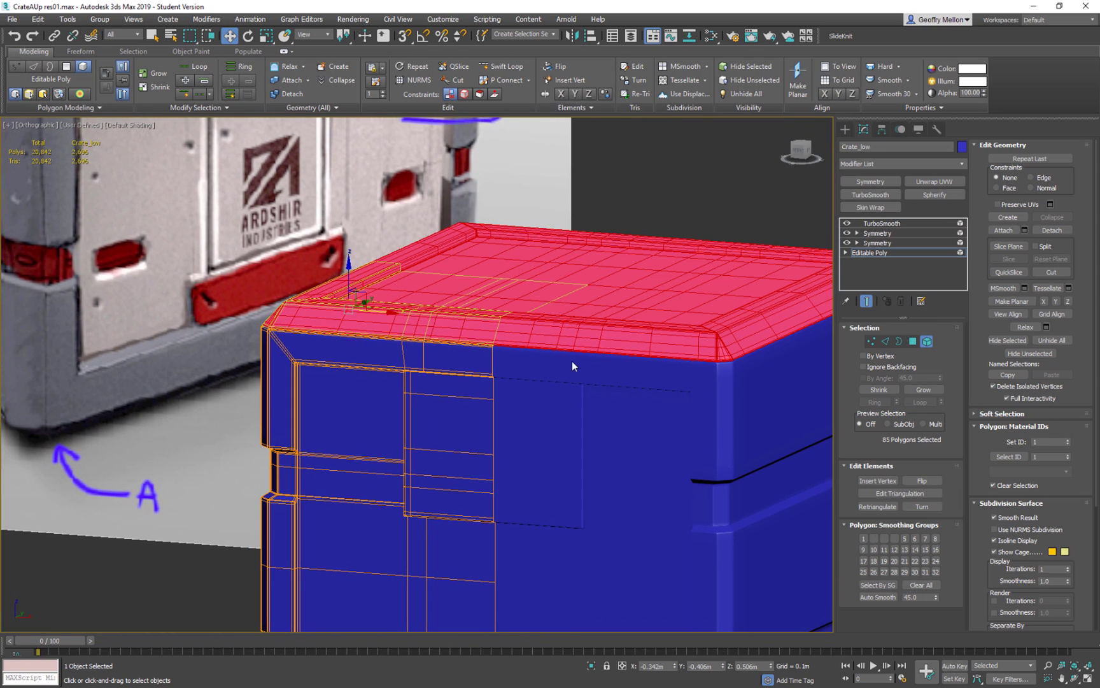
left_click(1045, 229)
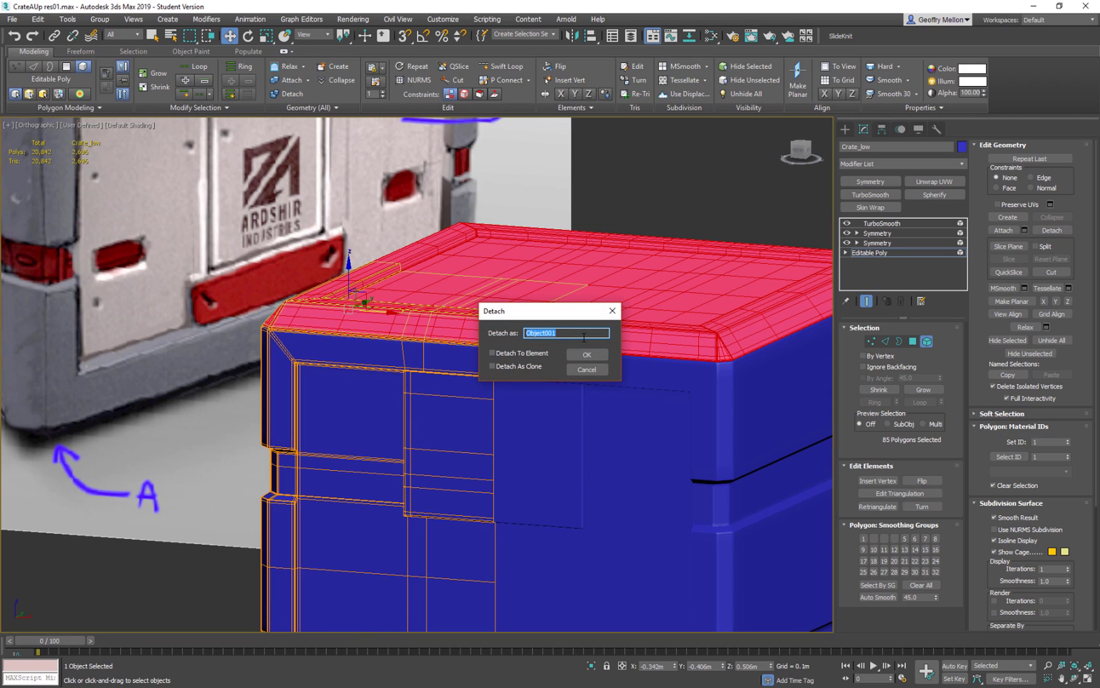
type("Lid")
key("Return")
Examine the open crate body and the detached lid against the reference image
middle_click_drag(351, 324, 630, 357, "alt")
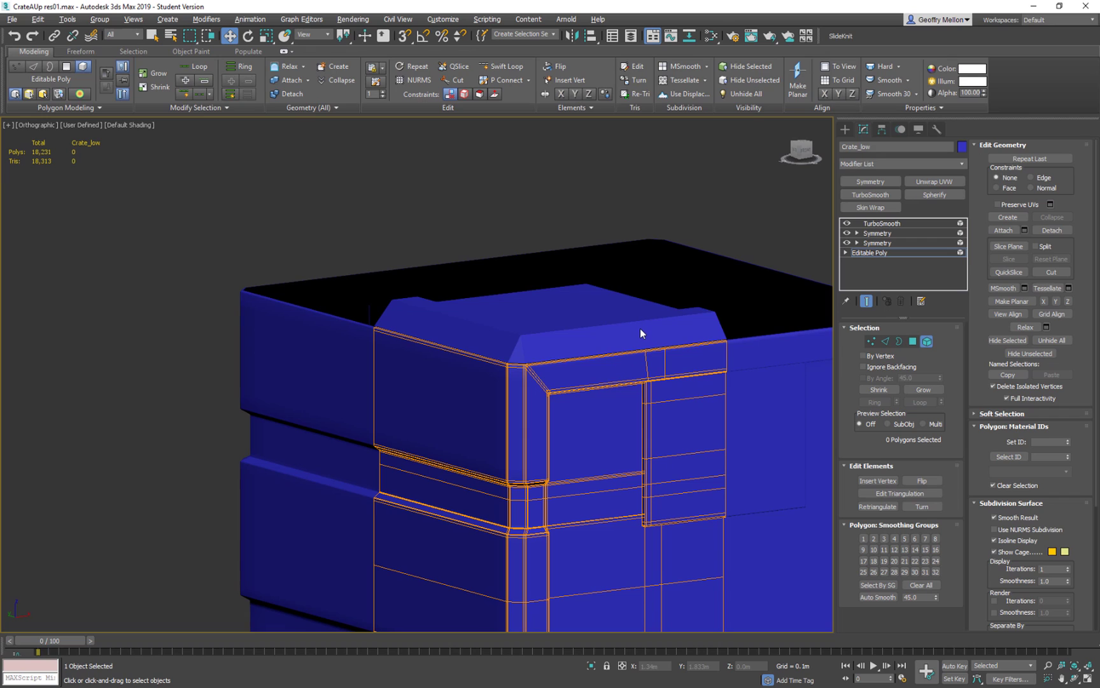
middle_click_drag(659, 339, 672, 393, "alt")
scroll(543, 339, "down", 6)
middle_click_drag(535, 336, 382, 296, "alt")
scroll(579, 360, "up", 4)
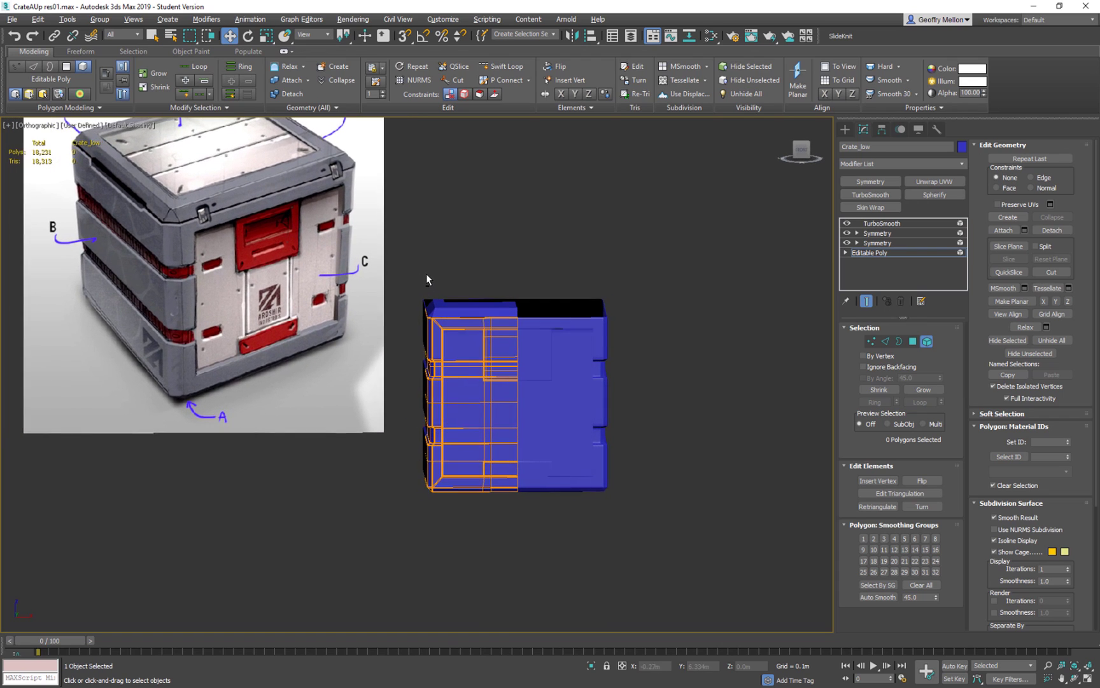
scroll(448, 293, "up", 5)
scroll(508, 321, "down", 6)
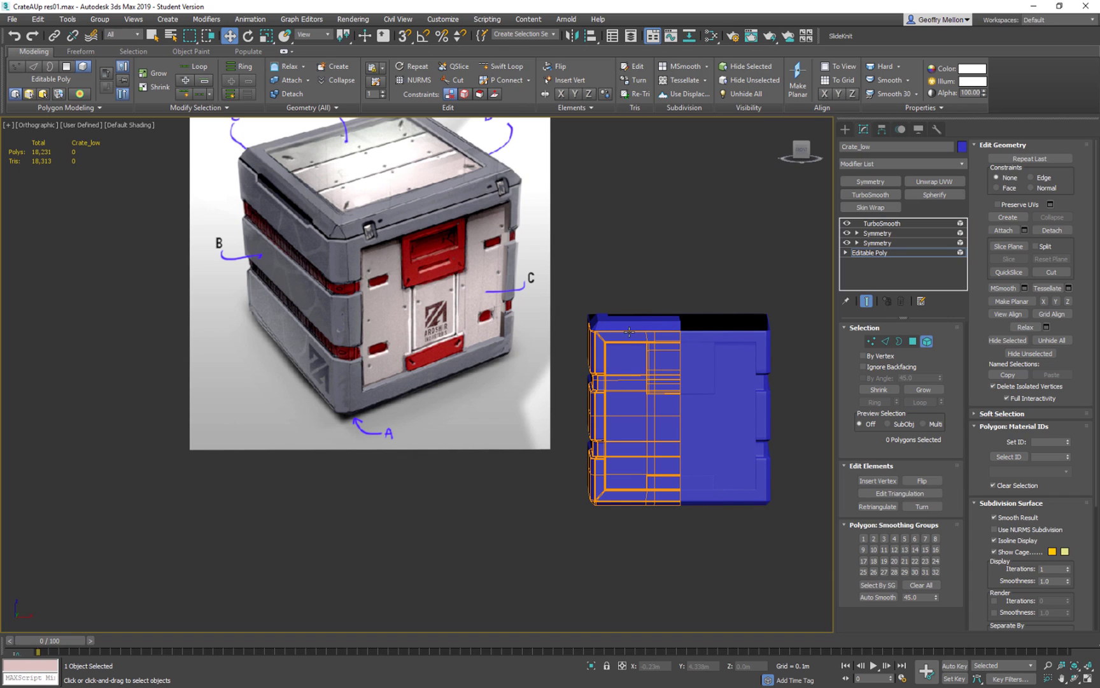
mouse_move(632, 334)
middle_mouse_down("alt")
mouse_move(643, 380)
mouse_move(636, 341)
middle_mouse_up("alt")
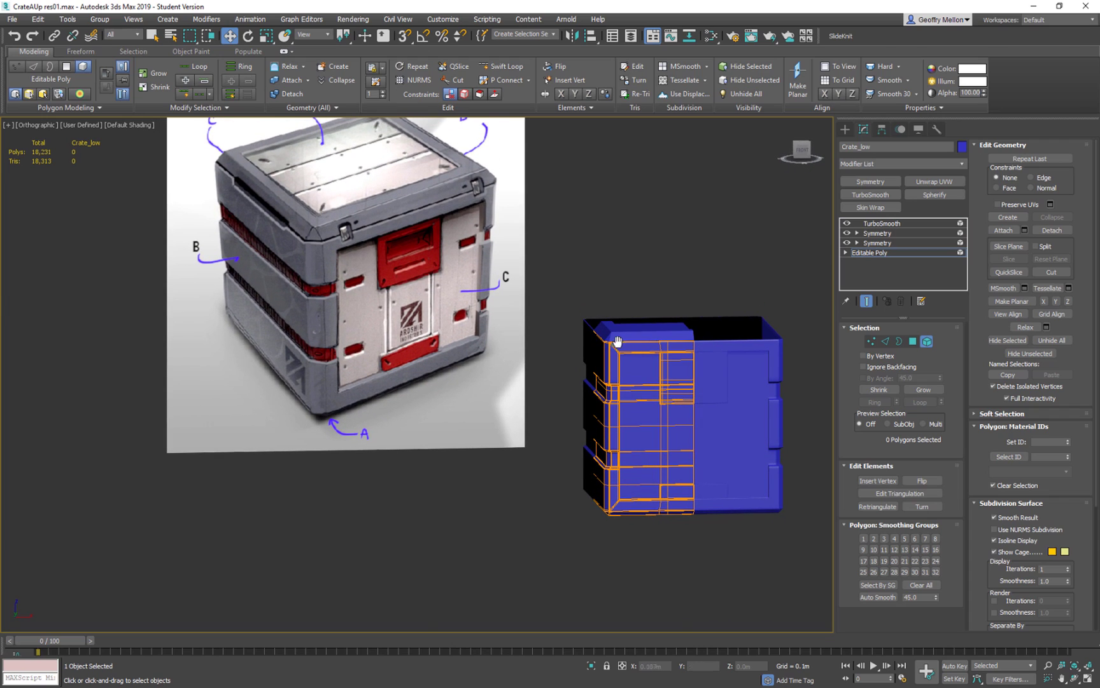
middle_click_drag(622, 342, 634, 347)
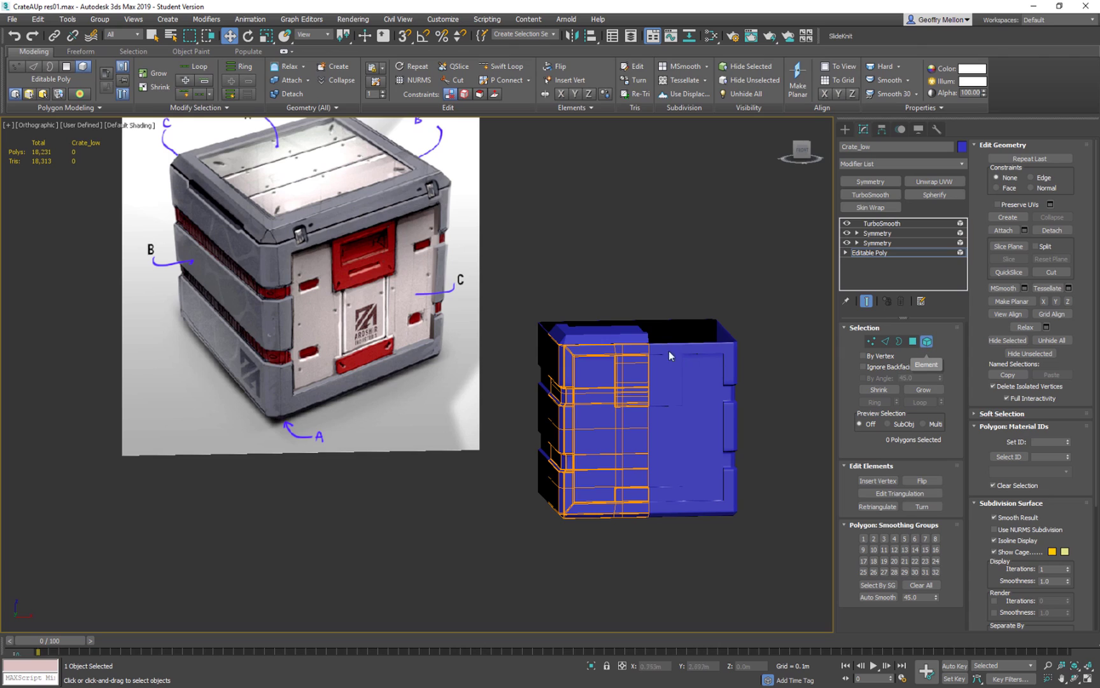
Leave element editing, select the Lid object and hide it
right_click(690, 259)
left_click(927, 342)
left_click(627, 336)
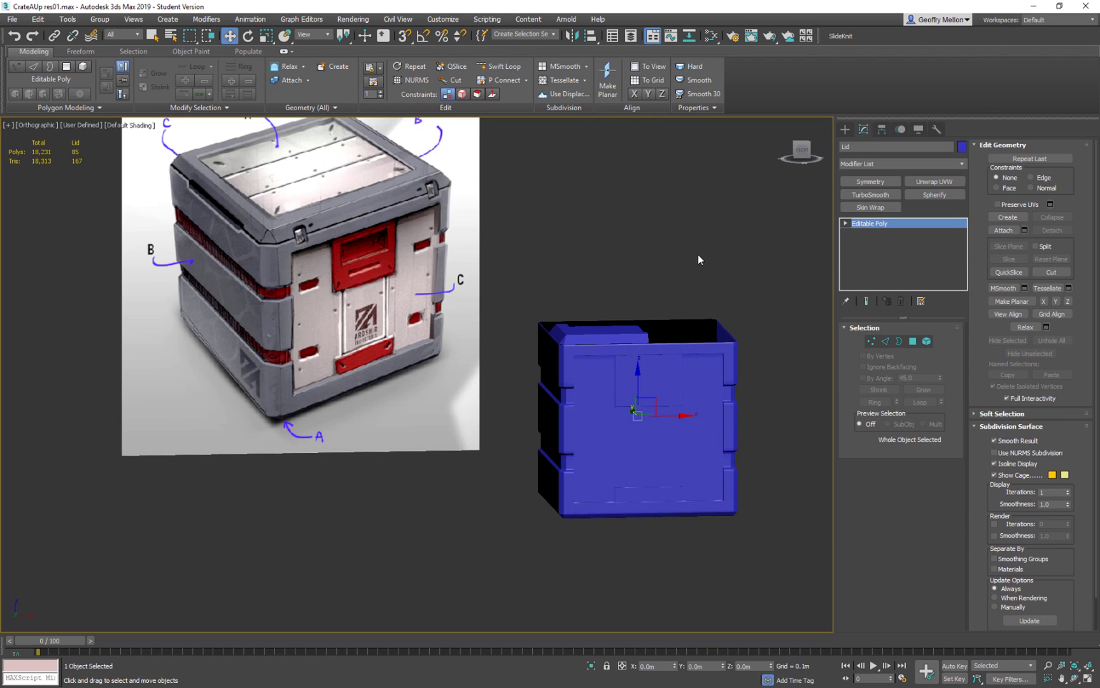
right_click(698, 255)
left_click(721, 220)
mouse_move(596, 310)
middle_mouse_down()
mouse_move(568, 245)
mouse_move(594, 296)
middle_mouse_up()
scroll(554, 331, "up", 5)
Select the crate body and edit its base Editable Poly at edge level
left_click(730, 362)
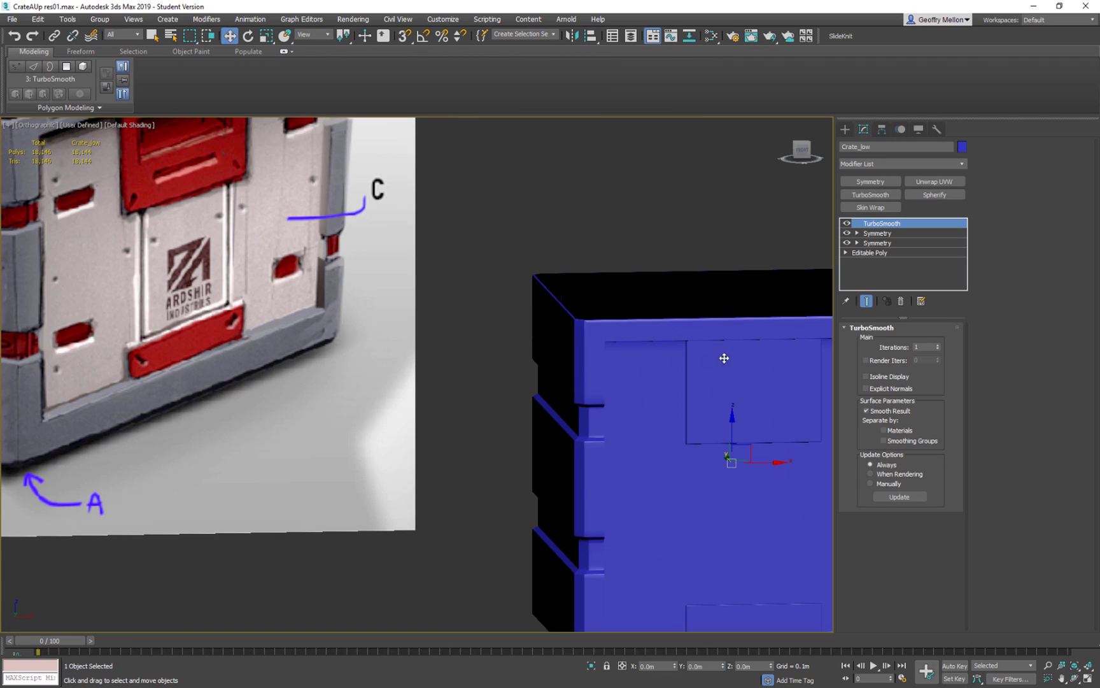
left_click(868, 253)
scroll(538, 384, "down", 5)
mouse_move(561, 366)
middle_mouse_down("alt")
mouse_move(538, 379)
mouse_move(561, 376)
middle_mouse_up("alt")
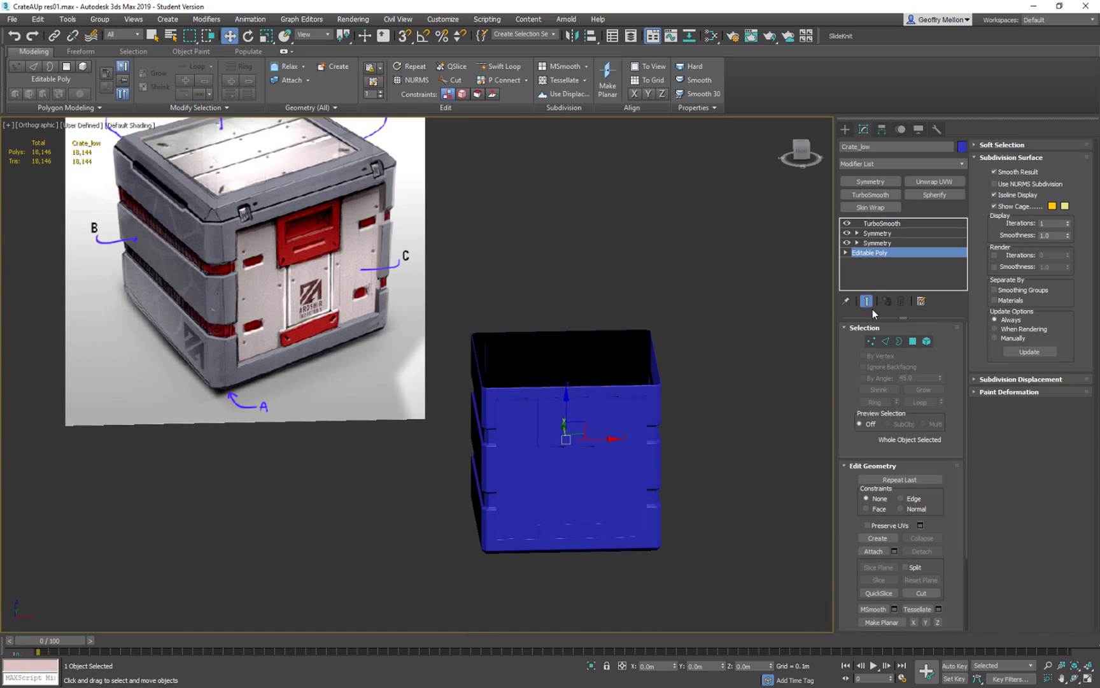
middle_click_drag(559, 372, 576, 394, "alt")
left_click(871, 341)
left_click(885, 341)
Insert two vertical edge loops with Swift Loop across the crate's front, between the corner and the central panel
middle_click_drag(810, 369, 448, 323, "alt")
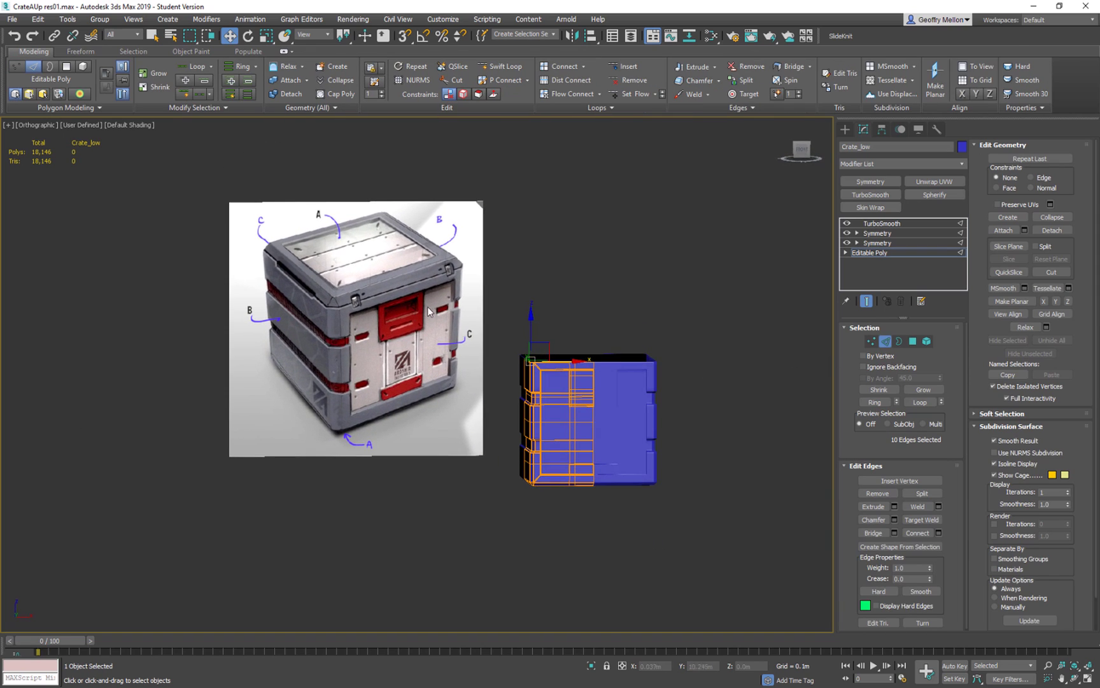
scroll(347, 308, "up", 5)
scroll(373, 326, "down", 5)
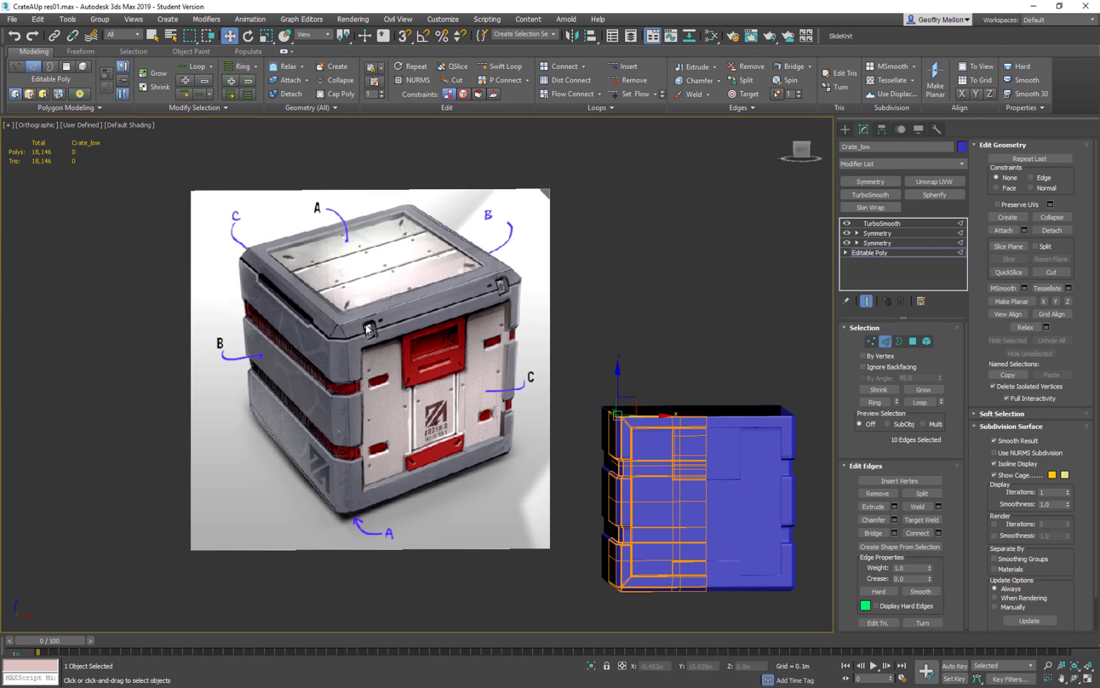
scroll(524, 295, "down", 2)
scroll(564, 327, "up", 5)
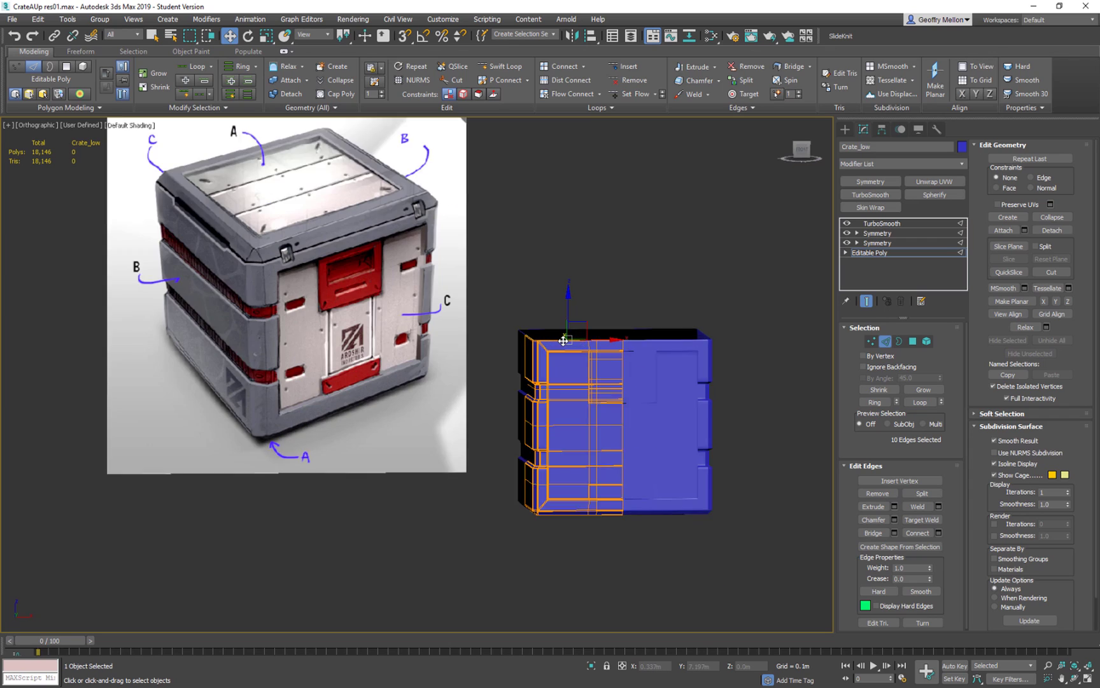
scroll(547, 317, "up", 6)
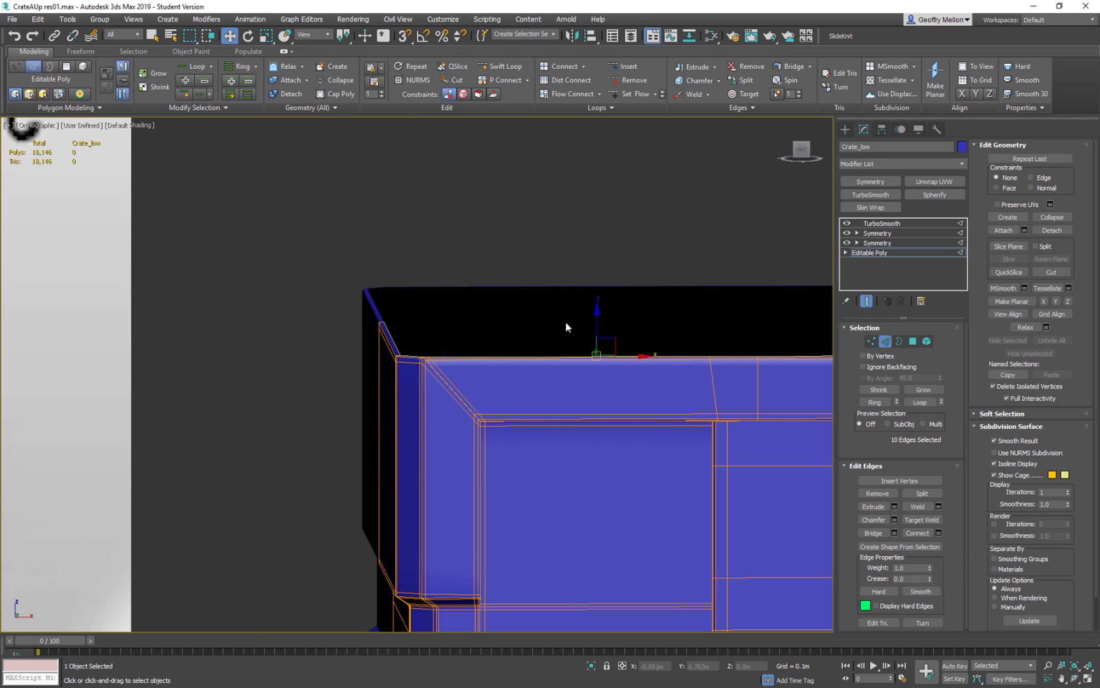
key("alt+shift+w")
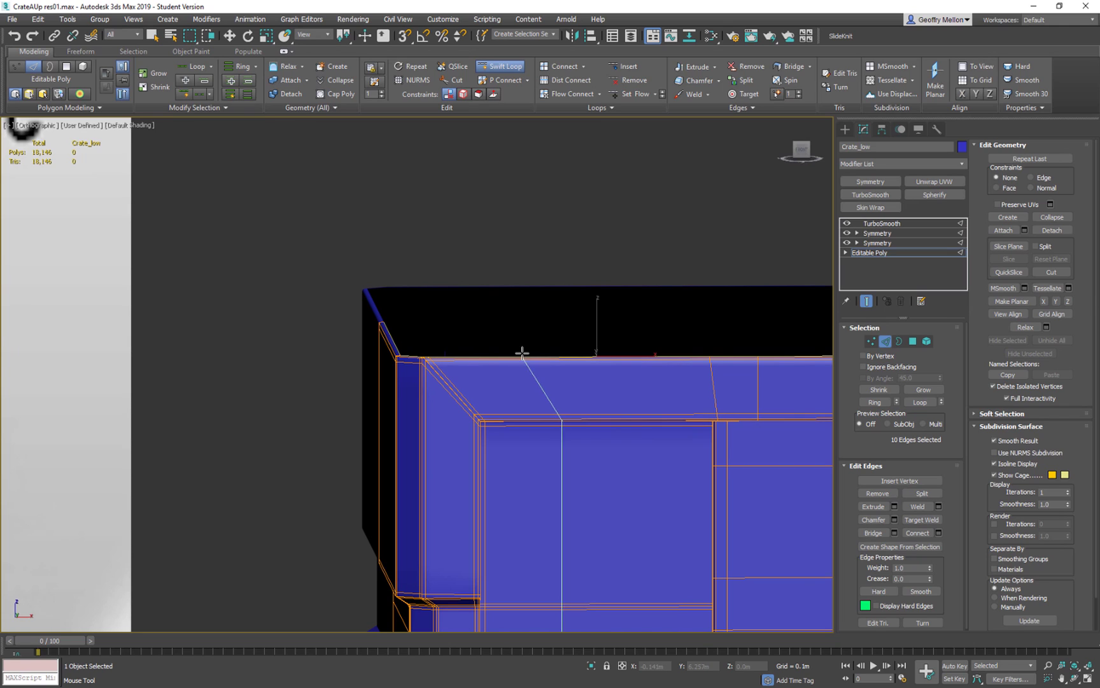
scroll(645, 372, "down", 5)
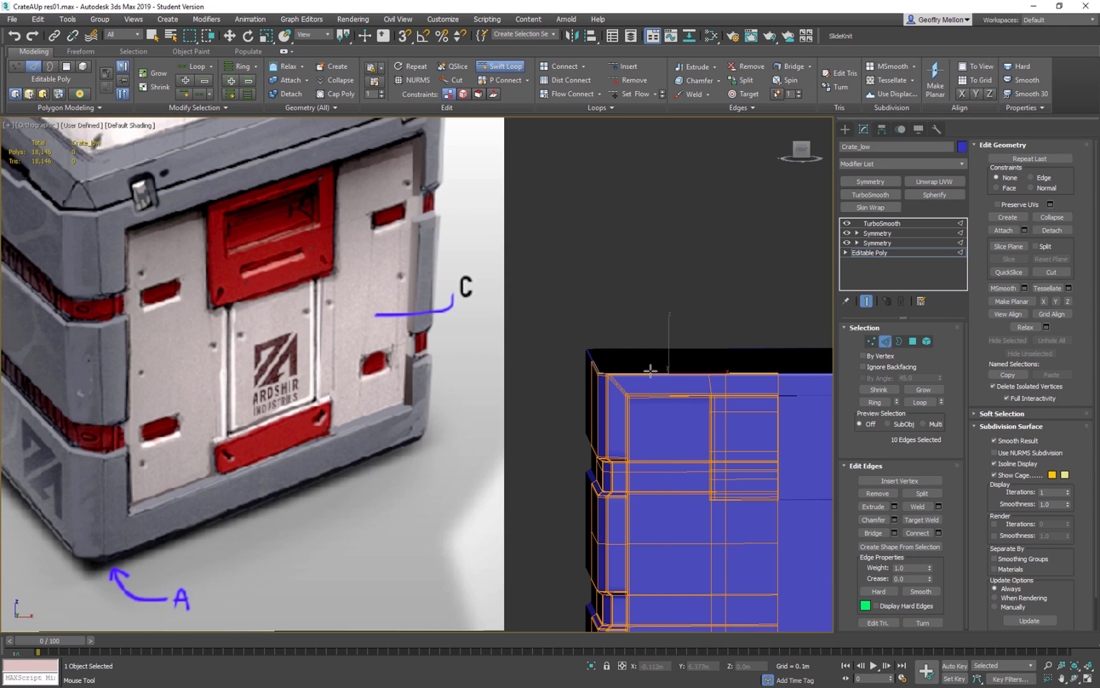
left_click(644, 377)
scroll(648, 382, "down", 3)
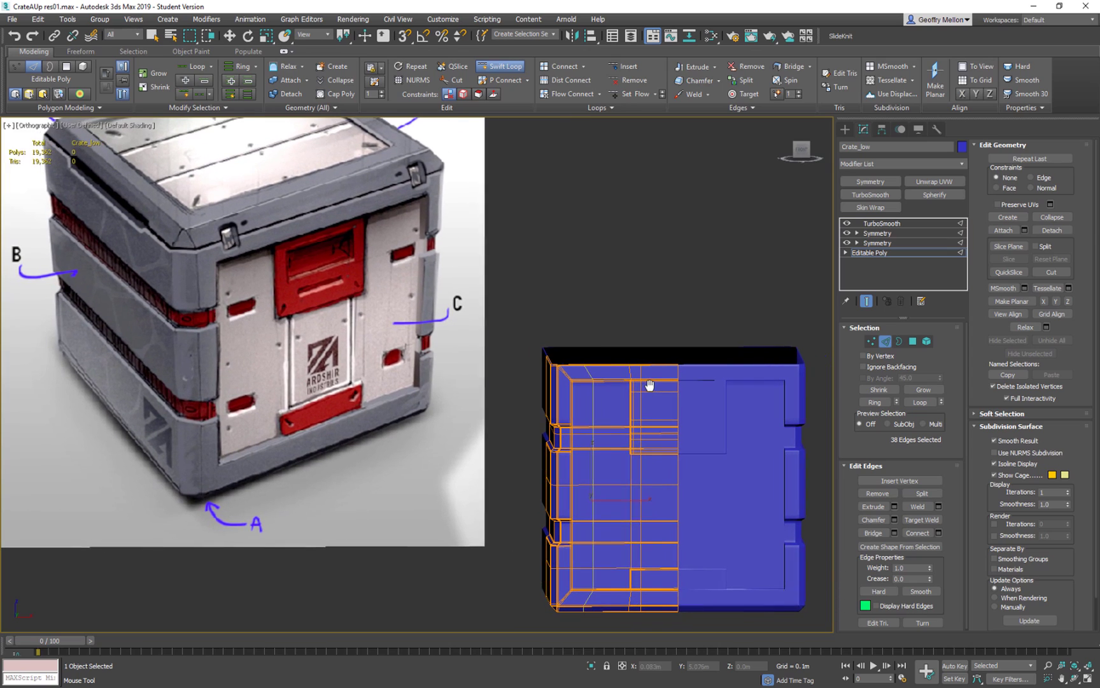
left_click(601, 367)
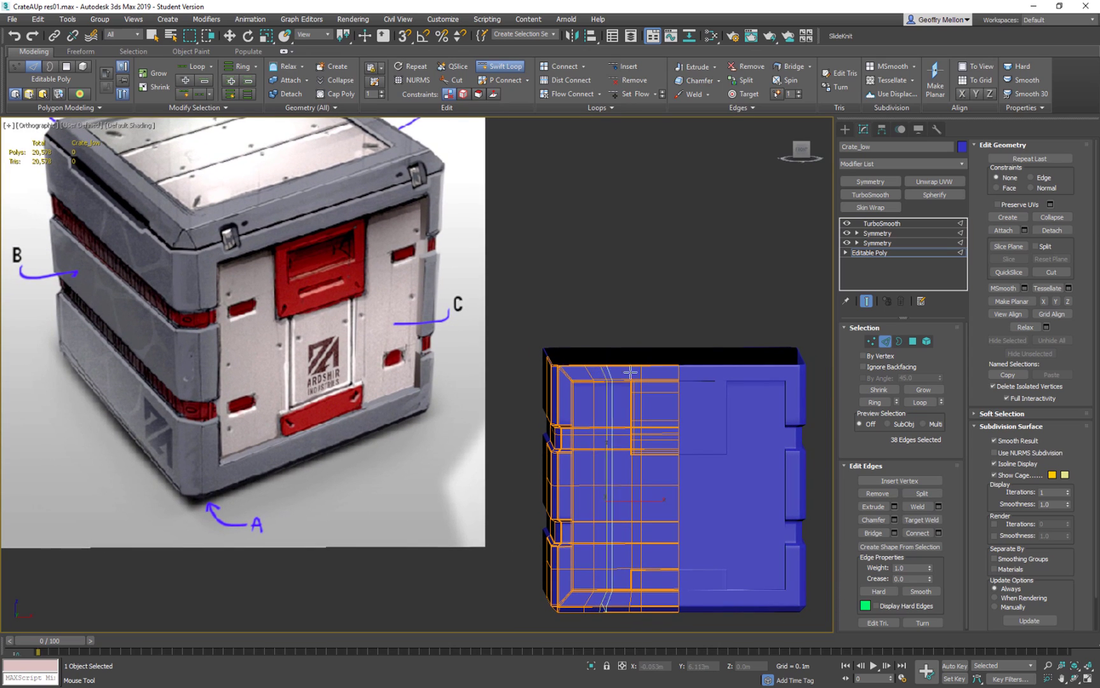
Leave Swift Loop and examine the new vertical edge loops where they cross the crate's upper front frame
key("w")
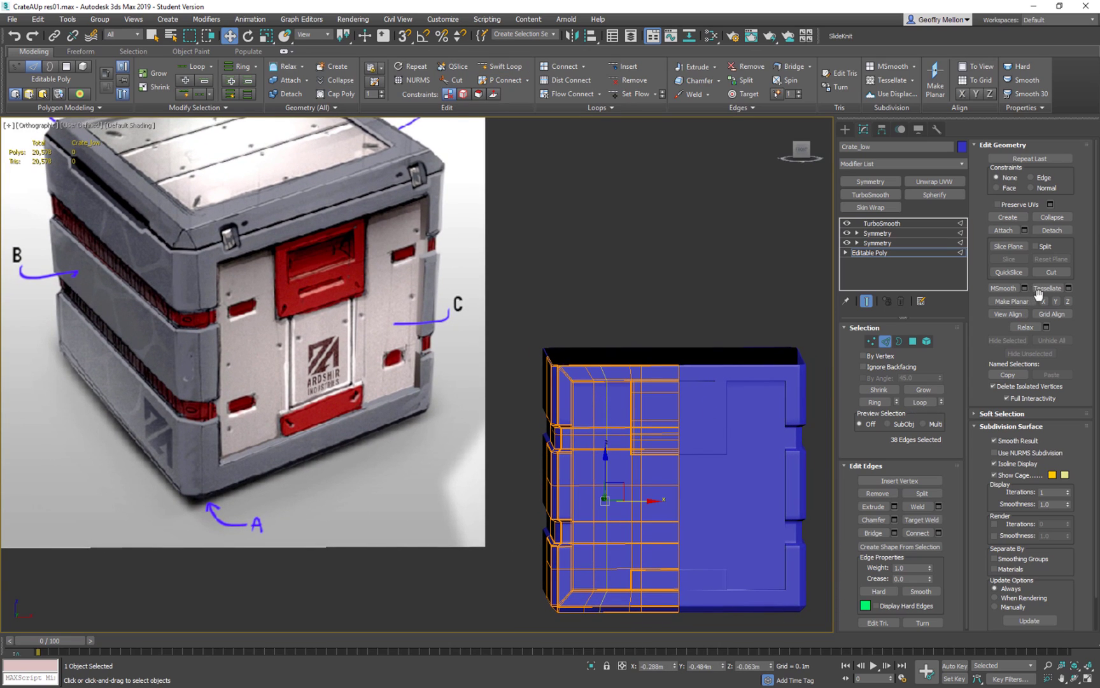
left_click(596, 411)
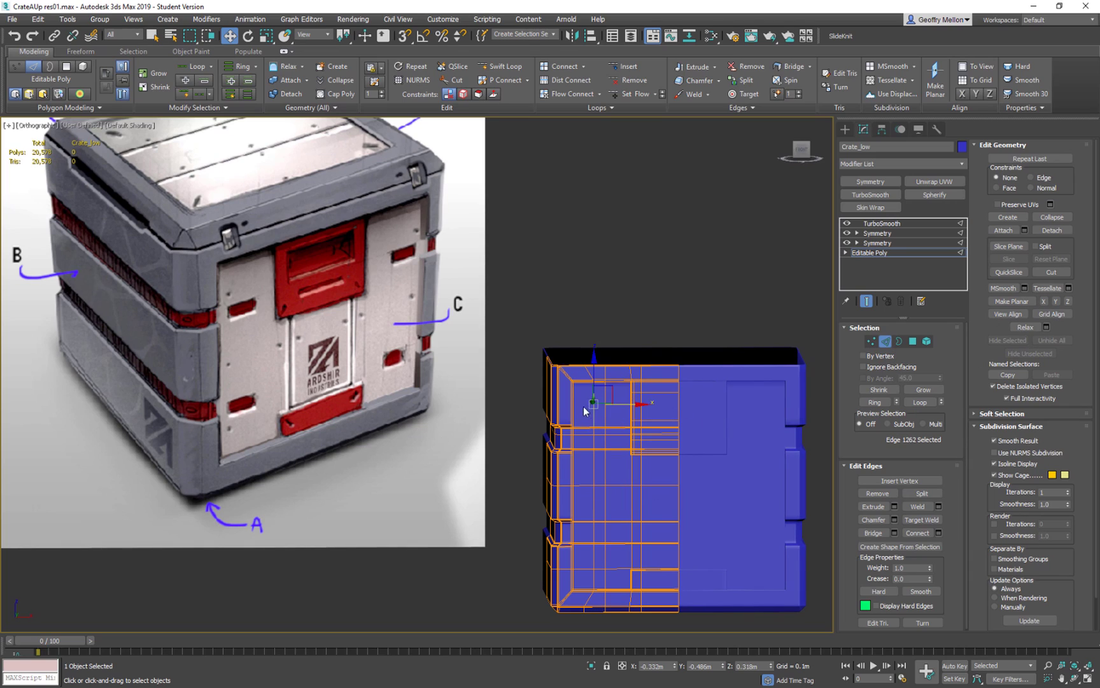
key("ctrl+z")
middle_click_drag(608, 359, 713, 484)
scroll(646, 332, "down", 3)
scroll(593, 368, "up", 8)
scroll(663, 401, "down", 3)
middle_click_drag(663, 401, 629, 439, "alt")
scroll(662, 449, "up", 4)
scroll(662, 449, "down", 4)
scroll(663, 450, "down", 4)
scroll(680, 393, "up", 8)
middle_click_drag(682, 408, 633, 393, "alt")
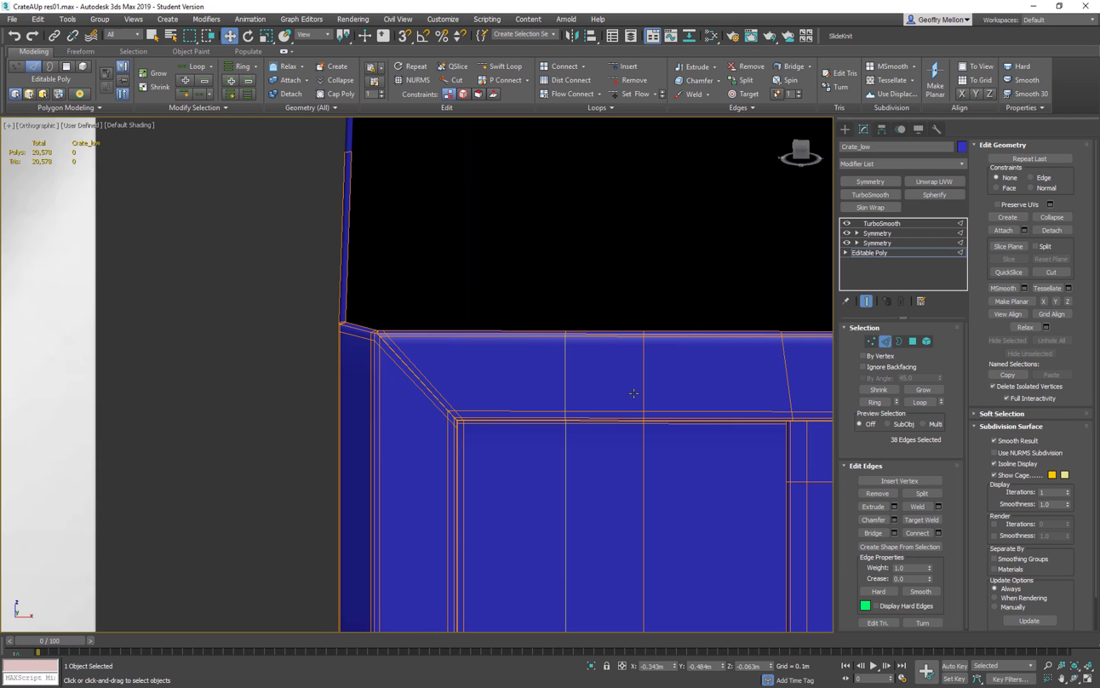
scroll(634, 393, "down", 8)
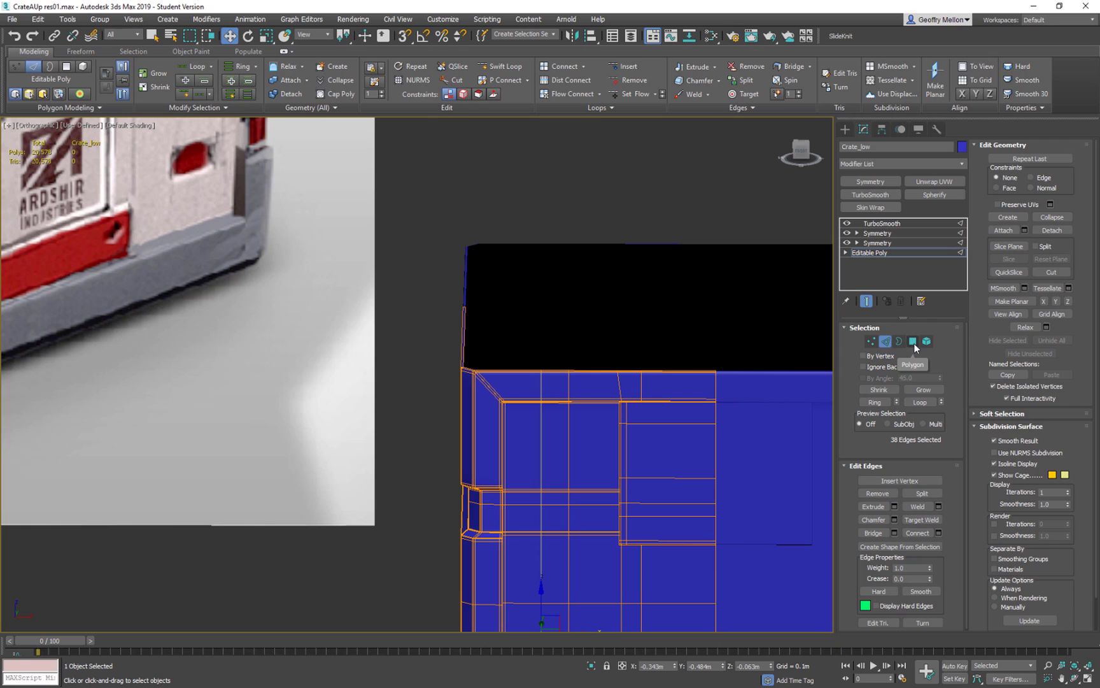
Delete the two narrow rim polygons between the new vertical loops from the base mesh, with the end-result display switched off
left_click(913, 342)
left_click(563, 383)
scroll(563, 381, "up", 5)
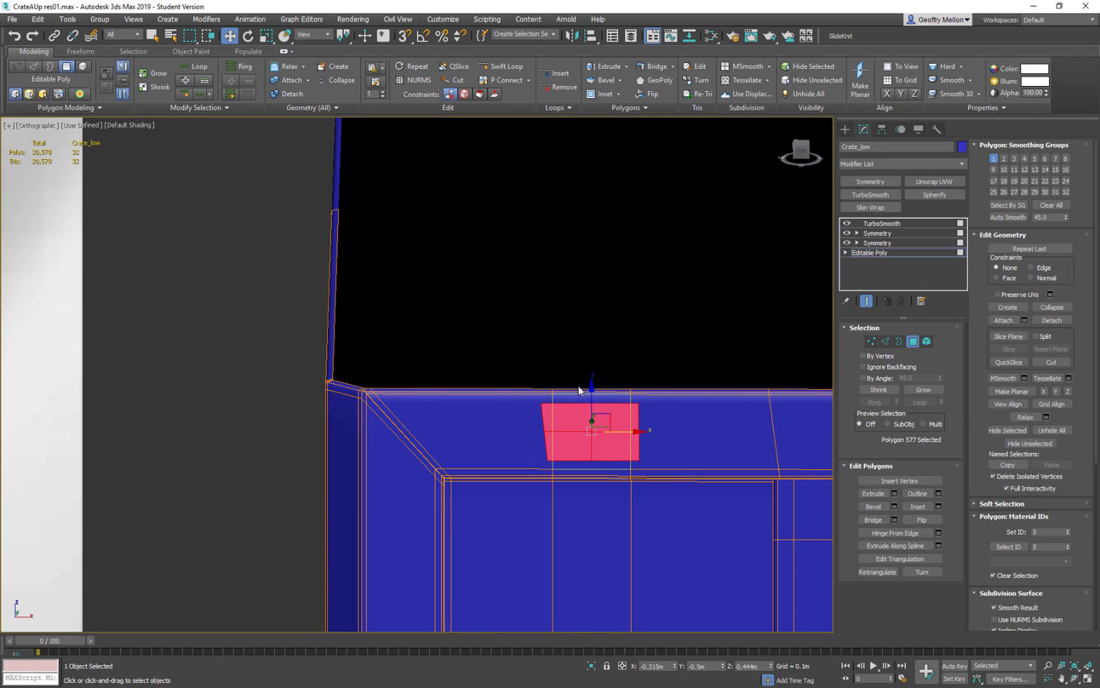
scroll(600, 388, "up", 3)
left_click(597, 393)
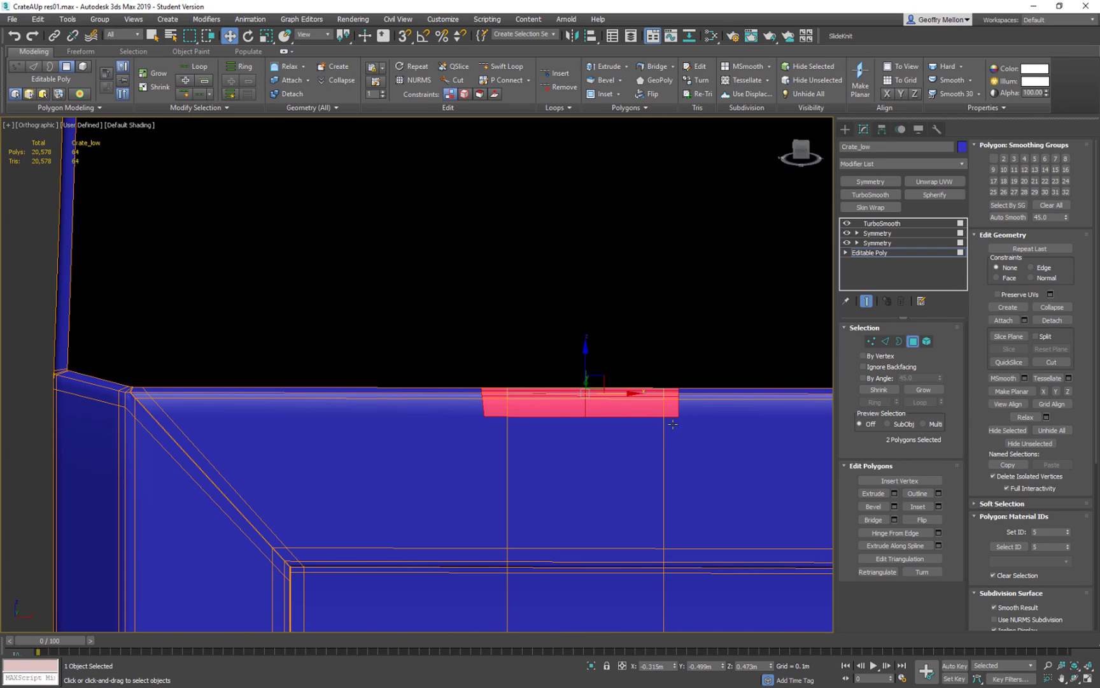
scroll(700, 414, "down", 8)
scroll(724, 415, "up", 8)
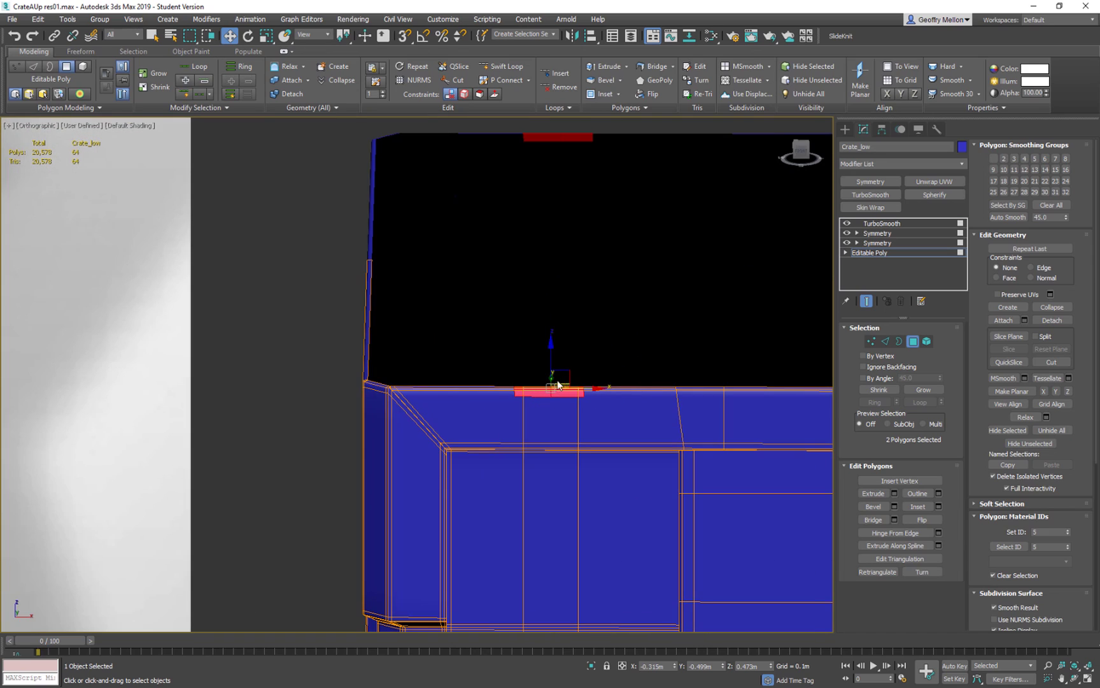
left_click(867, 301)
scroll(590, 325, "down", 5)
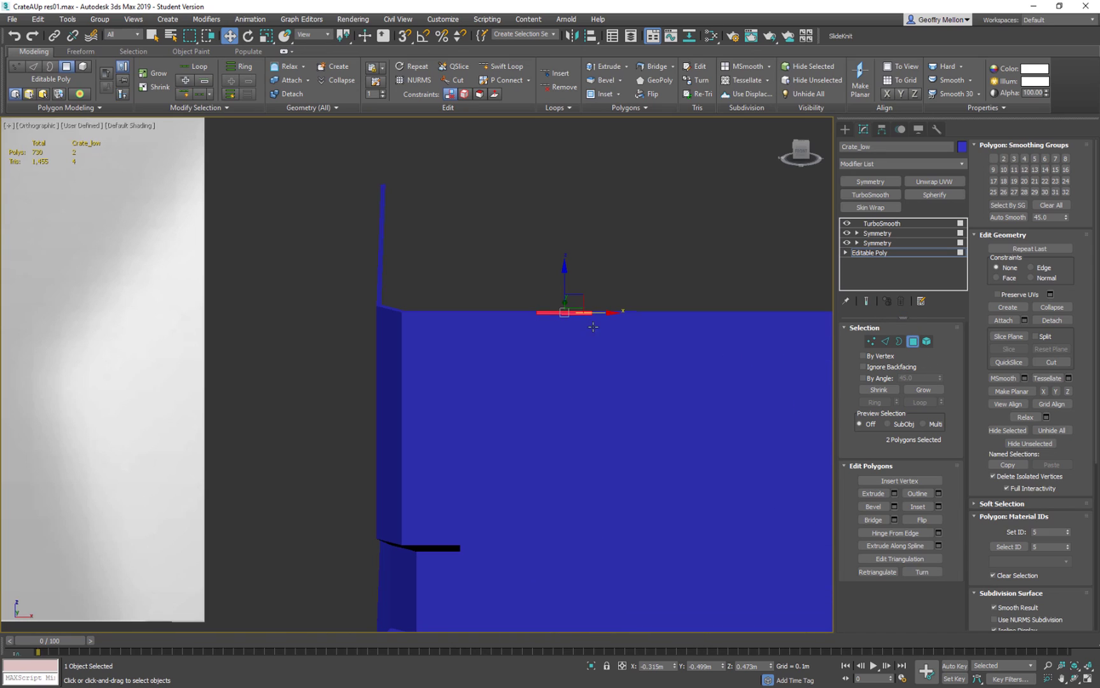
mouse_move(650, 393)
middle_mouse_down()
mouse_move(639, 369)
mouse_move(648, 405)
middle_mouse_up()
scroll(595, 292, "up", 4)
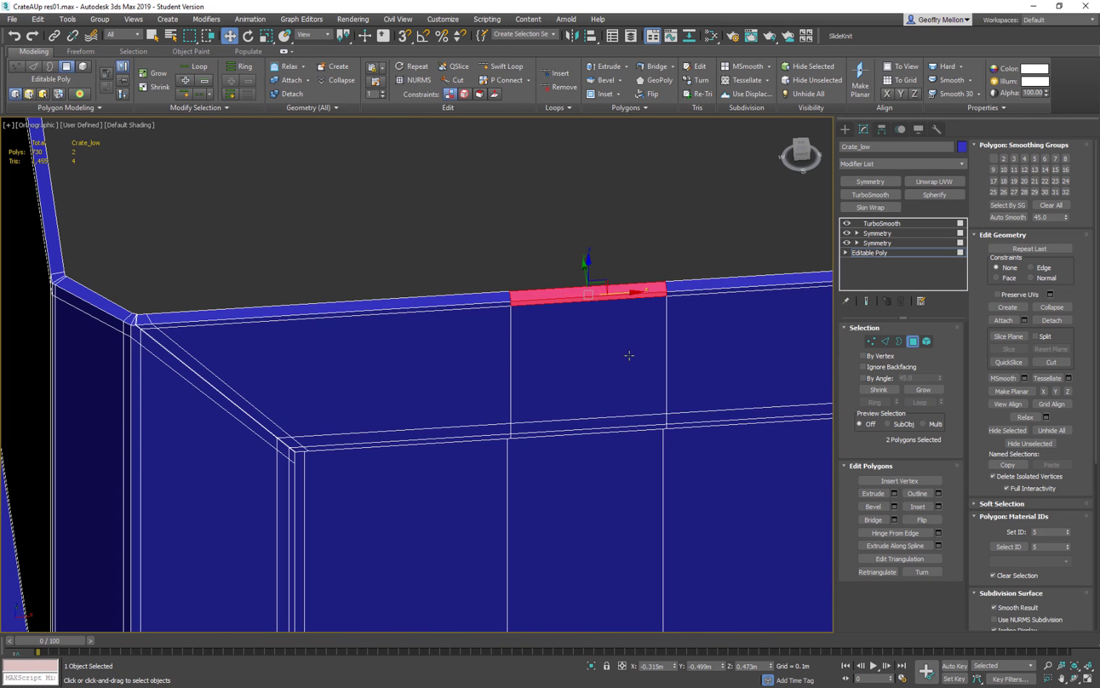
scroll(627, 358, "down", 2)
middle_click_drag(626, 358, 626, 325, "alt")
key("Delete")
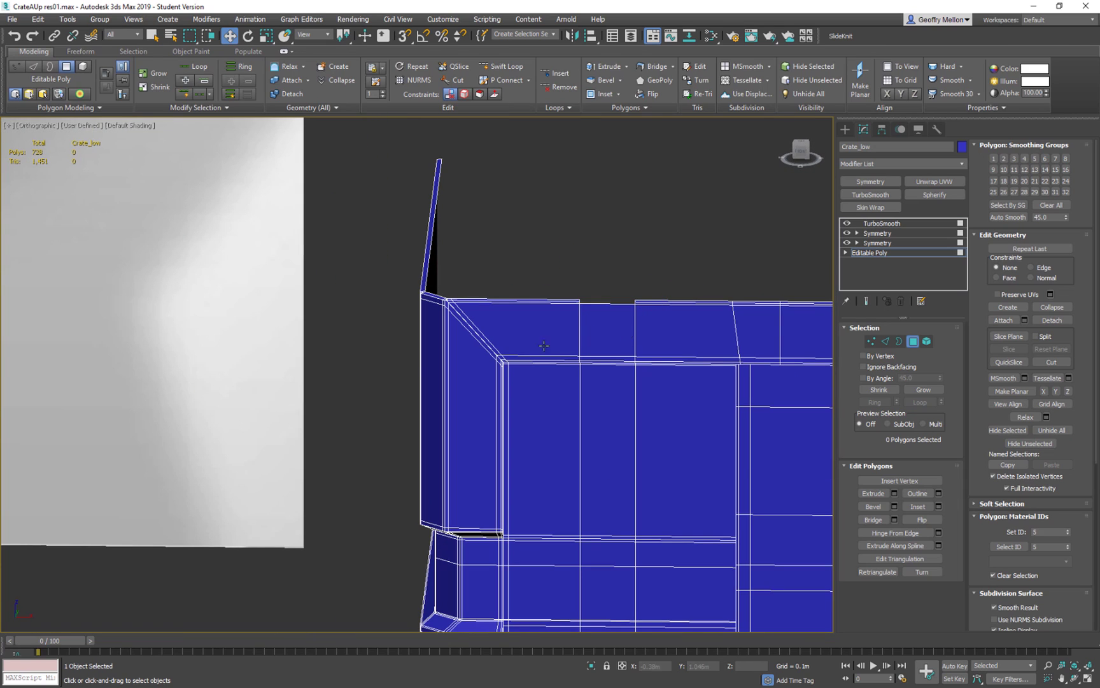
Insert a horizontal Swift Loop across the upper front frame just below the rim gap, checking the latch position on the reference image
scroll(433, 332, "down", 5)
middle_click_drag(433, 333, 608, 513)
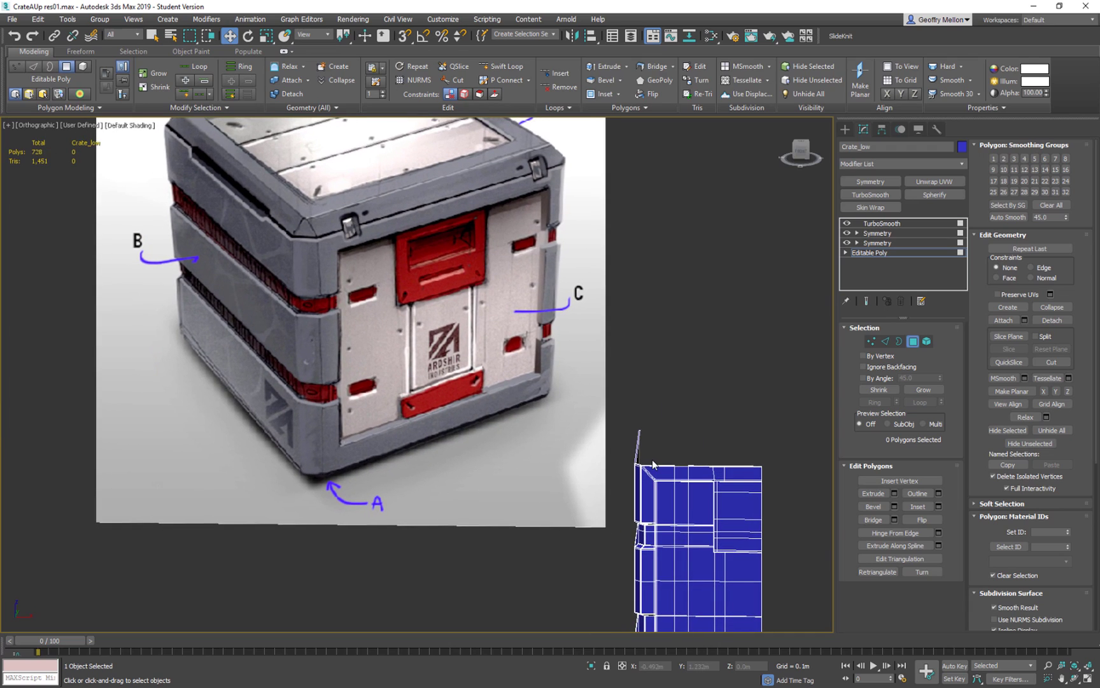
scroll(652, 465, "up", 4)
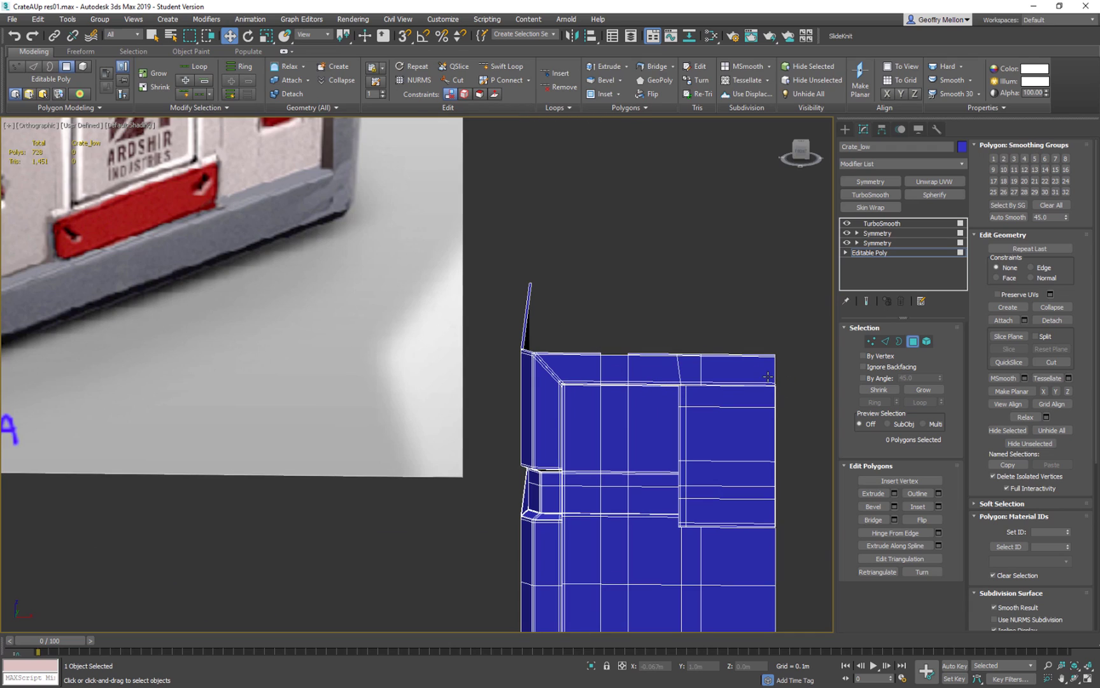
key("alt+shift+w")
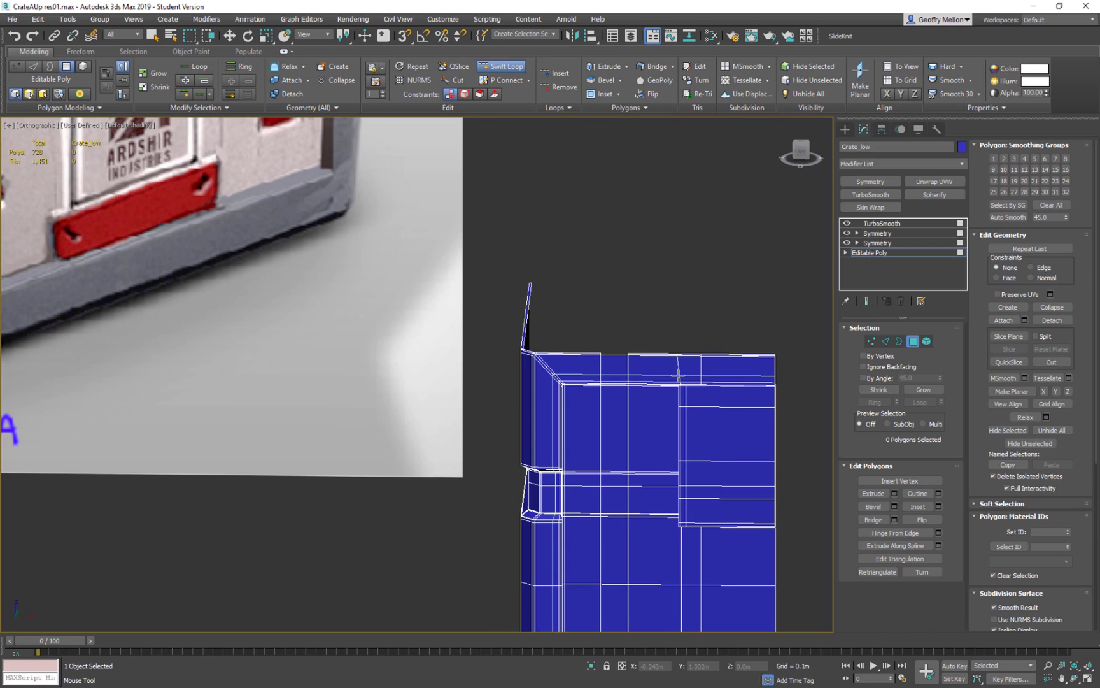
scroll(678, 374, "down", 6)
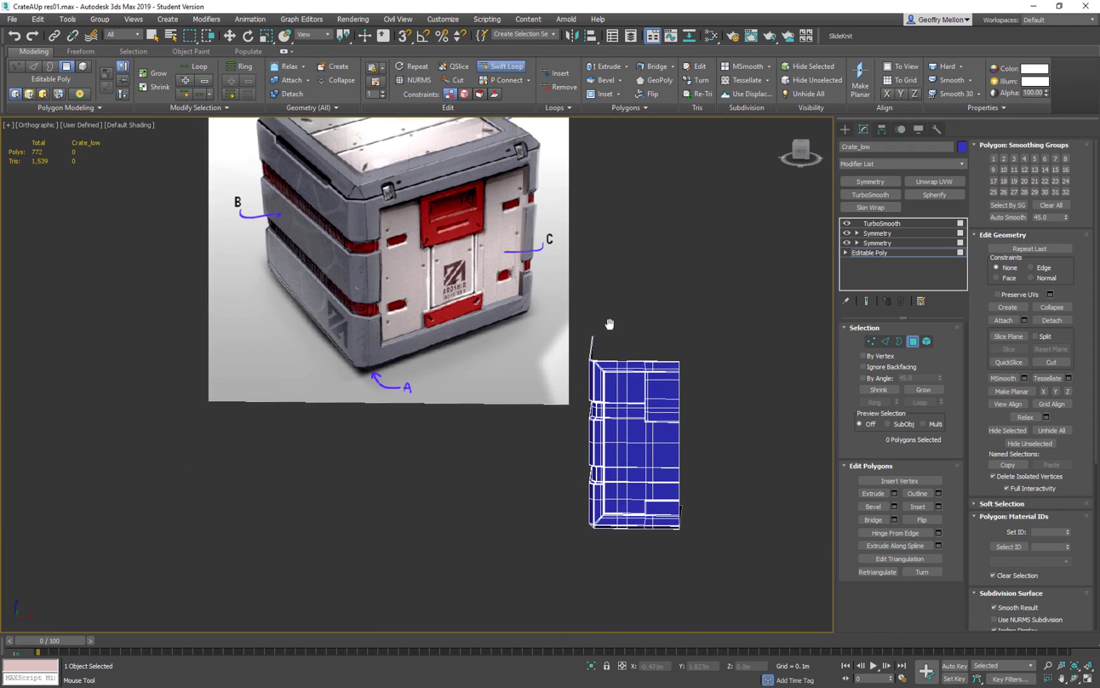
middle_click_drag(622, 384, 636, 467)
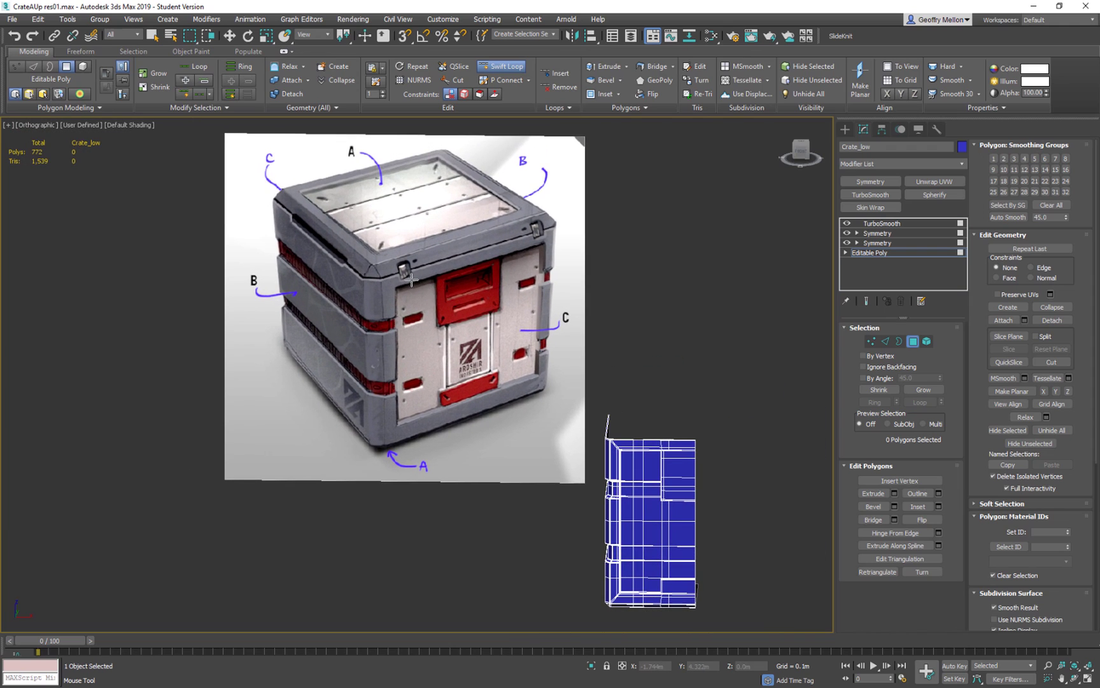
scroll(634, 478, "up", 5)
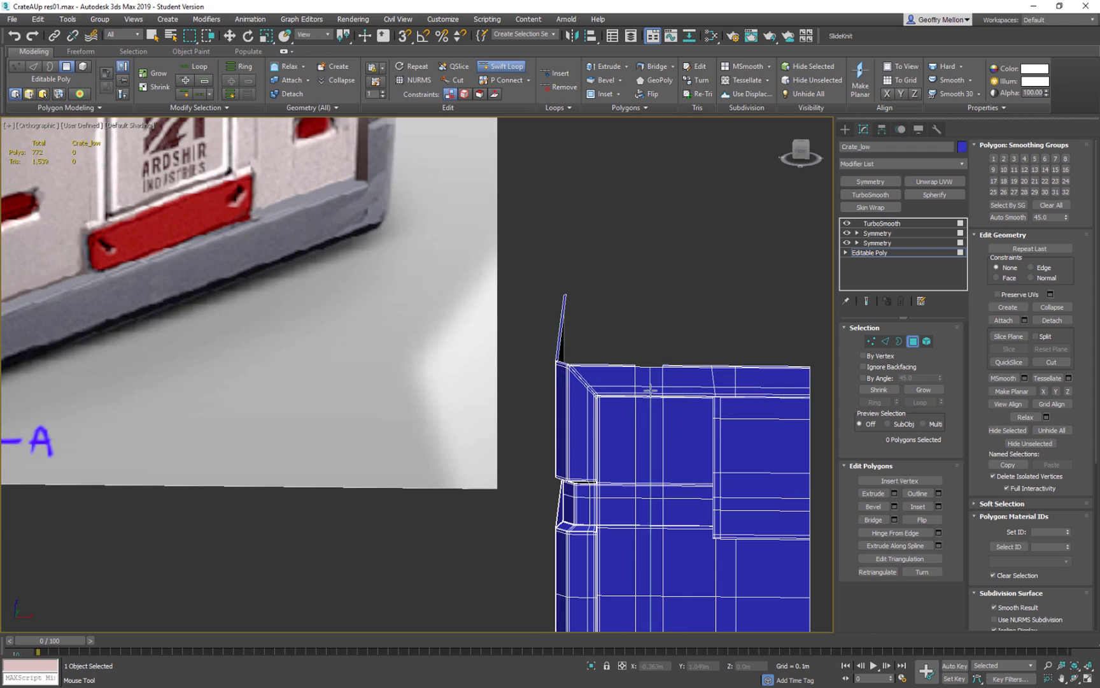
scroll(333, 325, "down", 4)
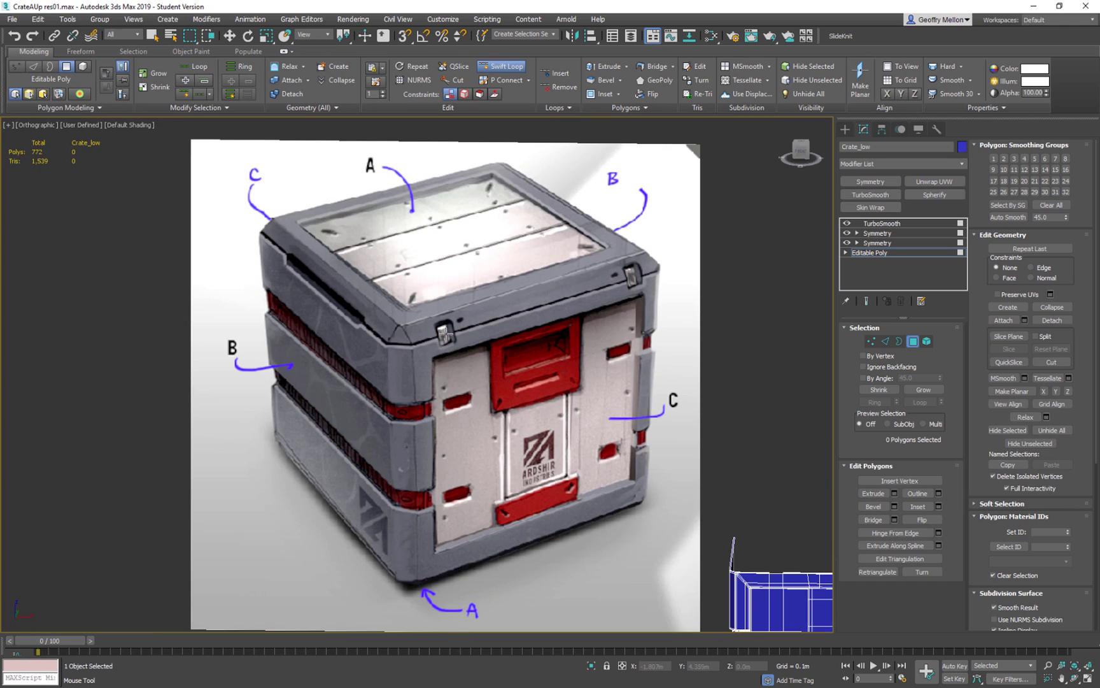
scroll(748, 482, "down", 2)
middle_click_drag(758, 509, 548, 363)
scroll(554, 376, "up", 5)
right_click(565, 367)
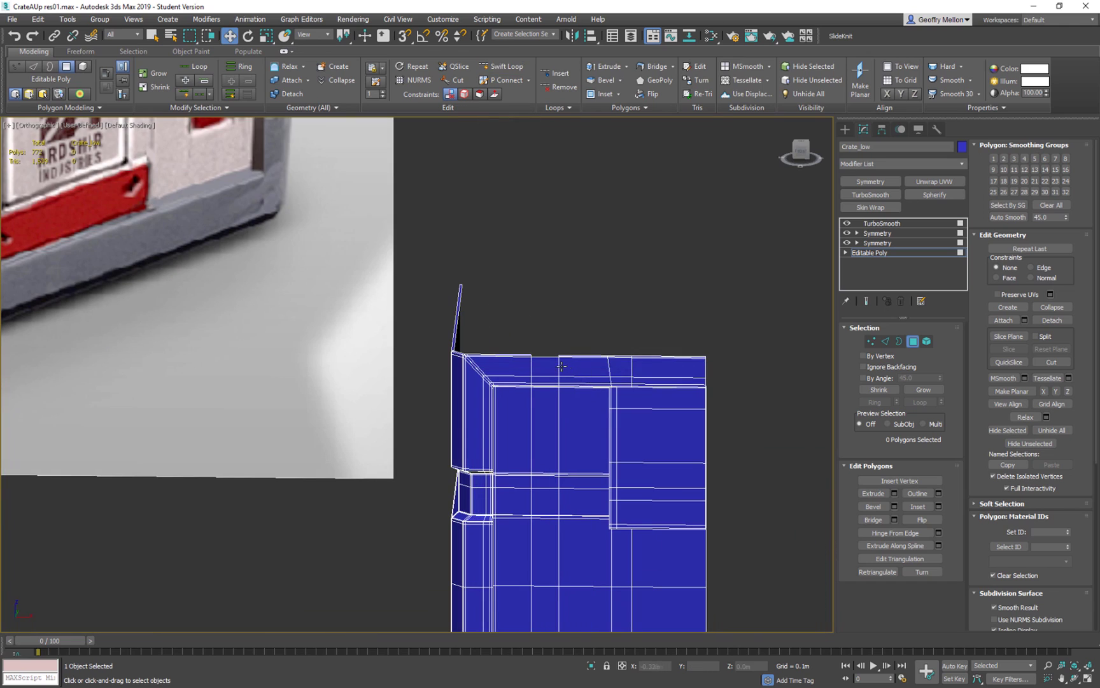
Select the upper front frame polygon directly below the rim gap
left_click(546, 368)
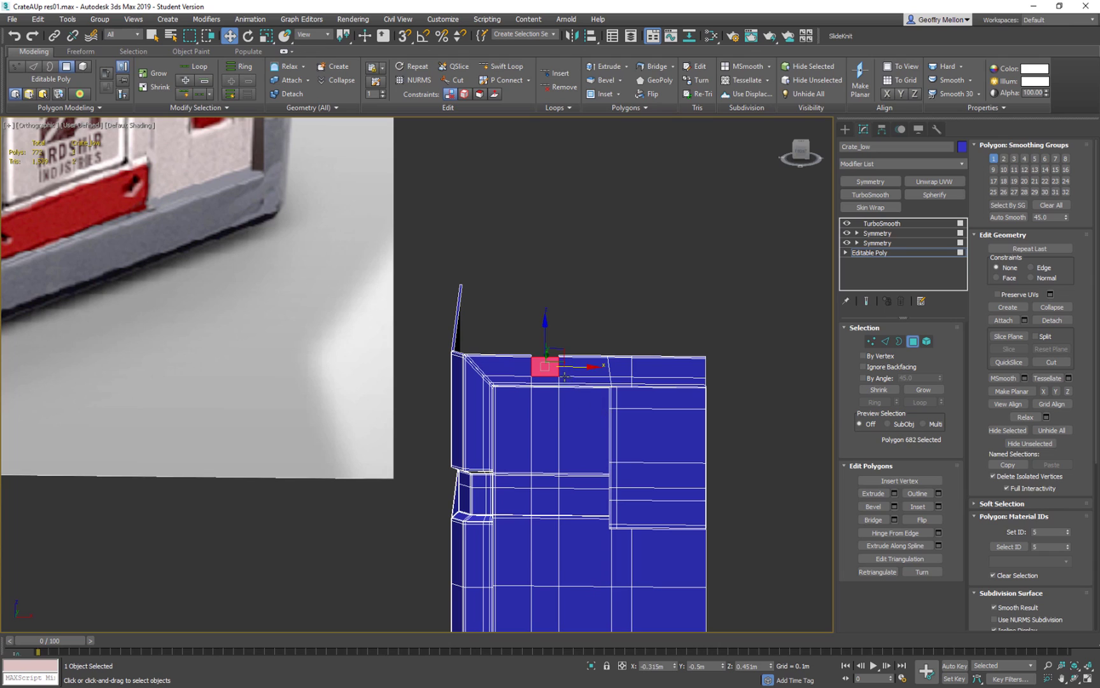
middle_click_drag(546, 367, 621, 353, "alt")
right_click(621, 353)
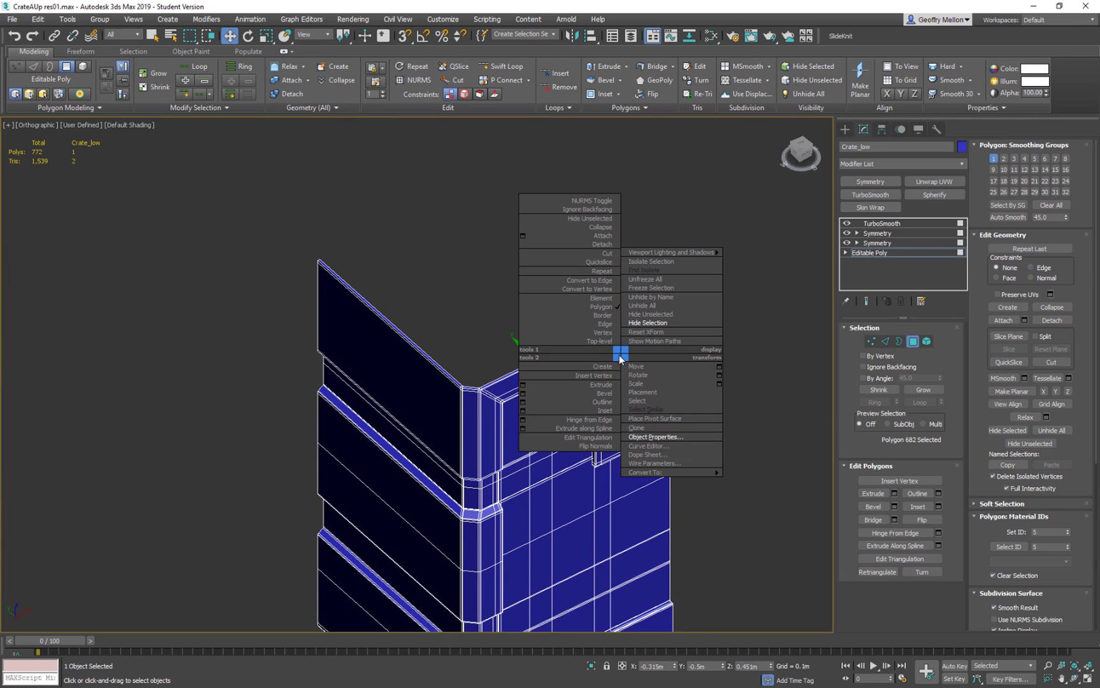
left_click(523, 385)
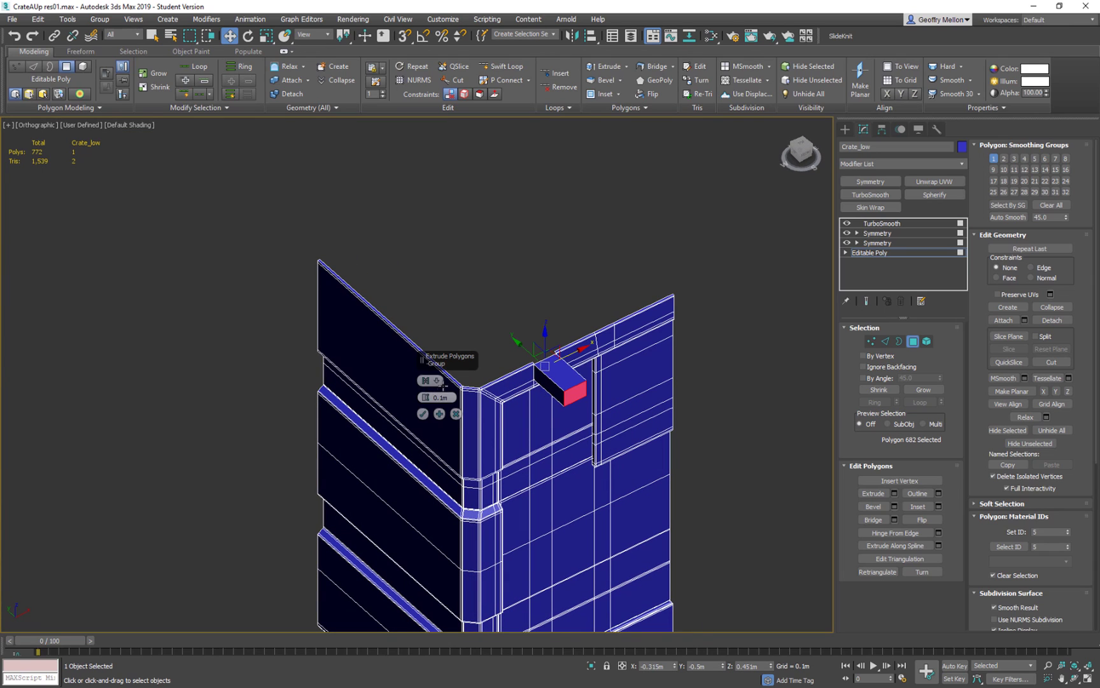
left_click(455, 414)
Bevel the selected frame polygon inward with a height of -0.008 m and an outline of -0.001 m
right_click(598, 382)
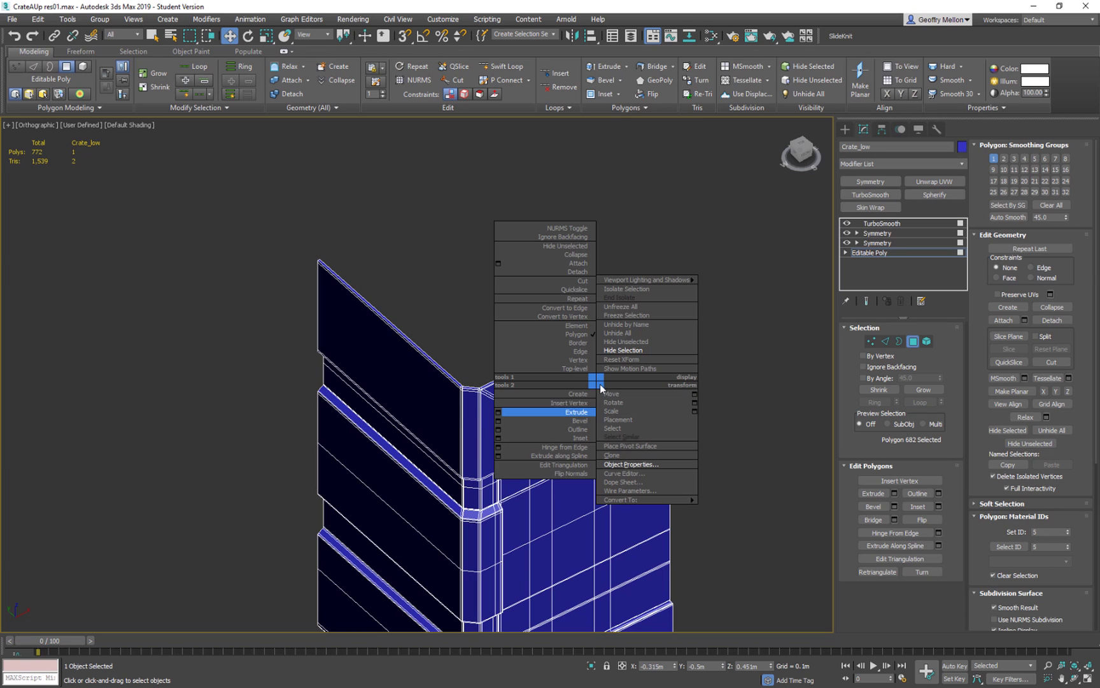
left_click(499, 421)
middle_click_drag(576, 379, 552, 374, "alt")
scroll(543, 347, "up", 3)
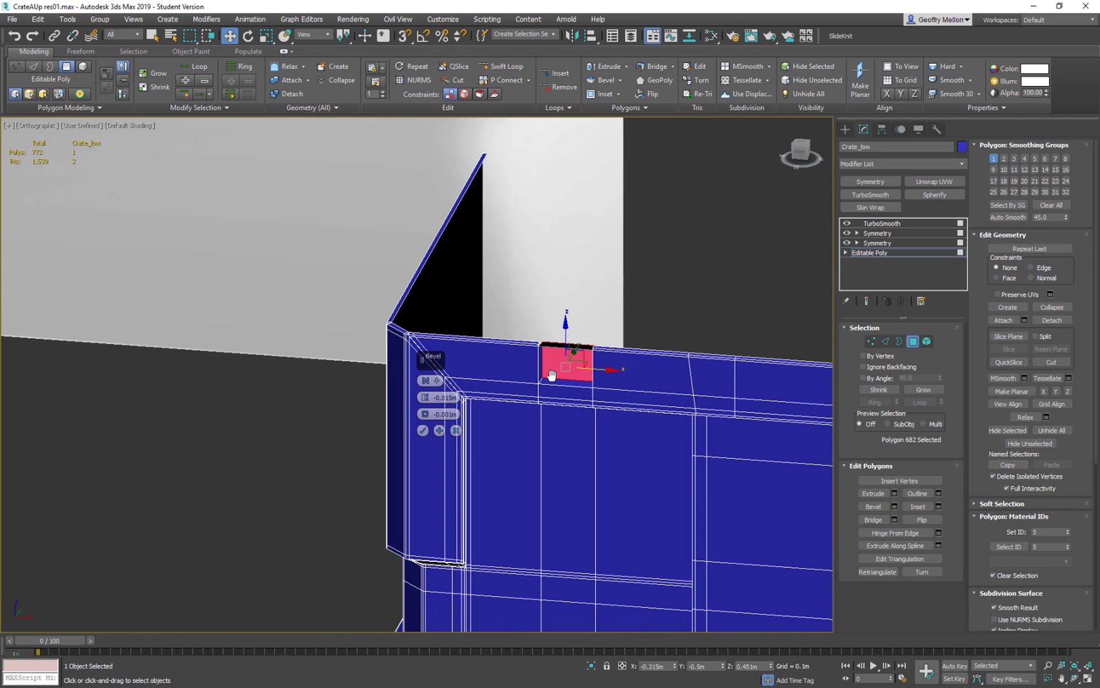
scroll(552, 374, "down", 3)
middle_click_drag(645, 409, 659, 385, "alt")
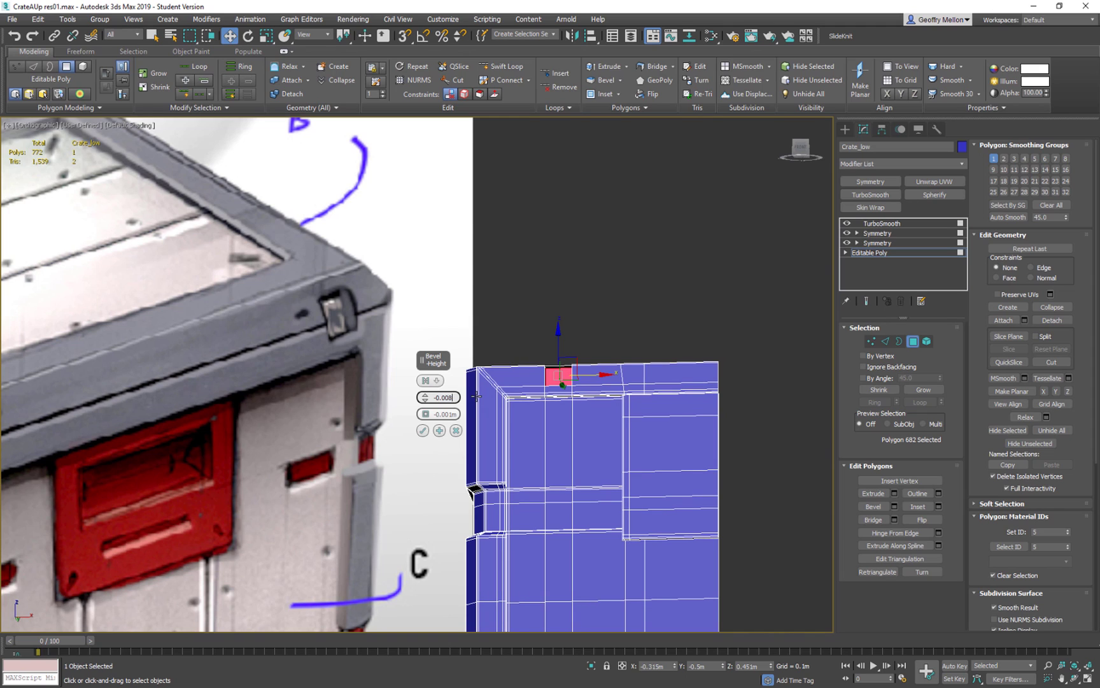
middle_click_drag(503, 369, 564, 369, "alt")
left_click(423, 431)
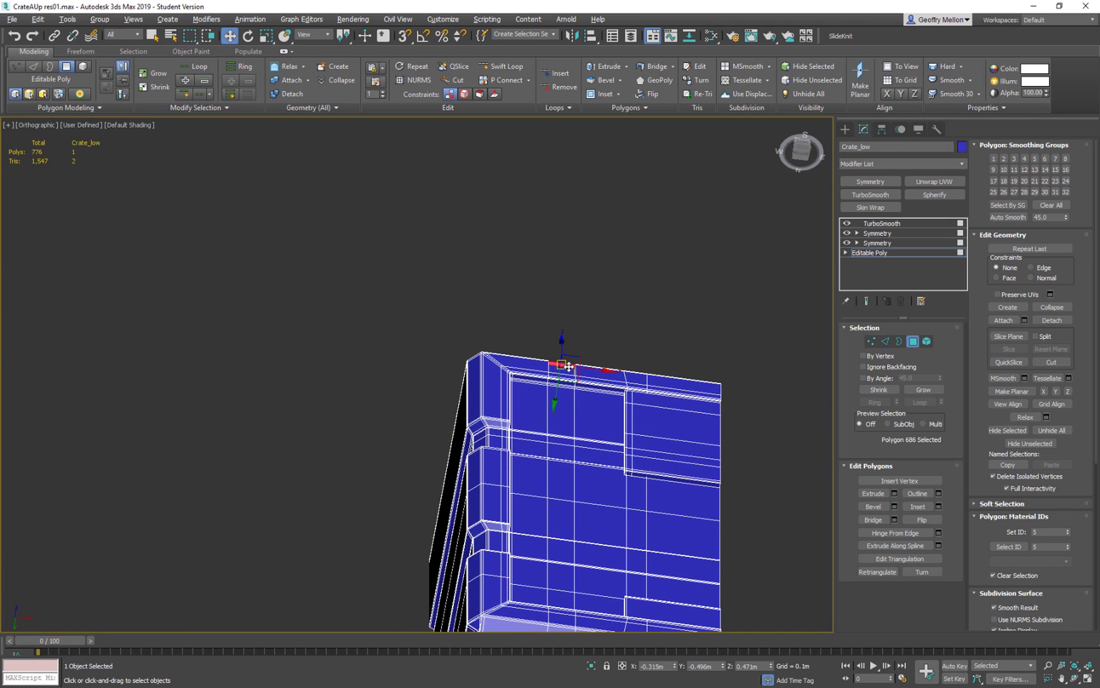
Delete the upper polygon of the bevelled recess to open the latch notch, and inspect the notch from both sides
key("Delete")
middle_click_drag(571, 400, 599, 425)
scroll(610, 378, "up", 5)
left_click(613, 360)
middle_click_drag(613, 360, 719, 400, "alt")
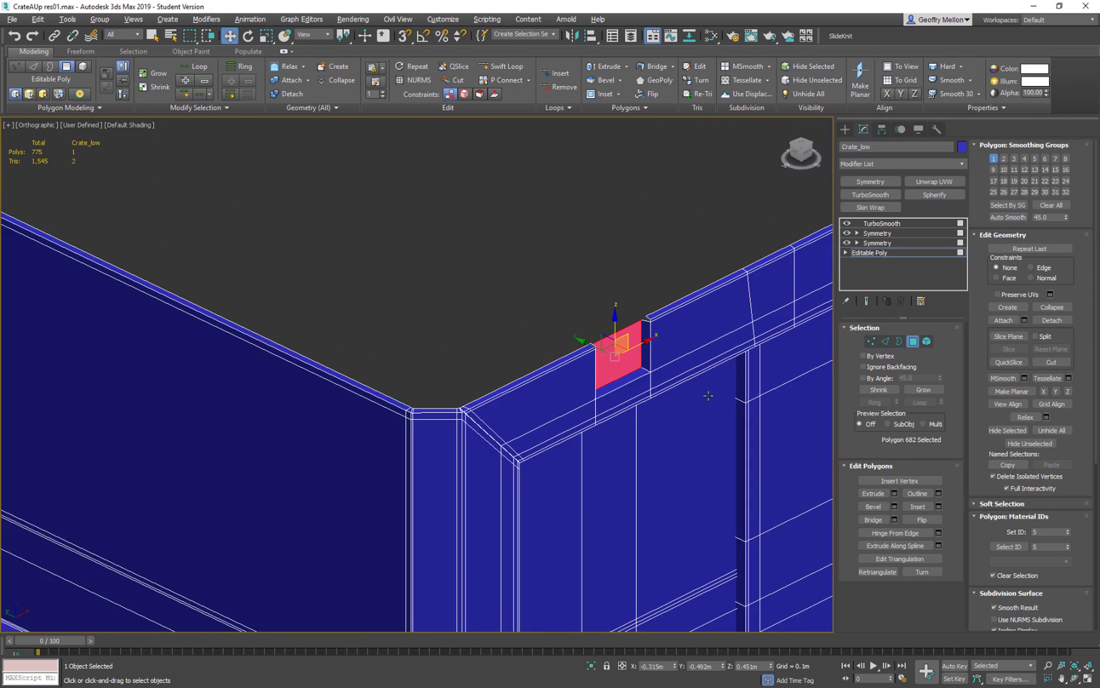
scroll(684, 334, "up", 6)
middle_click_drag(634, 370, 543, 342, "alt")
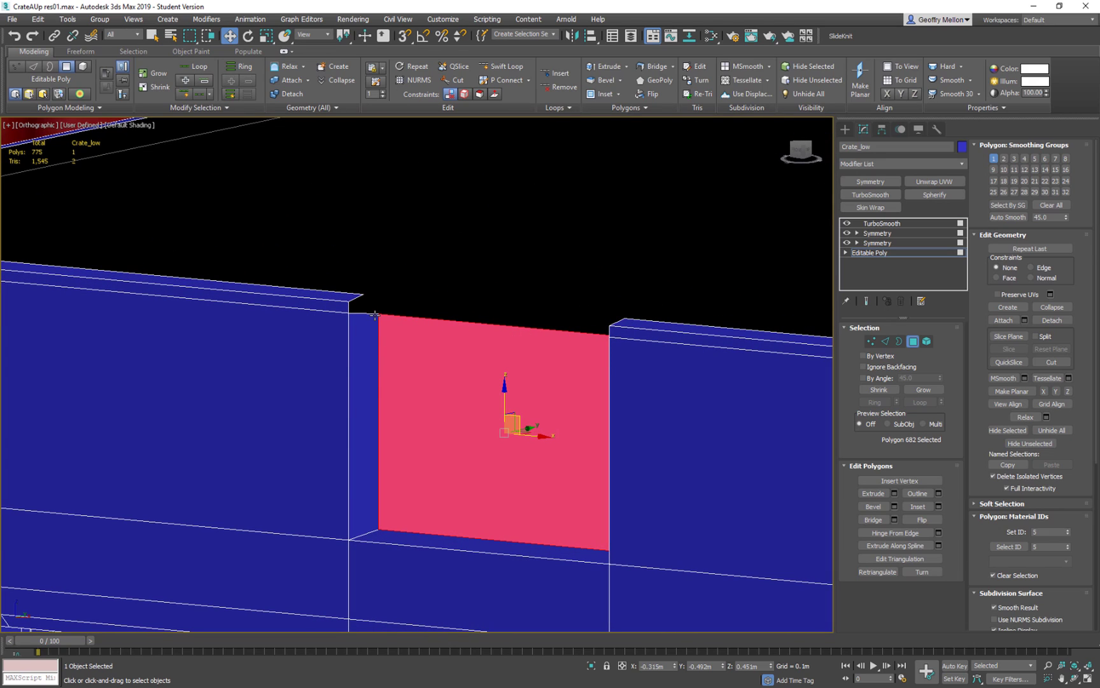
Switch to edge level and select the short upper edges of the notch's two side walls
key("2")
left_click(371, 314)
middle_click_drag(581, 366, 589, 281, "alt")
left_click(611, 261)
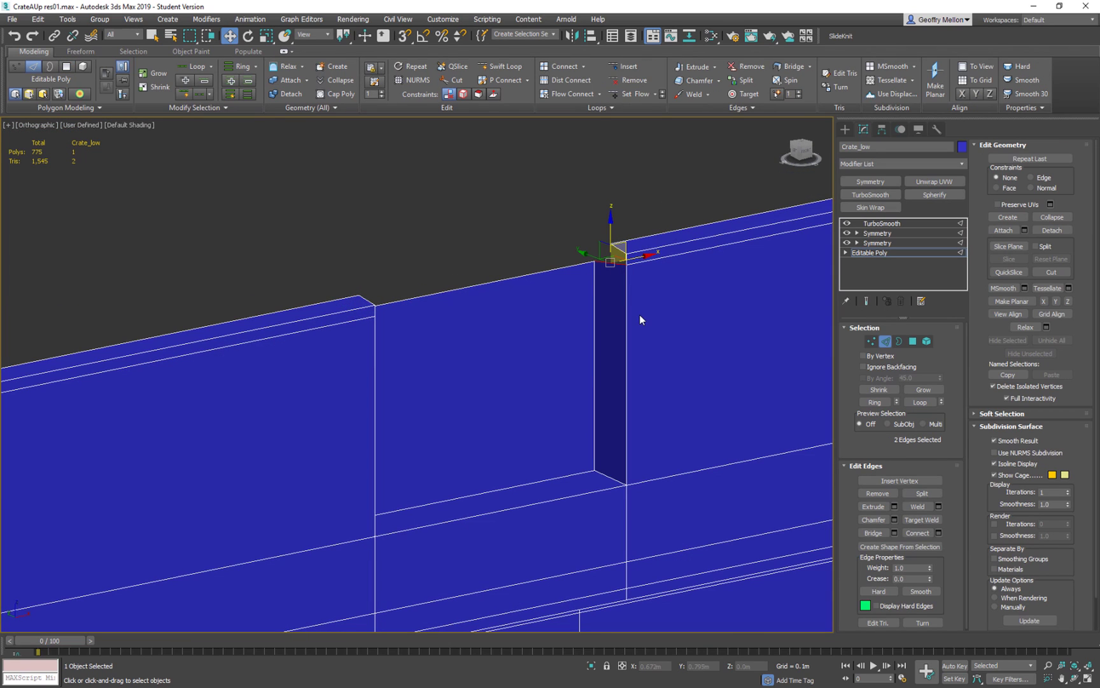
Turn on 3D snapping and enable the Vertex snap option
key("s")
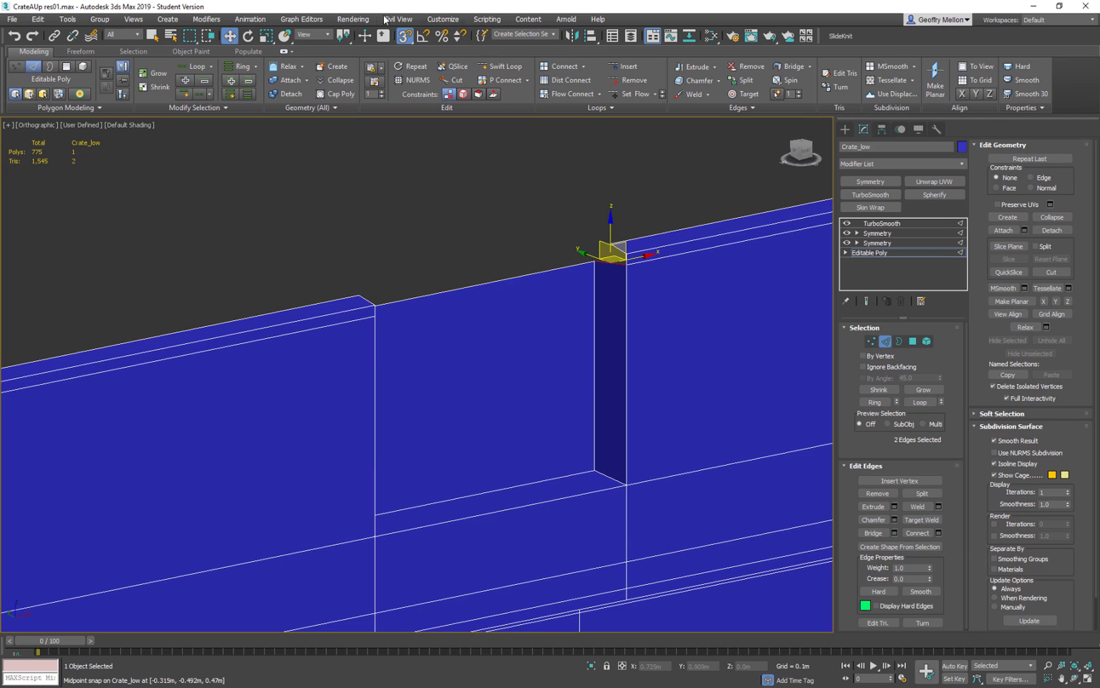
right_click(397, 35)
left_click(482, 349)
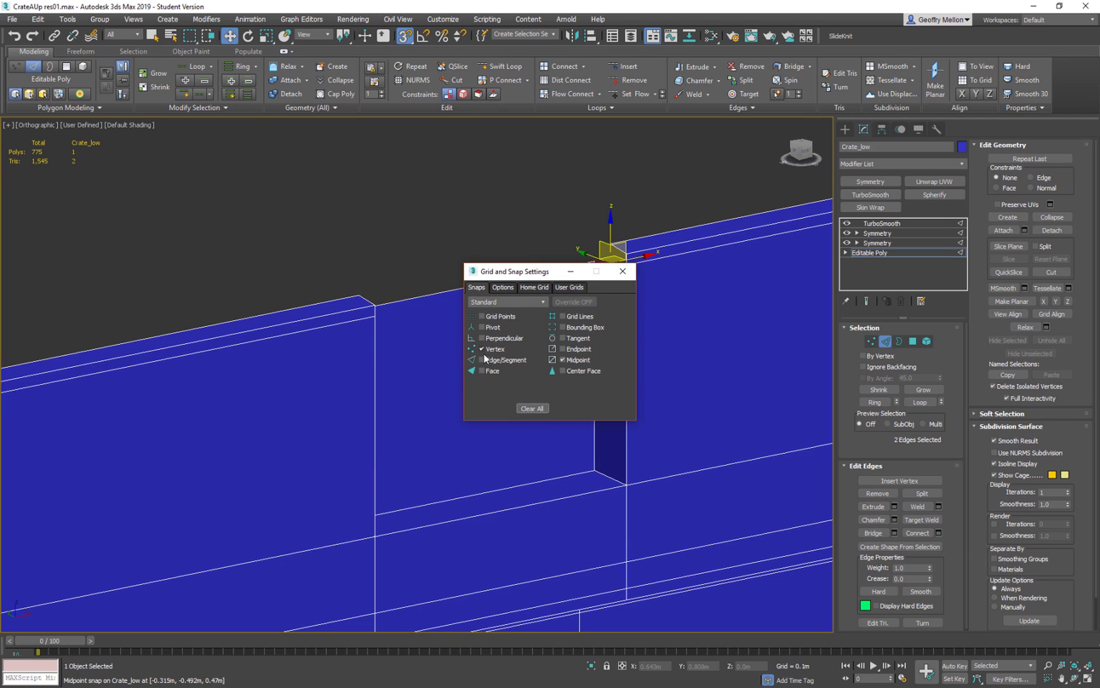
left_click(623, 269)
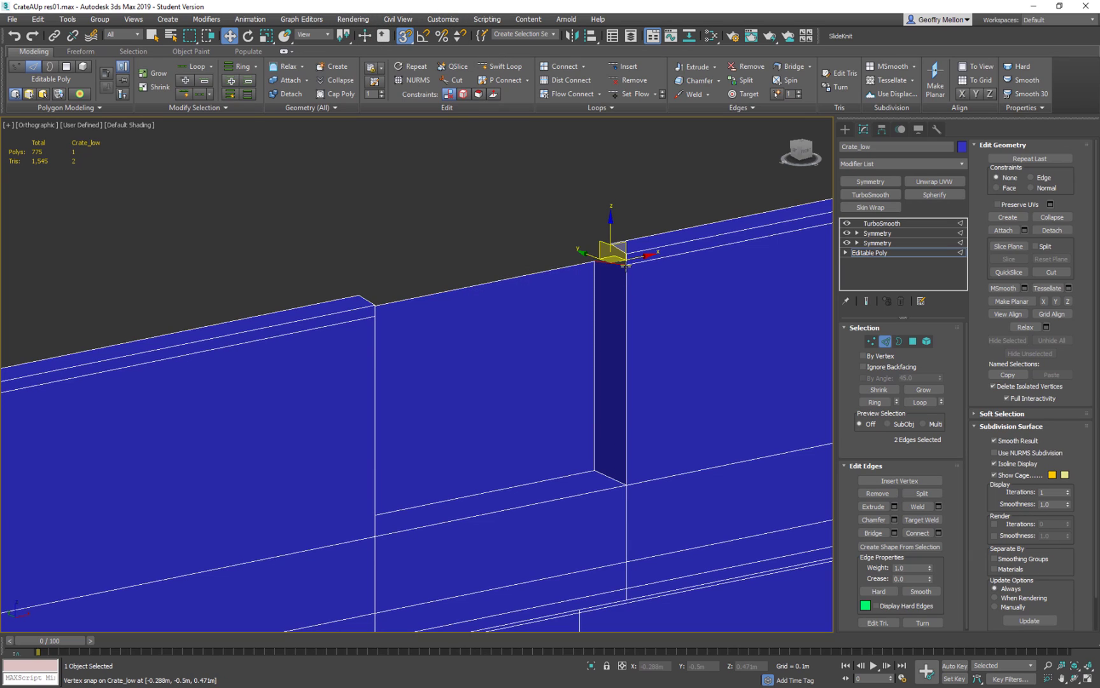
Lock the selection and extrude the two side-wall edges upward, snapping to a vertex at rim height
key("space")
left_click_drag(626, 266, 626, 253, "shift")
middle_click_drag(650, 260, 511, 251, "alt")
Turn off snapping and Target Weld the loose upper vertices of the notch's side walls to the adjoining rim vertices
left_click(872, 341)
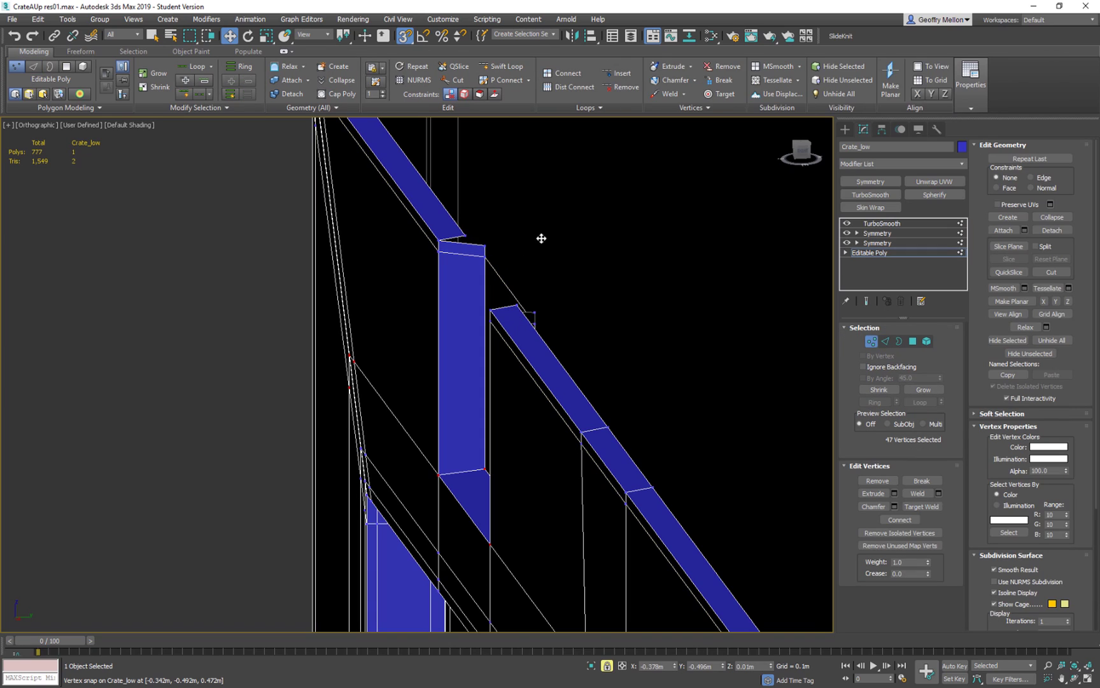
key("s")
right_click(529, 254)
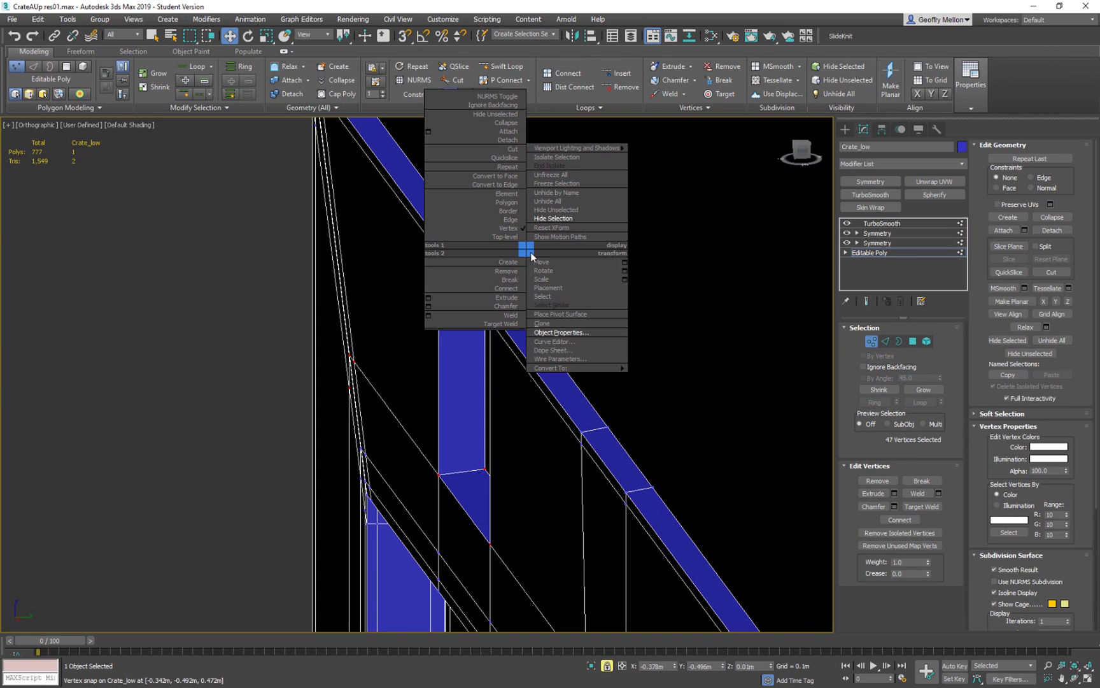
left_click(513, 323)
left_click(466, 236)
middle_click_drag(470, 238, 589, 261, "alt")
middle_click_drag(589, 261, 368, 196)
middle_click_drag(641, 327, 460, 279, "alt")
middle_click_drag(545, 282, 557, 227)
middle_click_drag(668, 282, 509, 233)
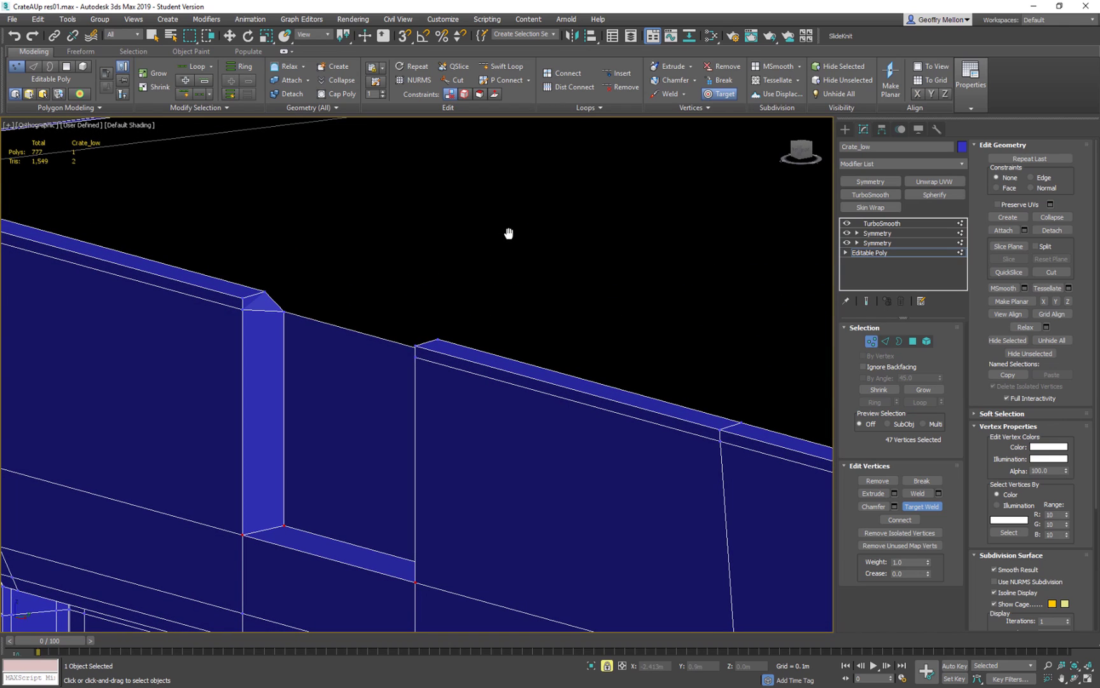
scroll(508, 233, "down", 4)
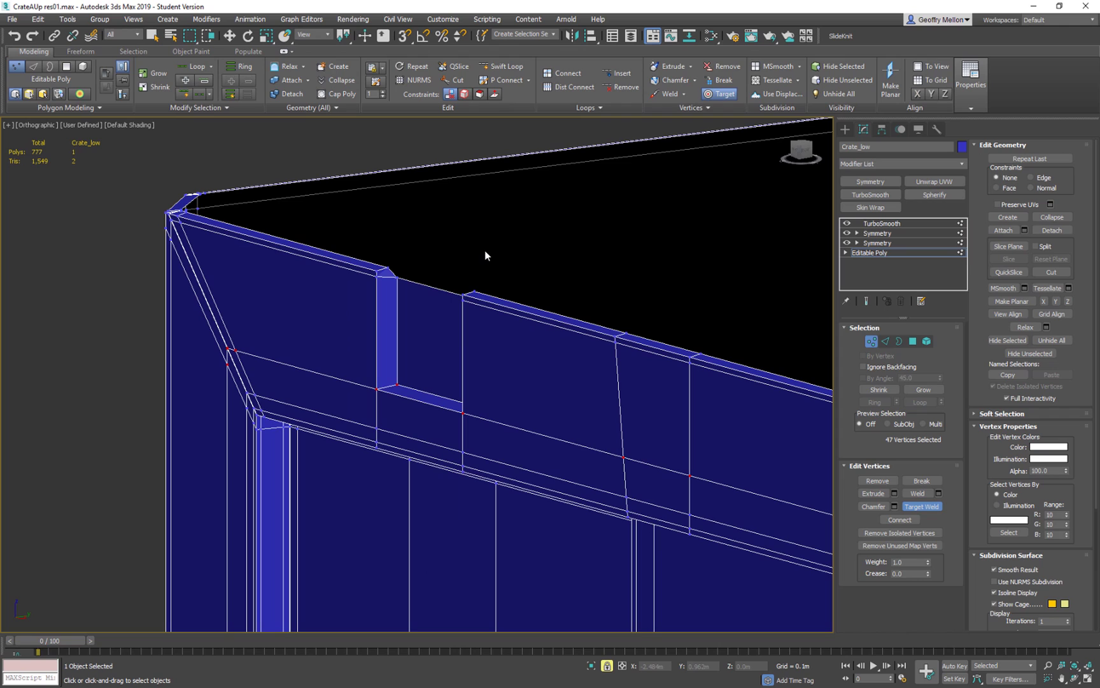
Select the notch's back face at polygon level and examine the open gap in the rim above it
middle_click_drag(491, 253, 525, 363, "alt")
key("w")
key("4")
left_click(493, 375)
middle_click_drag(491, 357, 549, 368, "alt")
left_click_drag(535, 357, 527, 359)
middle_click_drag(528, 363, 666, 317, "alt")
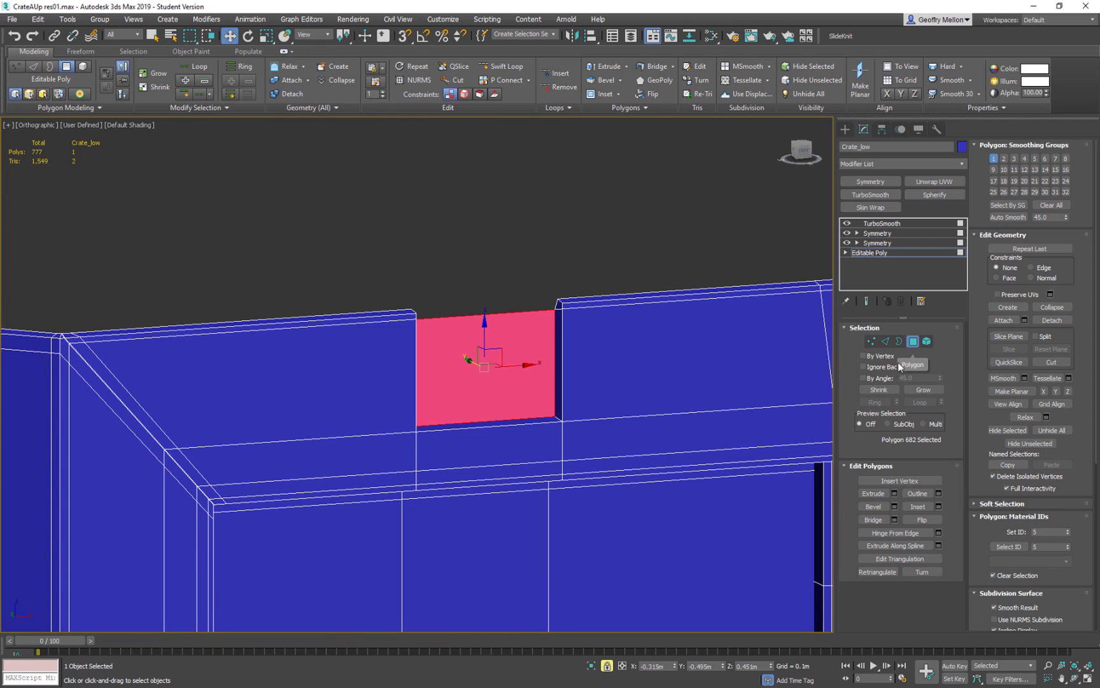
Bridge the two short rim edges on either side of the notch with one segment to close the gap behind it
scroll(518, 304, "up", 5)
scroll(517, 303, "up", 2)
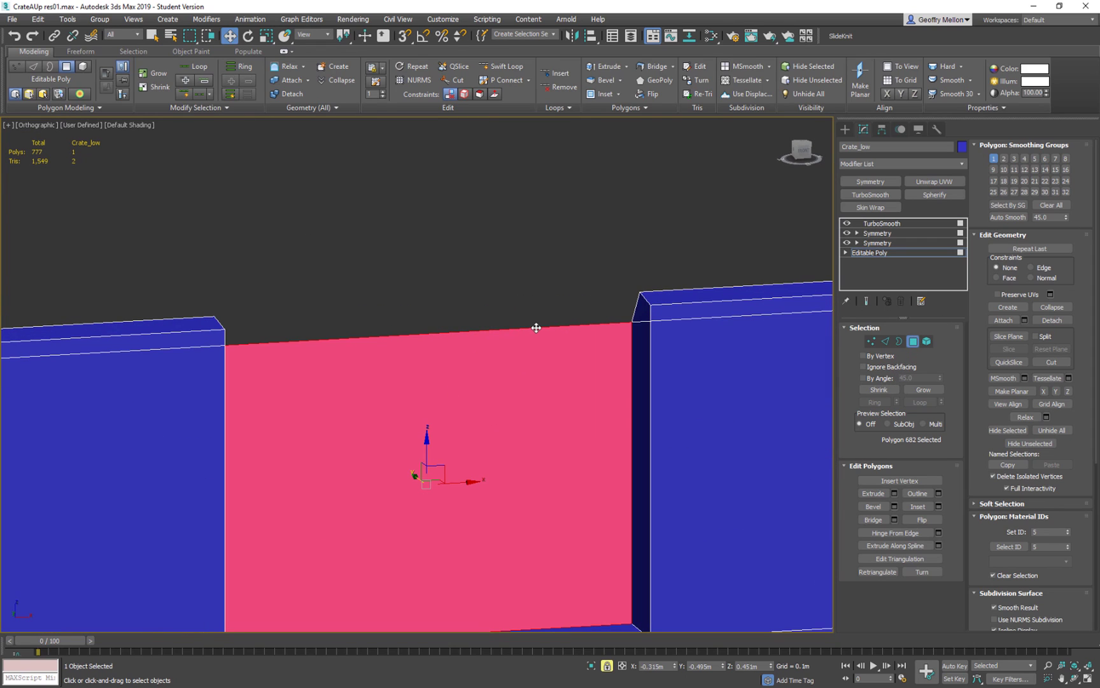
key("2")
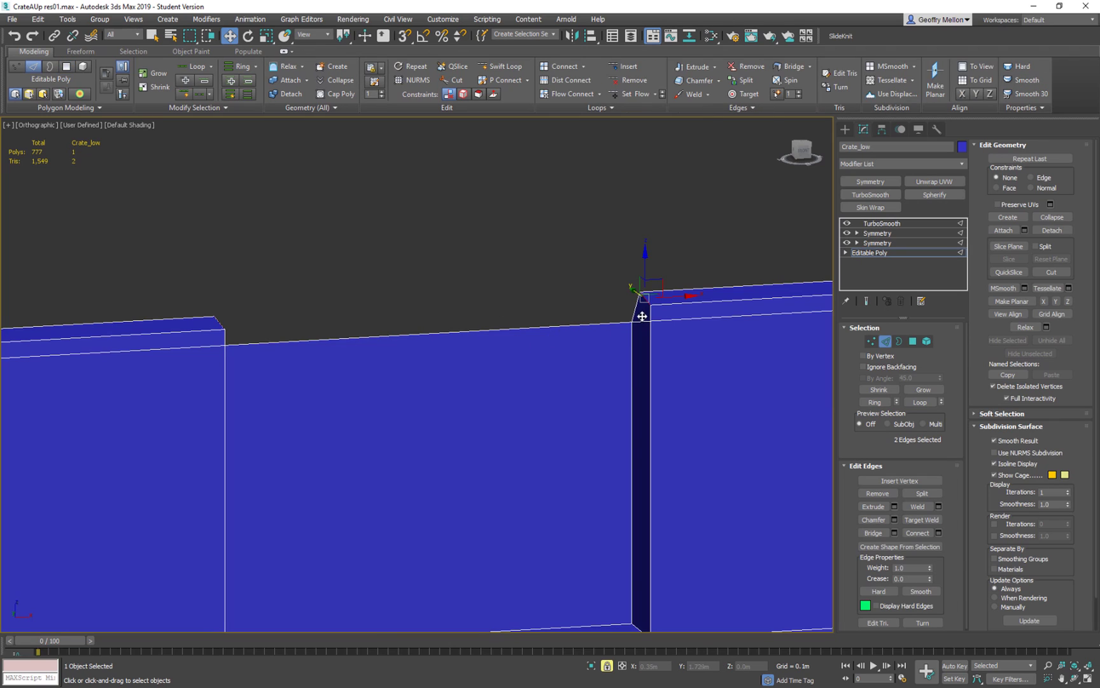
left_click(634, 312)
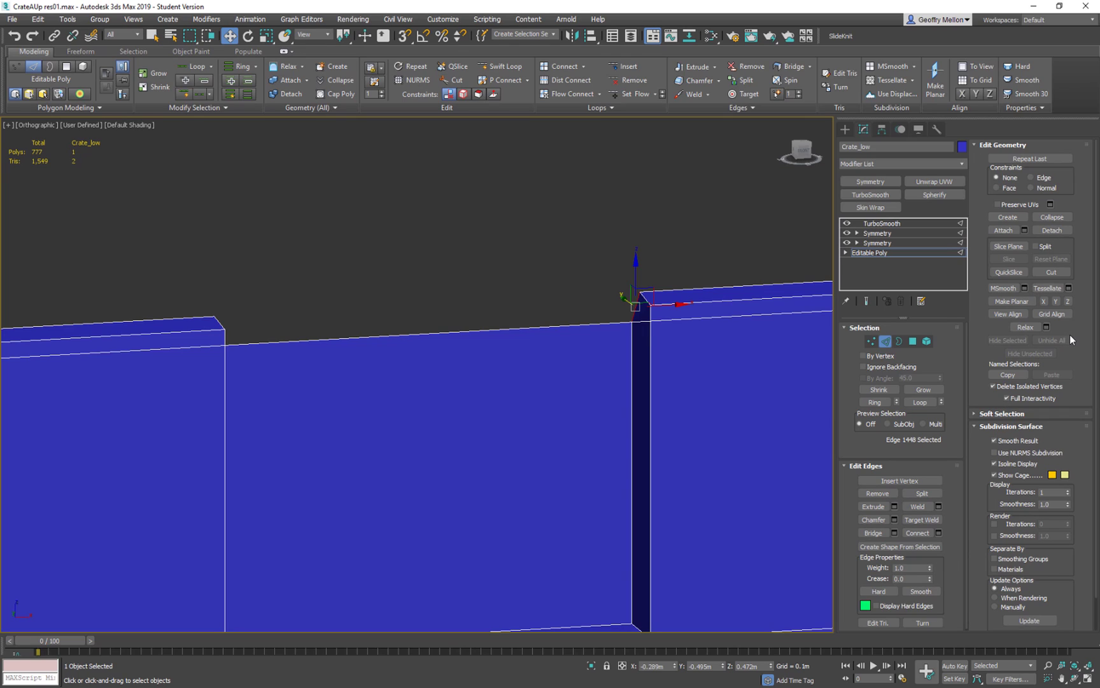
left_click(894, 532)
middle_click_drag(713, 384, 272, 226, "alt")
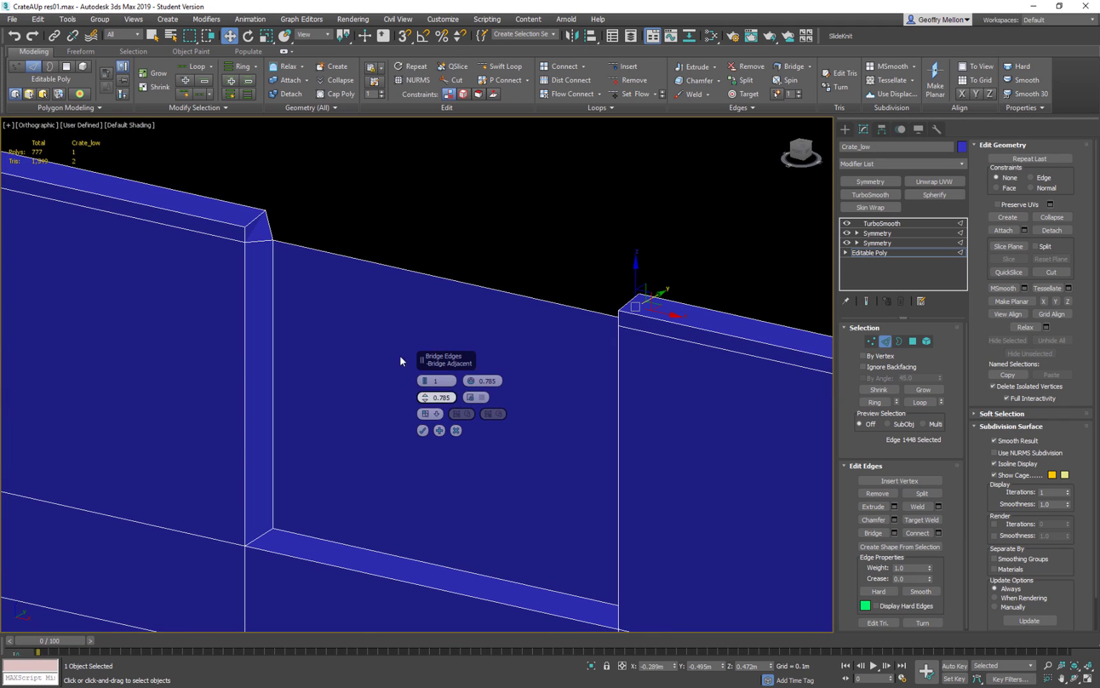
left_click(424, 431)
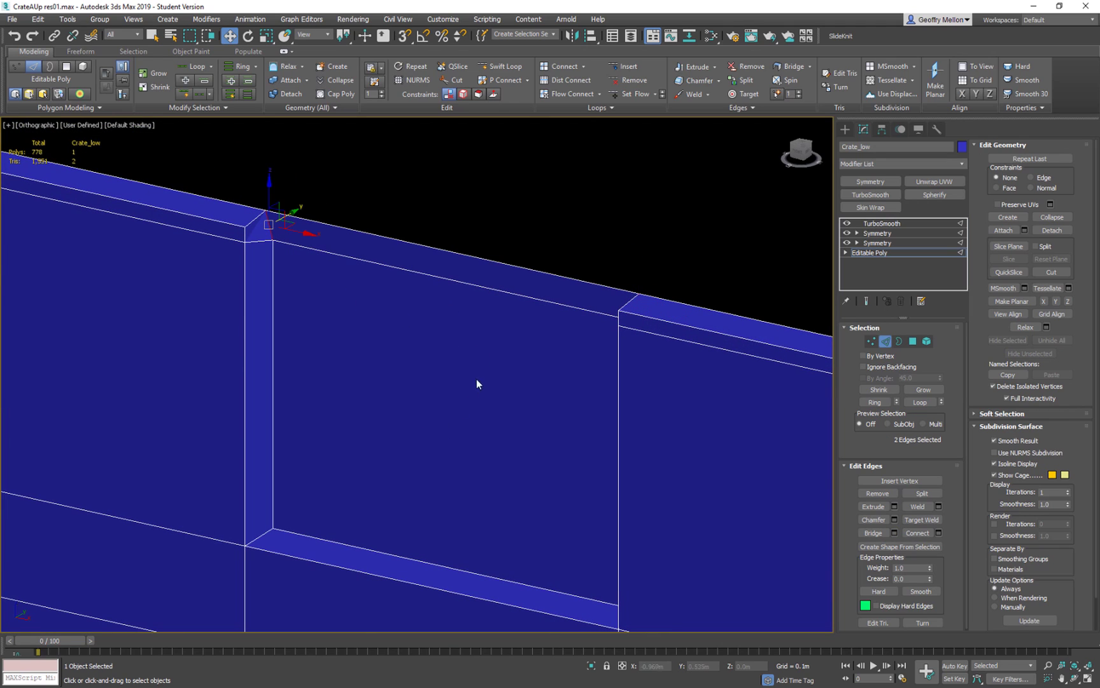
Turn on the end result and examine how the modifiers smooth the area around the notch
scroll(474, 386, "down", 3)
middle_click_drag(572, 300, 645, 369, "alt")
scroll(624, 387, "up", 3)
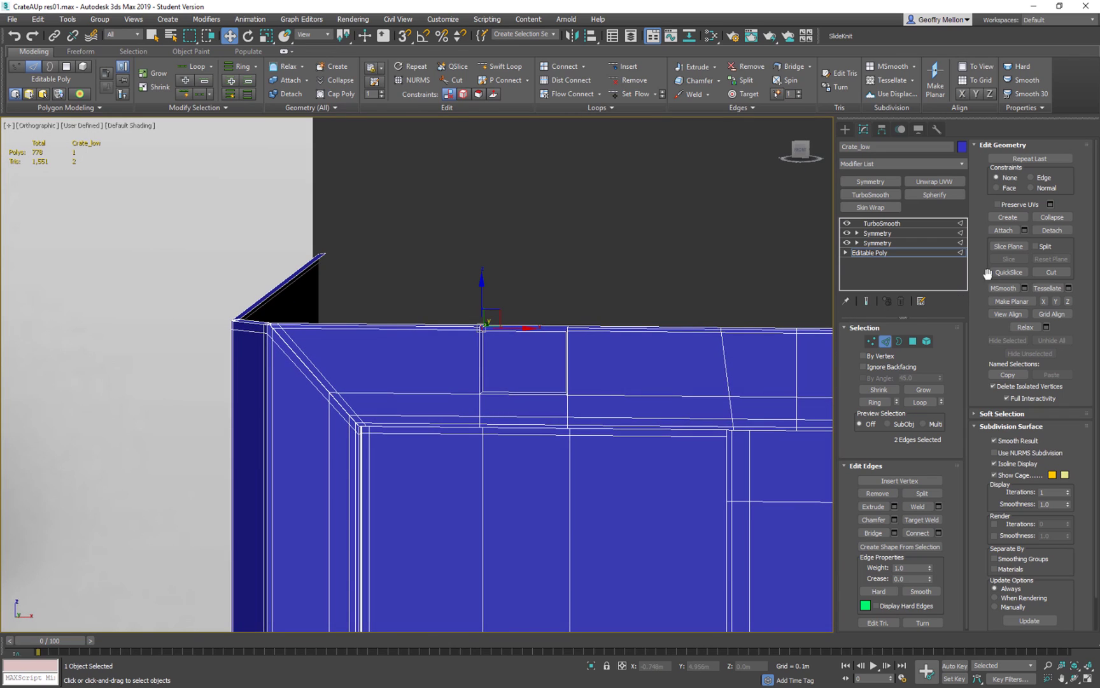
left_click(868, 300)
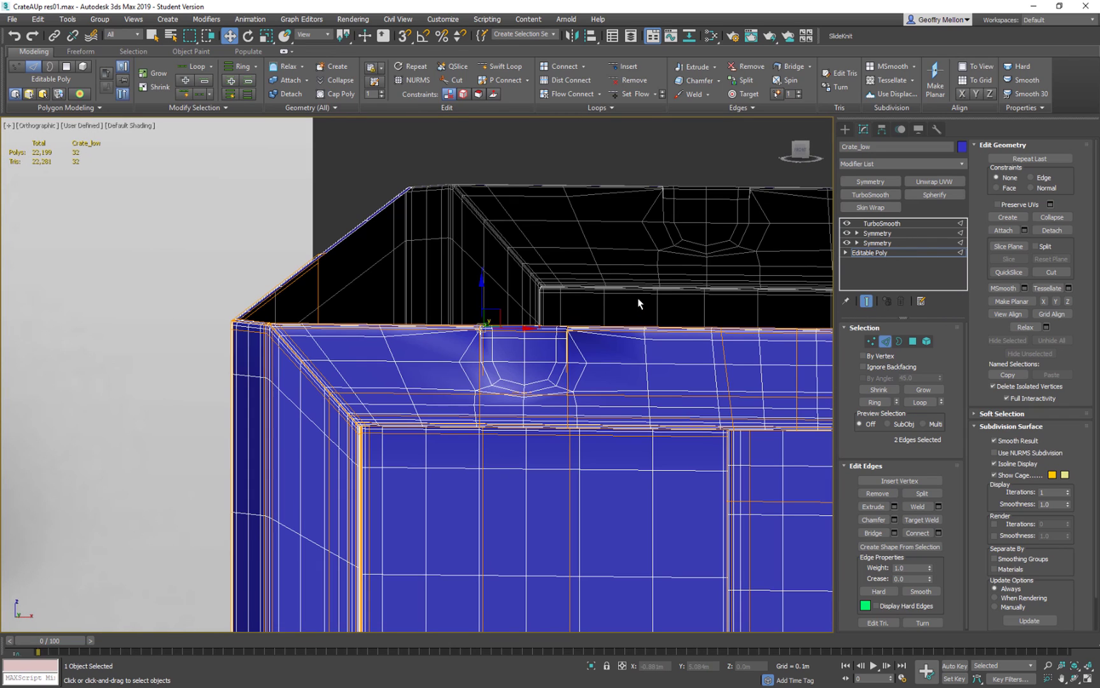
middle_click_drag(638, 295, 796, 356, "alt")
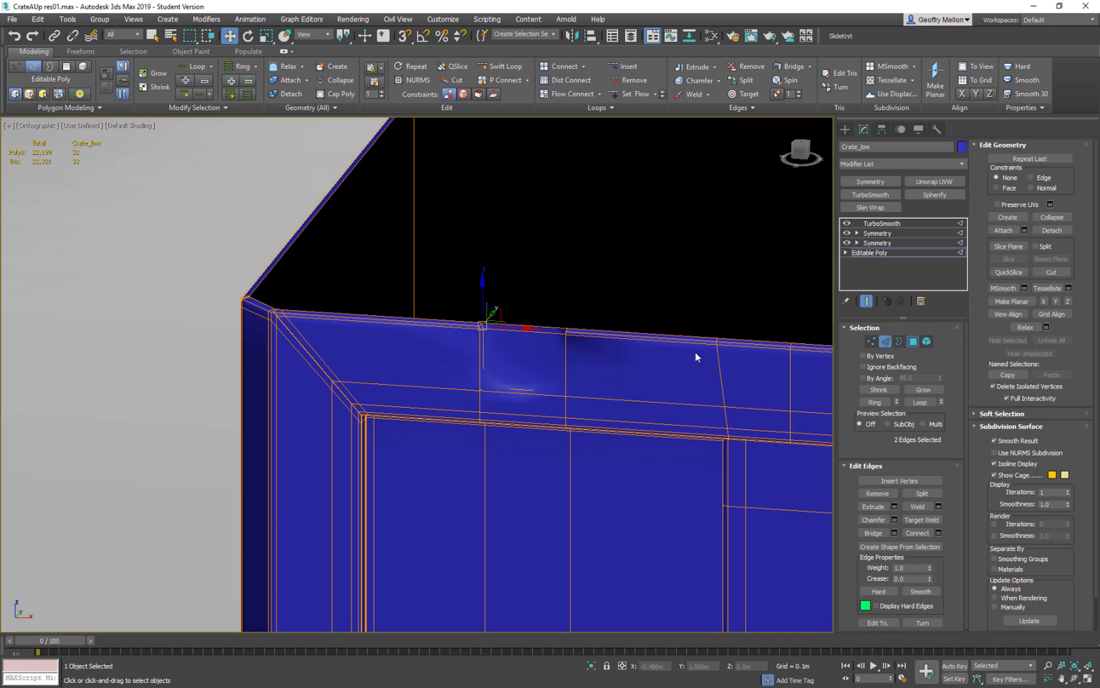
key("4")
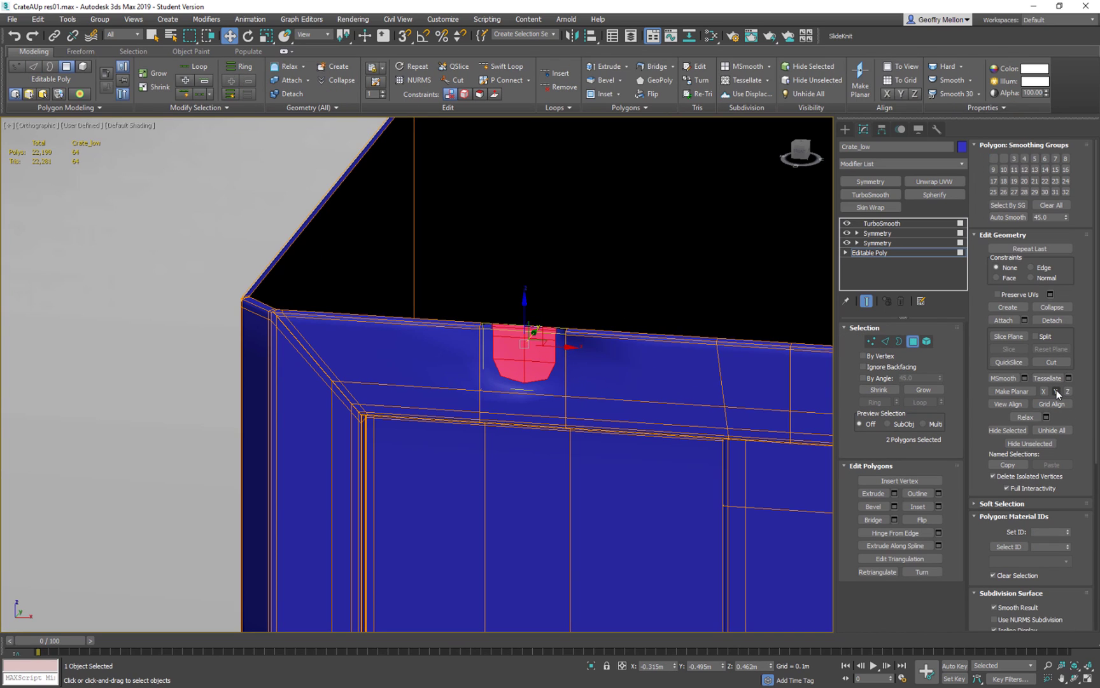
middle_click_drag(808, 344, 574, 283, "alt")
Use Swift Loop to add support loops just below the notch and beside each of its two side walls
scroll(617, 250, "up", 3)
left_click(885, 342)
key("alt+shift+w")
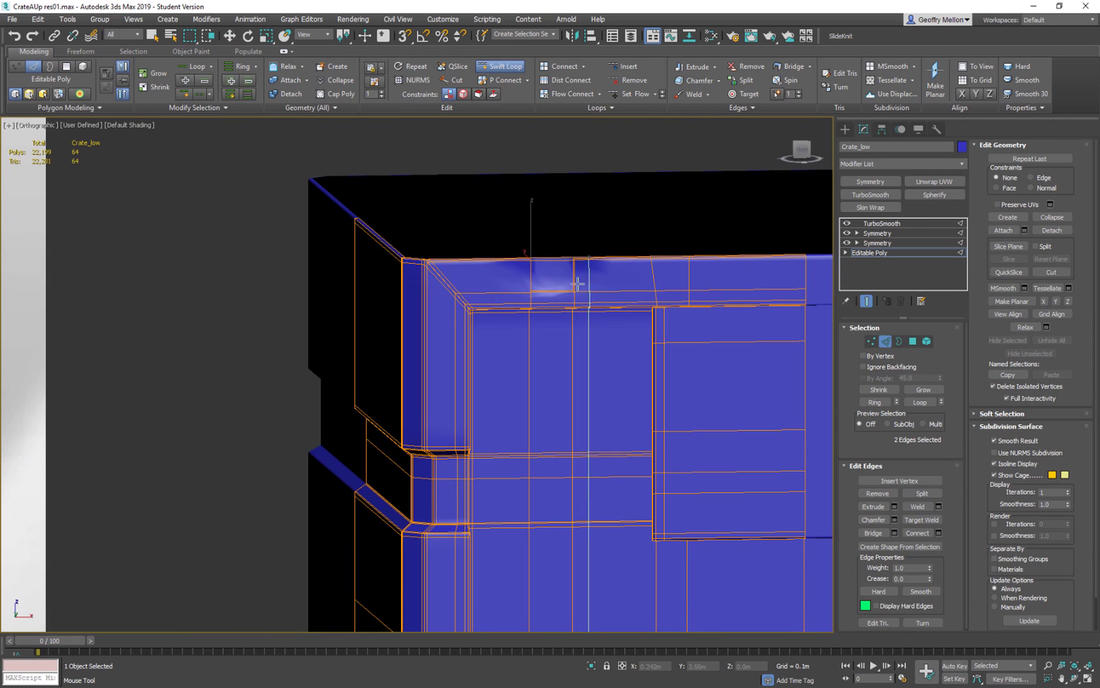
scroll(571, 287, "up", 5)
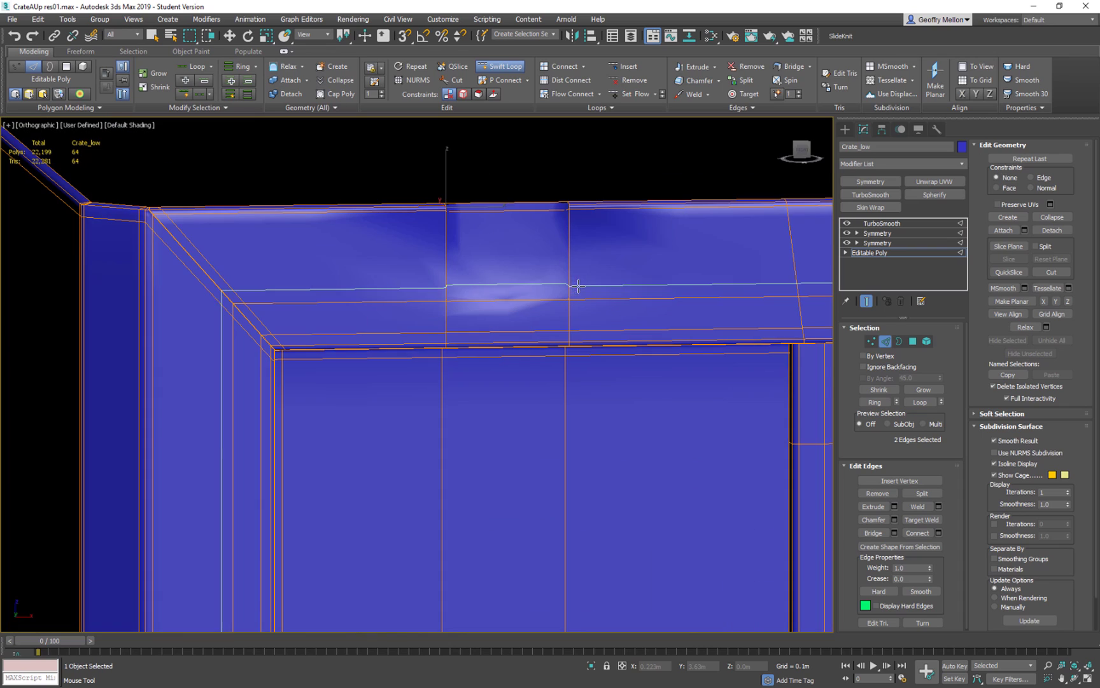
left_click(567, 302)
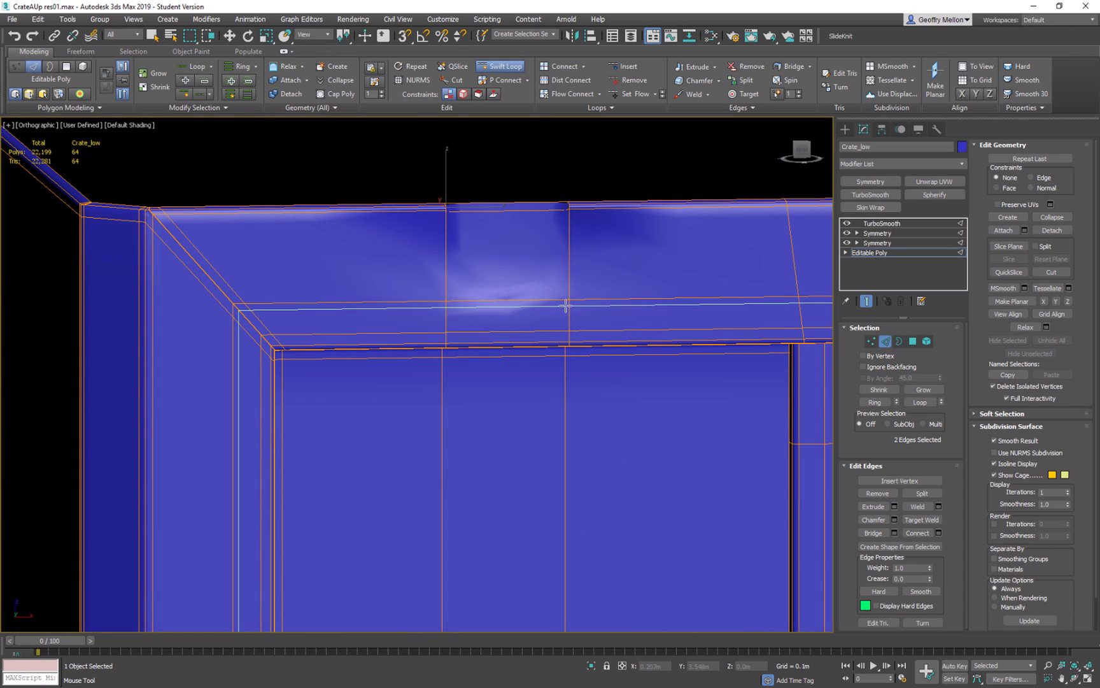
middle_click_drag(576, 303, 584, 316, "alt")
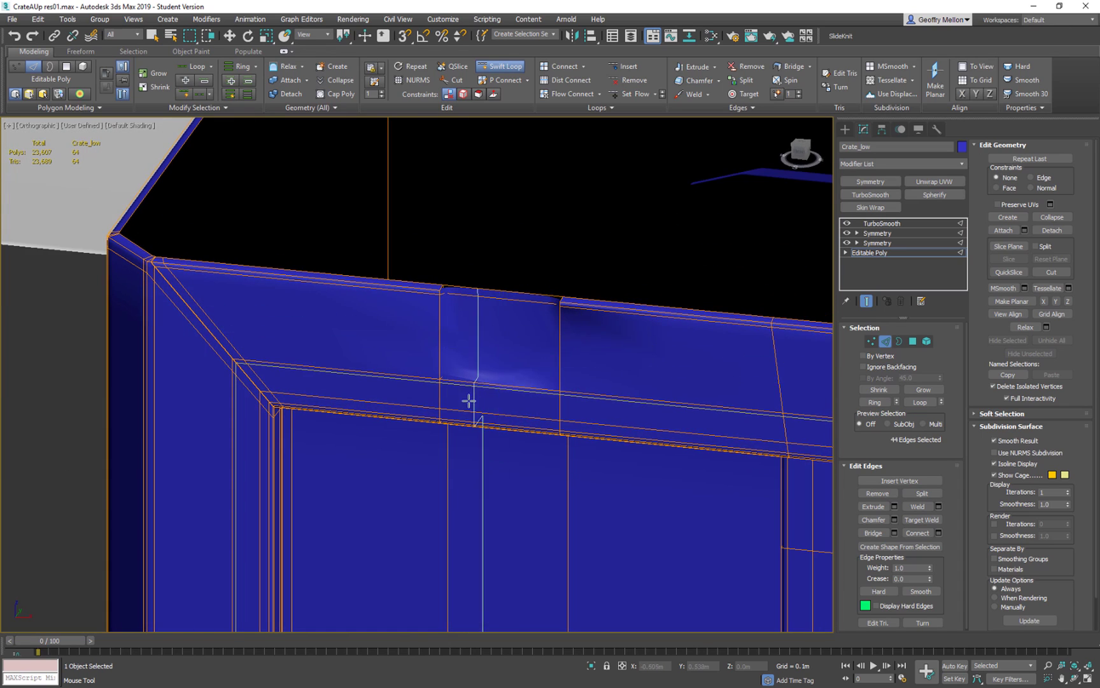
left_click(436, 380)
left_click(569, 388)
middle_click_drag(572, 384, 600, 300, "alt")
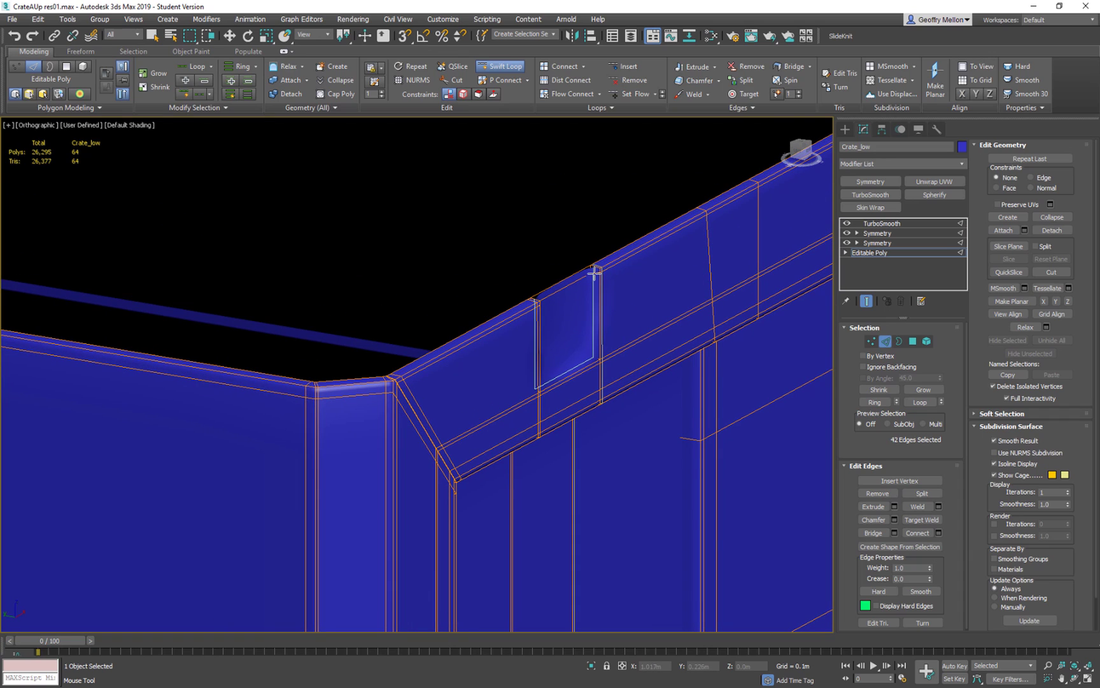
Turn off the end result, show edged faces and examine the topology at the notch's upper corner
scroll(595, 270, "up", 5)
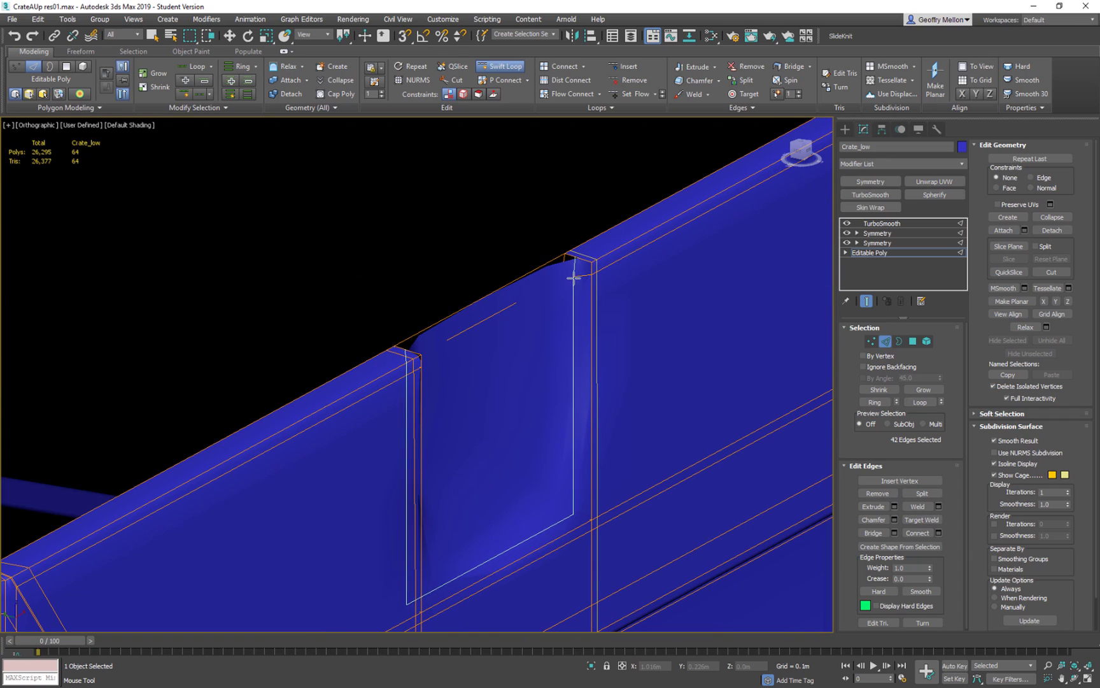
scroll(545, 277, "up", 10)
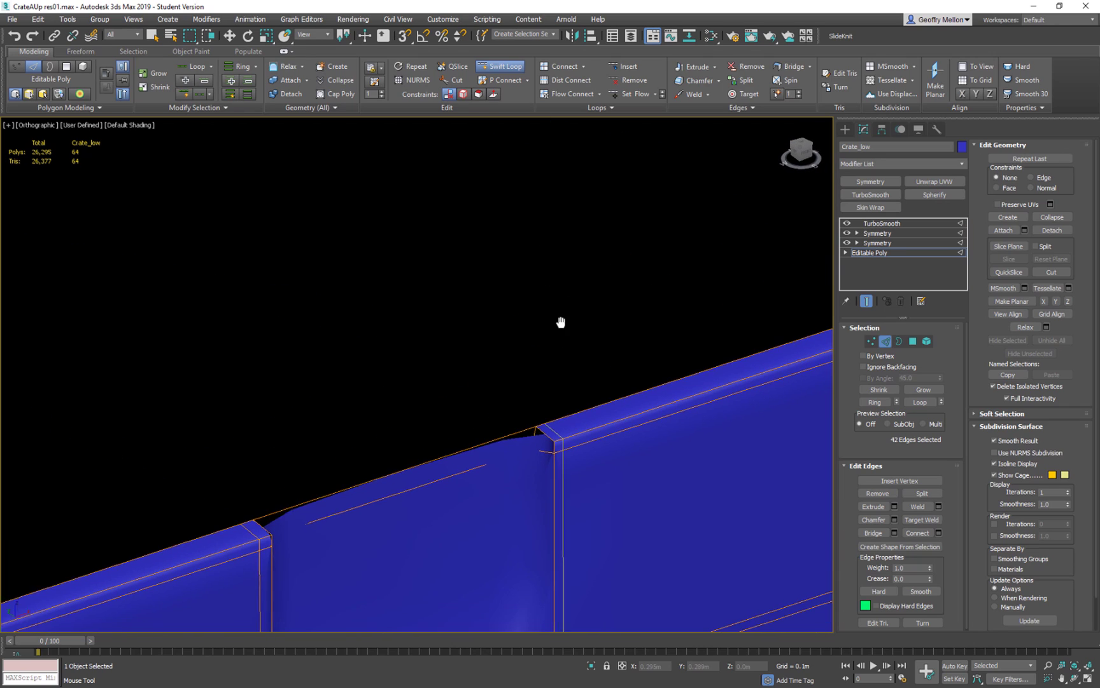
key("w")
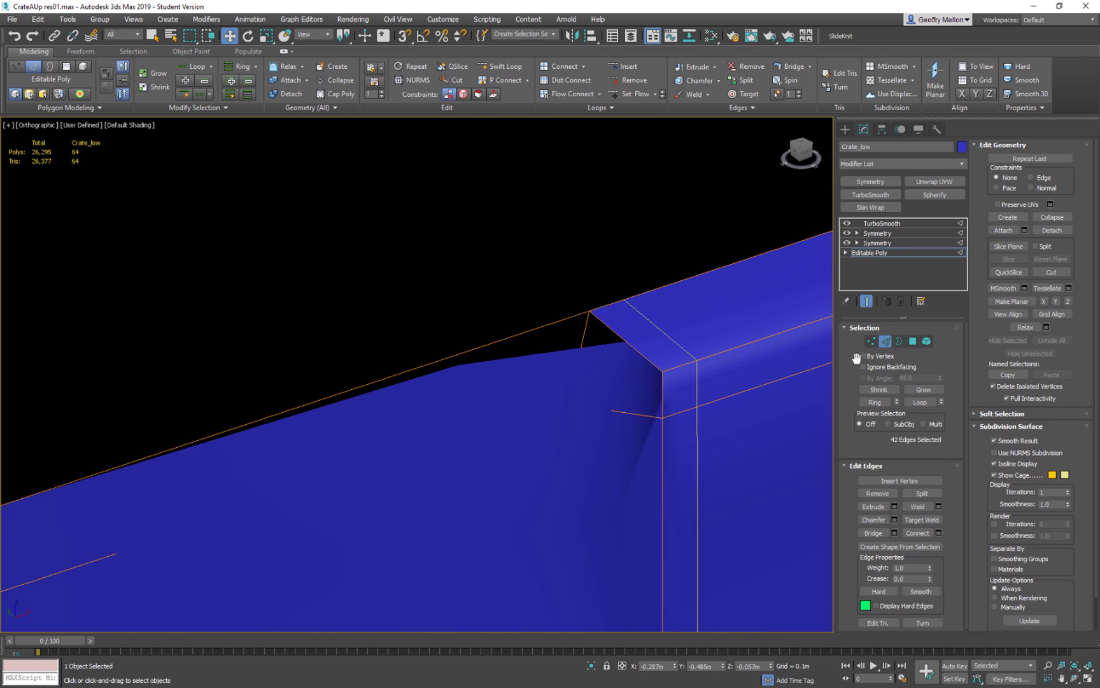
left_click(868, 301)
scroll(619, 346, "up", 10)
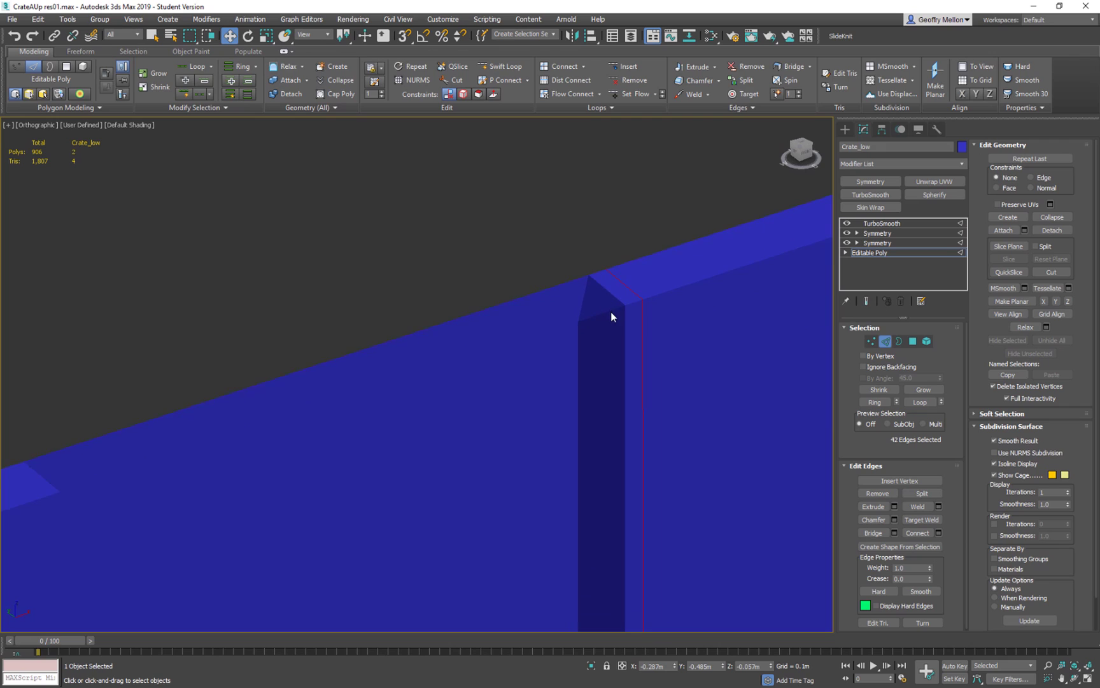
middle_click_drag(679, 278, 704, 307, "alt")
key("alt+1")
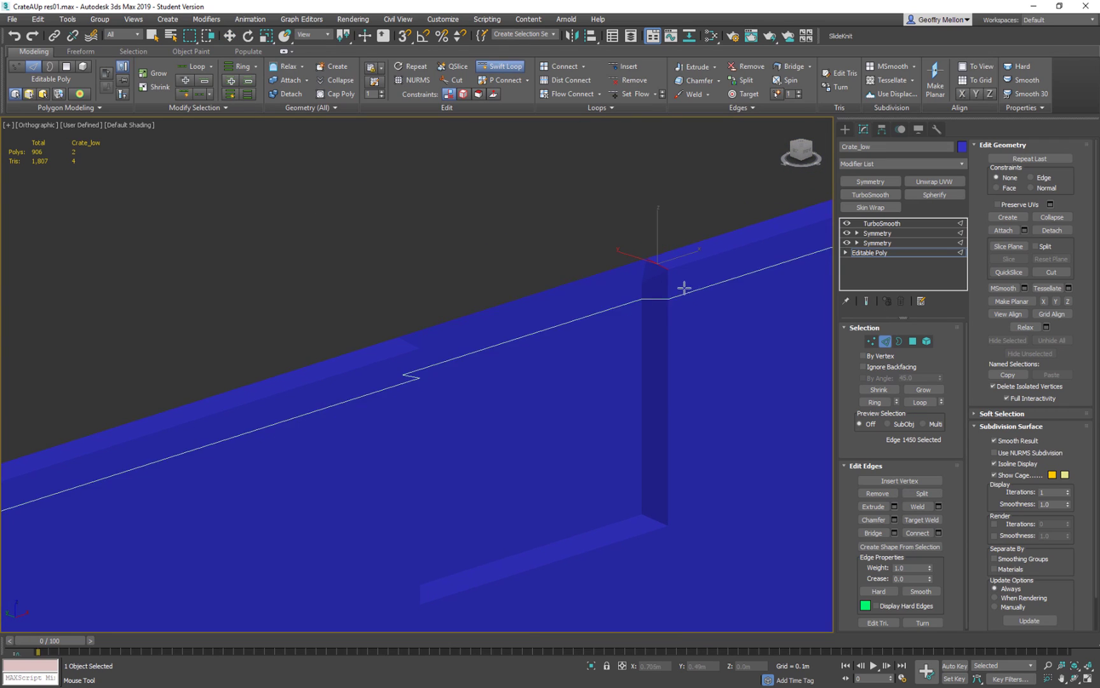
key("w")
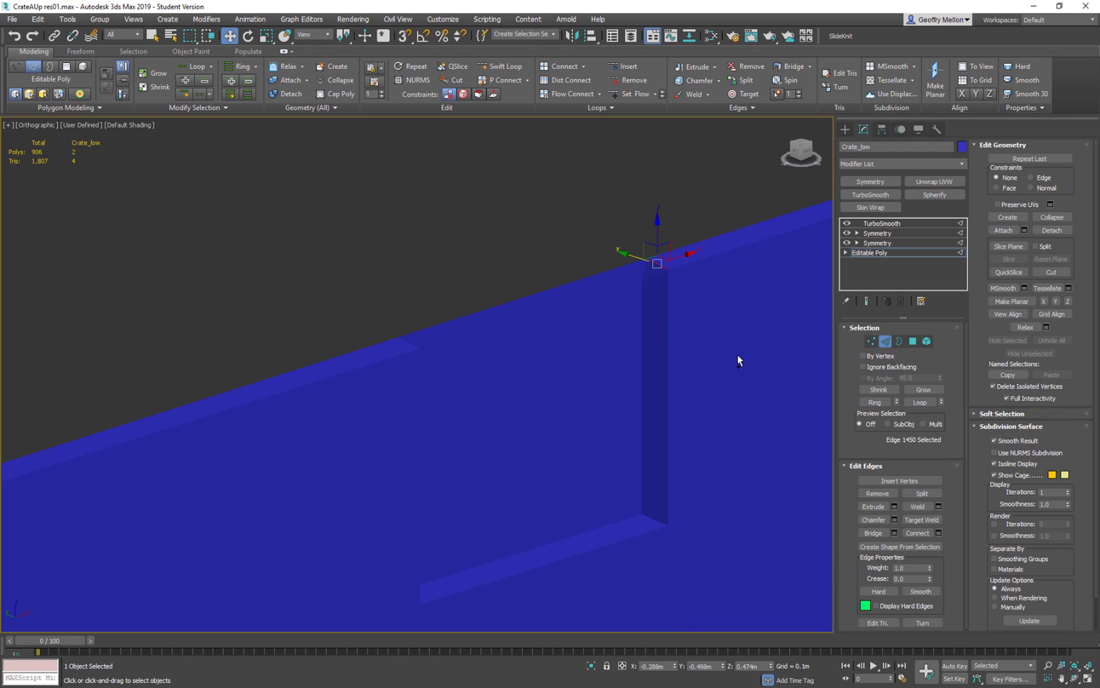
key("alt+1")
key("F4")
middle_click_drag(732, 338, 650, 258, "alt")
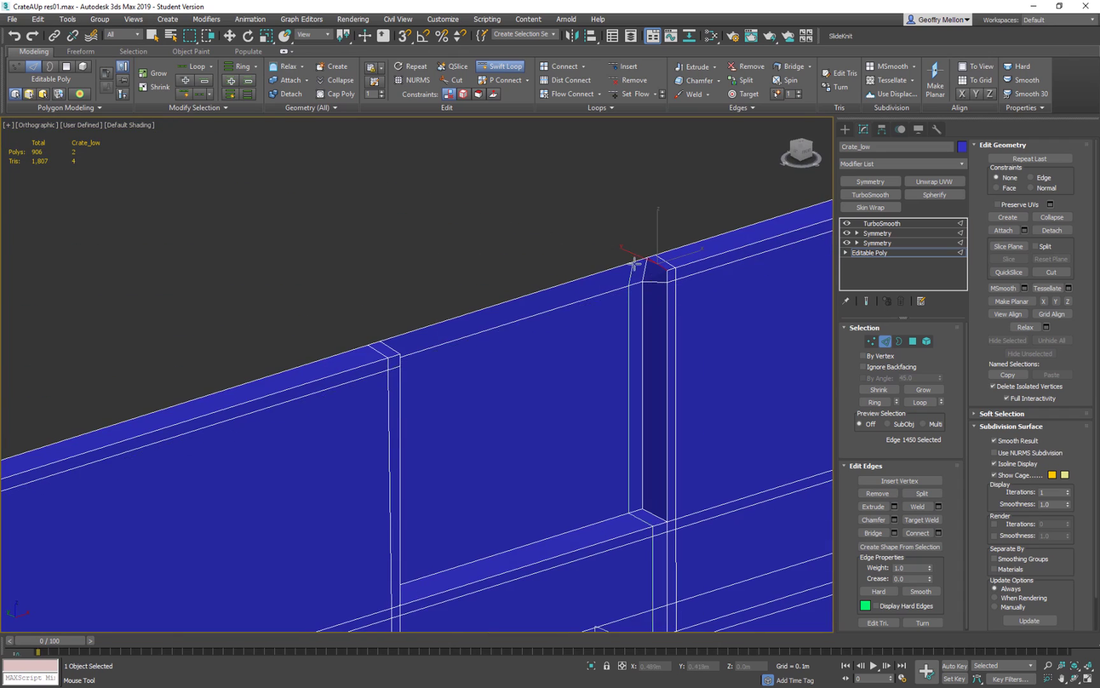
Test the notch's rear rim corner by moving its vertex, and undo the move
scroll(700, 257, "up", 3)
key("w")
left_click(871, 341)
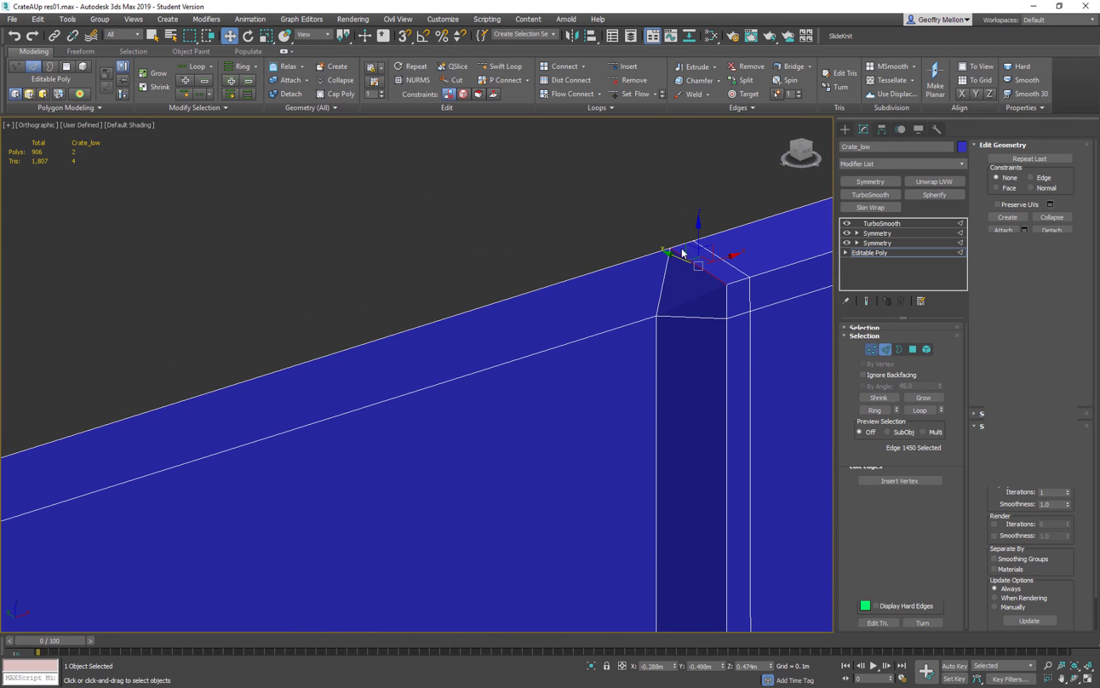
left_click_drag(670, 247, 653, 193)
key("ctrl+z")
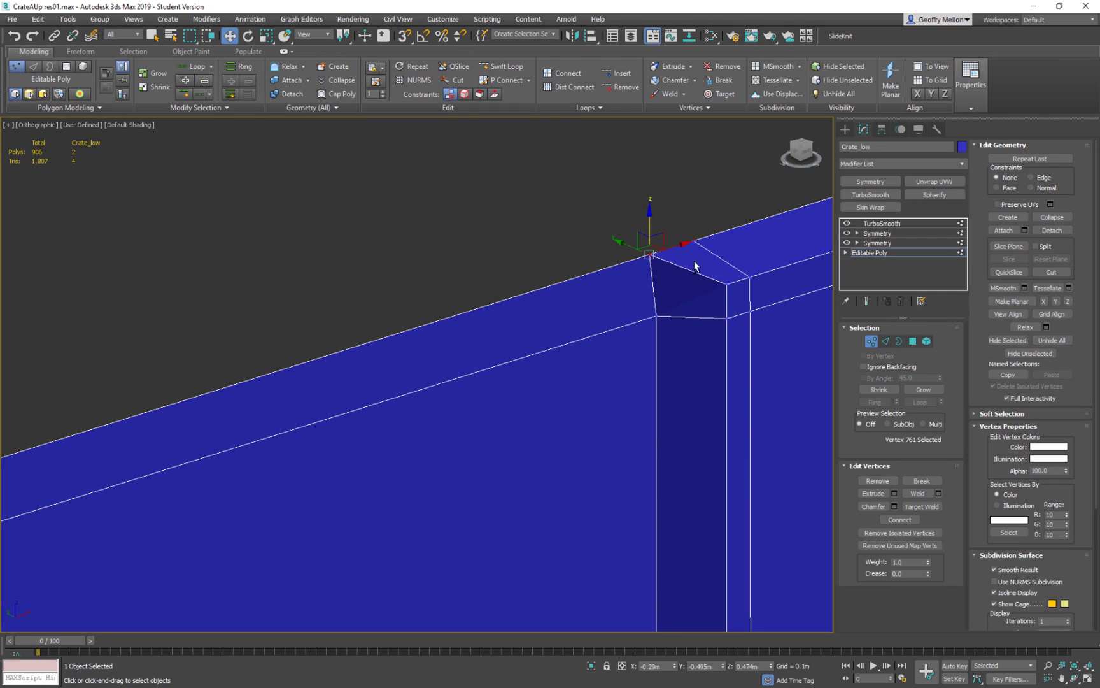
key("ctrl+z")
Try to place a Swift Loop down the notch's side wall, starting from its short rim edge
middle_click_drag(752, 299, 752, 252, "alt")
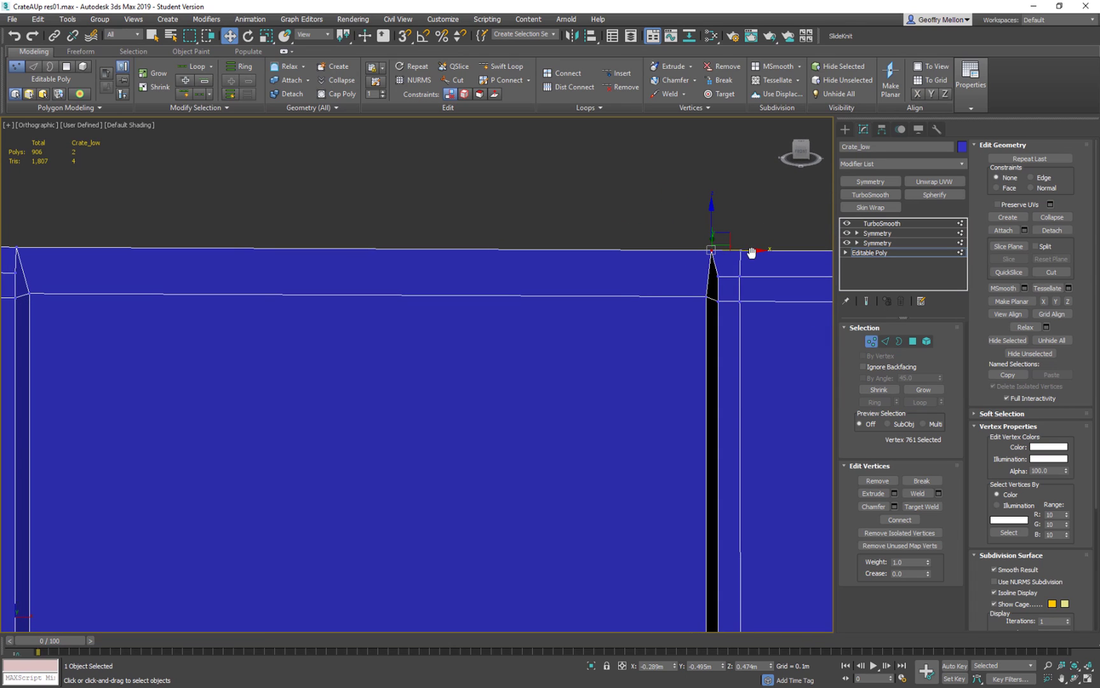
key("alt+shift+w")
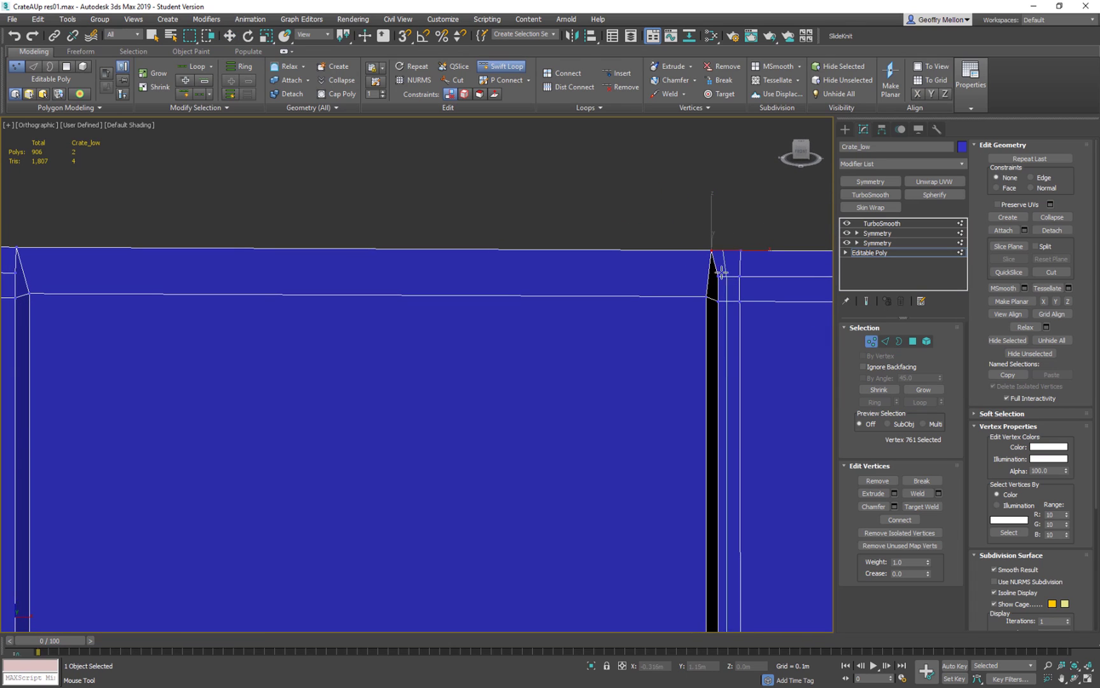
right_click(715, 268)
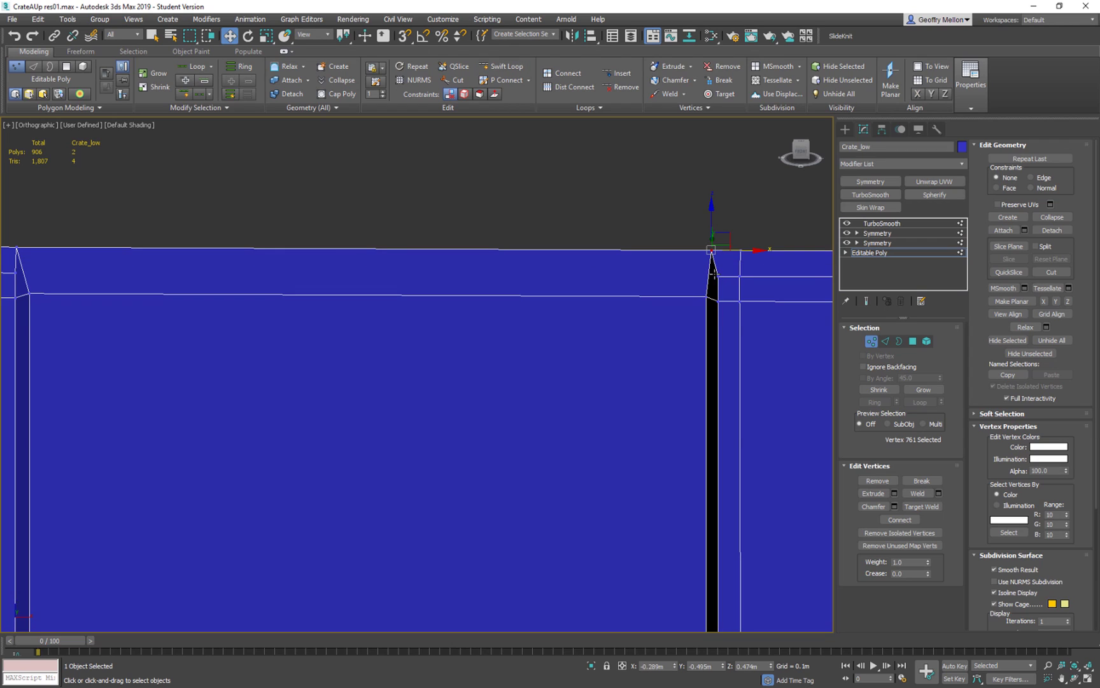
middle_click_drag(750, 257, 701, 269, "alt")
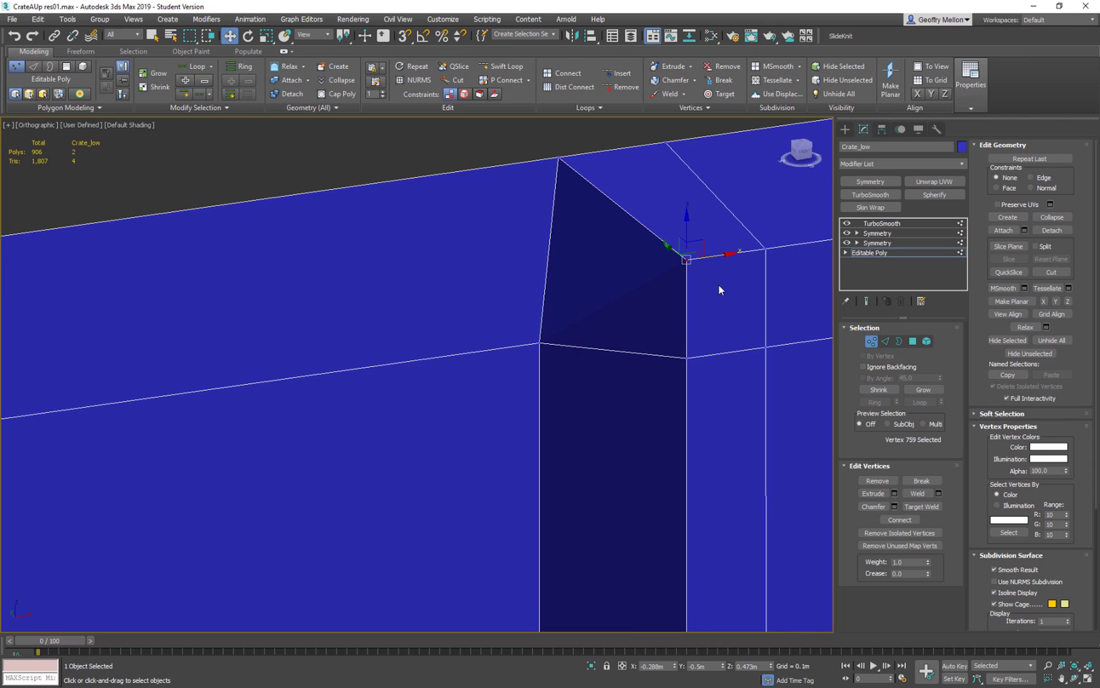
key("2")
left_click(658, 238)
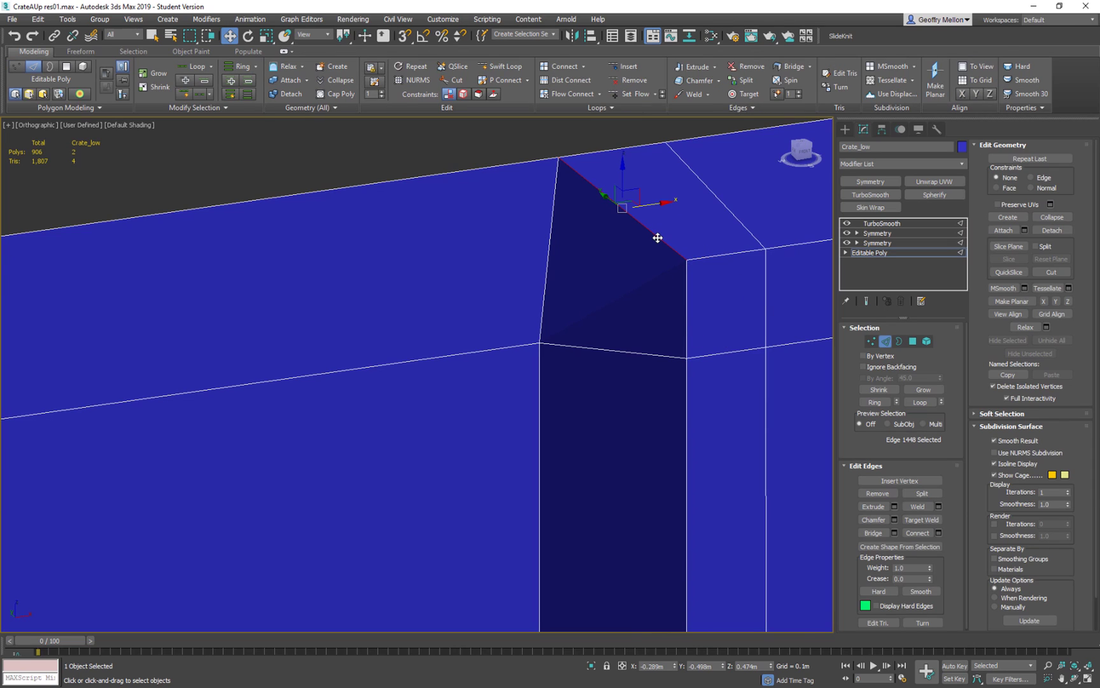
key("alt+1")
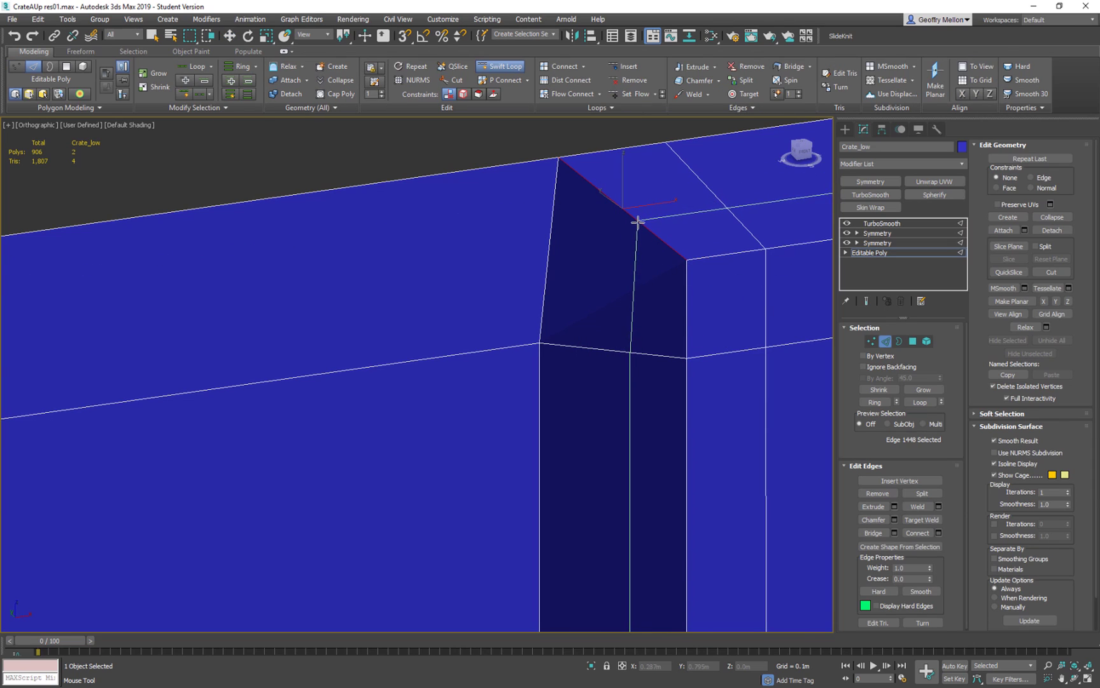
scroll(639, 222, "down", 3)
scroll(642, 220, "down", 4)
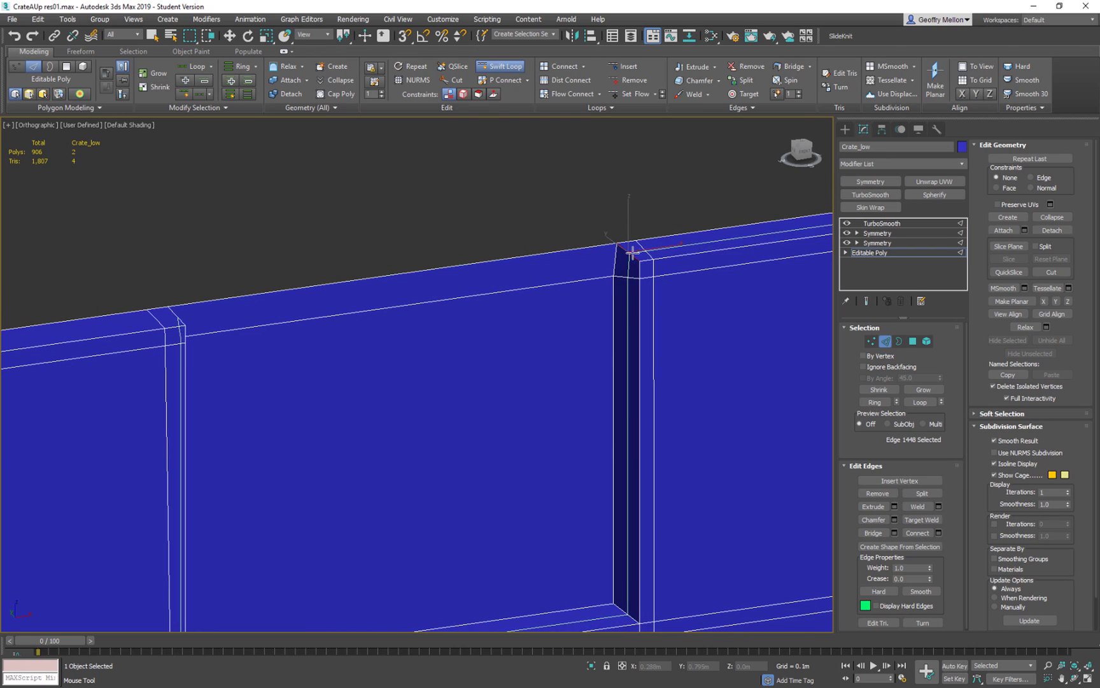
middle_click_drag(494, 275, 510, 252, "alt")
scroll(509, 253, "up", 4)
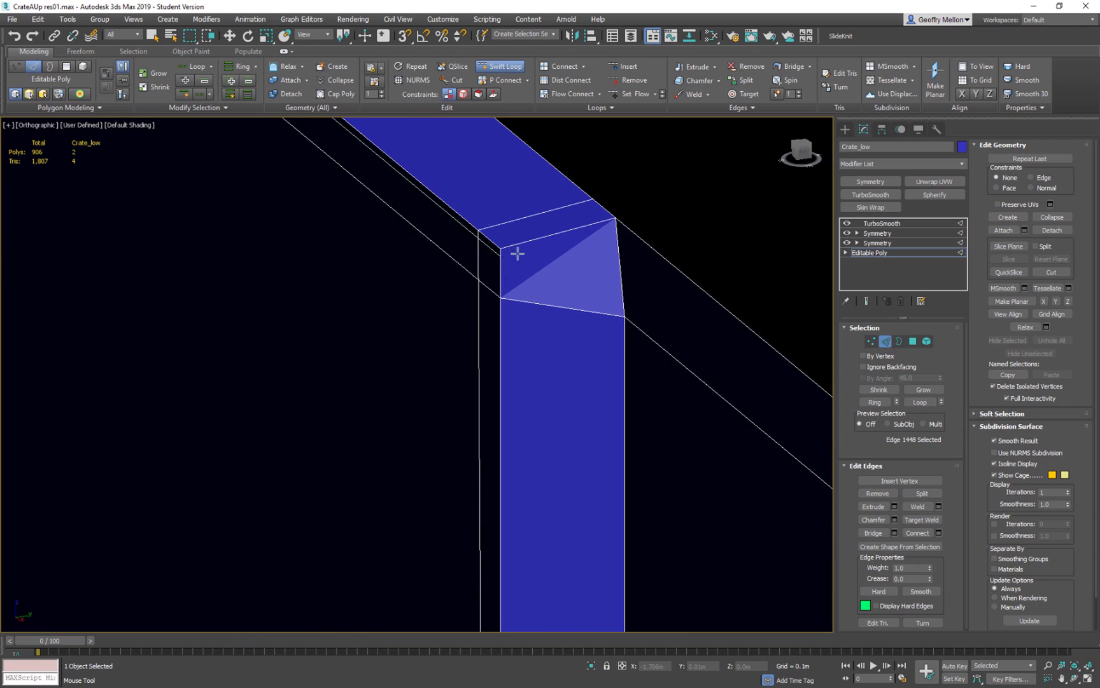
key("w")
Collapse the pair of vertices at the notch's rear rim corner into one vertex
key("1")
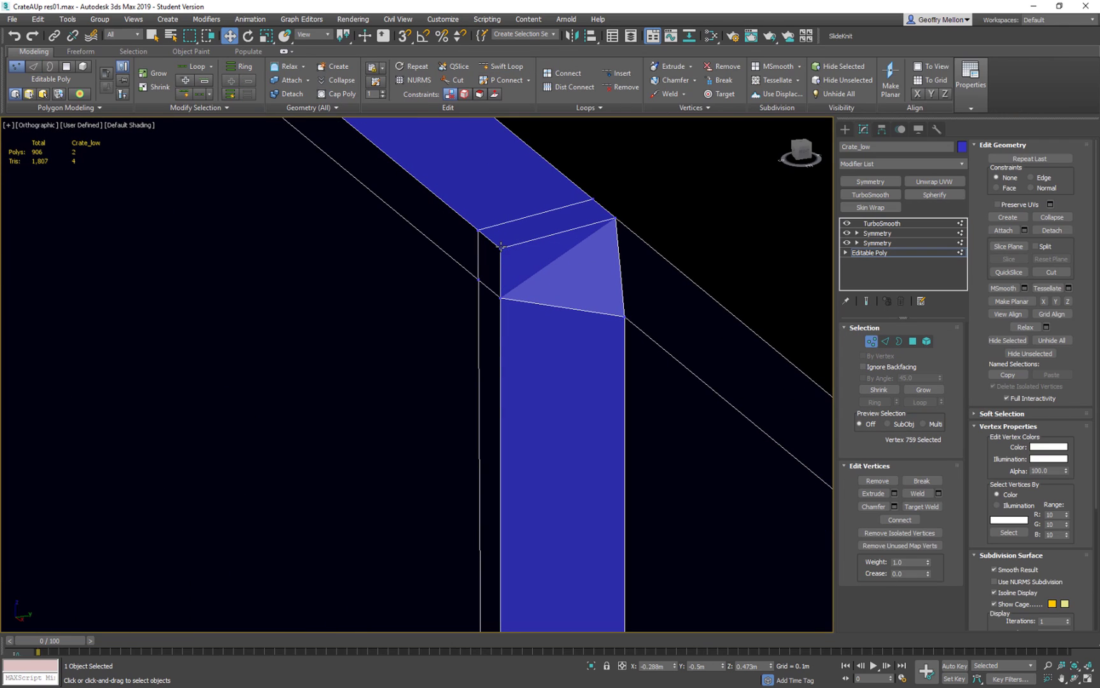
scroll(509, 242, "up", 5)
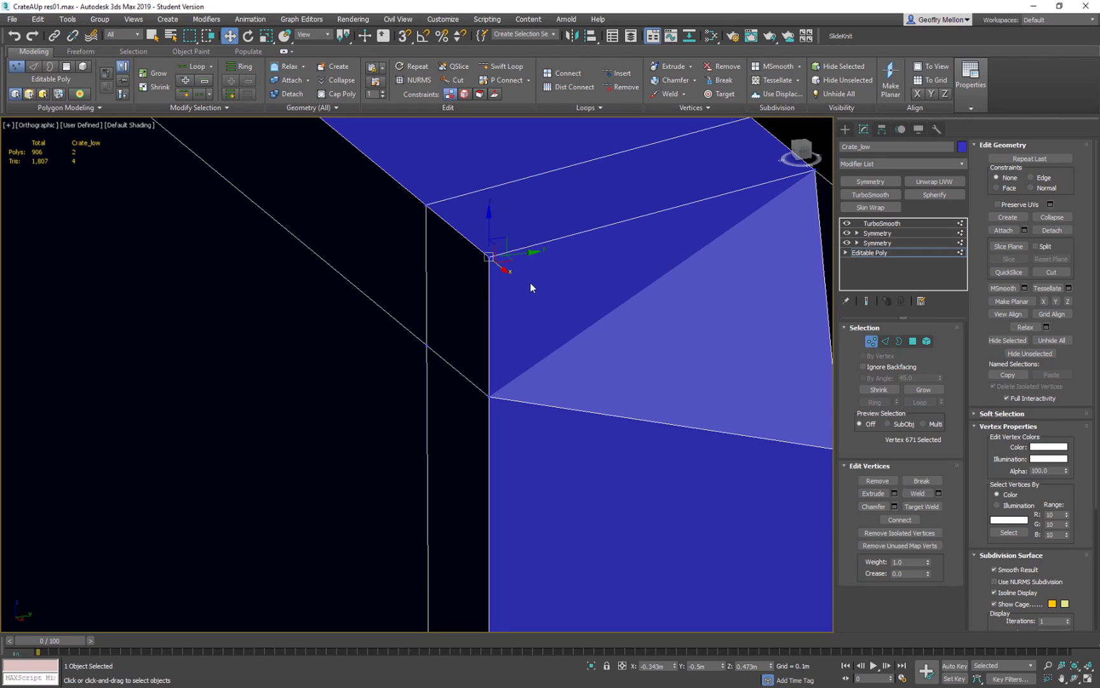
left_click(488, 257)
middle_click_drag(488, 257, 589, 265, "alt")
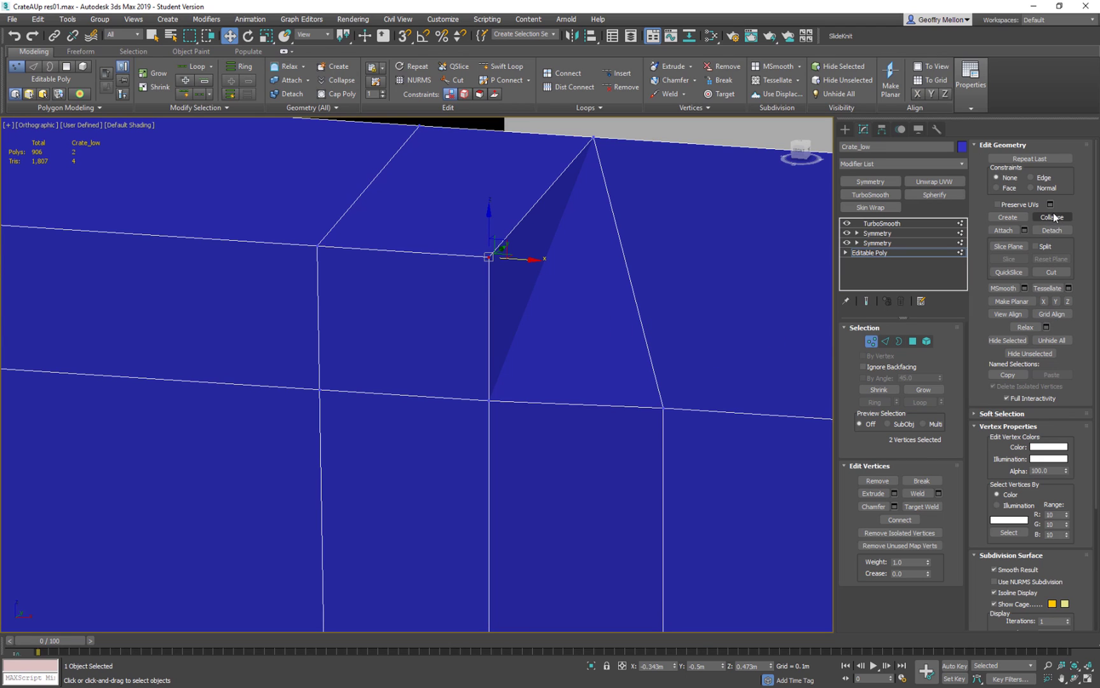
middle_click_drag(655, 290, 601, 331, "alt")
scroll(563, 284, "down", 5)
left_click_drag(463, 172, 489, 172)
scroll(667, 266, "down", 3)
middle_click_drag(667, 266, 390, 290)
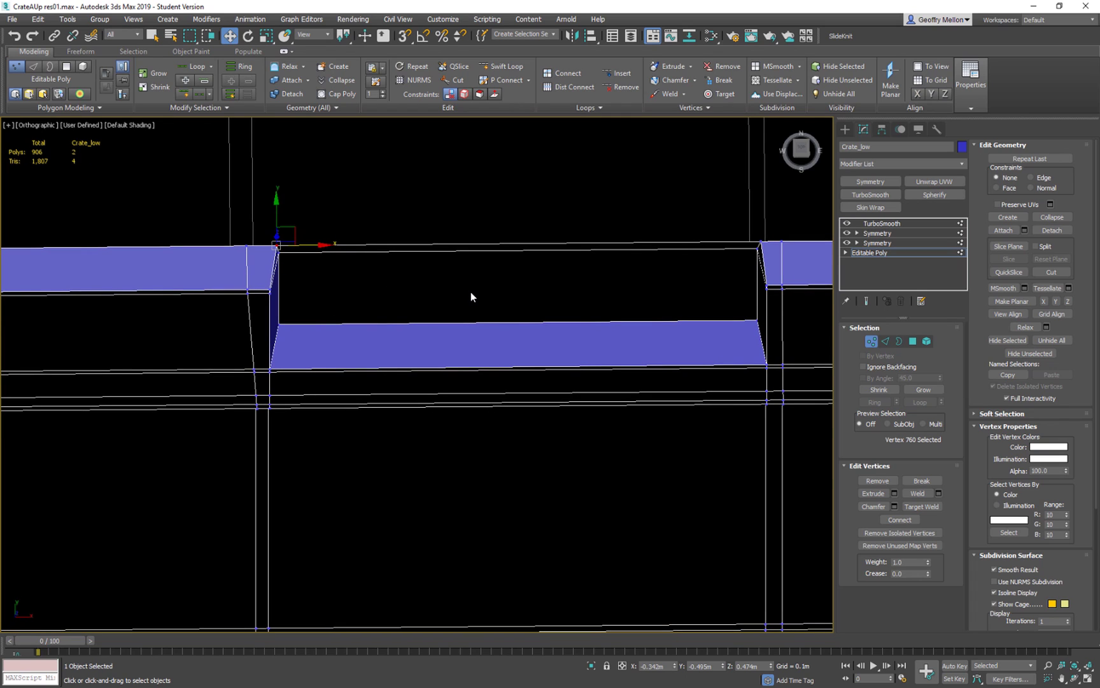
Try adding a Swift Loop from the notch's front upper corner, and undo it
key("alt+shift+w")
middle_click_drag(646, 331, 677, 232, "alt")
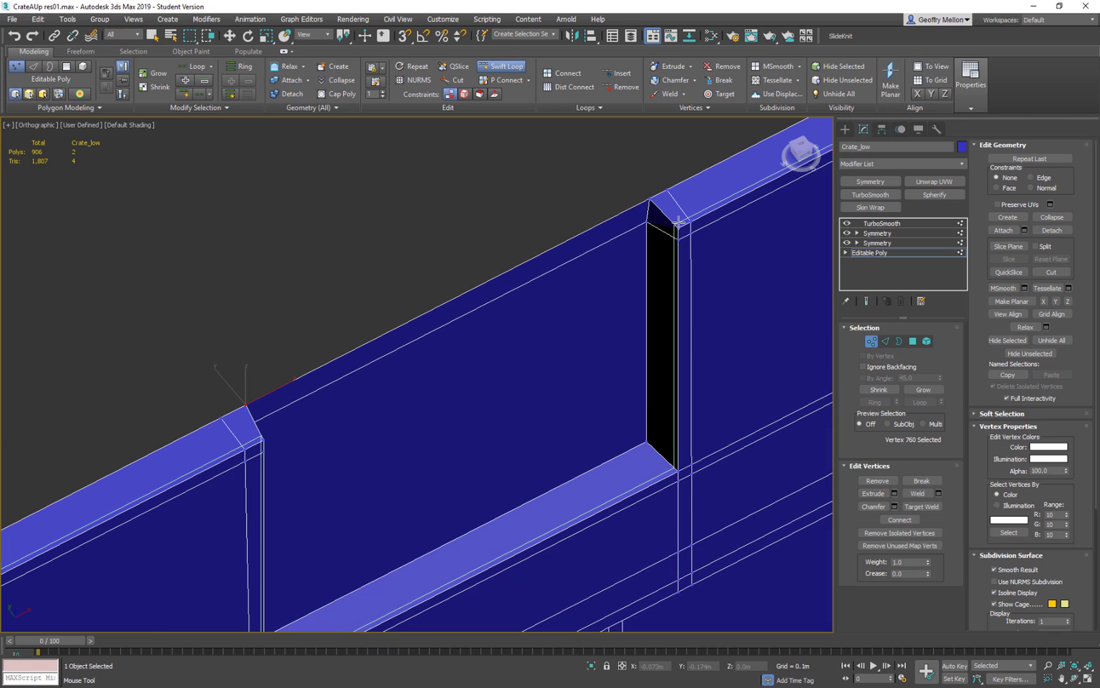
left_click(679, 223)
middle_click_drag(584, 302, 390, 244, "alt")
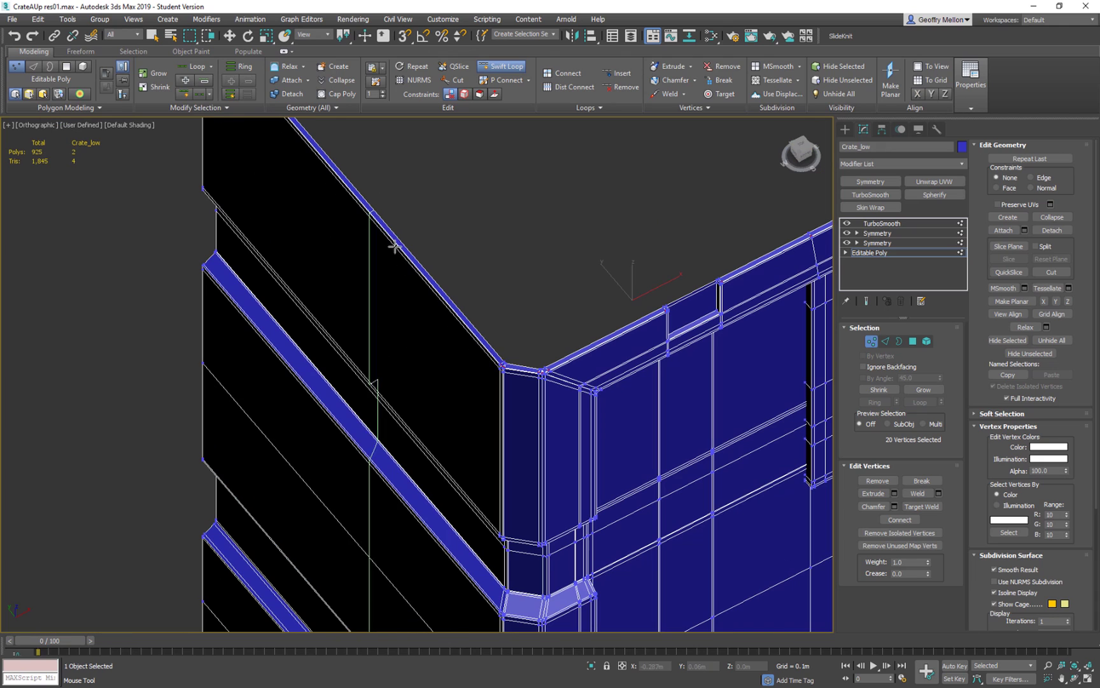
middle_click_drag(551, 291, 336, 235)
key("ctrl+z")
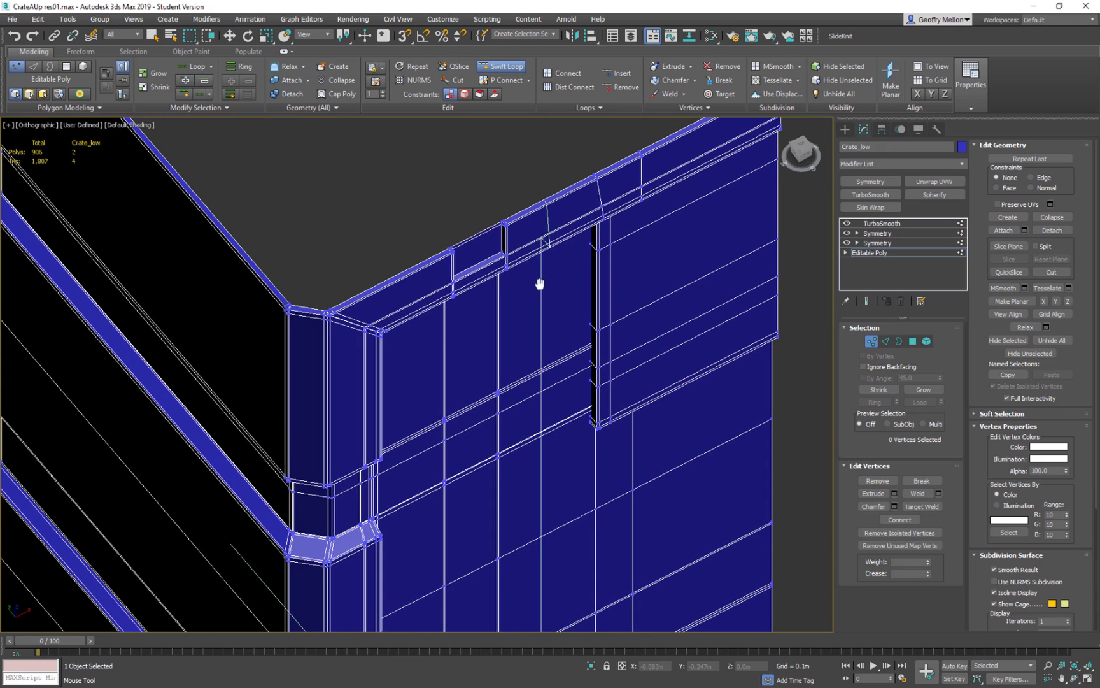
Use Swift Loop to add support loops just above the notch floor and along each of its two side walls
middle_click_drag(541, 282, 487, 296)
scroll(468, 254, "up", 3)
scroll(438, 203, "up", 3)
middle_click_drag(342, 278, 408, 299)
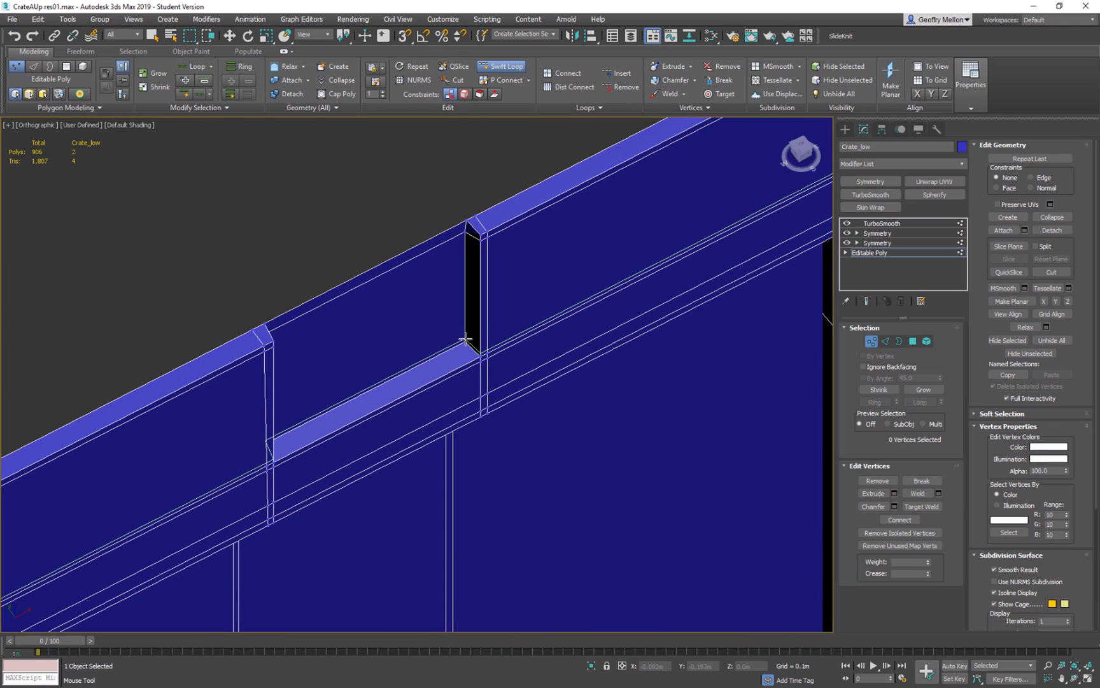
middle_click_drag(521, 331, 473, 356, "alt")
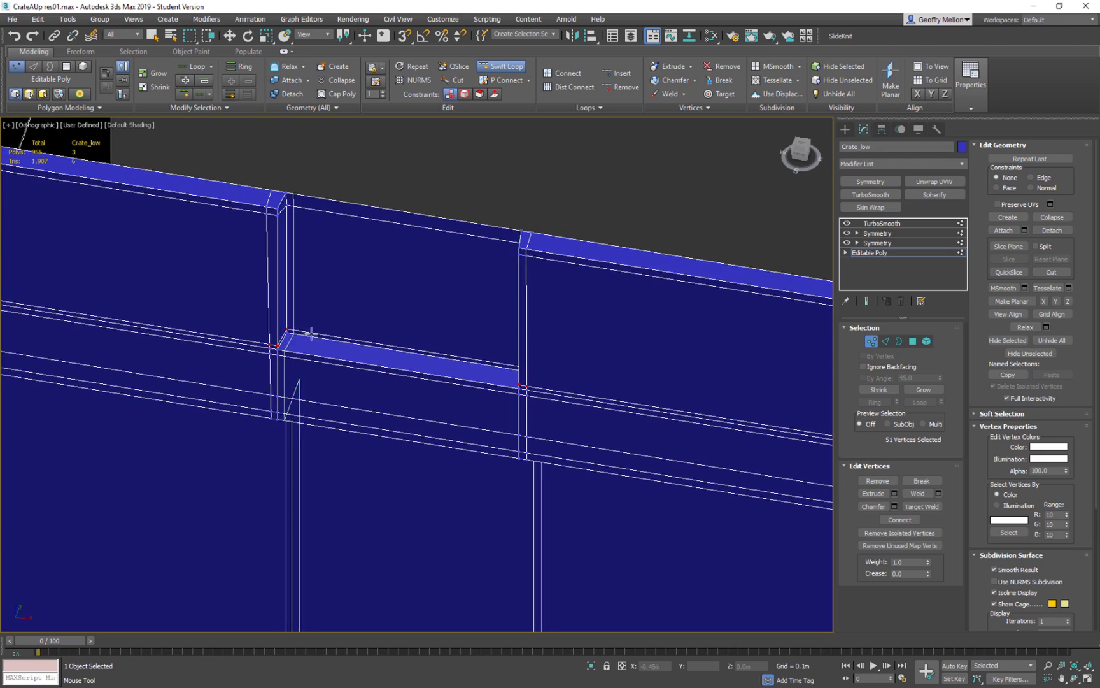
left_click(381, 361)
middle_click_drag(381, 361, 543, 355, "alt")
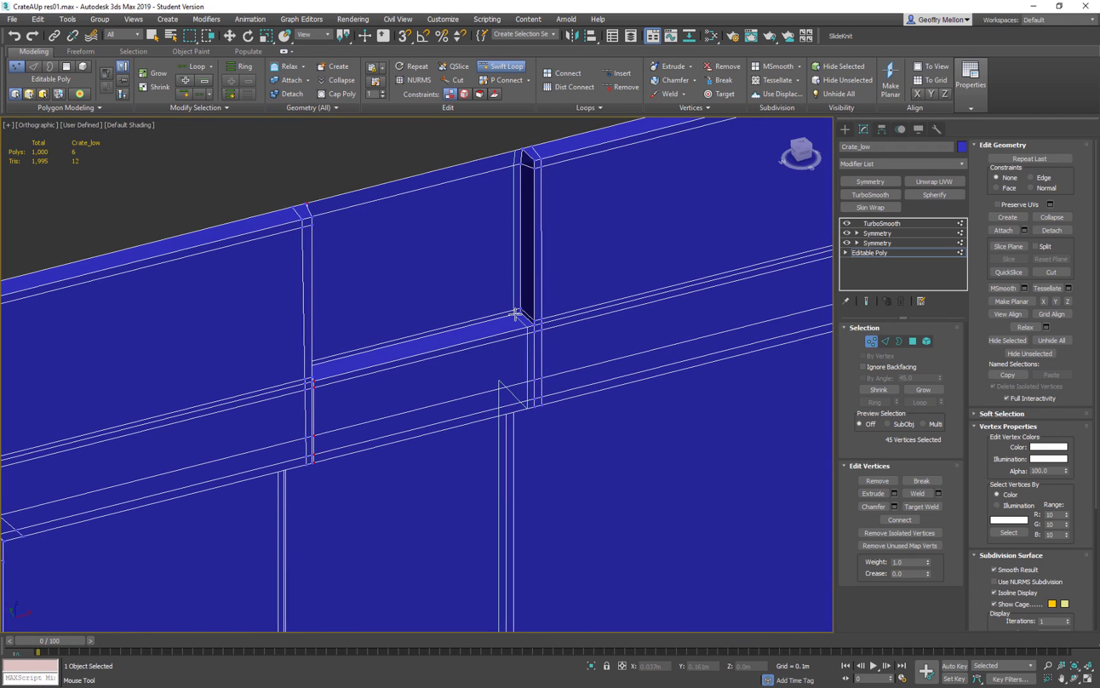
left_click(532, 240)
scroll(531, 380, "down", 4)
middle_click_drag(533, 241, 416, 326, "alt")
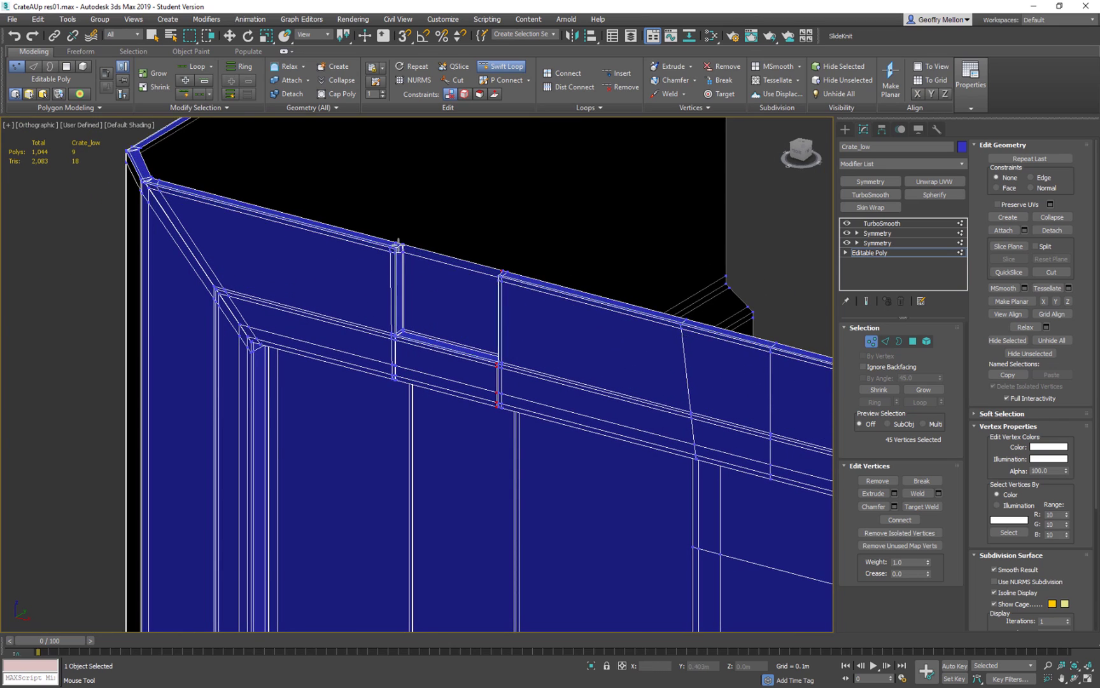
scroll(392, 252, "up", 5)
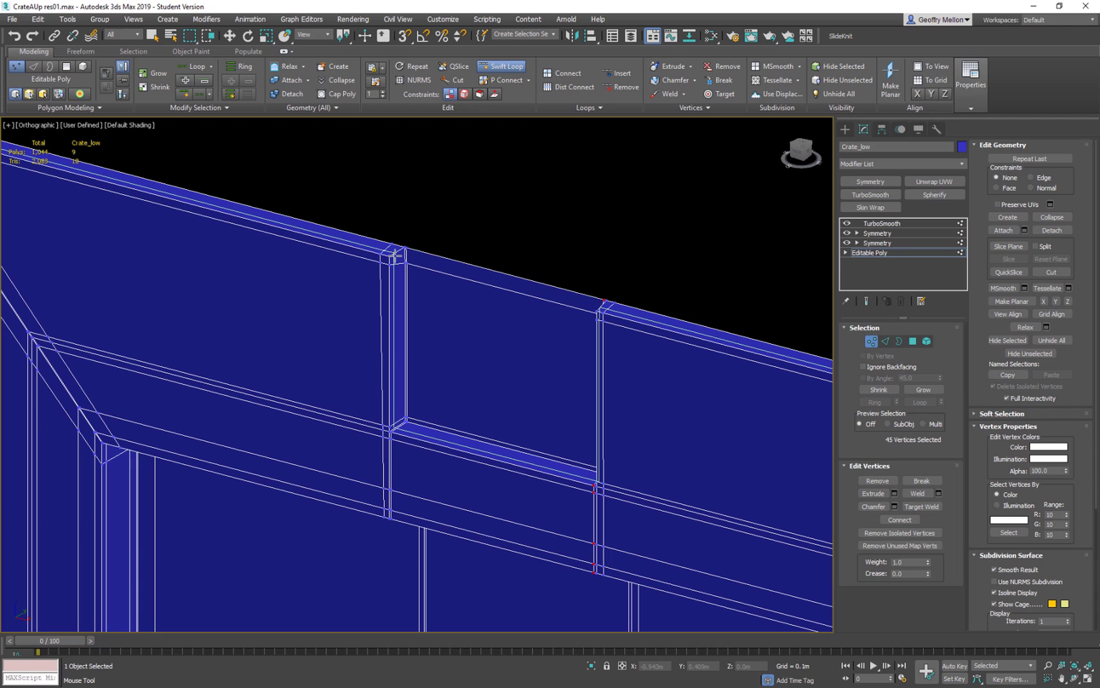
Turn on the end result and examine the smoothed notch in the front rim
scroll(395, 256, "down", 6)
middle_click_drag(312, 270, 439, 263, "alt")
scroll(433, 268, "down", 2)
middle_click_drag(318, 288, 232, 301)
scroll(471, 315, "down", 8)
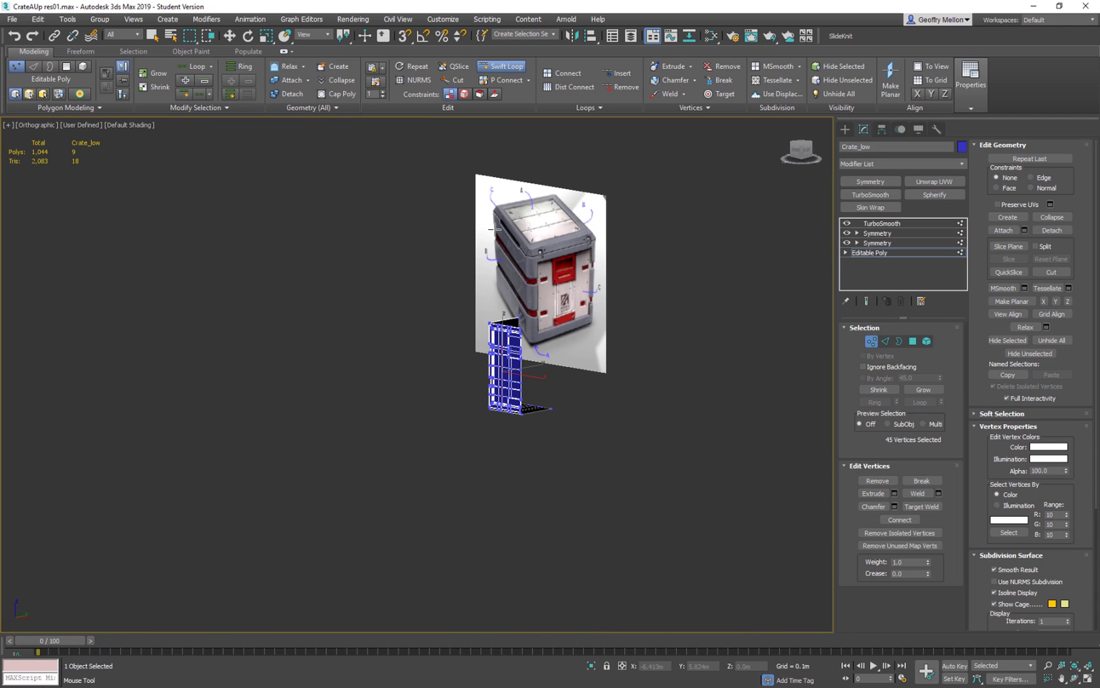
middle_click_drag(474, 333, 446, 305, "alt")
scroll(579, 329, "up", 5)
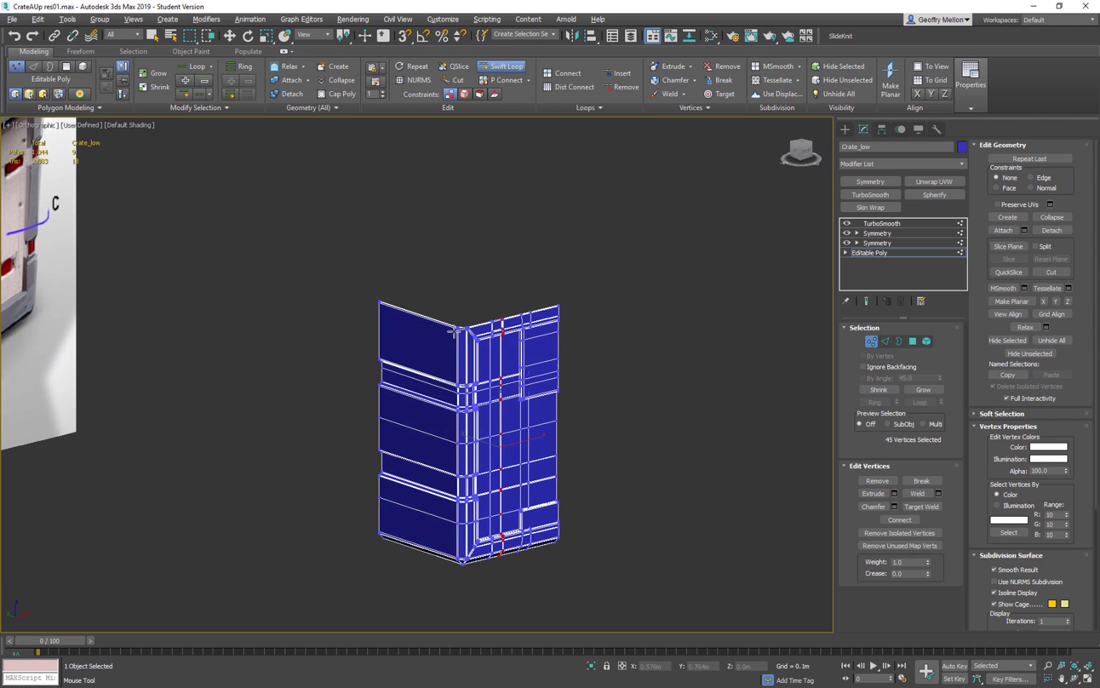
scroll(425, 302, "up", 3)
left_click(867, 301)
scroll(732, 325, "down", 6)
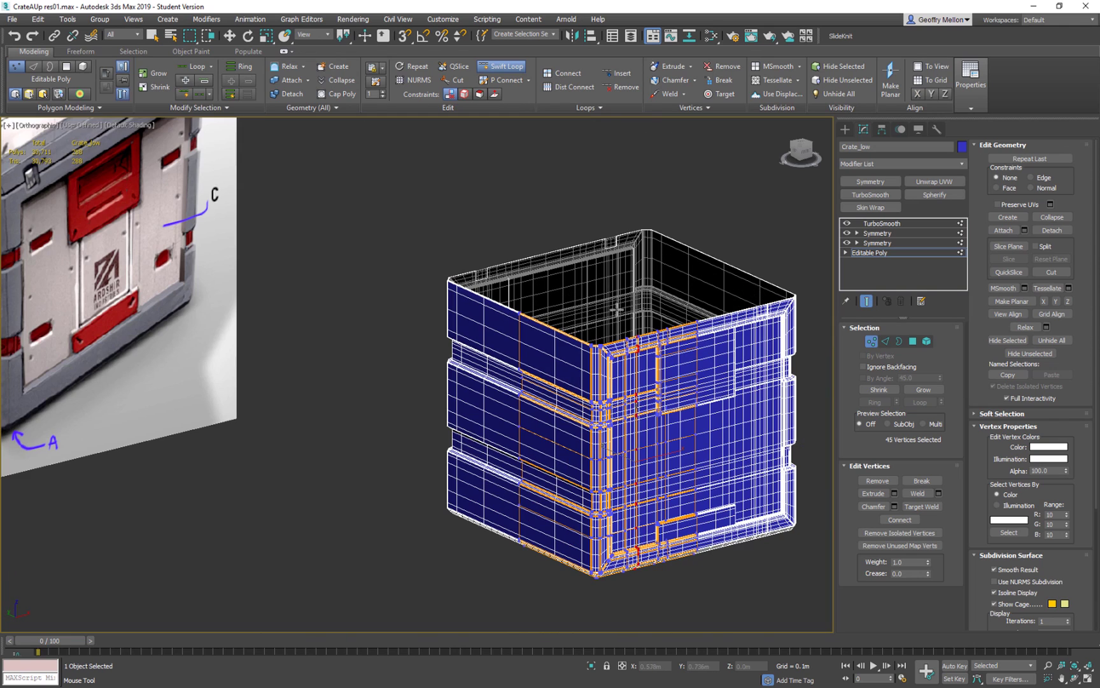
scroll(713, 315, "down", 2)
middle_click_drag(708, 314, 556, 309, "alt")
scroll(534, 372, "up", 5)
scroll(520, 379, "up", 4)
middle_click_drag(293, 328, 675, 376)
scroll(662, 375, "down", 3)
middle_click_drag(376, 361, 729, 359)
middle_click_drag(393, 361, 429, 361)
scroll(472, 327, "up", 6)
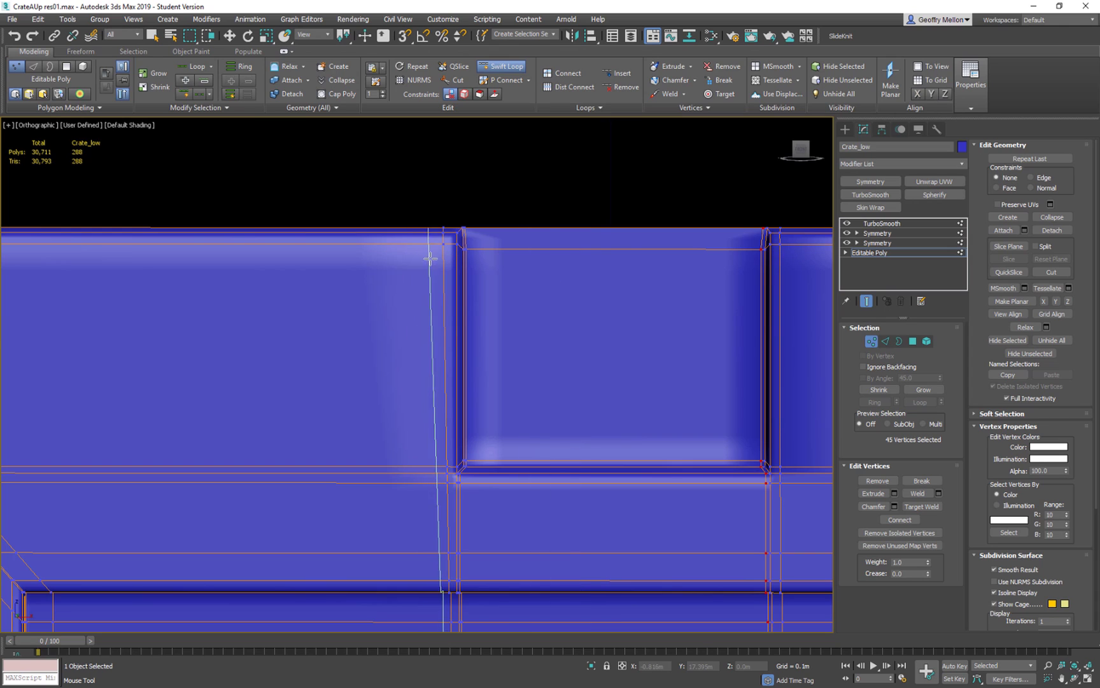
Try a vertical Swift Loop through the rim between the notch and the crate's corner, and undo it
left_click(402, 274)
scroll(423, 273, "down", 5)
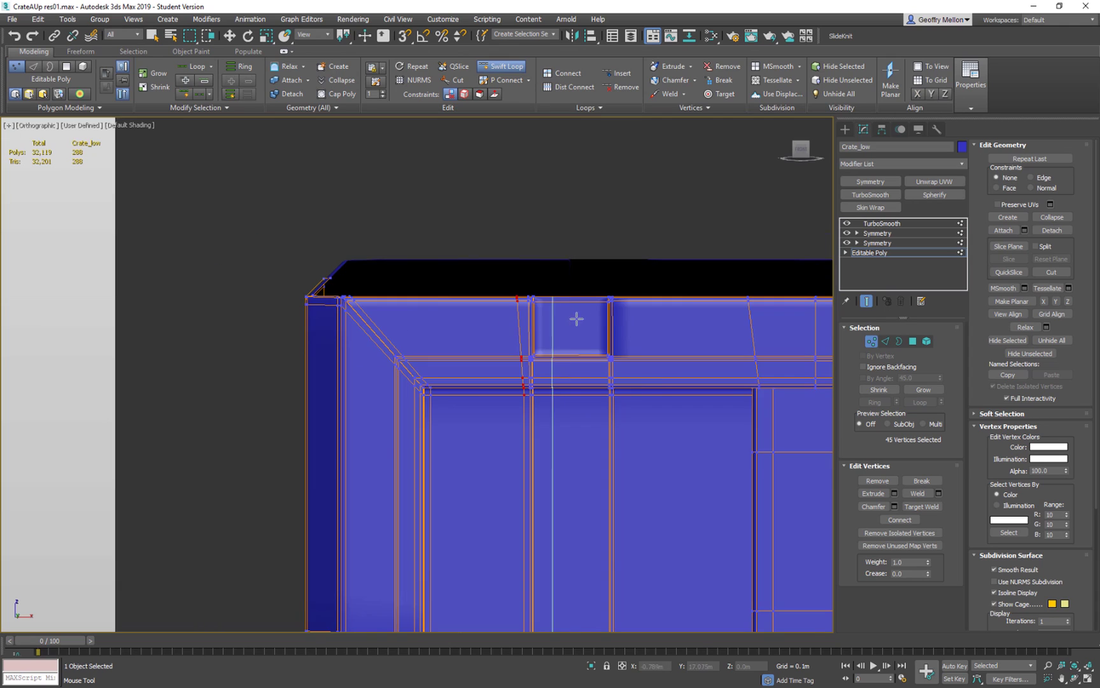
middle_click_drag(565, 315, 294, 309)
scroll(344, 311, "down", 2)
middle_click_drag(387, 312, 558, 324)
key("ctrl+z")
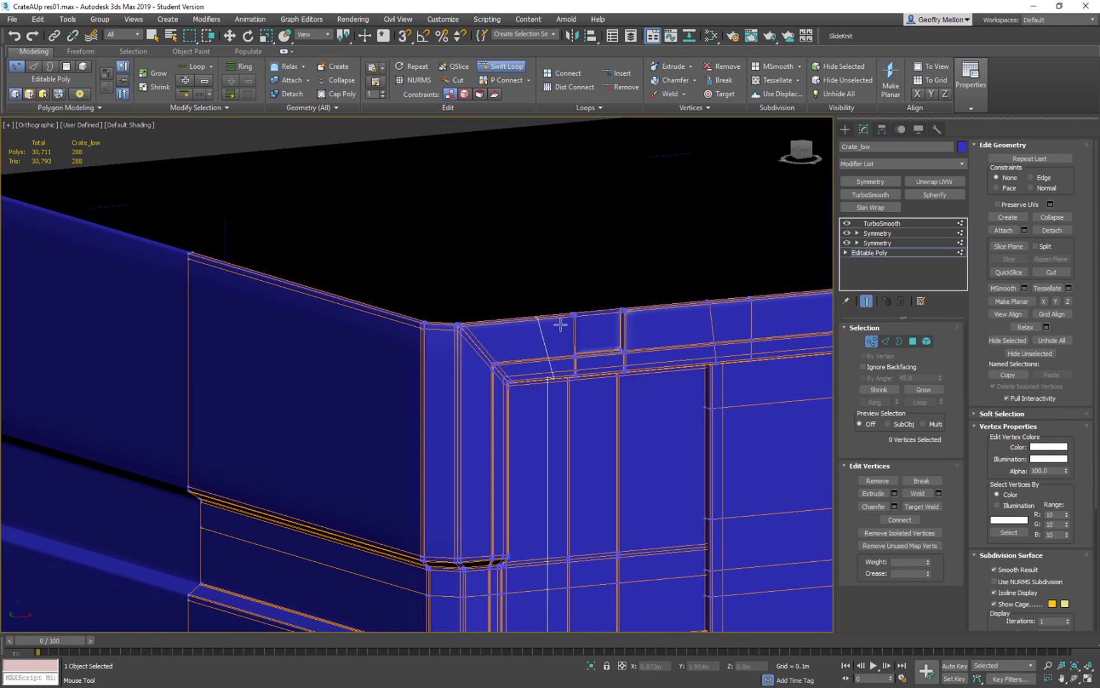
Examine the notch's smoothed side wall and study the side rim recess in the reference image
scroll(559, 325, "up", 3)
middle_click_drag(754, 315, 449, 275)
scroll(448, 276, "up", 3)
left_click(375, 196)
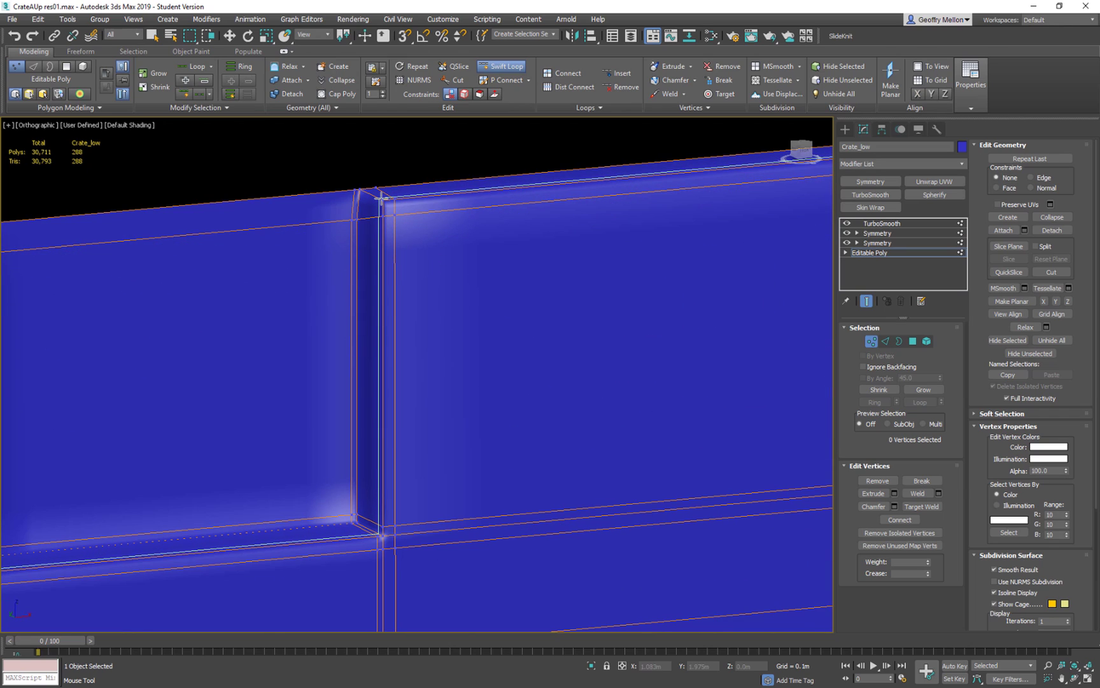
middle_click_drag(281, 274, 206, 219, "alt")
scroll(545, 319, "down", 5)
scroll(484, 305, "down", 5)
scroll(206, 219, "up", 8)
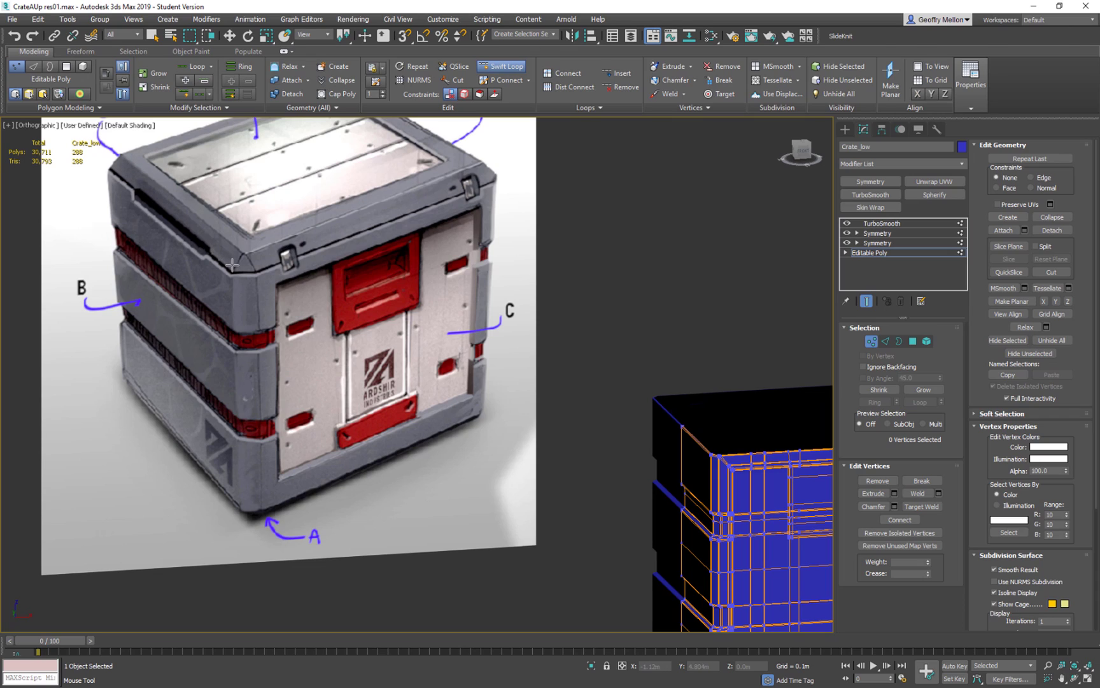
middle_click_drag(753, 432, 404, 306, "alt")
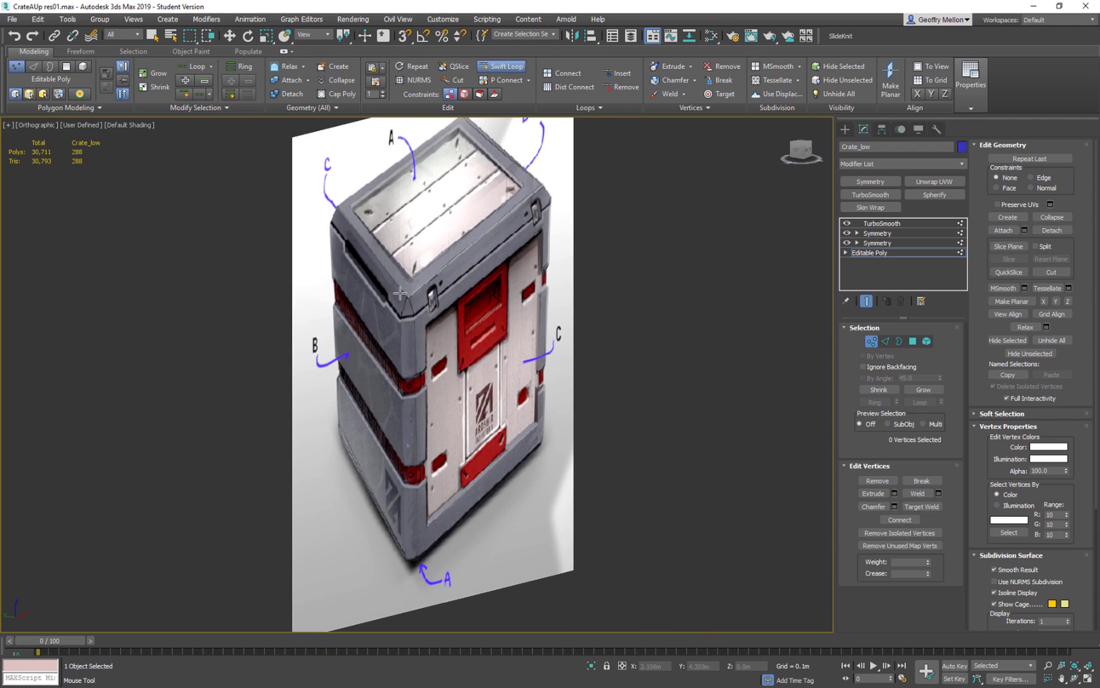
middle_click_drag(474, 329, 430, 318, "alt")
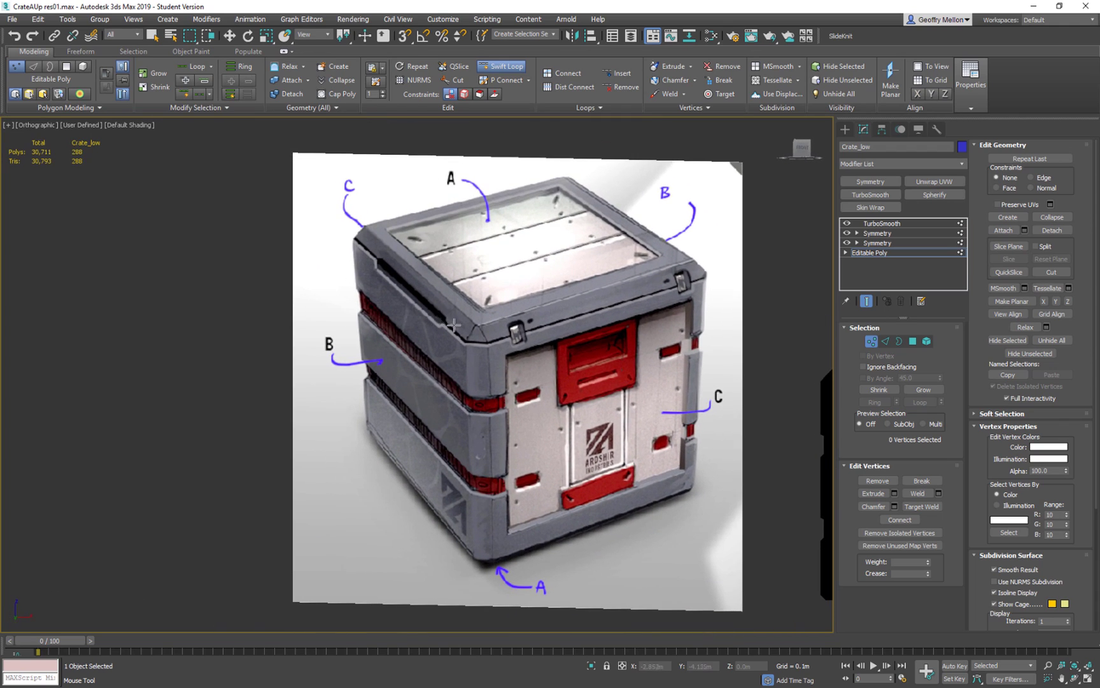
Add a vertical Swift Loop down the crate's side wall, about midway between the centre line and the corner
scroll(678, 391, "down", 5)
middle_click_drag(678, 392, 619, 275, "alt")
scroll(777, 375, "up", 6)
scroll(578, 278, "up", 3)
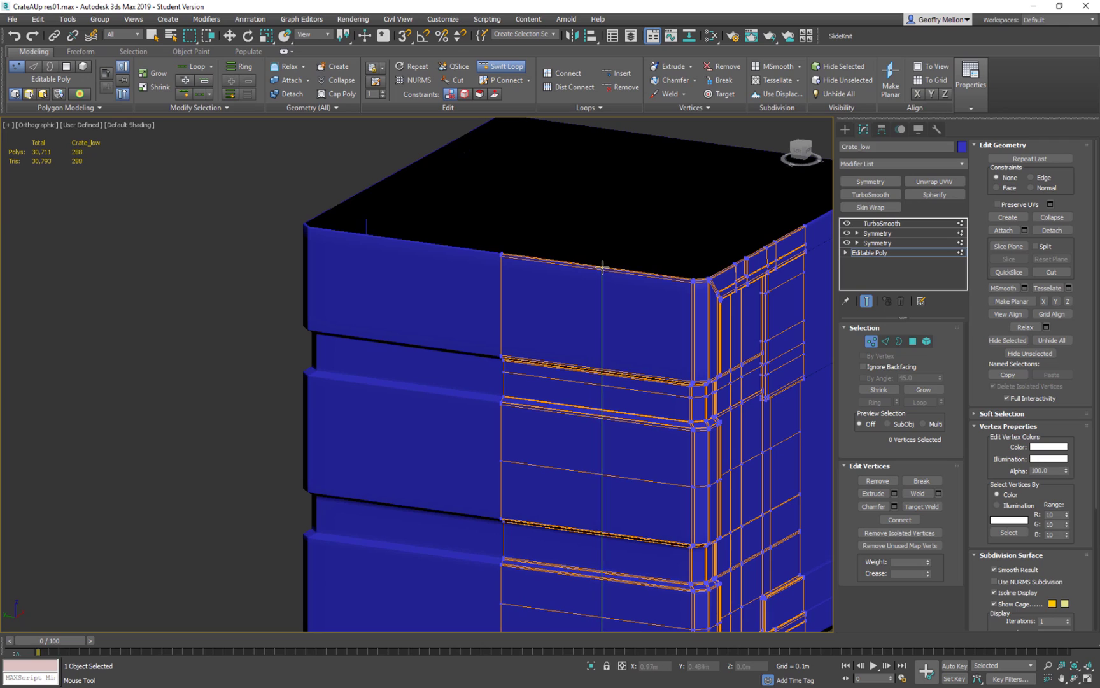
scroll(602, 266, "down", 5)
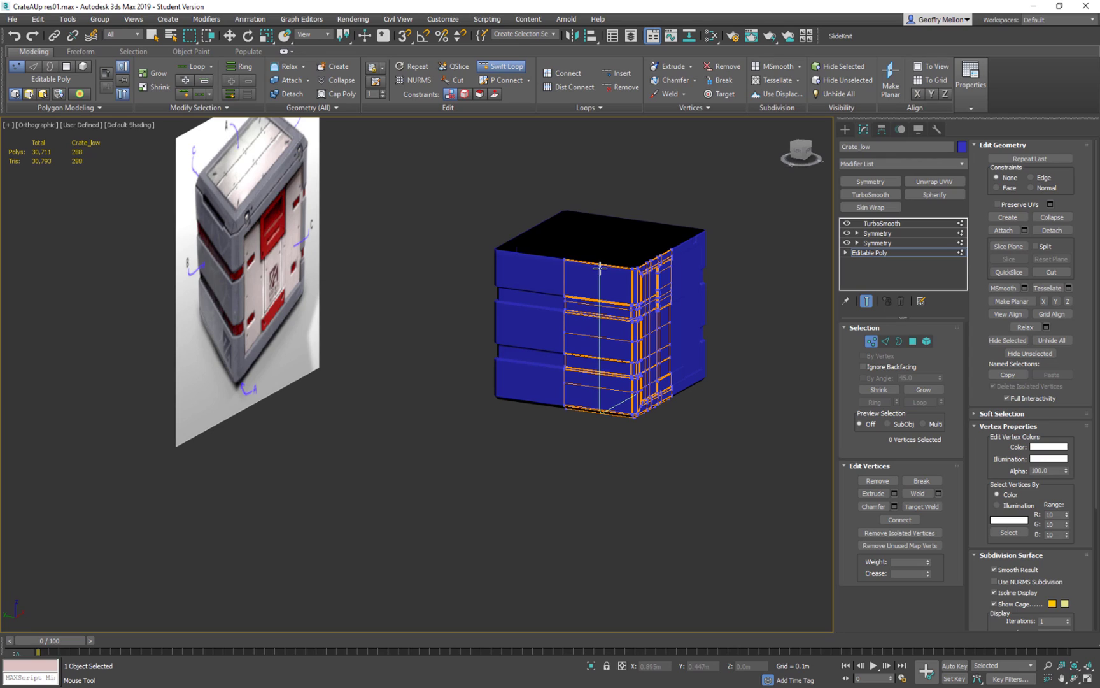
left_click(600, 267)
Add a horizontal Swift Loop around the uppermost side band, just below the top rim
scroll(643, 287, "up", 4)
scroll(656, 282, "down", 2)
scroll(627, 280, "down", 2)
scroll(630, 283, "up", 5)
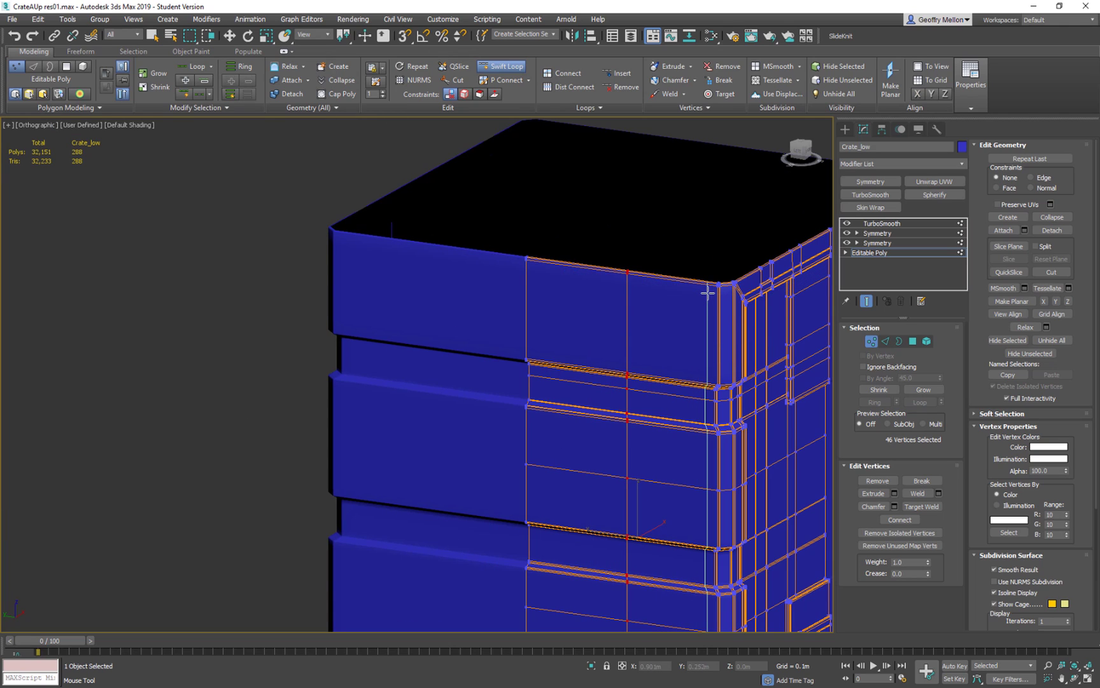
left_click(663, 304)
scroll(663, 303, "down", 5)
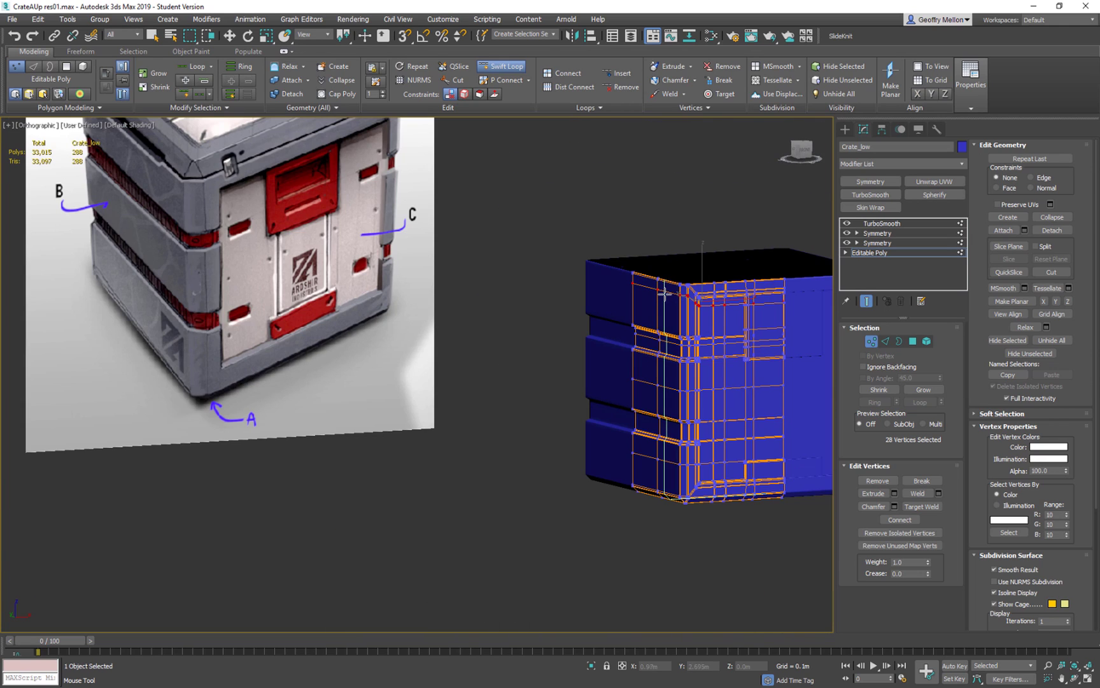
Shift the vertical side loop's vertices below the rim toward the centre line, leaving a slanted edge at the top
middle_click_drag(664, 292, 616, 255, "alt")
scroll(616, 255, "up", 3)
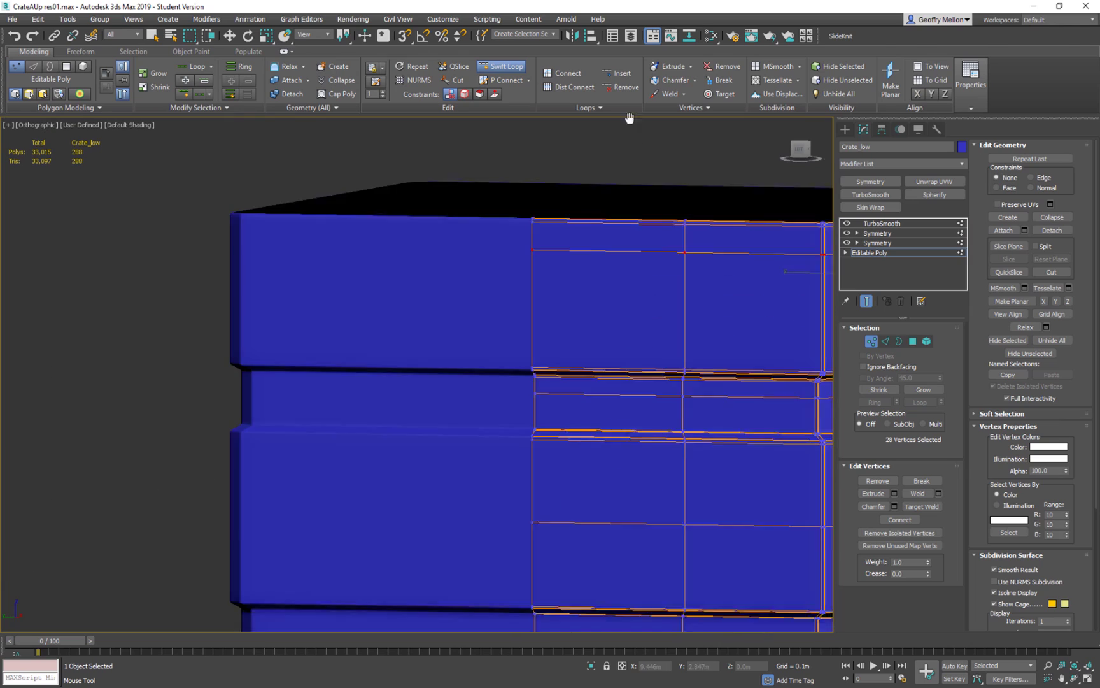
scroll(694, 246, "down", 3)
middle_click_drag(694, 245, 705, 248, "alt")
key("w")
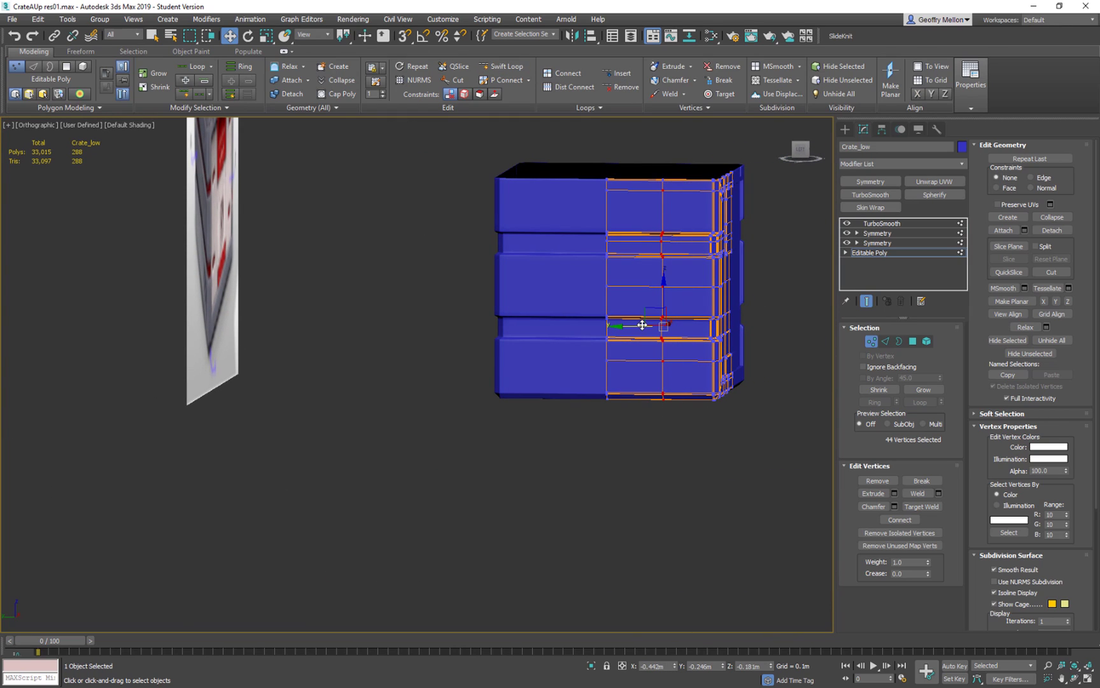
middle_click_drag(242, 185, 611, 331, "alt")
scroll(553, 320, "up", 4)
scroll(503, 322, "up", 2)
scroll(581, 325, "down", 3)
scroll(583, 296, "up", 5)
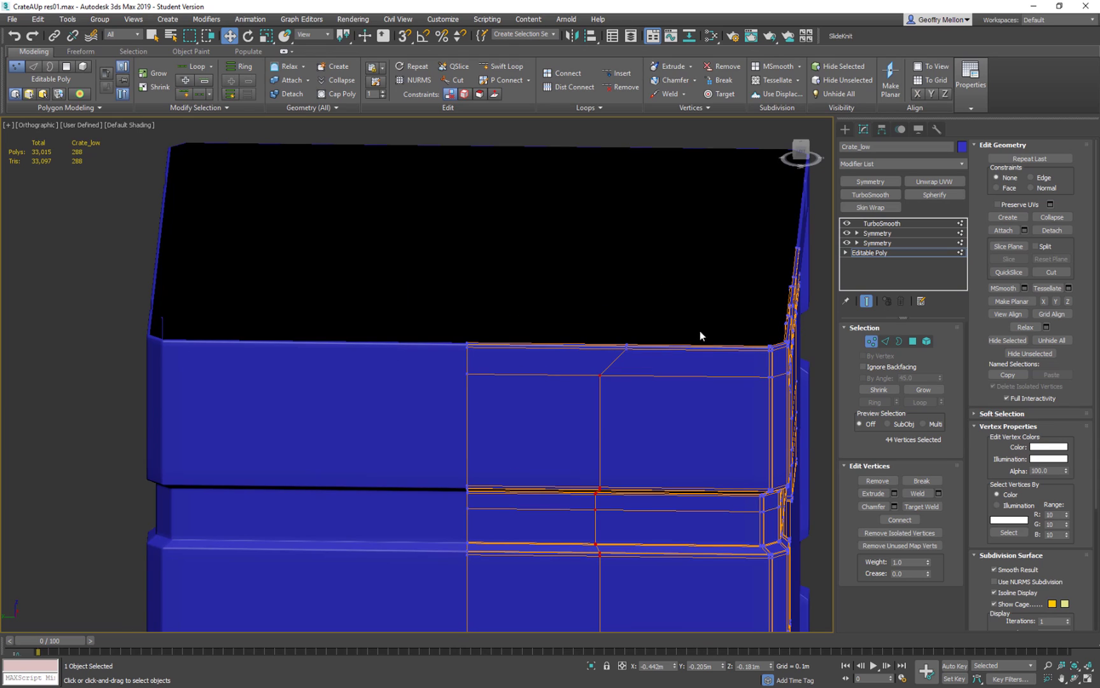
Delete the side wall's top-strip polygons between the centre line and the slanted edge to open a recess
key("4")
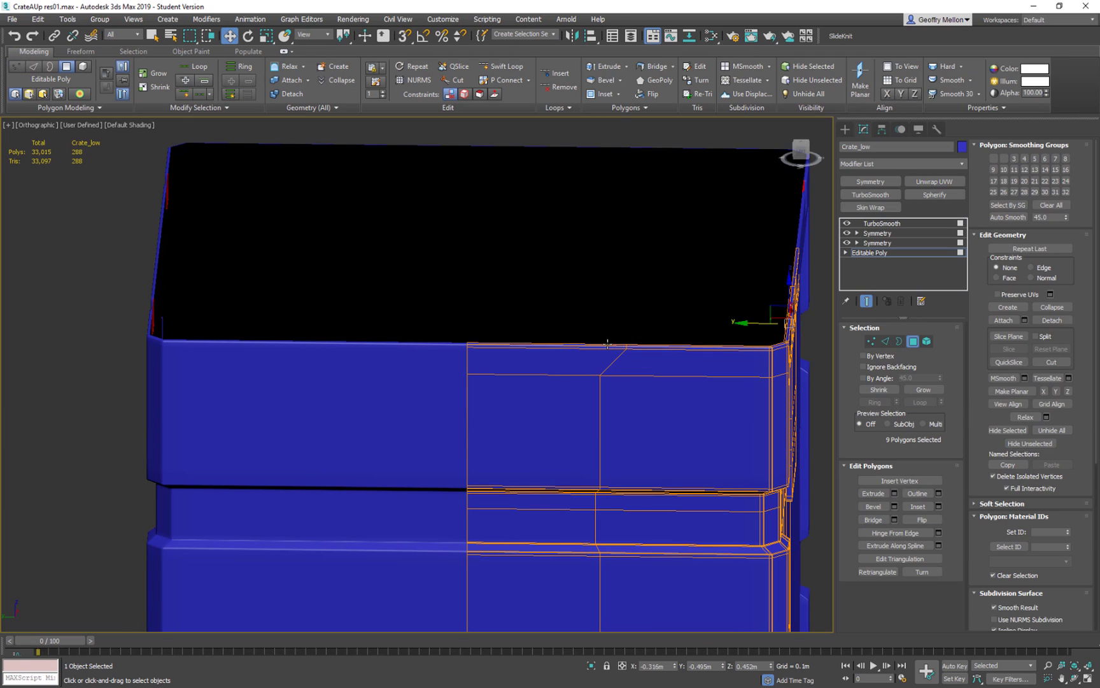
left_click(550, 358)
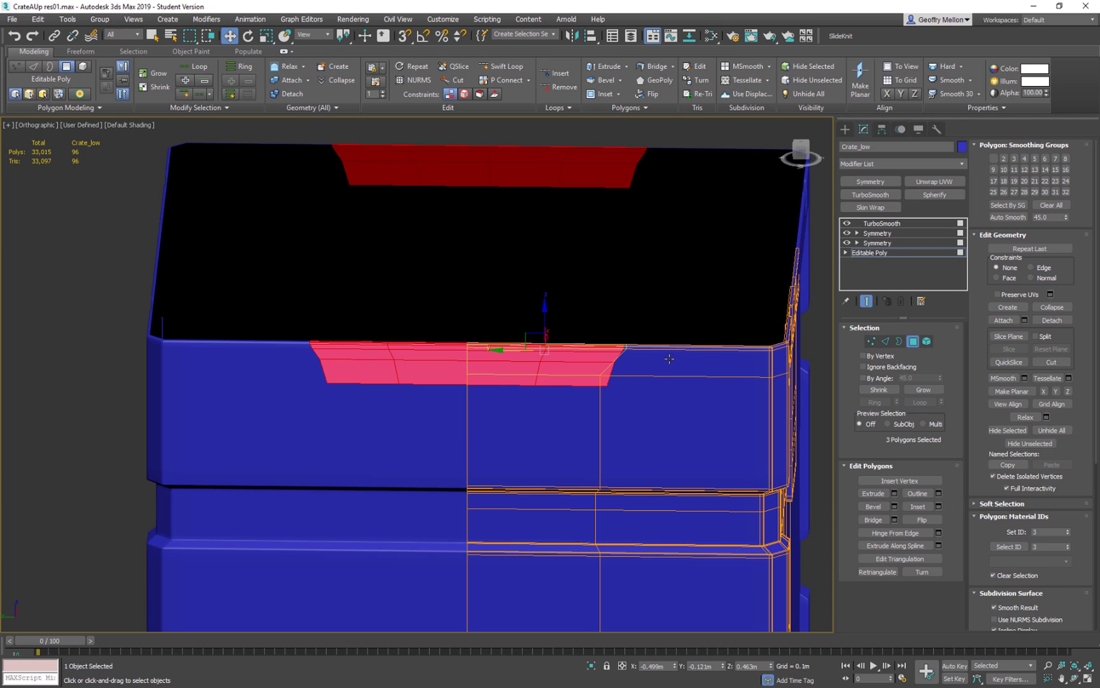
key("Delete")
middle_click_drag(669, 358, 633, 299)
scroll(648, 307, "down", 2)
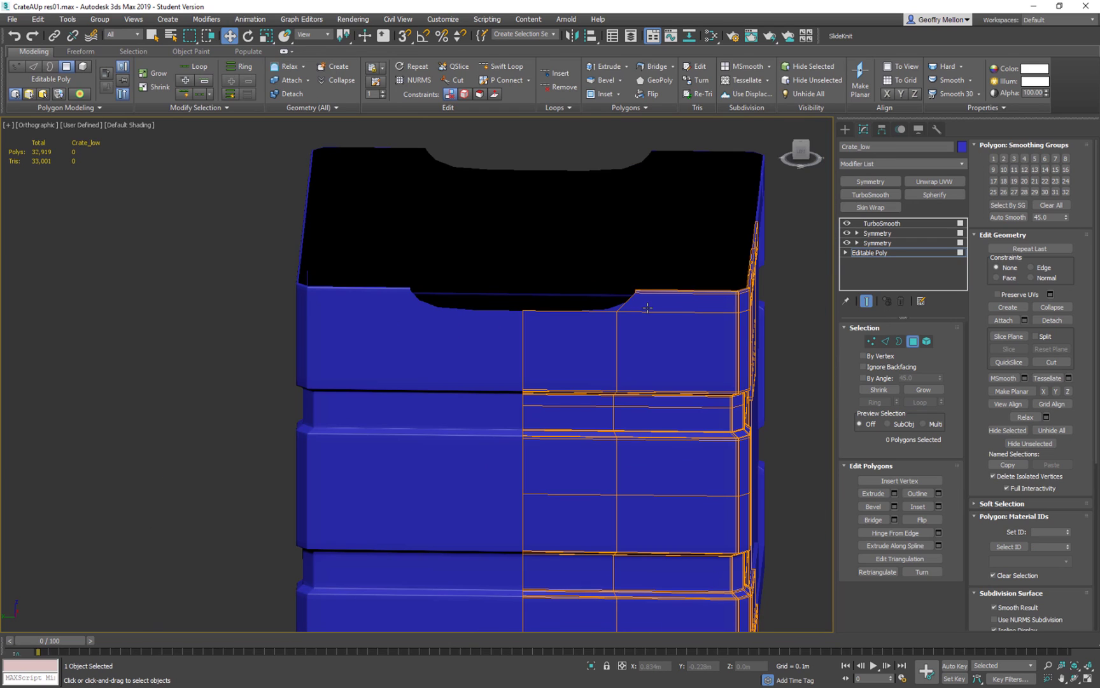
scroll(647, 308, "down", 4)
middle_click_drag(705, 341, 745, 343, "alt")
scroll(638, 357, "up", 5)
scroll(614, 330, "down", 5)
scroll(628, 323, "up", 6)
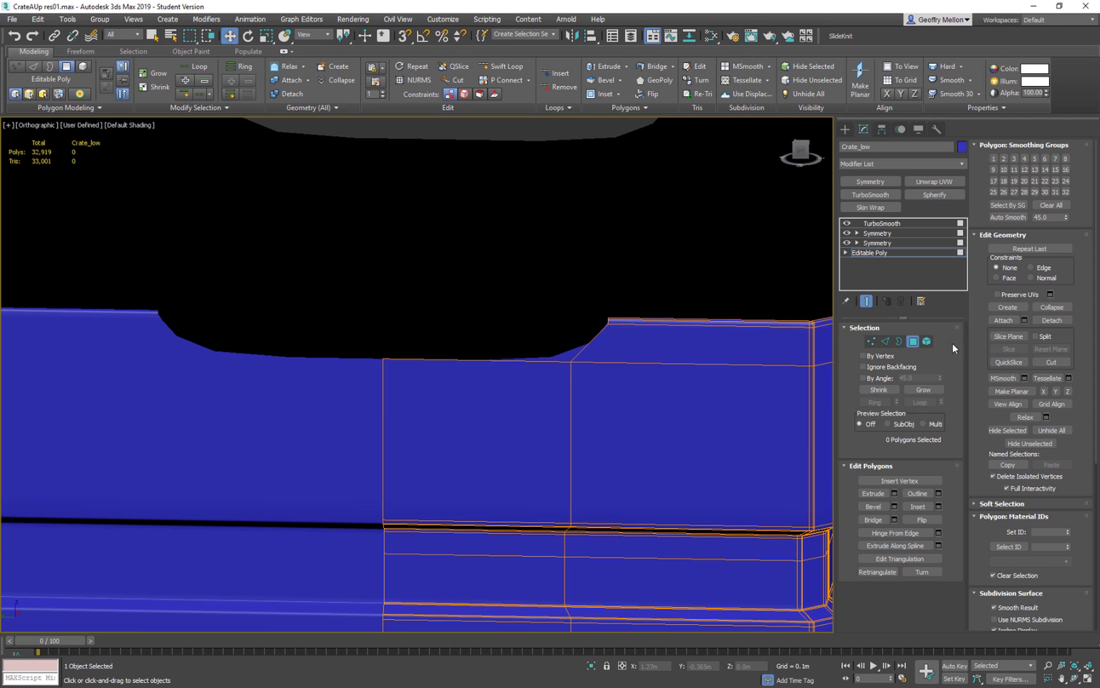
Extrude the side recess's bottom, slanted and short vertical border edges about 0.005 m inward along X
left_click(887, 341)
double_click(557, 359)
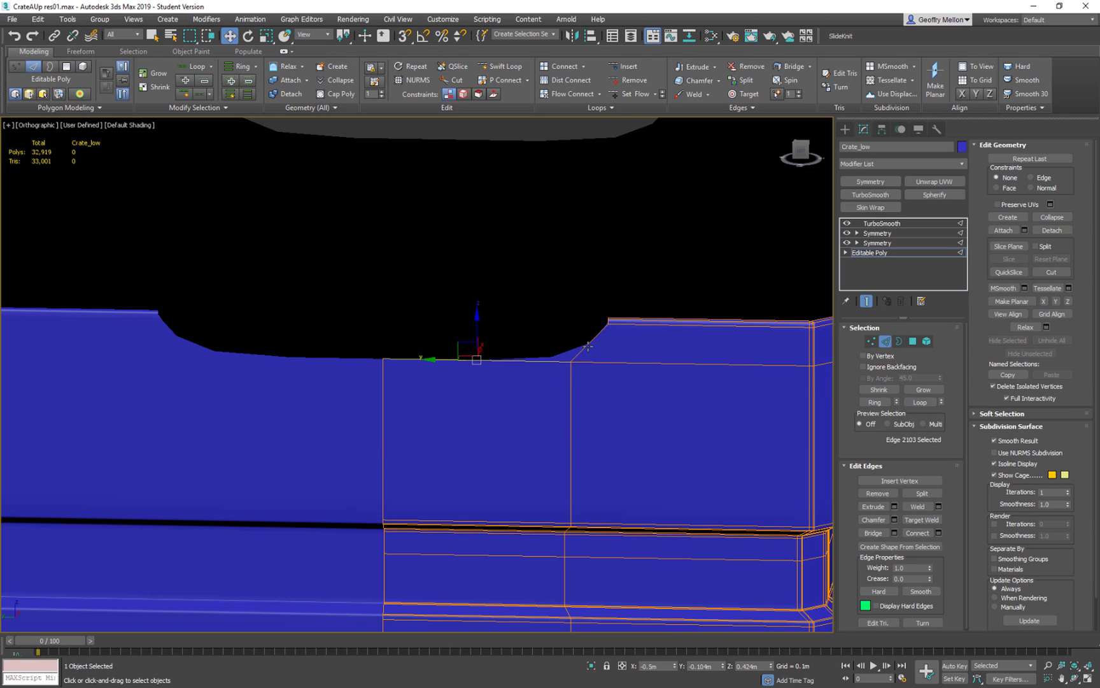
middle_click_drag(603, 355, 661, 353, "alt")
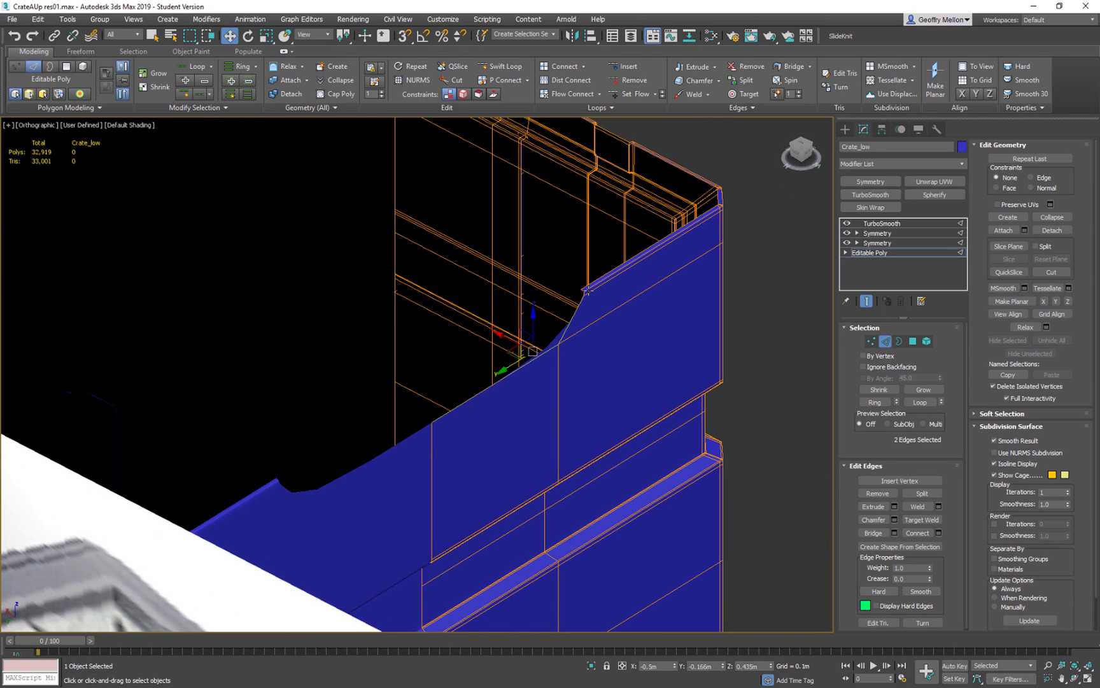
scroll(604, 312, "up", 3)
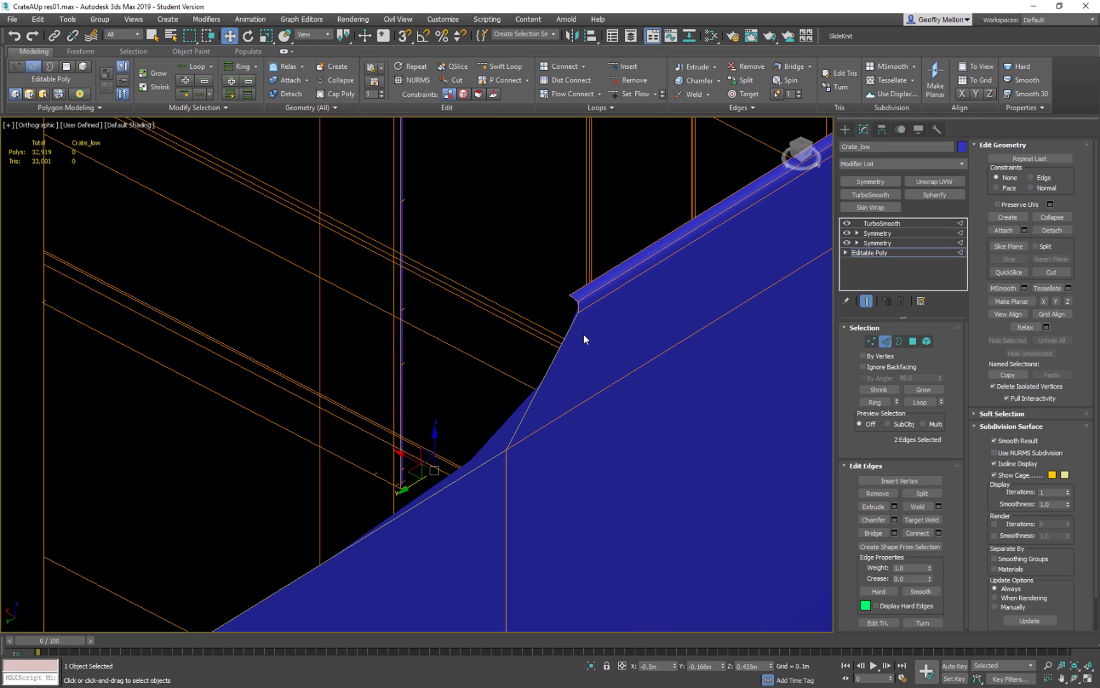
left_click_drag(410, 462, 401, 454, "shift")
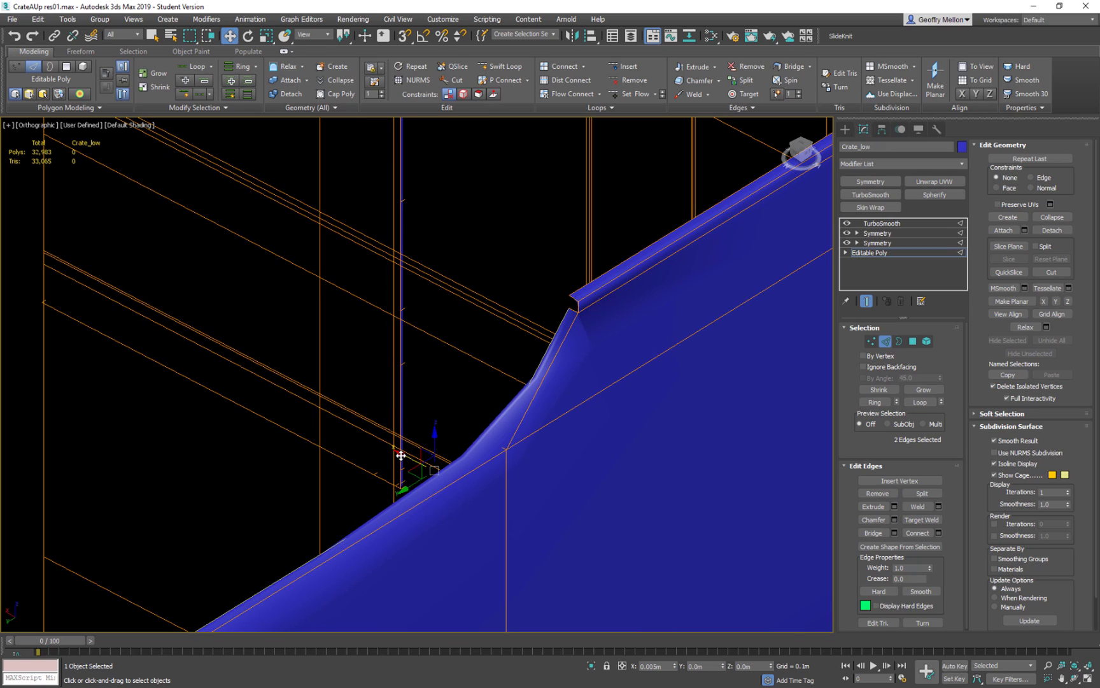
key("ctrl+z")
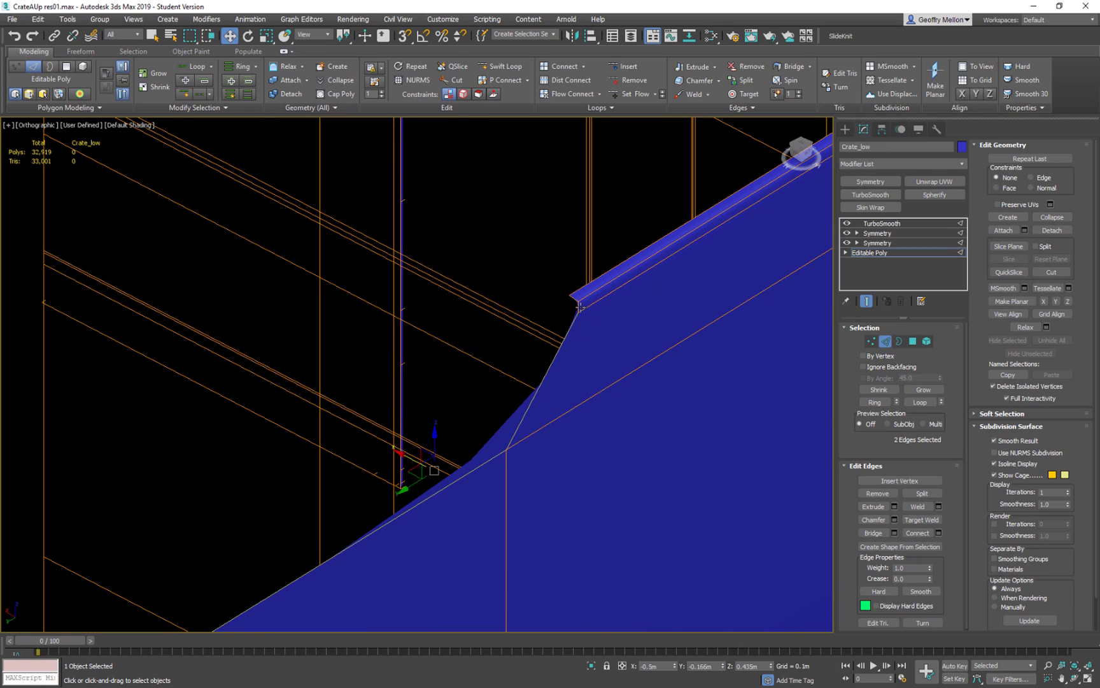
mouse_move(590, 393)
middle_mouse_down()
mouse_move(572, 401)
mouse_move(581, 406)
middle_mouse_up()
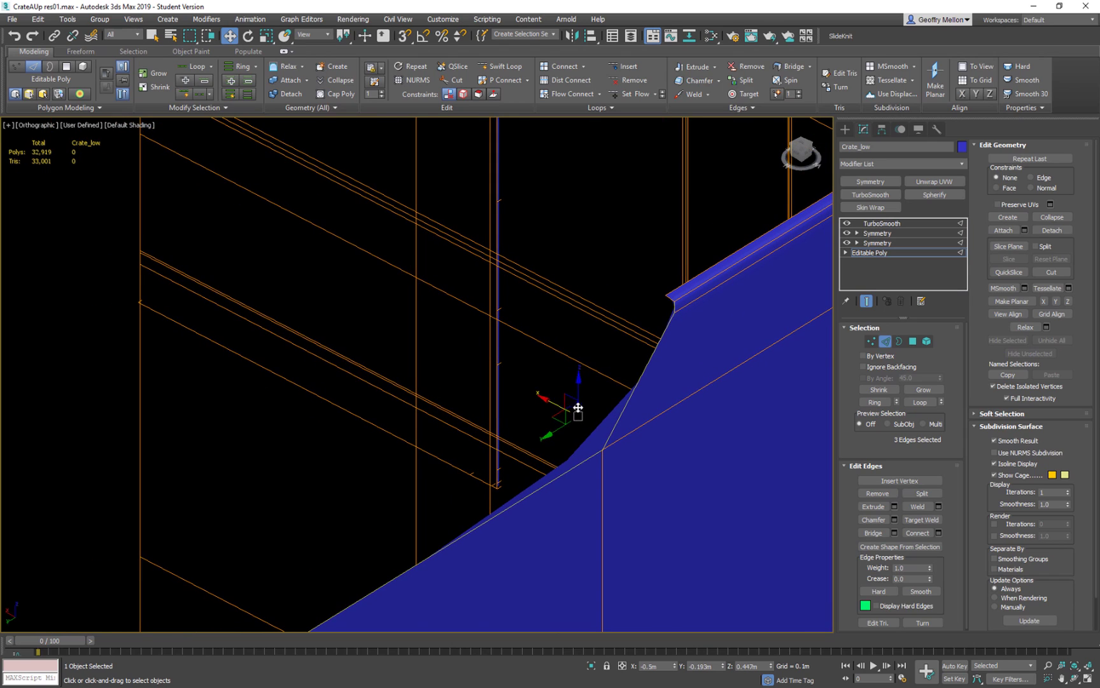
left_click_drag(553, 404, 543, 401, "shift")
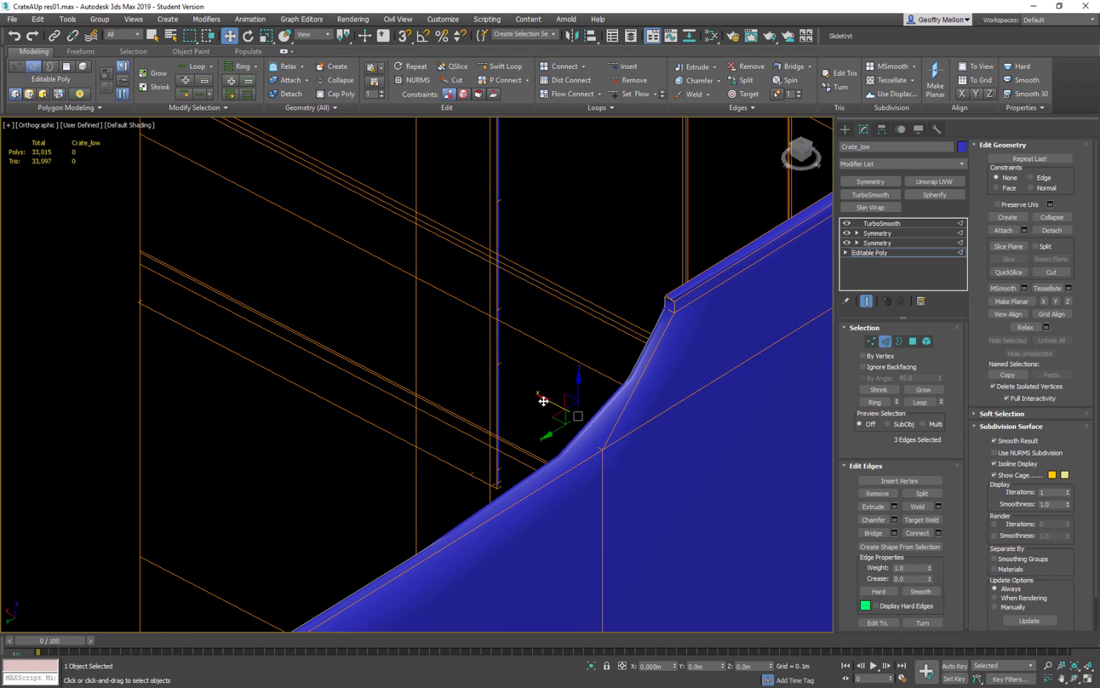
Weld the overlapping vertices where the recess's new inner strip meets the end of the top rim
scroll(626, 408, "up", 3)
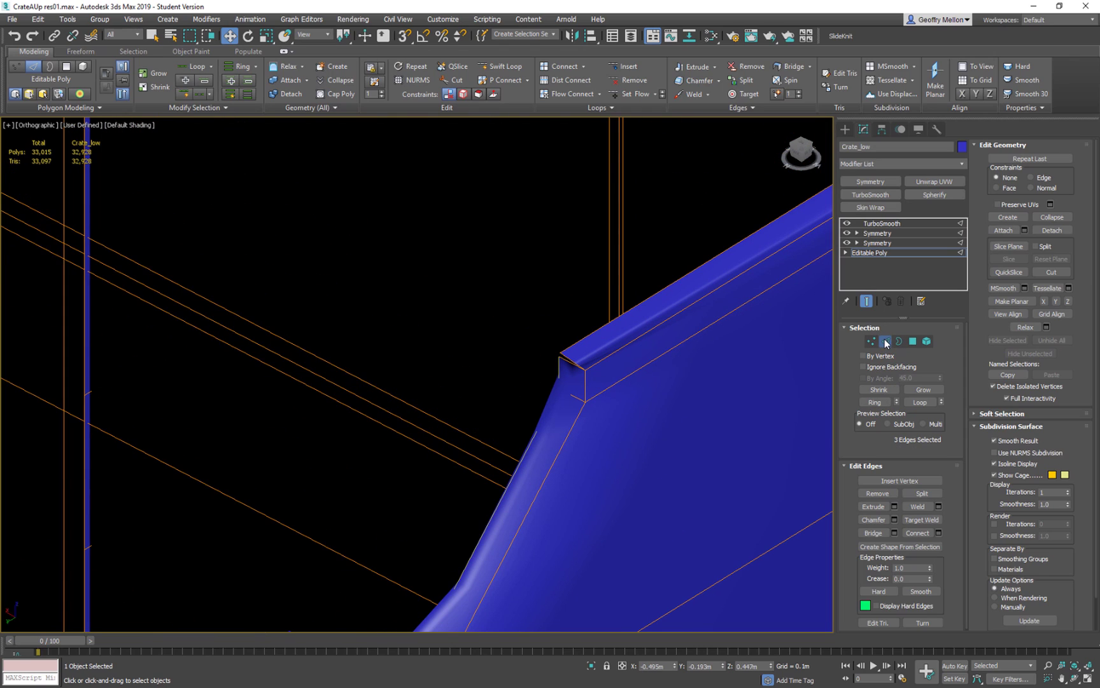
key("1")
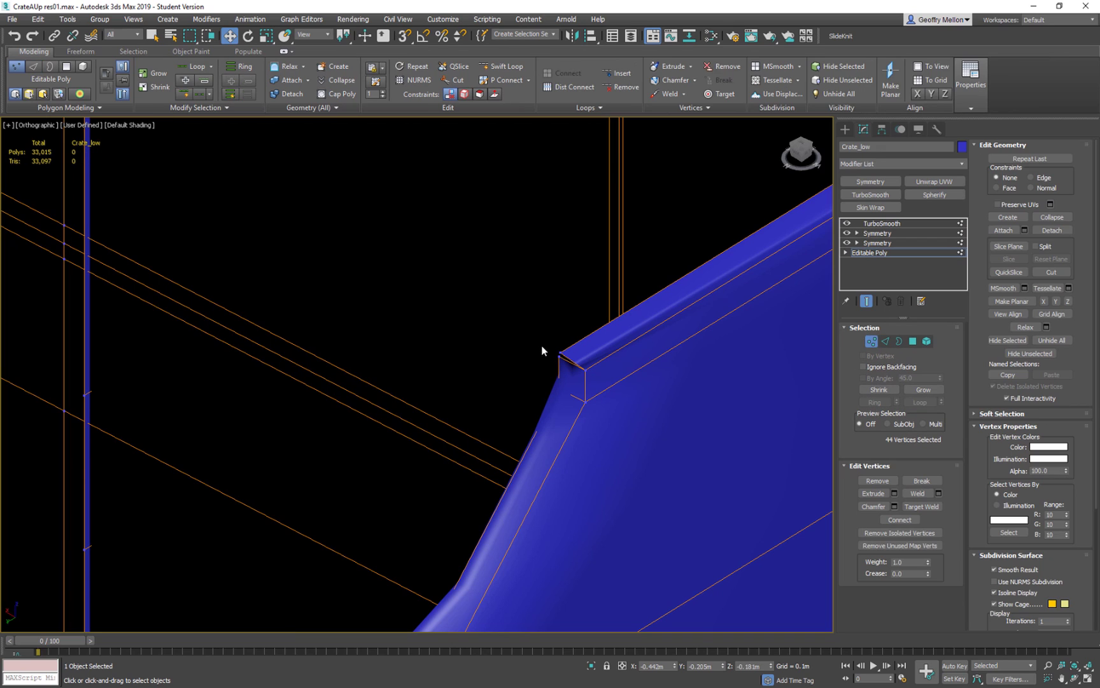
left_click(573, 369)
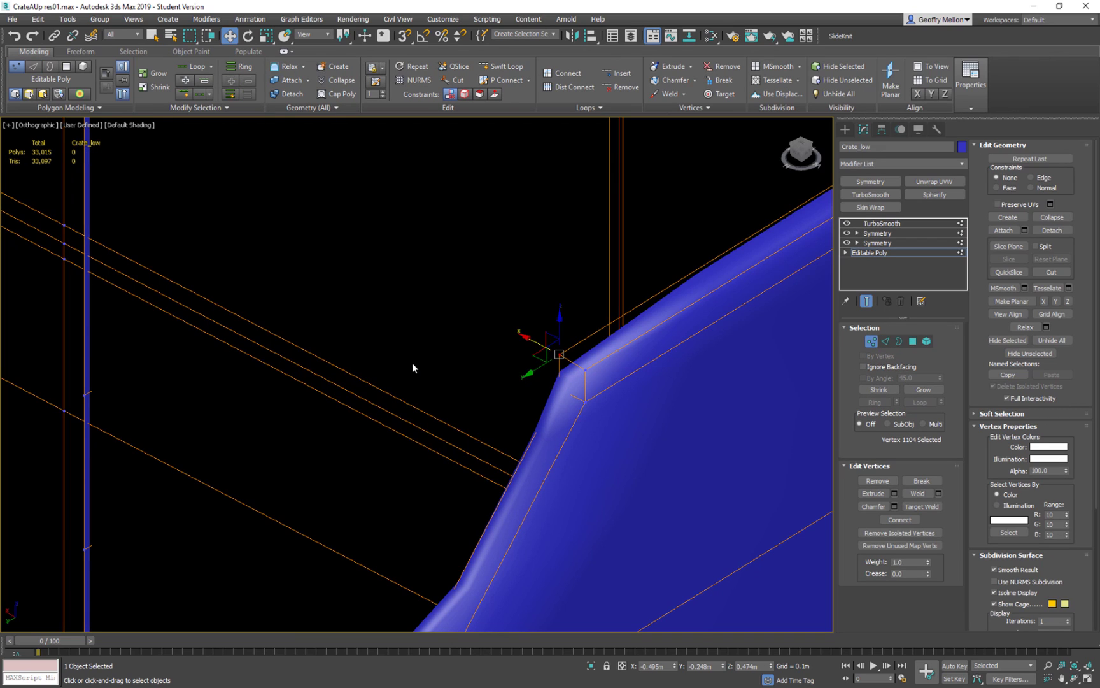
scroll(412, 364, "down", 3)
middle_click_drag(413, 363, 745, 340)
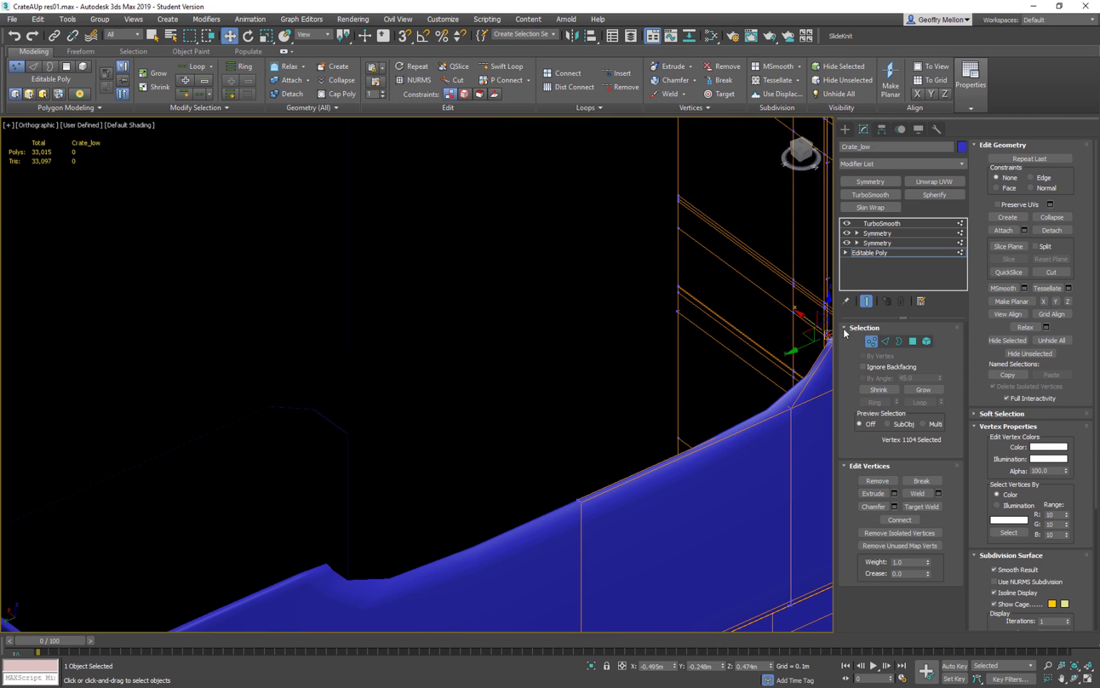
With the end-result display off, extrude the recess's inner bottom edge up to about rim height and fill the gap beside the slanted edge
left_click(866, 301)
mouse_move(707, 393)
middle_mouse_down()
mouse_move(549, 347)
mouse_move(601, 352)
mouse_move(412, 383)
mouse_move(430, 413)
mouse_move(490, 393)
mouse_move(489, 339)
mouse_move(450, 353)
mouse_move(668, 378)
mouse_move(643, 422)
mouse_move(690, 413)
mouse_move(707, 373)
middle_mouse_up()
scroll(707, 374, "up", 5)
middle_click_drag(612, 412, 645, 395)
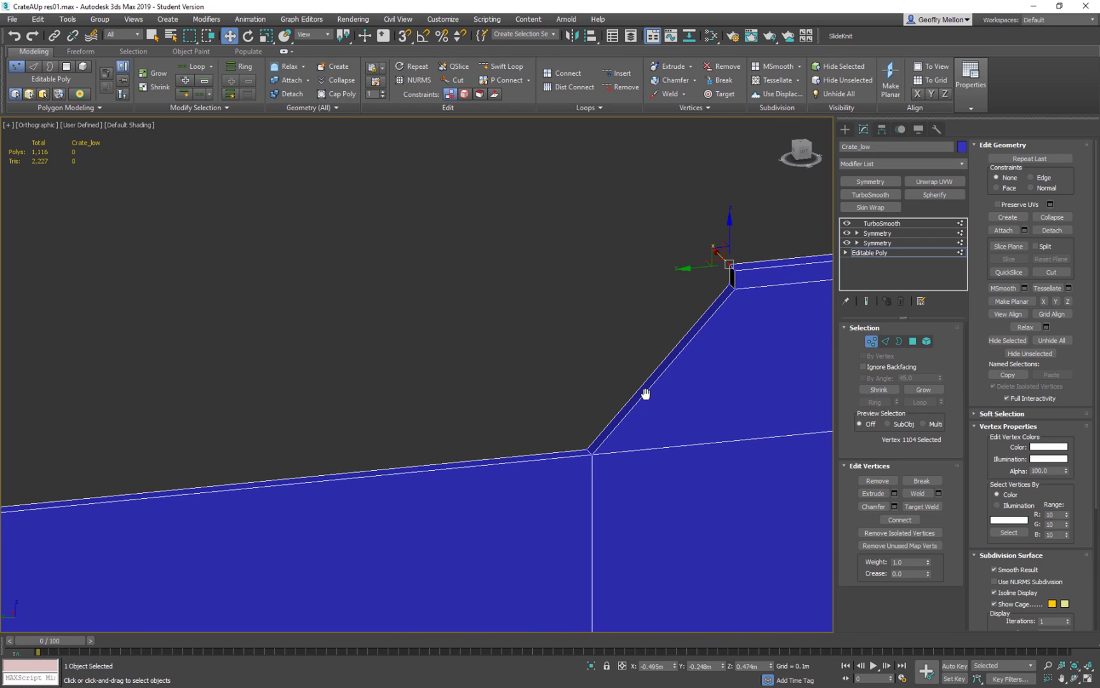
key("2")
double_click(558, 453)
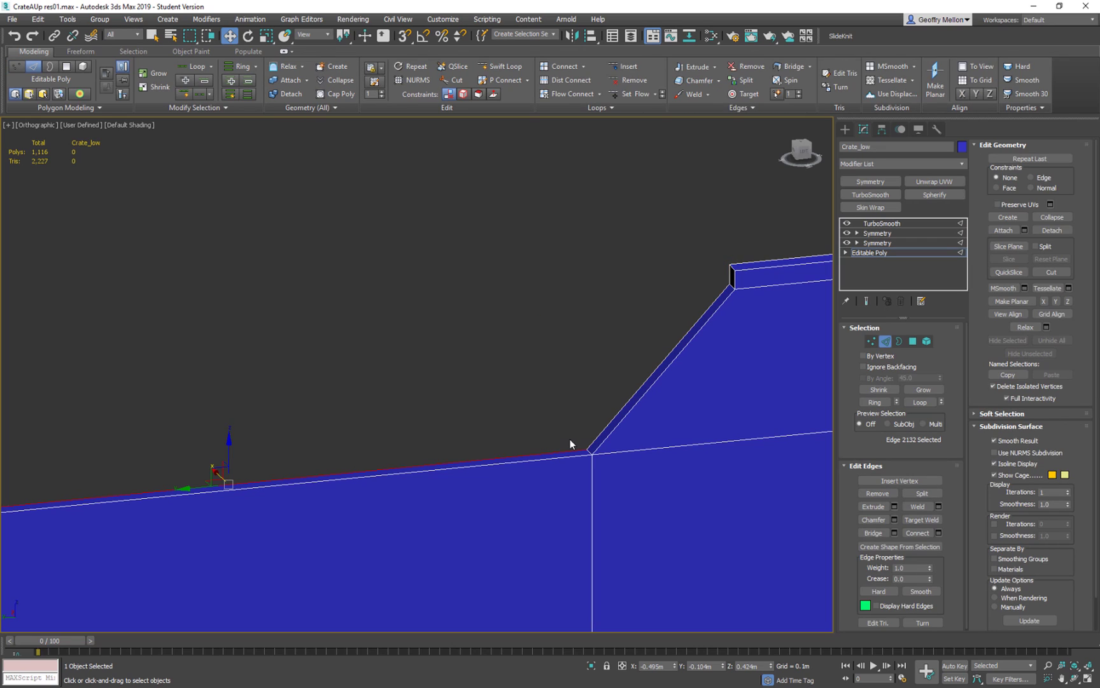
left_click_drag(444, 394, 451, 343, "shift")
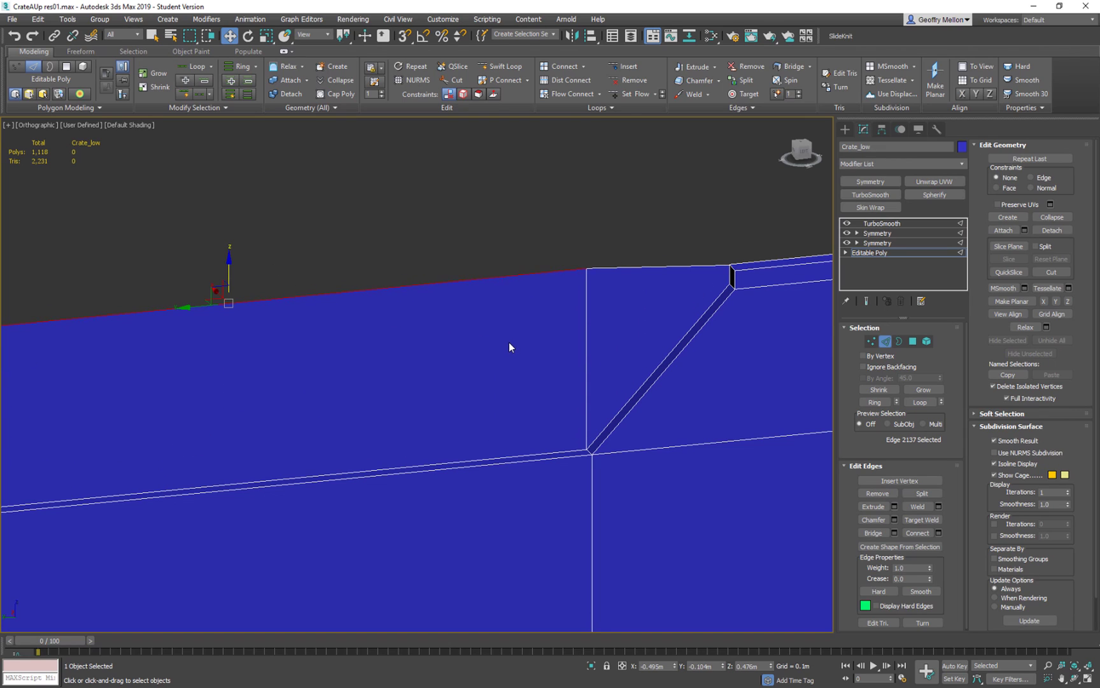
Adjust the height of the new back panel's top edge in the Left view to roughly match the side's top rim
key("l")
key("z")
scroll(564, 364, "down", 3)
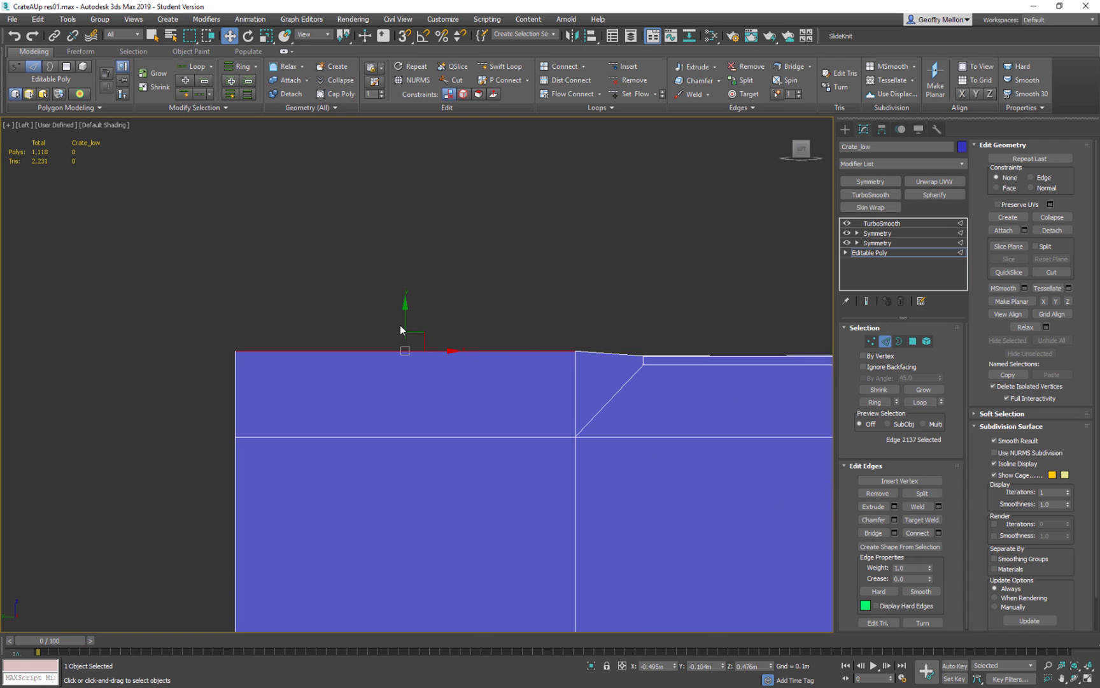
left_click_drag(406, 323, 405, 325)
middle_click_drag(612, 390, 640, 366, "alt")
scroll(655, 347, "up", 4)
scroll(775, 309, "up", 4)
scroll(775, 307, "down", 5)
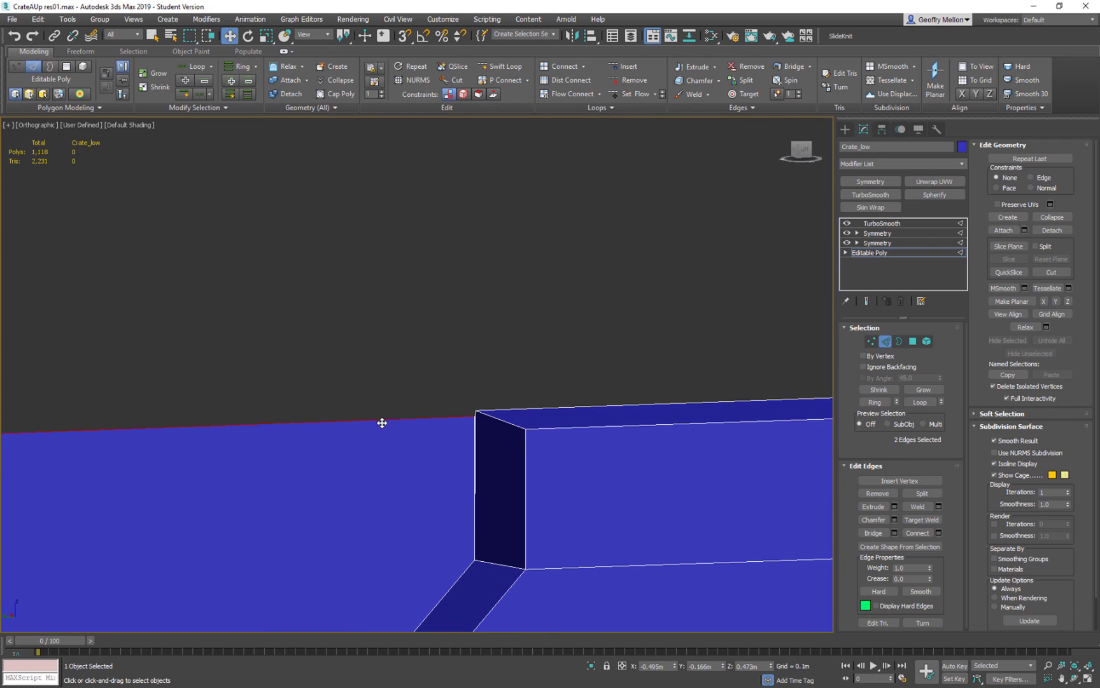
Fine-tune the back panel's two top edges vertically until they line up with the rim's corner vertex
scroll(403, 396, "down", 4)
middle_click_drag(433, 407, 692, 464)
scroll(692, 464, "down", 2)
left_click_drag(435, 437, 436, 437)
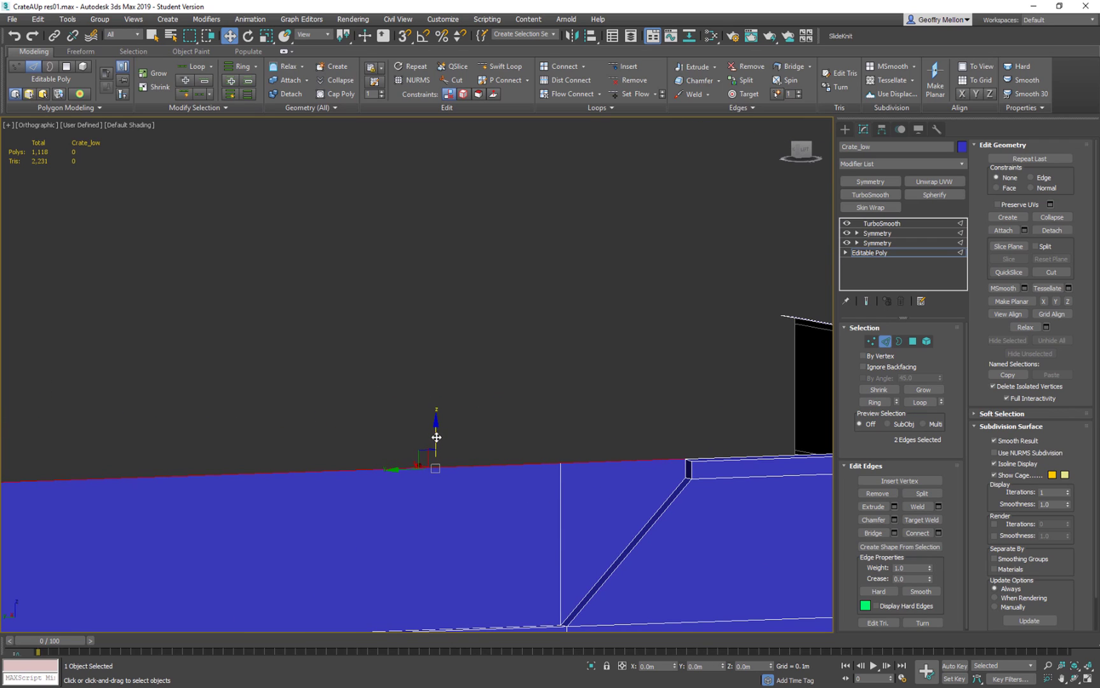
scroll(681, 472, "up", 3)
middle_click_drag(682, 469, 523, 397)
scroll(546, 425, "up", 4)
left_click_drag(461, 401, 460, 407)
key("1")
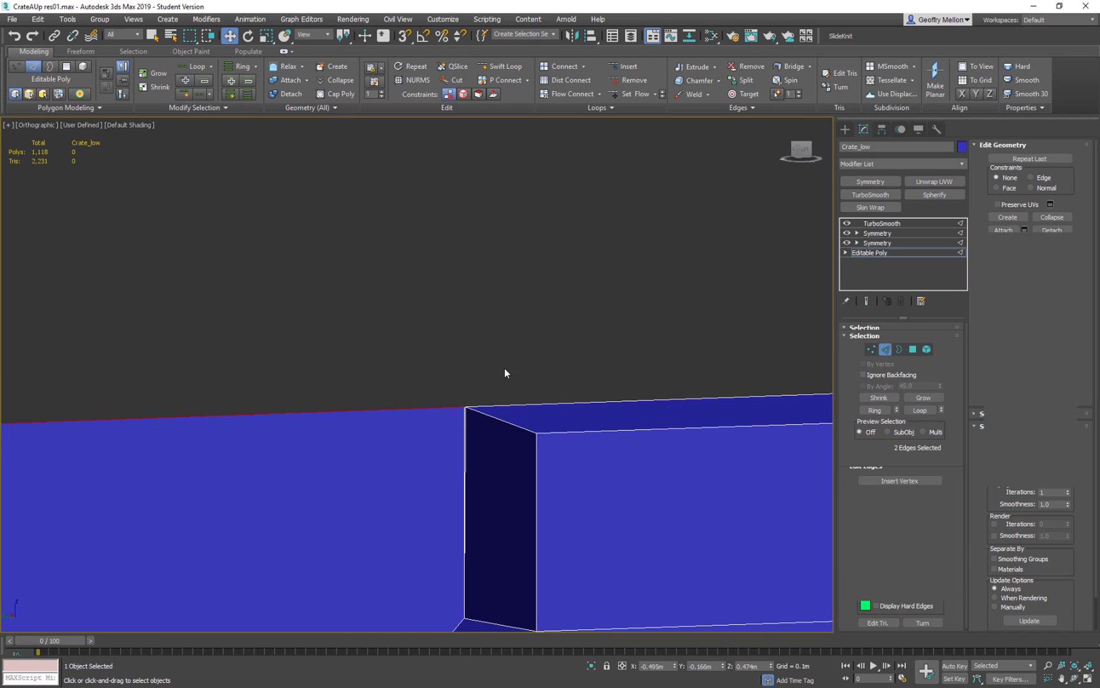
left_click(464, 407)
Compare the side recess and its back panel with the top side groove in the reference image
mouse_move(513, 404)
middle_mouse_down("alt")
mouse_move(546, 427)
mouse_move(640, 377)
mouse_move(588, 404)
mouse_move(604, 369)
mouse_move(469, 371)
mouse_move(556, 401)
mouse_move(496, 438)
mouse_move(555, 404)
mouse_move(504, 412)
mouse_move(521, 385)
mouse_move(529, 394)
middle_mouse_up("alt")
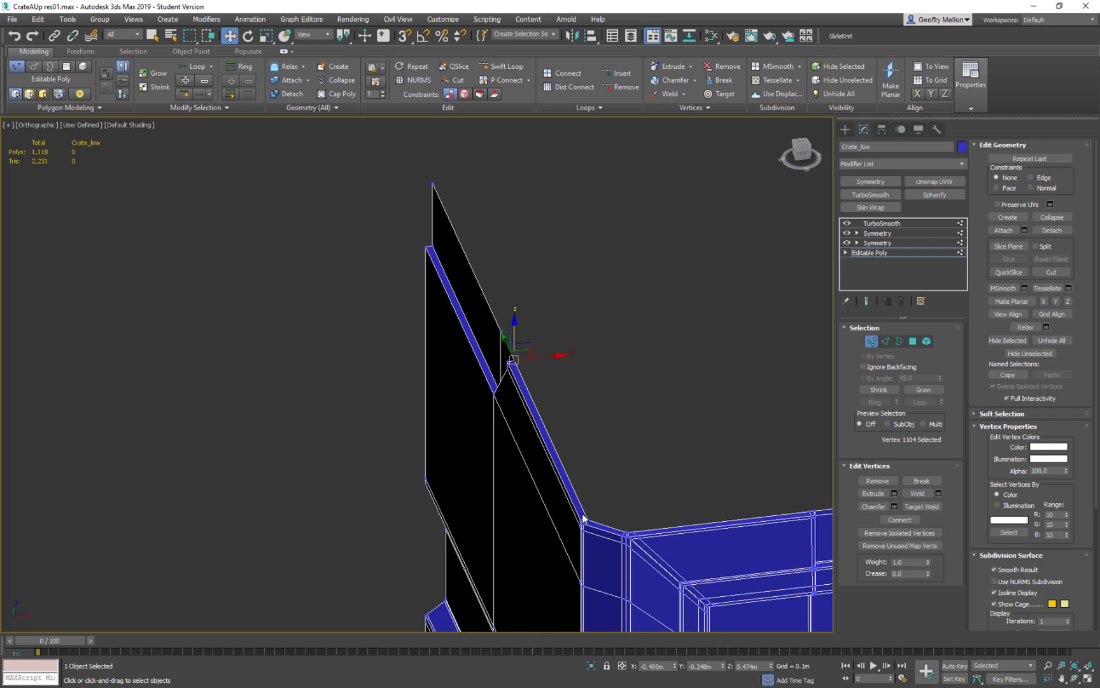
middle_click_drag(590, 484, 648, 412, "alt")
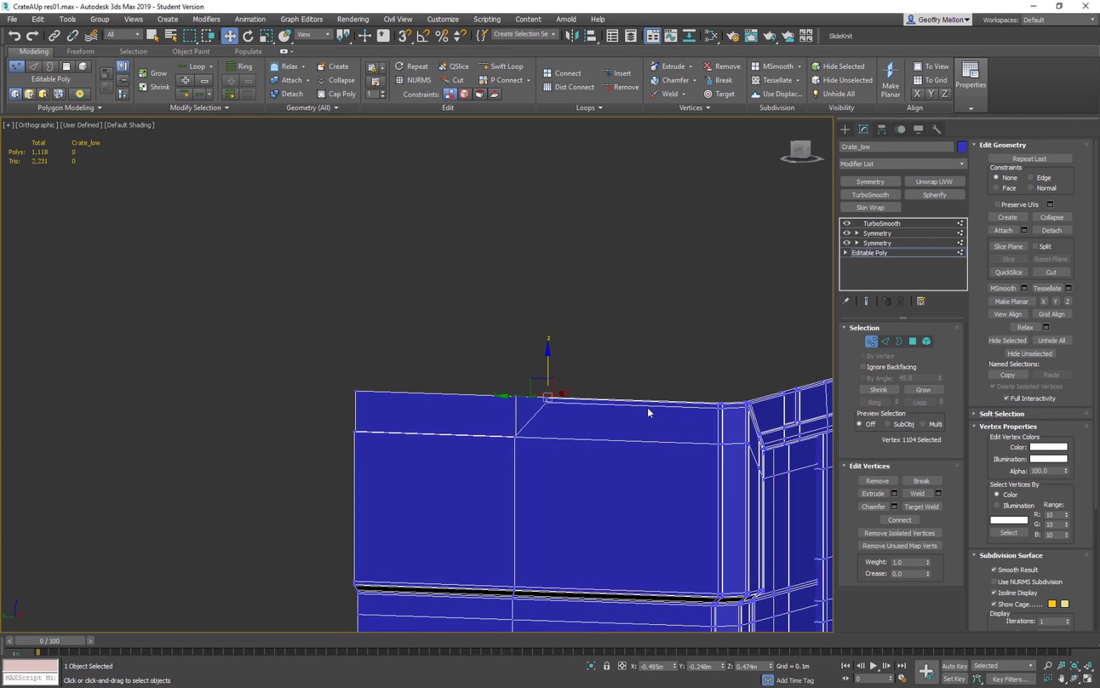
scroll(579, 381, "down", 10)
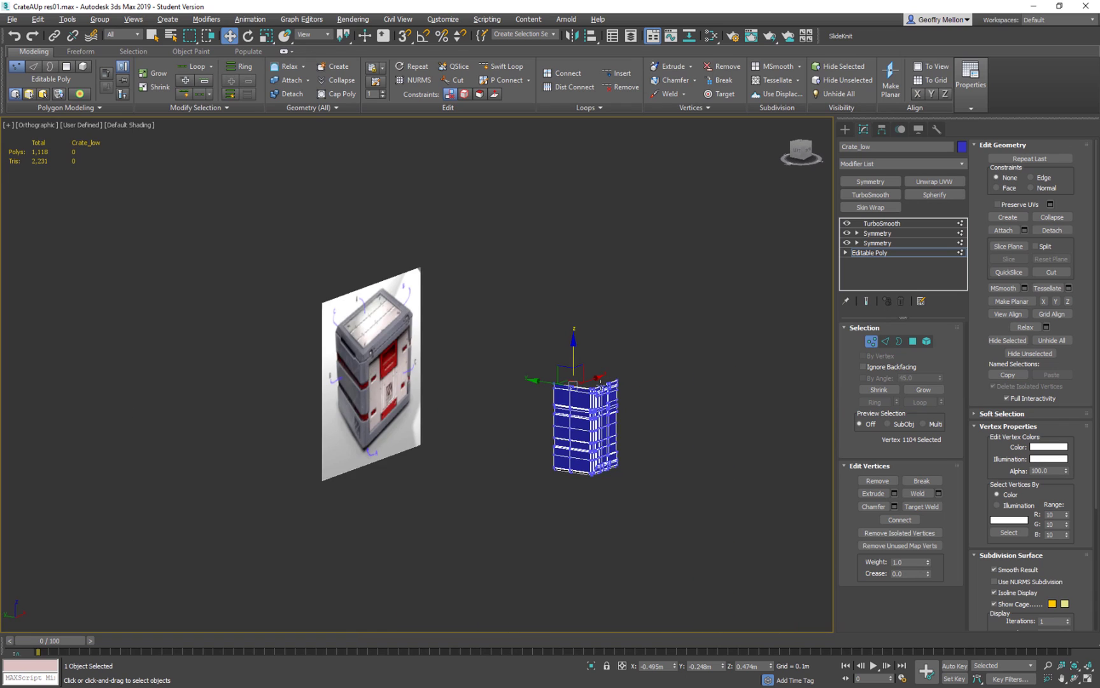
scroll(486, 388, "up", 15)
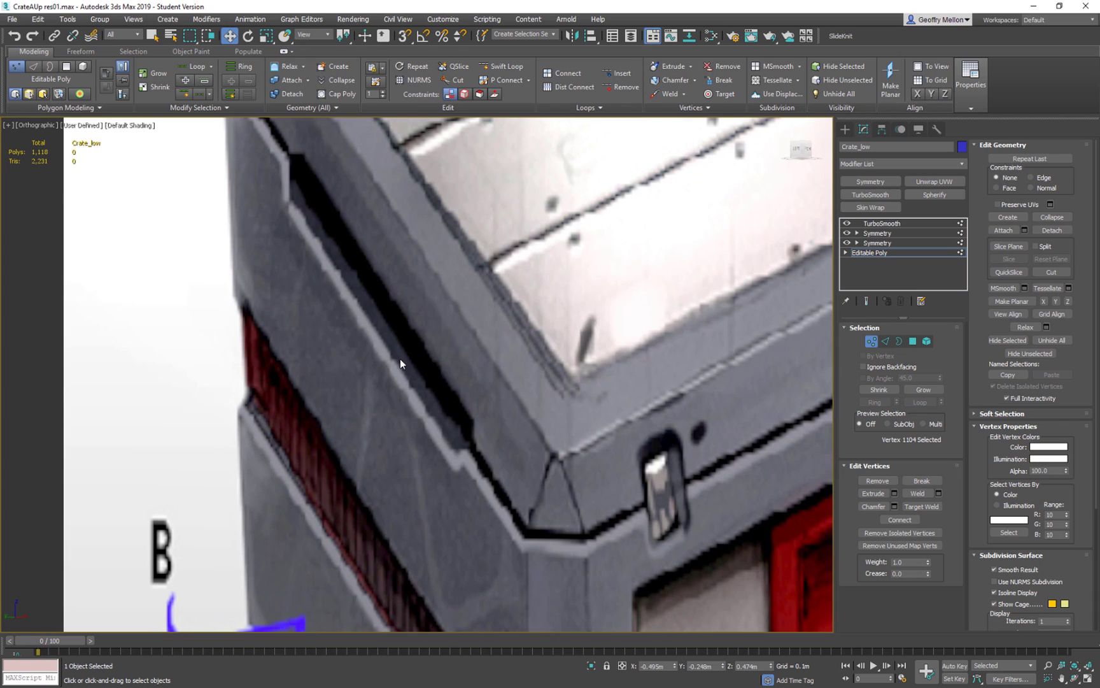
scroll(400, 358, "down", 10)
middle_click_drag(825, 492, 592, 379)
scroll(673, 314, "up", 5)
scroll(532, 360, "up", 4)
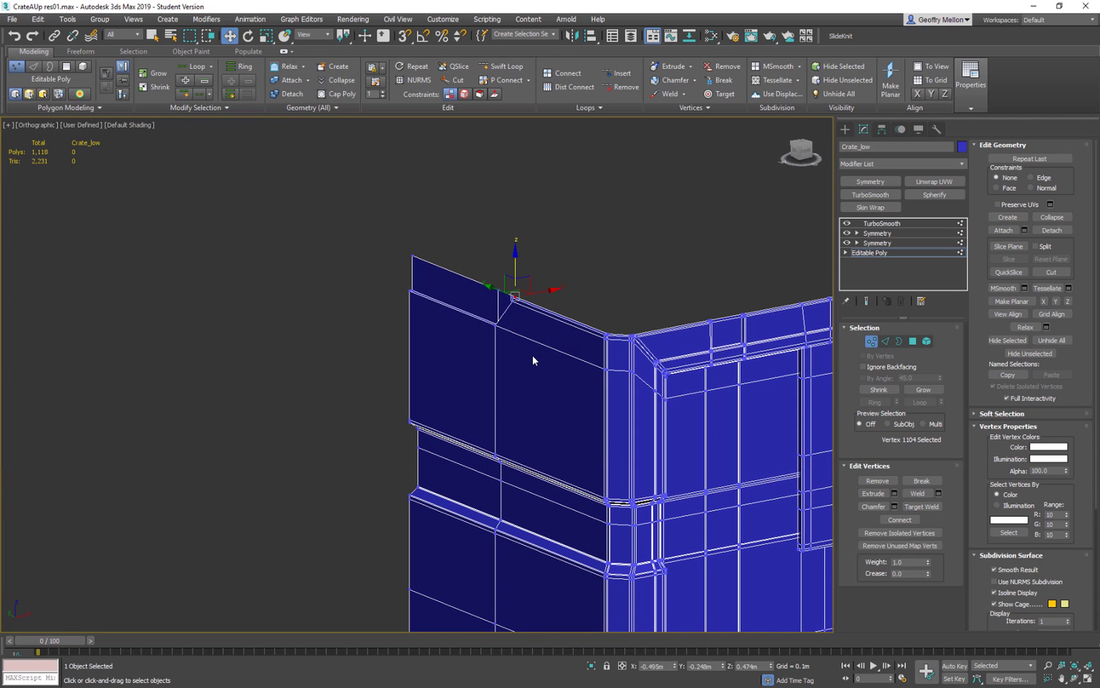
middle_click_drag(614, 354, 581, 346, "alt")
scroll(504, 297, "up", 6)
scroll(561, 297, "down", 5)
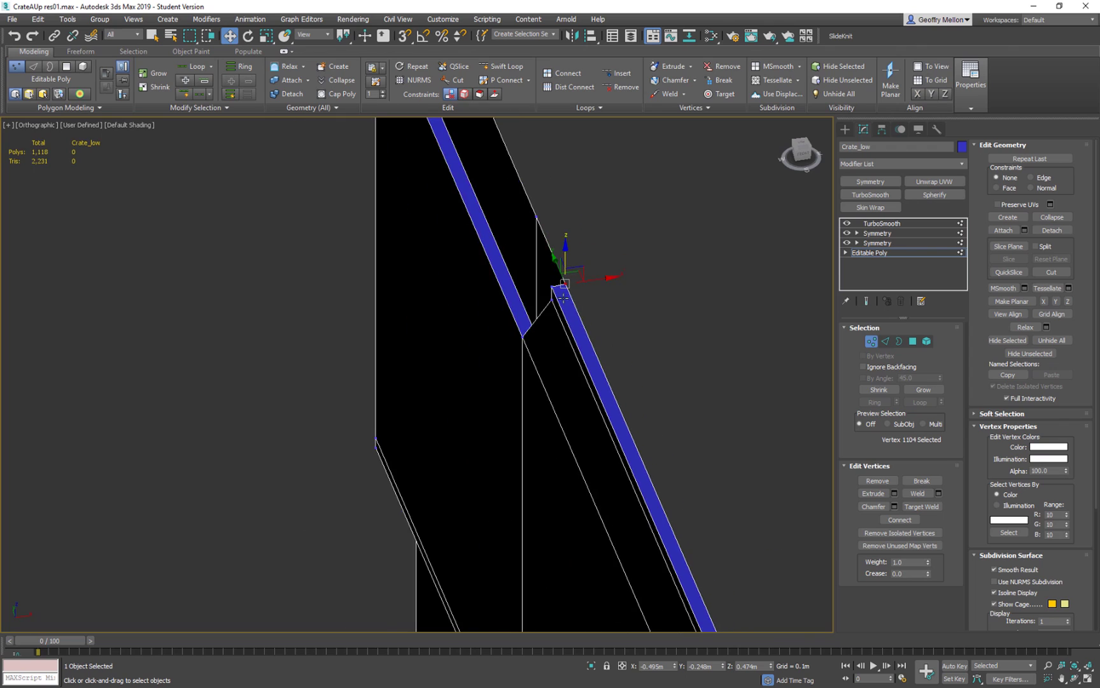
Turn the end-result display back on, hide the edged-faces wireframe, and inspect the front notch in the top rim
left_click(869, 302)
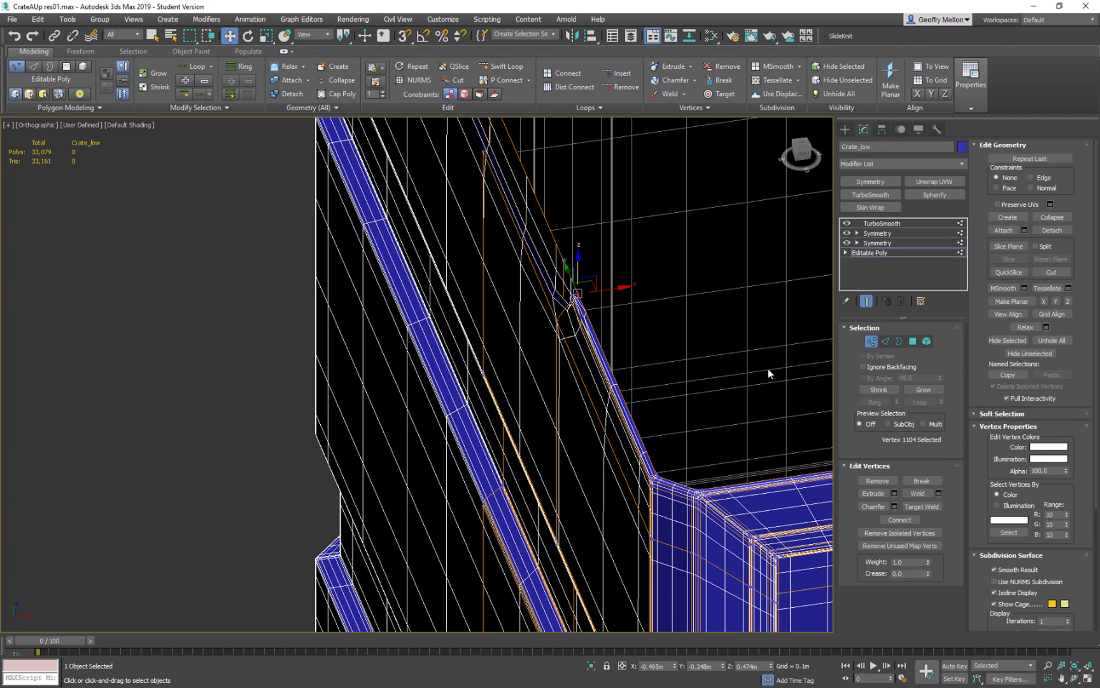
key("F4")
middle_click_drag(582, 358, 602, 326)
scroll(423, 314, "down", 4)
scroll(604, 324, "up", 5)
middle_click_drag(469, 286, 629, 302)
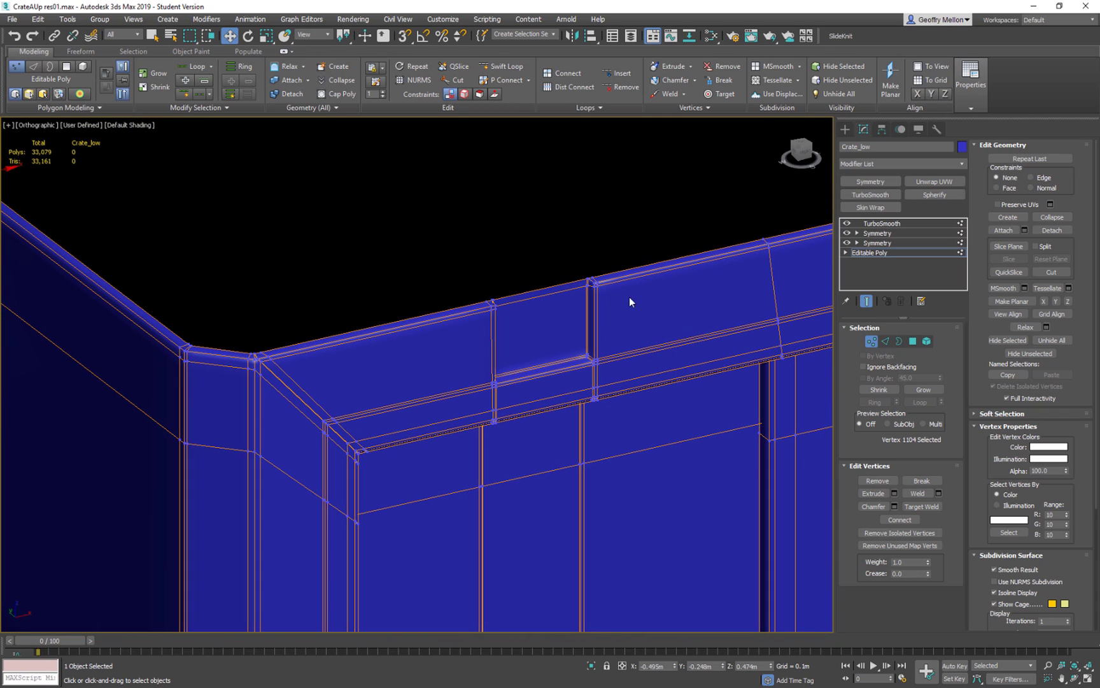
middle_click_drag(570, 333, 415, 353, "alt")
scroll(415, 350, "up", 1)
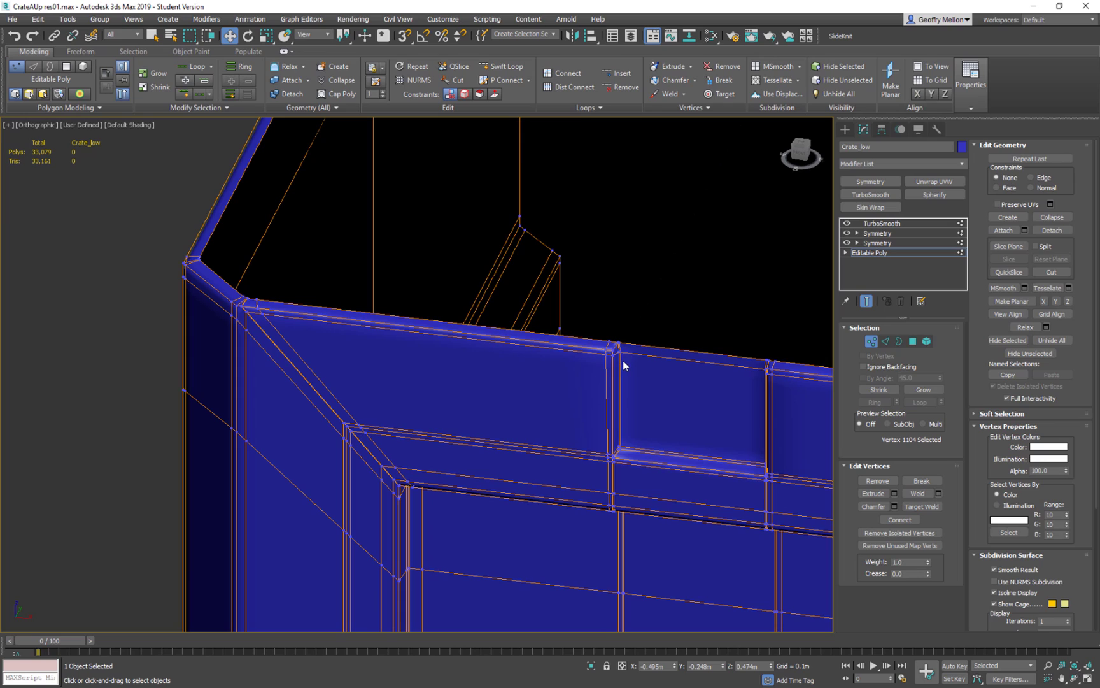
Try to add a Swift Loop around the top rim that follows the front notch and the side recess
key("alt+1")
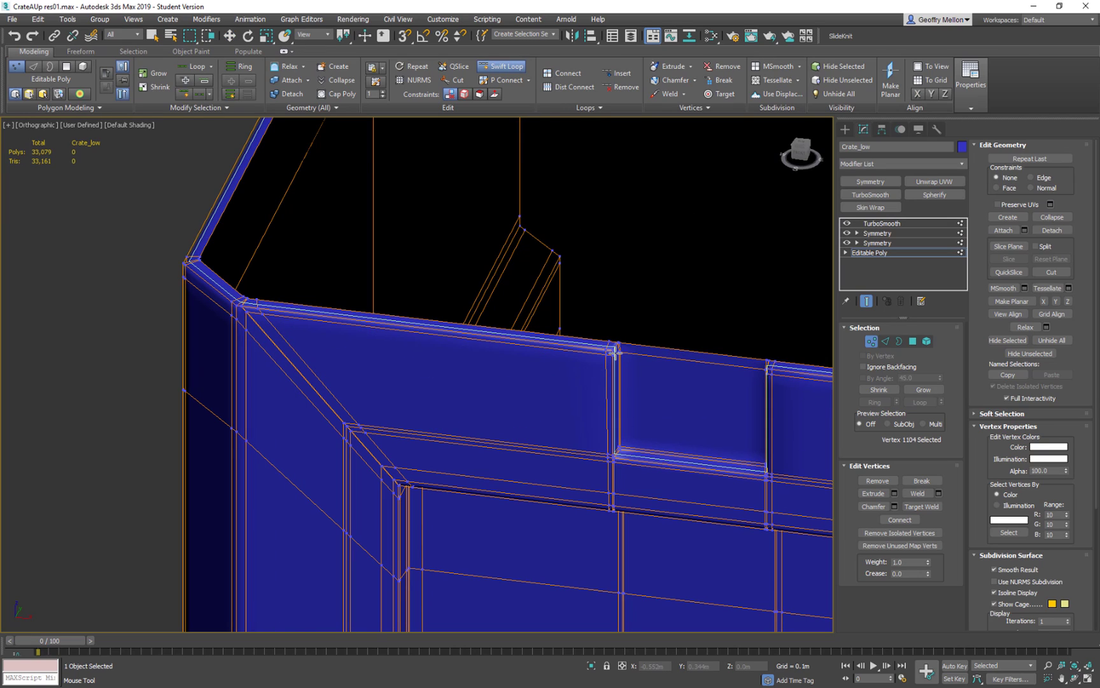
scroll(494, 318, "down", 3)
middle_click_drag(520, 323, 567, 377)
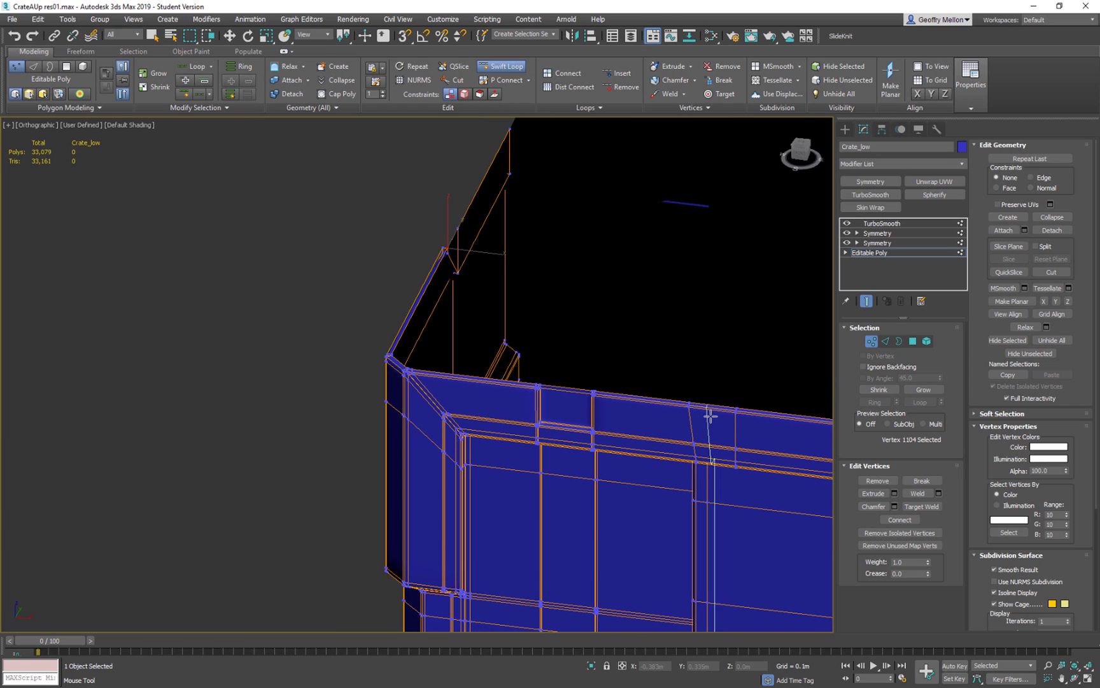
left_click(690, 403)
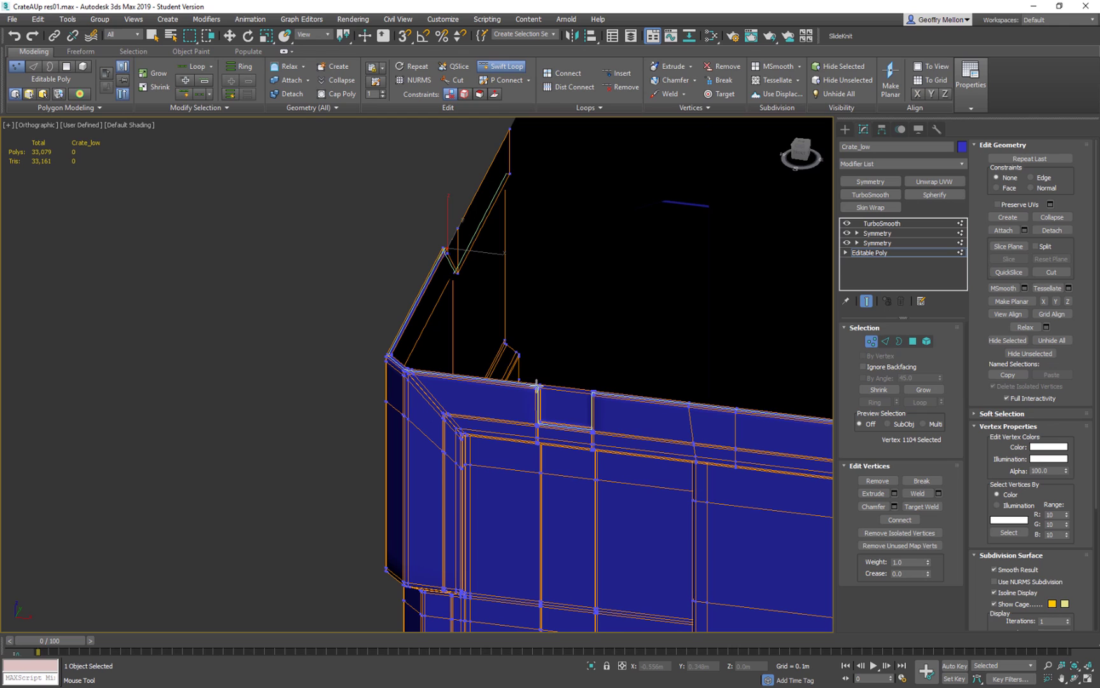
left_click(537, 385)
scroll(564, 355, "down", 1)
middle_click_drag(564, 355, 644, 339, "alt")
scroll(391, 336, "up", 4)
mouse_move(434, 344)
middle_mouse_down("alt")
mouse_move(420, 353)
mouse_move(415, 336)
middle_mouse_up("alt")
scroll(415, 336, "up", 2)
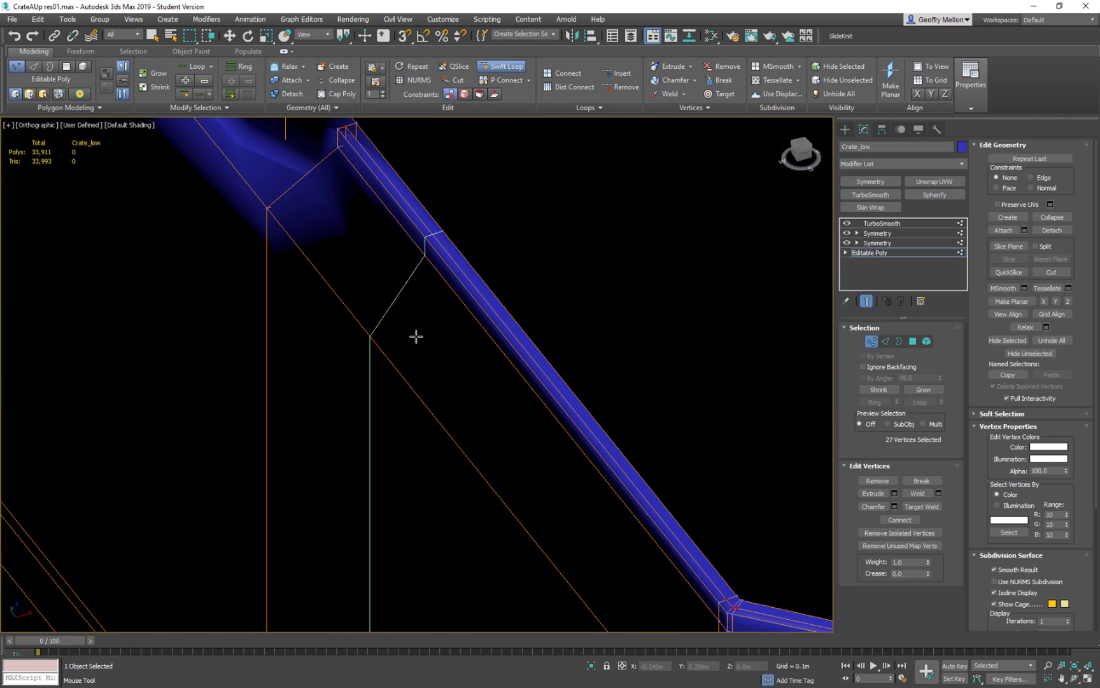
middle_click_drag(781, 462, 351, 235)
middle_click_drag(604, 382, 459, 343)
key("ctrl+z")
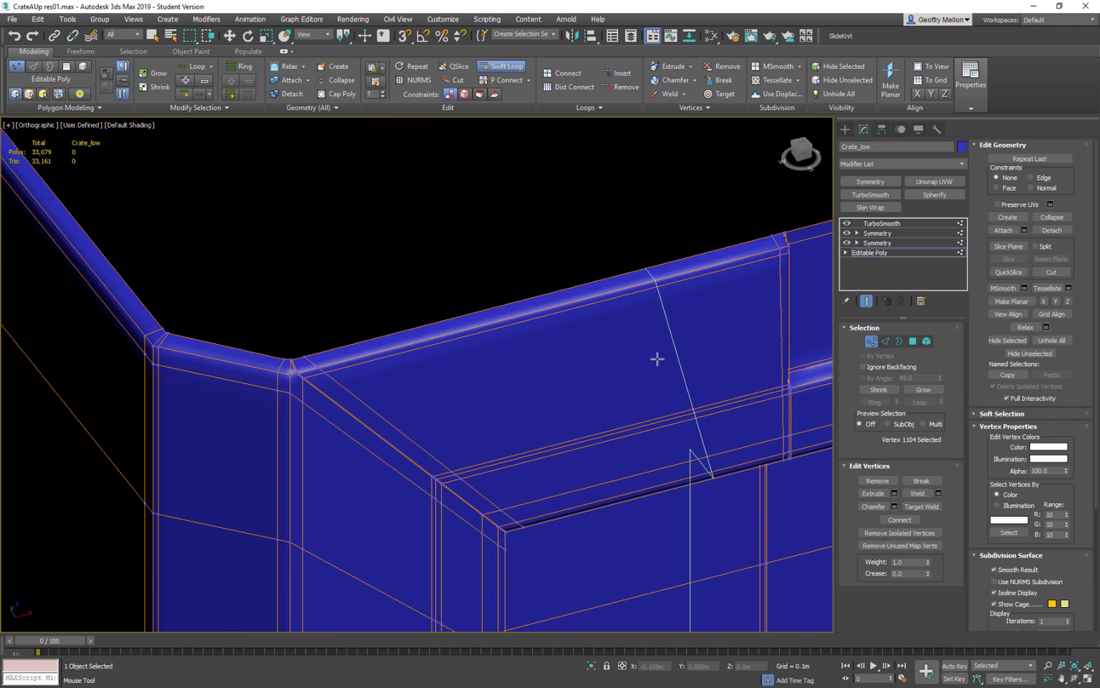
Add a Swift Loop around the top rim, tight against the front notch's corner and following the notch and side recess outlines
middle_click_drag(656, 359, 344, 378)
scroll(468, 259, "up", 3)
scroll(468, 259, "up", 2)
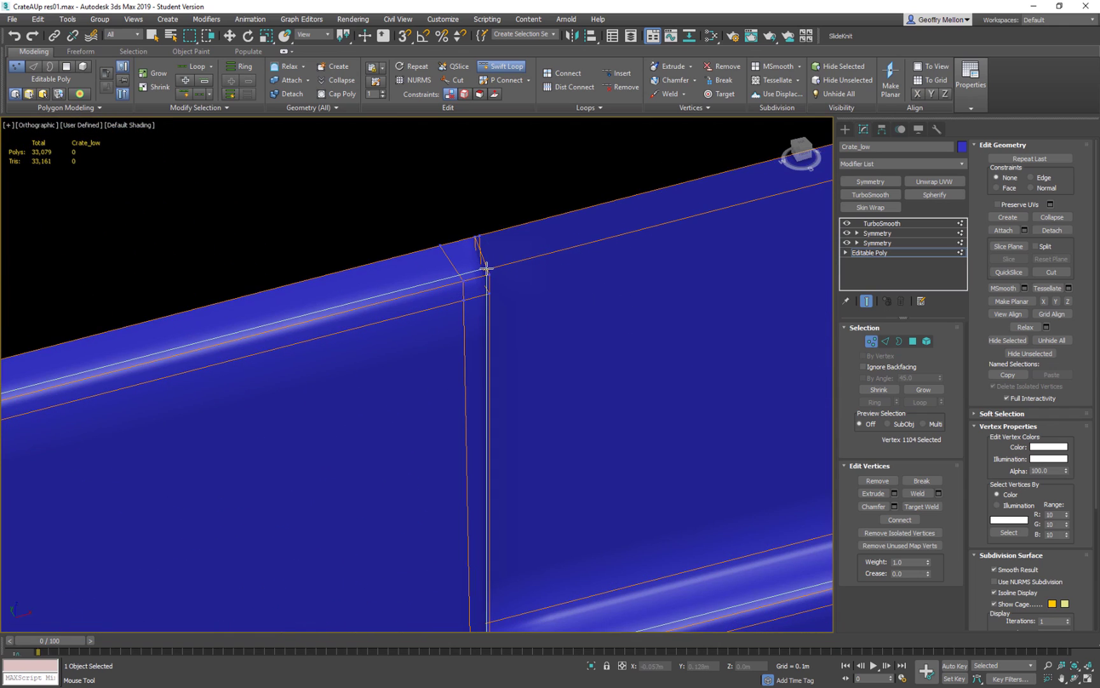
left_click(485, 271)
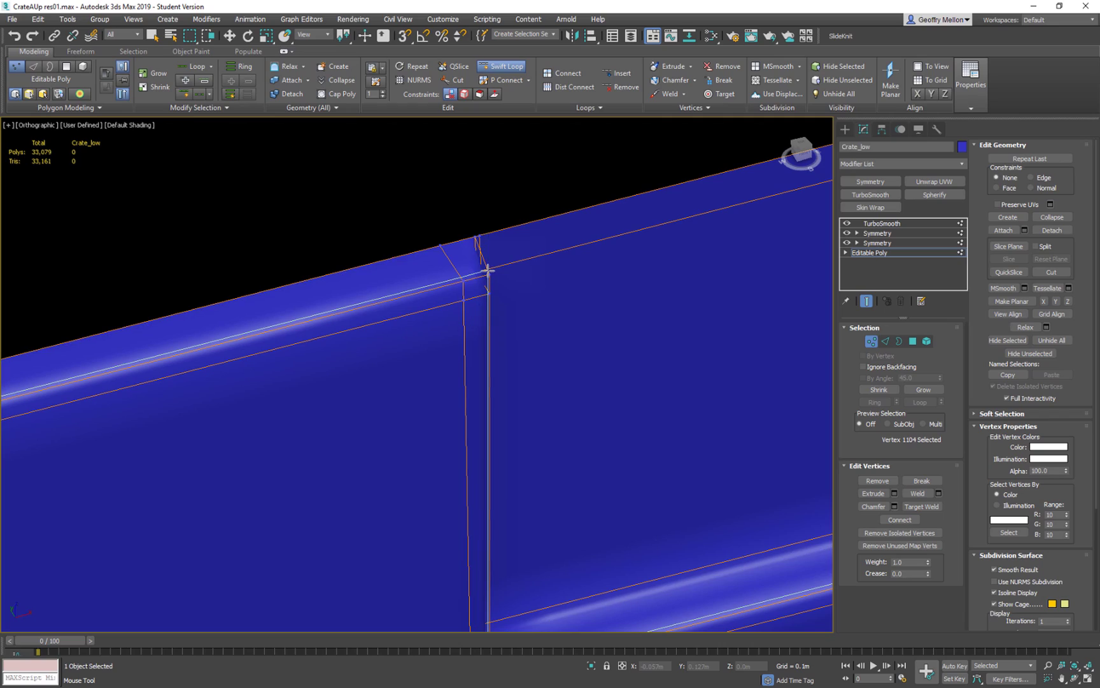
scroll(401, 354, "down", 3)
mouse_move(400, 354)
middle_mouse_down("alt")
mouse_move(479, 361)
mouse_move(416, 349)
middle_mouse_up("alt")
scroll(446, 338, "down", 4)
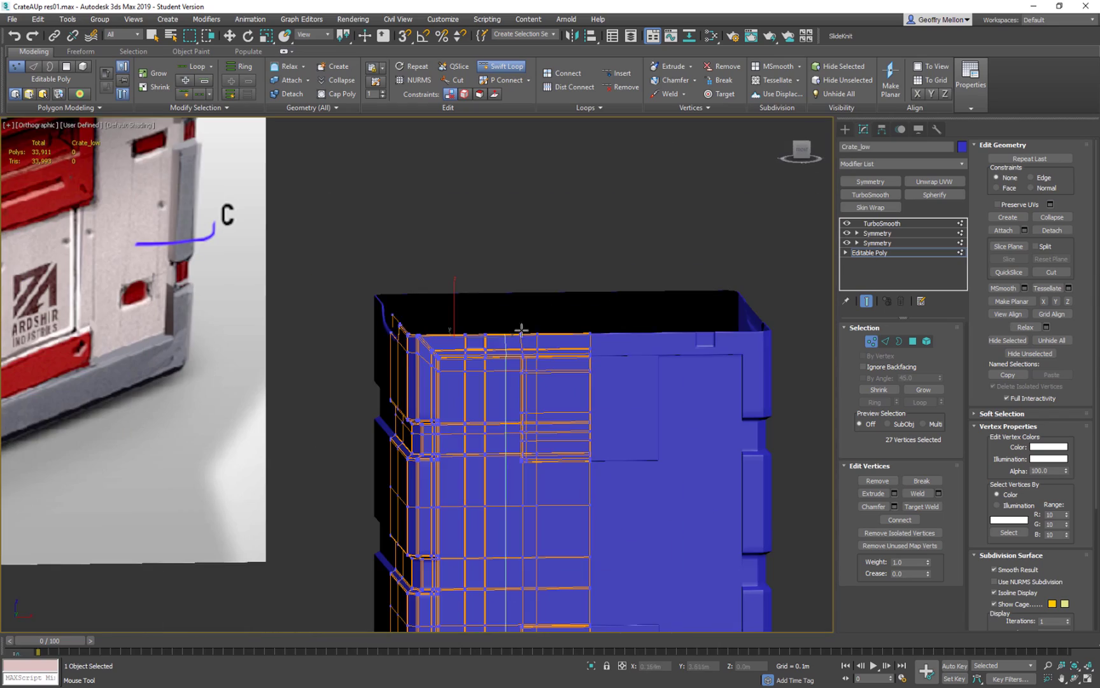
Add a Swift Loop around the inside wall of the front notch, close to its lower corner
middle_click_drag(506, 329, 669, 356, "alt")
middle_click_drag(466, 349, 524, 370)
scroll(516, 342, "up", 8)
scroll(411, 396, "up", 6)
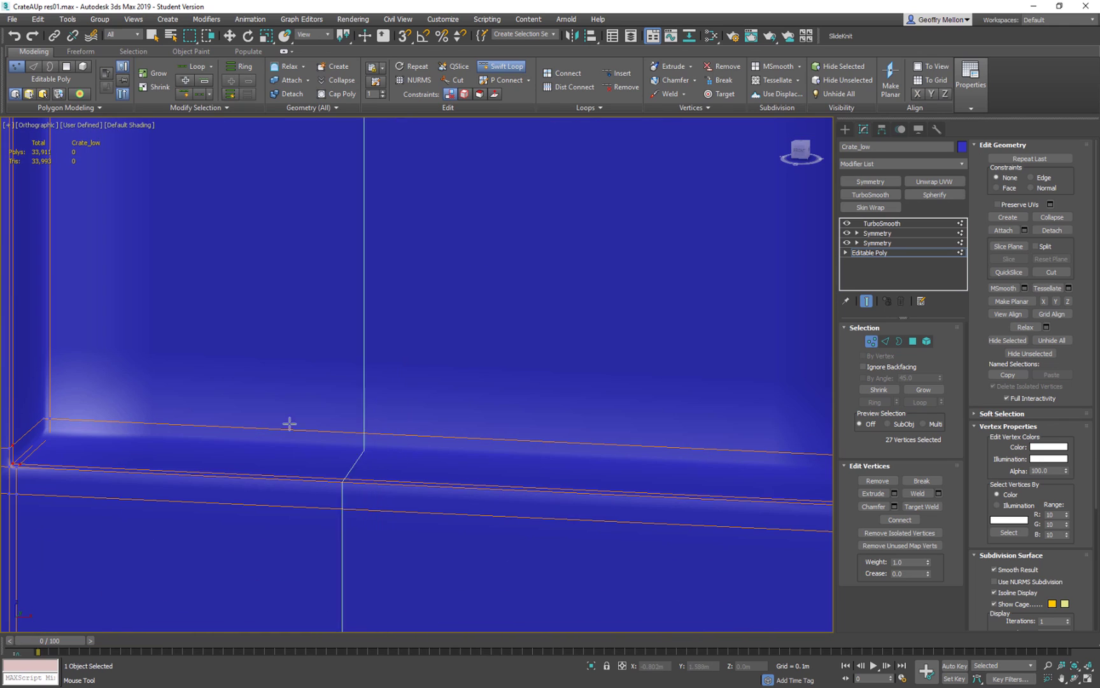
scroll(210, 407, "down", 2)
middle_click_drag(236, 402, 325, 343, "alt")
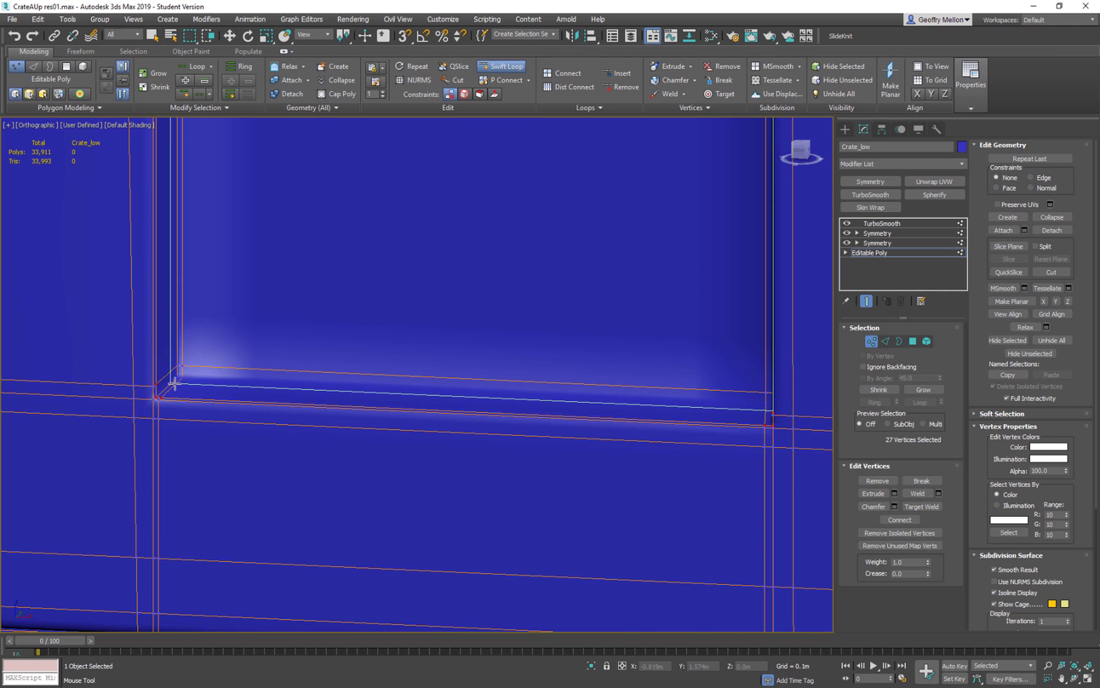
scroll(178, 379, "down", 3)
left_click(174, 377)
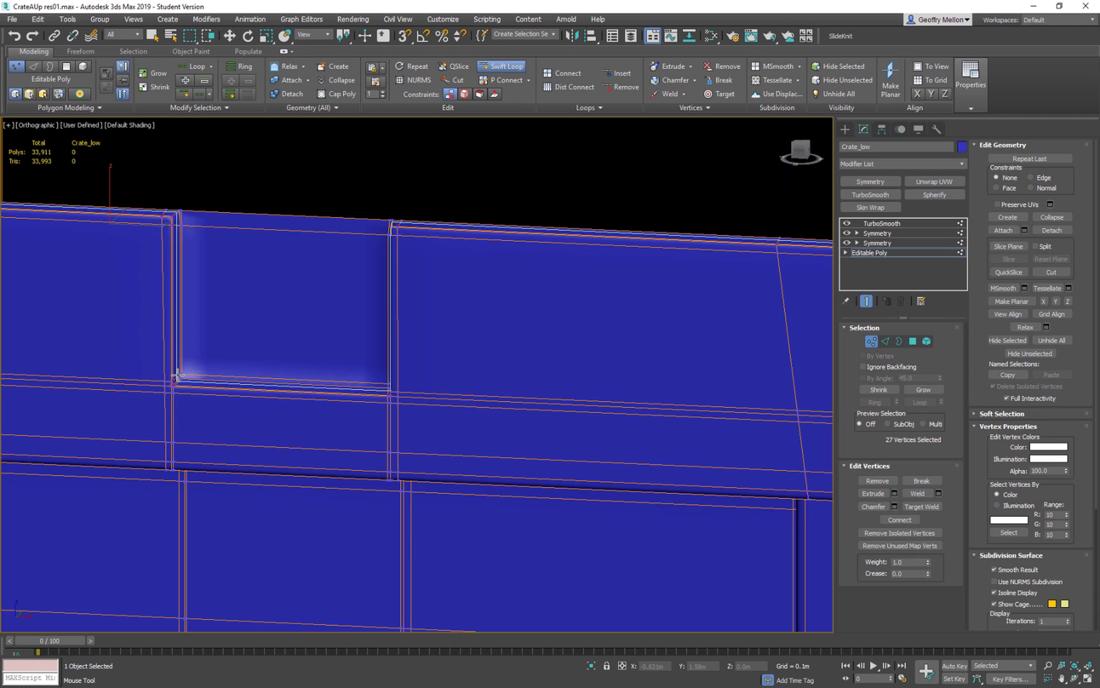
Add a horizontal Swift Loop just under the top edge of the rim at the side recess's upper corner
scroll(178, 376, "down", 6)
middle_click_drag(425, 375, 411, 332, "alt")
scroll(145, 291, "up", 4)
middle_click_drag(145, 291, 547, 331)
scroll(477, 364, "up", 4)
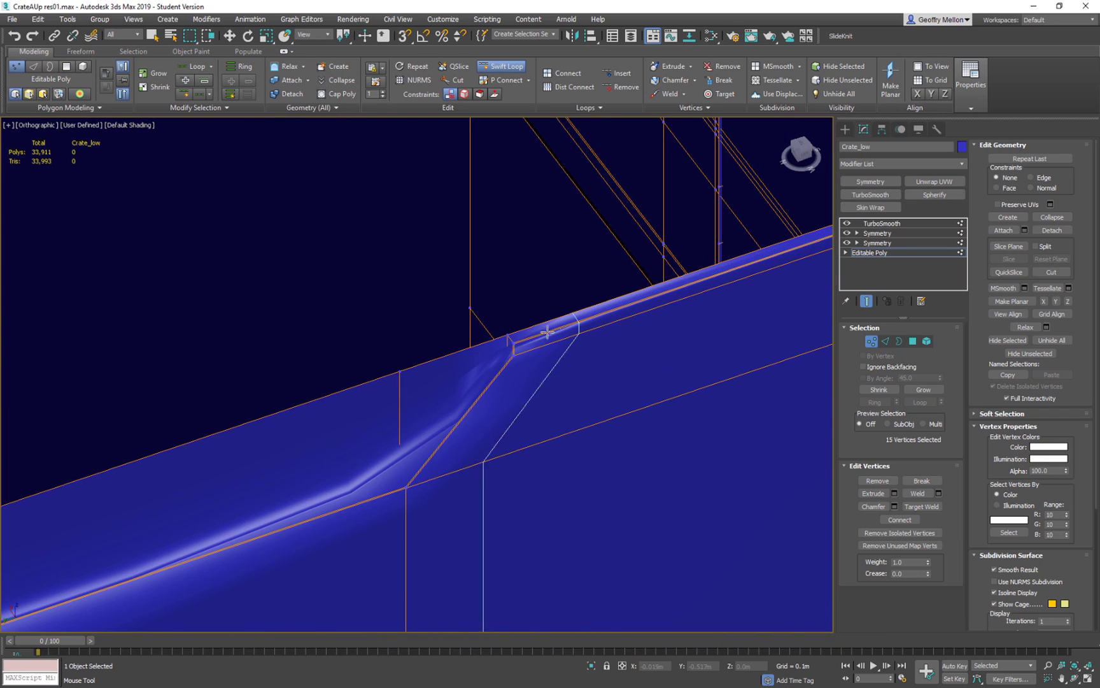
left_click(511, 342)
Add two vertical Swift Loops down the crate's side, supporting the end of the side recess's slanted edge and its lower corner
middle_click_drag(566, 366, 579, 300)
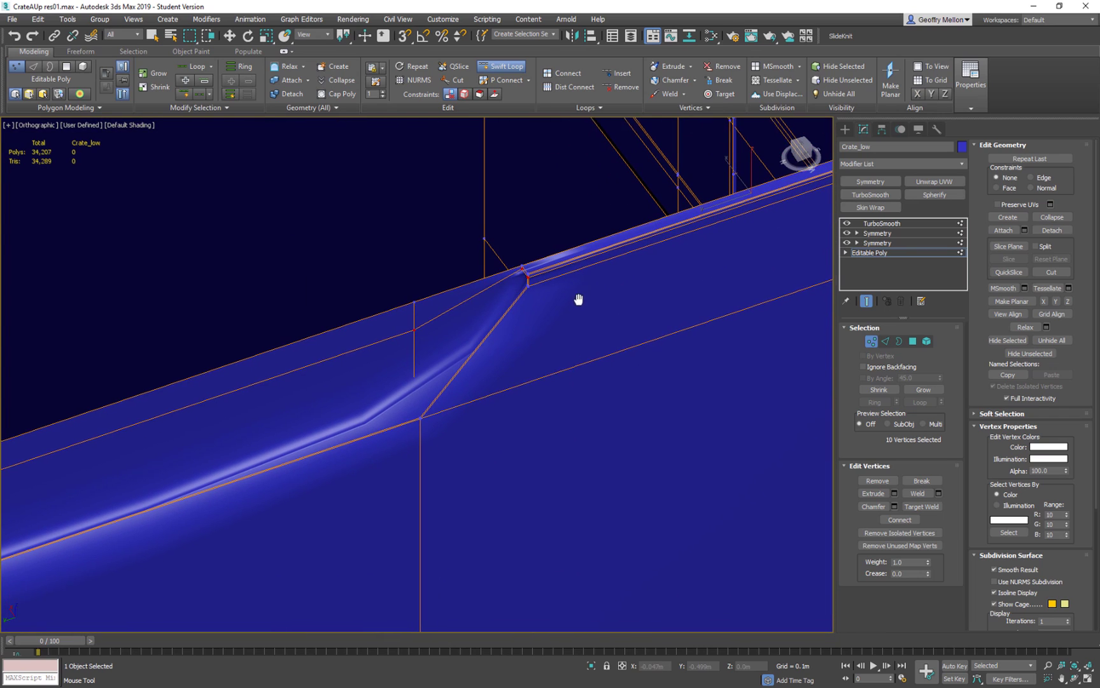
left_click(530, 266)
middle_click_drag(438, 393, 510, 238)
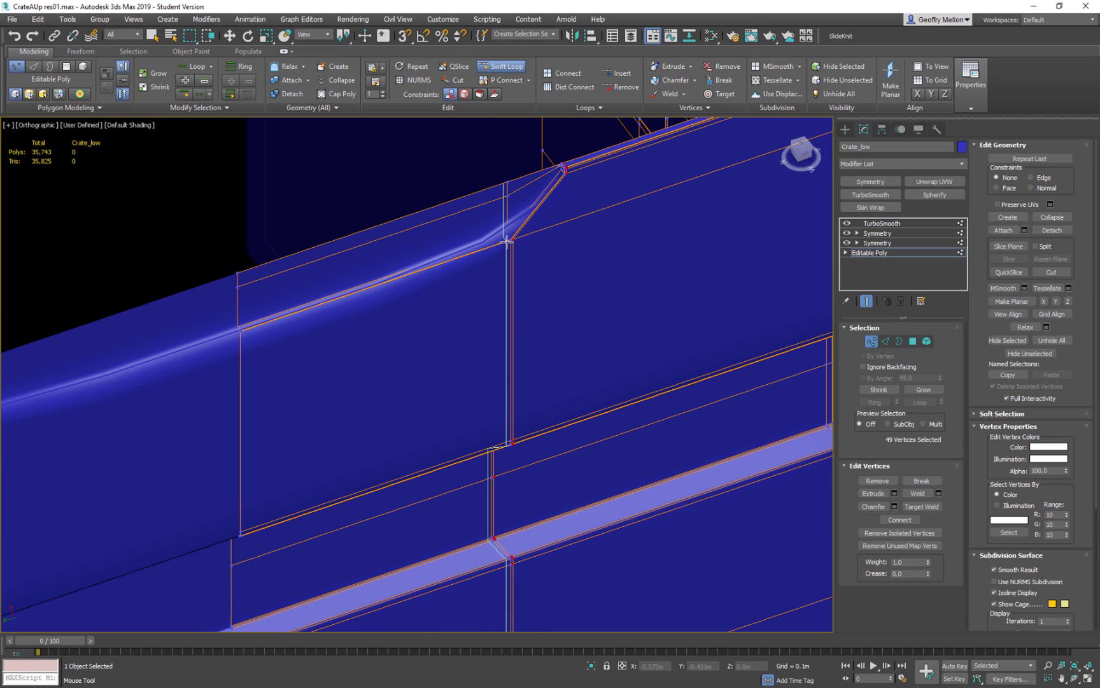
left_click(508, 241)
Add a Swift Loop along the inner edge of the side recess's ledge and a vertical one beside its lower corner
middle_click_drag(380, 287, 395, 304, "alt")
middle_click_drag(456, 437, 493, 312)
scroll(493, 312, "up", 5)
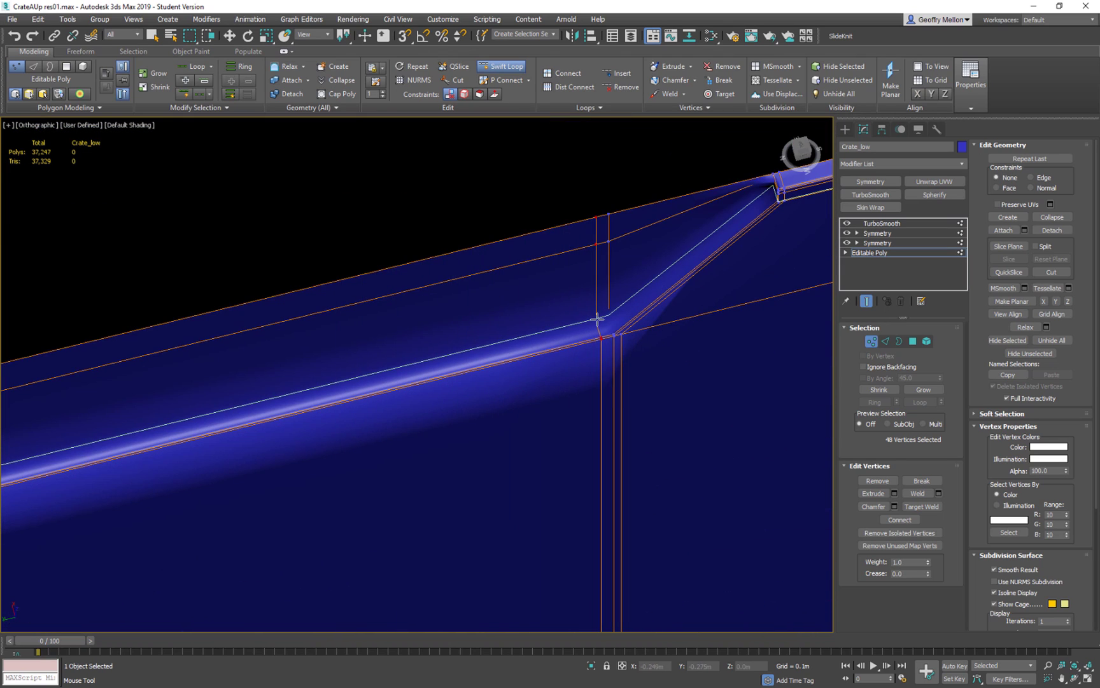
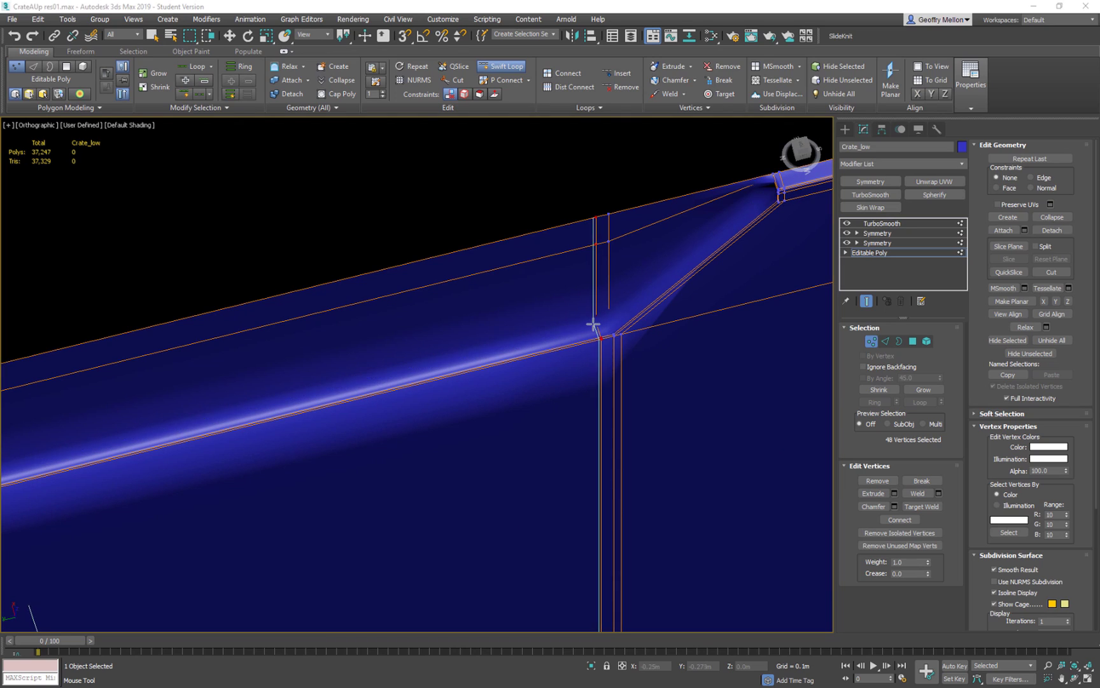
left_click(597, 322)
middle_click_drag(633, 332, 671, 311)
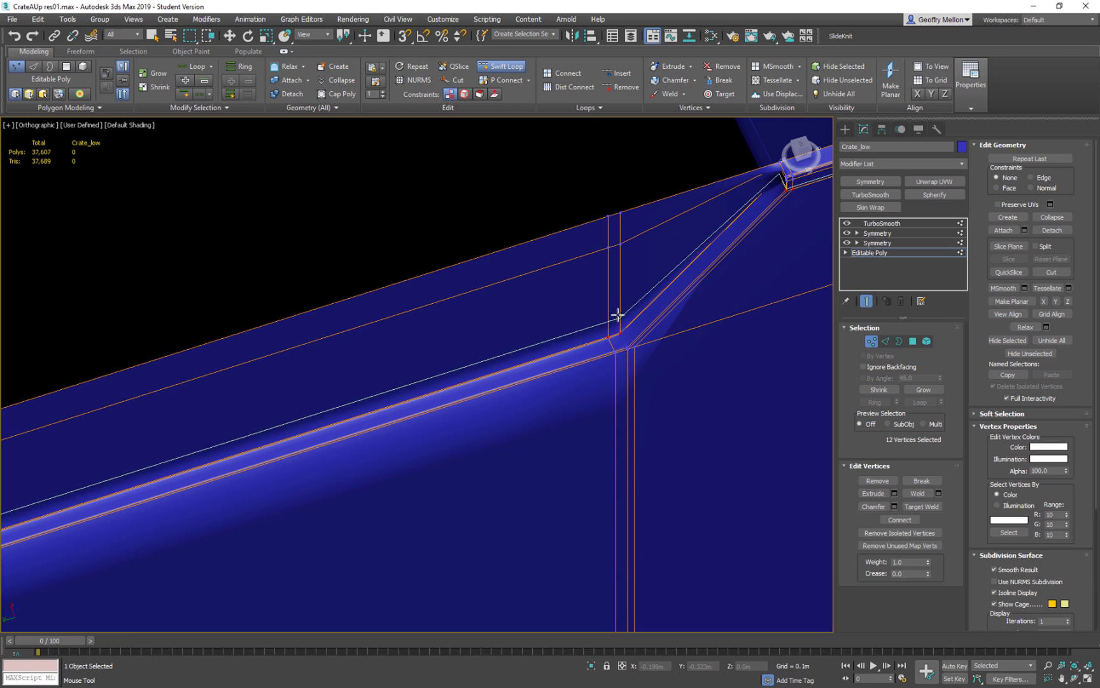
left_click(617, 217)
scroll(668, 349, "up", 3)
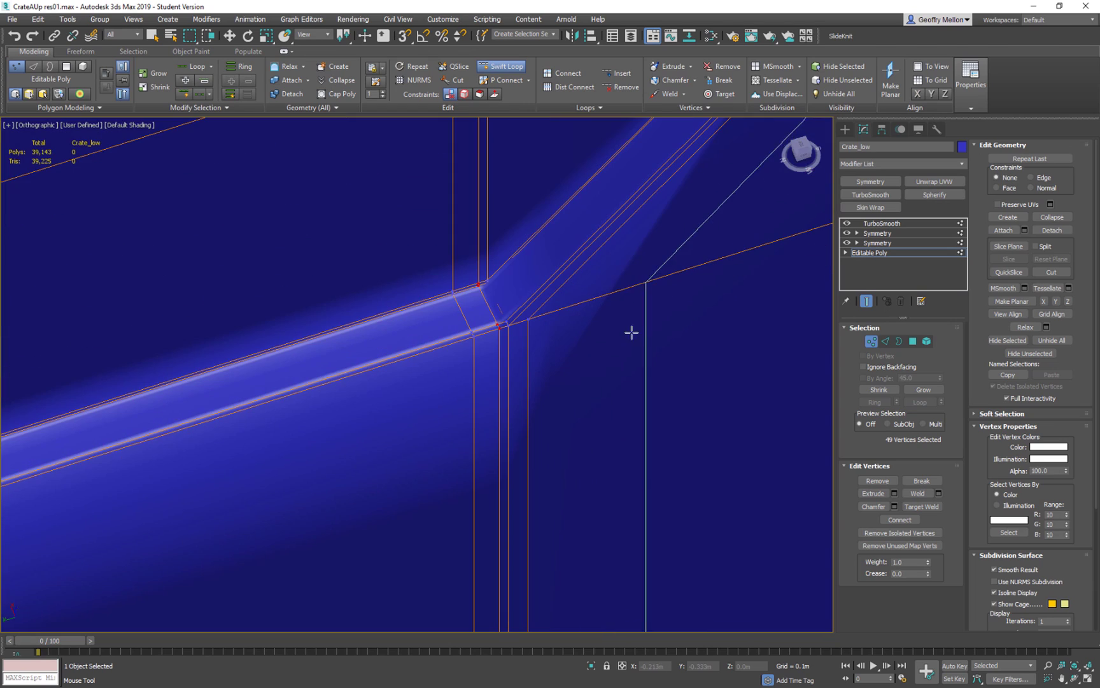
Add a horizontal Swift Loop around the crate just below the side recess's lower edge
scroll(608, 315, "down", 8)
middle_click_drag(721, 320, 433, 246, "alt")
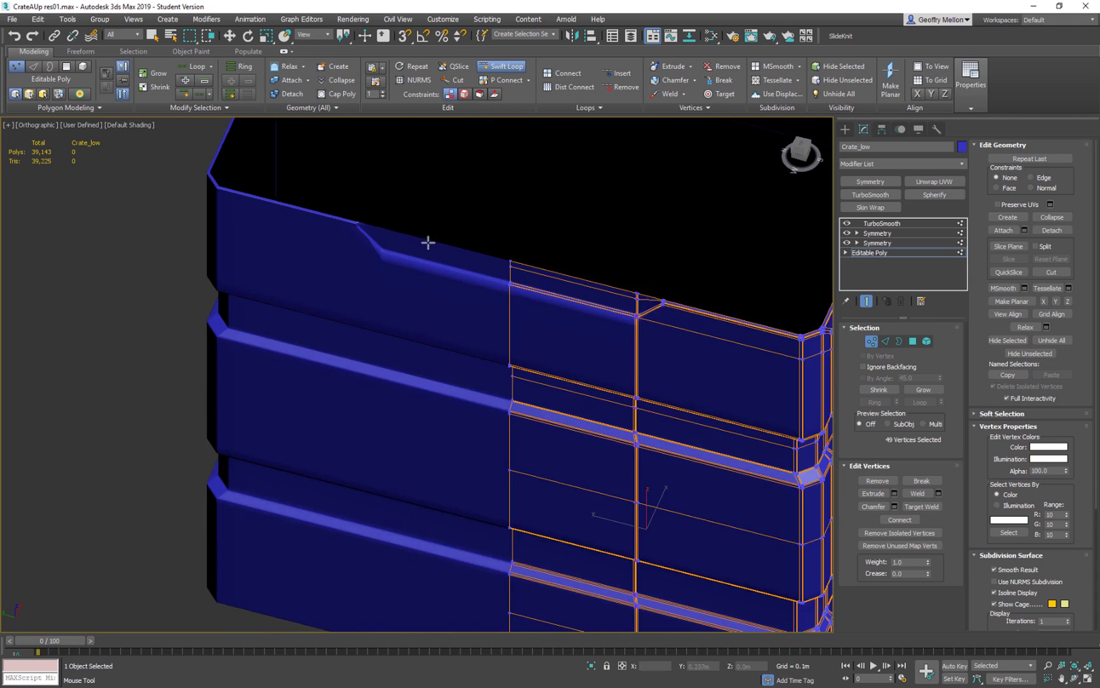
scroll(364, 273, "up", 3)
scroll(613, 310, "up", 4)
middle_click_drag(613, 309, 435, 363)
scroll(434, 363, "down", 3)
scroll(582, 278, "up", 3)
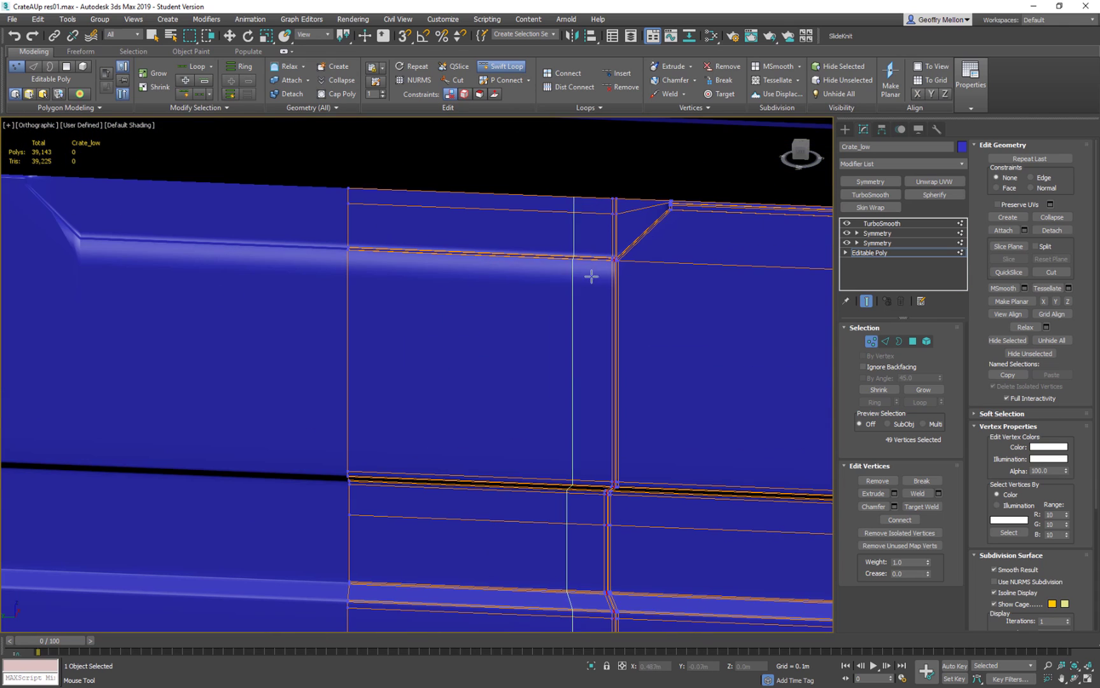
left_click(621, 264)
Add a Swift Loop tight against the corner where the rim meets the side recess's back panel, redoing the first placement
scroll(668, 297, "down", 5)
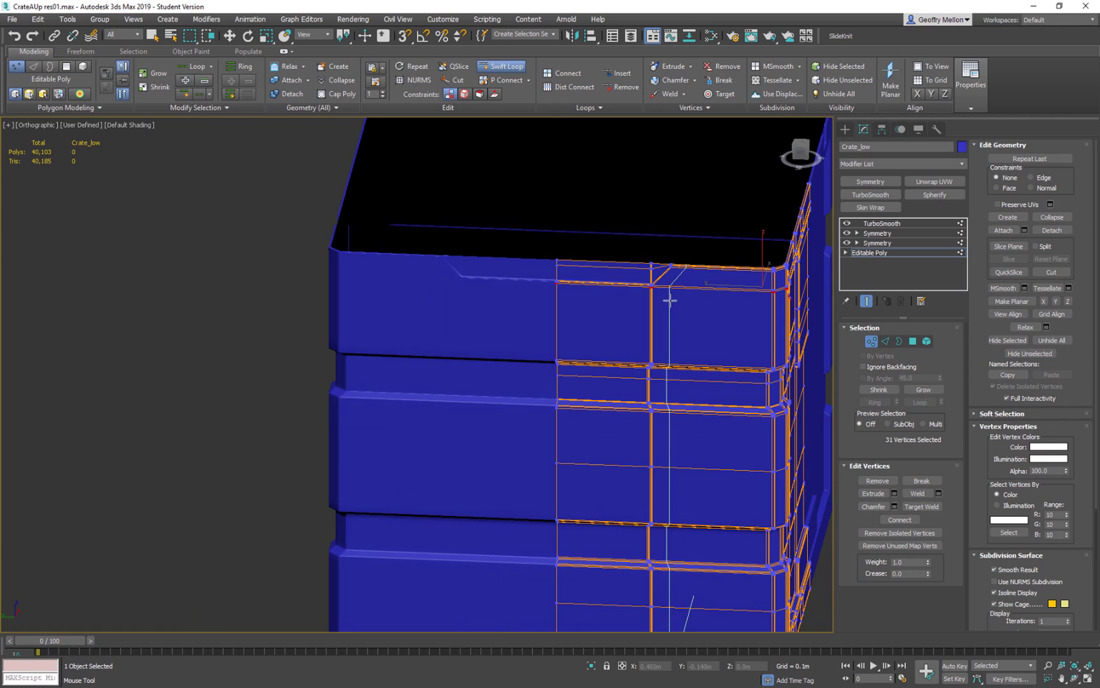
middle_click_drag(640, 295, 459, 294, "alt")
scroll(511, 248, "up", 3)
scroll(645, 252, "up", 3)
scroll(608, 270, "up", 3)
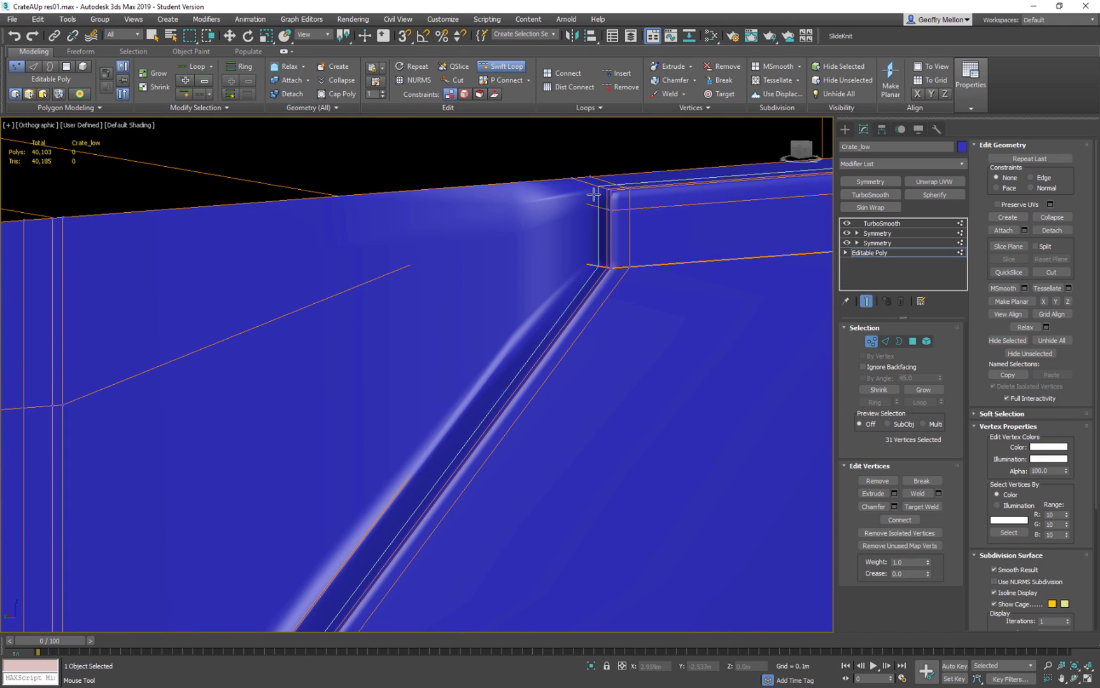
left_click(580, 182)
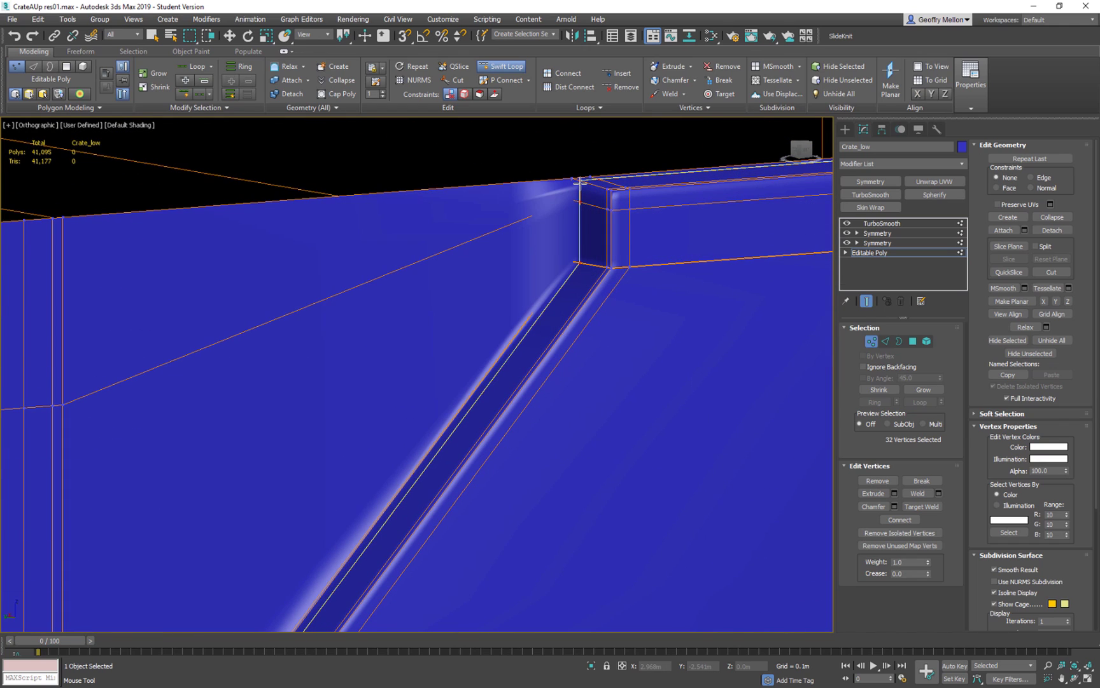
key("ctrl+z")
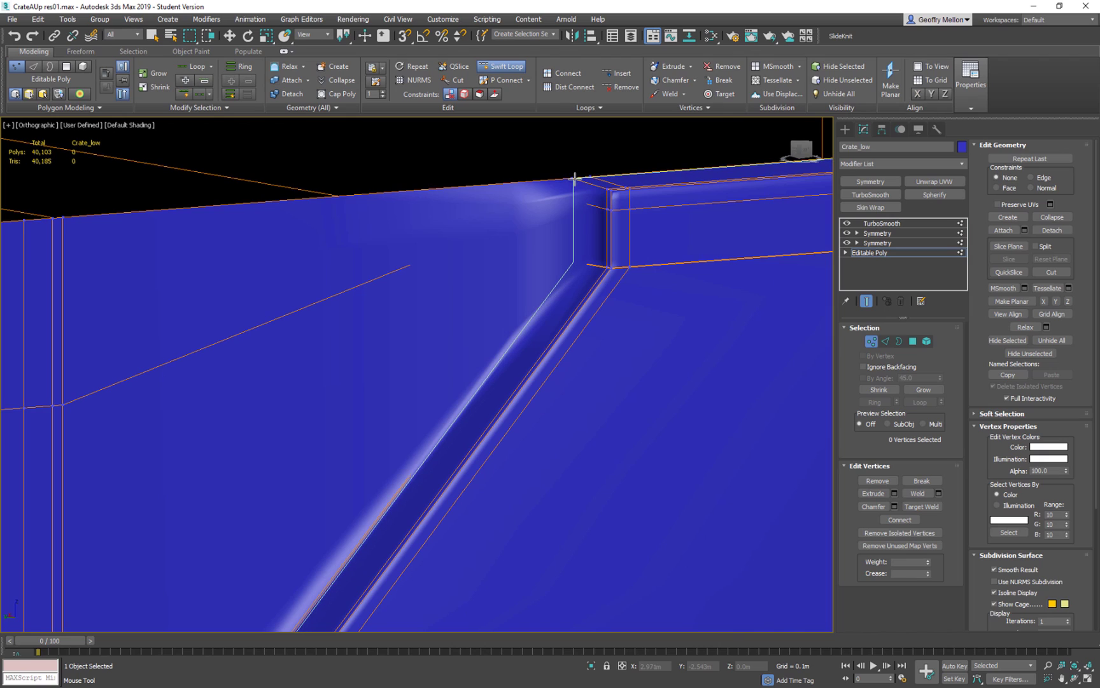
left_click(577, 191)
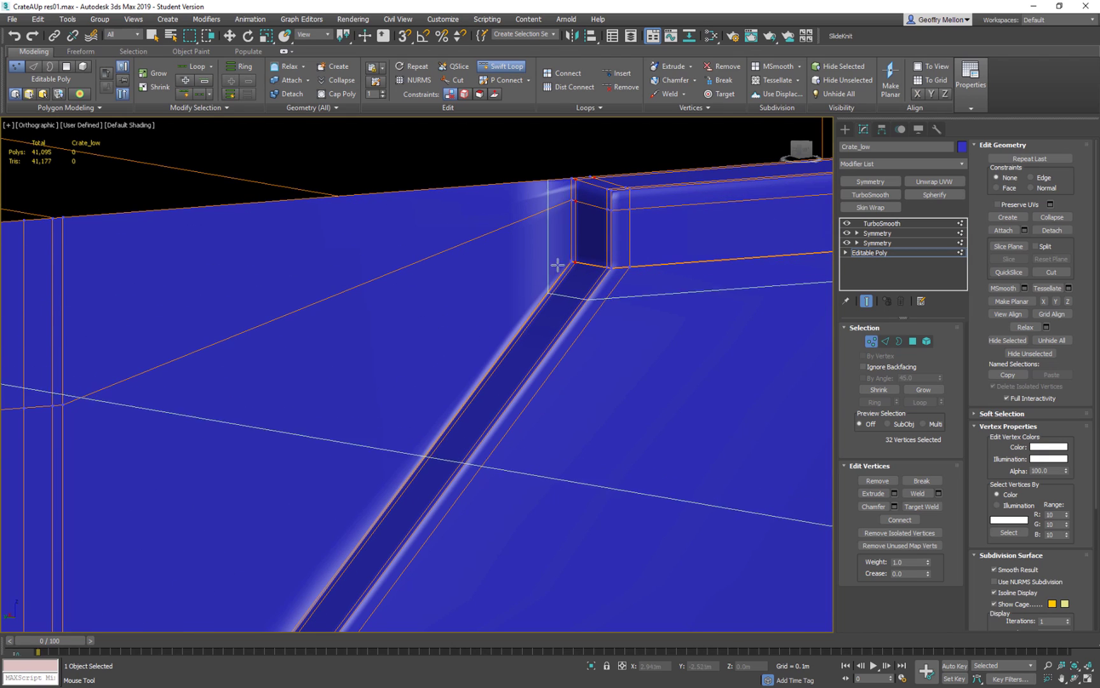
Try to add another Swift Loop around the inner corner where the side recess's slanted edge meets the rim
right_click(576, 315)
scroll(576, 315, "down", 4)
scroll(540, 349, "down", 3)
middle_click_drag(540, 349, 656, 363, "alt")
middle_click_drag(469, 254, 407, 192)
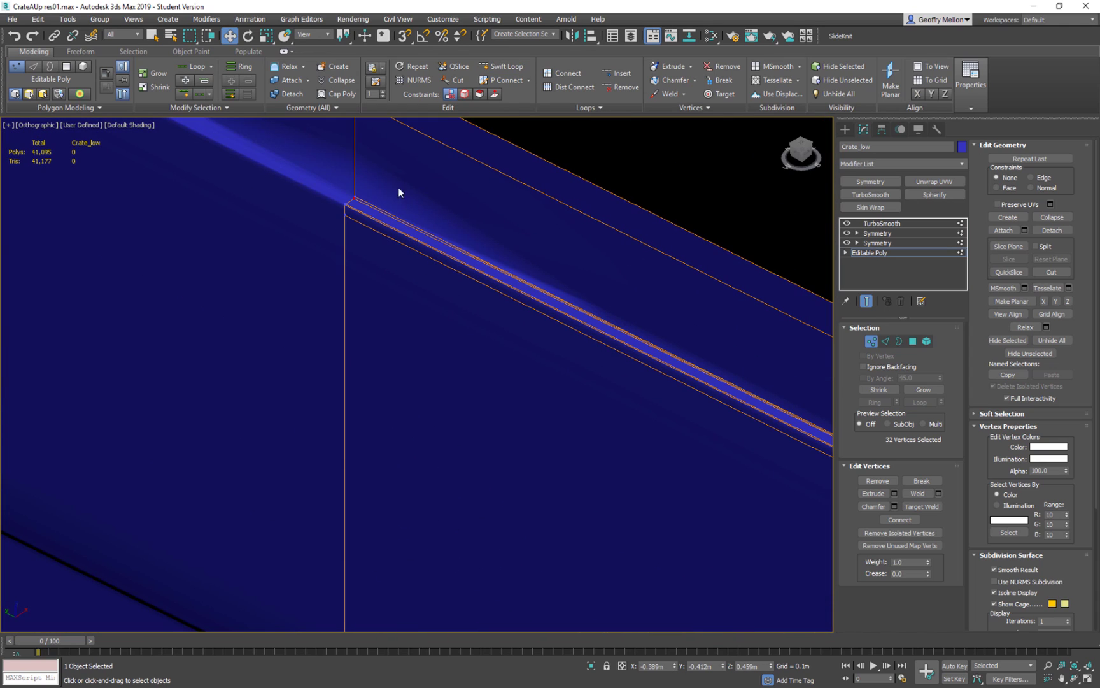
scroll(388, 193, "up", 2)
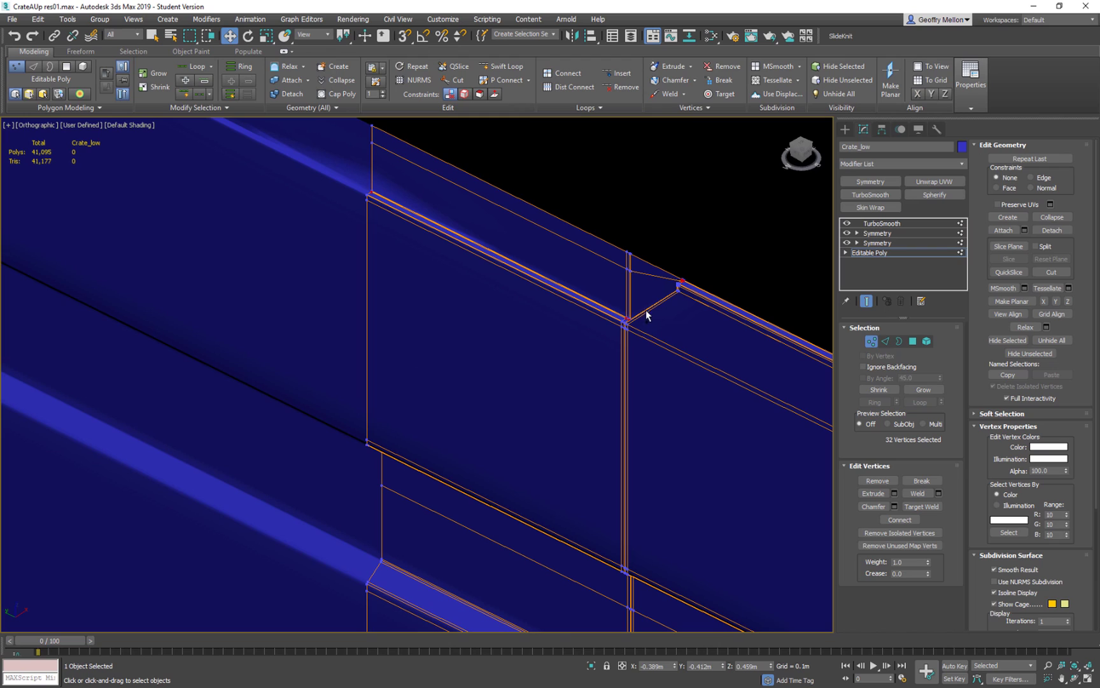
key("semicolon")
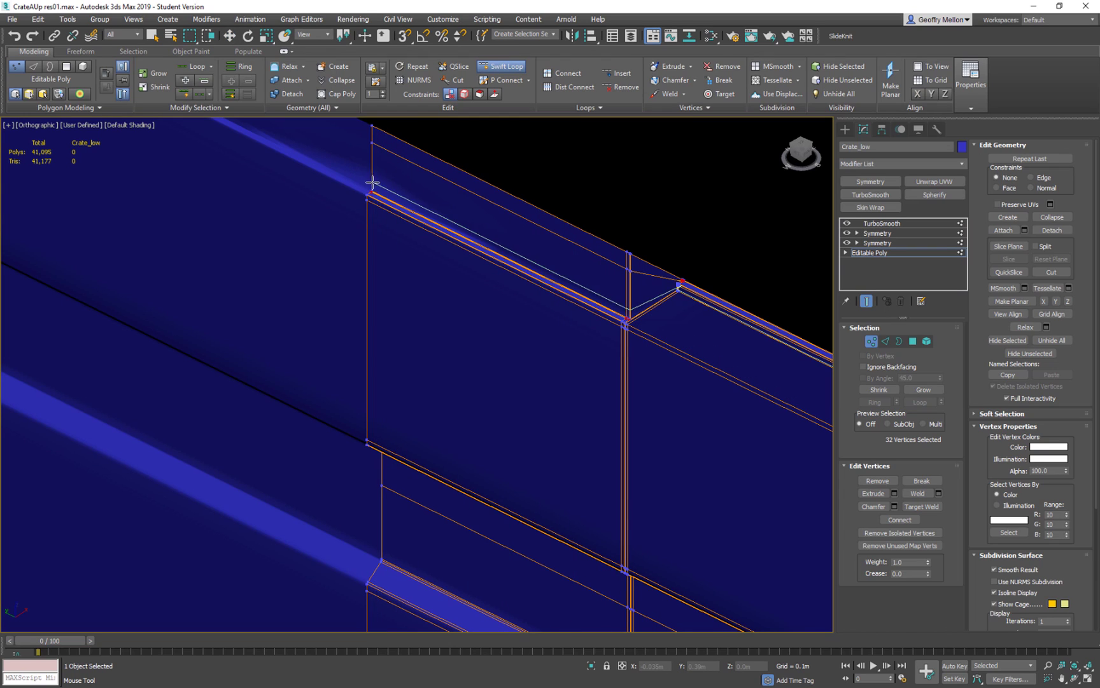
middle_click_drag(375, 185, 358, 135, "alt")
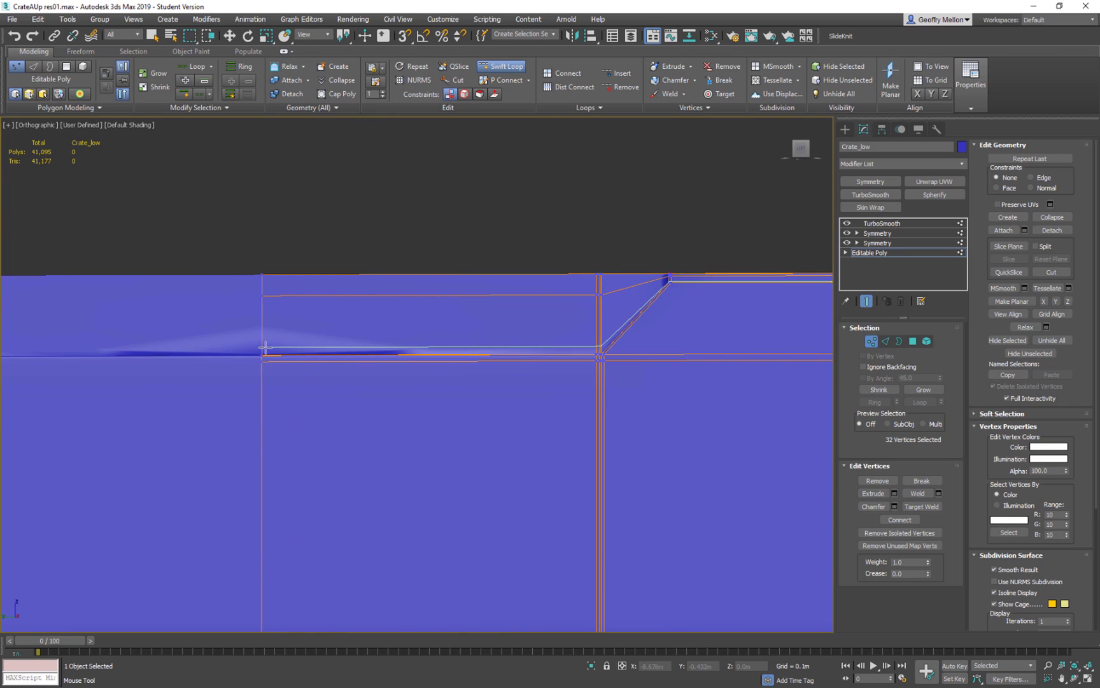
middle_click_drag(260, 346, 611, 299, "alt")
scroll(636, 315, "up", 3)
scroll(764, 319, "up", 4)
middle_click_drag(764, 319, 765, 284)
scroll(764, 284, "down", 3)
middle_click_drag(533, 388, 561, 363)
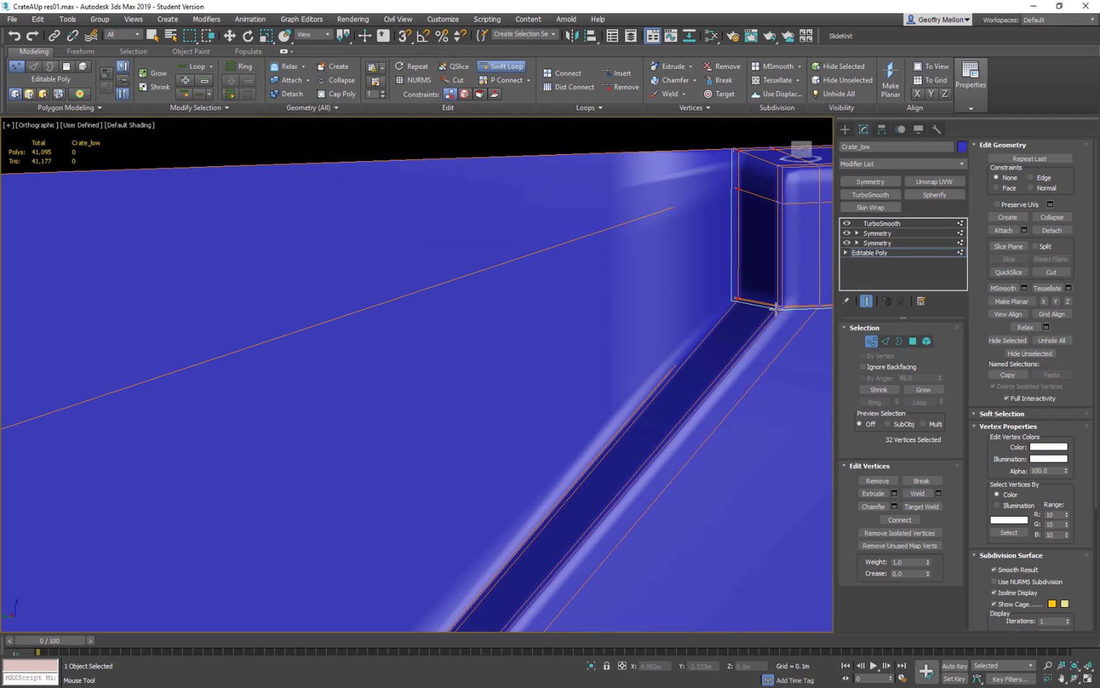
left_click(776, 308)
Inspect the side recess's ledge at the centre seam, with the end result turned off and edged faces shown
scroll(776, 308, "up", 5)
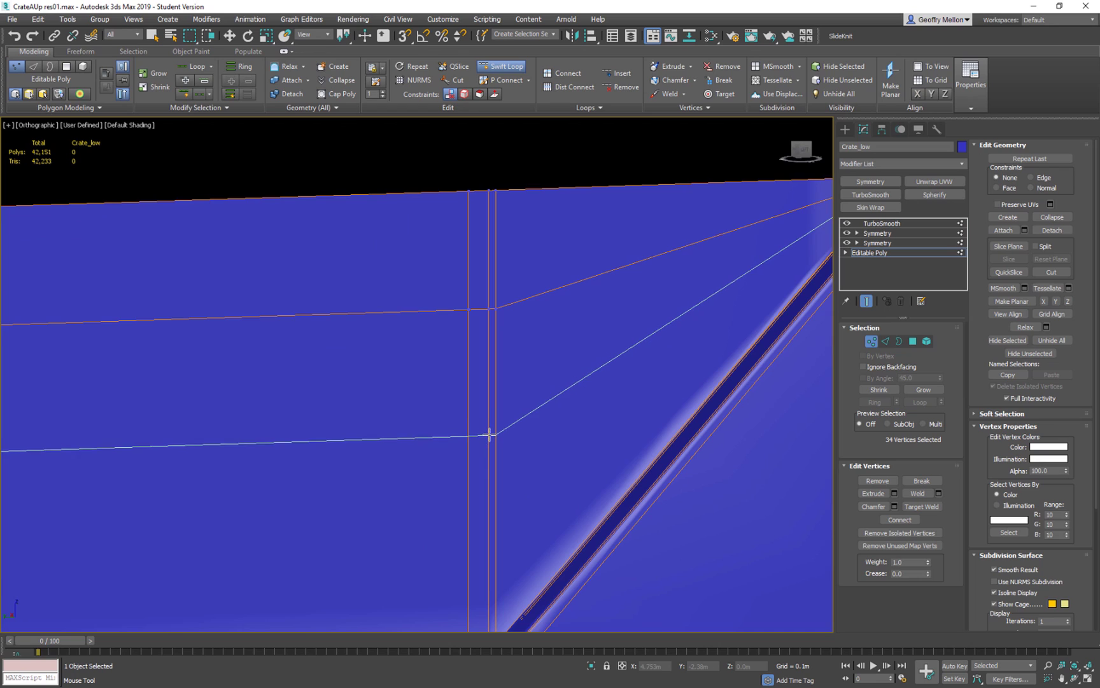
scroll(484, 405, "down", 5)
middle_click_drag(294, 408, 572, 358)
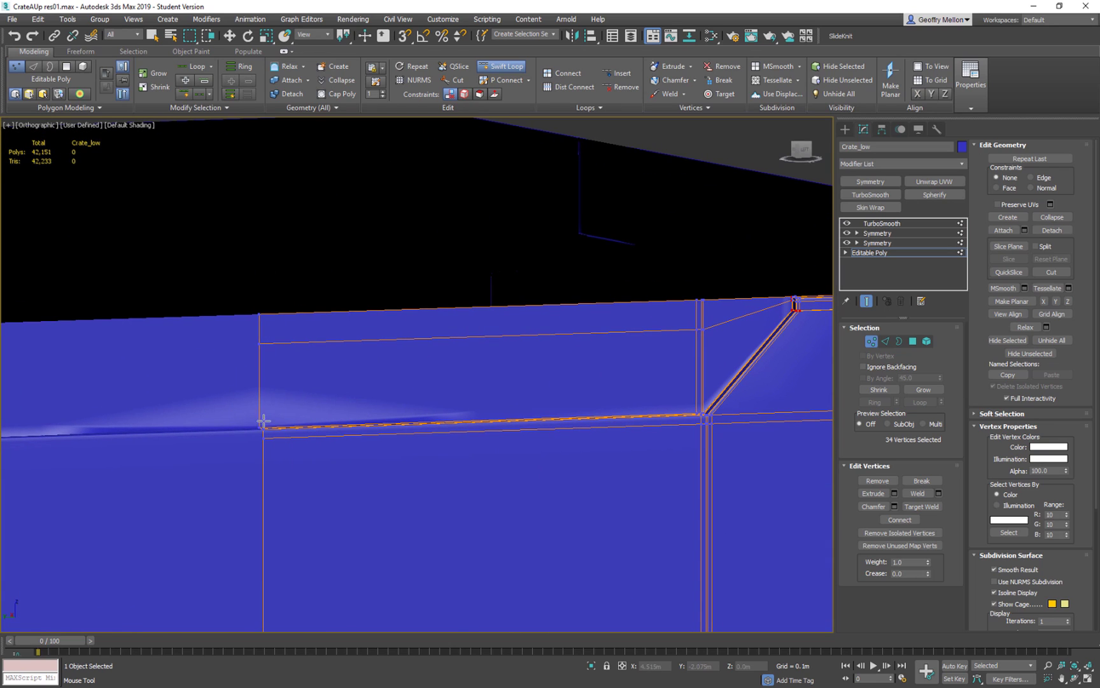
scroll(261, 422, "up", 8)
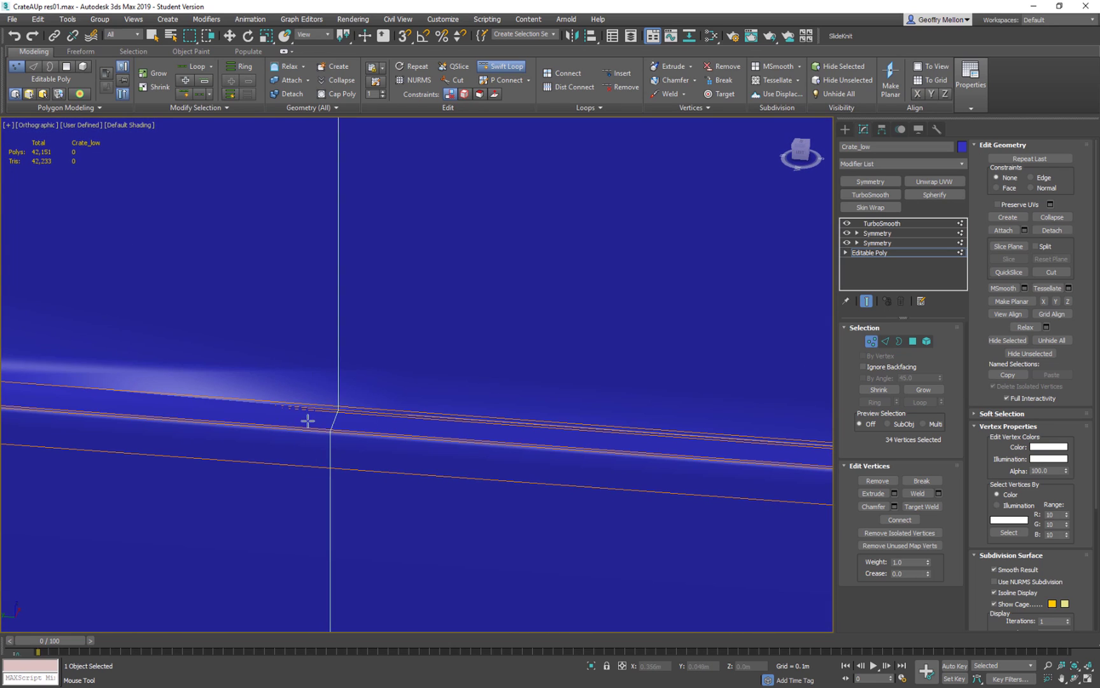
middle_click_drag(321, 408, 432, 263, "alt")
scroll(432, 263, "up", 4)
middle_click_drag(532, 226, 384, 283)
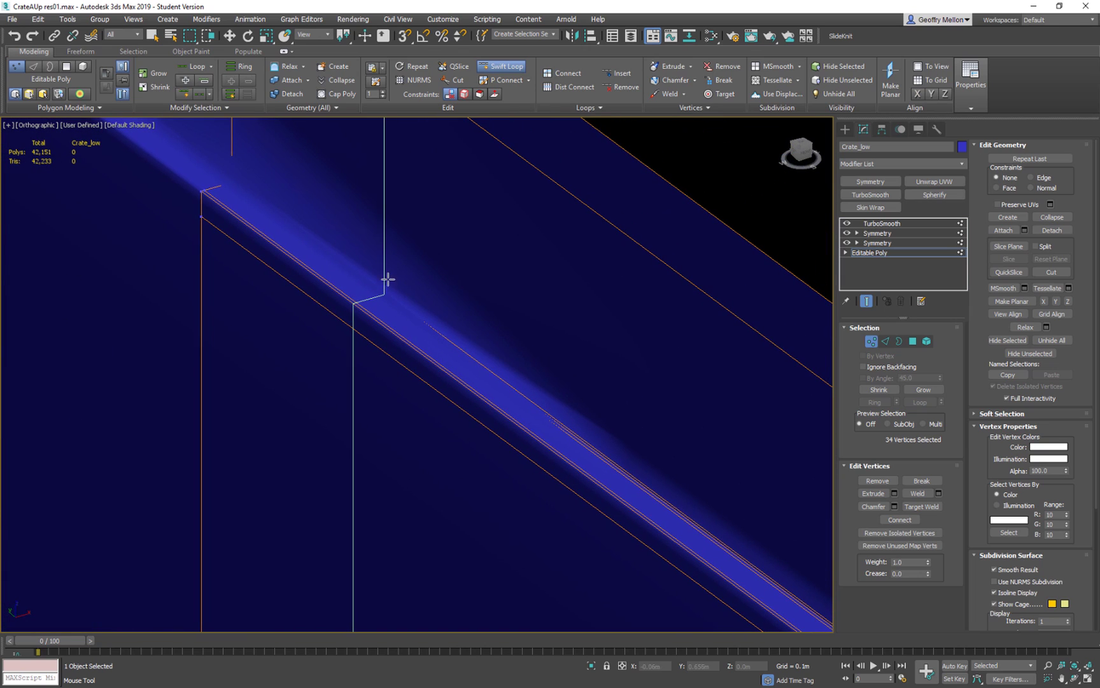
left_click(869, 302)
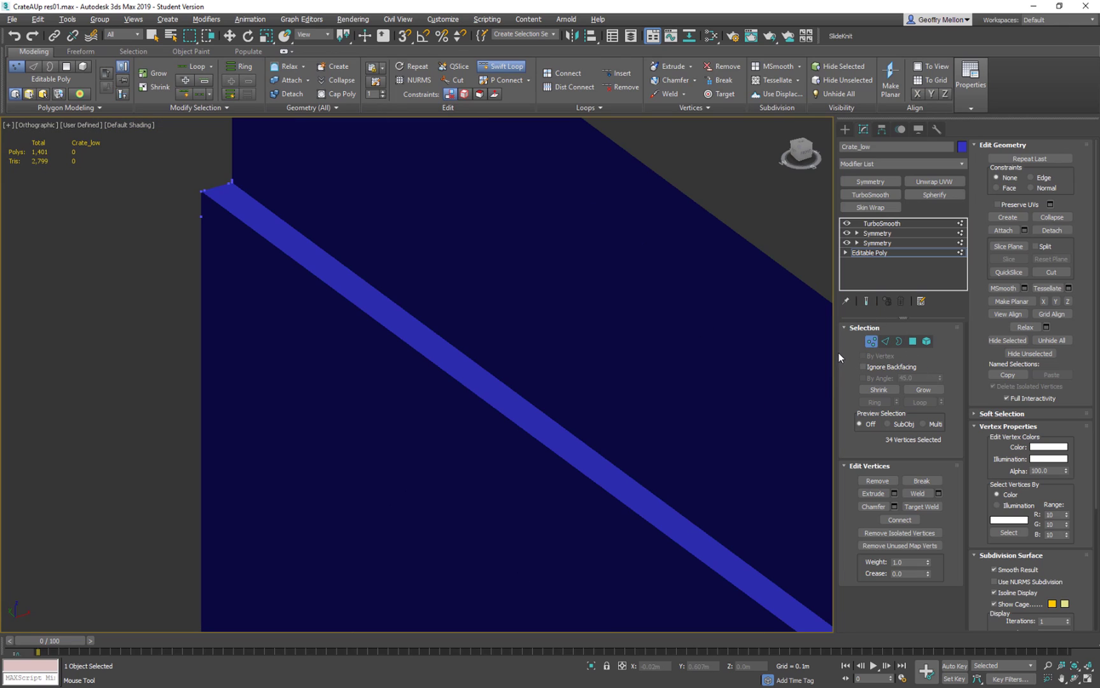
key("w")
middle_click_drag(453, 350, 477, 396)
key("alt+1")
middle_click_drag(513, 309, 646, 331)
key("F4")
scroll(469, 285, "up", 4)
scroll(310, 216, "down", 4)
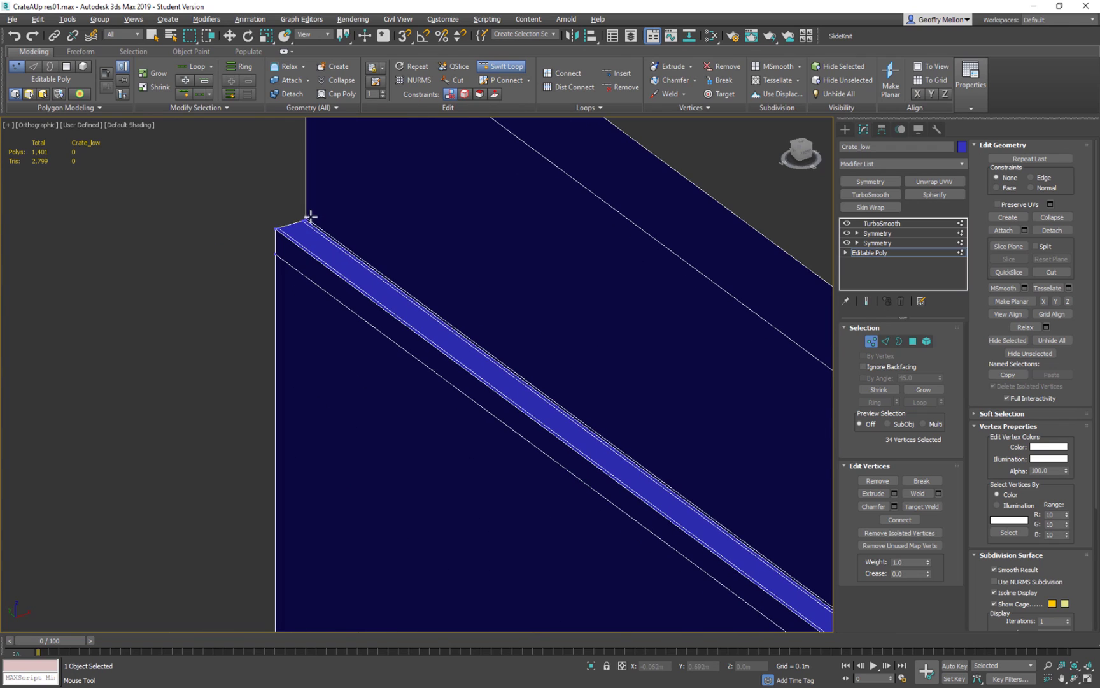
scroll(311, 239, "down", 3)
scroll(320, 233, "up", 4)
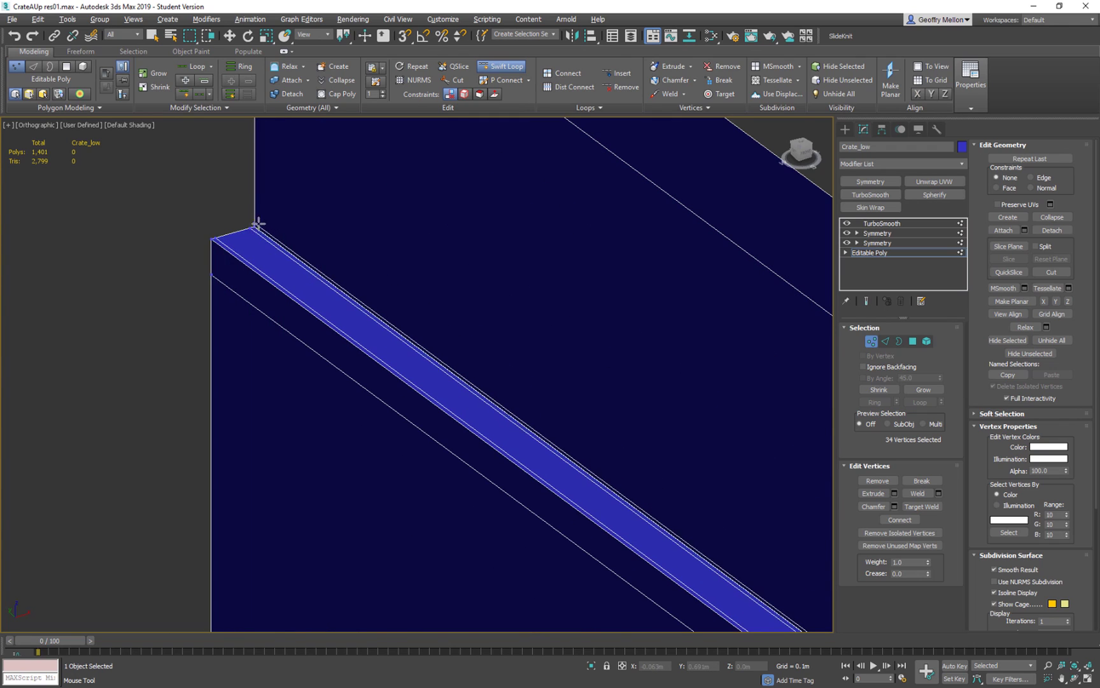
scroll(319, 175, "down", 4)
middle_click_drag(538, 306, 325, 173)
scroll(374, 197, "down", 3)
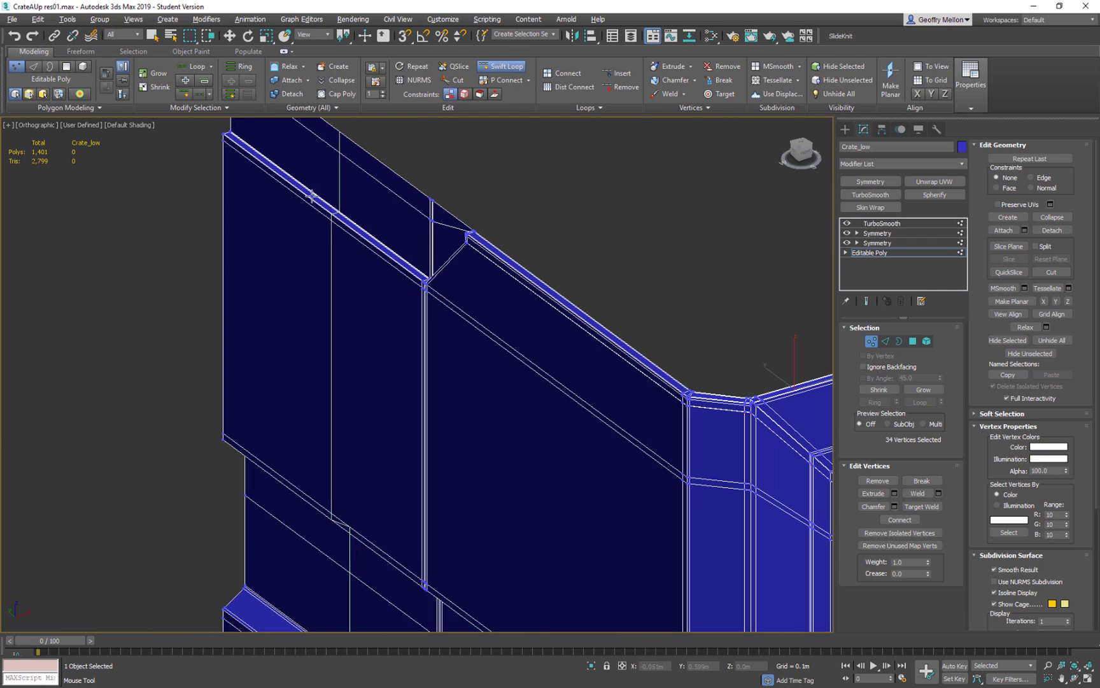
middle_click_drag(265, 131, 298, 275)
Try a Swift Loop across the recess's back panel, restore the smoothed display without edged faces, and undo the recent recess loops
left_click(307, 278)
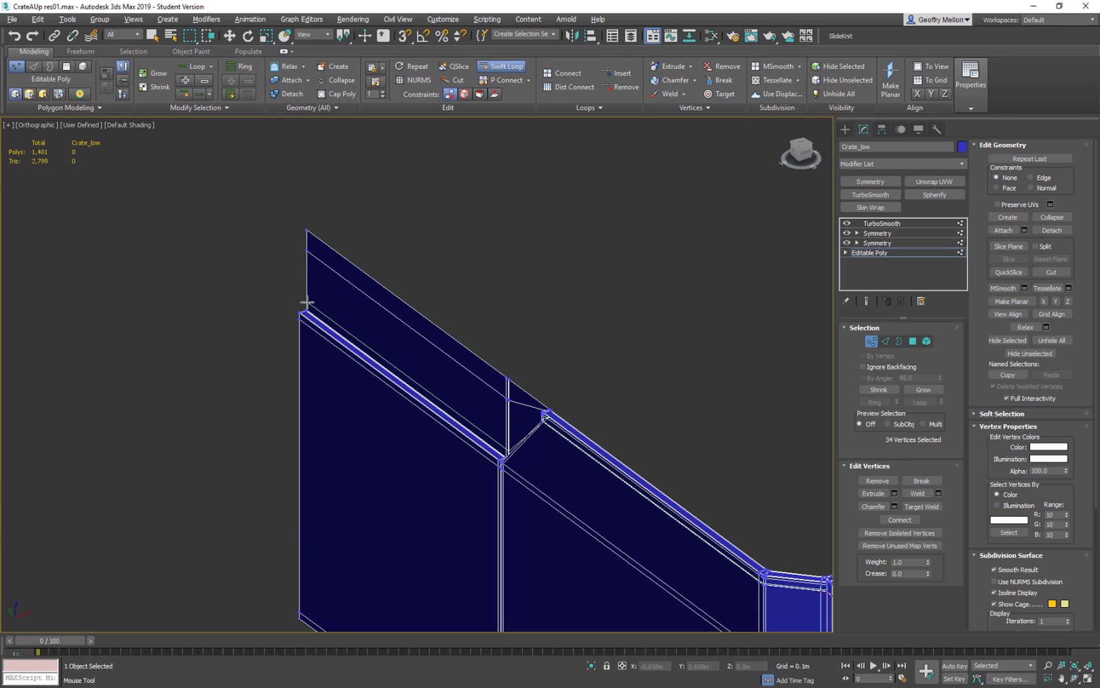
middle_click_drag(311, 306, 687, 366, "alt")
middle_click_drag(686, 366, 570, 233)
left_click(866, 300)
middle_click_drag(558, 329, 558, 237)
key("F4")
middle_click_drag(580, 328, 566, 341, "alt")
middle_click_drag(567, 341, 787, 351)
key("ctrl+z")
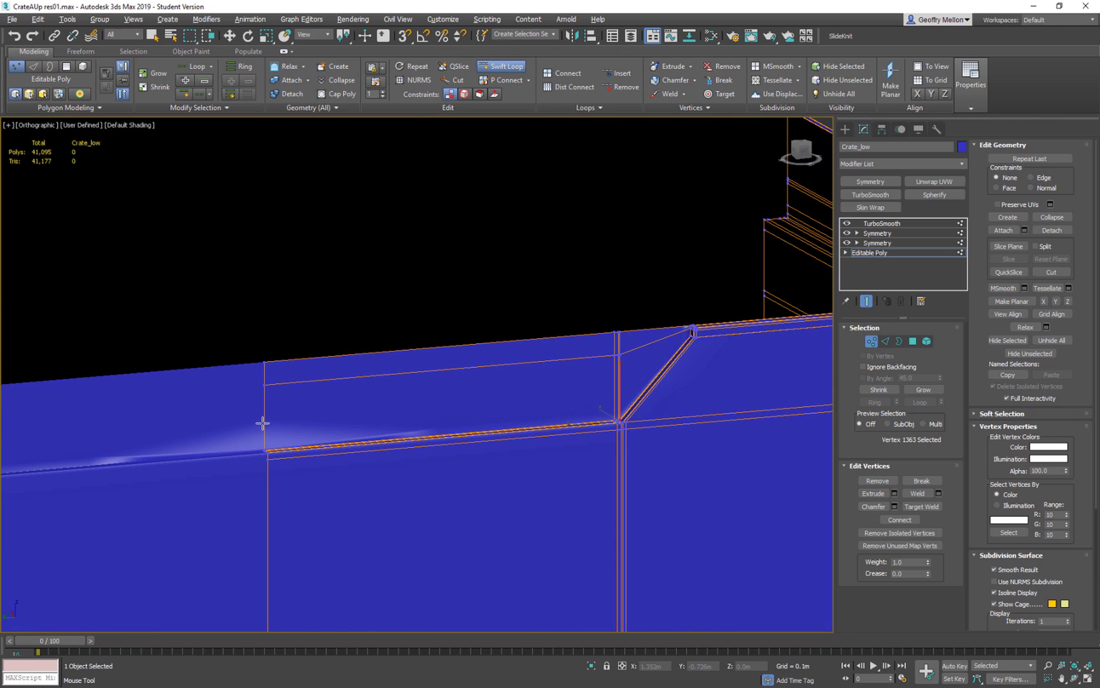
Try to add a Swift Loop along the back panel slightly above the side recess's ledge
left_click(264, 429)
middle_click_drag(263, 430, 405, 339, "alt")
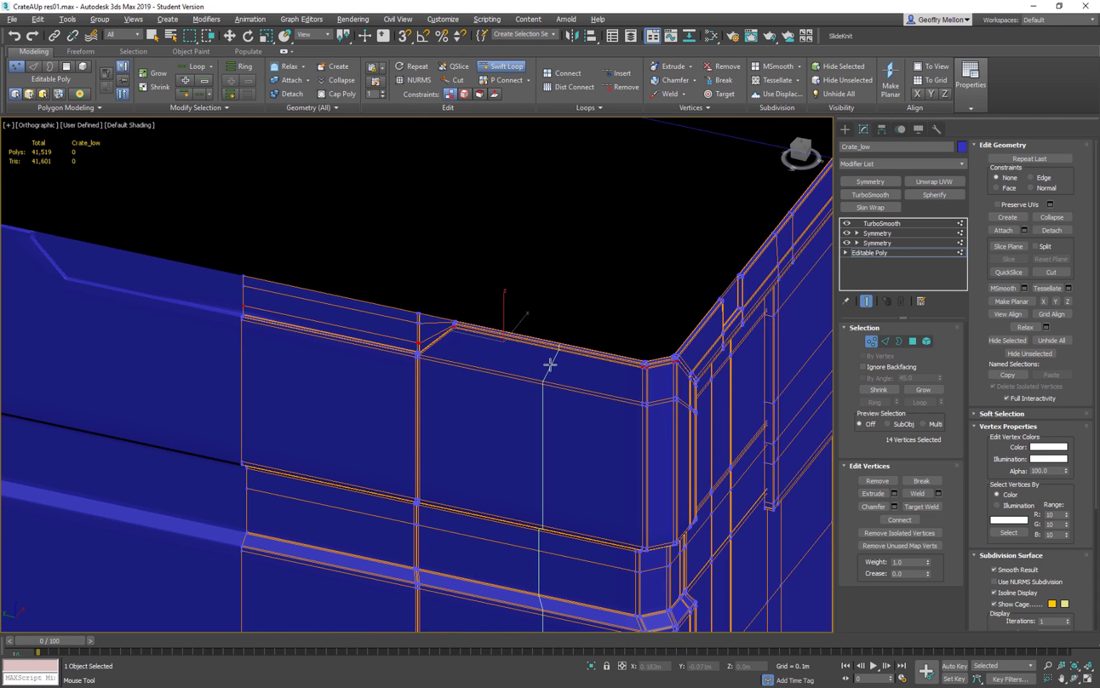
scroll(560, 361, "up", 3)
key("ctrl+z")
Add a vertical Swift Loop down the crate's side, tight against the centre symmetry seam
middle_click_drag(333, 347, 550, 322)
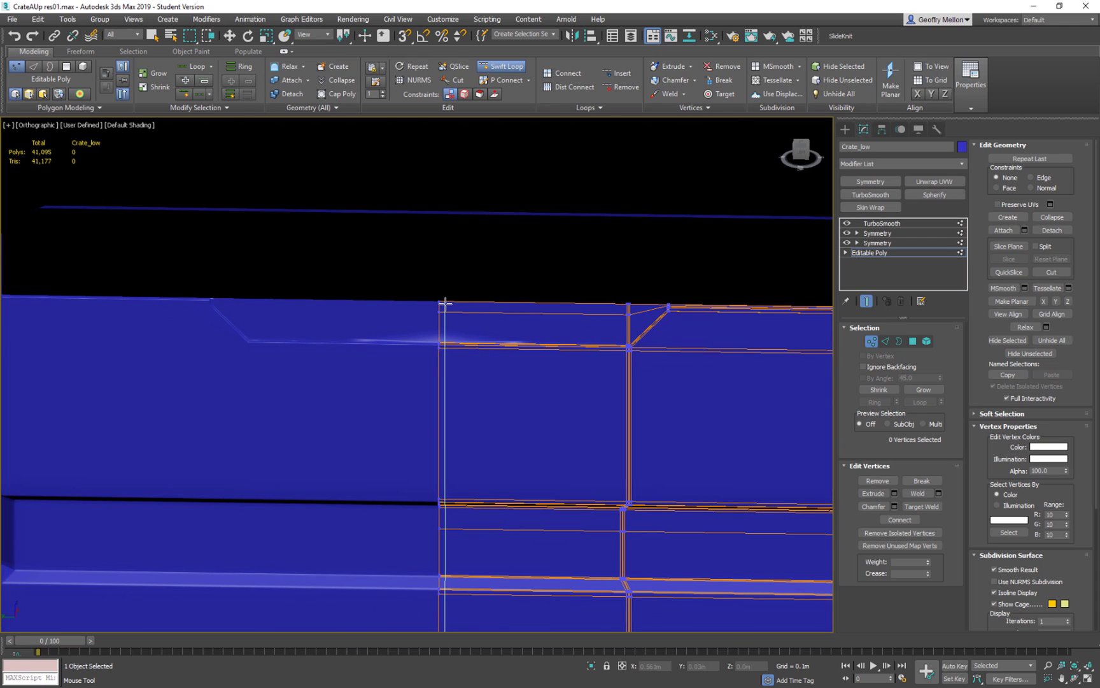
middle_click_drag(576, 347, 387, 298, "alt")
scroll(387, 298, "down", 3)
middle_click_drag(622, 410, 519, 355, "alt")
scroll(468, 341, "up", 4)
middle_click_drag(200, 287, 433, 347)
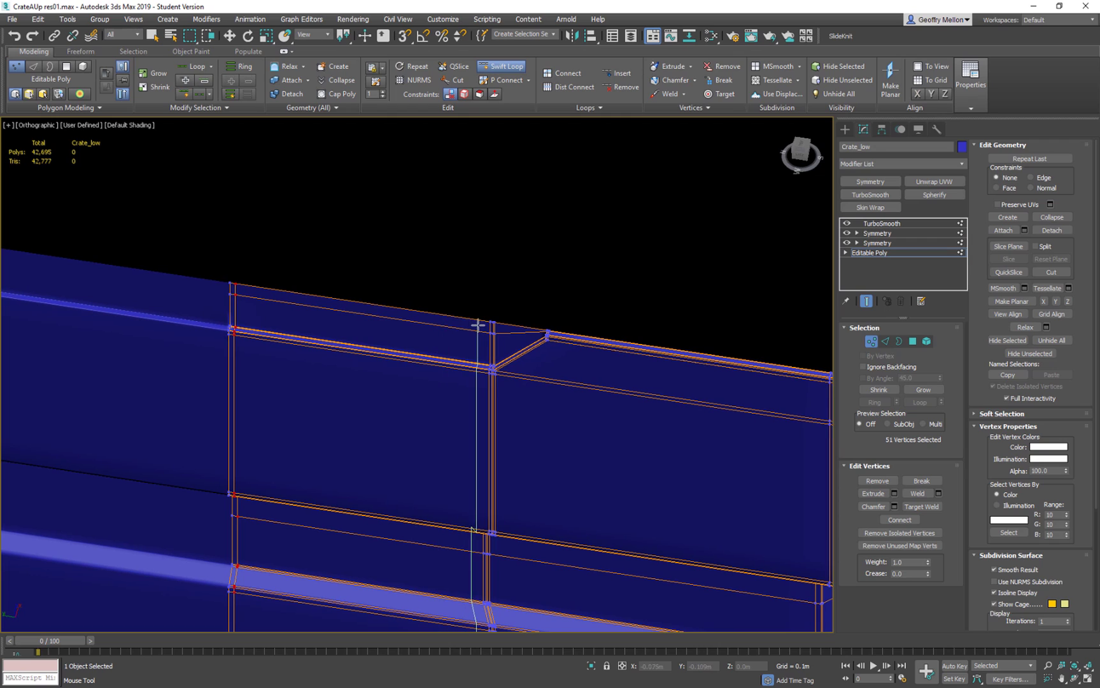
Leave Swift Loop and select the top rim's uppermost outline edges from the front notch around the chamfered corner
left_click(885, 341)
middle_click_drag(538, 325, 522, 331, "alt")
right_click(528, 361)
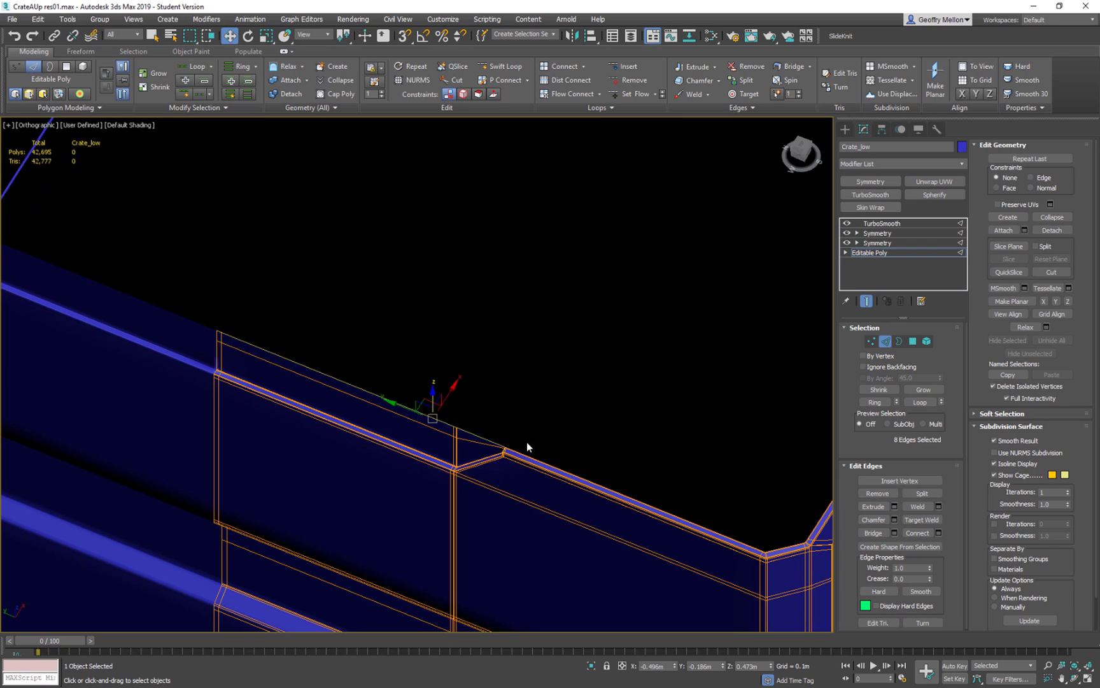
scroll(503, 356, "up", 8)
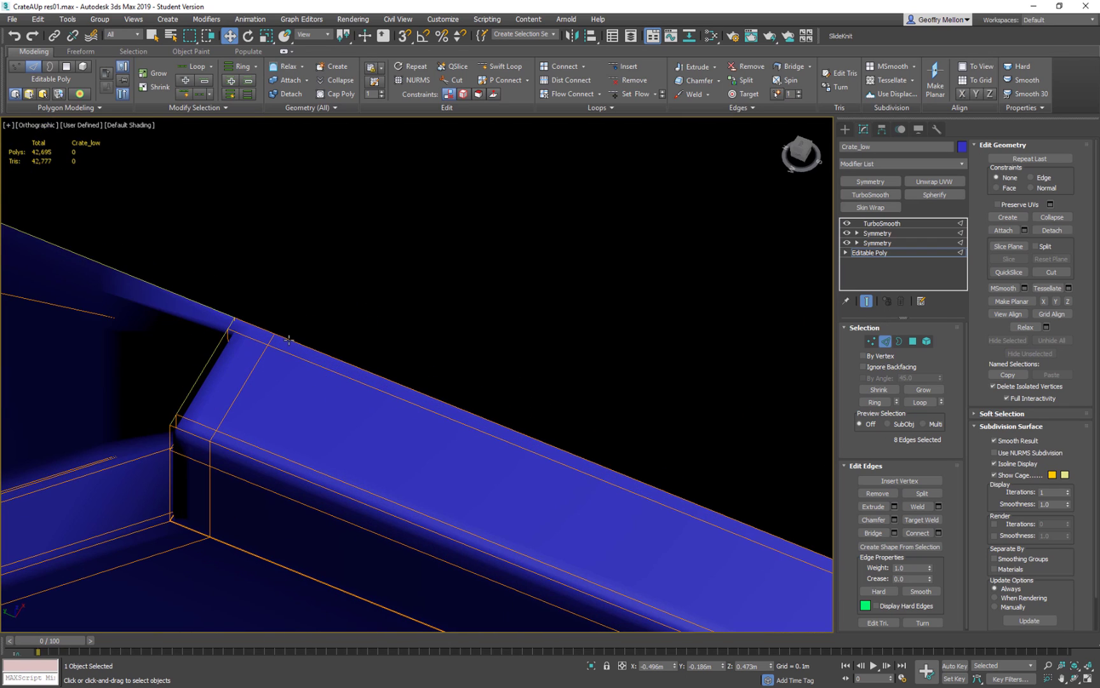
scroll(567, 413, "down", 6)
middle_click_drag(659, 430, 443, 385)
scroll(445, 387, "down", 5)
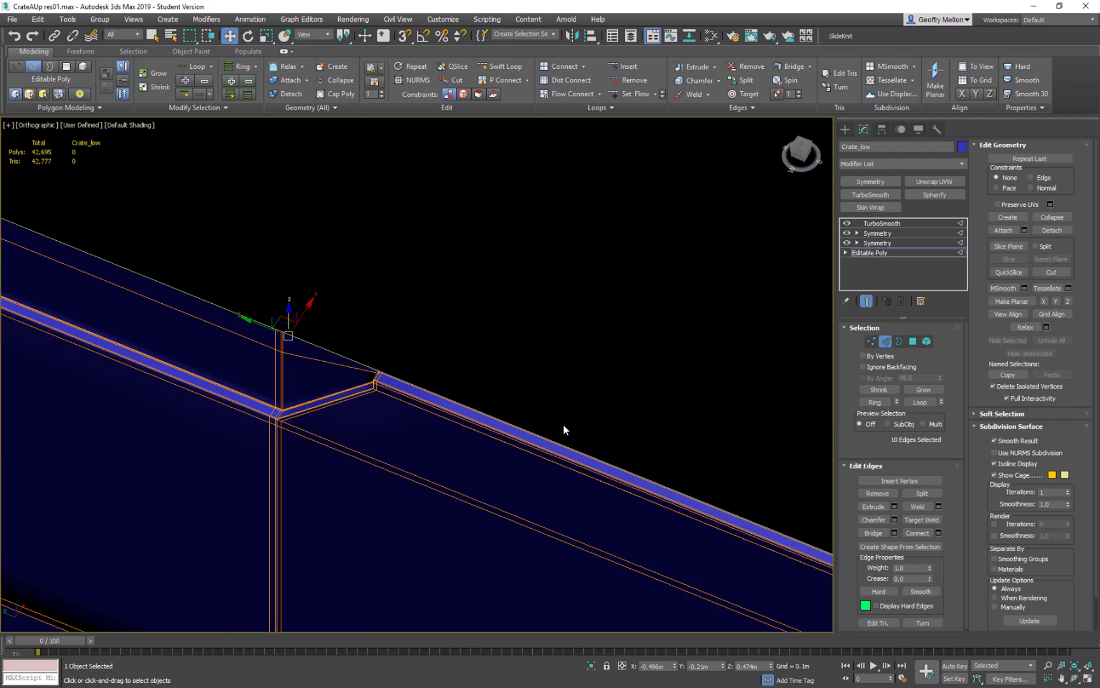
middle_click_drag(655, 456, 234, 320)
scroll(490, 433, "up", 2)
scroll(491, 434, "up", 3)
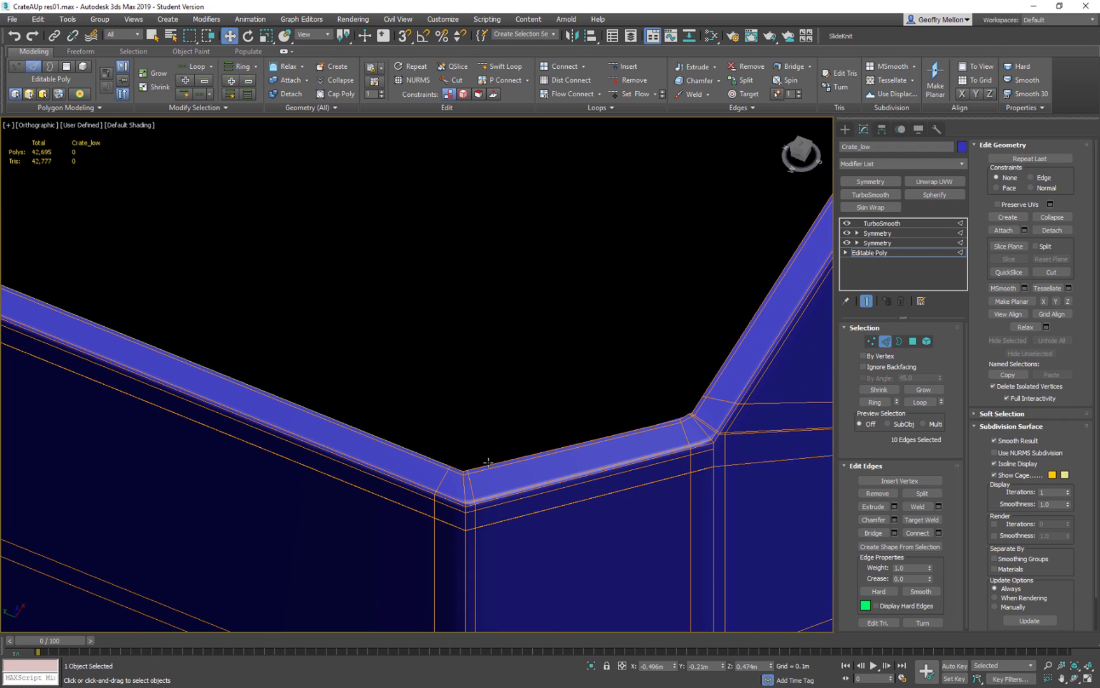
scroll(722, 385, "down", 5)
middle_click_drag(722, 385, 490, 449)
middle_click_drag(582, 266, 491, 363)
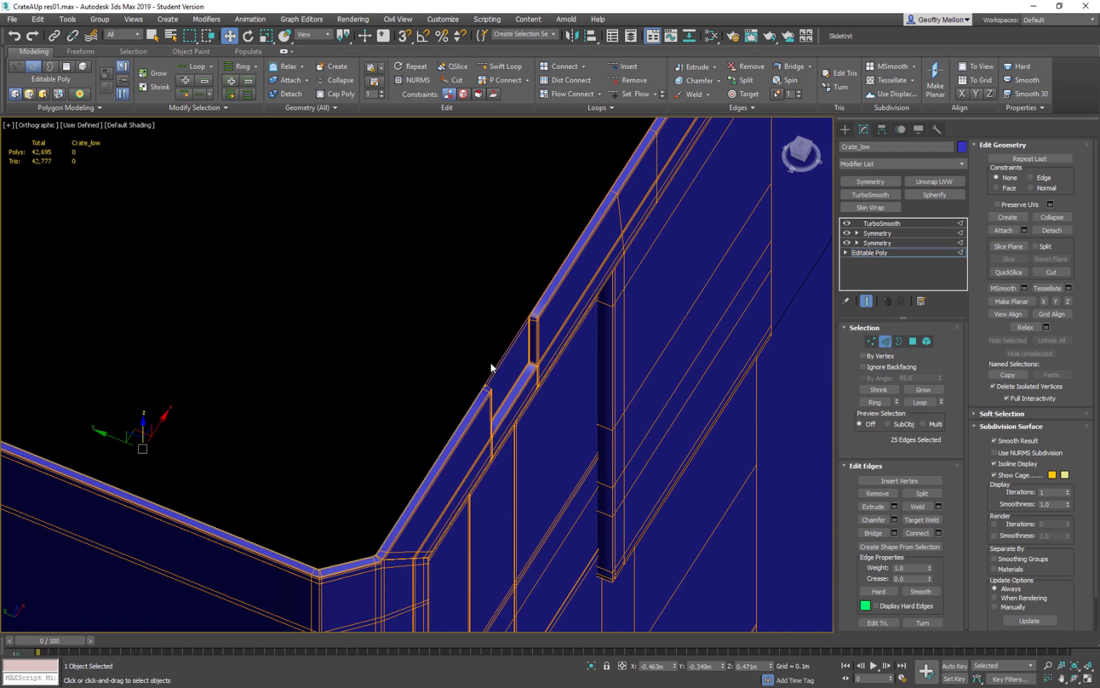
Extend the top-outline edge selection across the side recess and along the rim beyond it
scroll(492, 363, "up", 6)
middle_click_drag(659, 390, 591, 407, "alt")
scroll(591, 406, "down", 6)
middle_click_drag(668, 487, 346, 223)
scroll(304, 268, "up", 6)
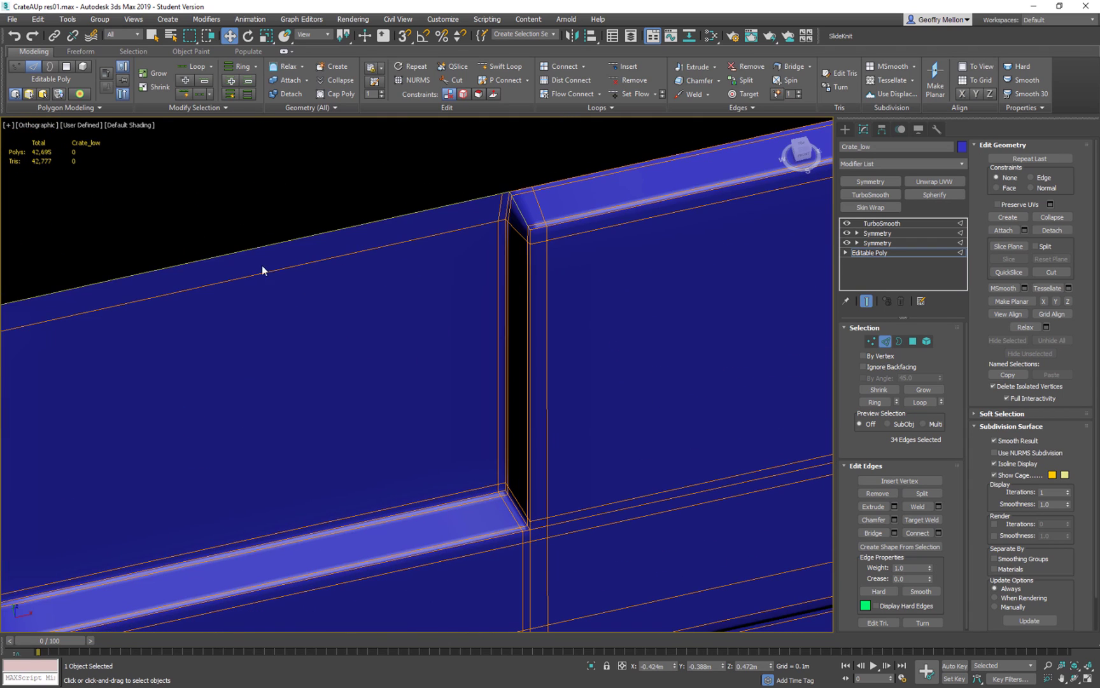
middle_click_drag(303, 268, 445, 446)
left_click_drag(366, 415, 366, 415, "alt")
scroll(518, 418, "down", 4)
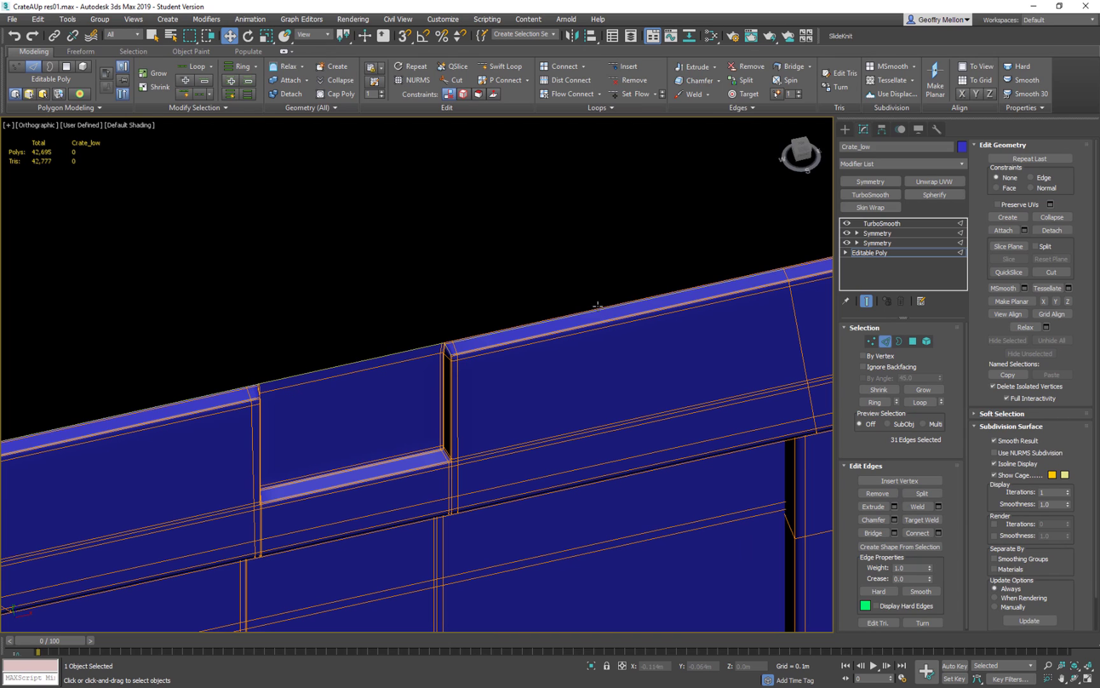
scroll(601, 308, "up", 4)
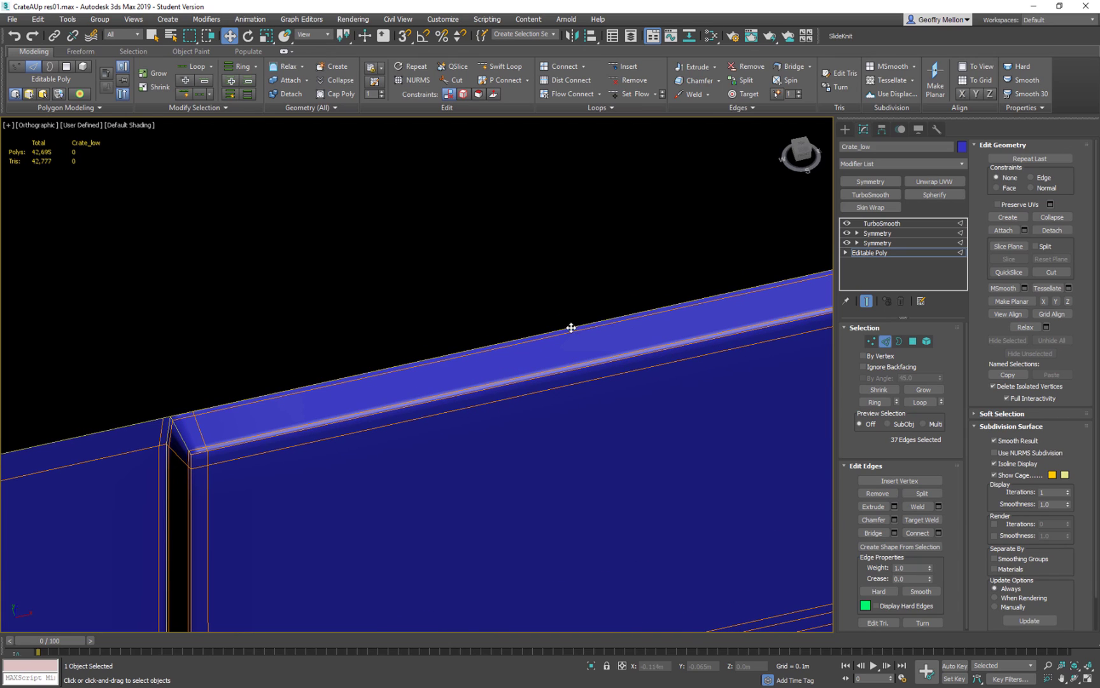
Trim stray edges from the top-outline selection at the side recess's upper corners
scroll(587, 325, "down", 4)
middle_click_drag(586, 325, 443, 331)
middle_click_drag(404, 376, 180, 356)
scroll(181, 357, "down", 1)
scroll(581, 339, "down", 1)
middle_click_drag(643, 360, 670, 373)
scroll(439, 395, "up", 5)
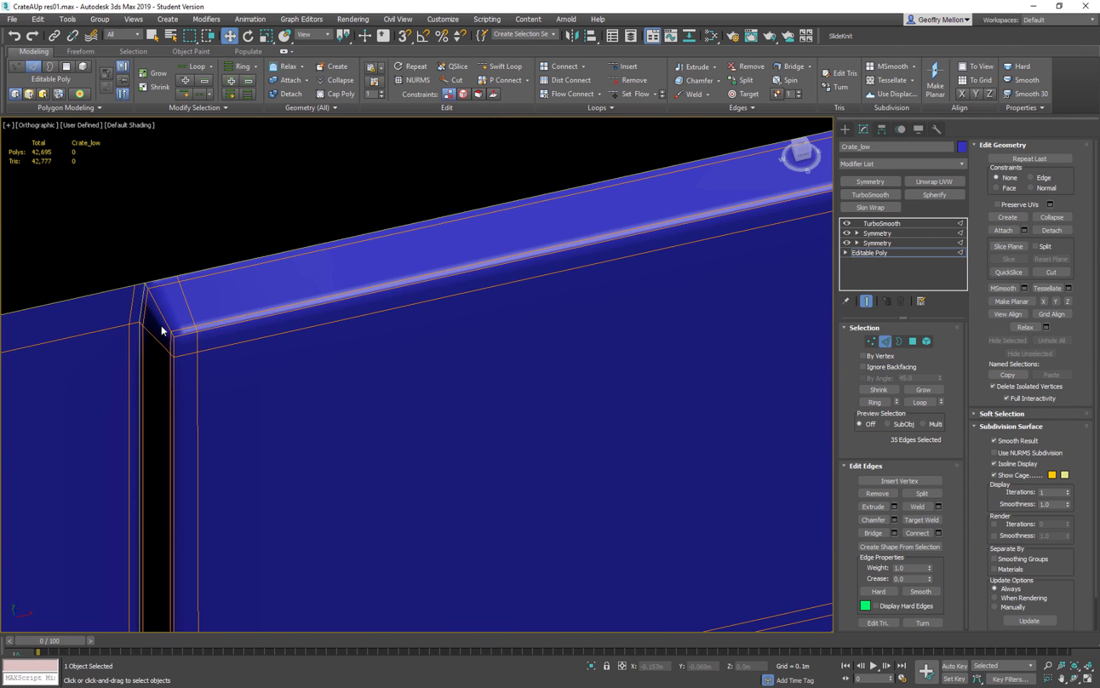
middle_click_drag(169, 325, 361, 249)
scroll(361, 249, "down", 2)
left_click_drag(313, 245, 312, 243)
scroll(341, 386, "down", 2)
middle_click_drag(246, 352, 356, 381)
middle_click_drag(437, 381, 275, 364, "alt")
middle_click_drag(153, 380, 382, 382)
scroll(321, 355, "up", 5)
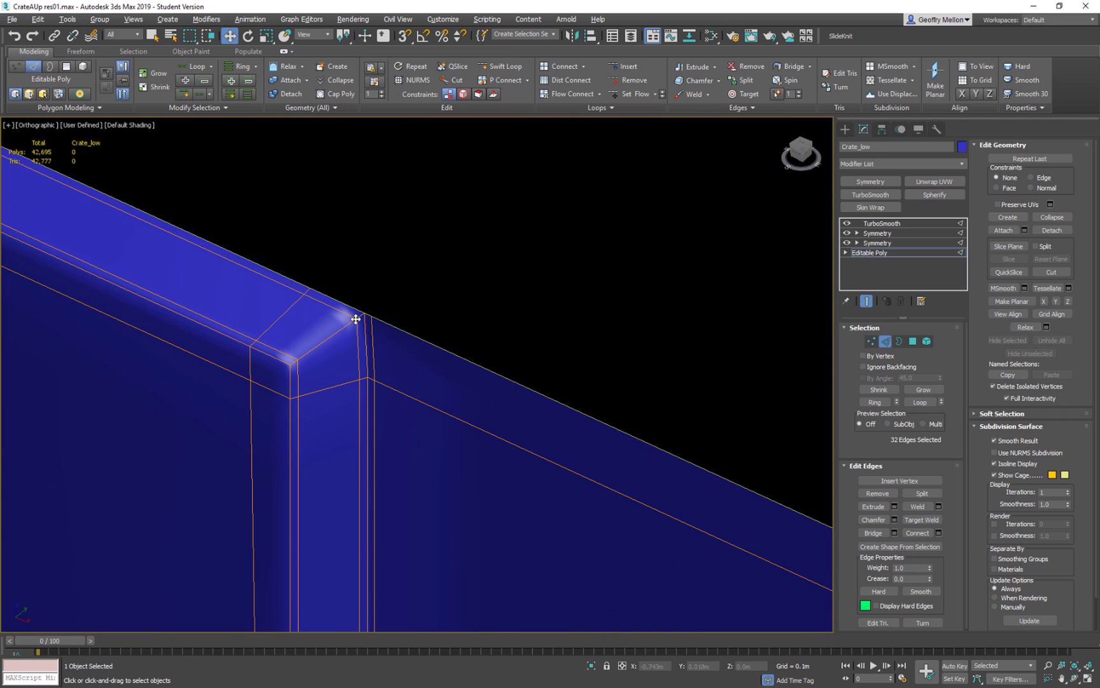
Check the mirrored side's recess corners and drop further stray edges from the top-outline selection
scroll(382, 414, "down", 4)
middle_click_drag(469, 461, 448, 345)
middle_click_drag(470, 403, 582, 388, "alt")
middle_click_drag(582, 389, 609, 366)
scroll(626, 388, "up", 2)
scroll(626, 307, "up", 2)
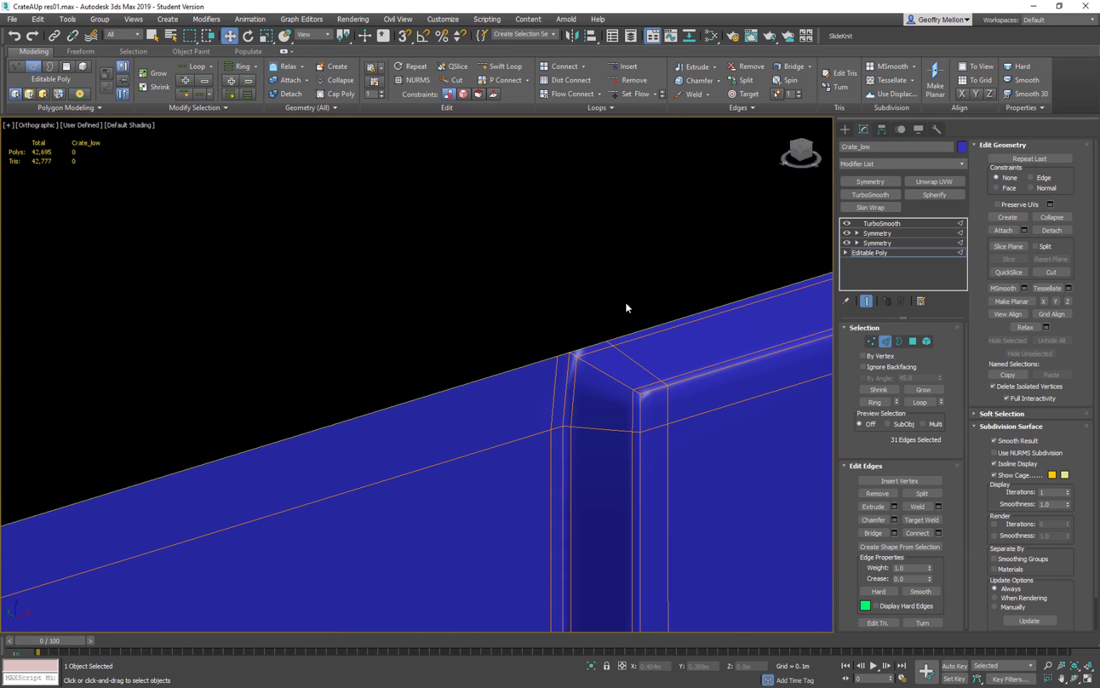
scroll(562, 360, "up", 1)
scroll(560, 364, "down", 2)
scroll(393, 455, "down", 1)
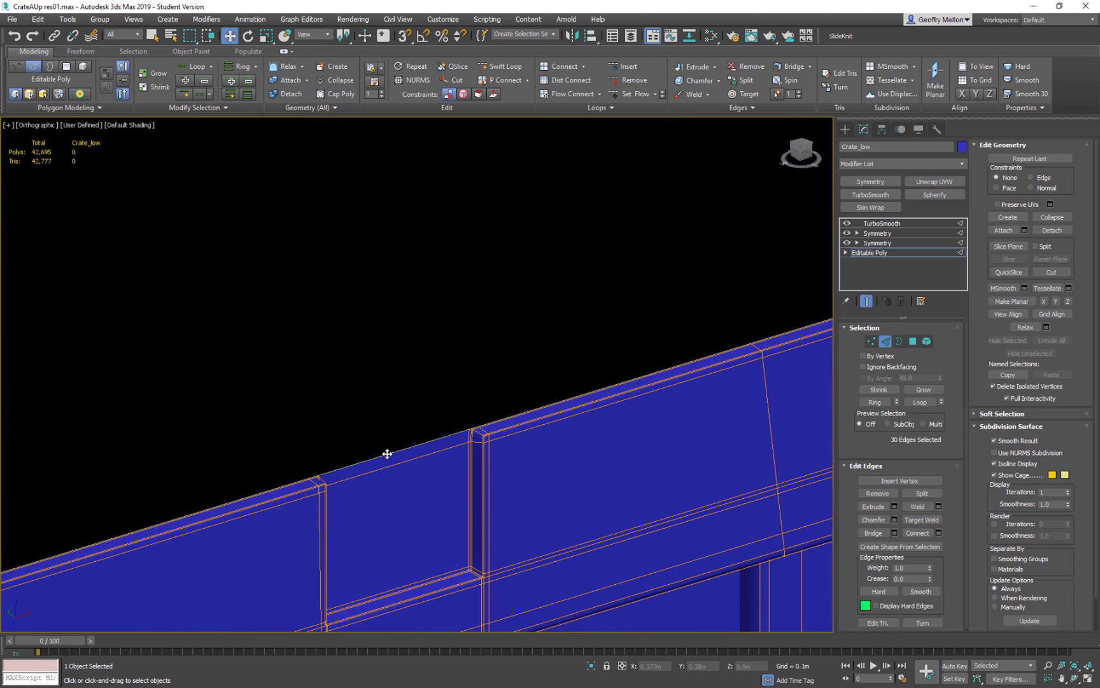
scroll(481, 454, "down", 1)
middle_click_drag(482, 455, 651, 450)
middle_click_drag(442, 400, 614, 461)
middle_click_drag(377, 364, 488, 361)
scroll(489, 362, "up", 3)
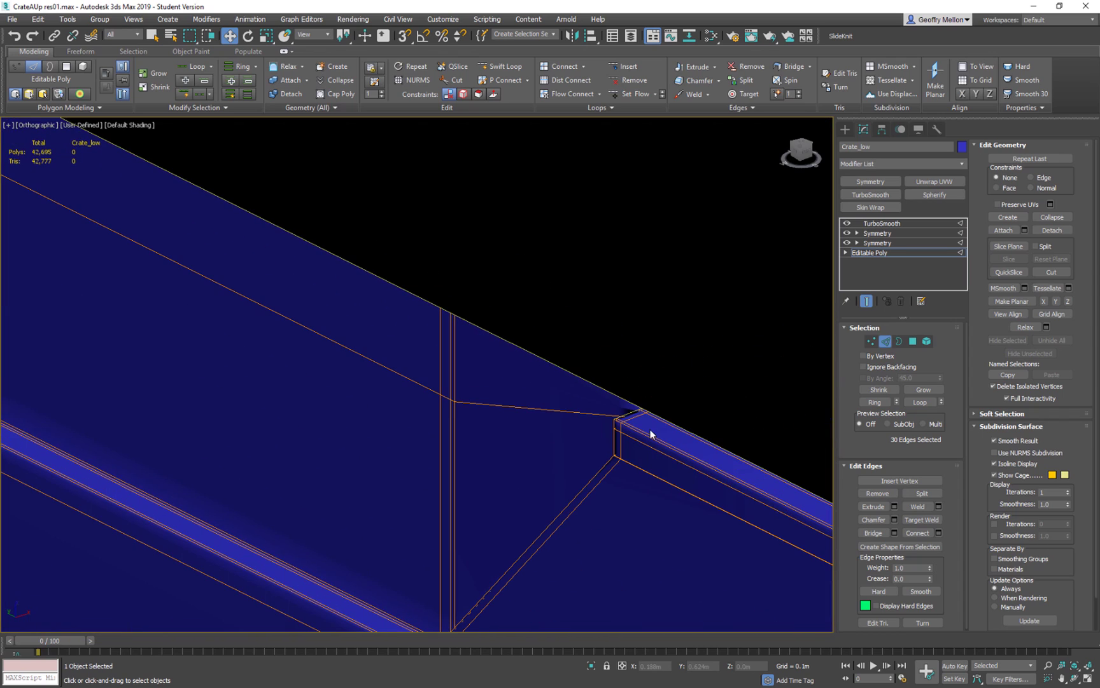
Deselect the stray edges at the upper corner of the mirrored notch's slanted end
double_click(622, 417)
middle_click_drag(674, 453, 820, 508, "alt")
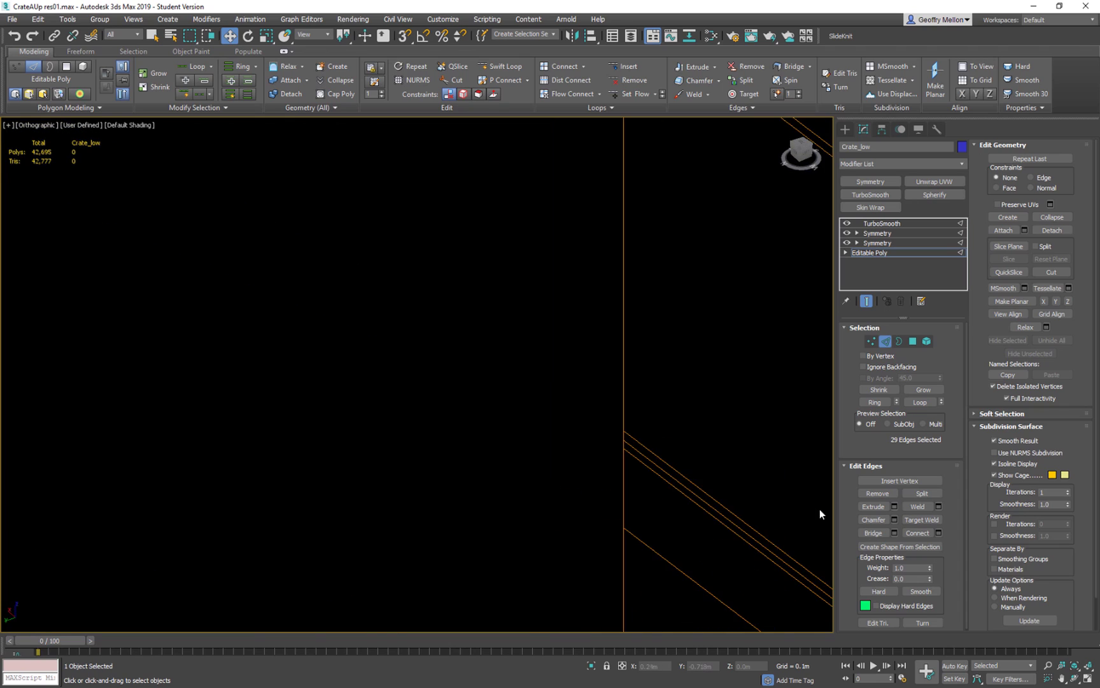
scroll(697, 440, "down", 5)
middle_click_drag(707, 438, 602, 318)
scroll(603, 320, "up", 6)
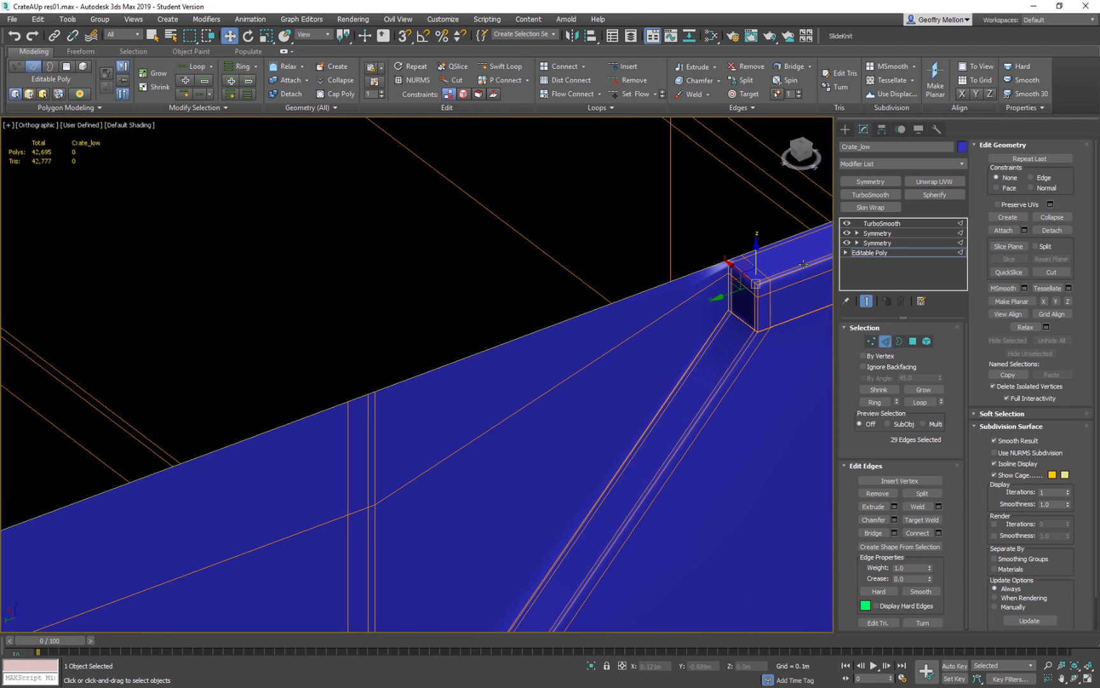
scroll(702, 266, "up", 2)
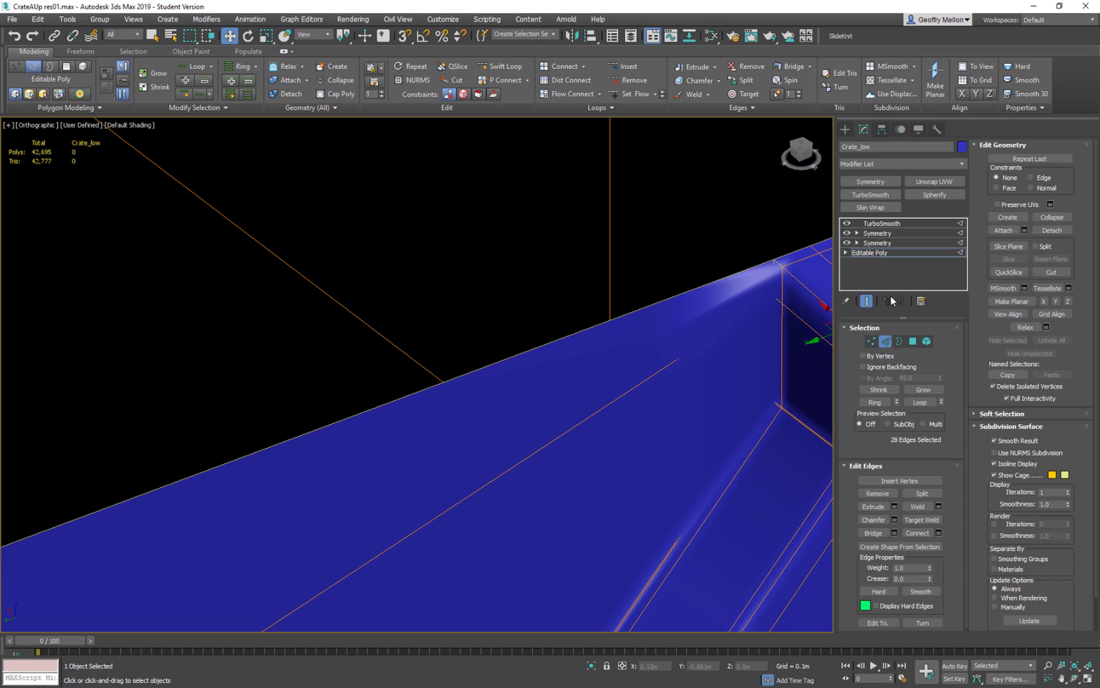
Turn off the end result and show edged faces to examine the base cage at the notch's upper corner
left_click(867, 301)
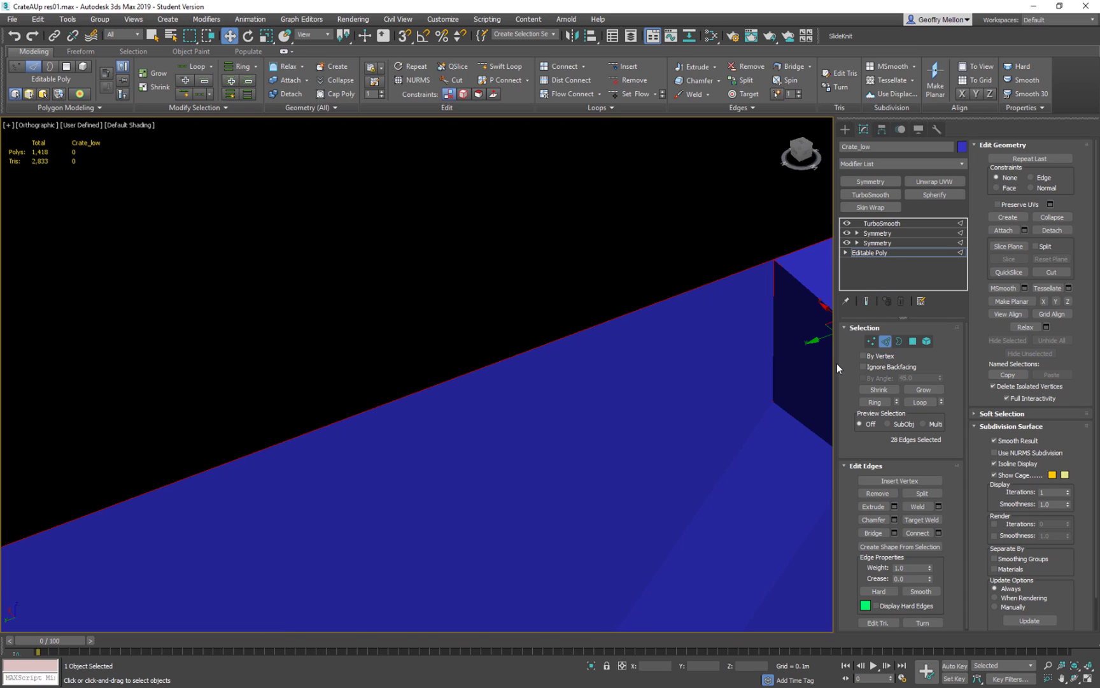
key("F4")
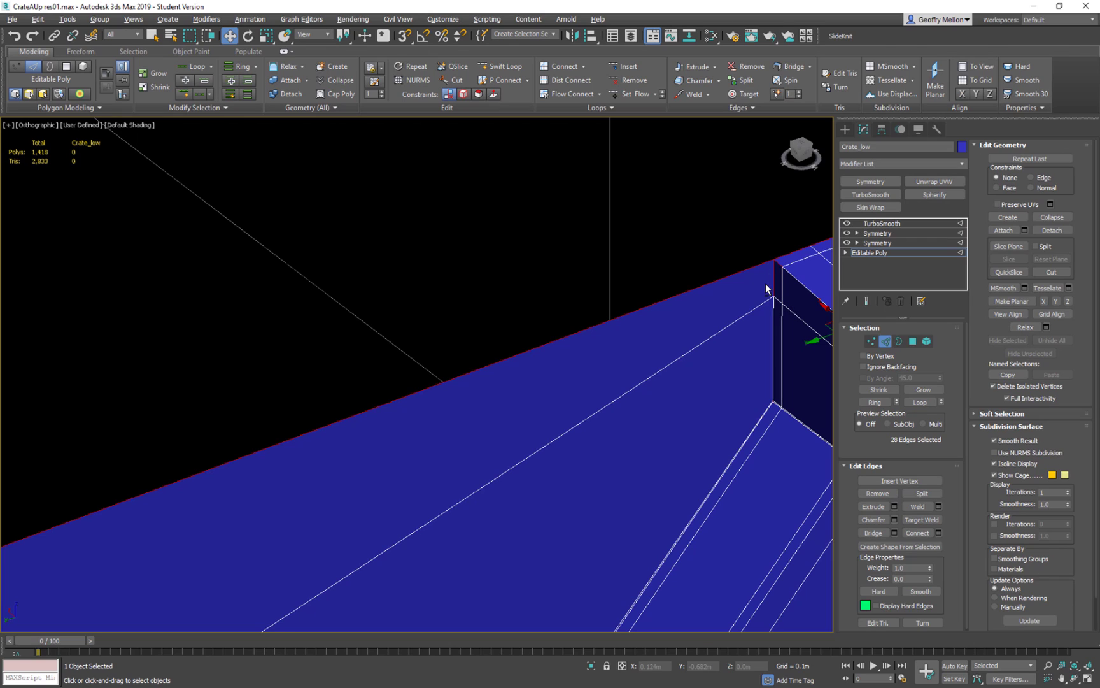
scroll(808, 311, "down", 3)
middle_click_drag(807, 310, 673, 307)
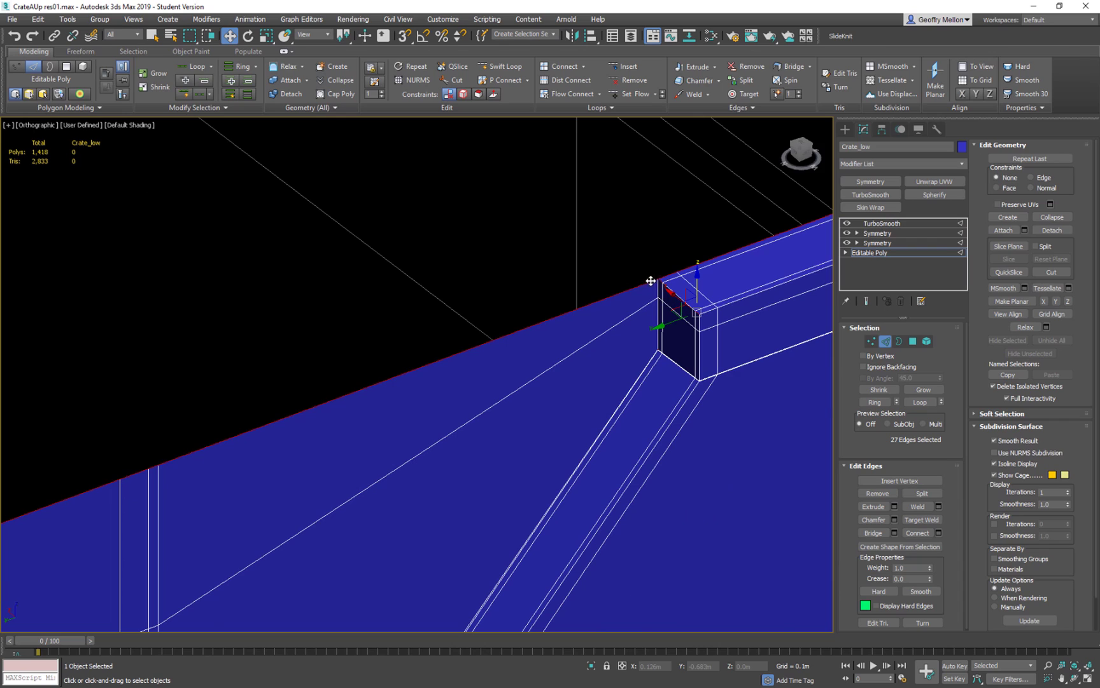
scroll(651, 280, "up", 4)
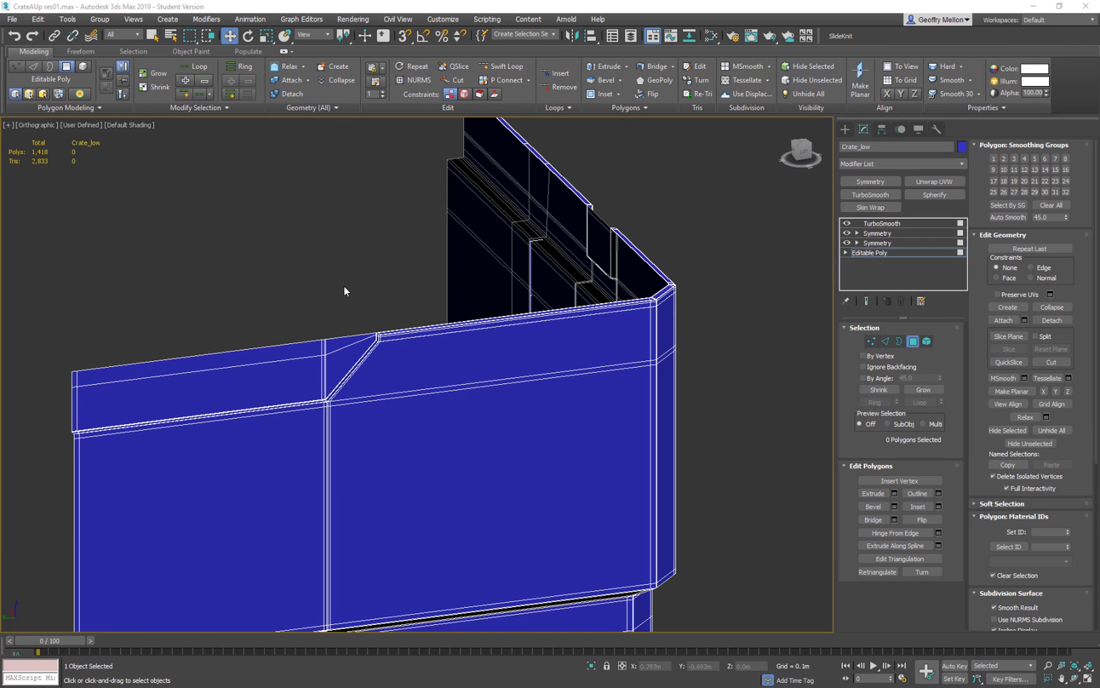
Select all polygons of the front notch's recessed back panel in the top rim
middle_click_drag(343, 291, 449, 319)
scroll(449, 319, "up", 3)
left_click_drag(384, 481, 384, 481)
middle_click_drag(115, 483, 350, 419)
left_click_drag(146, 470, 146, 470, "ctrl")
middle_click_drag(306, 420, 452, 415, "alt")
scroll(391, 417, "up", 3)
middle_click_drag(375, 429, 483, 403, "alt")
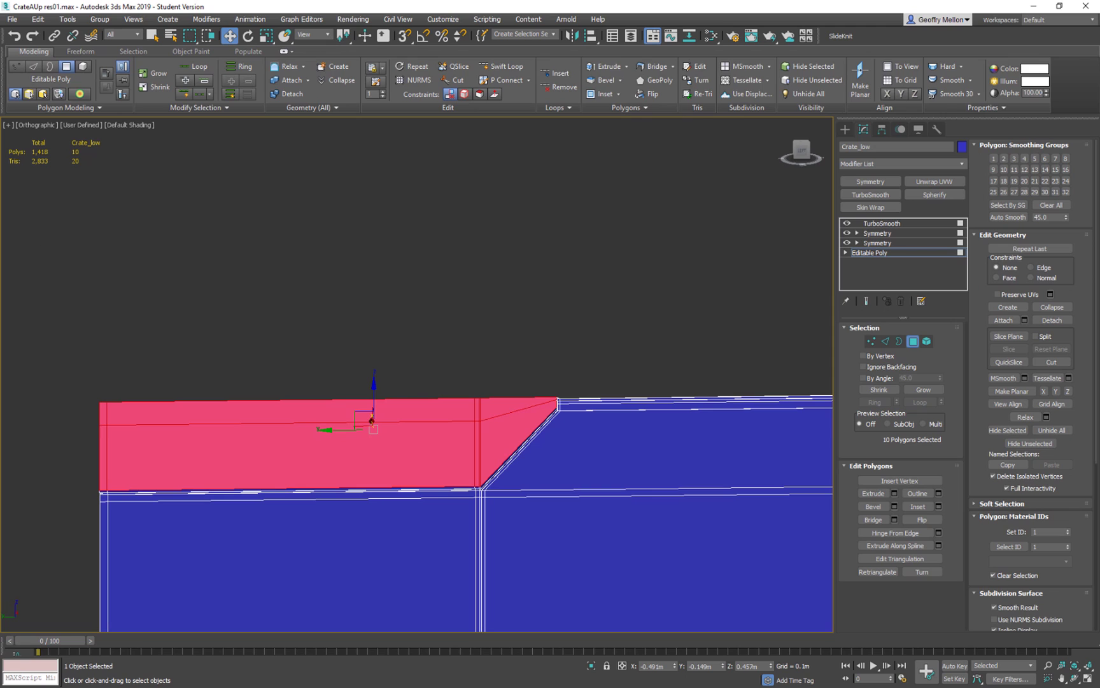
Compare the rim with the reference image and select the two back-panel polygons of the side recess
scroll(335, 285, "down", 10)
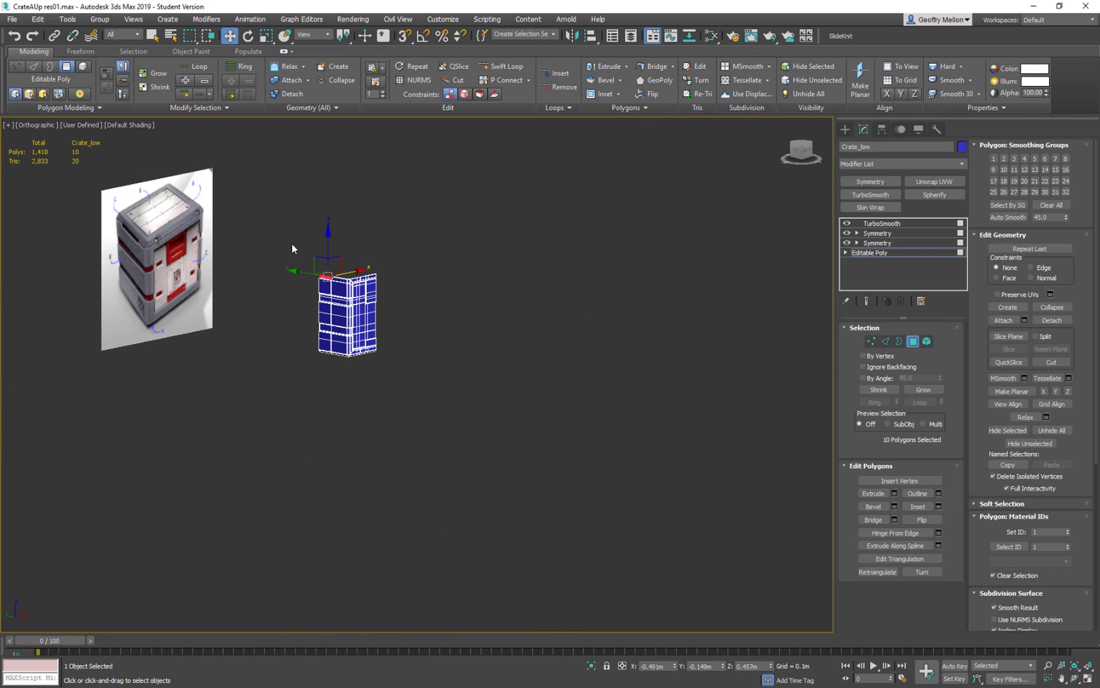
scroll(151, 228, "up", 8)
scroll(431, 310, "down", 6)
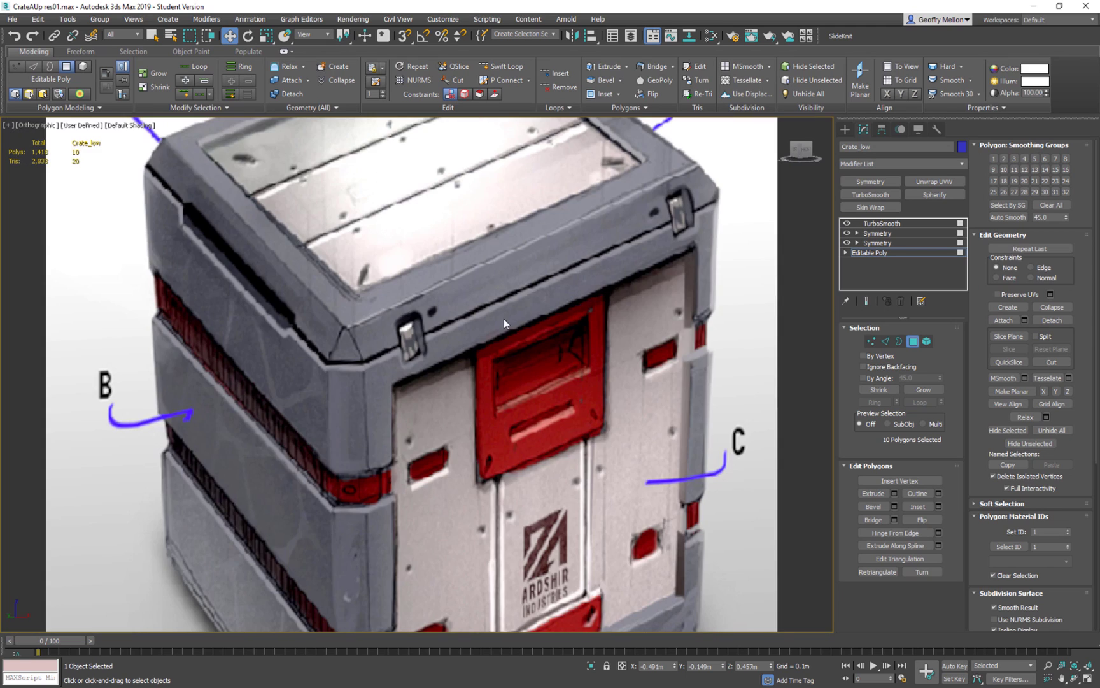
middle_click_drag(680, 322, 399, 312)
scroll(679, 403, "up", 10)
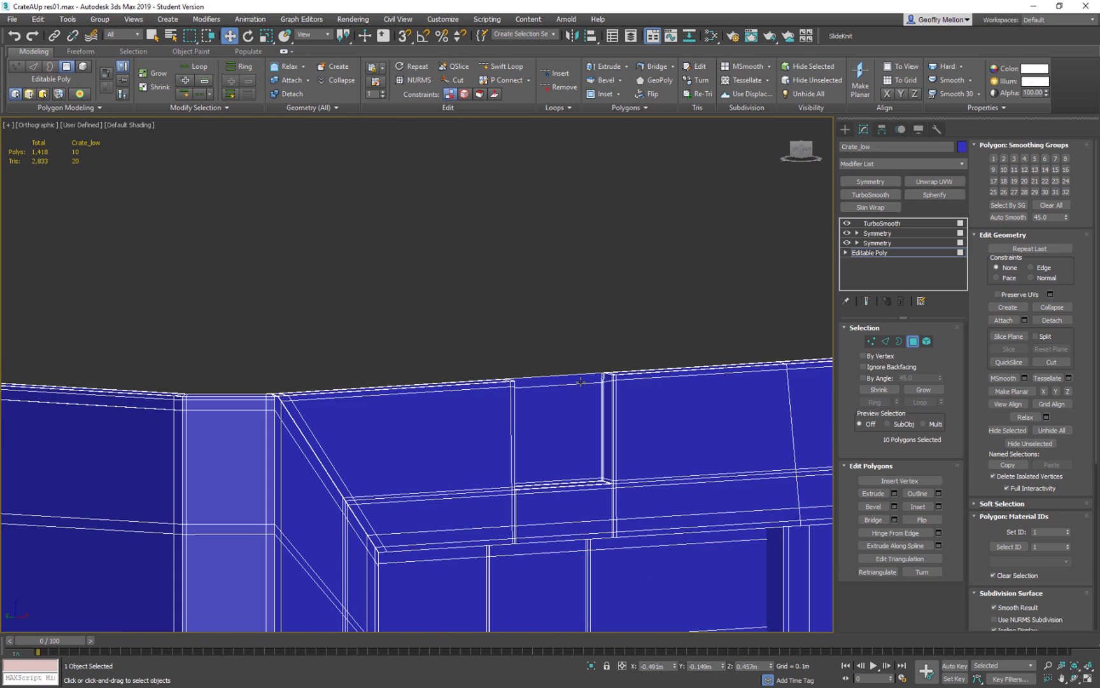
scroll(579, 382, "down", 3)
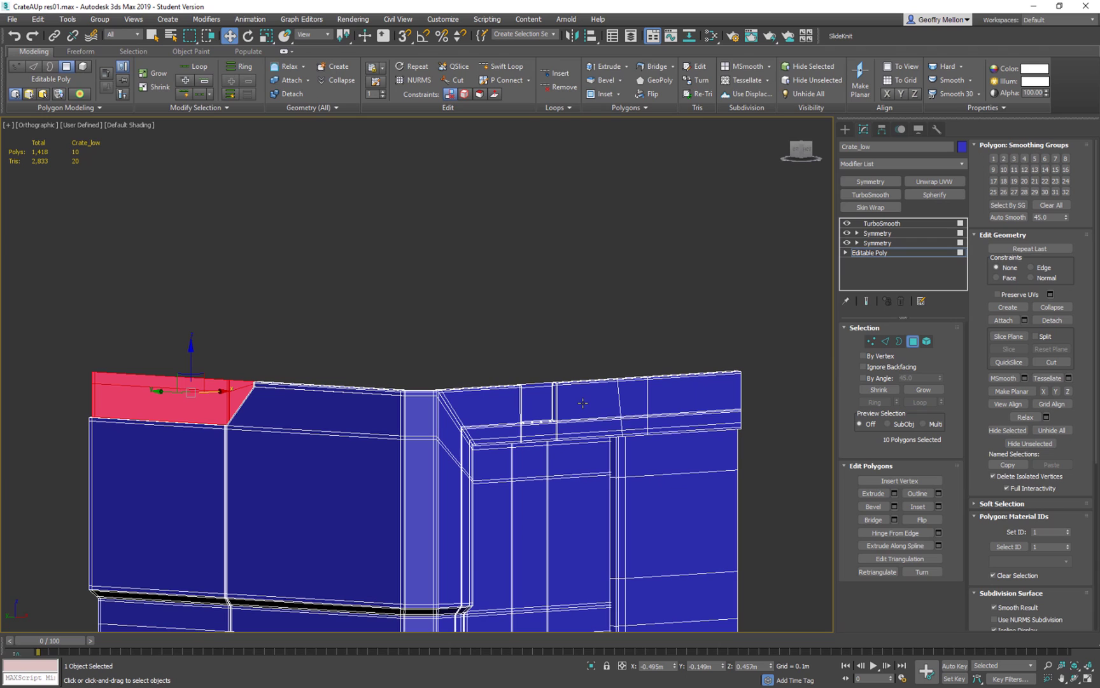
left_click(545, 385)
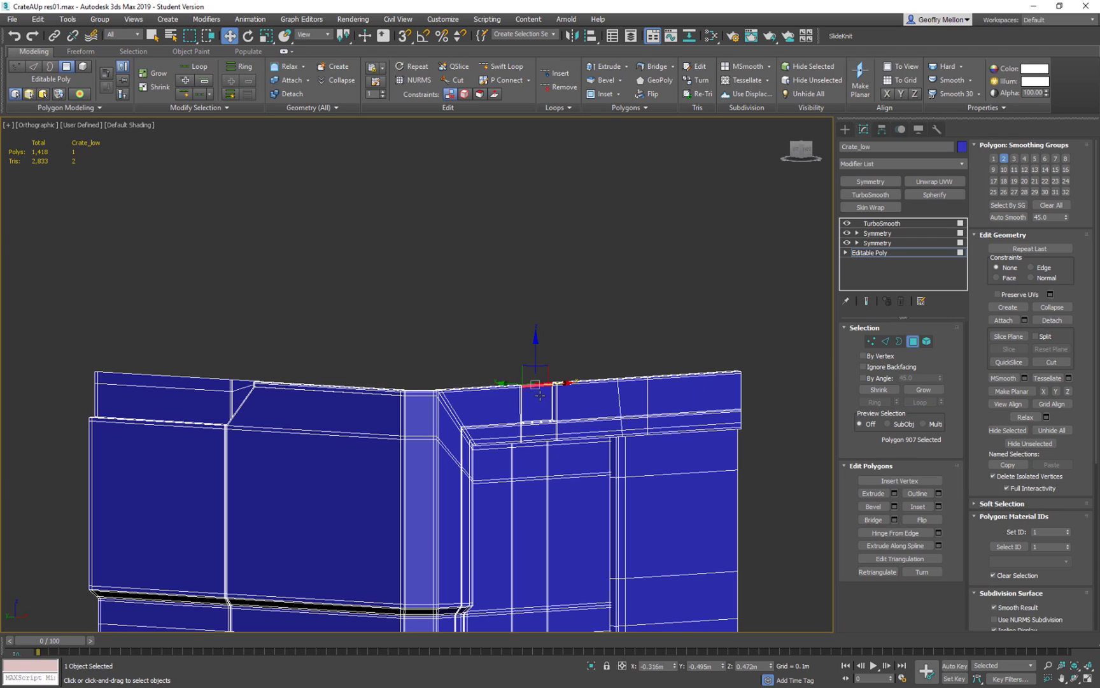
left_click(536, 410, "ctrl")
scroll(529, 407, "up", 3)
middle_click_drag(530, 408, 546, 456, "alt")
left_click_drag(513, 369, 509, 367)
middle_click_drag(505, 366, 584, 345, "alt")
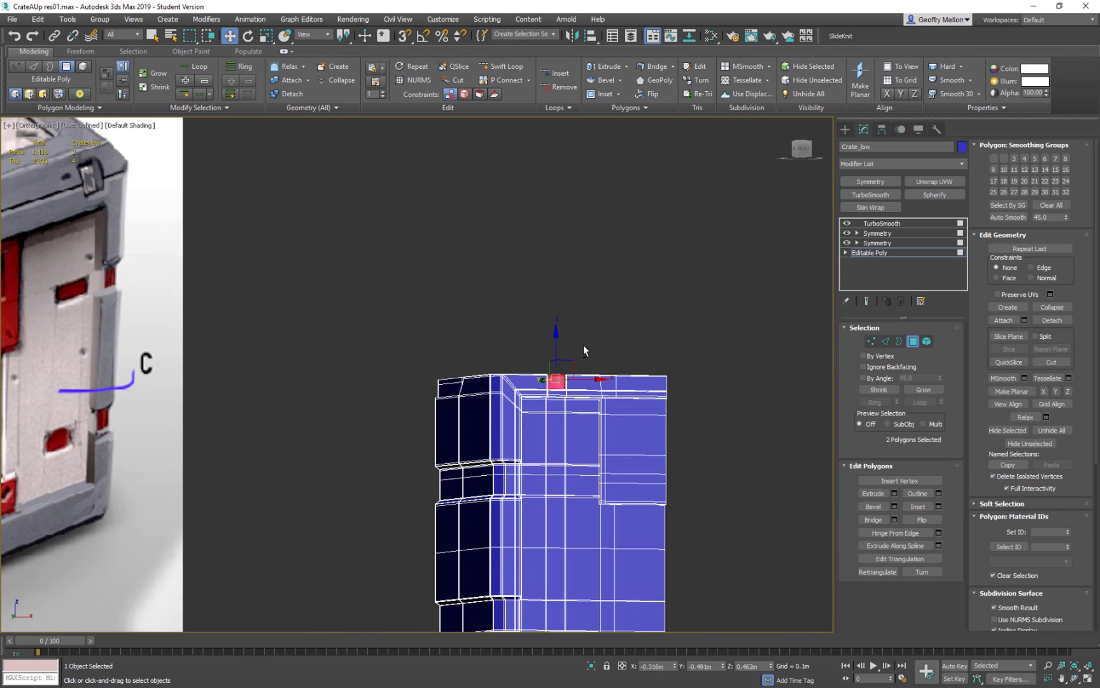
Compare the crate side's centre panel with the reference image to locate the recessed panel's outline
middle_click_drag(484, 304, 675, 306, "alt")
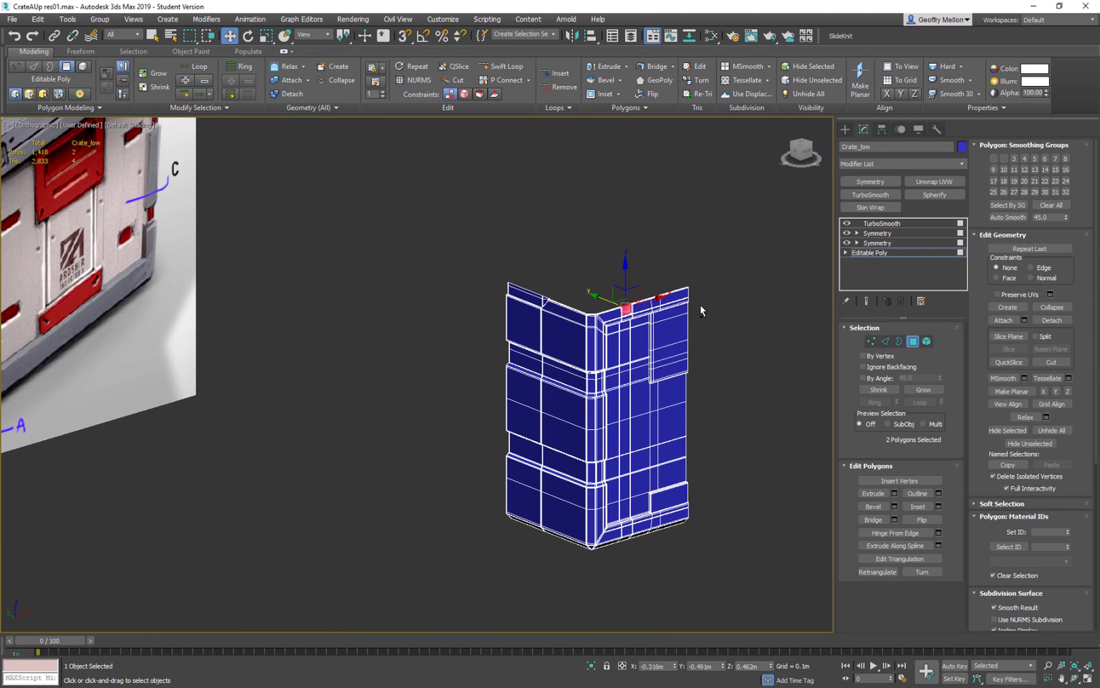
middle_click_drag(699, 304, 585, 278)
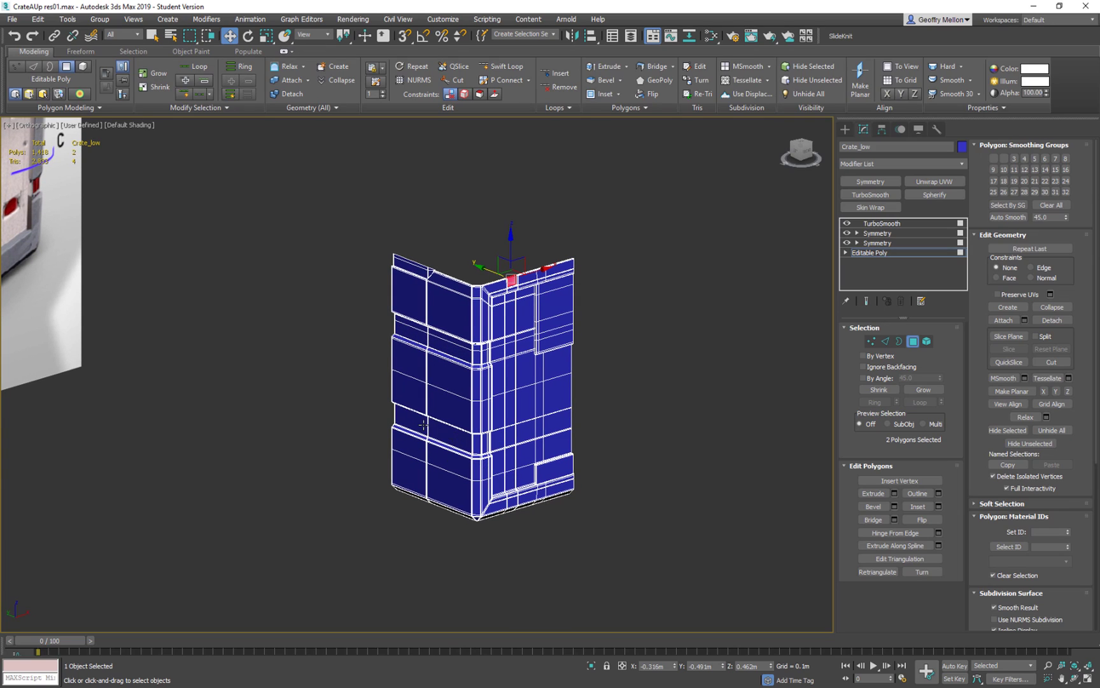
middle_click_drag(589, 400, 311, 305, "alt")
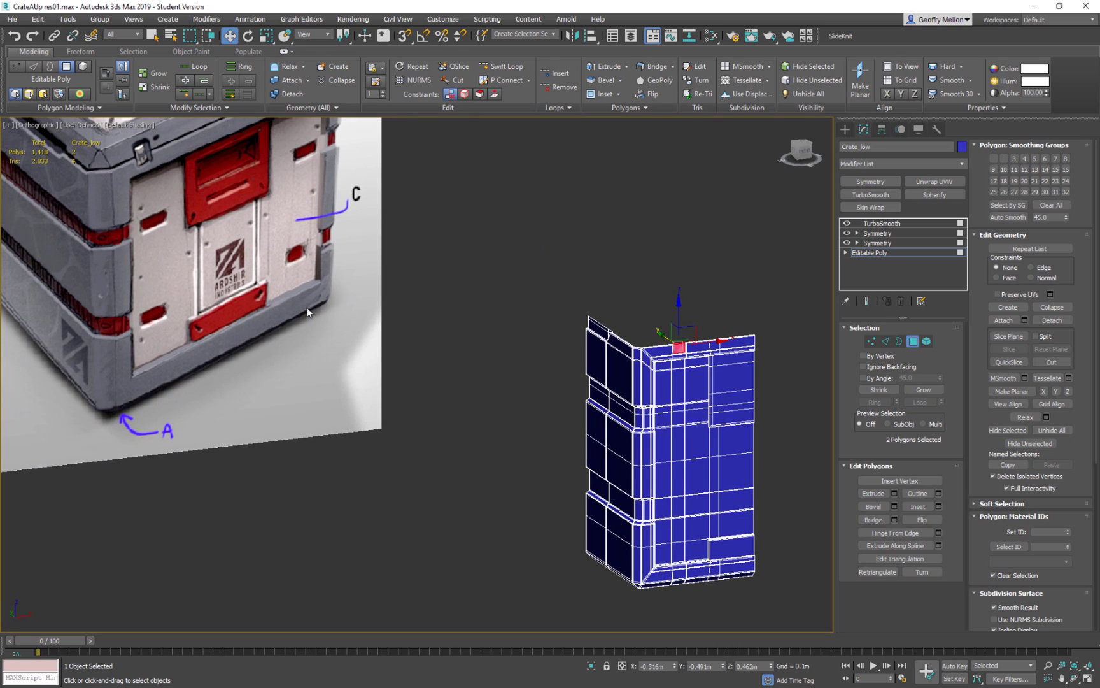
middle_click_drag(690, 458, 450, 361)
scroll(449, 361, "up", 5)
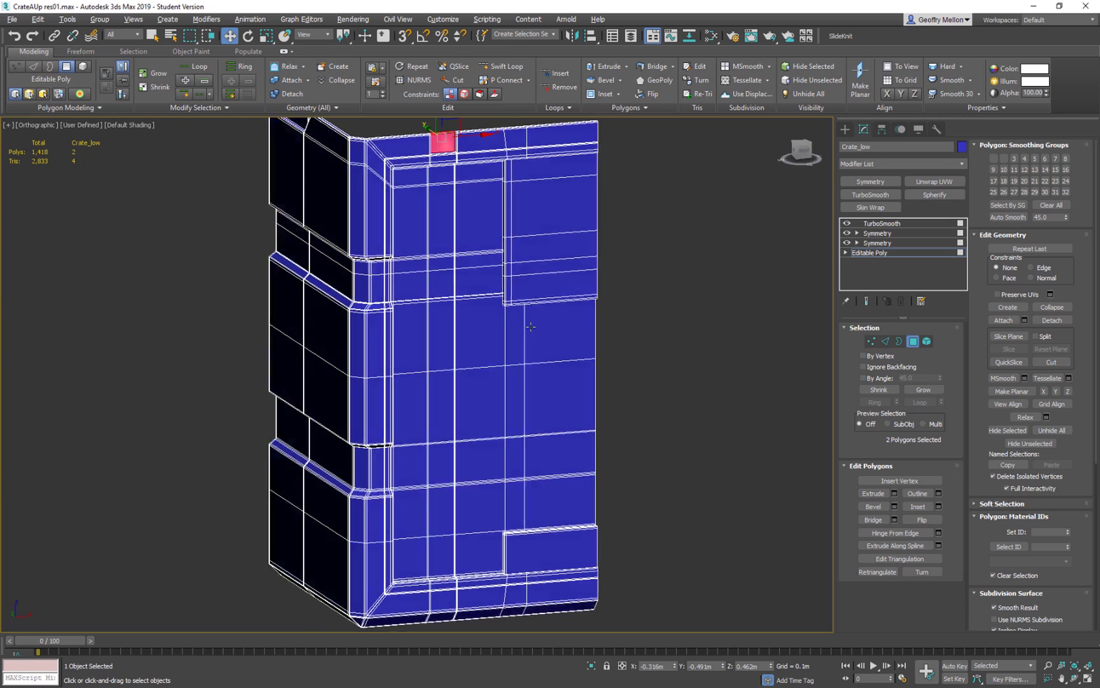
middle_click_drag(528, 343, 529, 327, "alt")
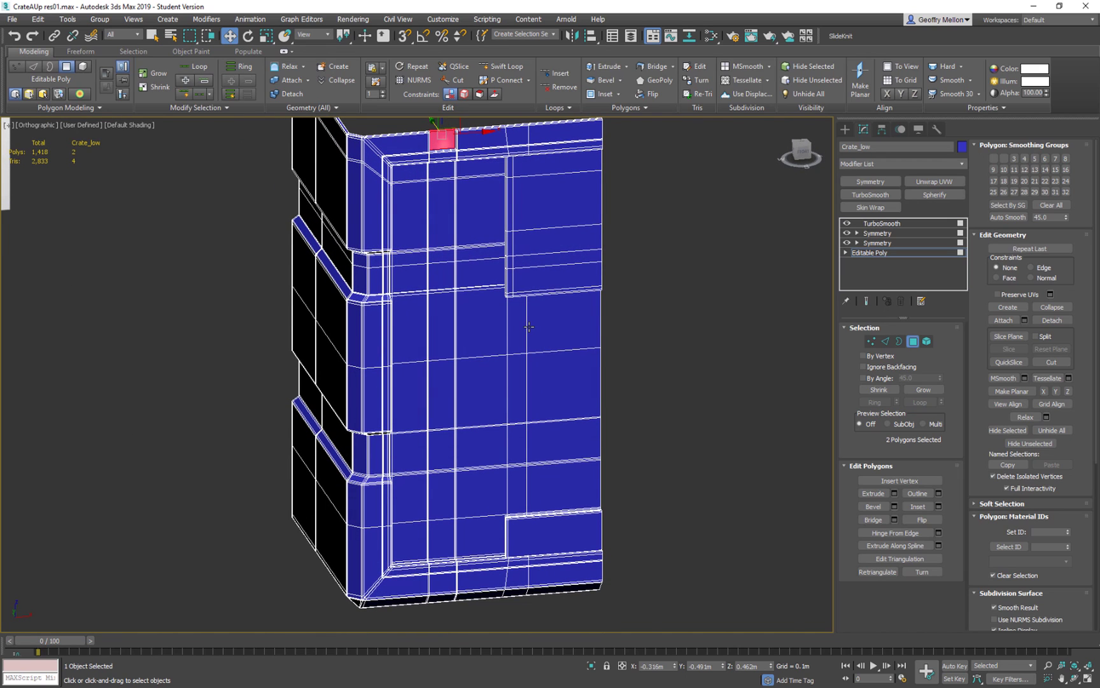
key("2")
left_click(508, 343)
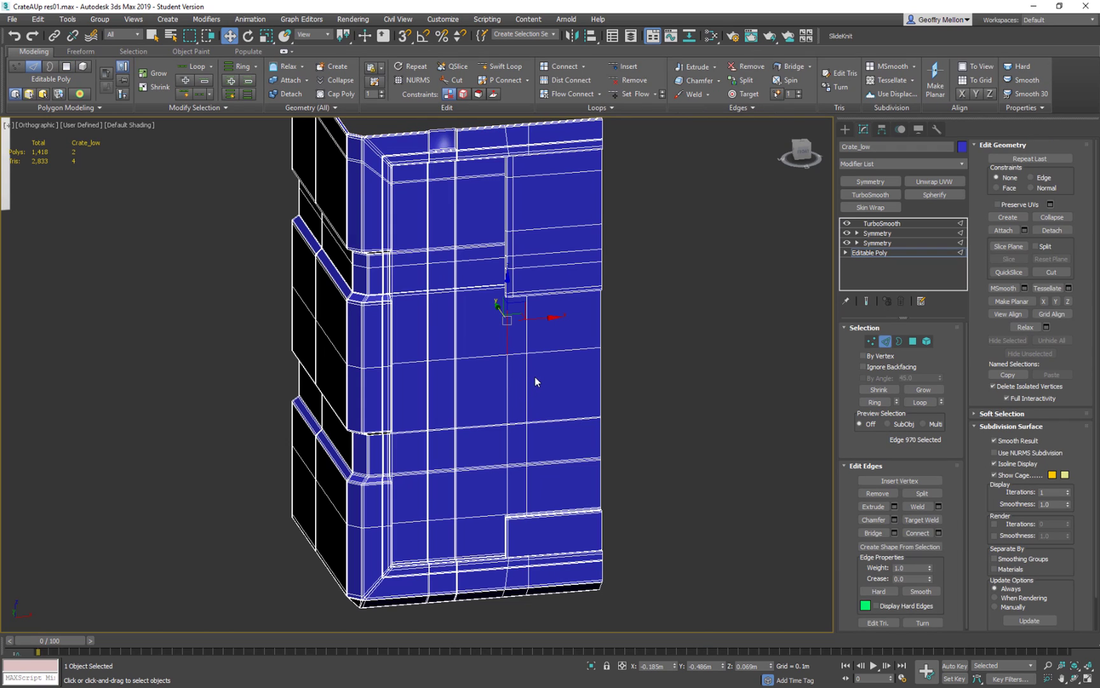
scroll(146, 305, "down", 8)
scroll(273, 309, "up", 3)
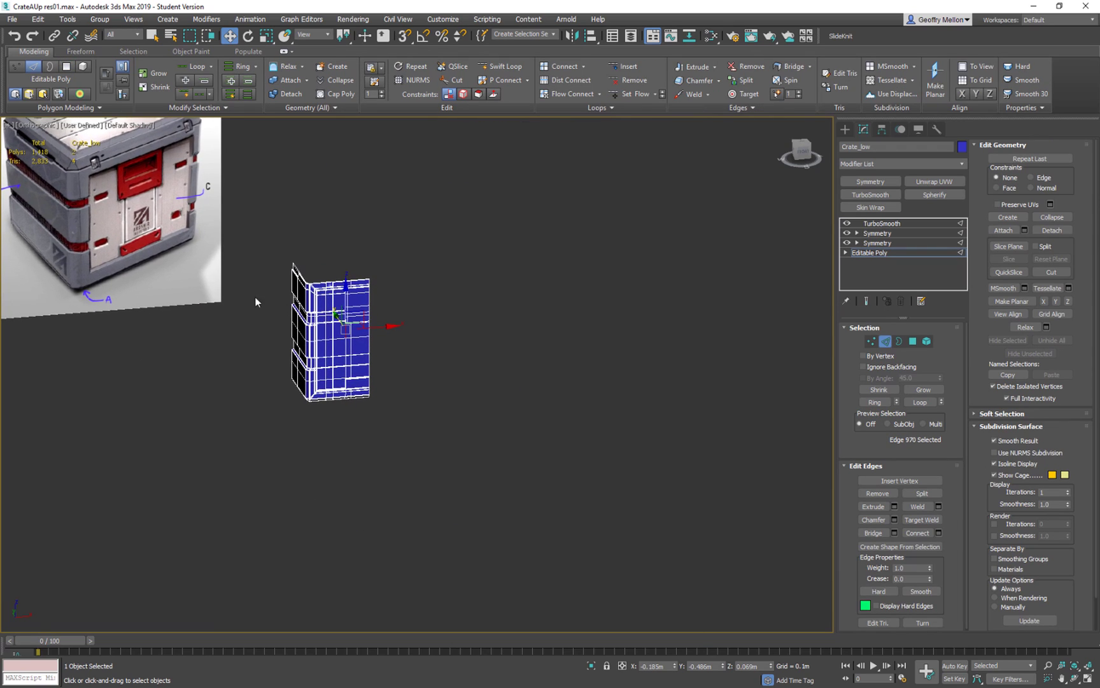
Select the vertical edge line between the side's upper and lower plates plus the horizontal edge just above the lower plate
scroll(341, 326, "up", 3)
double_click(380, 352)
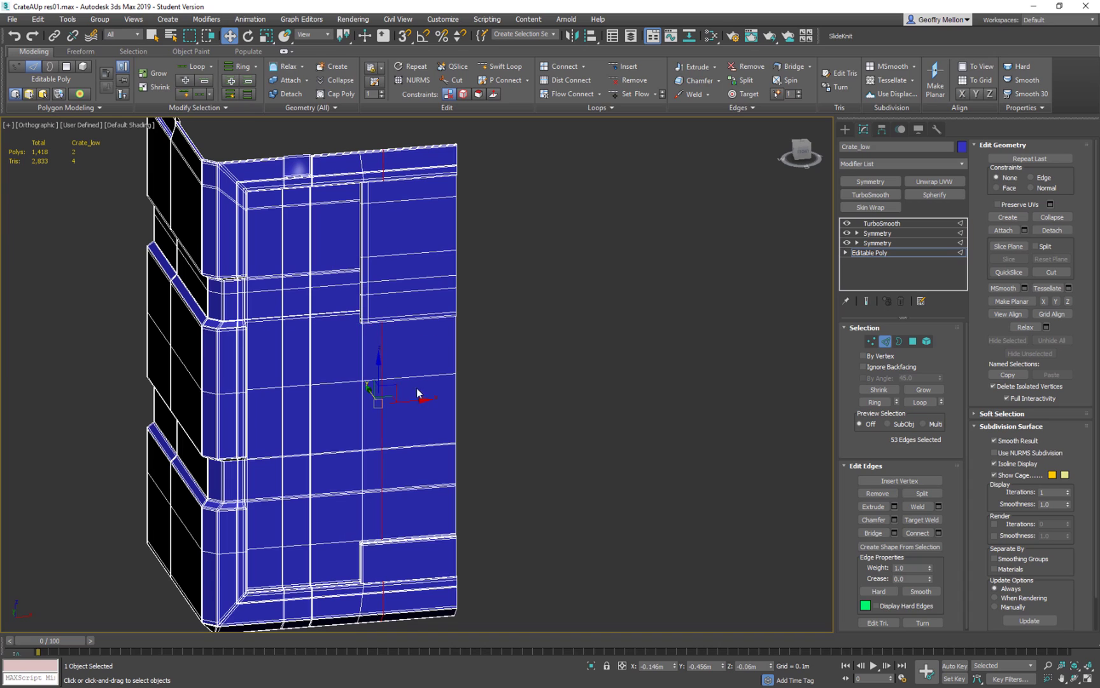
middle_click_drag(426, 394, 388, 285)
left_click_drag(307, 442, 309, 442, "alt")
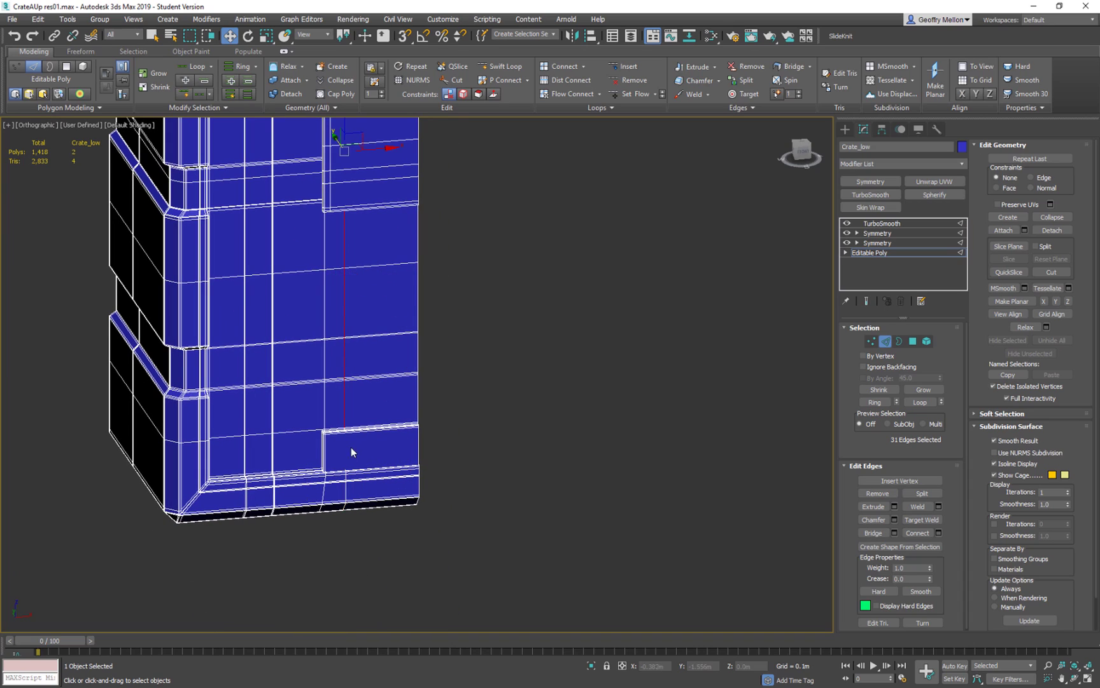
scroll(356, 439, "up", 4)
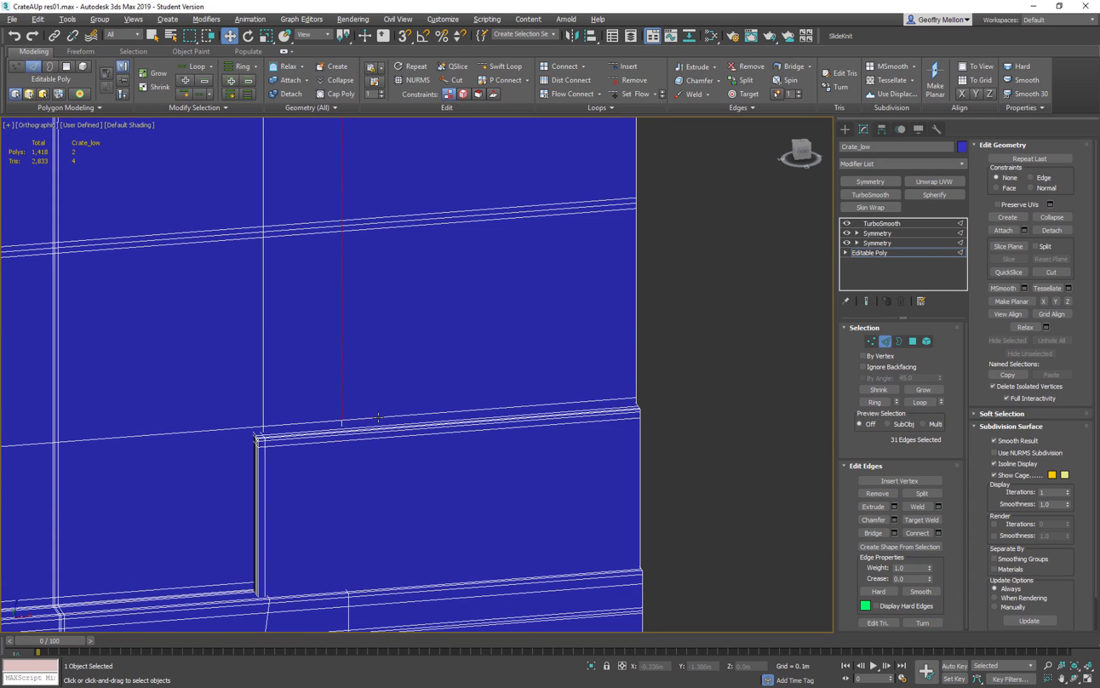
scroll(483, 408, "down", 5)
middle_click_drag(422, 388, 606, 303, "alt")
right_click(550, 300)
left_click(438, 260)
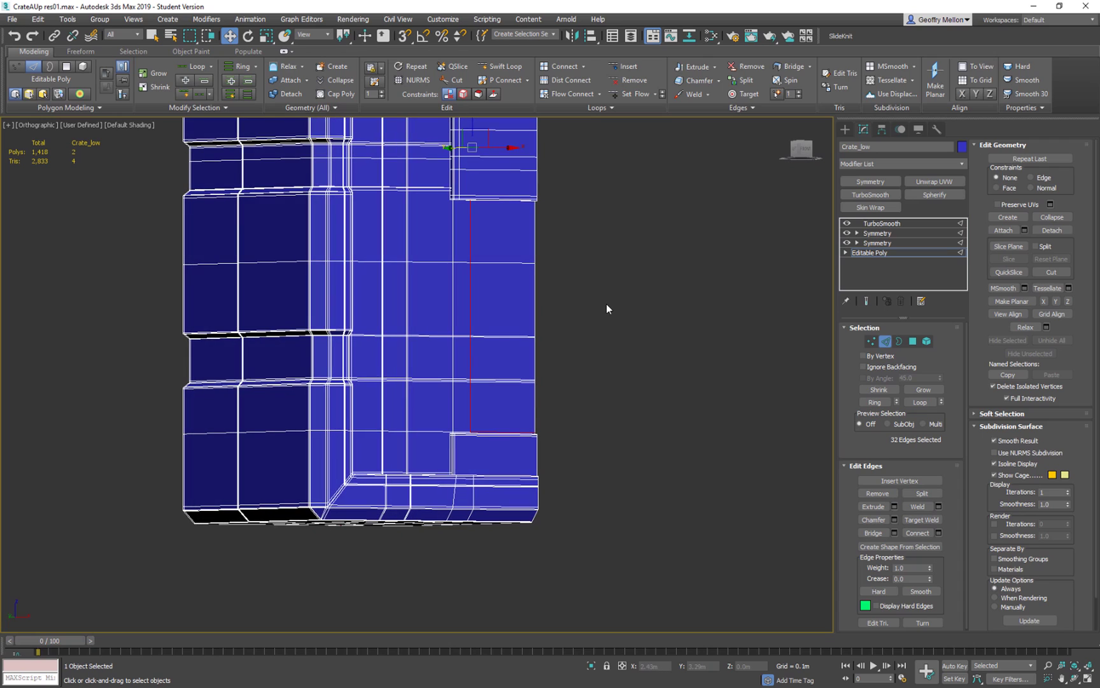
Extrude the selected edges into a groove with a height of -0.005 m and a width of 0.002 m
right_click(605, 302)
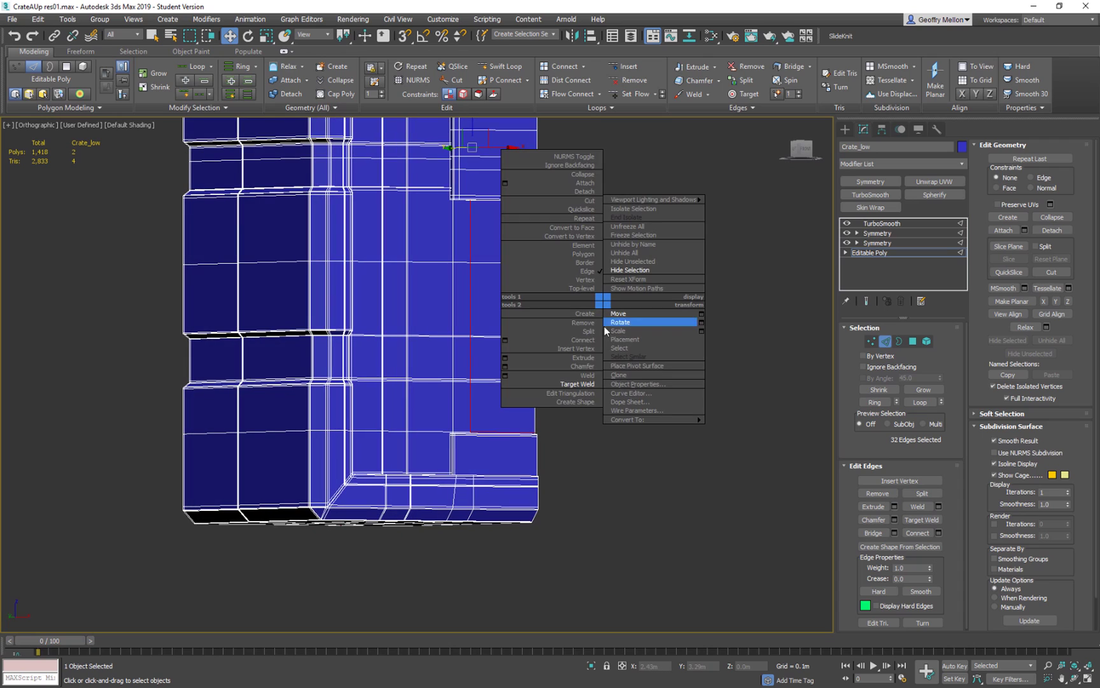
left_click(505, 359)
middle_click_drag(506, 358, 478, 400, "alt")
scroll(426, 401, "up", 8)
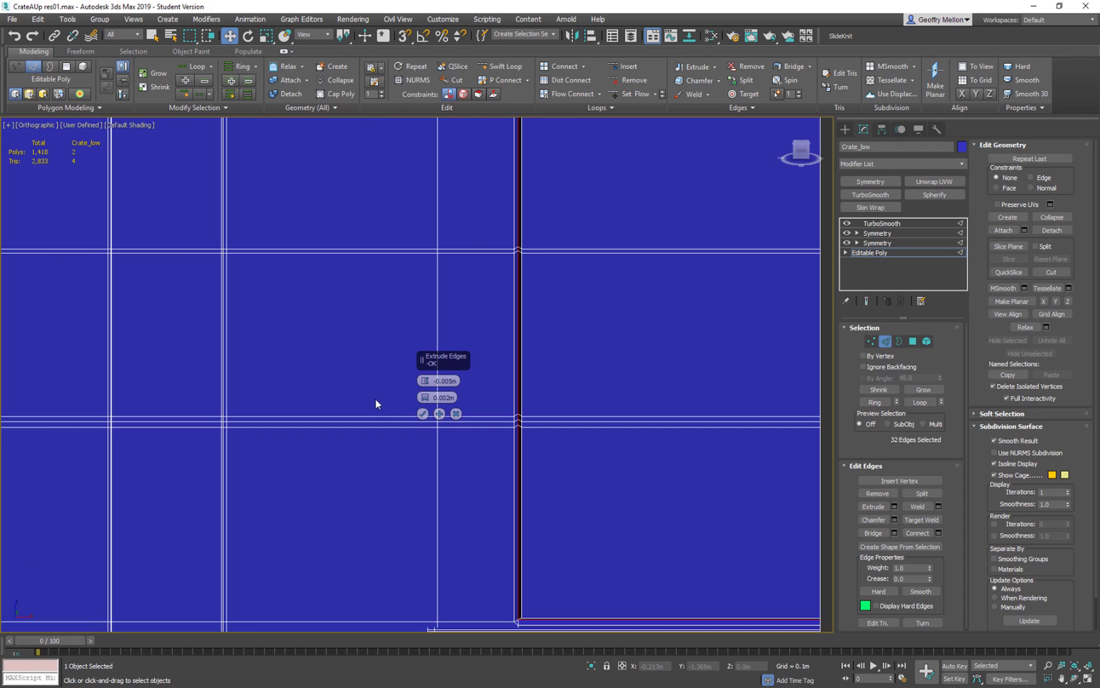
middle_click_drag(564, 402, 533, 327)
scroll(540, 358, "up", 6)
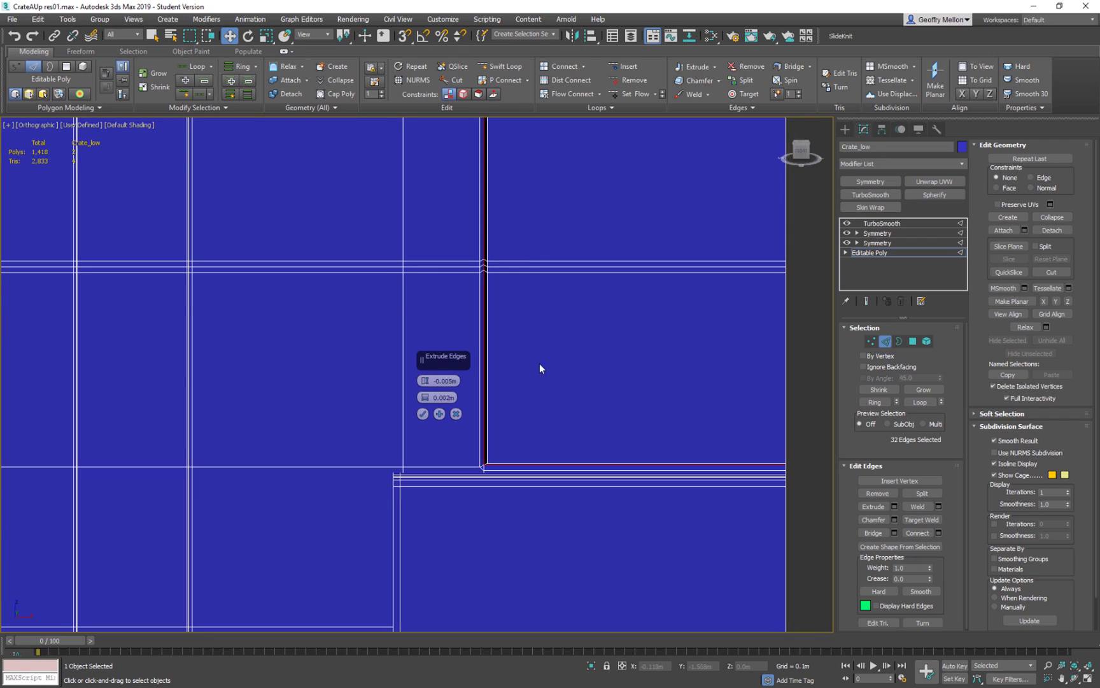
middle_click_drag(533, 425, 572, 277)
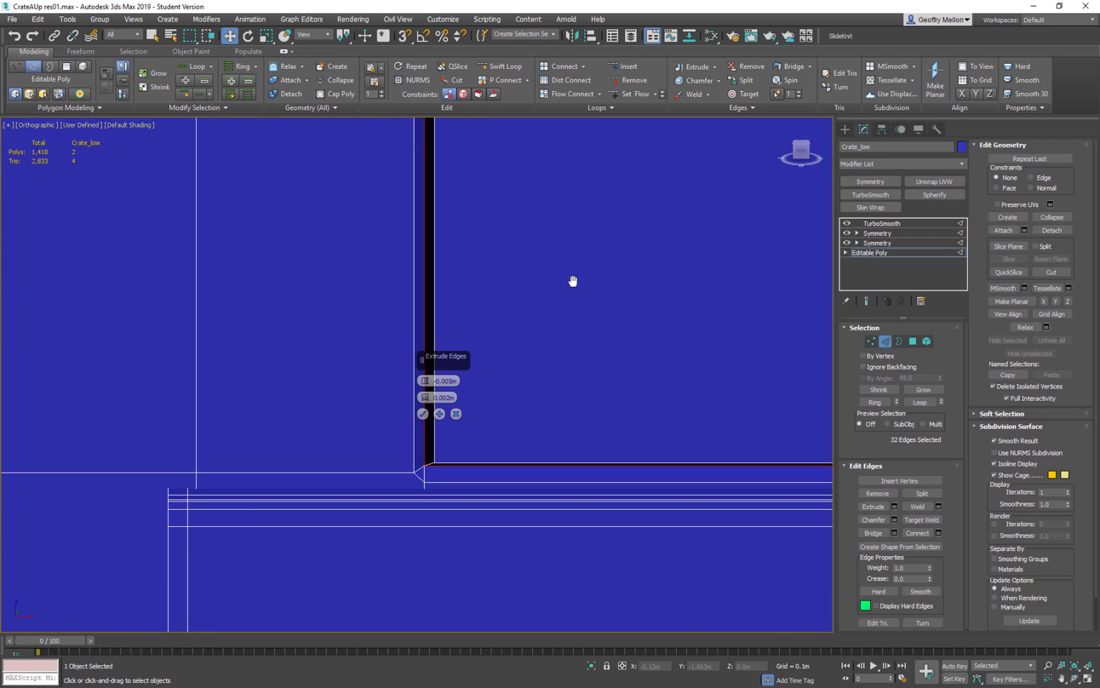
left_click(423, 413)
Try to remove the short diagonal edge at the groove's lower corner and undo the removal
left_click(417, 475)
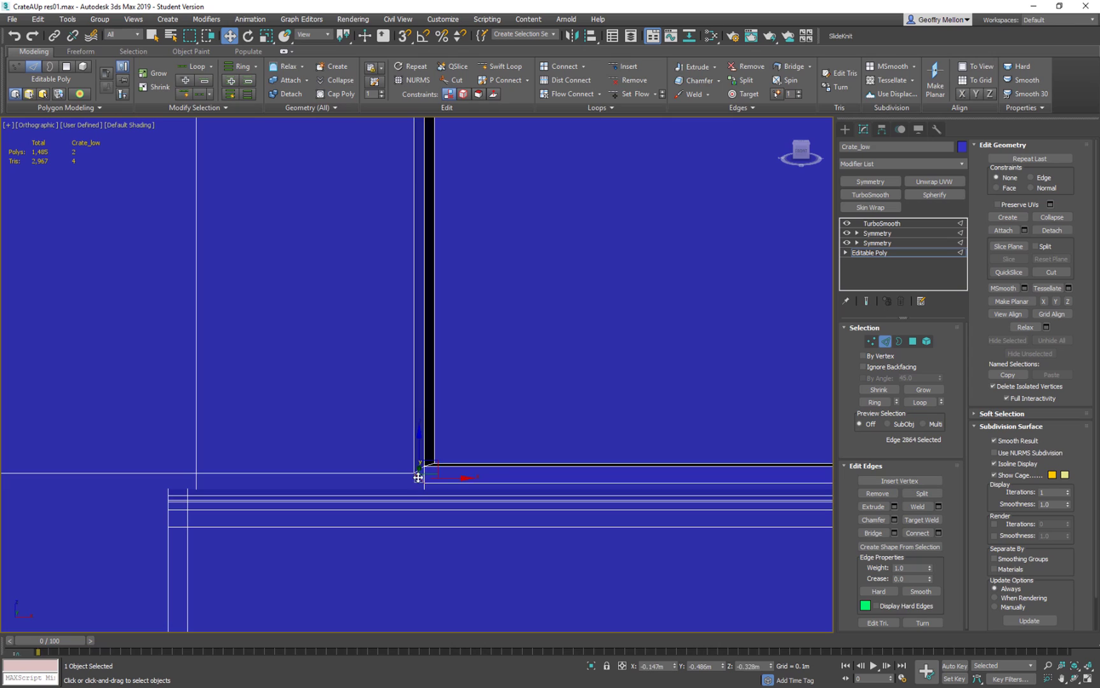
key("BackSpace")
scroll(524, 420, "down", 3)
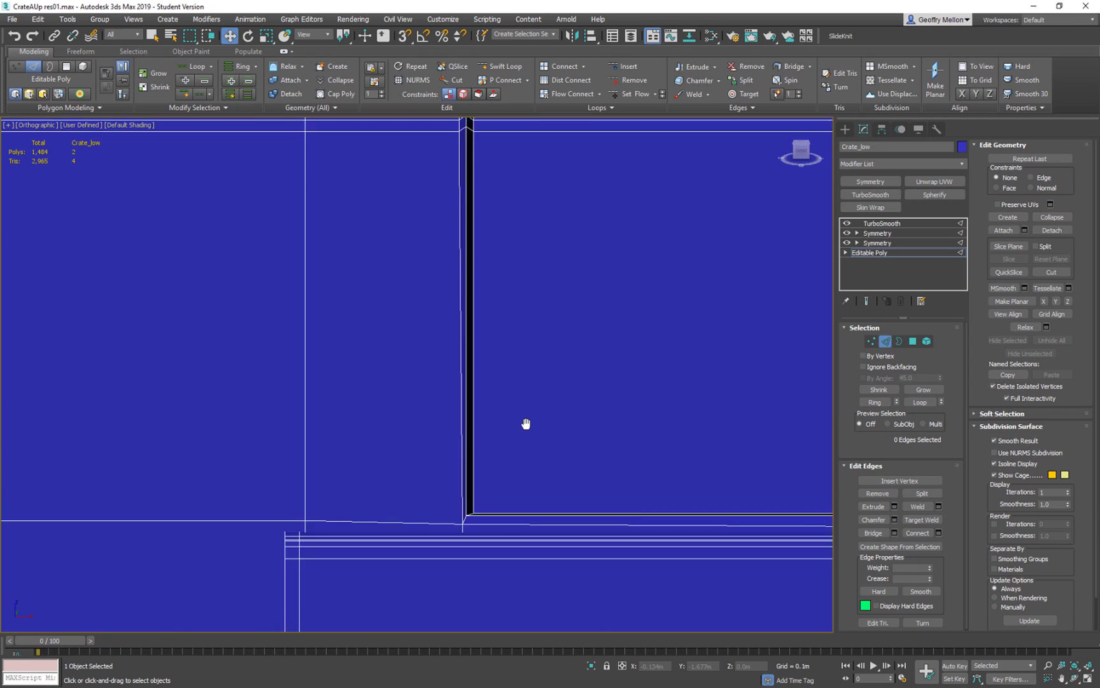
key("ctrl+z")
scroll(509, 408, "up", 3)
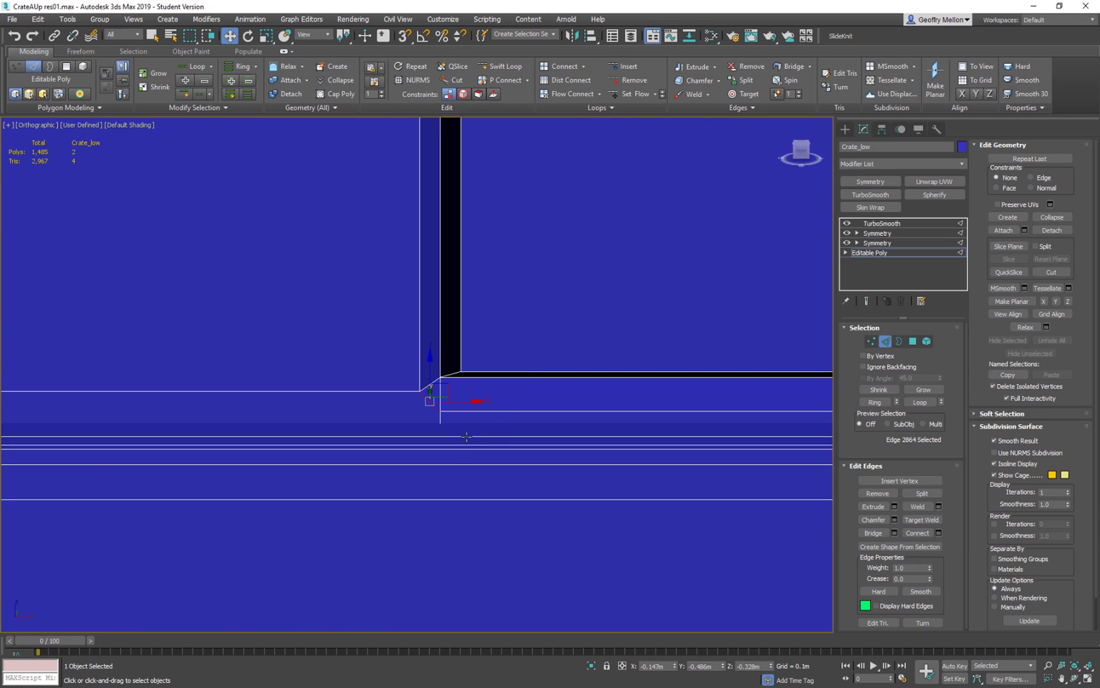
scroll(483, 391, "down", 3)
scroll(484, 385, "up", 3)
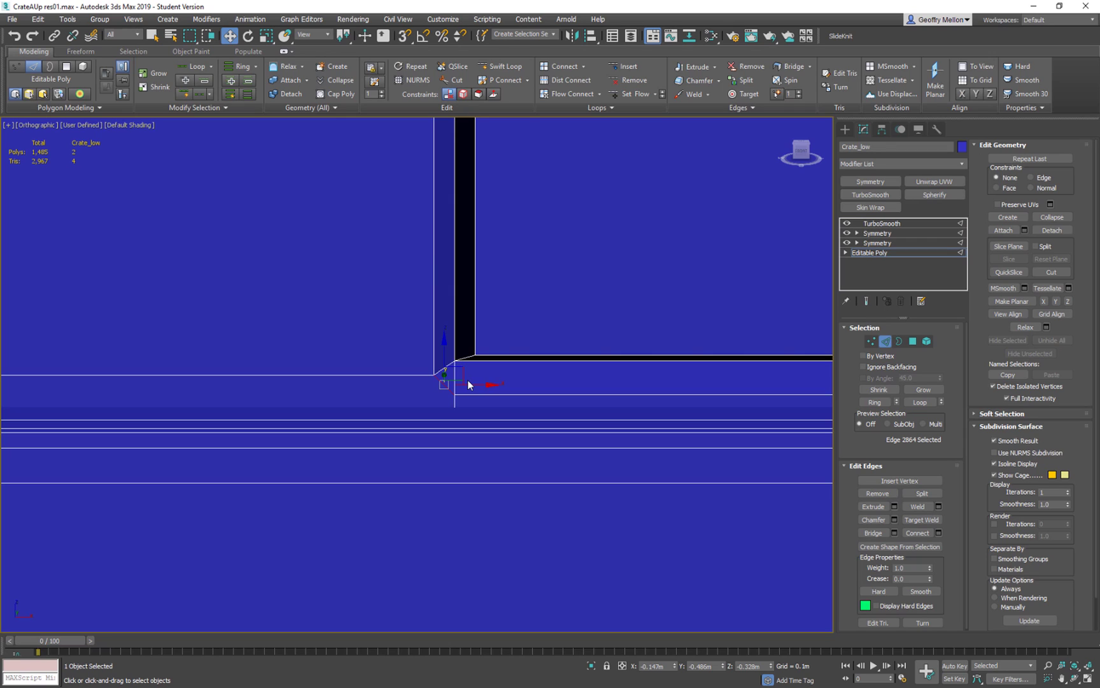
Show the smoothed, mirrored end result in shaded display and examine the groove's lower corner
left_click(866, 300)
scroll(564, 382, "down", 10)
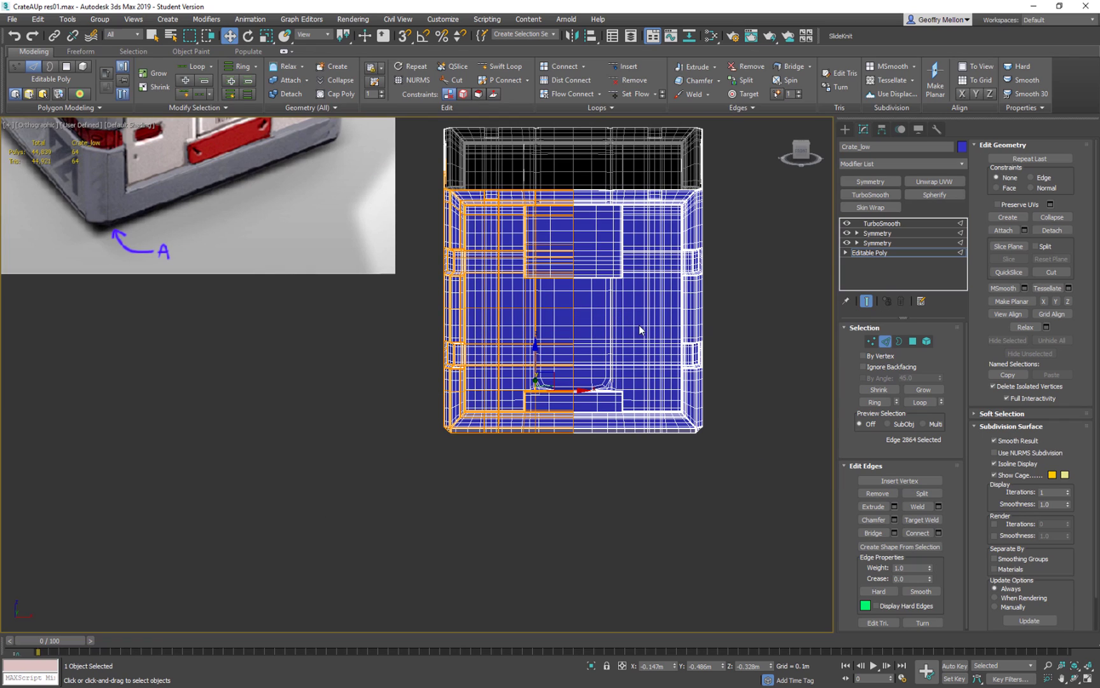
key("F3")
mouse_move(646, 333)
middle_mouse_down("alt")
mouse_move(654, 327)
mouse_move(615, 353)
mouse_move(645, 381)
mouse_move(639, 372)
middle_mouse_up("alt")
scroll(615, 354, "up", 7)
middle_click_drag(312, 439, 535, 327)
scroll(536, 326, "up", 6)
middle_click_drag(634, 384, 539, 367)
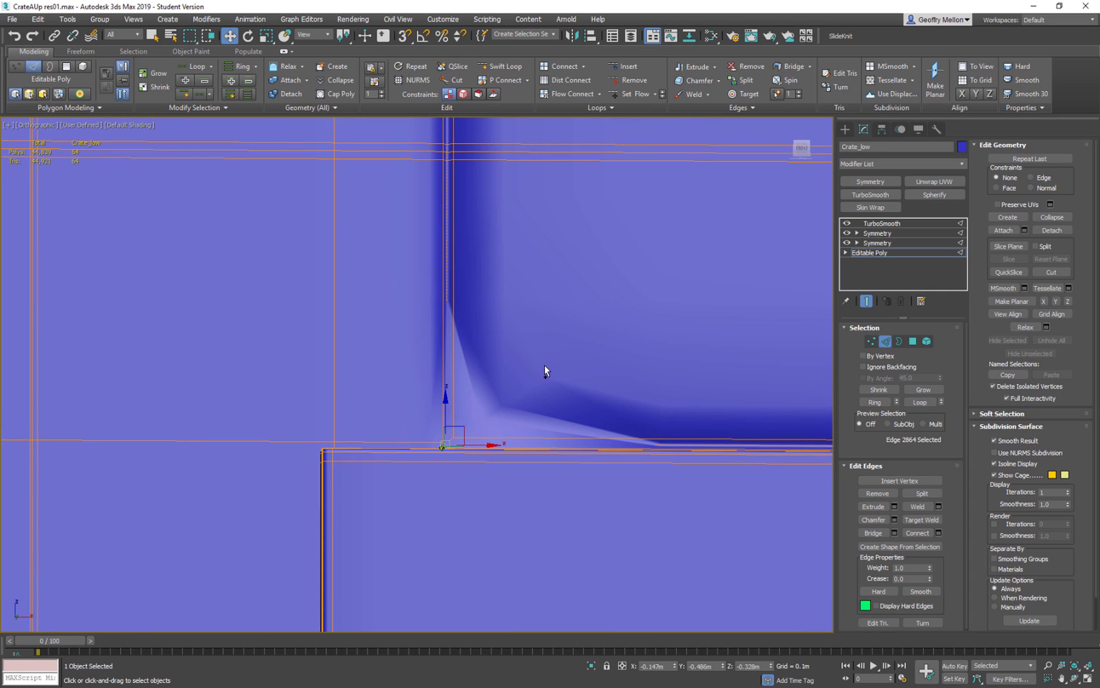
Insert two supporting edge loops tight around the inside of the groove's lower corner with Swift Loop
key("alt+shift+w")
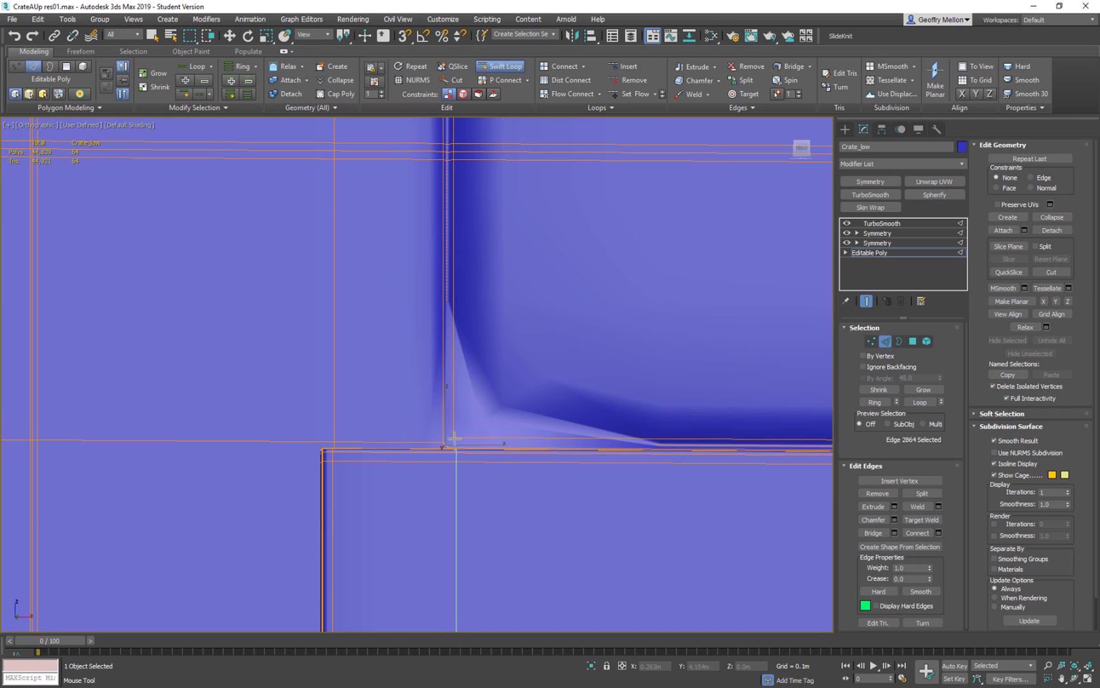
left_click(452, 437)
middle_click_drag(554, 409, 569, 347)
scroll(483, 383, "up", 5)
middle_click_drag(399, 352, 465, 351)
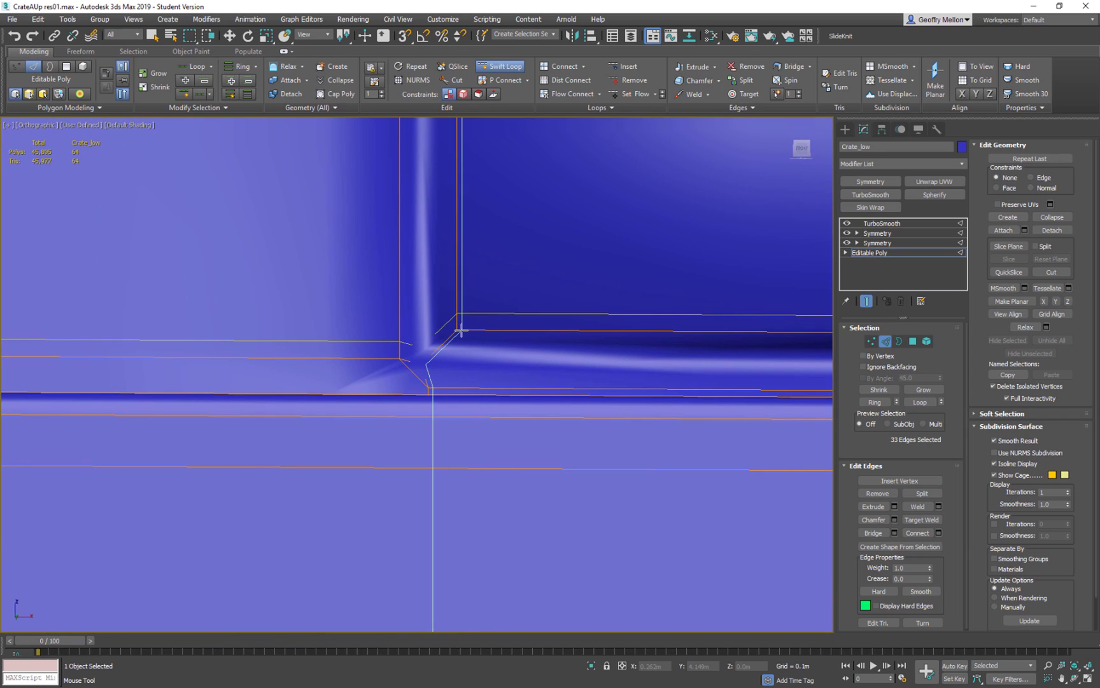
left_click(461, 330)
scroll(557, 364, "up", 3)
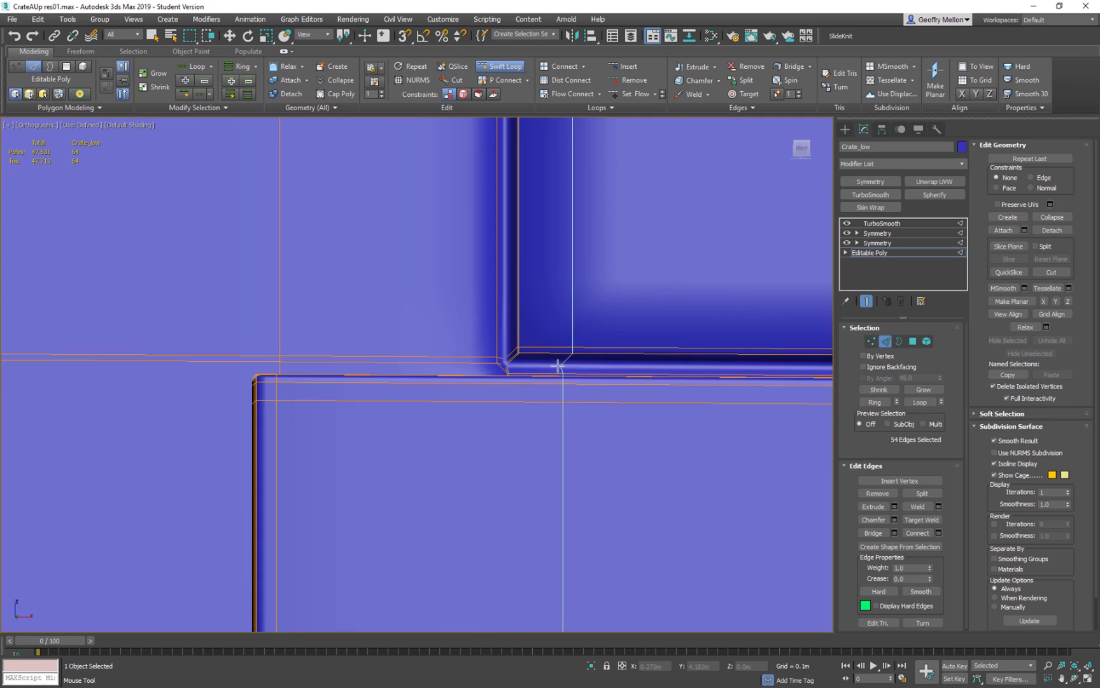
Insert vertical edge loops close to both sides of the vertical groove
middle_click_drag(533, 392, 646, 474)
scroll(646, 475, "down", 3)
middle_click_drag(534, 310, 558, 527)
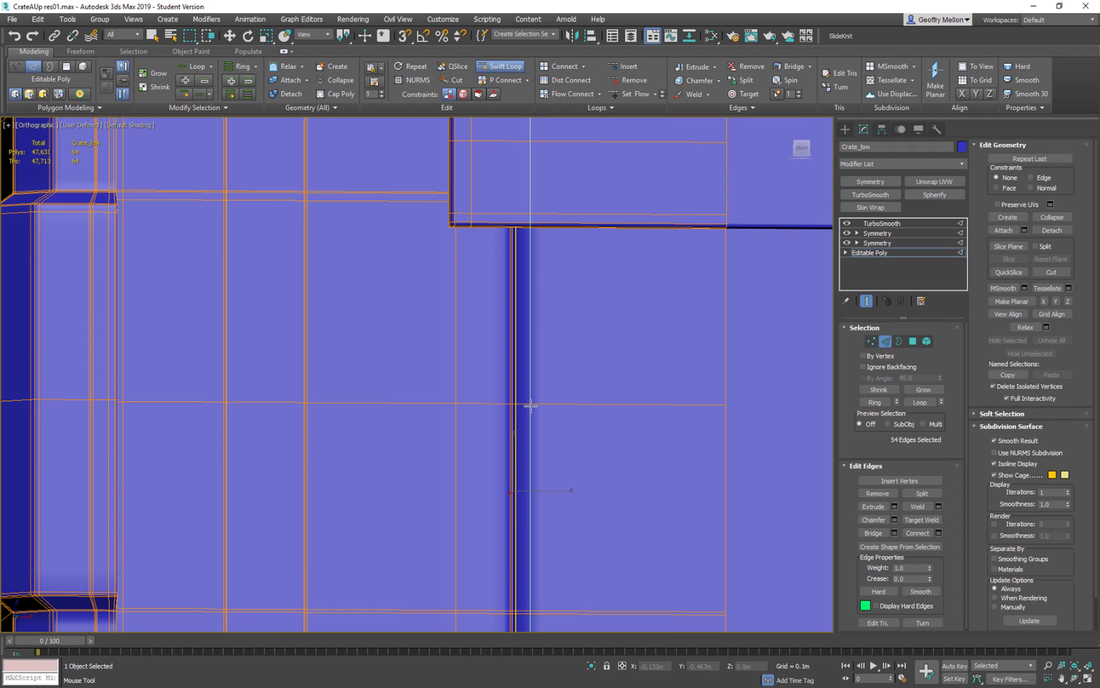
scroll(585, 361, "down", 6)
middle_click_drag(656, 398, 592, 344)
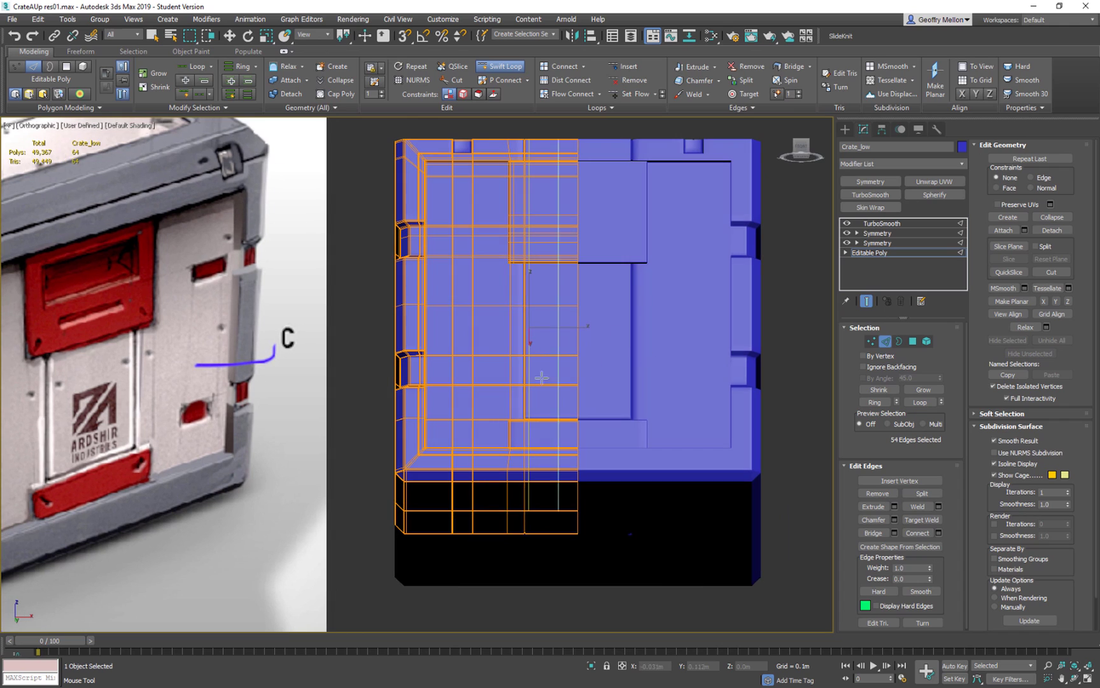
scroll(524, 382, "up", 5)
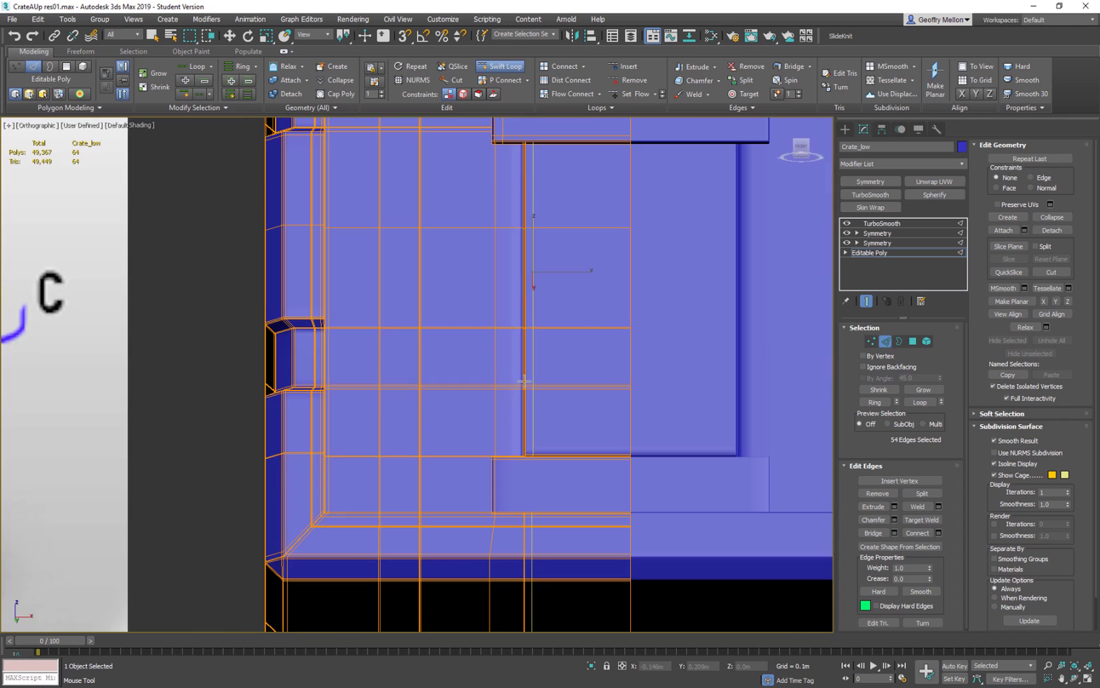
left_click(518, 385)
Insert a horizontal edge loop just above the bottom groove of the recessed centre panel
middle_click_drag(782, 405, 782, 432, "alt")
scroll(569, 465, "up", 3)
middle_click_drag(568, 465, 356, 431)
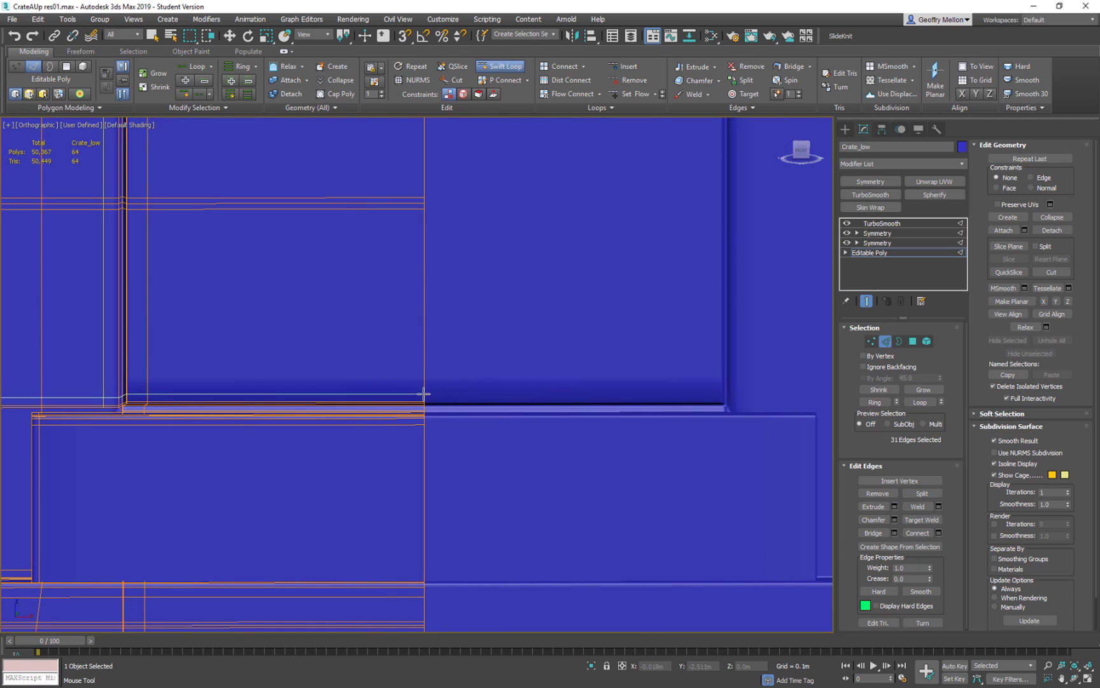
left_click(424, 391)
scroll(581, 357, "down", 3)
scroll(631, 382, "down", 1)
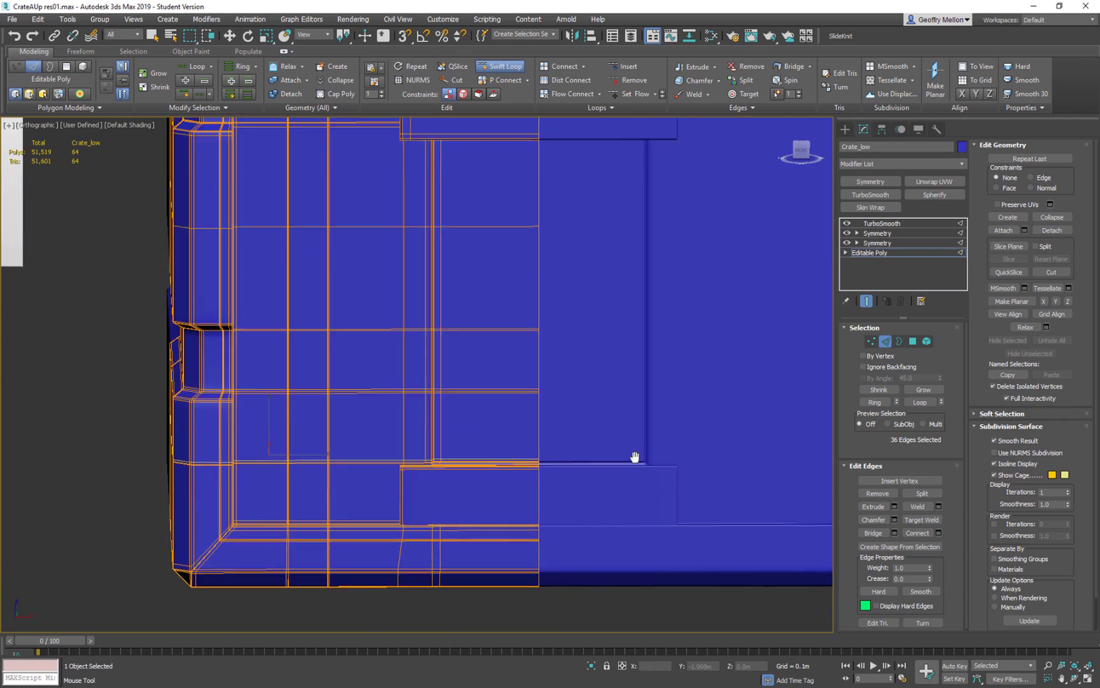
Exit Swift Loop and remove the short stray edge at the groove's lower outer corner
scroll(639, 361, "up", 3)
scroll(680, 437, "up", 5)
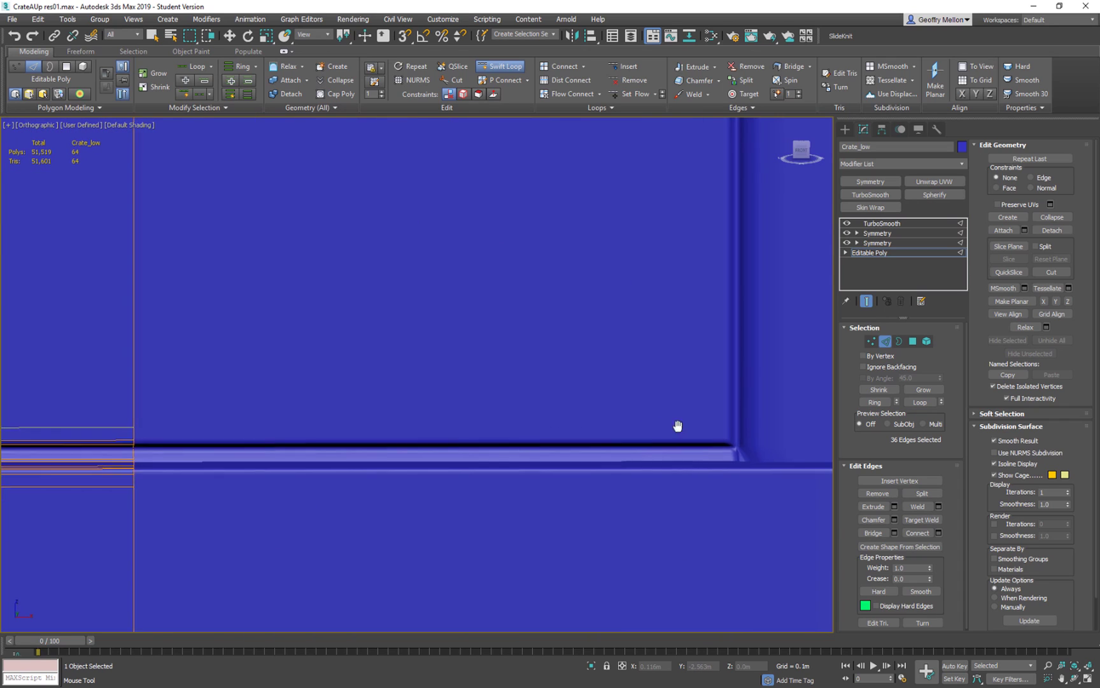
middle_click_drag(264, 368, 759, 415)
middle_click_drag(258, 417, 713, 392)
scroll(430, 390, "up", 5)
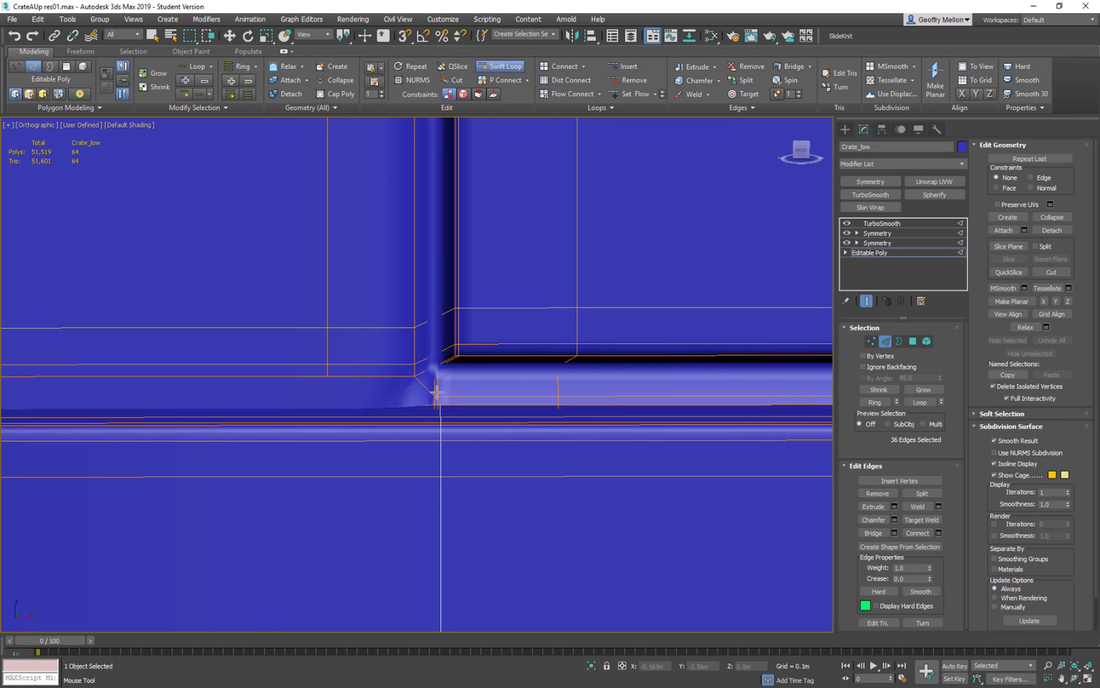
right_click(429, 390)
key("BackSpace")
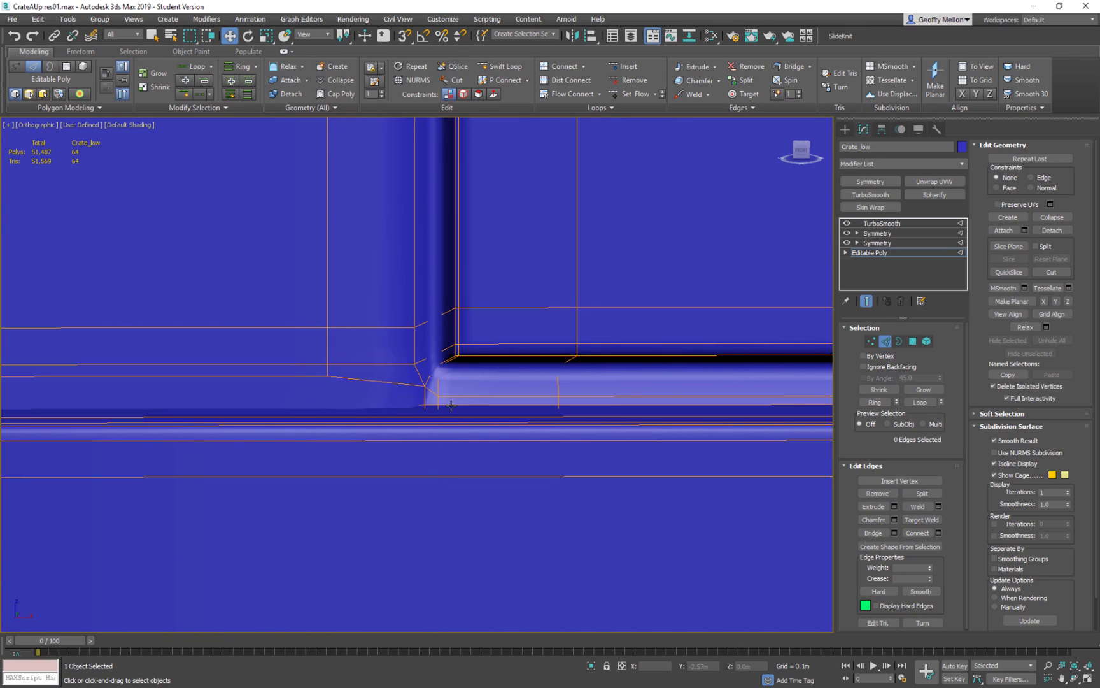
Shift the vertex at the groove's lower outer corner slightly outward to straighten the corner
key("1")
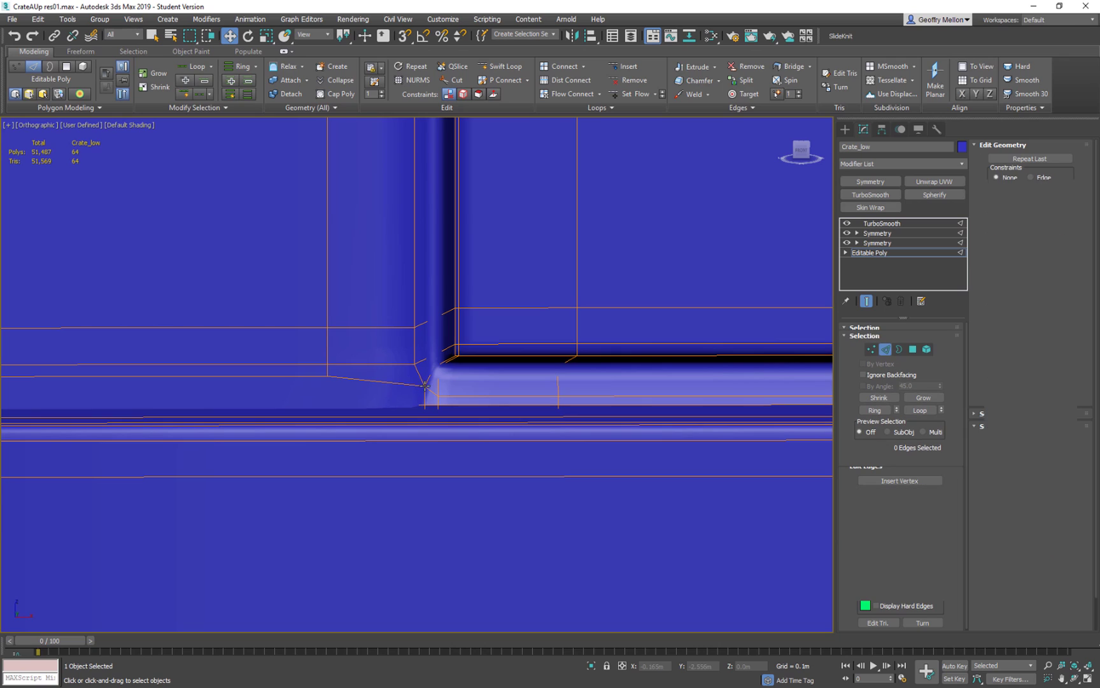
left_click(424, 382)
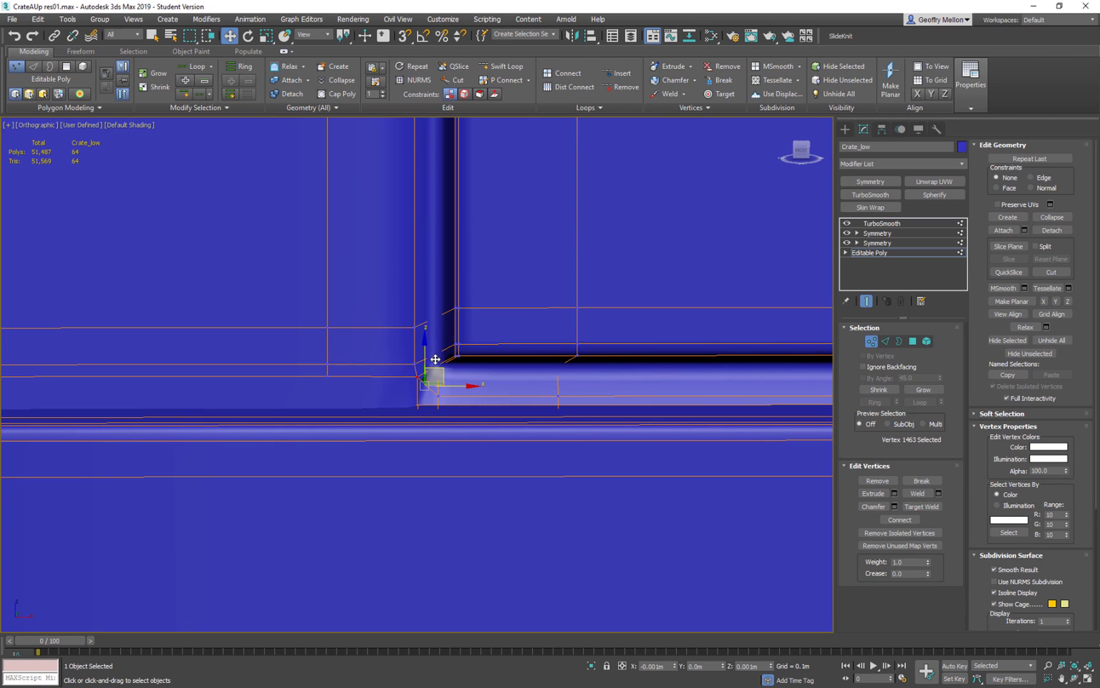
left_click(438, 394)
middle_click_drag(566, 389, 428, 384)
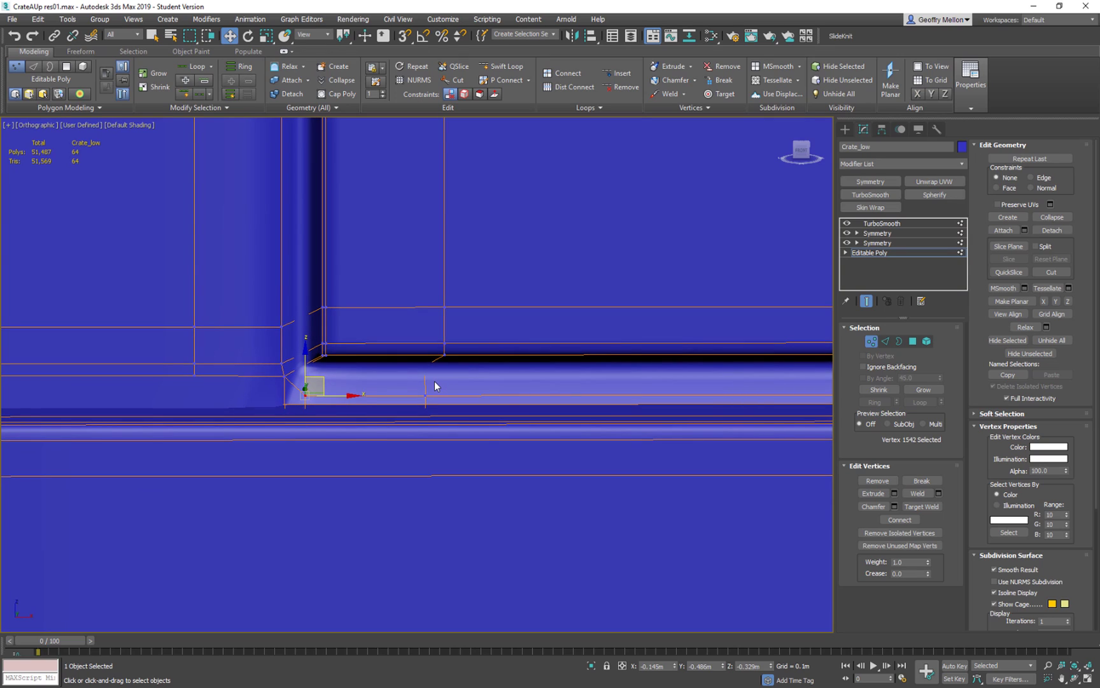
Insert a supporting edge loop along the groove, close around its lower corner, with Swift Loop
key("shift+alt+w")
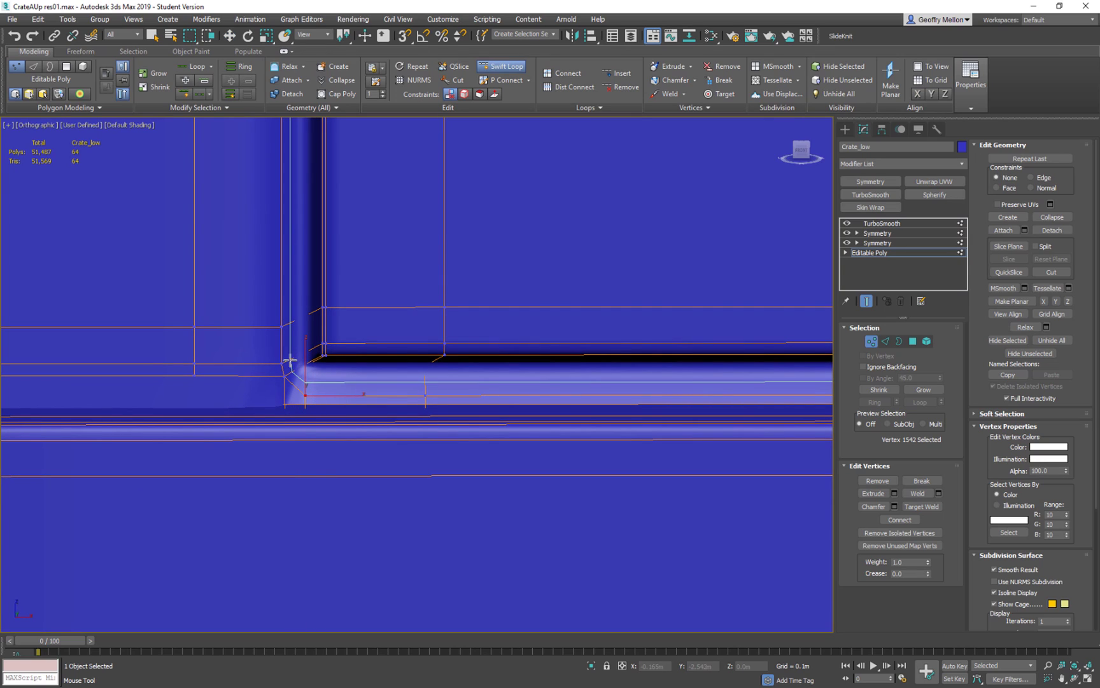
left_click(287, 360)
middle_click_drag(286, 360, 560, 410, "alt")
scroll(415, 334, "up", 5)
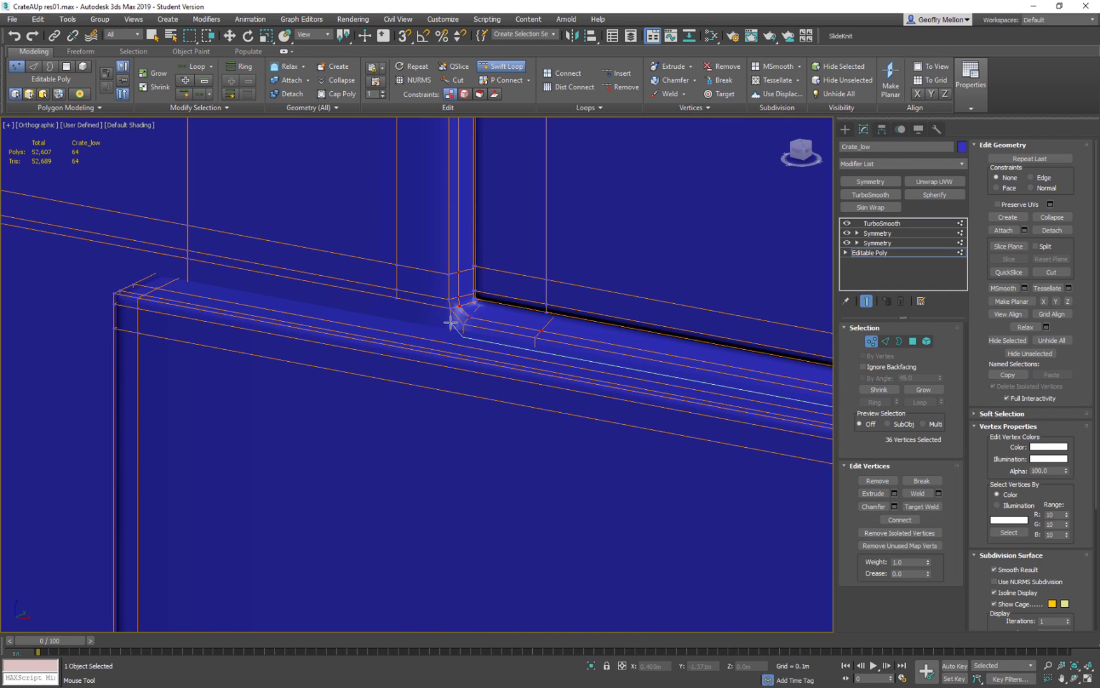
Examine the crate's side panel and its edge flow from several angles and compare them with the reference image
scroll(469, 331, "down", 5)
middle_click_drag(725, 405, 371, 344)
scroll(557, 373, "down", 5)
middle_click_drag(562, 371, 647, 379, "alt")
scroll(702, 356, "down", 3)
scroll(646, 349, "down", 3)
scroll(659, 398, "up", 4)
scroll(659, 398, "down", 2)
scroll(622, 341, "up", 3)
scroll(609, 386, "down", 3)
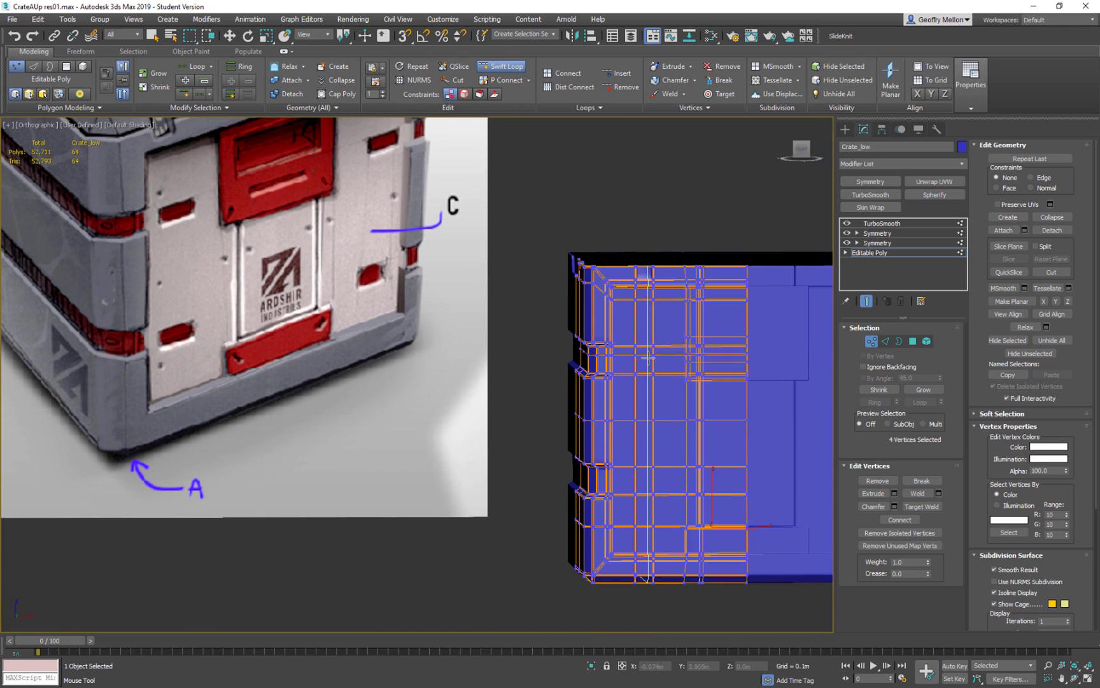
mouse_move(643, 359)
middle_mouse_down()
mouse_move(634, 379)
mouse_move(634, 363)
middle_mouse_up()
scroll(630, 353, "up", 3)
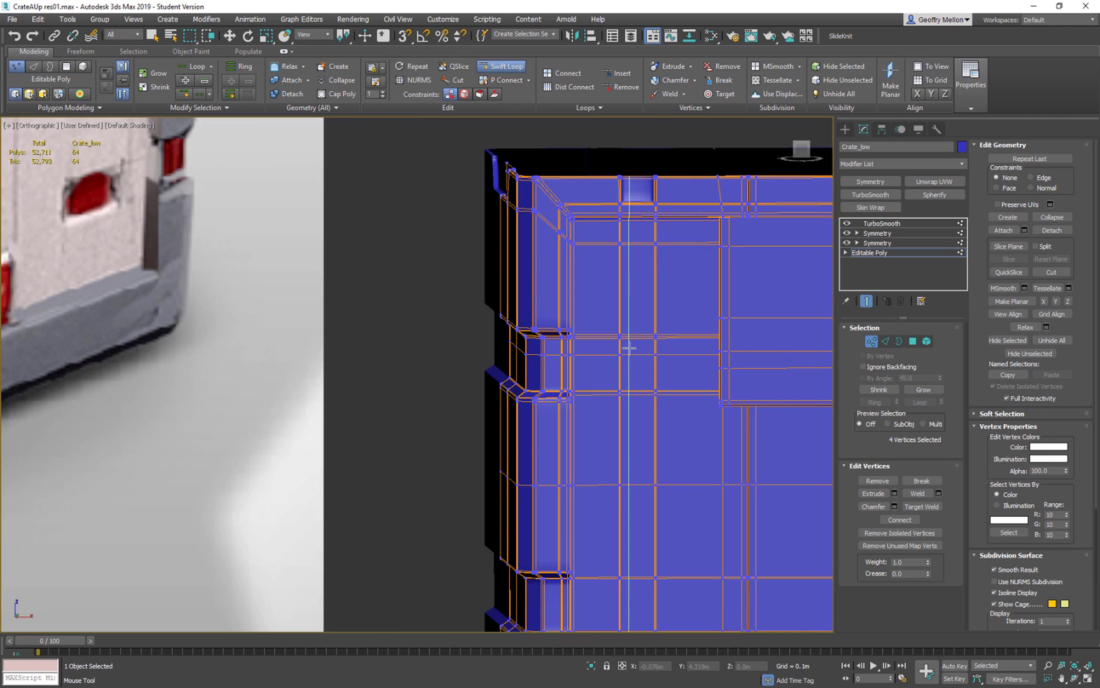
scroll(629, 347, "down", 3)
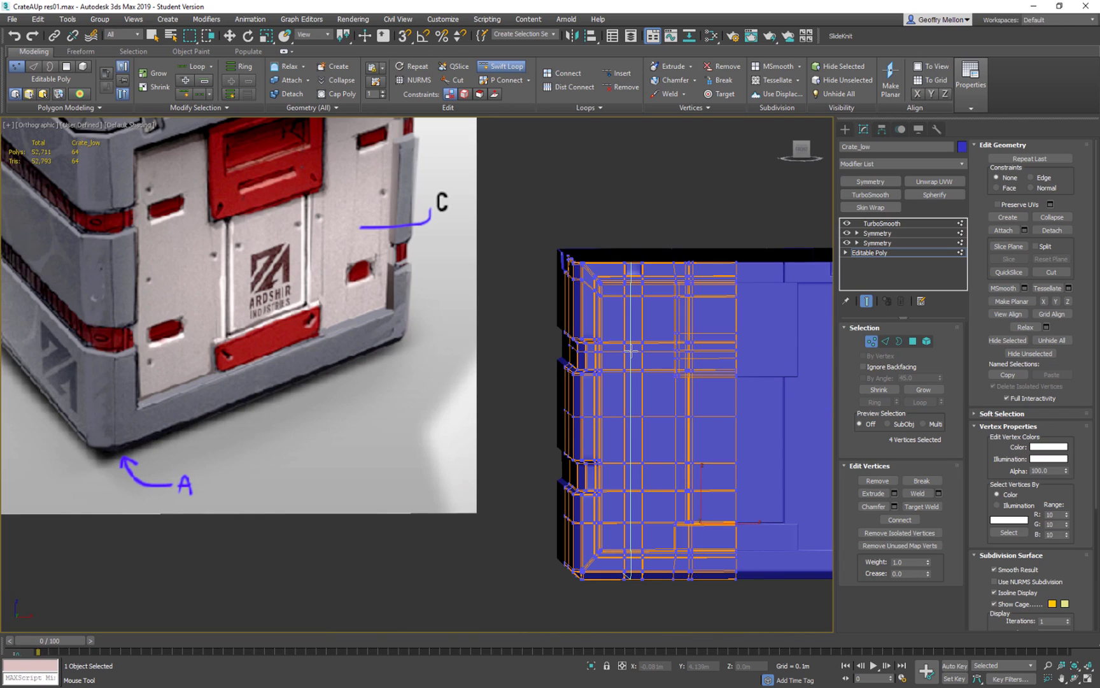
scroll(717, 422, "down", 3)
middle_click_drag(717, 422, 519, 393, "alt")
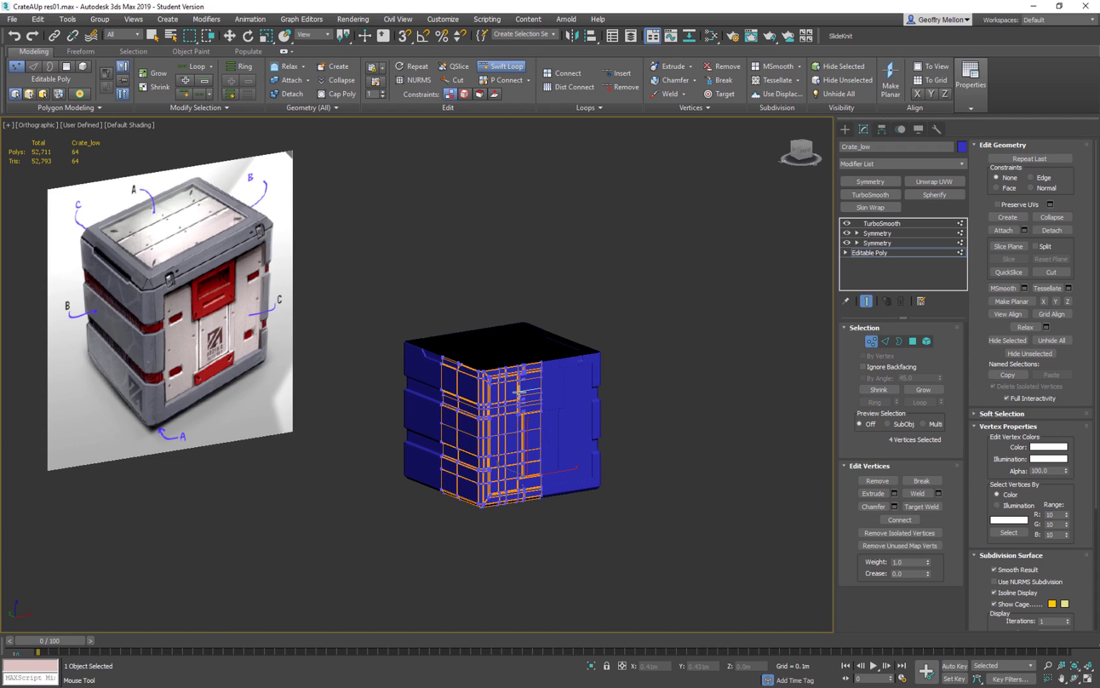
Leave vertex editing and insert supporting edge loops tight against the sides of the small notch in the crate's upper rim
left_click(876, 345)
middle_click_drag(626, 327, 597, 309, "alt")
scroll(464, 341, "up", 4)
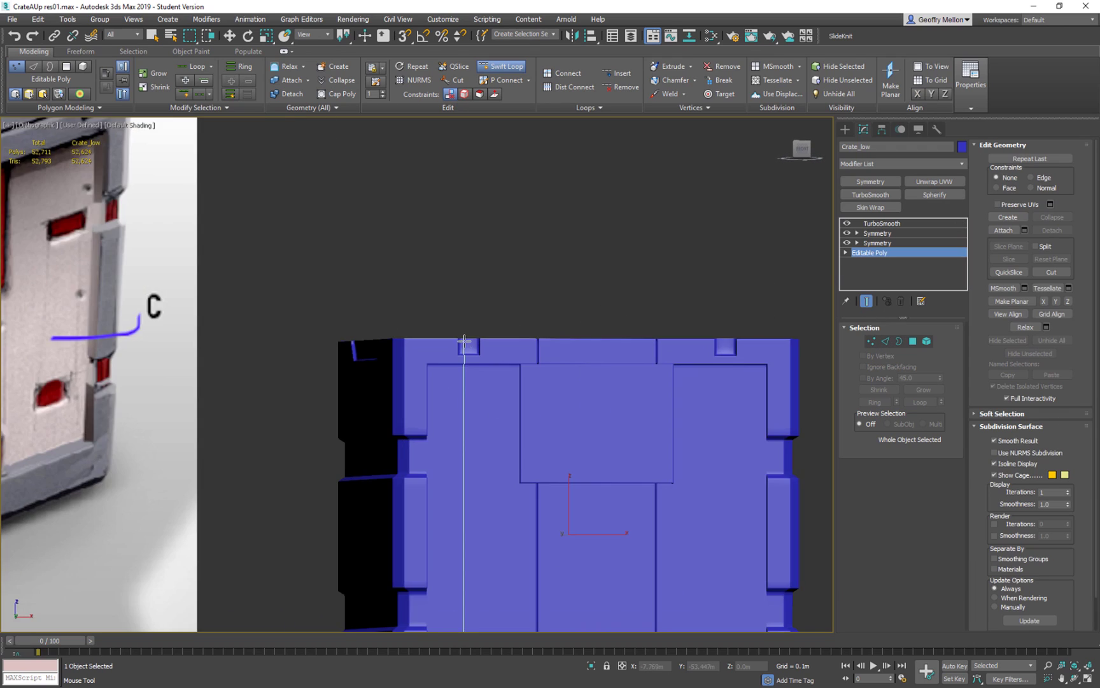
scroll(464, 341, "down", 3)
middle_click_drag(465, 341, 523, 344, "alt")
scroll(484, 358, "up", 3)
scroll(519, 336, "up", 2)
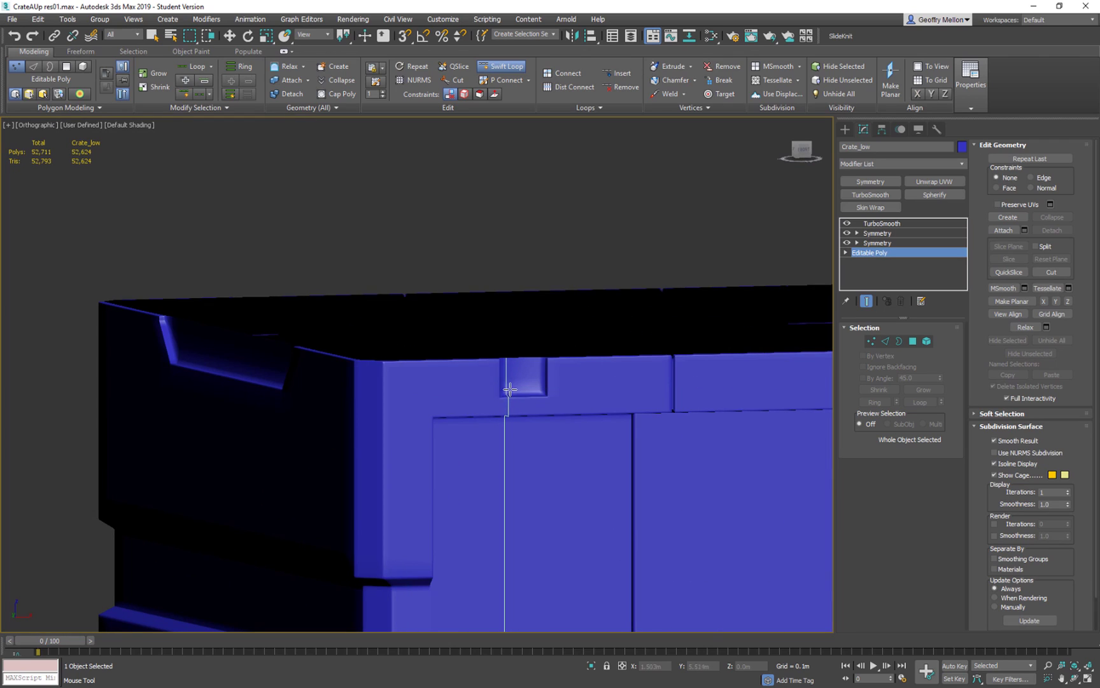
scroll(508, 389, "up", 2)
left_click(573, 396)
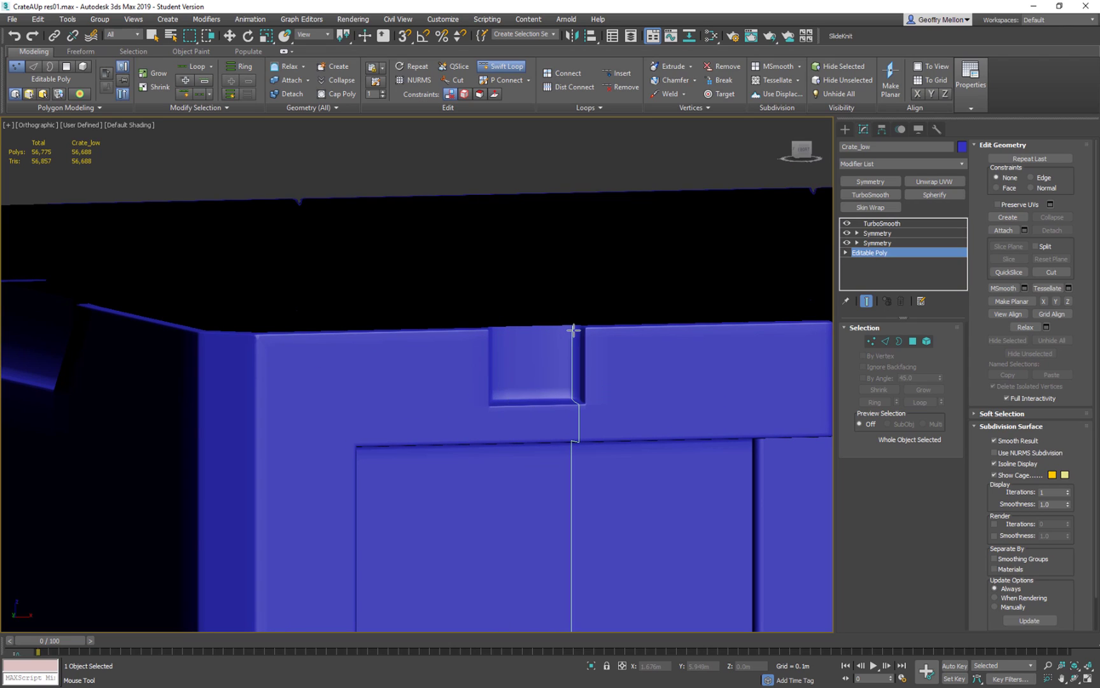
left_click(608, 386)
middle_click_drag(602, 387, 599, 395, "alt")
scroll(594, 395, "down", 3)
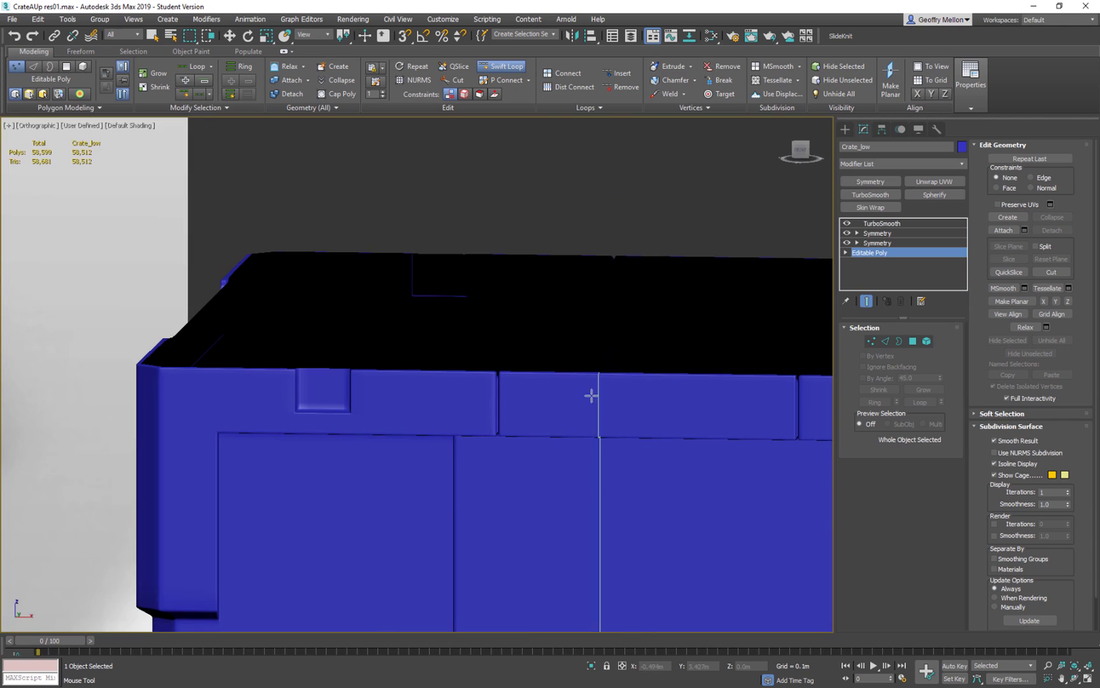
Exit Swift Loop and return to the TurboSmooth level of the crate's modifier stack
scroll(542, 376, "down", 3)
middle_click_drag(490, 376, 518, 371, "alt")
key("z")
key("w")
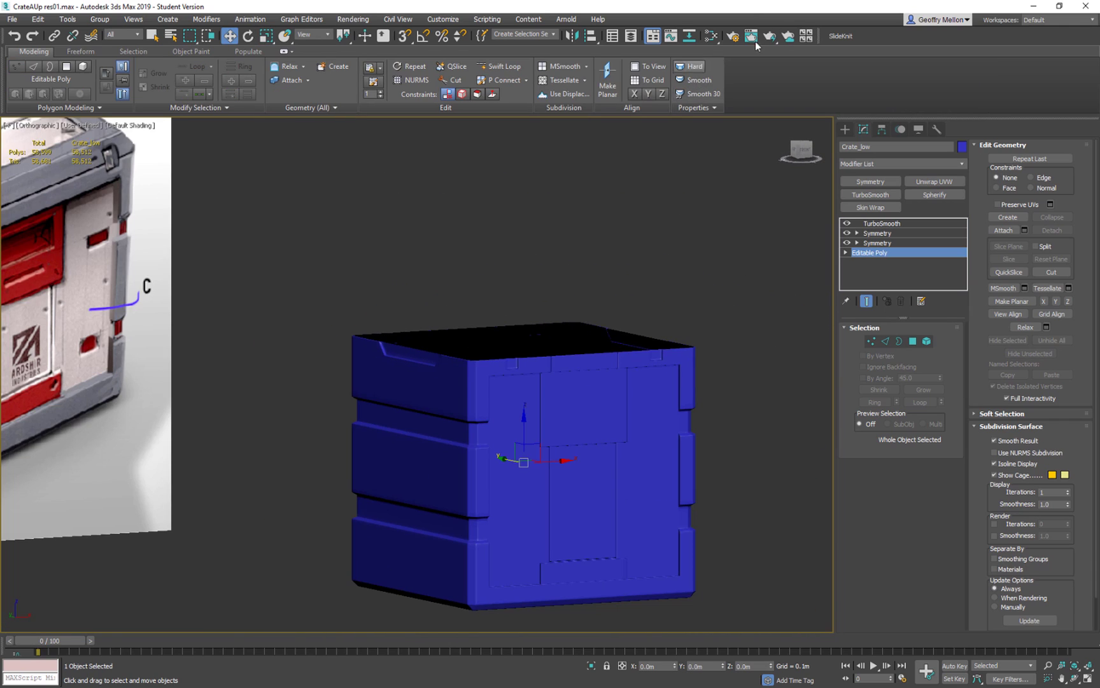
left_click(887, 224)
middle_click_drag(660, 288, 687, 197, "alt")
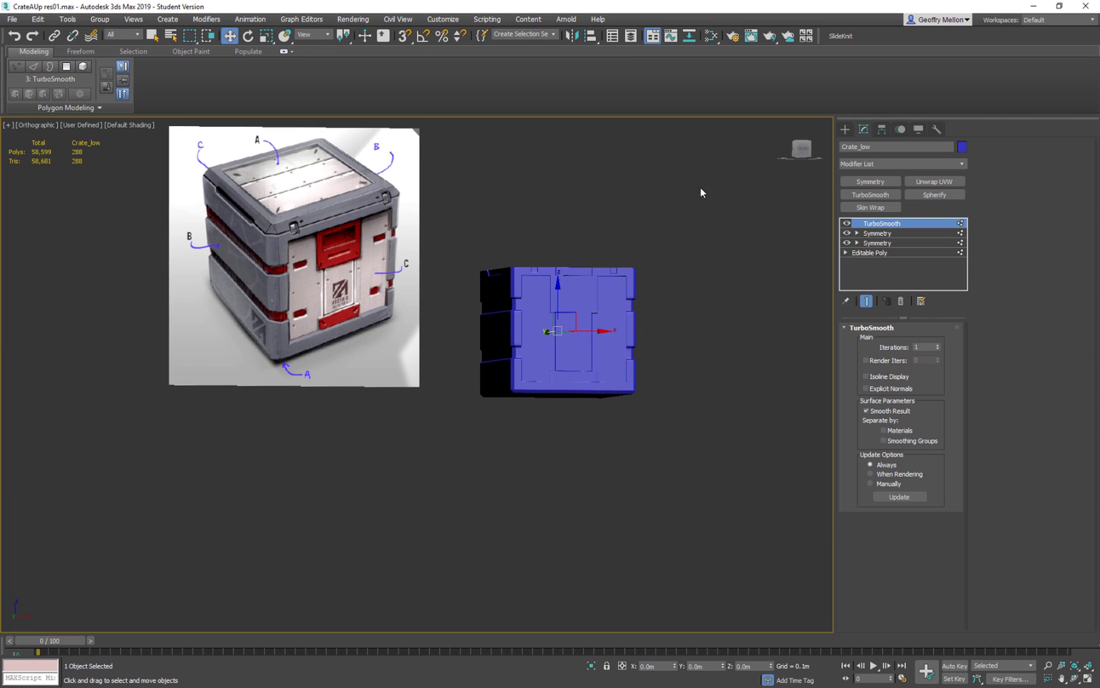
Unhide the Lid object in the Layer Explorer and select it on the crate
left_click(632, 37)
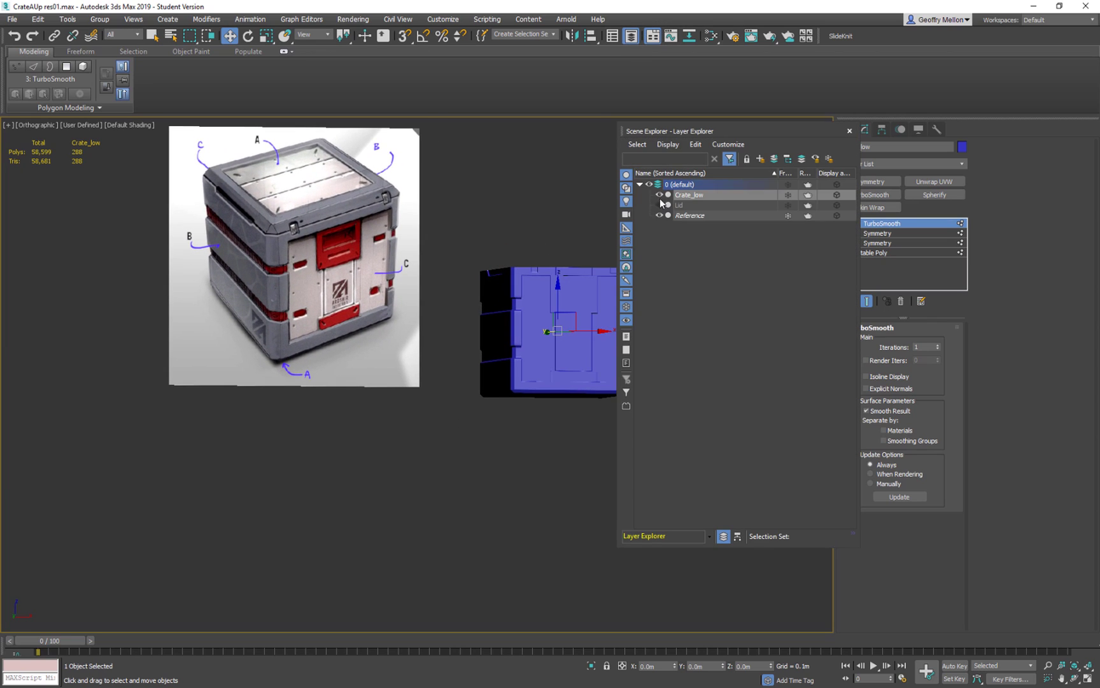
left_click(850, 131)
middle_click_drag(646, 219, 582, 283, "alt")
left_click(565, 294)
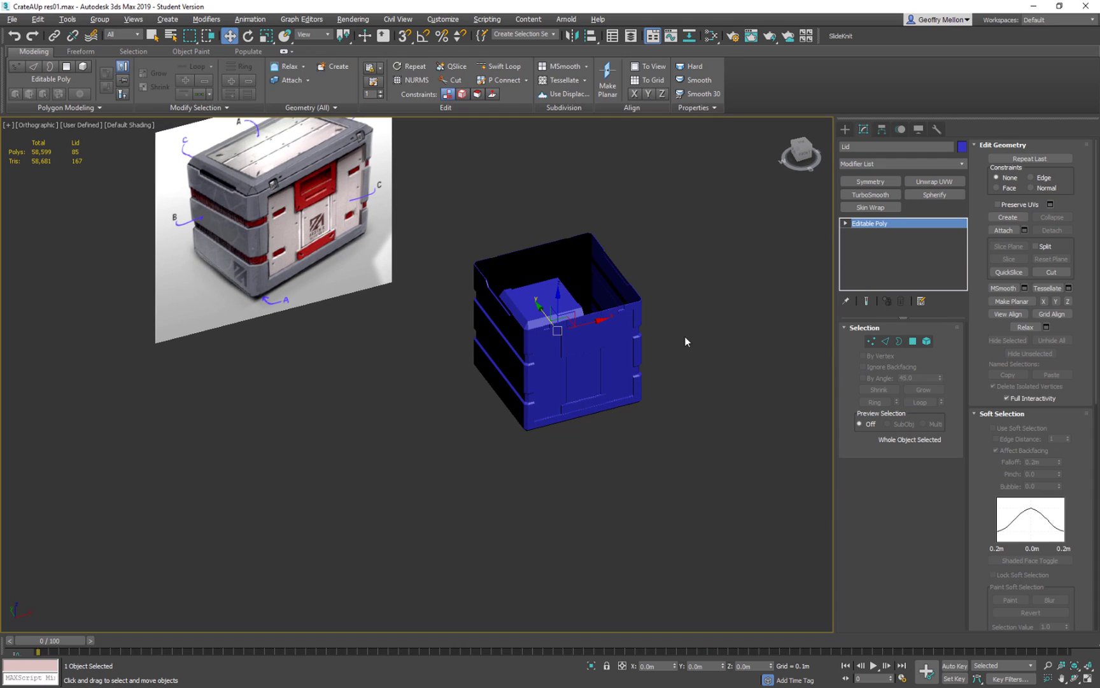
Complete the lid with two Symmetry modifiers, one mirrored on Y and one on X, both flipped
middle_click_drag(703, 287, 675, 338, "alt")
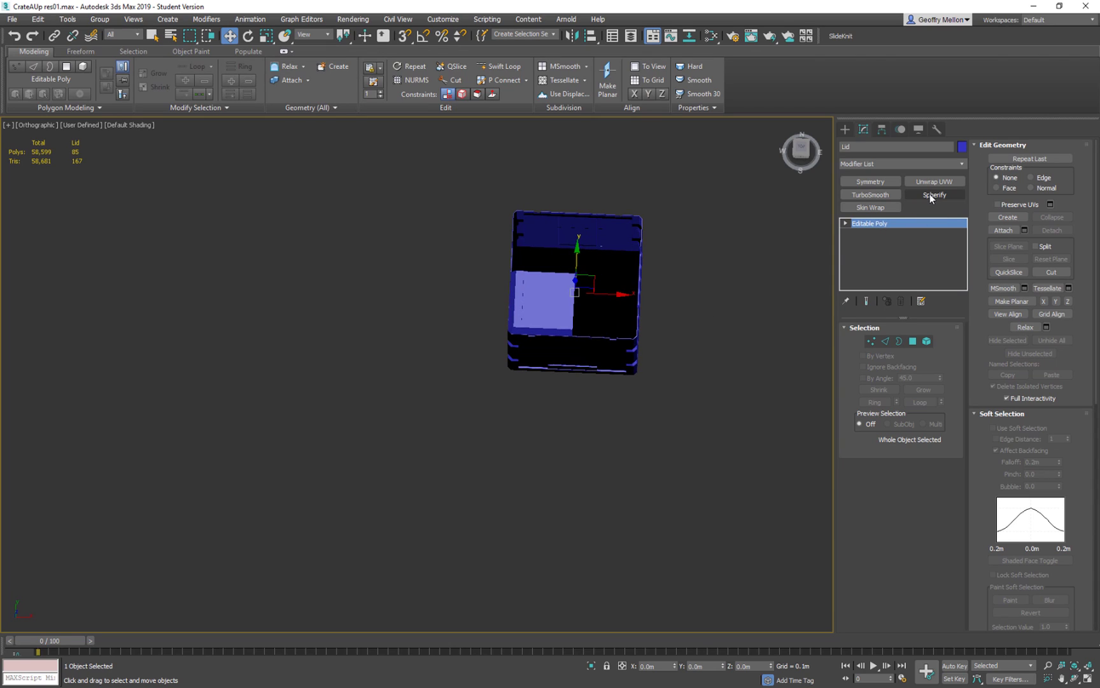
left_click(871, 182)
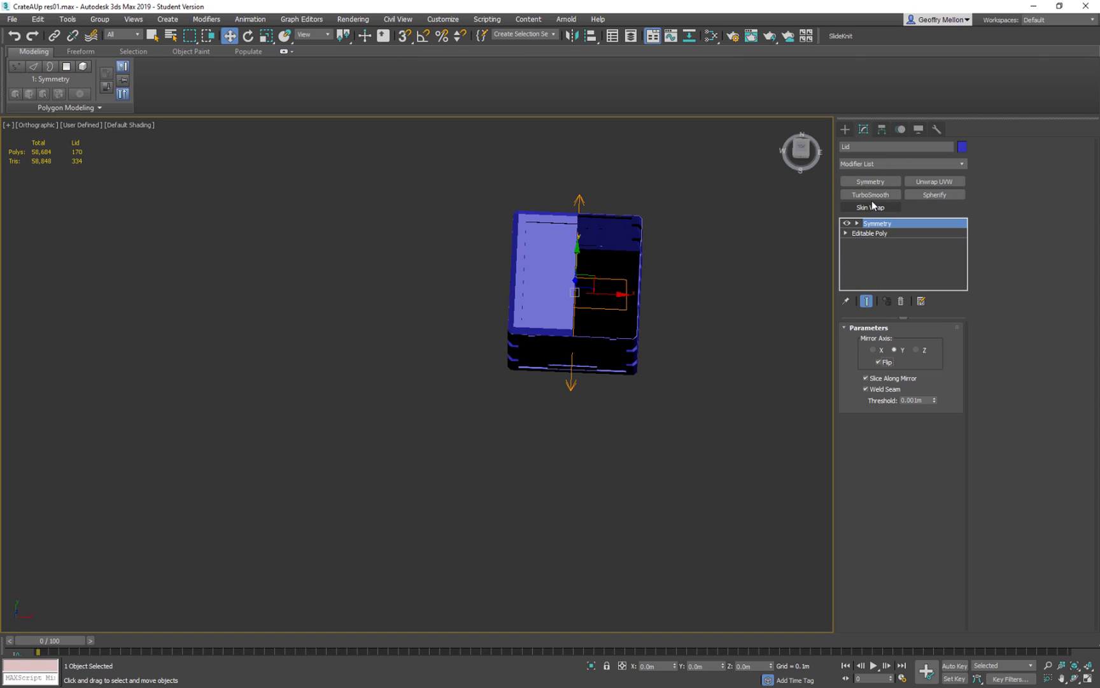
left_click(879, 362)
Inspect the smoothed crate with its lid, checking the corners, side bands, grooves and panel seams up close
middle_click_drag(705, 335, 675, 284, "alt")
scroll(708, 287, "up", 8)
scroll(626, 248, "down", 8)
middle_click_drag(626, 248, 560, 250)
scroll(458, 295, "up", 10)
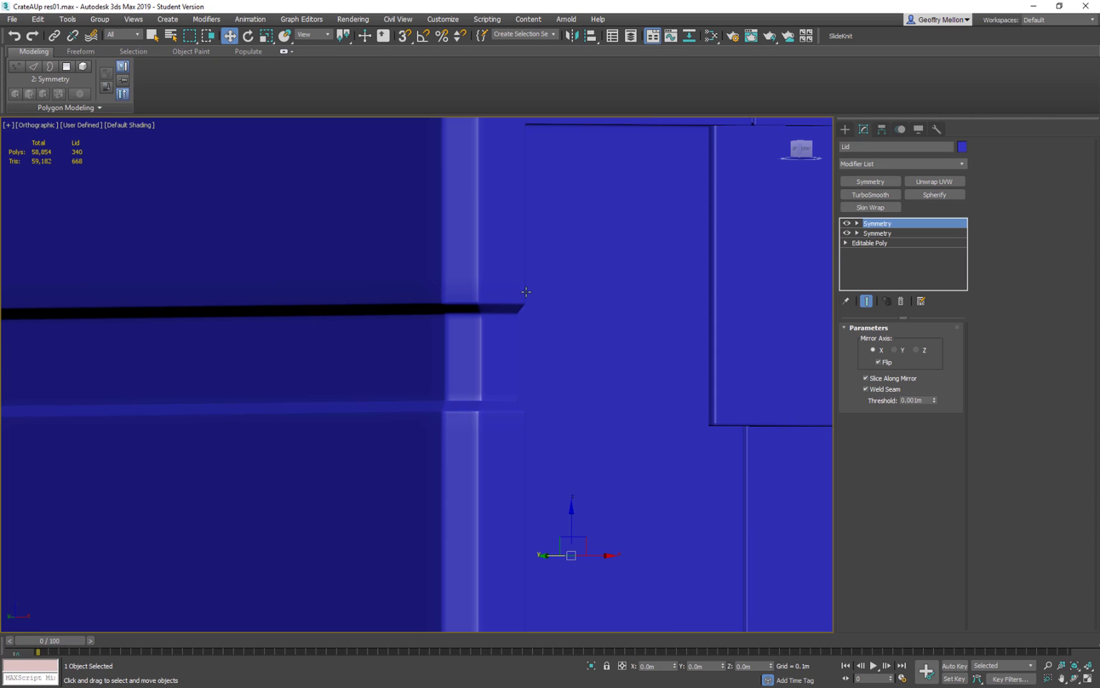
scroll(524, 292, "down", 8)
middle_click_drag(565, 305, 597, 314, "alt")
scroll(550, 277, "up", 2)
scroll(528, 238, "up", 8)
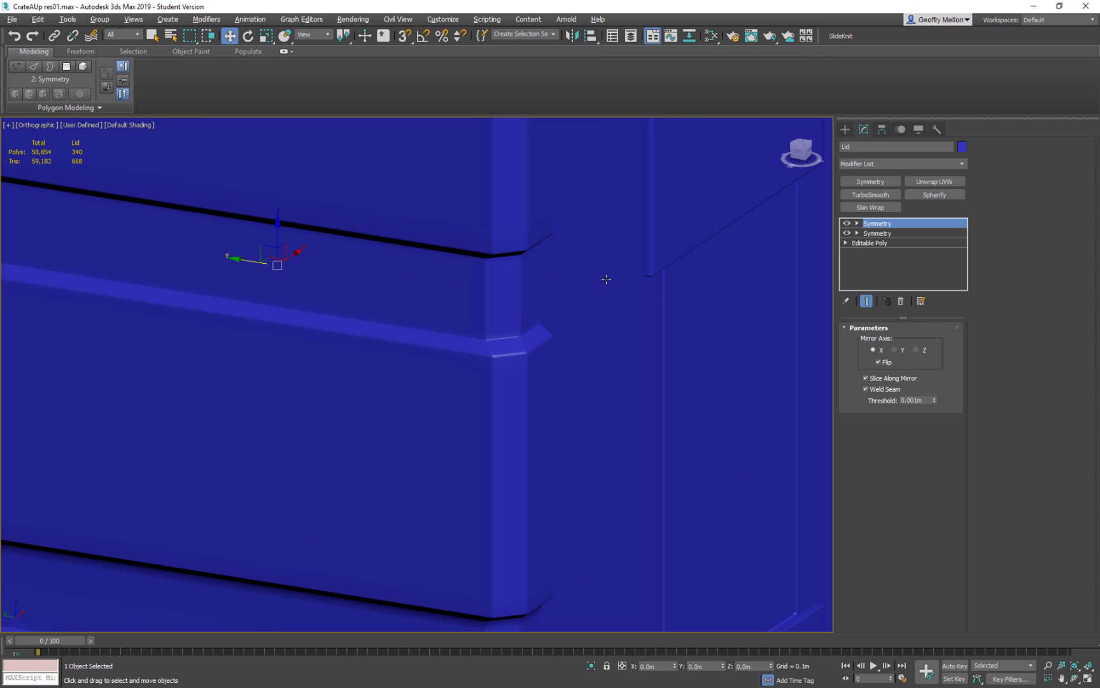
scroll(606, 279, "down", 2)
scroll(656, 231, "down", 6)
middle_click_drag(585, 238, 634, 369, "alt")
scroll(598, 265, "up", 6)
scroll(533, 279, "up", 3)
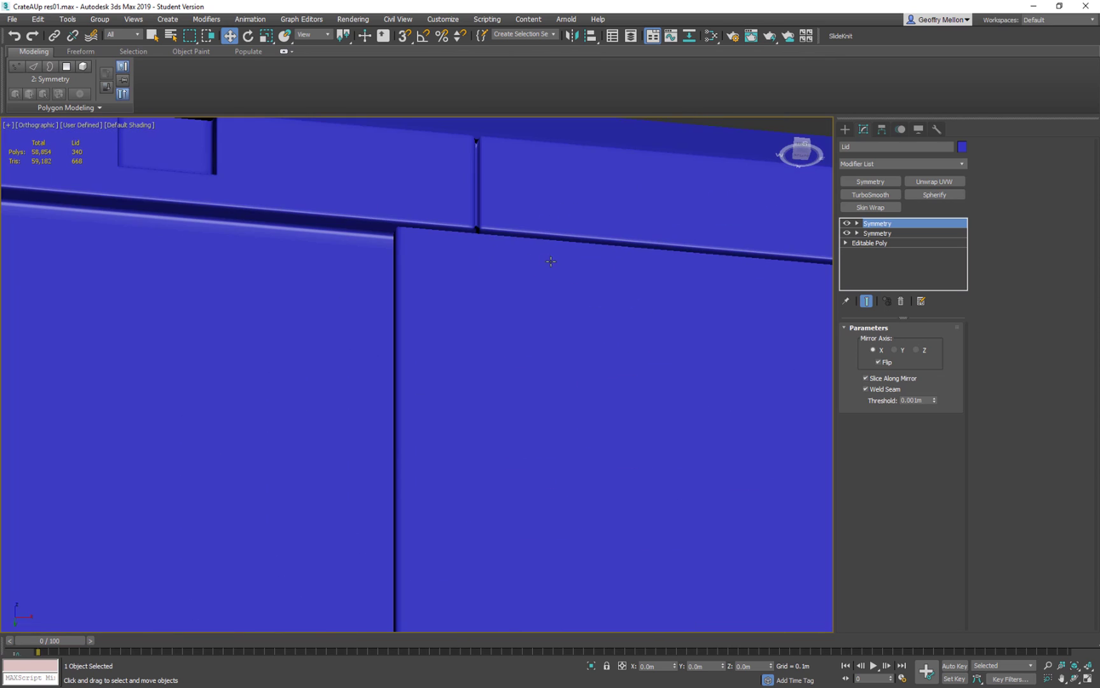
scroll(541, 268, "down", 6)
middle_click_drag(540, 268, 630, 297, "alt")
scroll(554, 306, "up", 5)
scroll(557, 314, "down", 5)
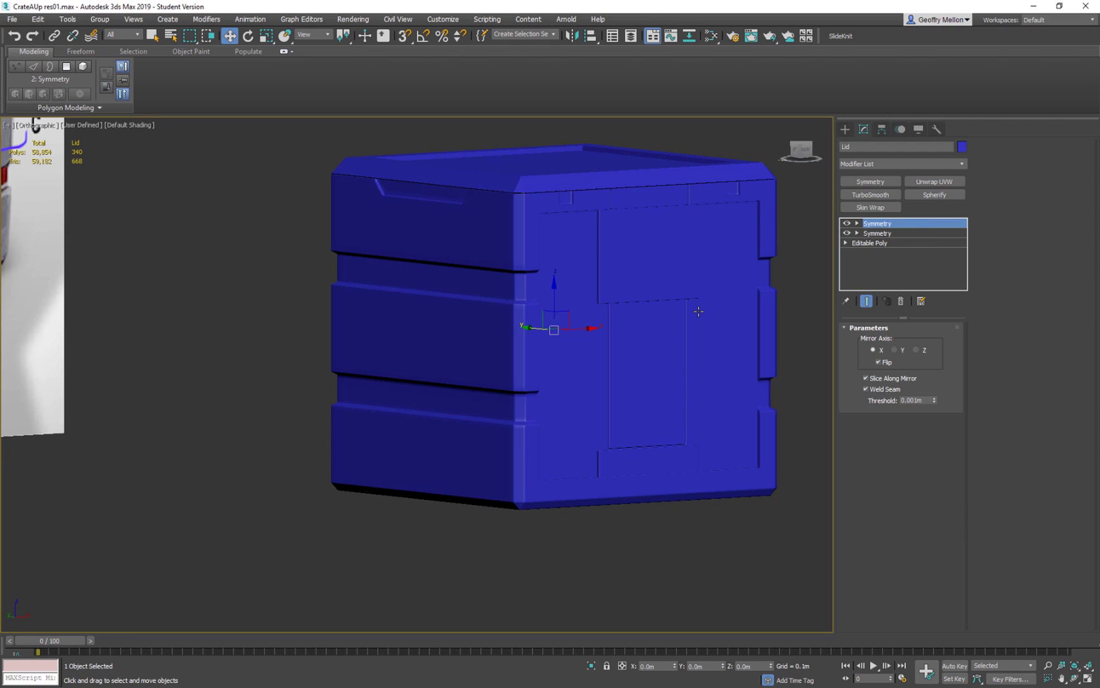